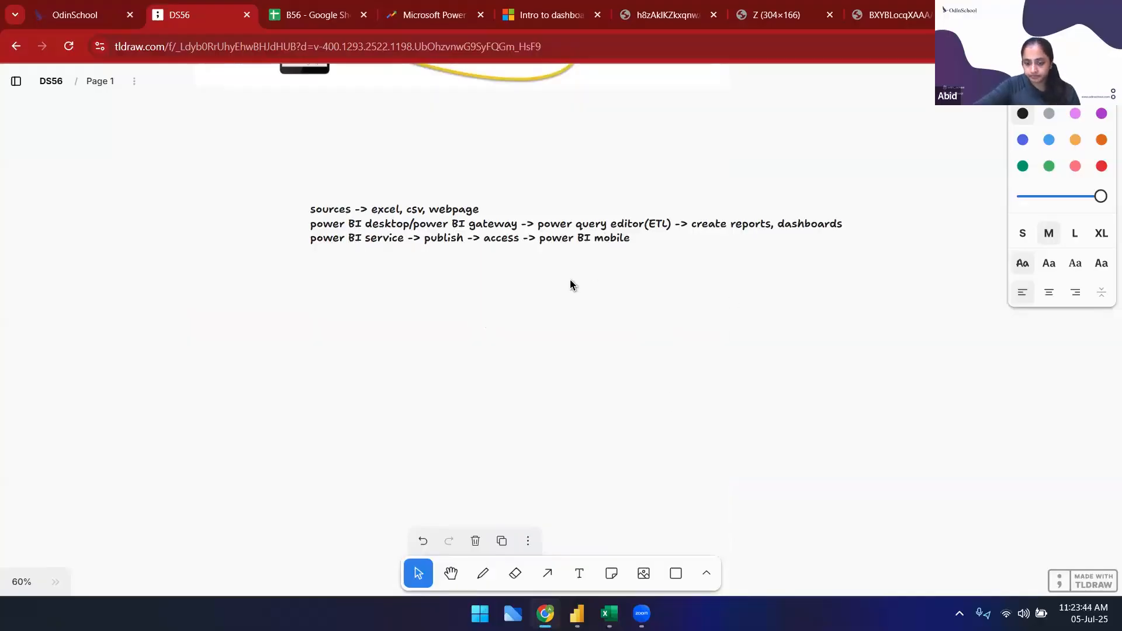
# Glance at the B56 Google Sheet, return to the DS56 whiteboard and close the Google Trends page
pyautogui.scroll(1, 571, 282)
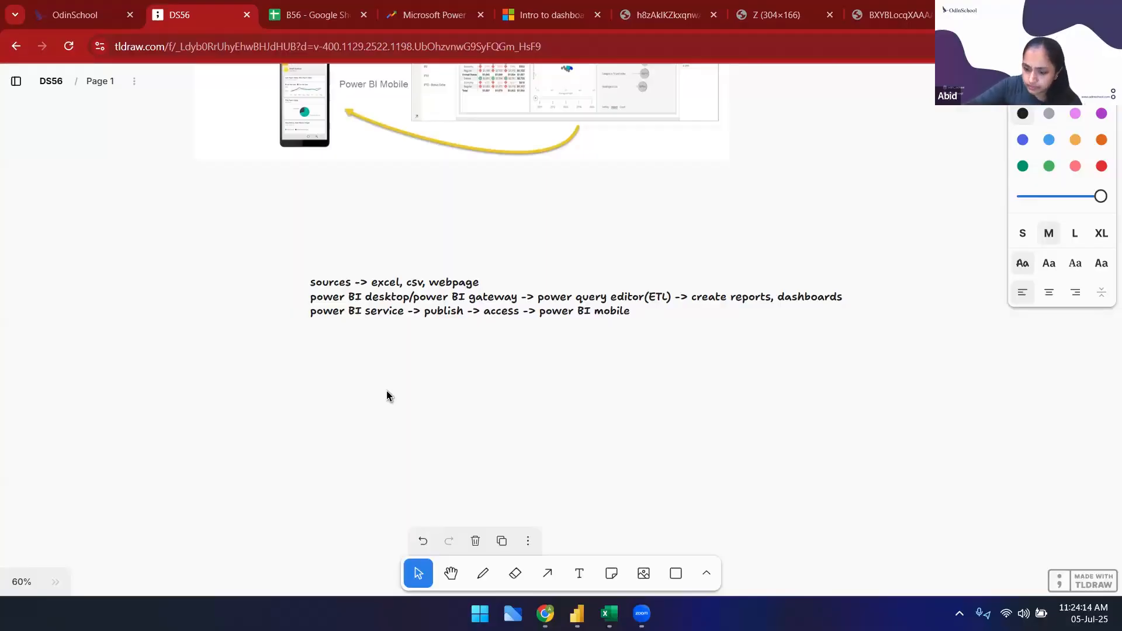
pyautogui.click(321, 5)
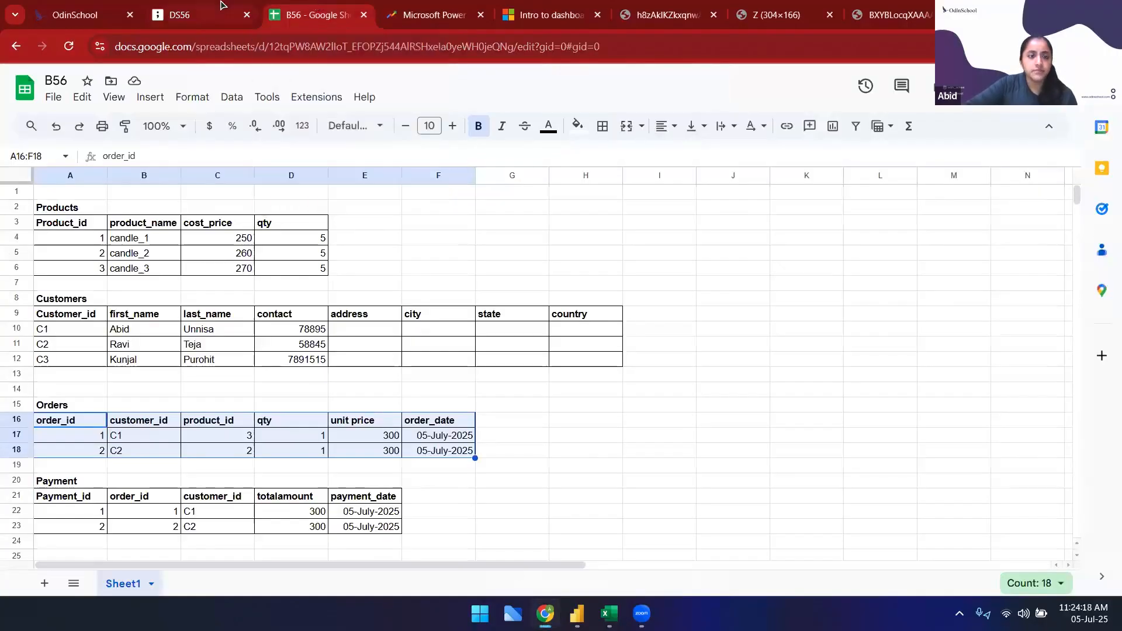
pyautogui.click(204, 14)
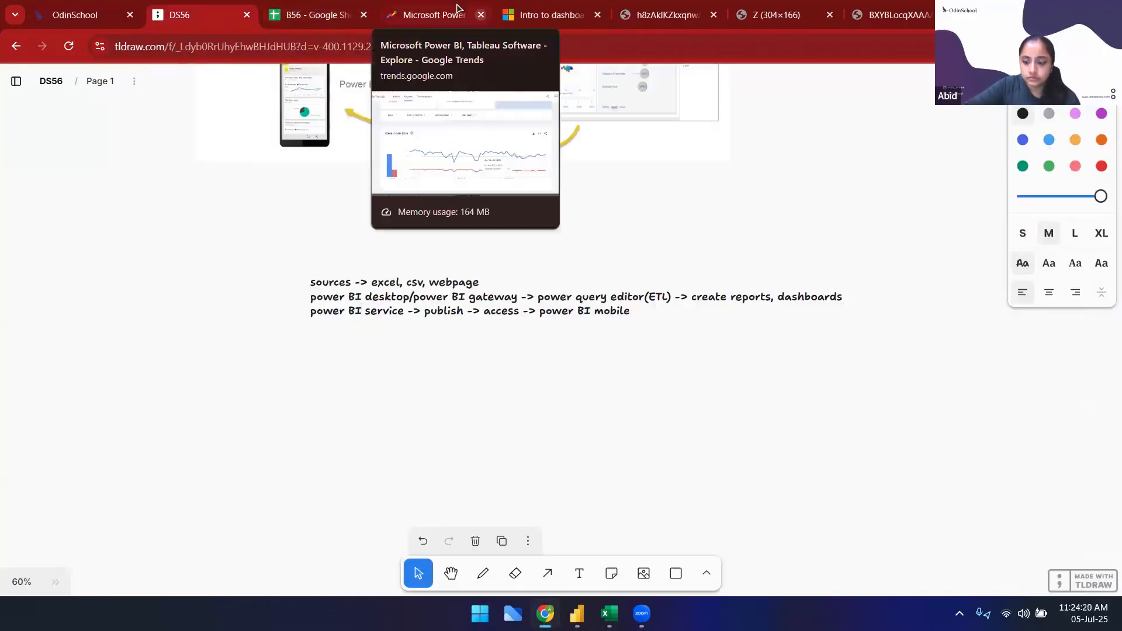
pyautogui.click(480, 17)
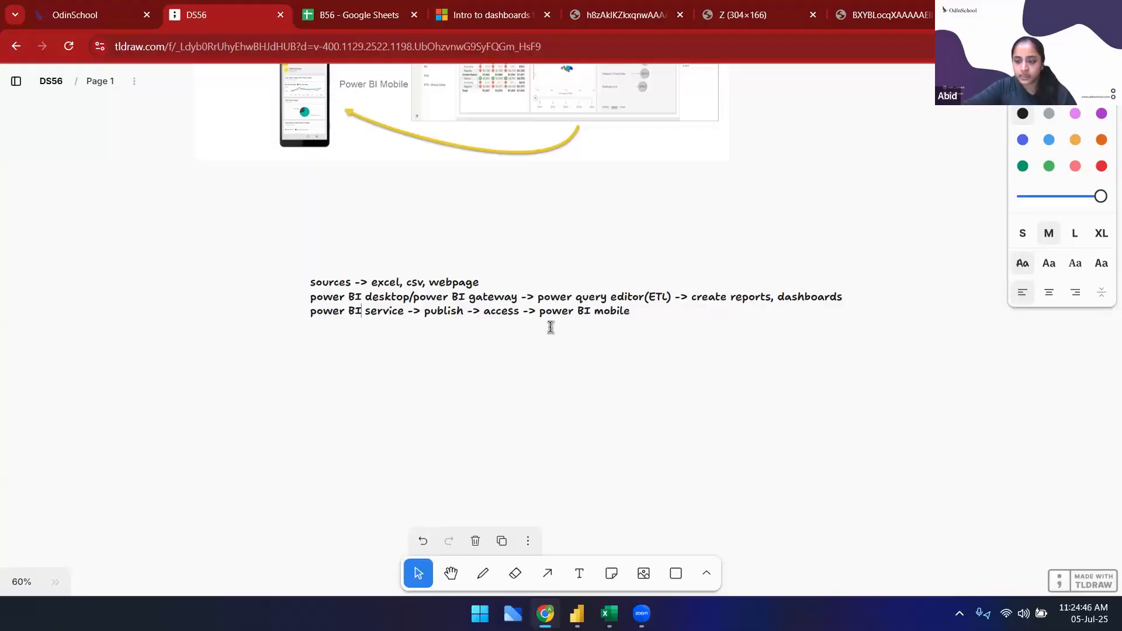
# Switch to Power BI Desktop and close the untitled report without saving changes
pyautogui.click(577, 613)
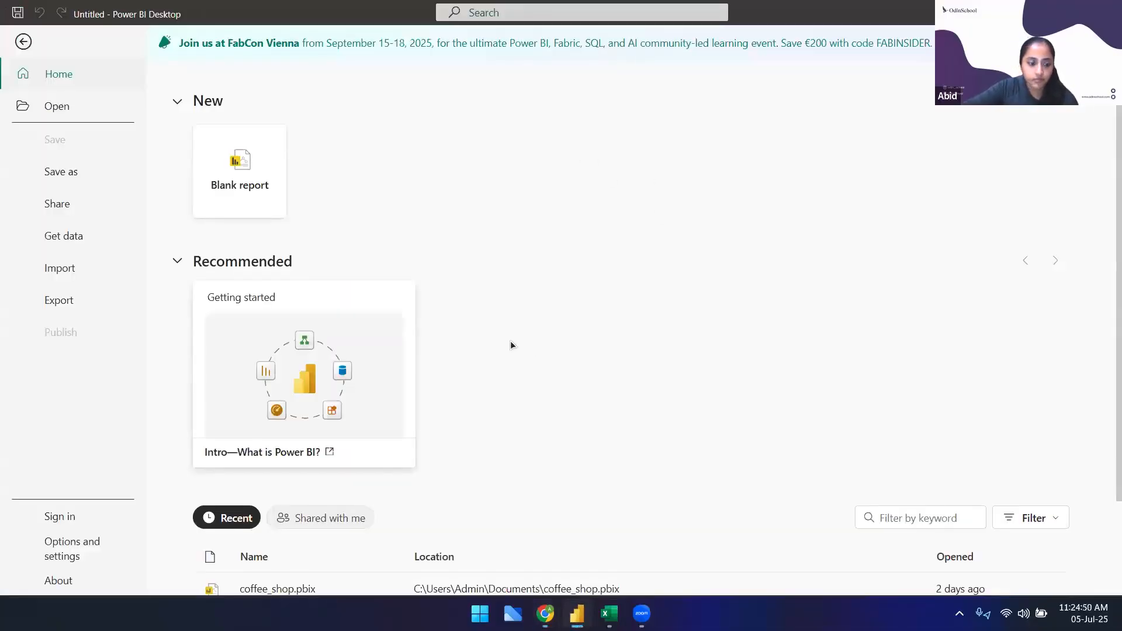
pyautogui.click(23, 42)
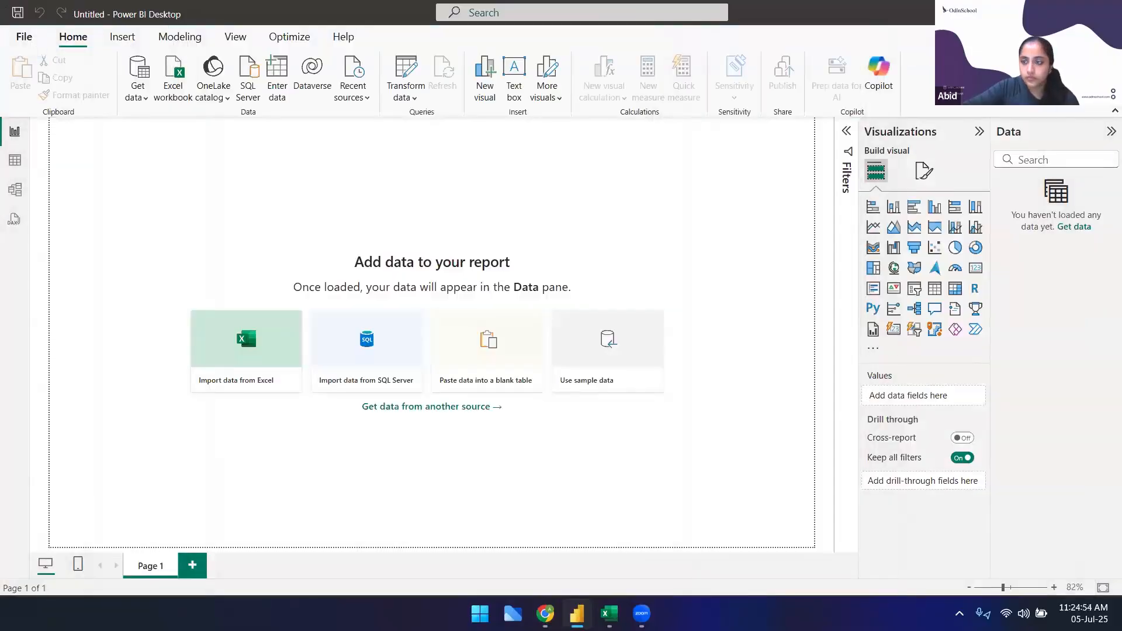
pyautogui.hotkey('alt', 'F4')
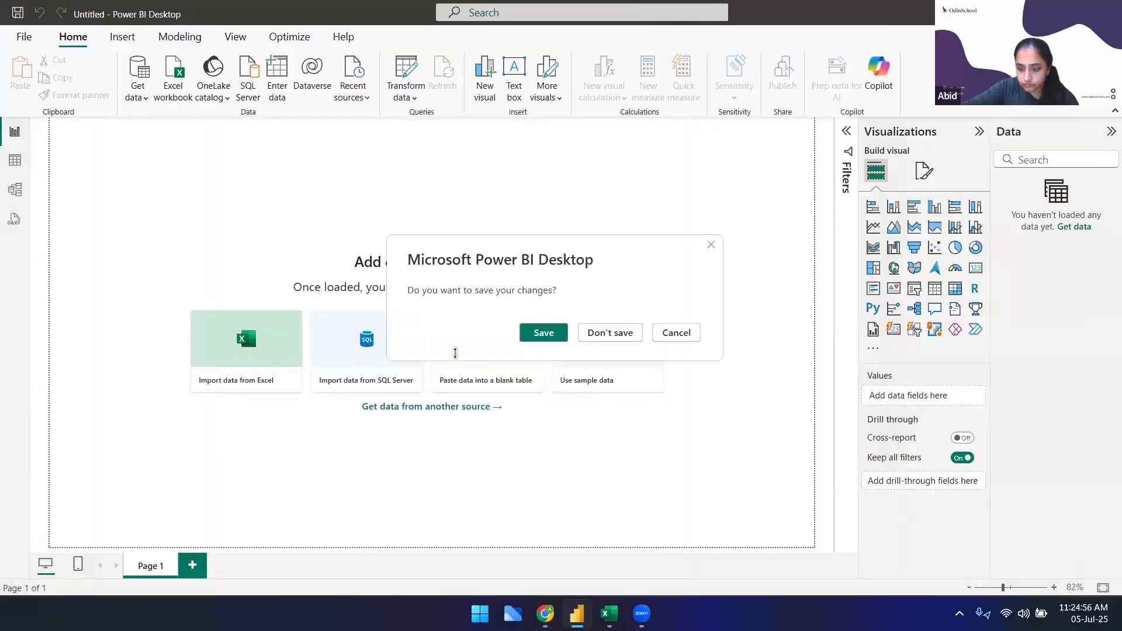
pyautogui.click(595, 331)
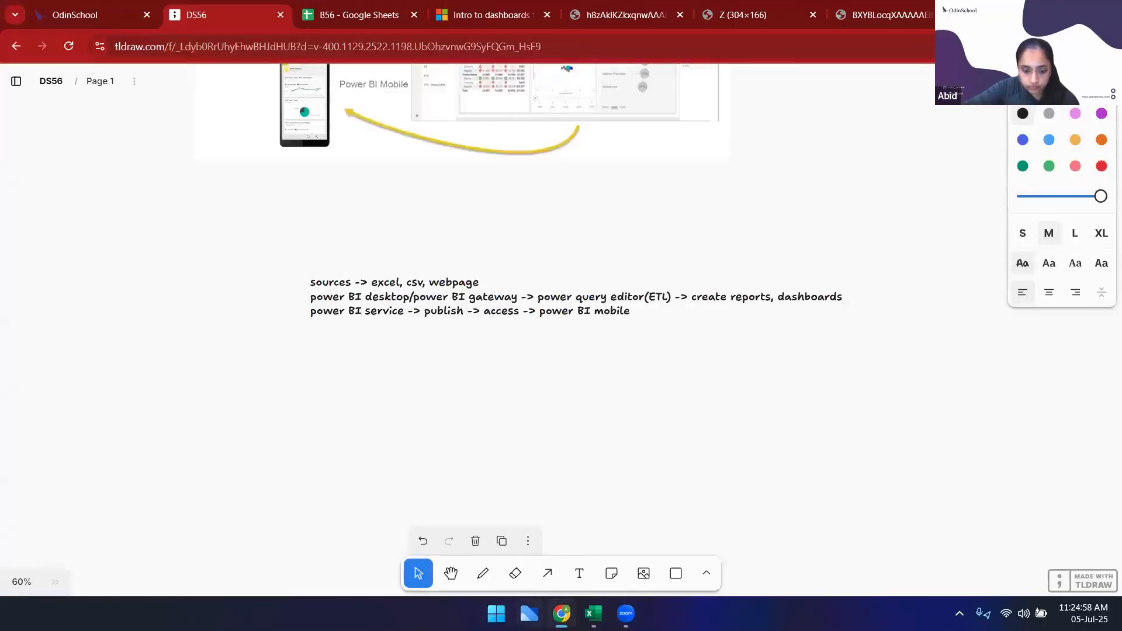
# Search Windows for "power bi" and launch Power BI Desktop
pyautogui.press('super')
pyautogui.write('power bi')
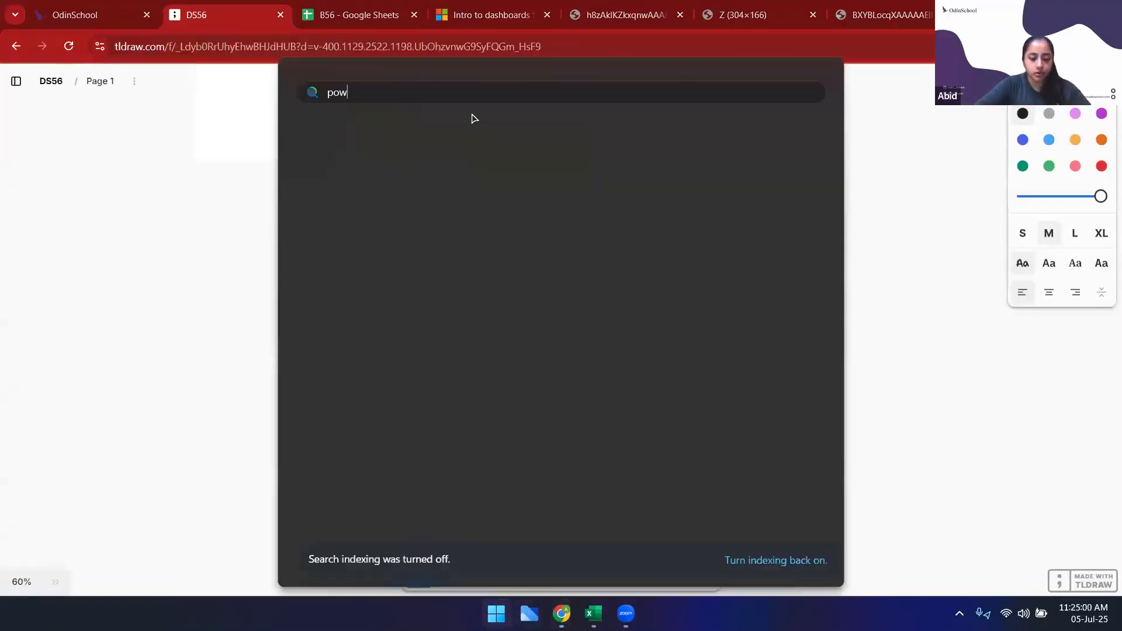
pyautogui.press('Return')
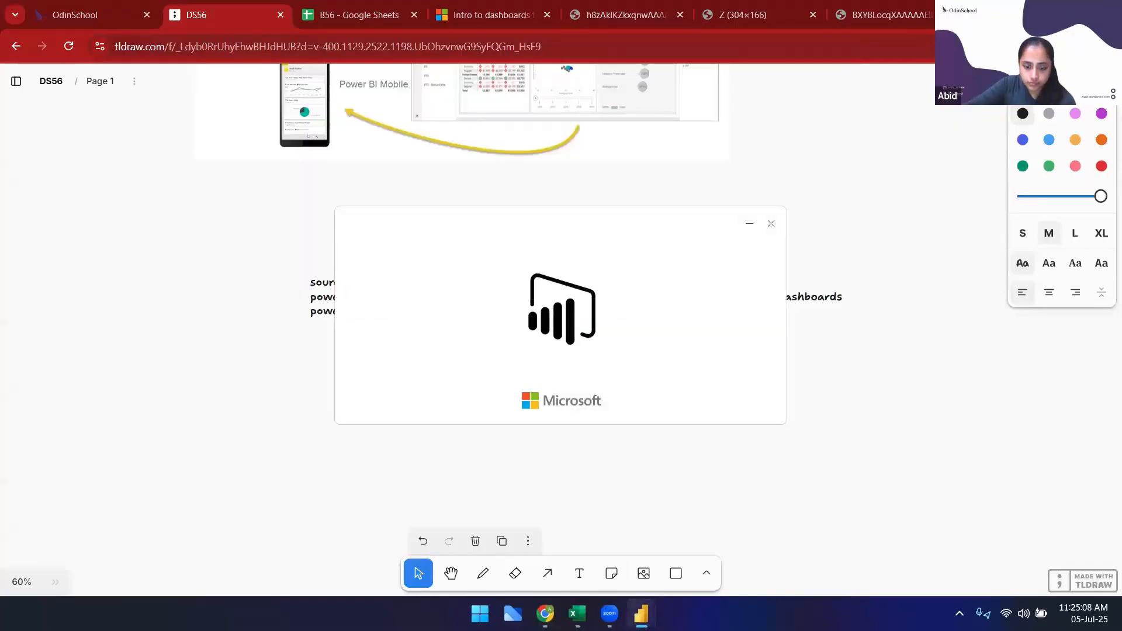
pyautogui.moveTo(641, 613)
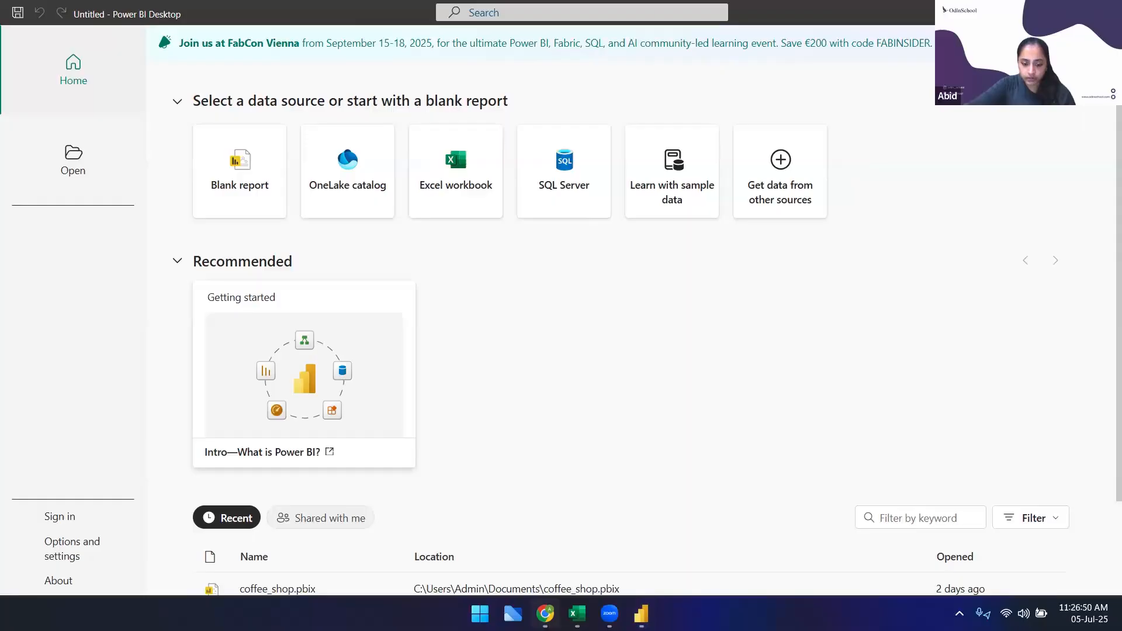
# Switch to the OdinSchool course page in Chrome, reload it and review the Day 1 agenda topics before and after the first break
pyautogui.click(545, 613)
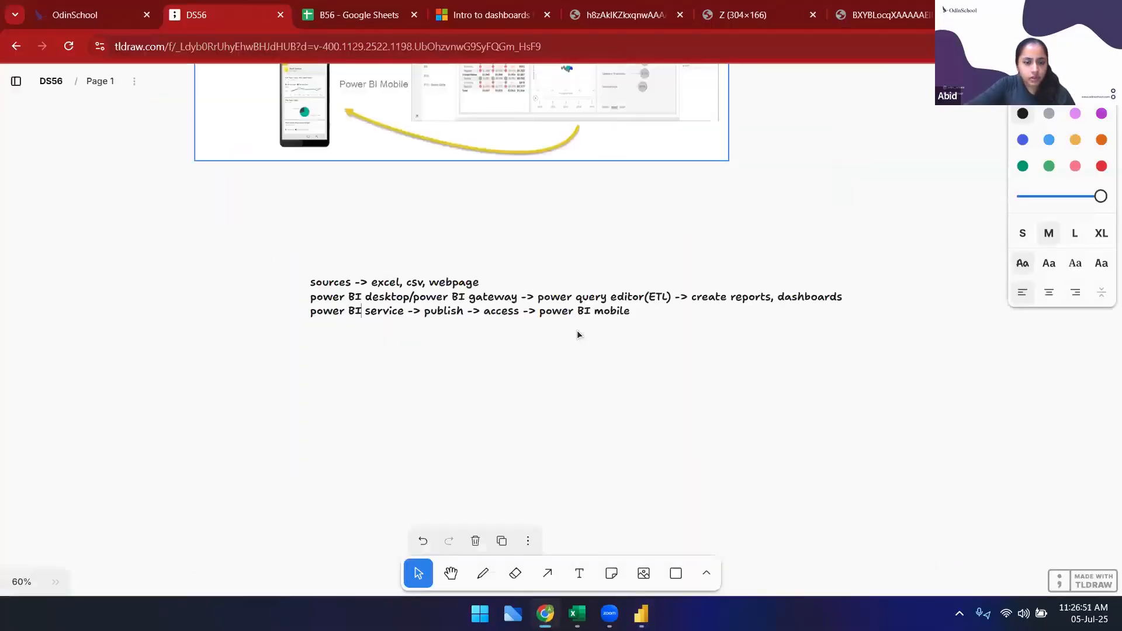
pyautogui.hotkey('ctrl', 'shift', 'Tab')
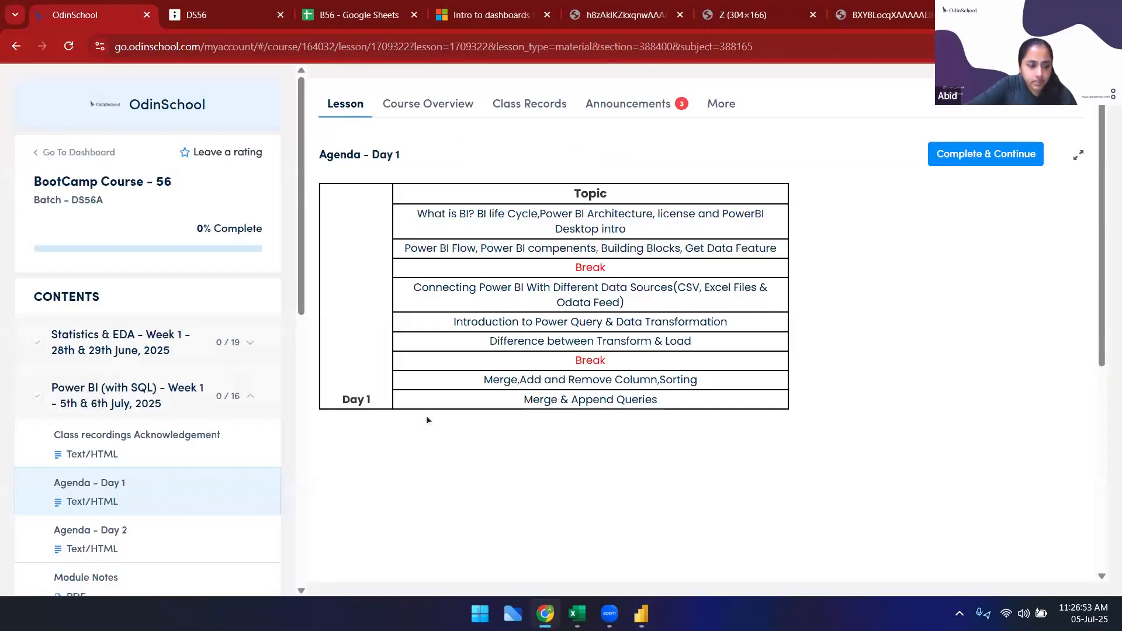
pyautogui.click(68, 49)
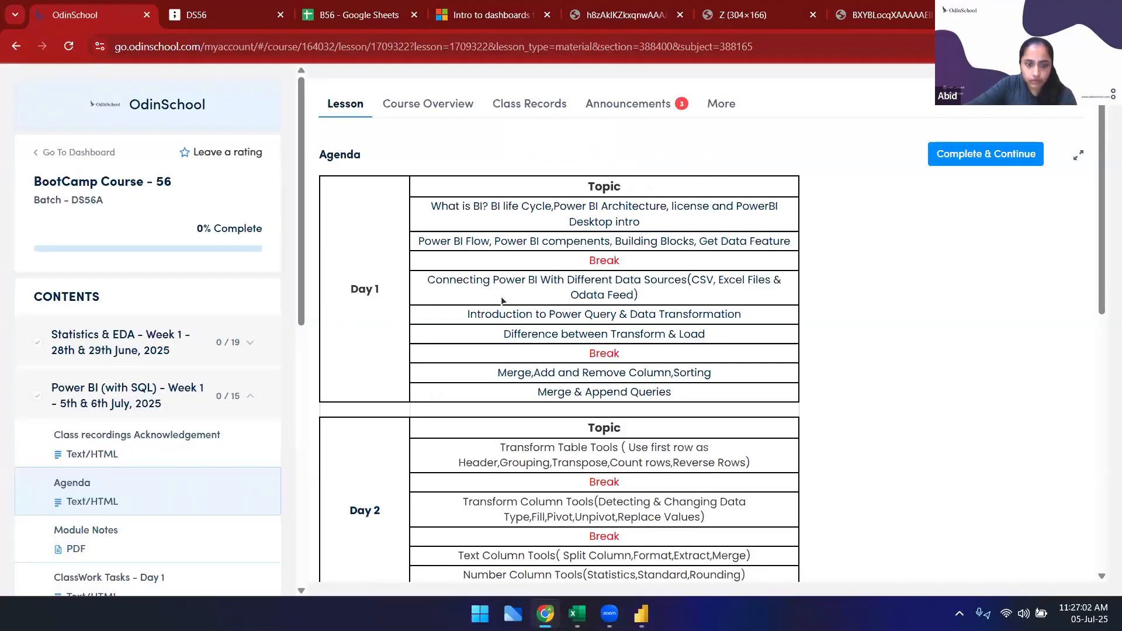
pyautogui.moveTo(430, 205); pyautogui.dragTo(760, 254)
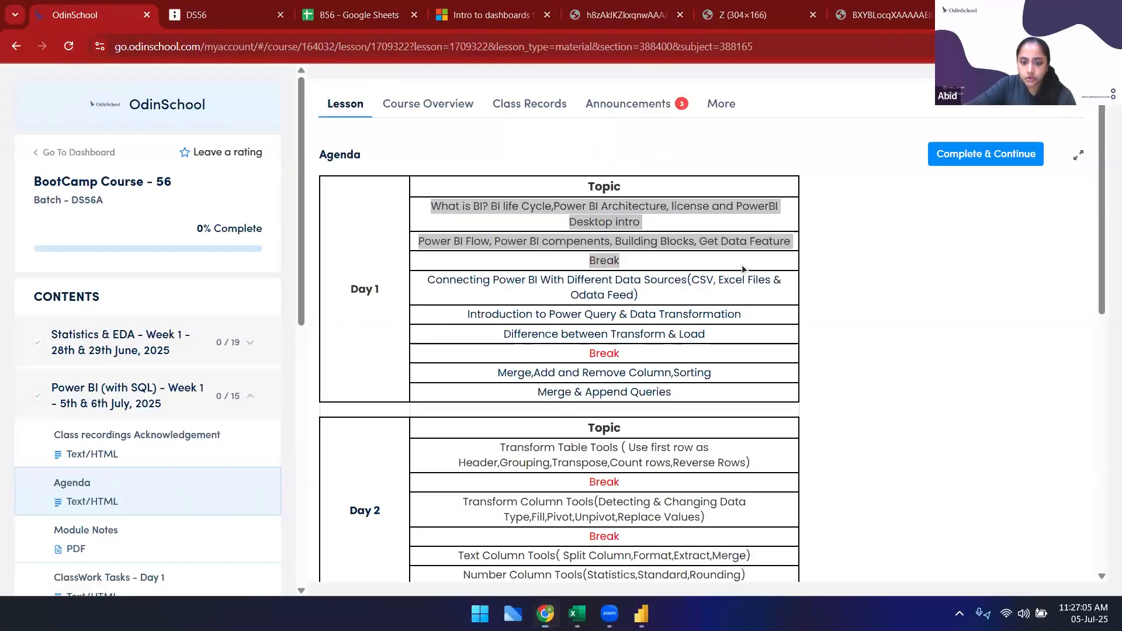
pyautogui.click(741, 265)
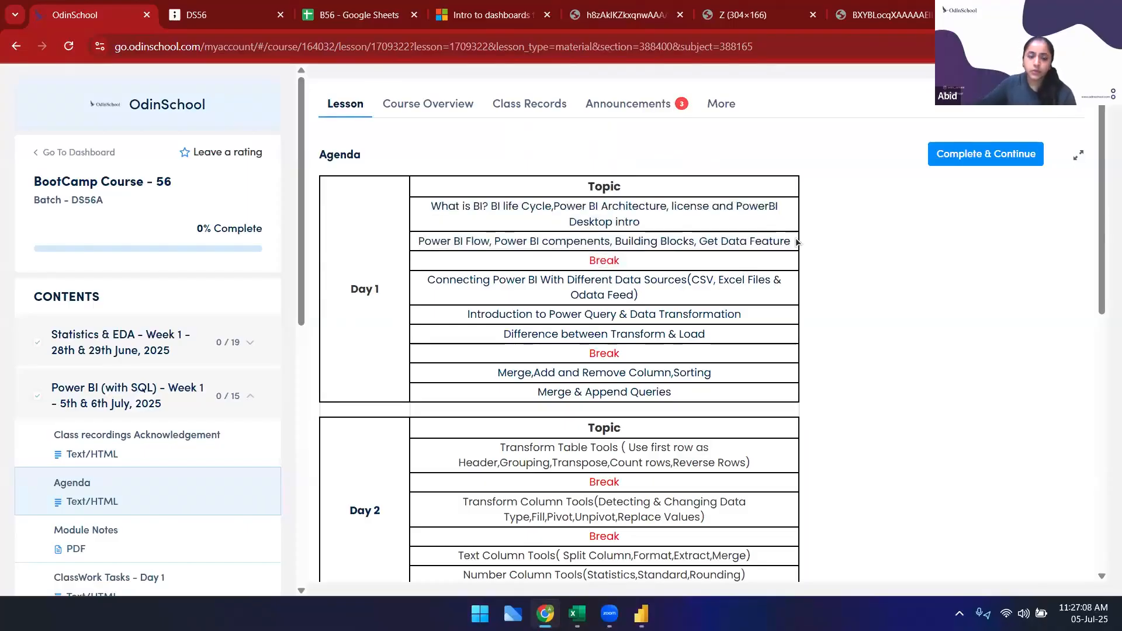
pyautogui.moveTo(556, 339); pyautogui.dragTo(674, 404)
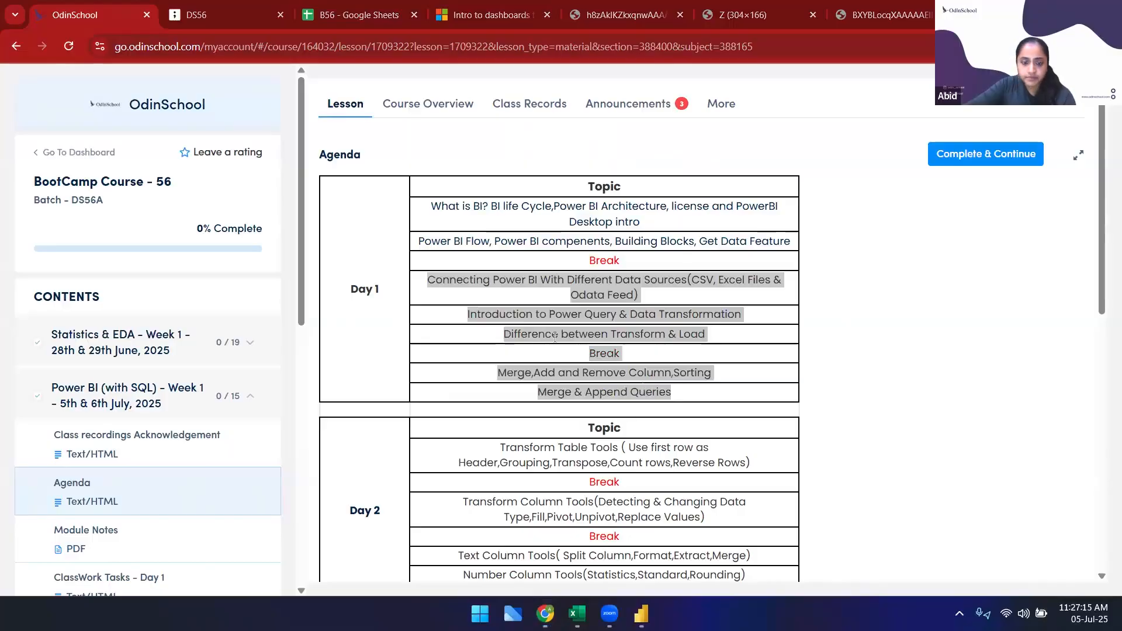
# Examine the course contents, expanding Statistics & EDA - Week 1 to compare its in-class resources with the Power BI (with SQL) - Week 1 items
pyautogui.scroll(-3, 142, 453)
pyautogui.scroll(-5, 151, 416)
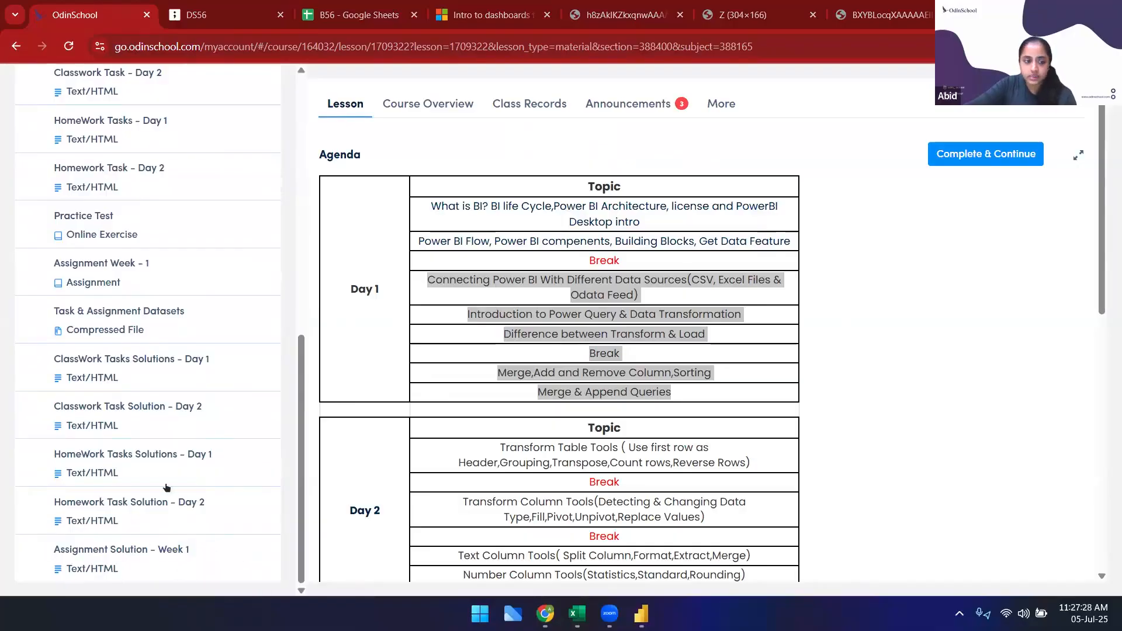
pyautogui.scroll(8, 166, 489)
pyautogui.scroll(1, 167, 489)
pyautogui.click(149, 325)
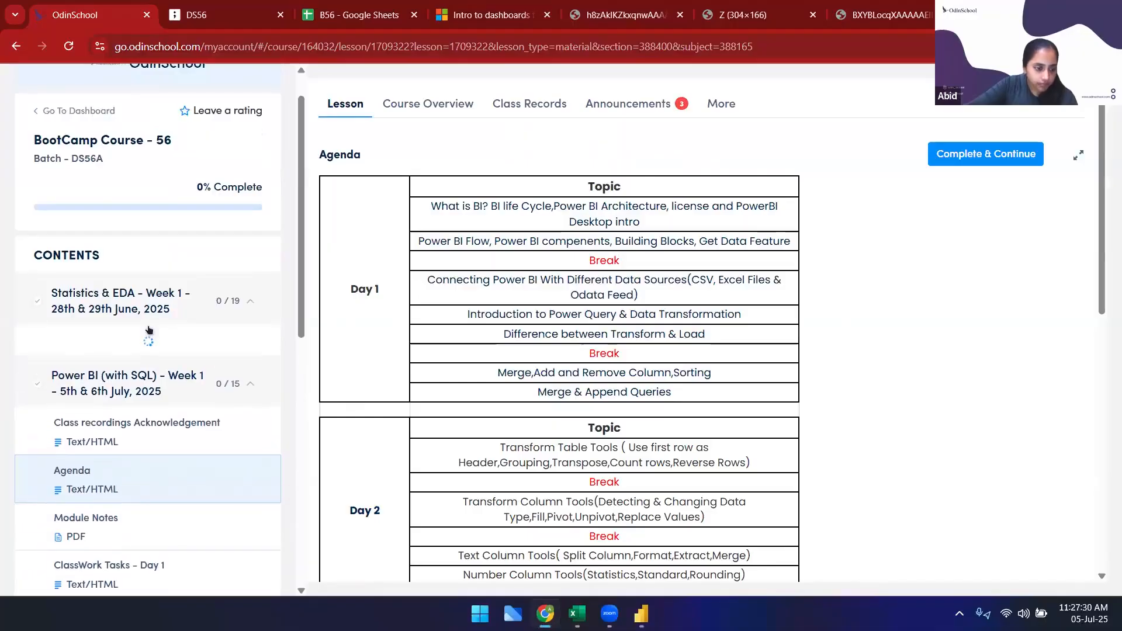
pyautogui.scroll(-2, 153, 337)
pyautogui.scroll(-20, 157, 342)
pyautogui.scroll(5, 164, 409)
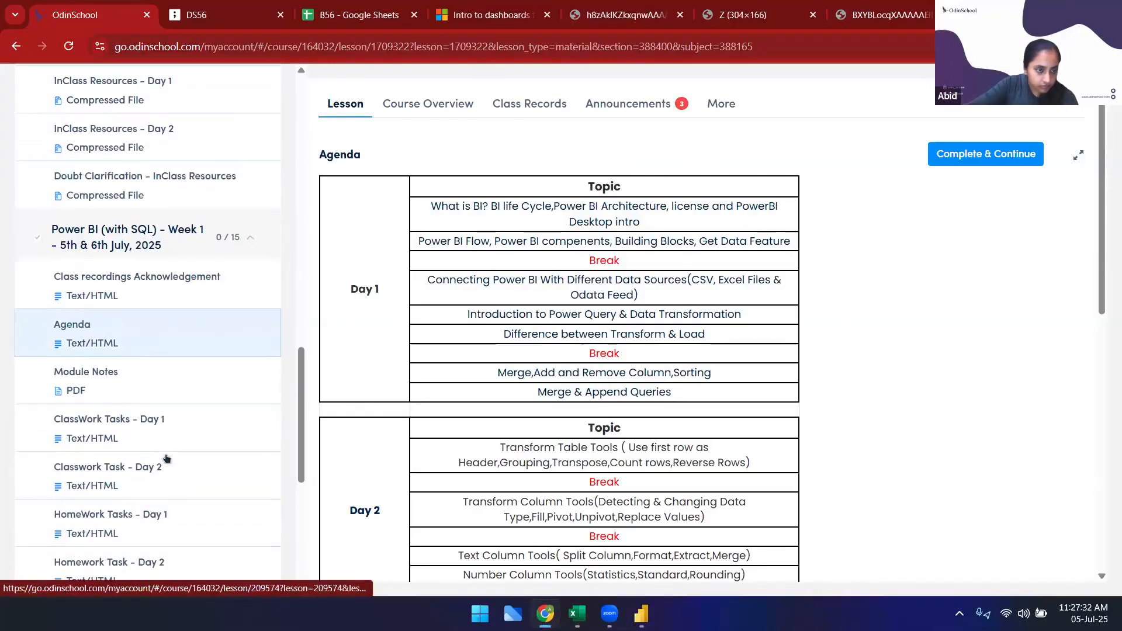
pyautogui.scroll(1, 166, 435)
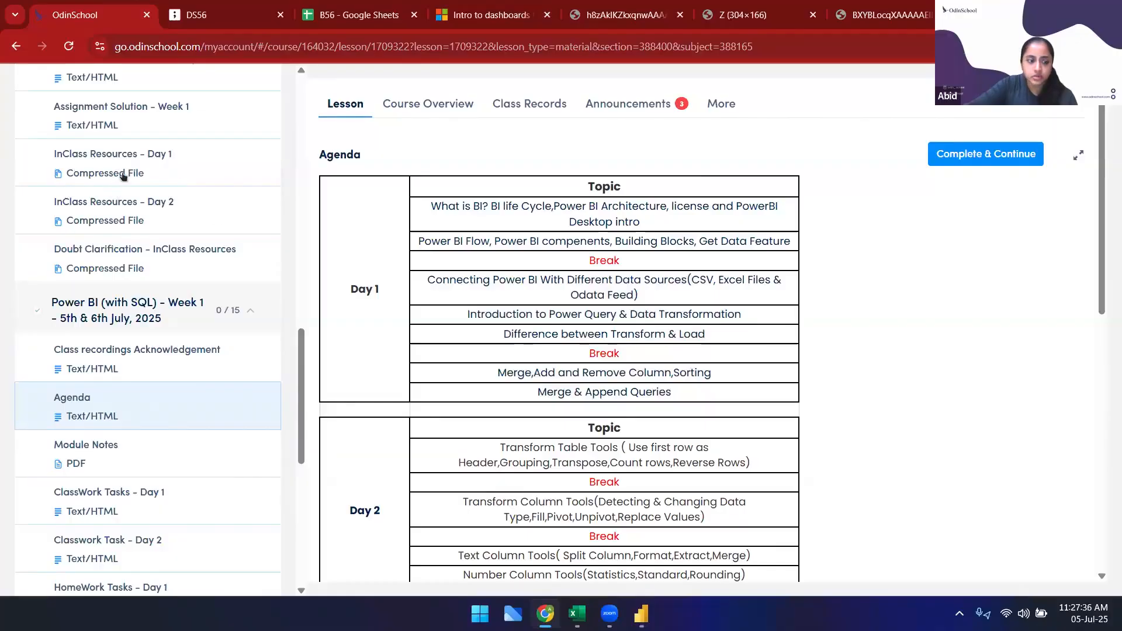
pyautogui.scroll(-7, 195, 453)
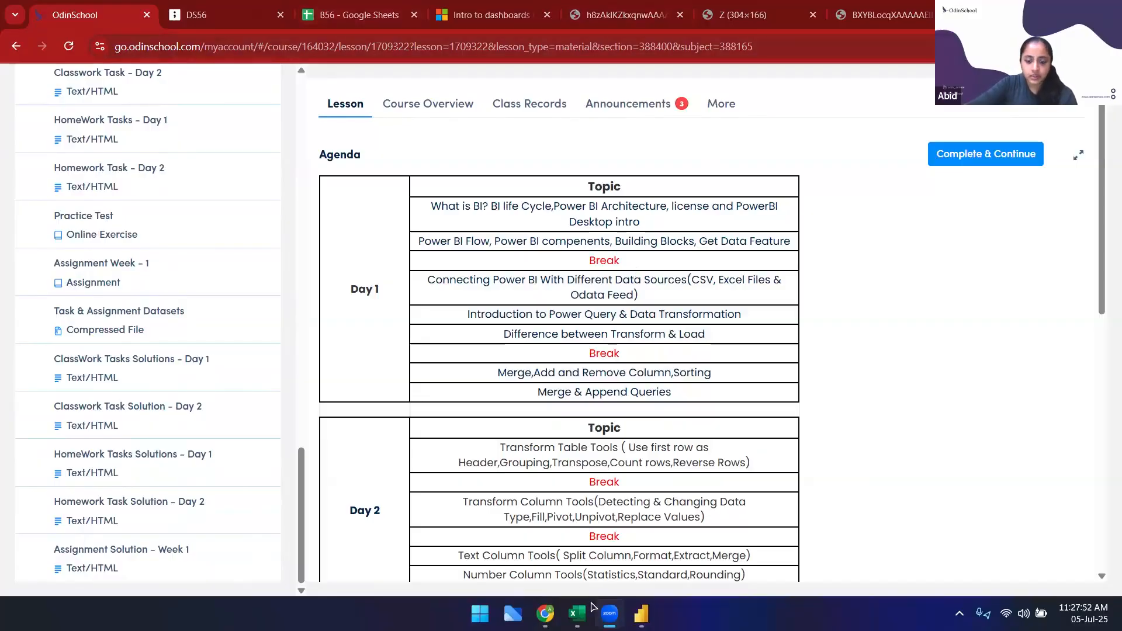
# Switch to Power BI Desktop, create a blank report and expand the Data pane
pyautogui.click(641, 613)
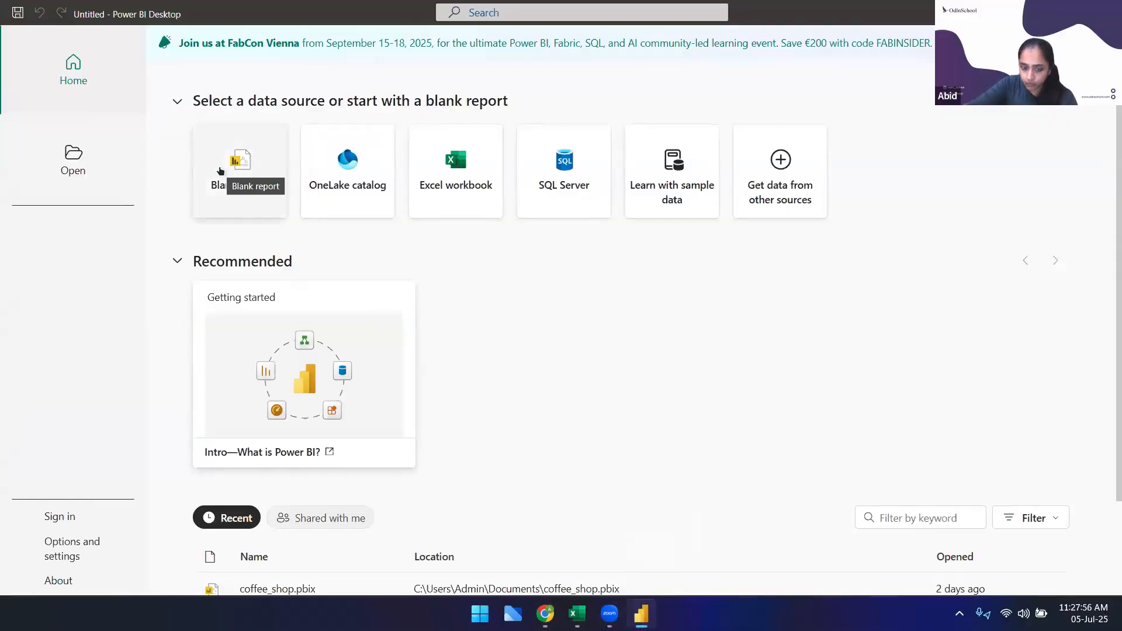
pyautogui.click(244, 180)
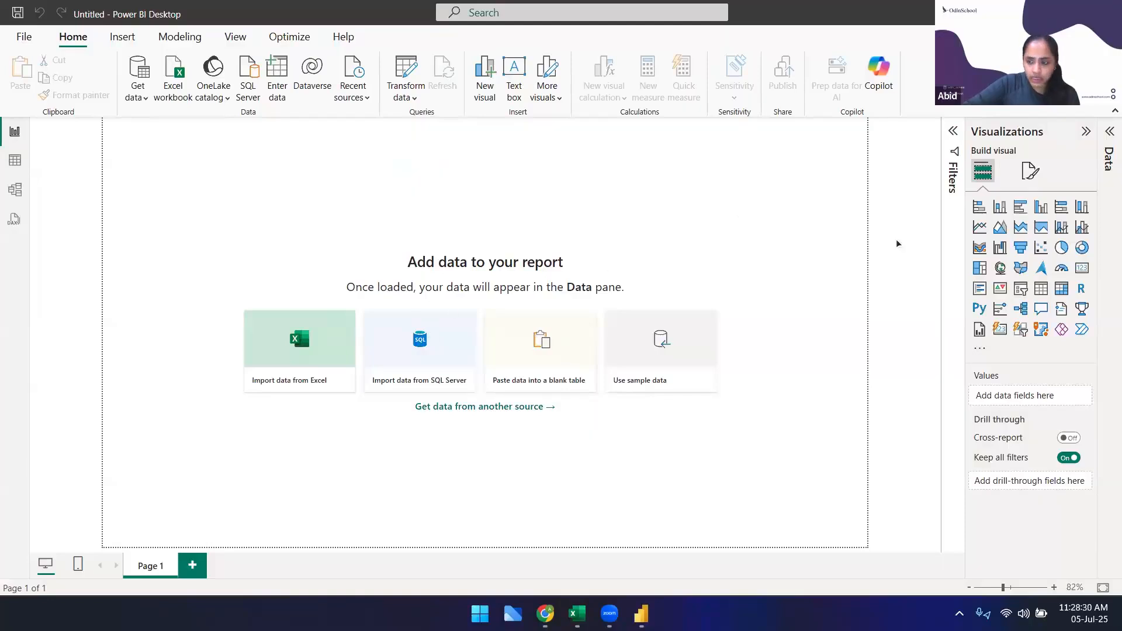
pyautogui.click(1108, 140)
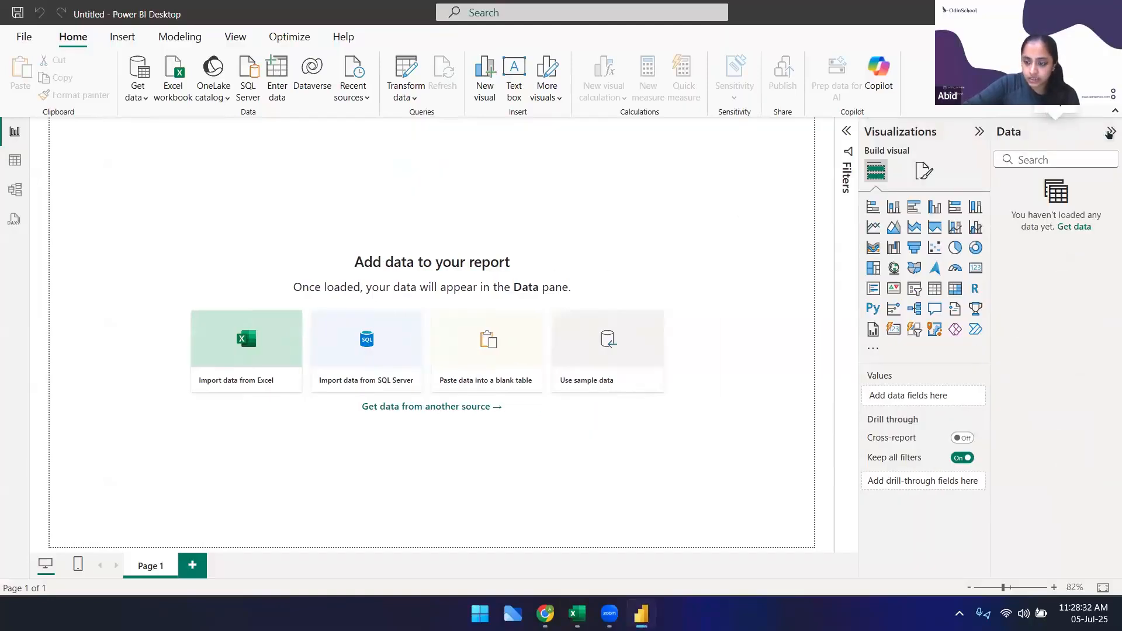
pyautogui.click(1110, 132)
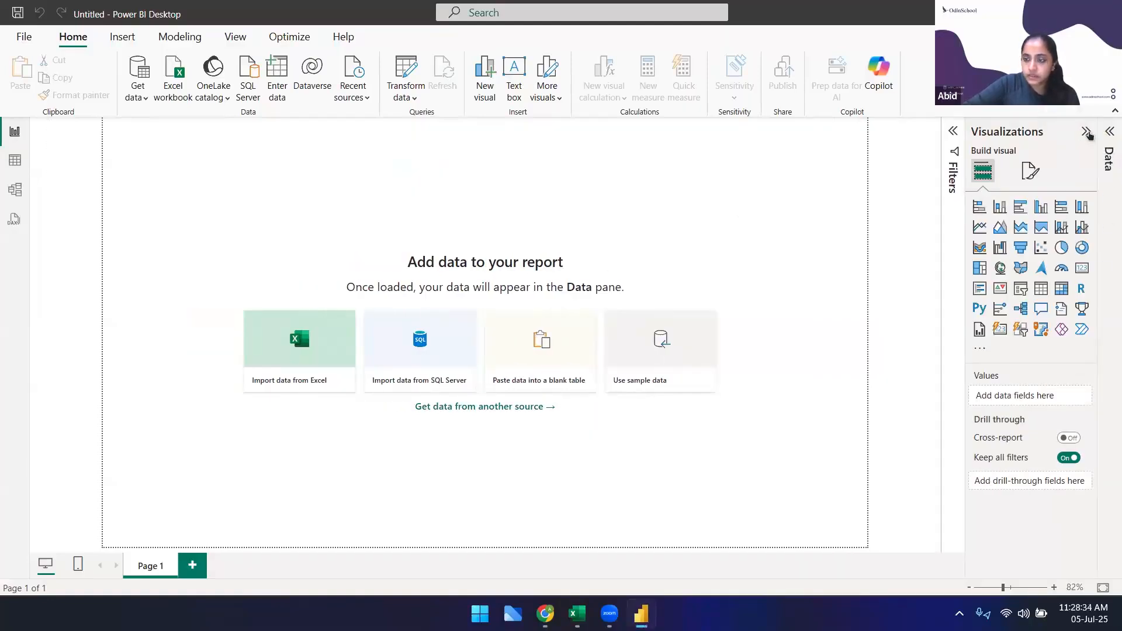
pyautogui.click(1106, 135)
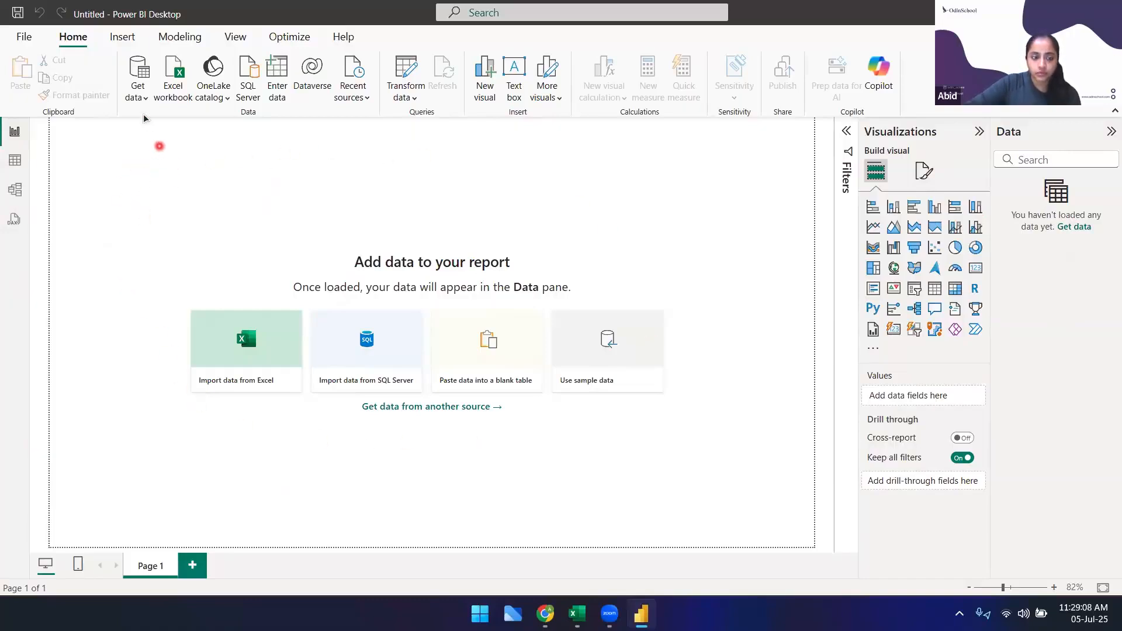
# Examine the full list of Get Data connectors, close it and show the common data sources again
pyautogui.click(141, 98)
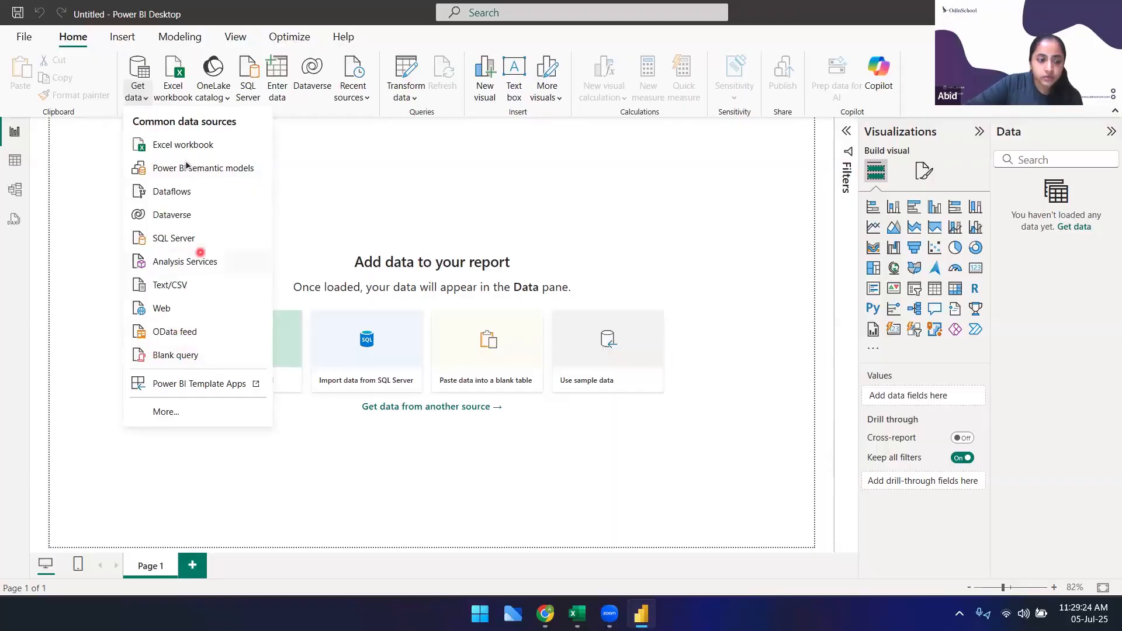
pyautogui.click(181, 412)
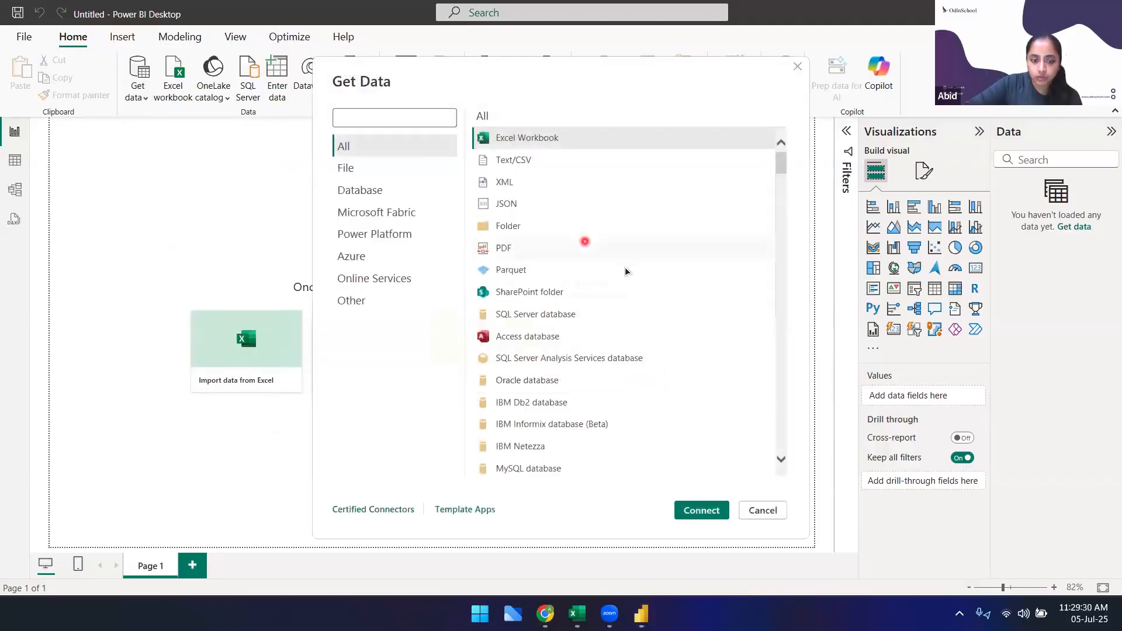
pyautogui.scroll(-9, 624, 270)
pyautogui.scroll(-15, 627, 284)
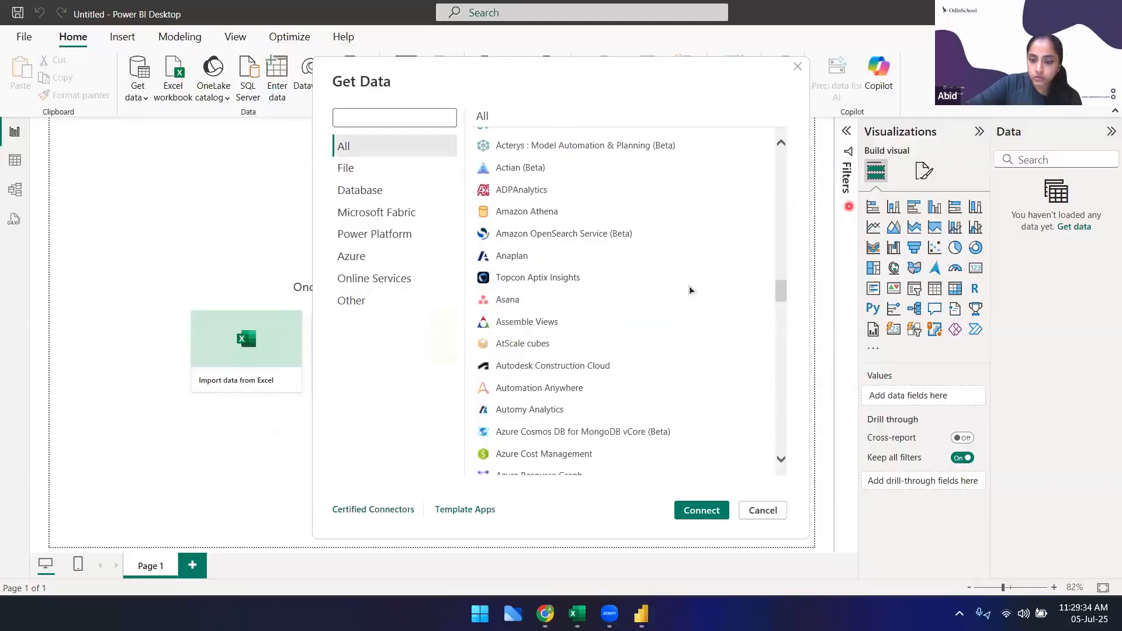
pyautogui.moveTo(784, 298); pyautogui.dragTo(794, 141)
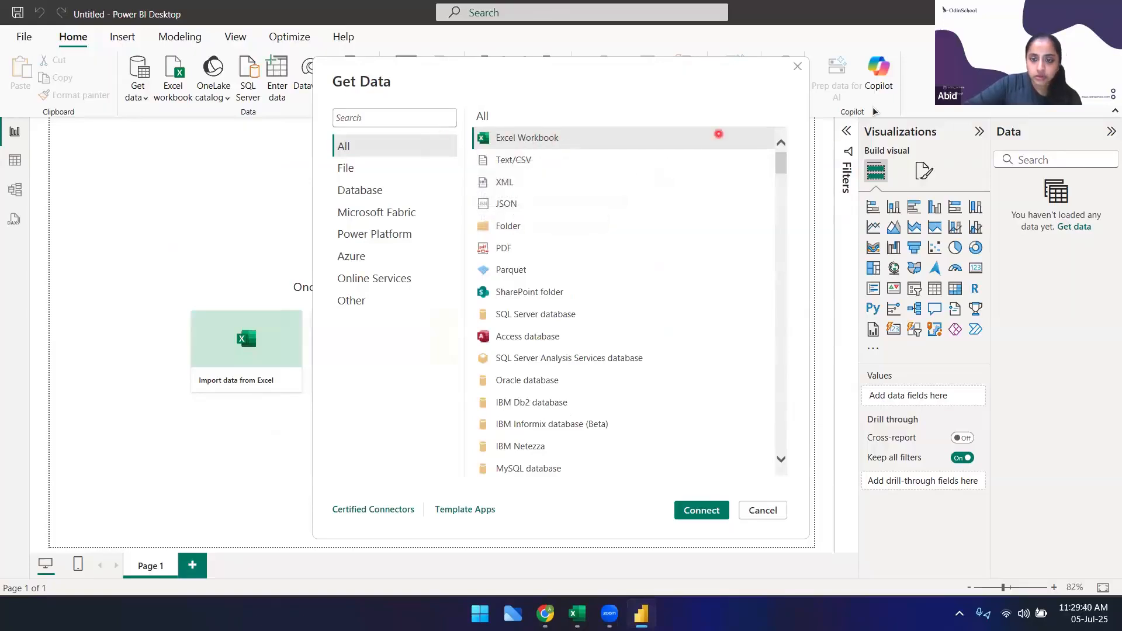
pyautogui.click(797, 66)
pyautogui.click(139, 99)
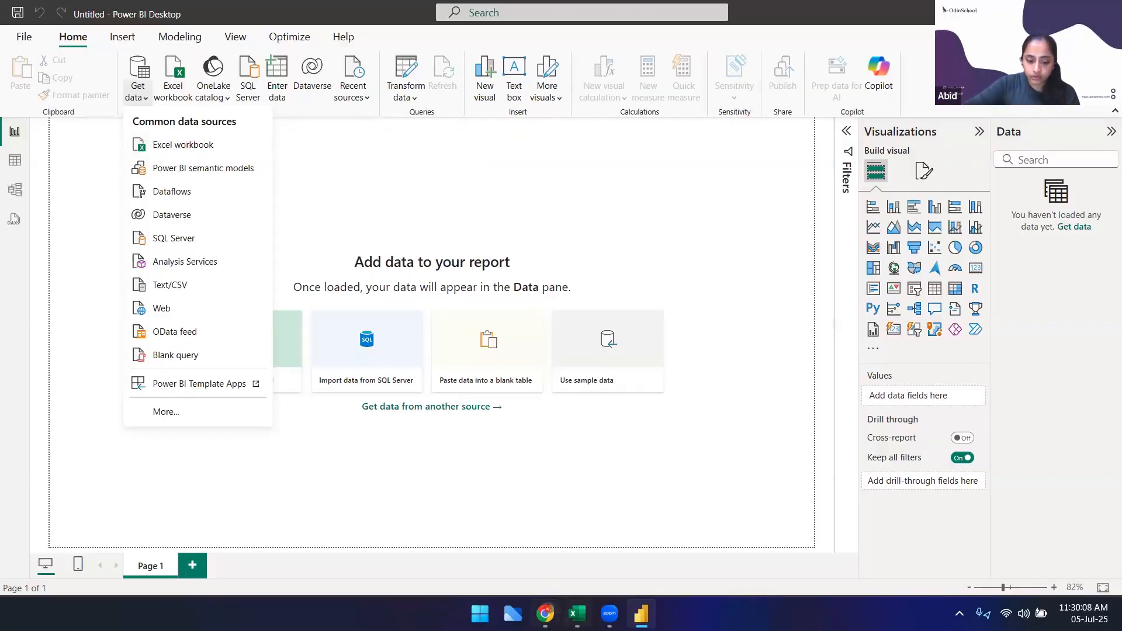
# View the Downloads folder in File Explorer, and switch back to the OdinSchool course page in Chrome
pyautogui.click(513, 614)
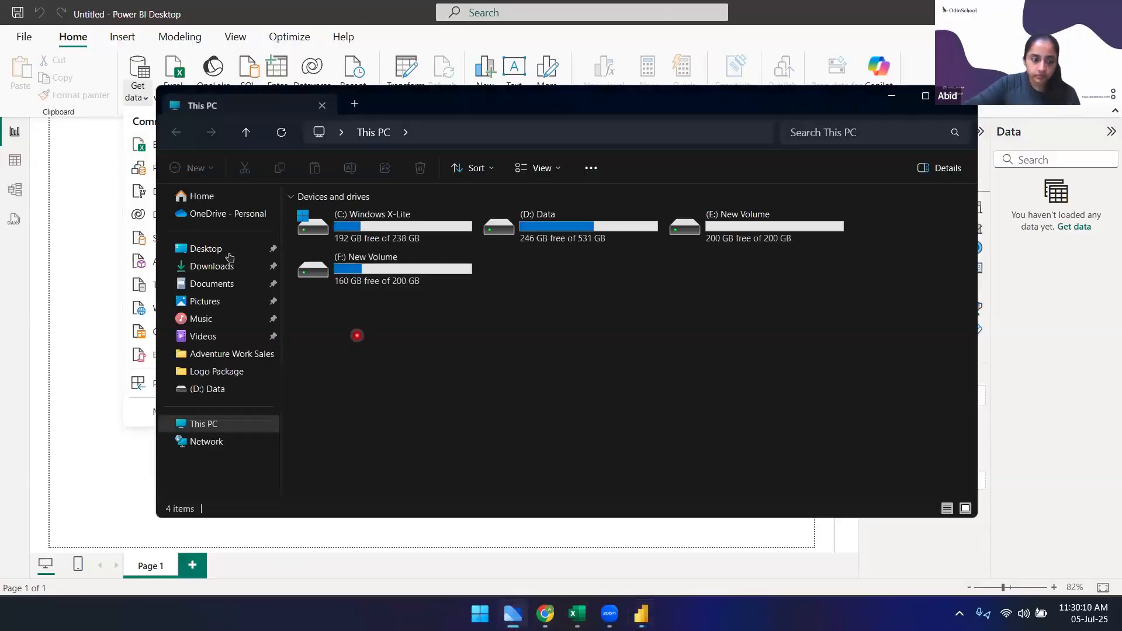
pyautogui.click(216, 265)
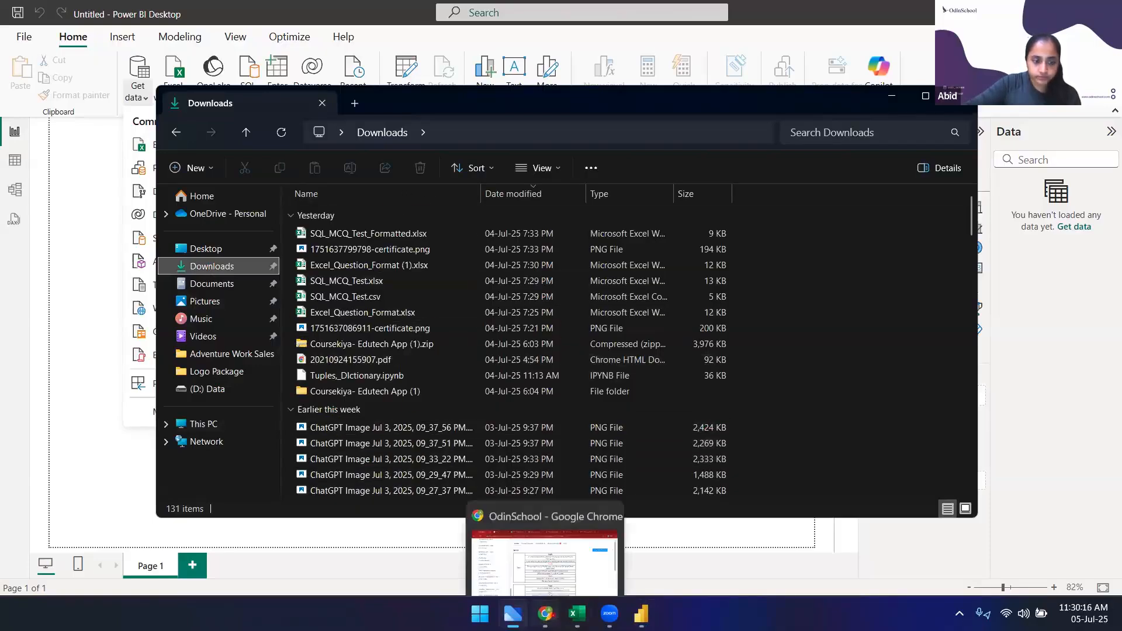
pyautogui.click(545, 613)
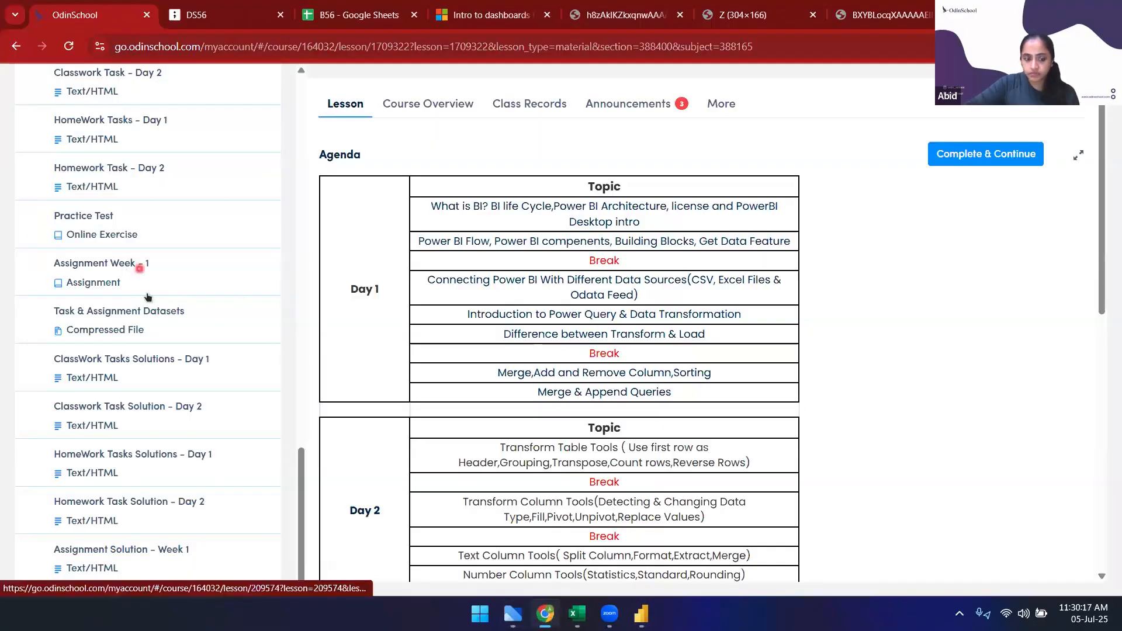
# Collapse the Statistics & EDA - Week 1 section in the course contents, keeping Power BI (with SQL) - Week 1 expanded
pyautogui.scroll(2, 150, 293)
pyautogui.scroll(2, 150, 292)
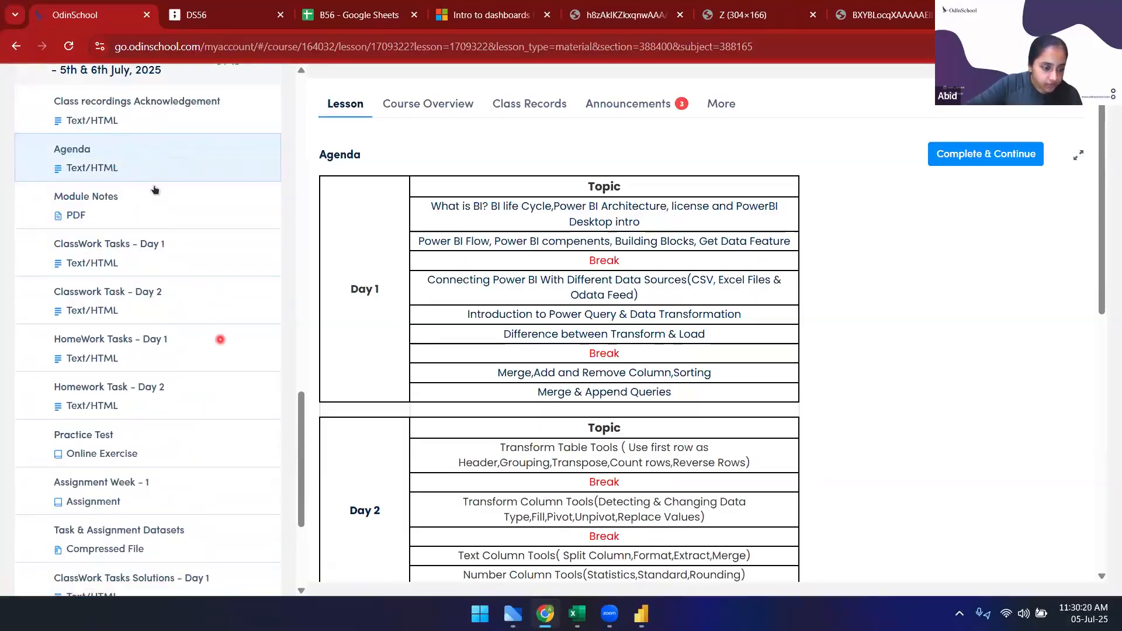
pyautogui.scroll(2, 92, 198)
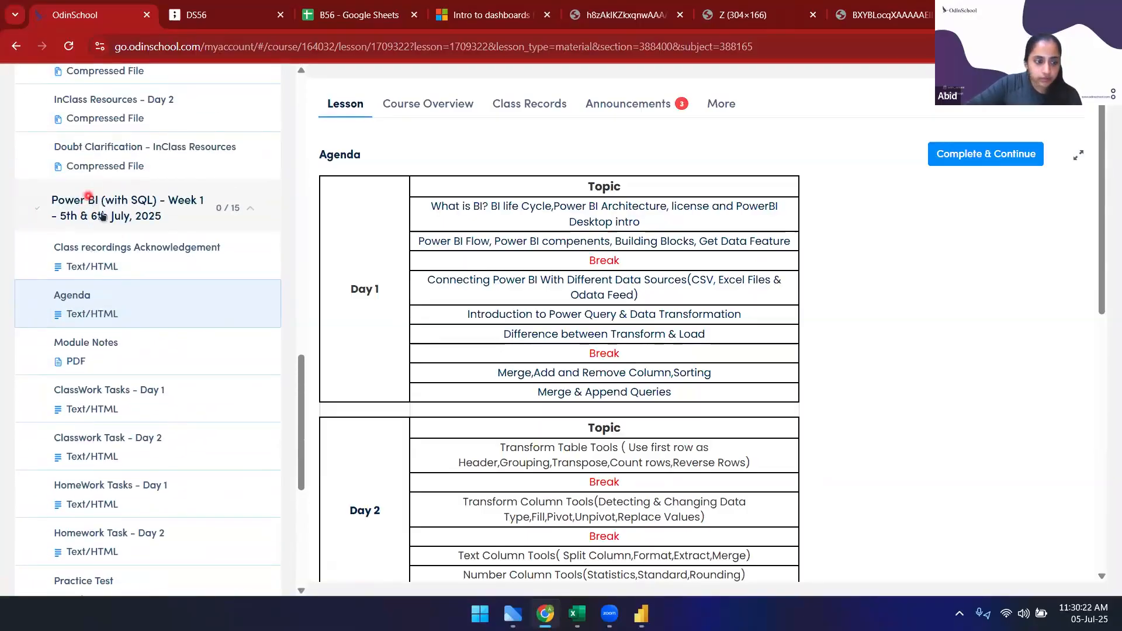
pyautogui.scroll(6, 125, 173)
pyautogui.scroll(10, 125, 173)
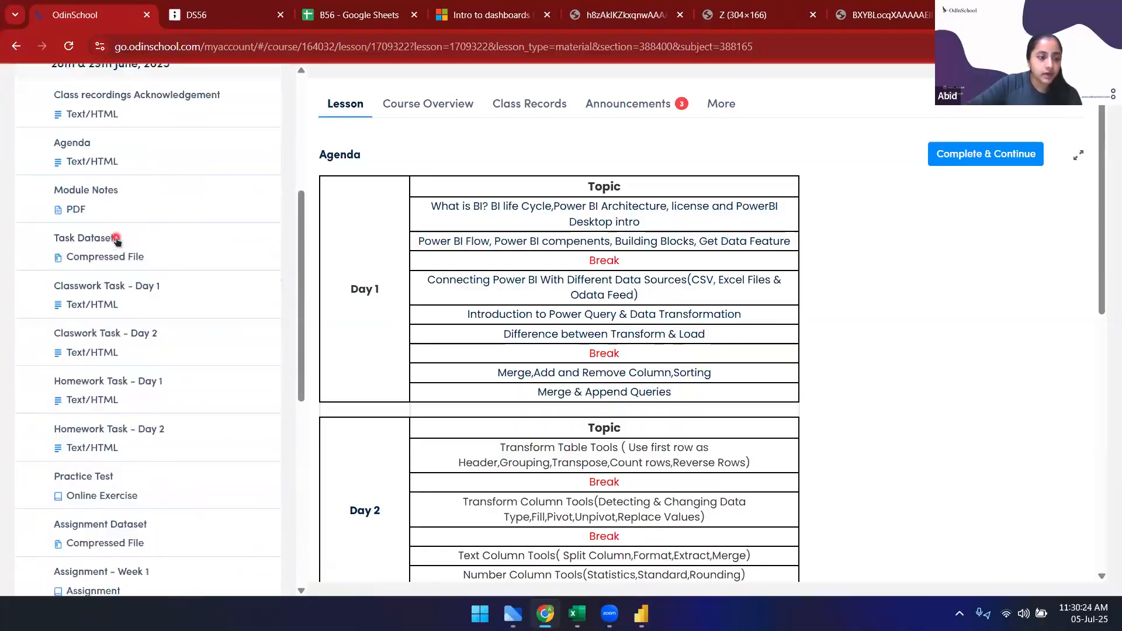
pyautogui.click(120, 246)
pyautogui.click(133, 405)
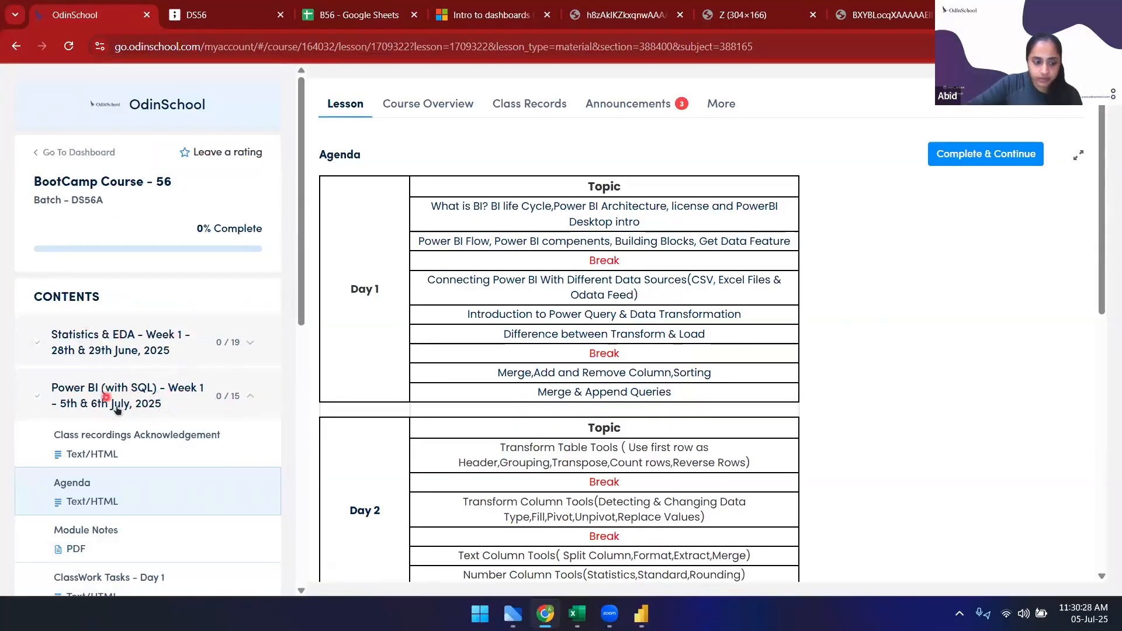
# Download the Task & Assignment Datasets compressed file from Power BI (with SQL) - Week 1
pyautogui.scroll(-4, 114, 397)
pyautogui.scroll(-3, 101, 381)
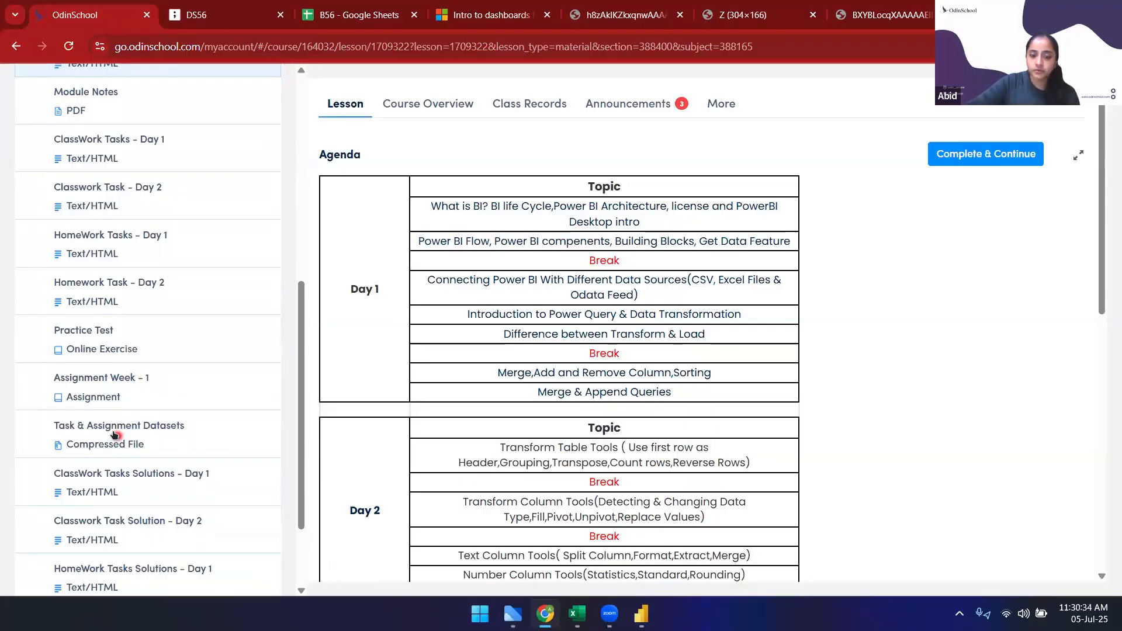
pyautogui.click(114, 434)
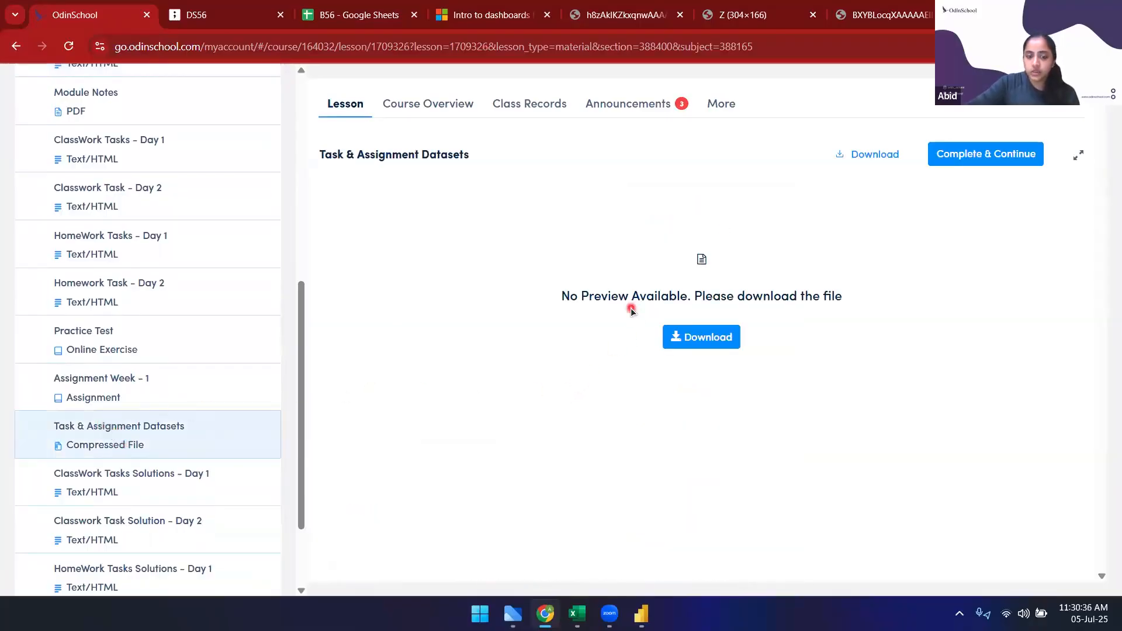
pyautogui.click(688, 343)
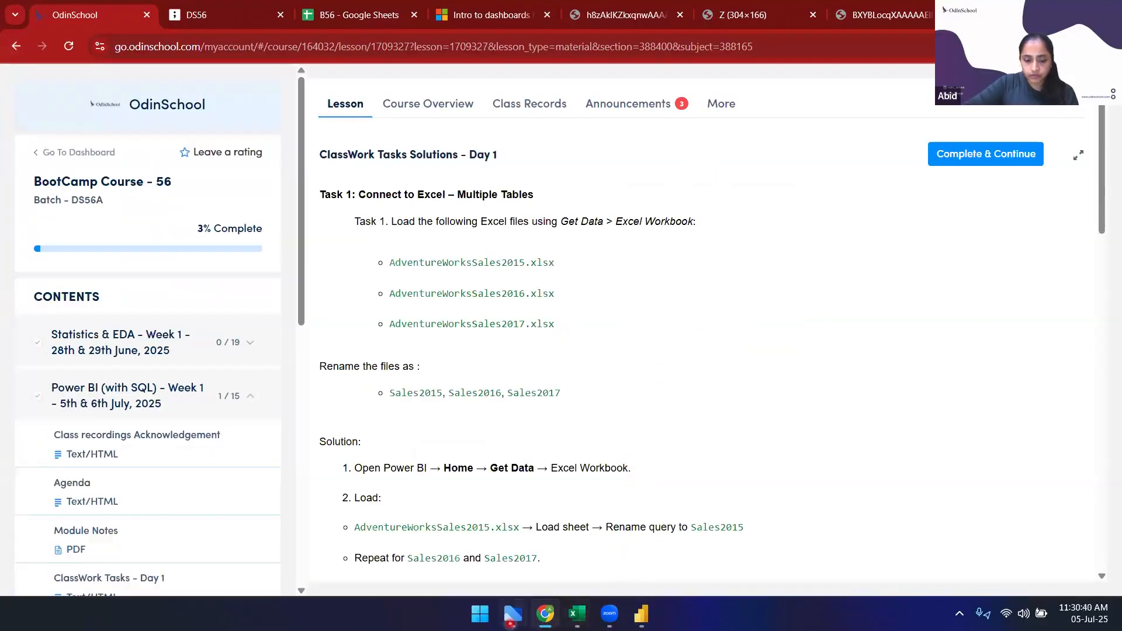
# Switch to the Downloads folder in File Explorer and extract 4144399-Tasks_Dataset.zip to its default destination, showing the extracted files
pyautogui.moveTo(512, 614)
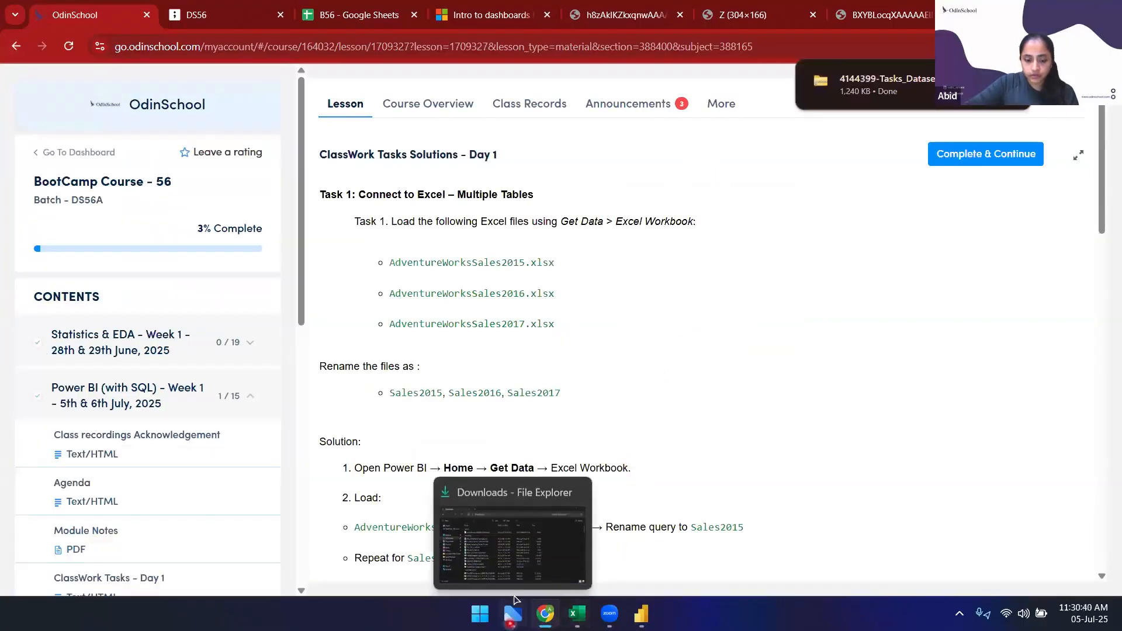
pyautogui.click(533, 546)
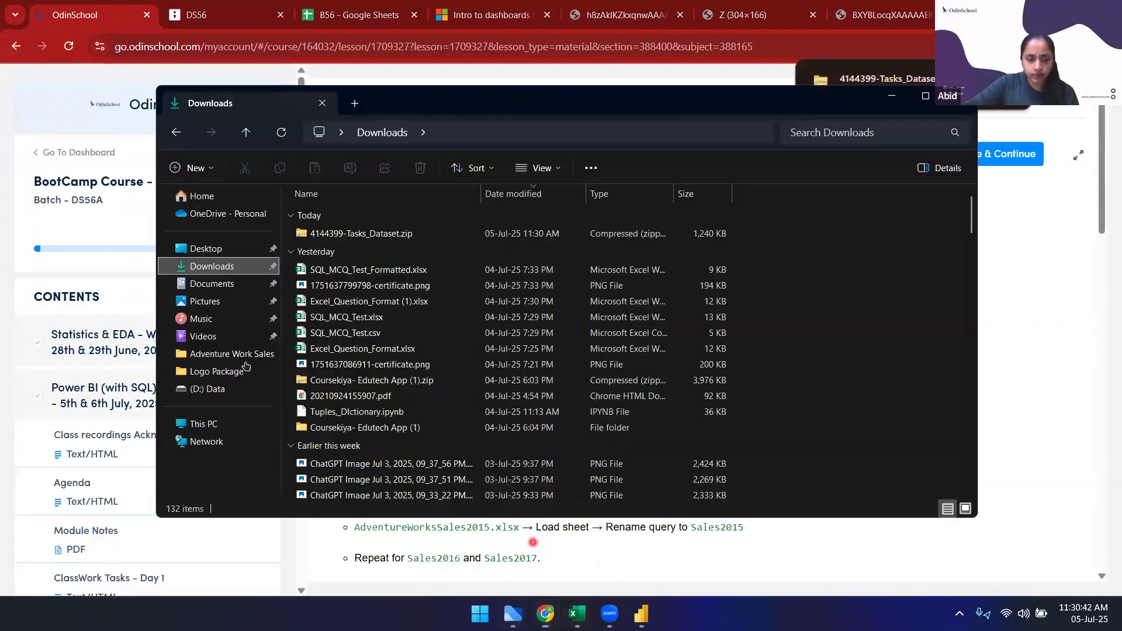
pyautogui.click(385, 236)
pyautogui.click(613, 172)
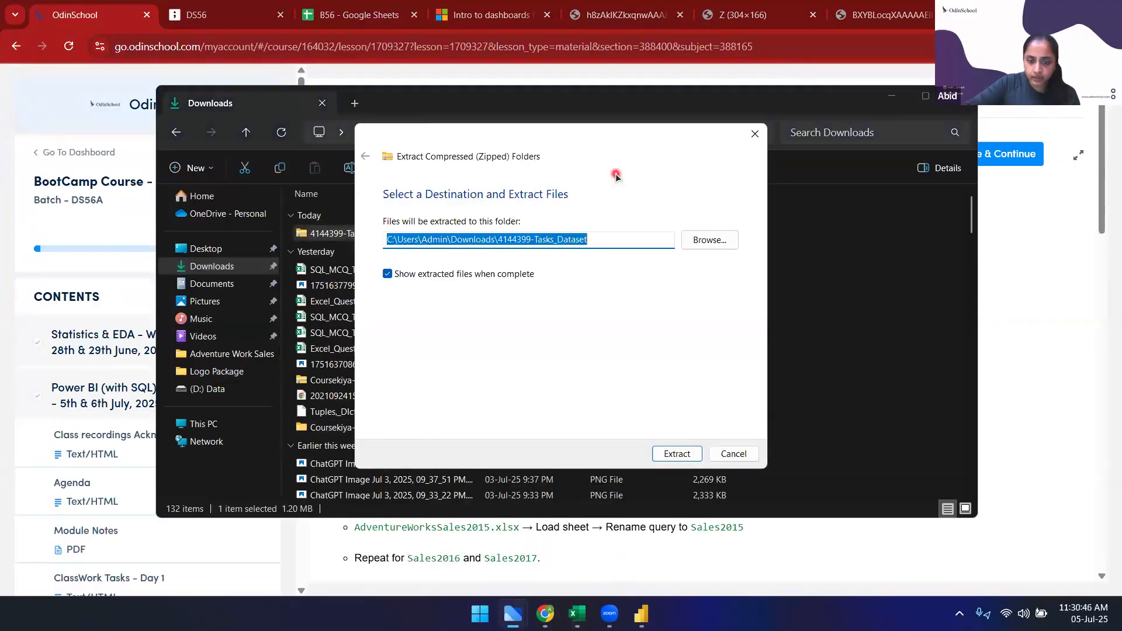
pyautogui.click(672, 453)
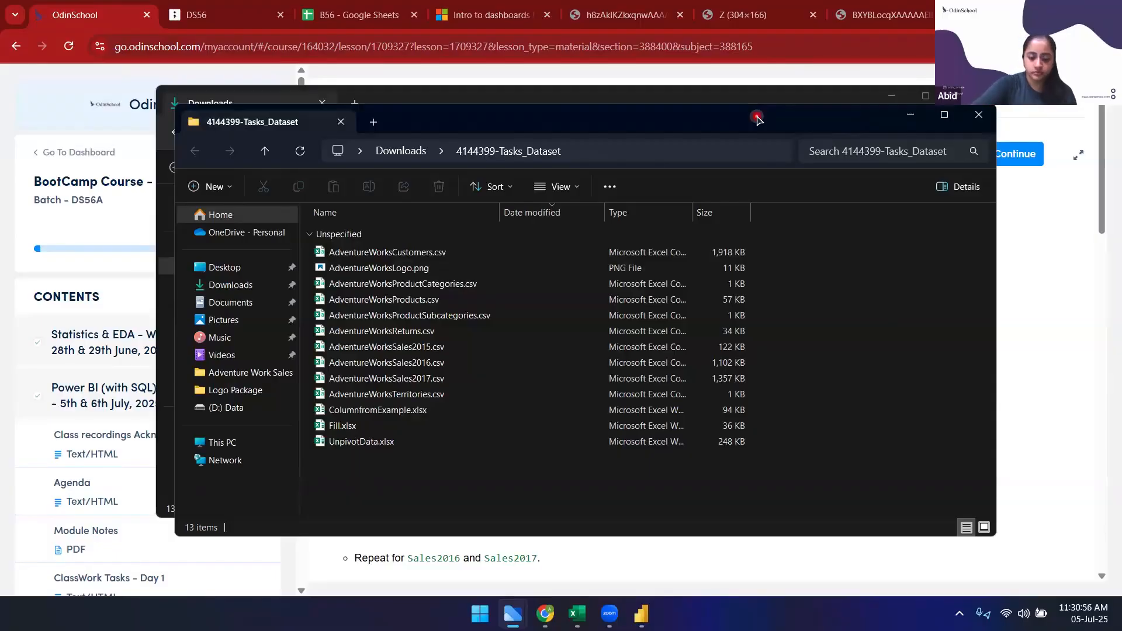
# Examine the extracted dataset files and widen the Type column to show the full file types
pyautogui.press('XF86MonBrightnessUp')
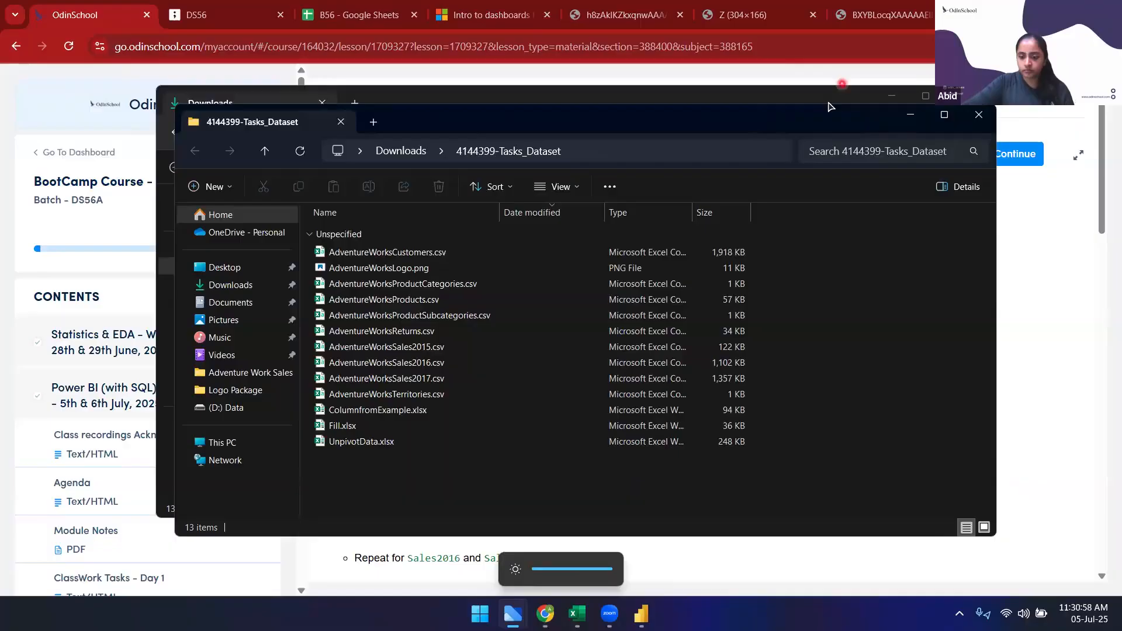
pyautogui.click(500, 268)
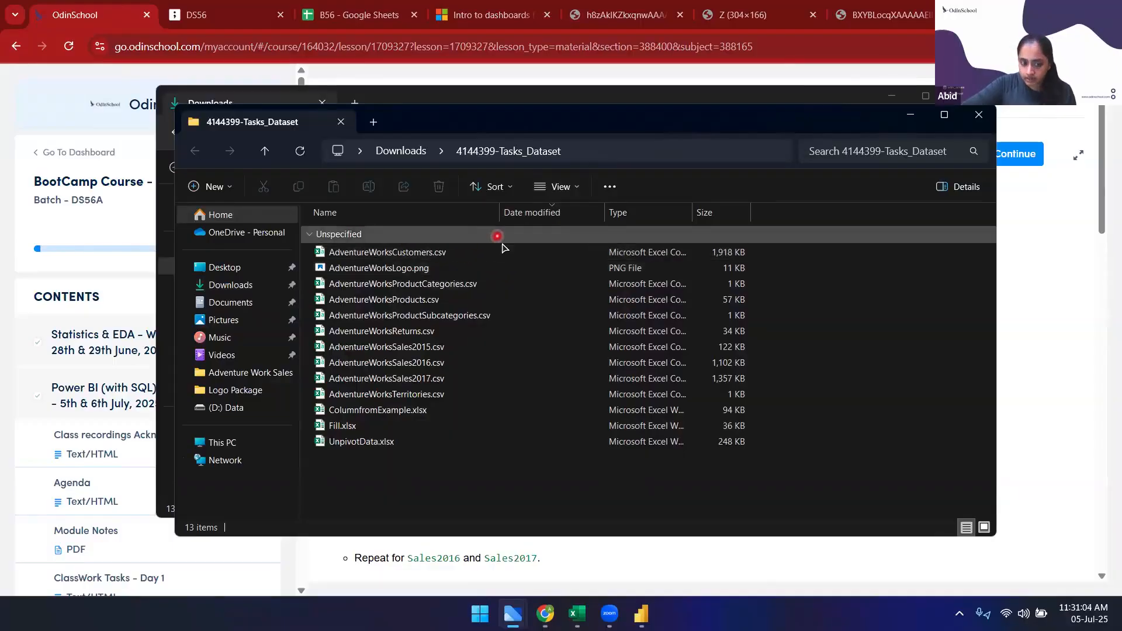
pyautogui.click(429, 248)
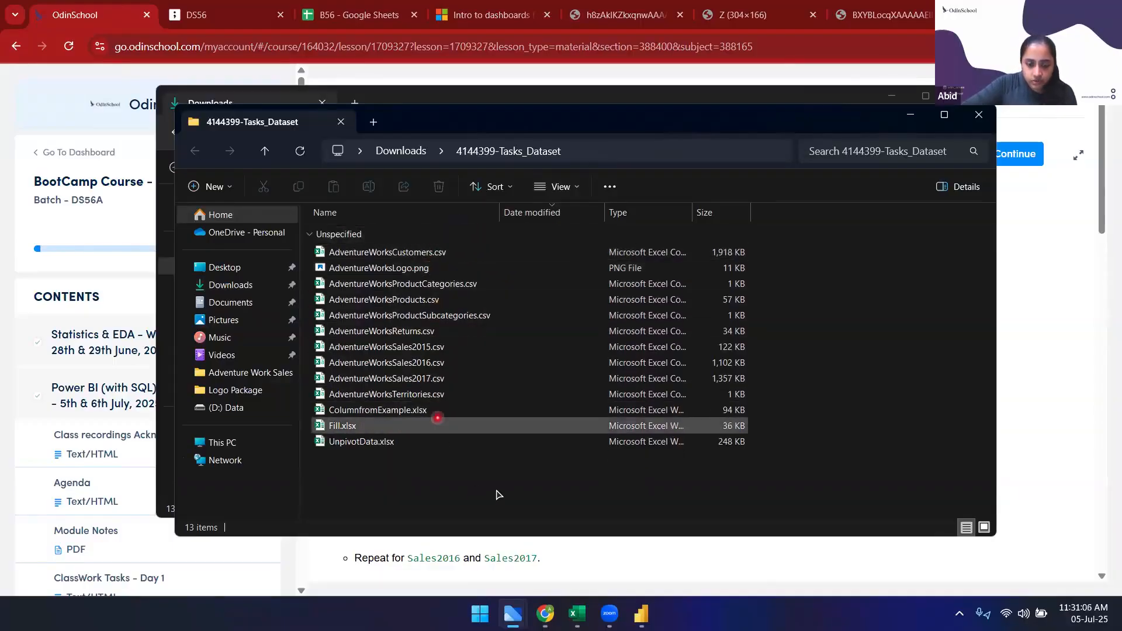
pyautogui.moveTo(693, 212); pyautogui.dragTo(781, 212)
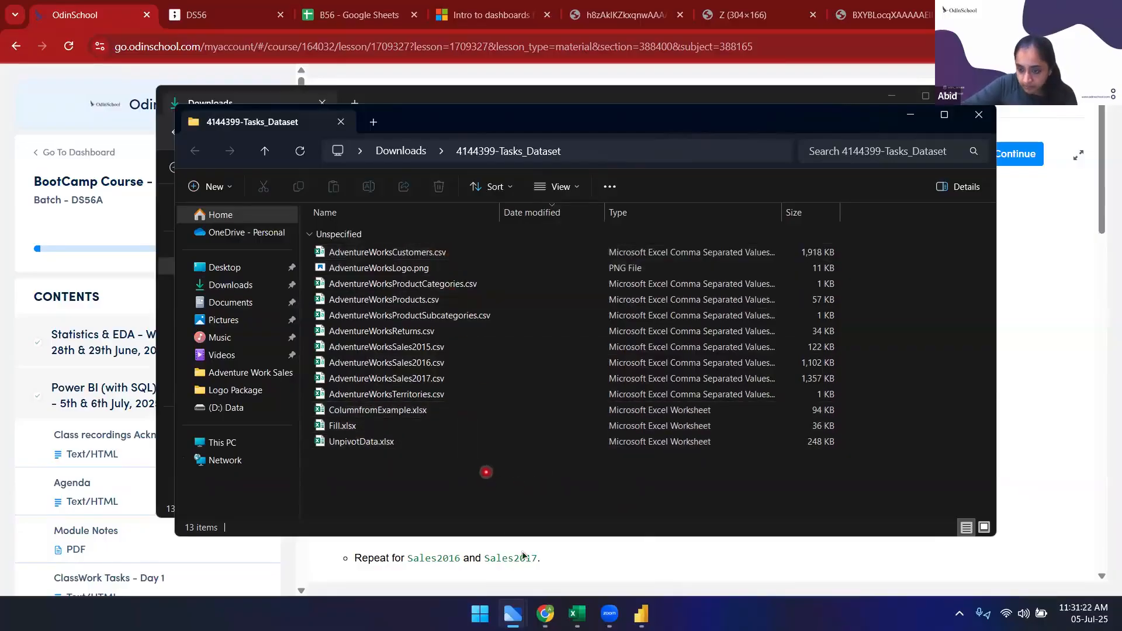
# Switch to Power BI Desktop and view the files offered by the Excel workbook and Text/CSV sources, cancelling both dialogs
pyautogui.click(641, 540)
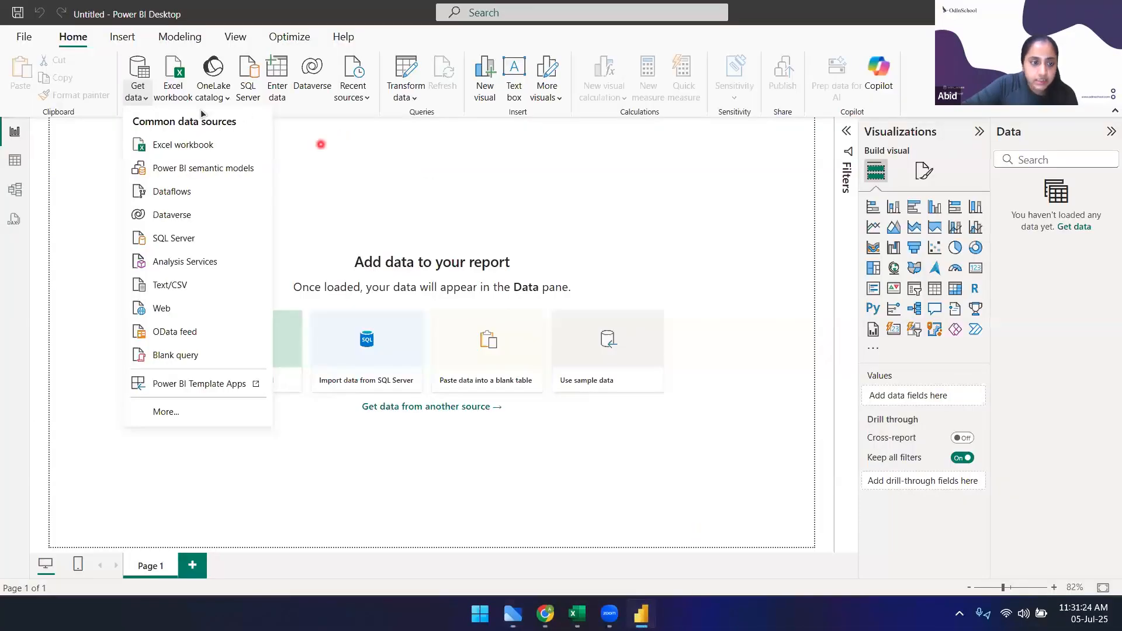
pyautogui.click(175, 142)
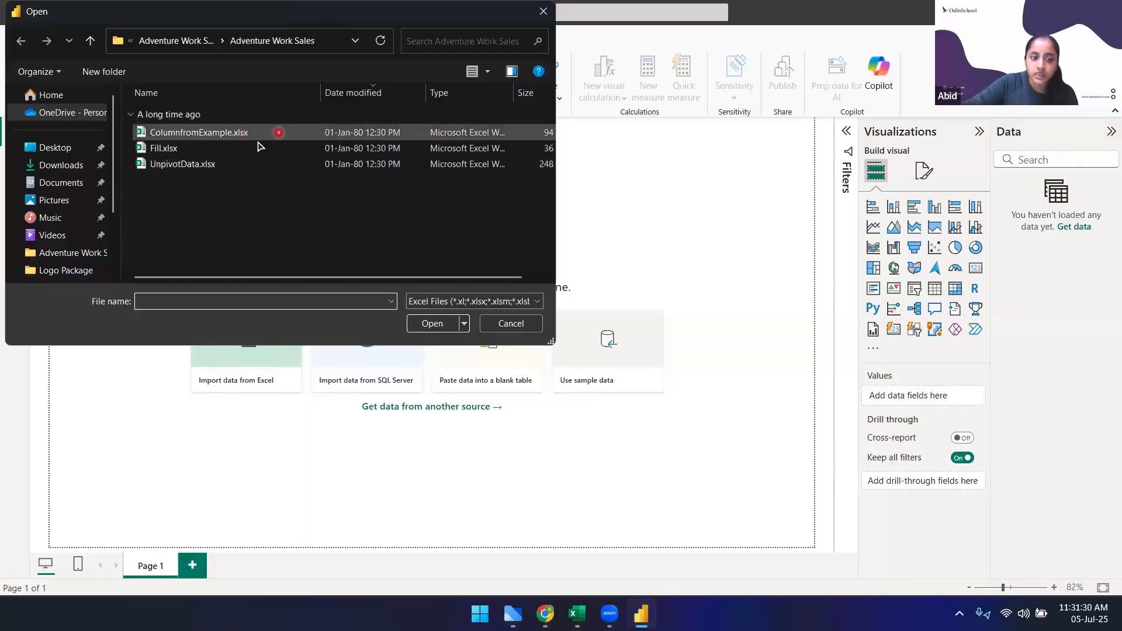
pyautogui.click(510, 323)
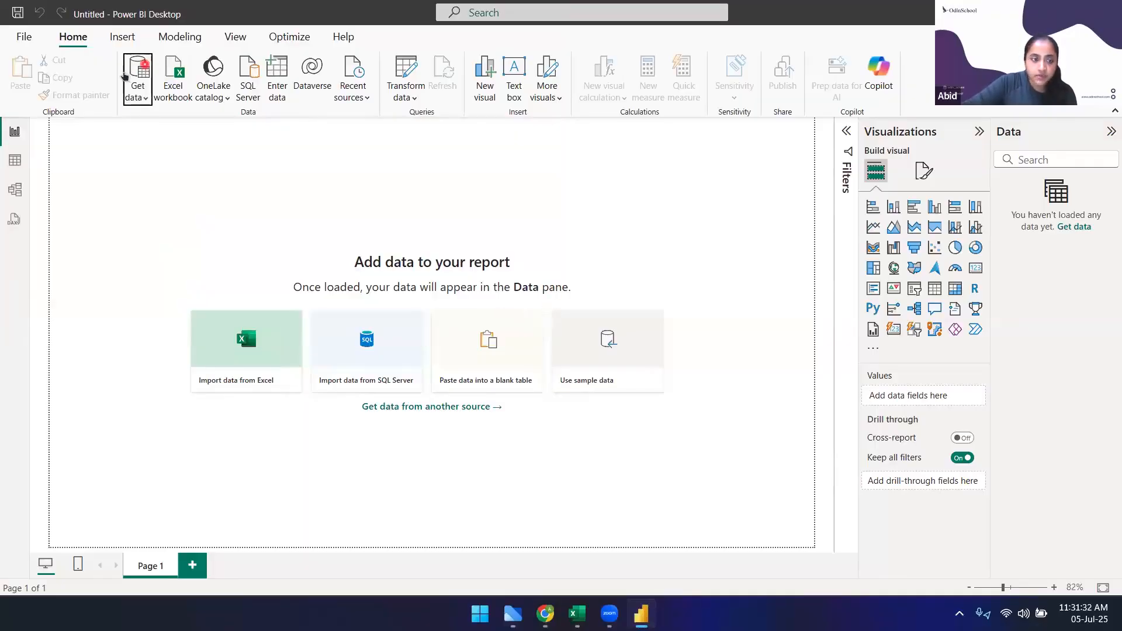
pyautogui.click(139, 97)
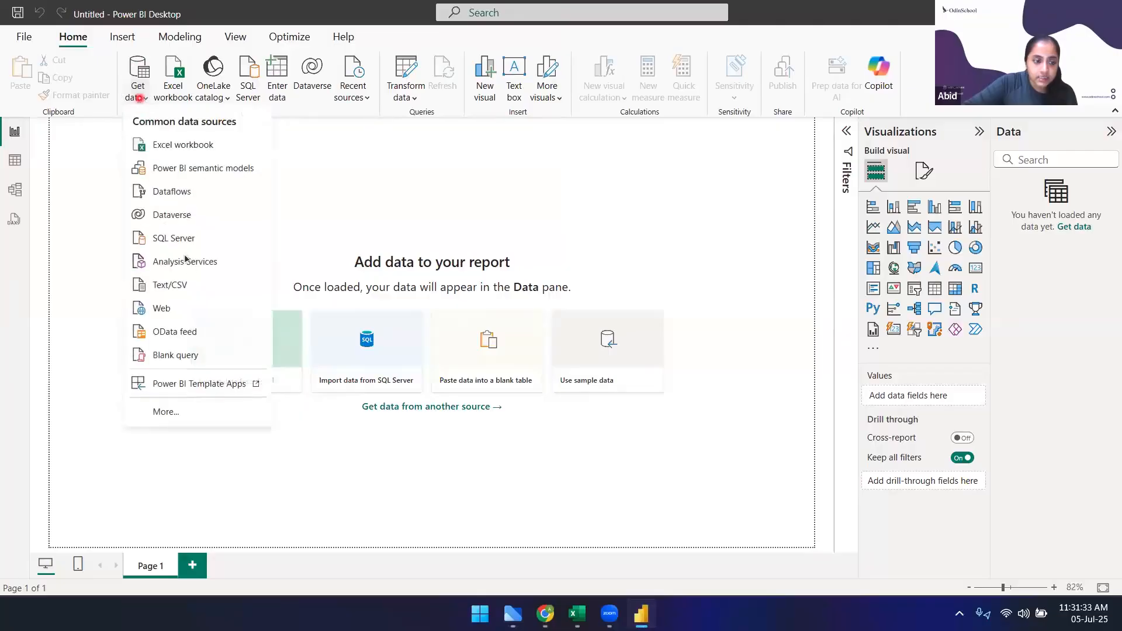
pyautogui.click(188, 288)
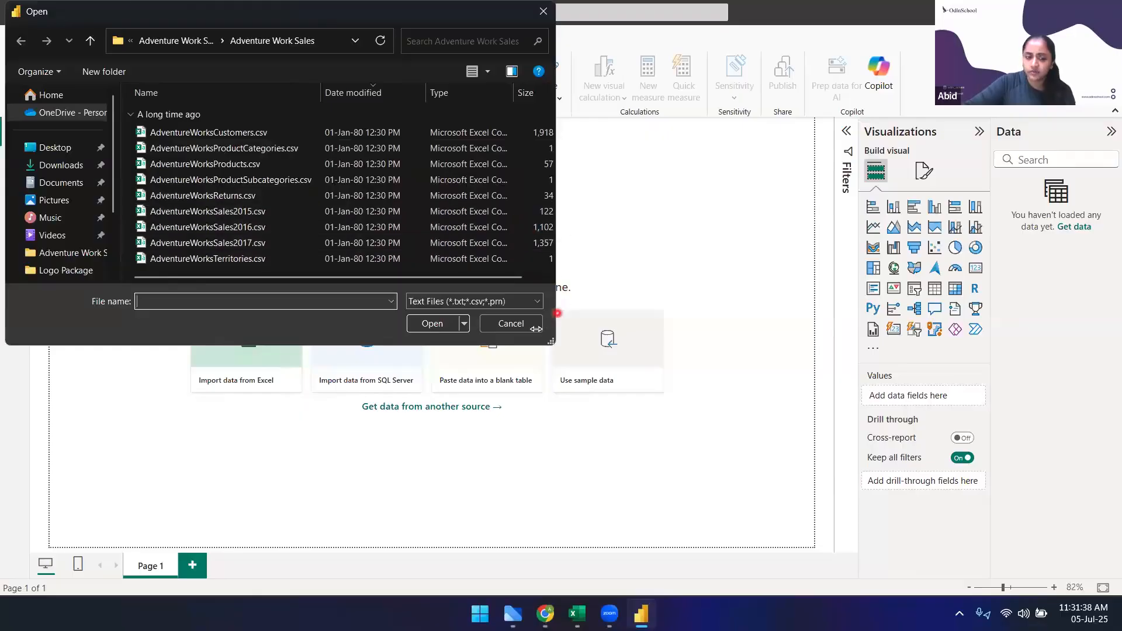
pyautogui.click(512, 323)
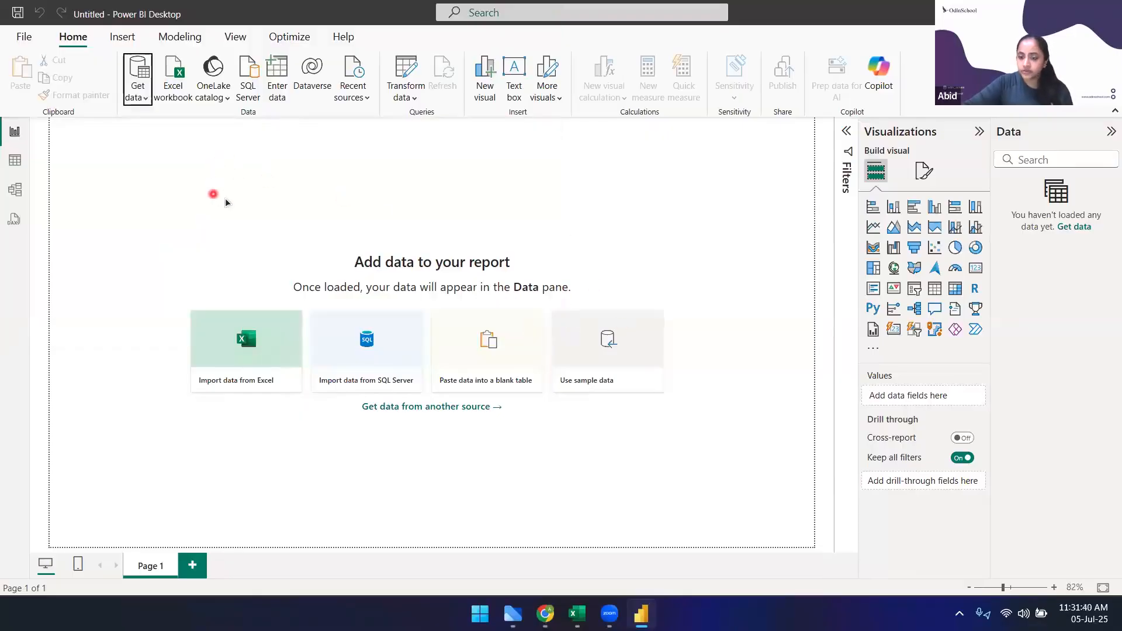
# Check the file types in the 4144399-Tasks_Dataset folder in File Explorer and return to Power BI Desktop
pyautogui.moveTo(513, 614)
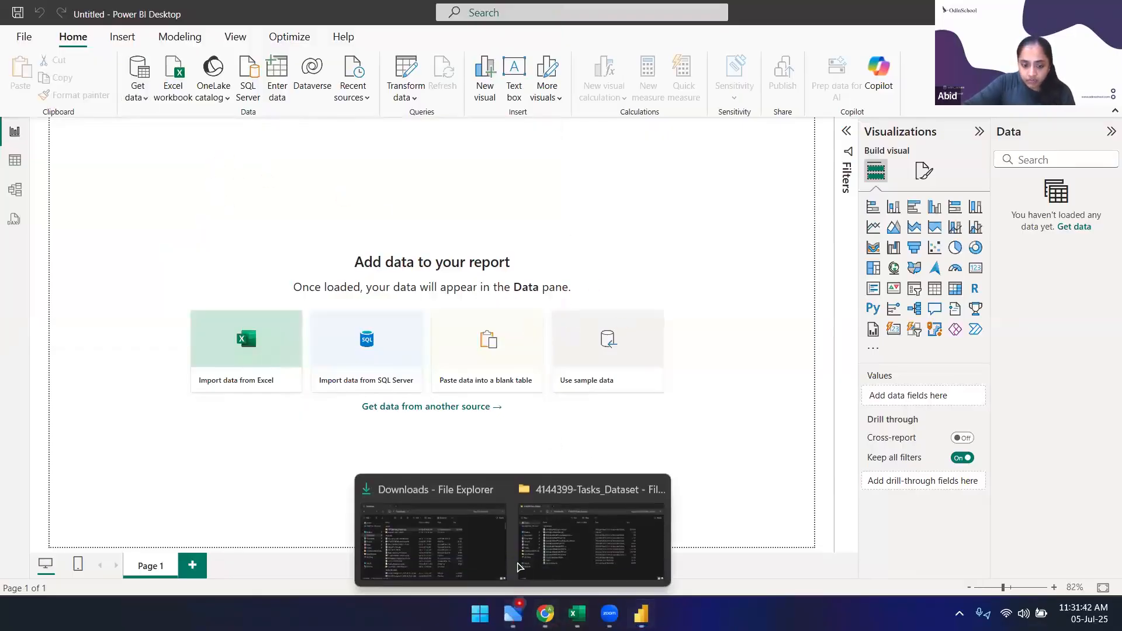
pyautogui.click(576, 556)
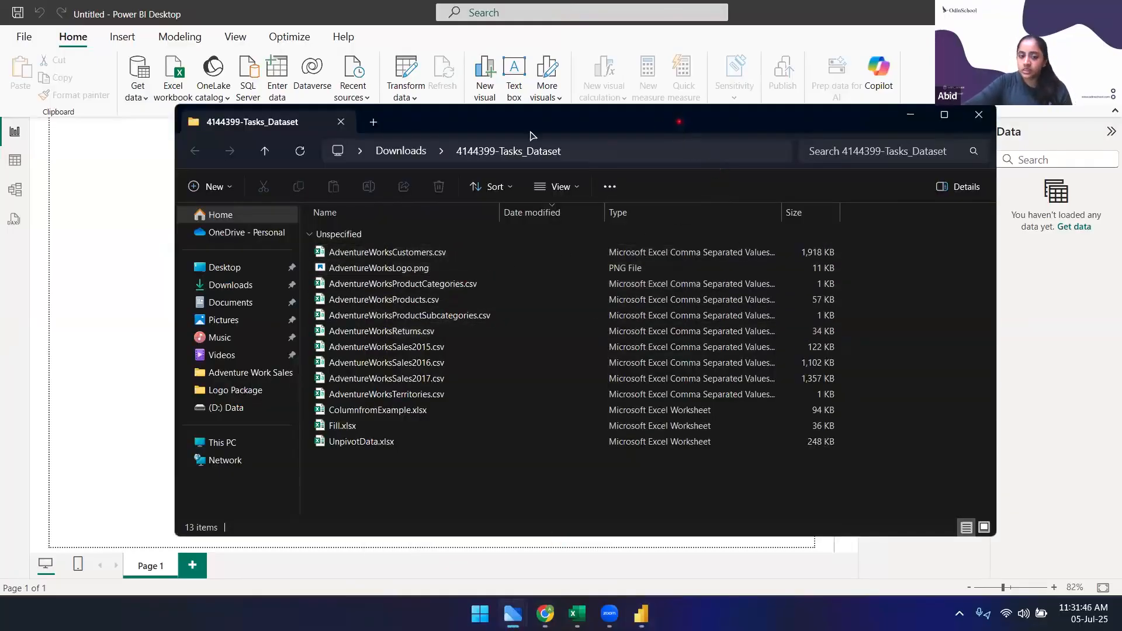
pyautogui.moveTo(679, 122); pyautogui.dragTo(496, 130)
pyautogui.click(795, 127)
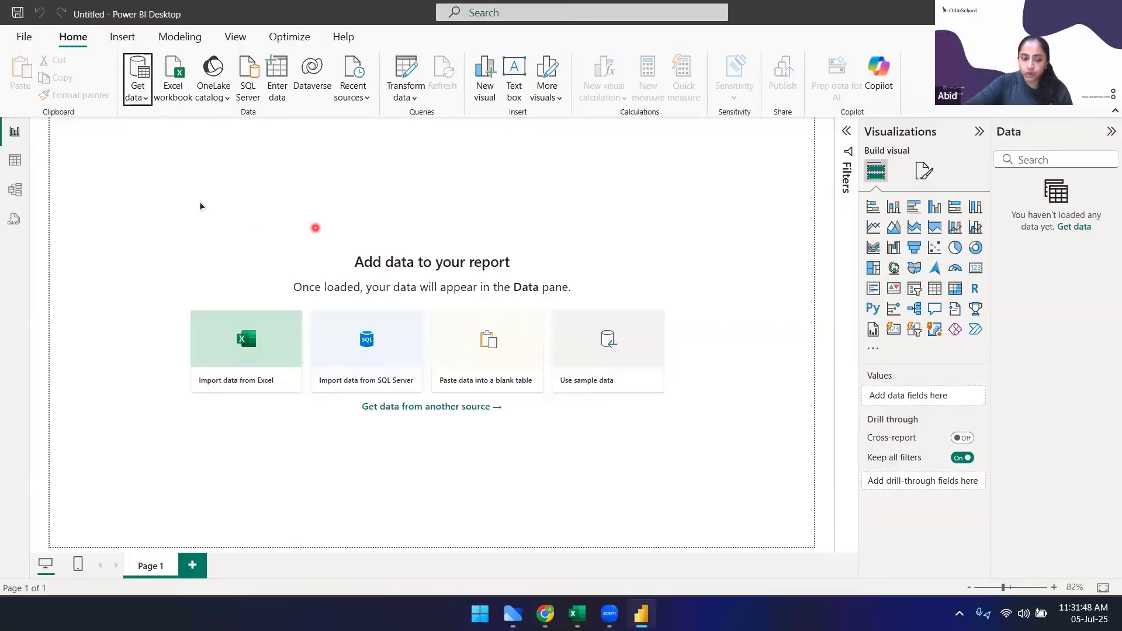
# Compare the selectable files for the Excel workbook source with those for Text/CSV, closing each dialog without opening a file
pyautogui.click(135, 92)
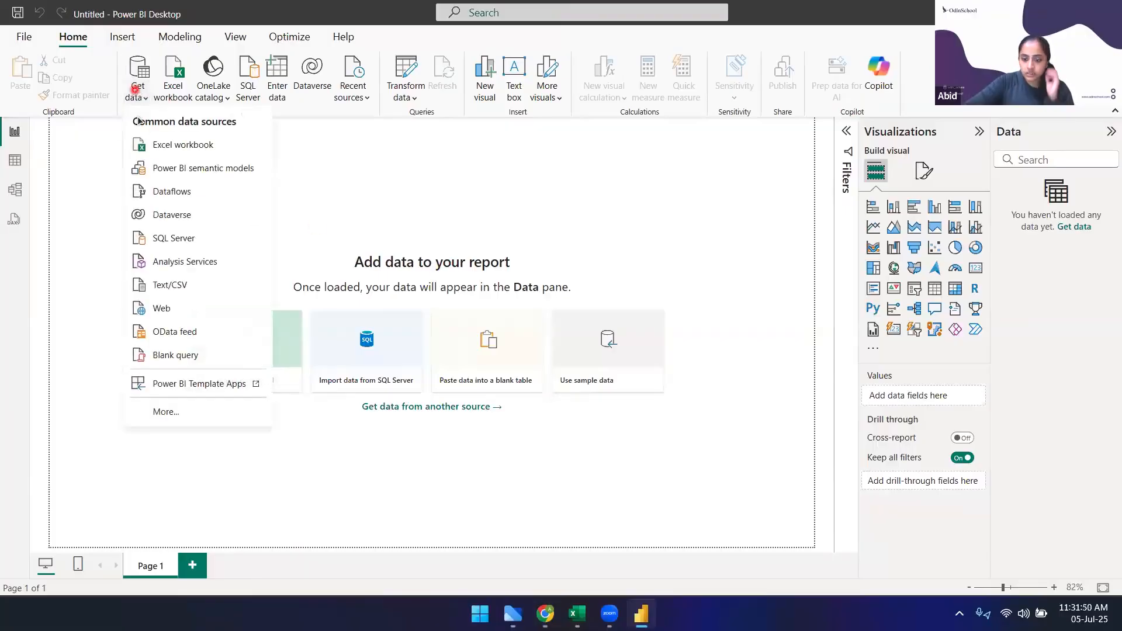
pyautogui.click(186, 146)
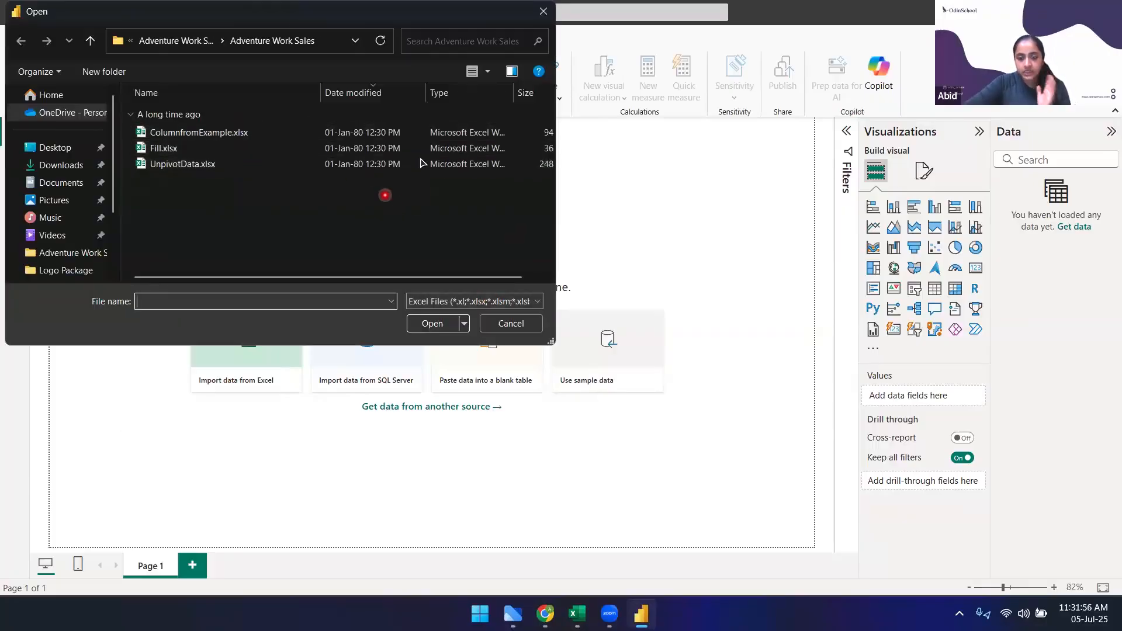
pyautogui.click(543, 11)
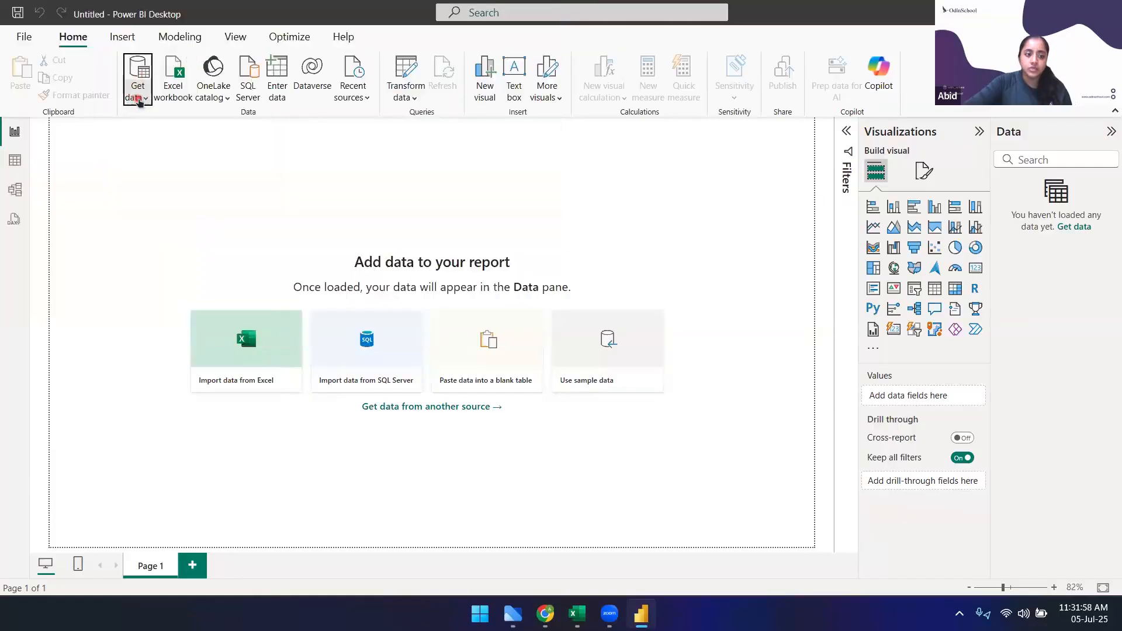
pyautogui.click(138, 79)
pyautogui.click(168, 285)
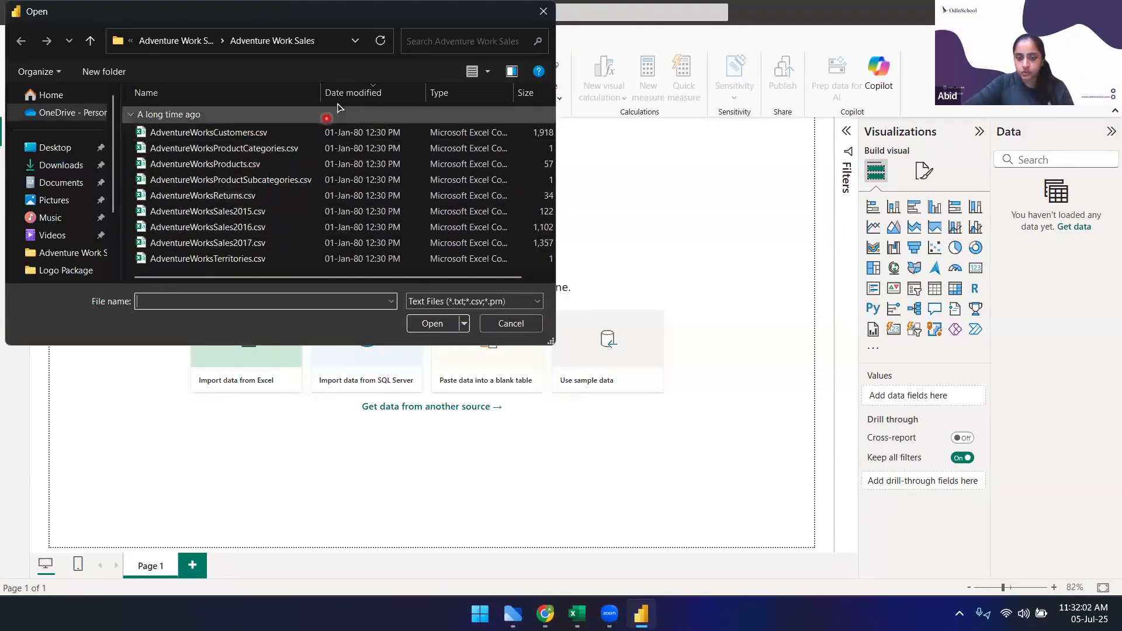
pyautogui.click(541, 12)
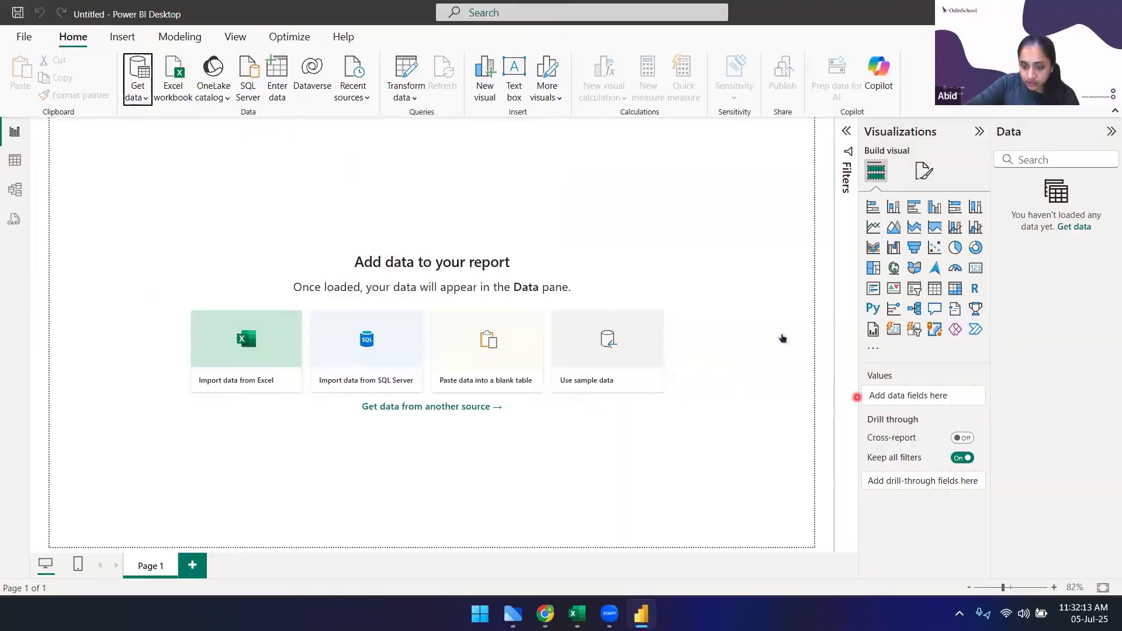
pyautogui.click(856, 398)
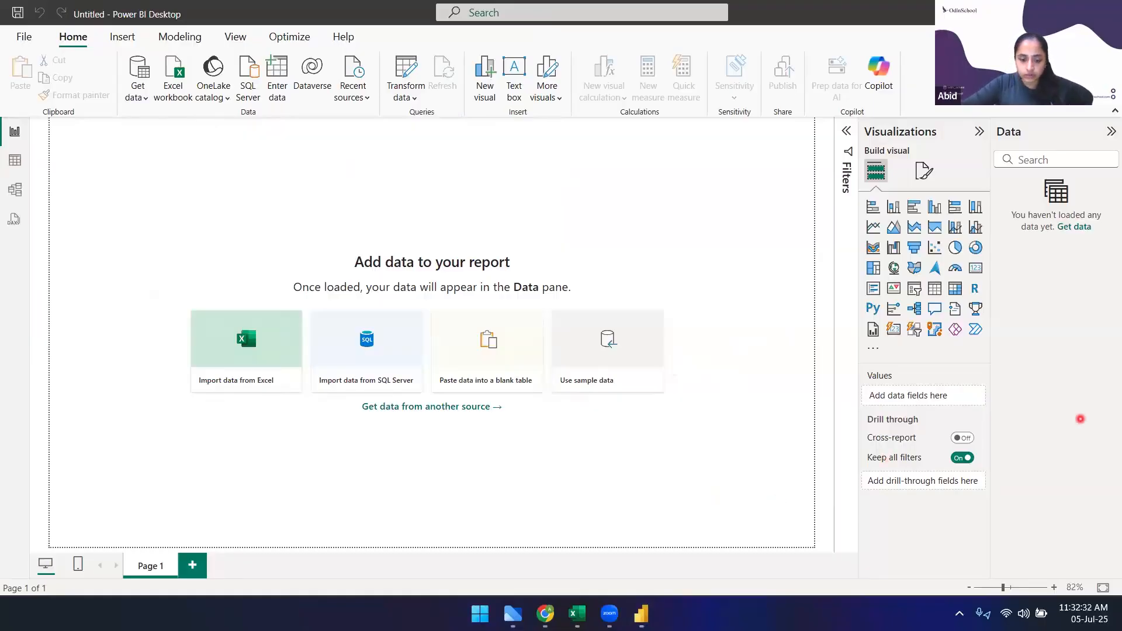
# Switch to the OdinSchool course page in Chrome and locate Task & Assignment Datasets under Power BI (with SQL) - Week 1
pyautogui.moveTo(576, 614)
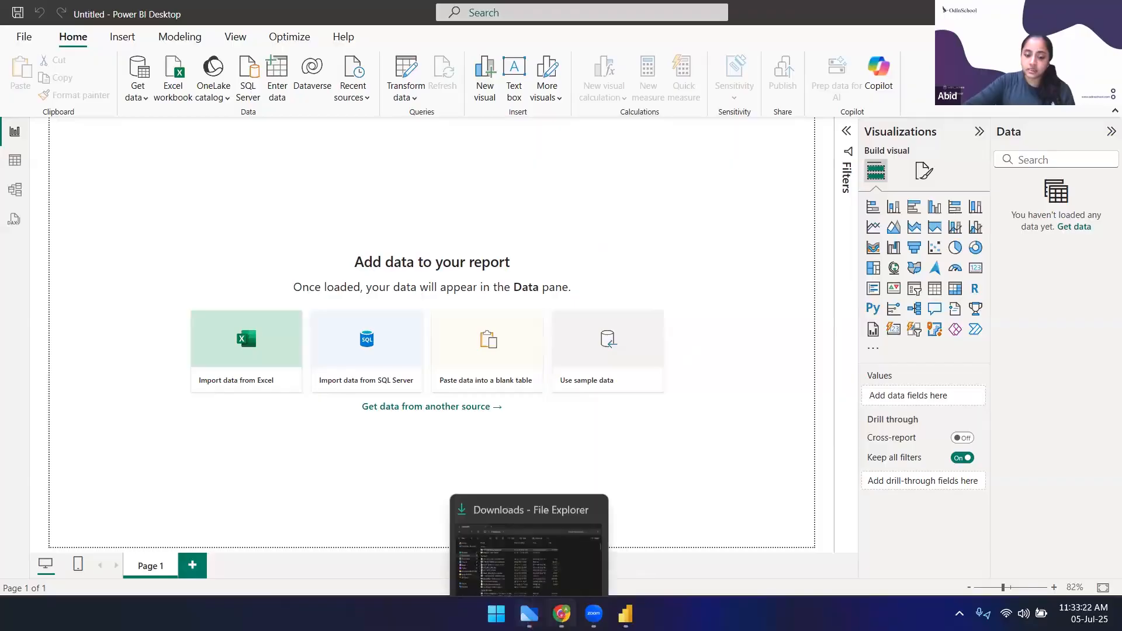
pyautogui.click(562, 614)
pyautogui.scroll(-4, 108, 520)
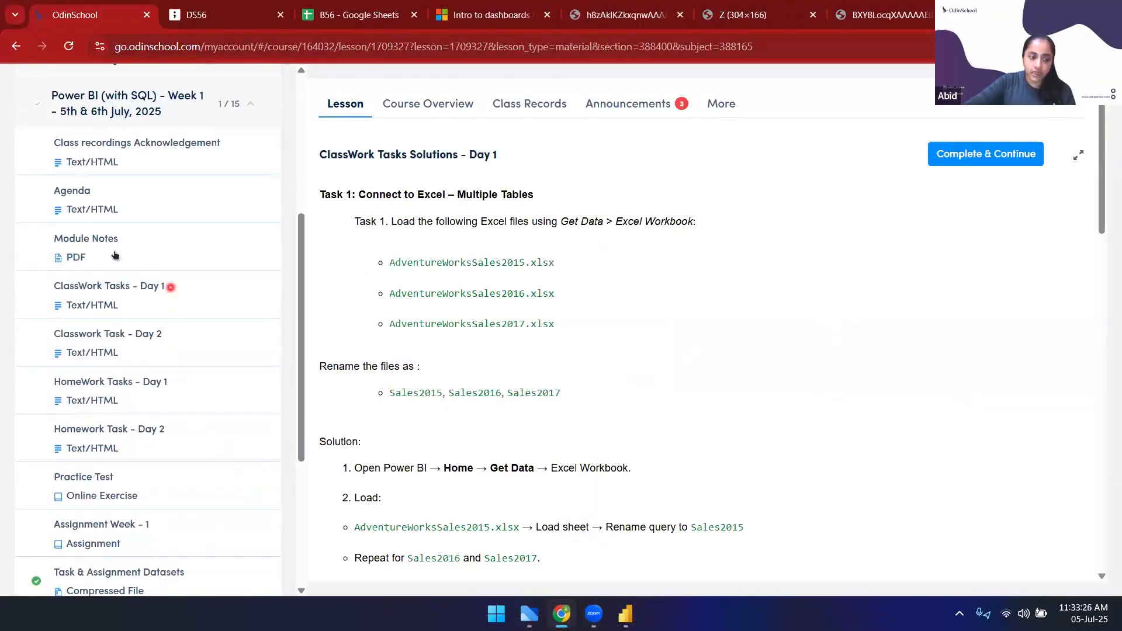
pyautogui.scroll(-2, 96, 535)
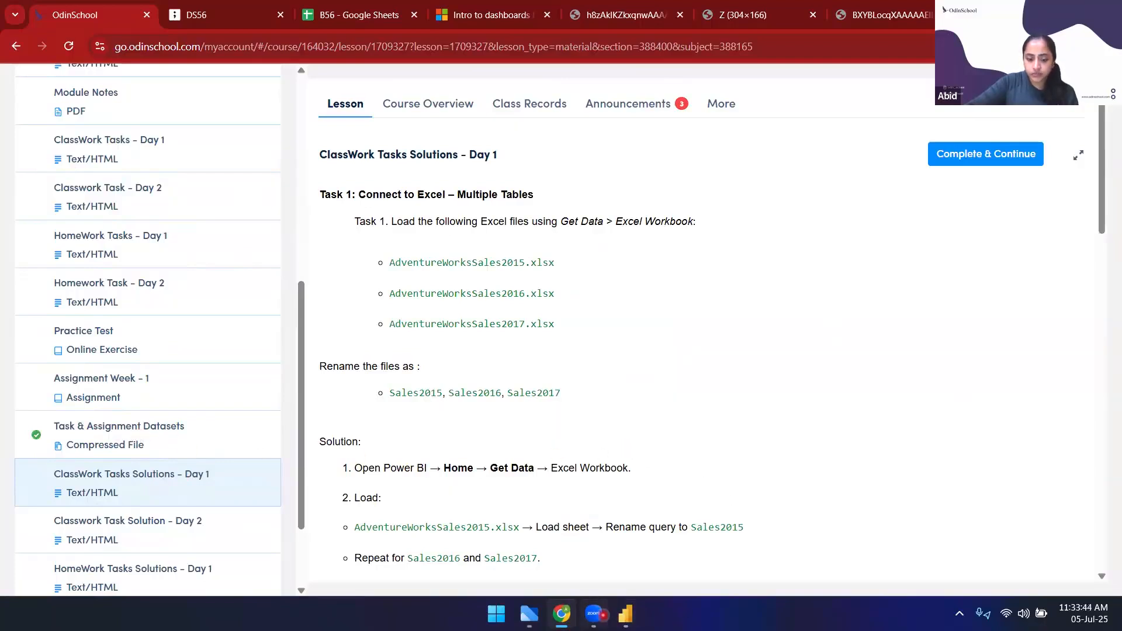
# Switch to Power BI Desktop and review the common data sources and the recent sources, without choosing any
pyautogui.click(624, 613)
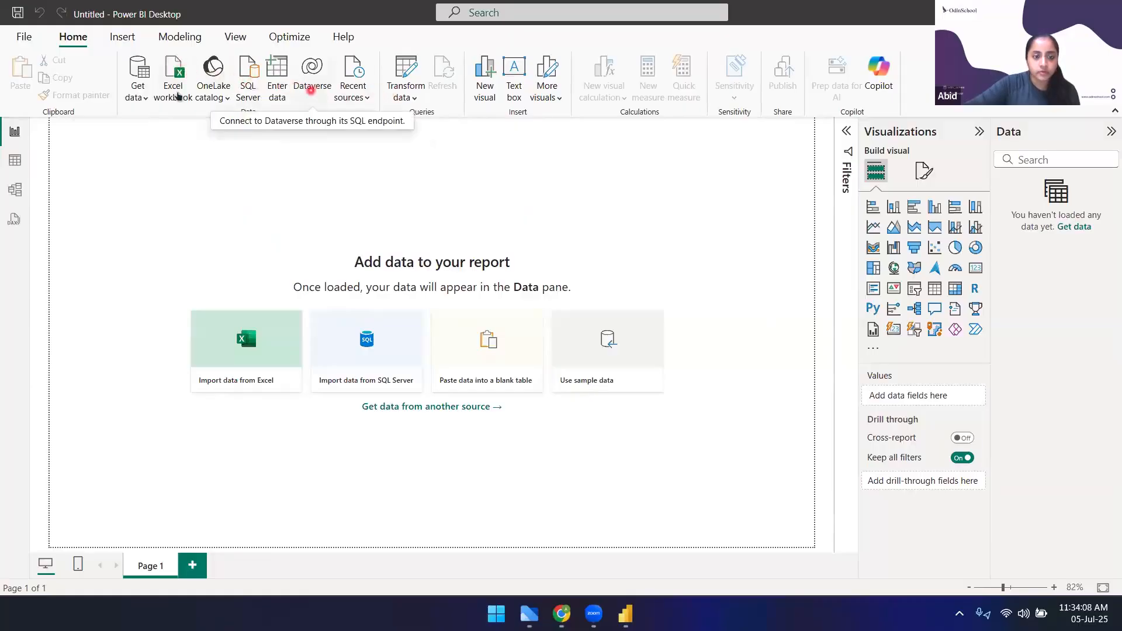
pyautogui.click(145, 99)
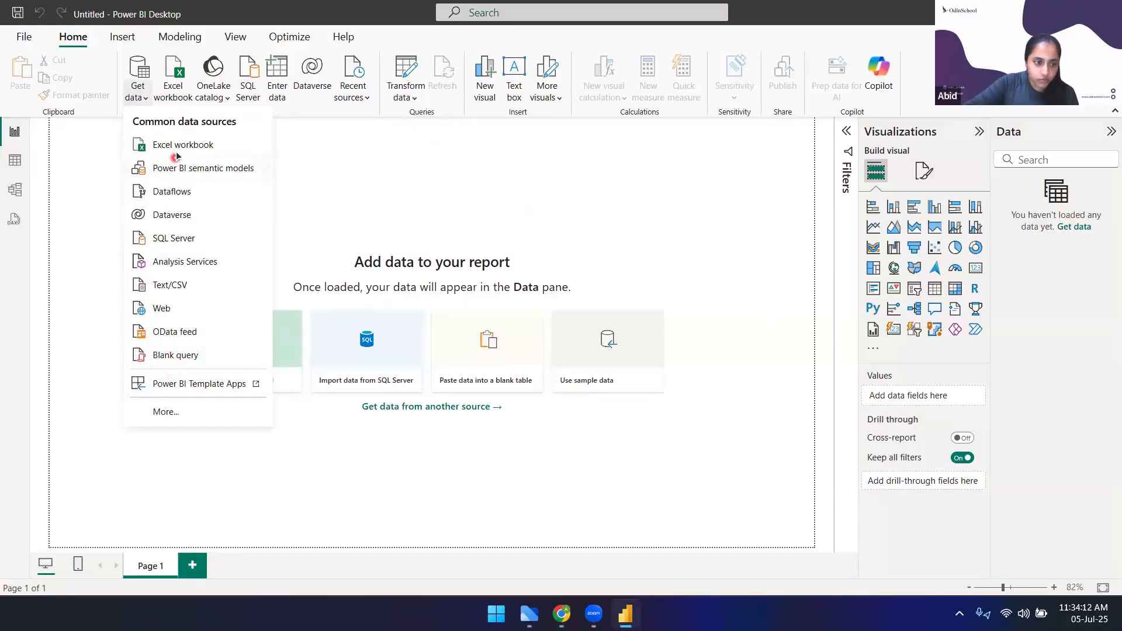
pyautogui.click(323, 190)
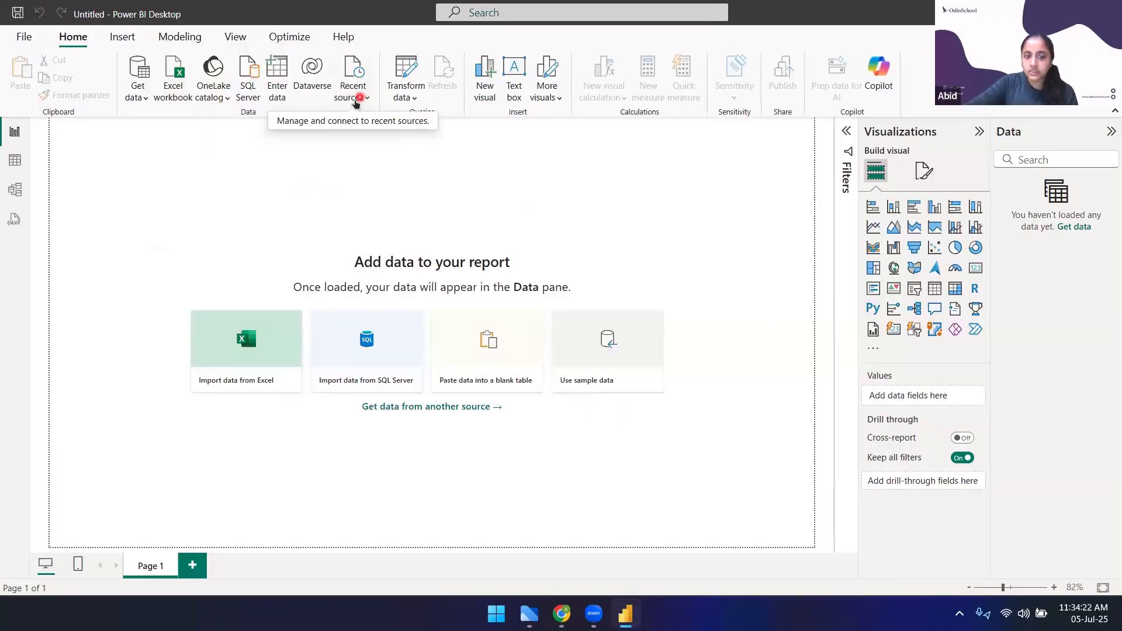
pyautogui.click(355, 101)
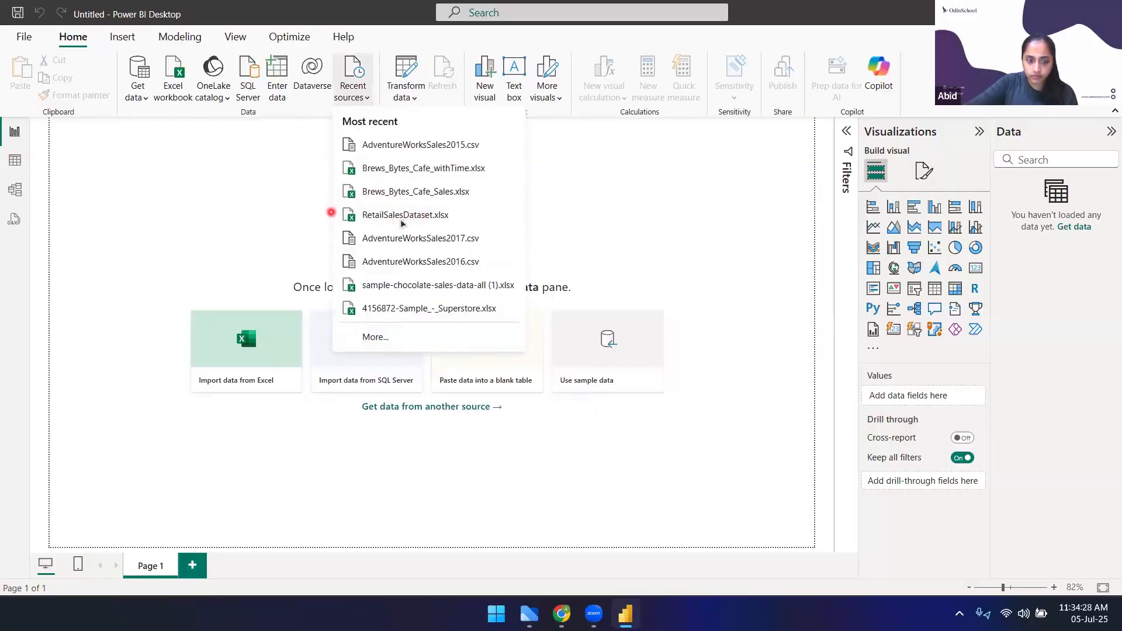
pyautogui.click(636, 209)
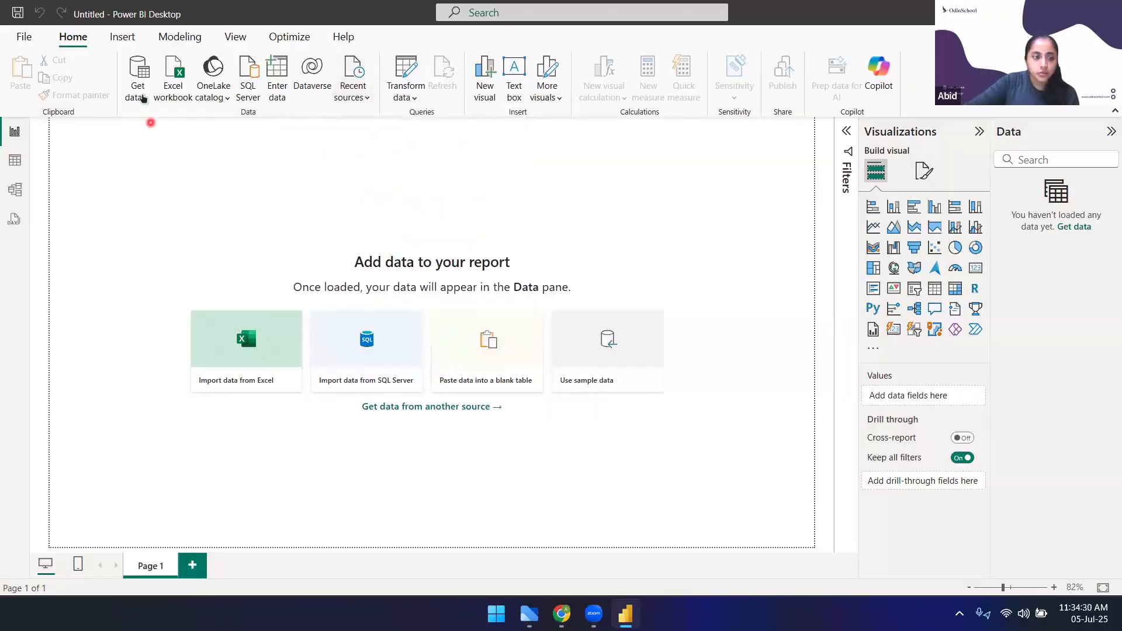
# Connect to RetailSalesDataset.xlsx in the Downloads folder as an Excel workbook source
pyautogui.click(143, 97)
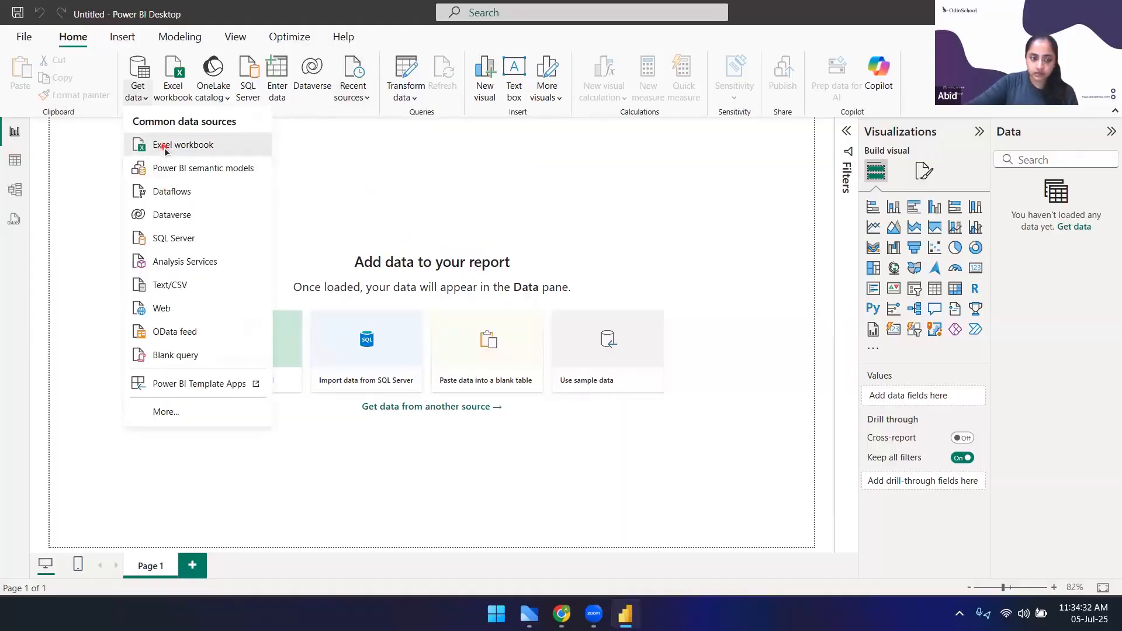
pyautogui.click(165, 148)
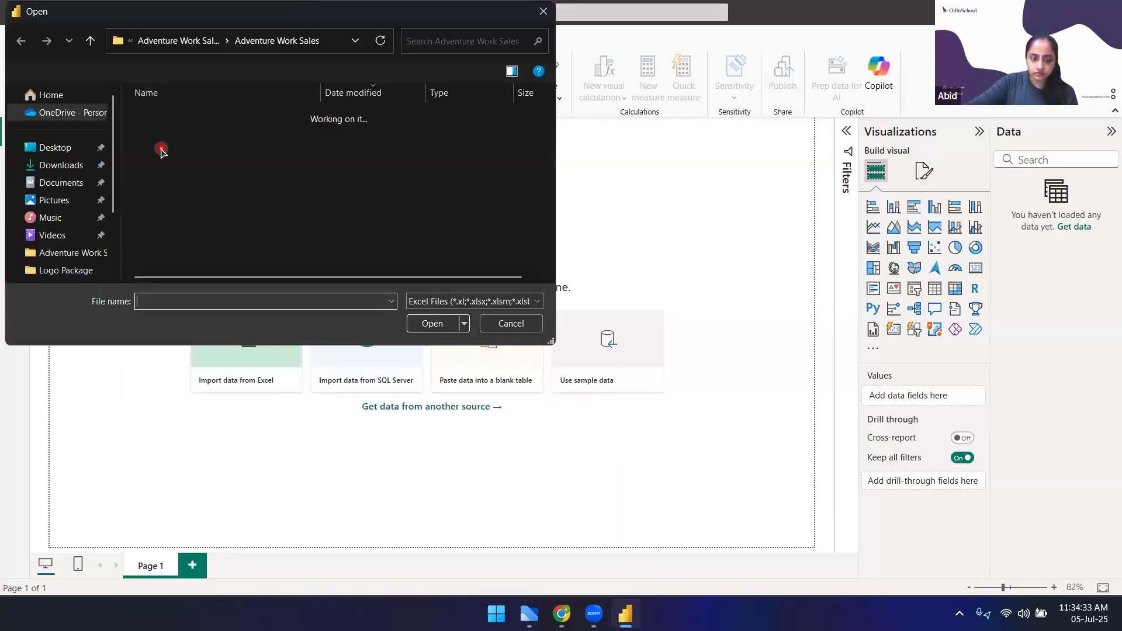
pyautogui.click(60, 151)
pyautogui.click(60, 166)
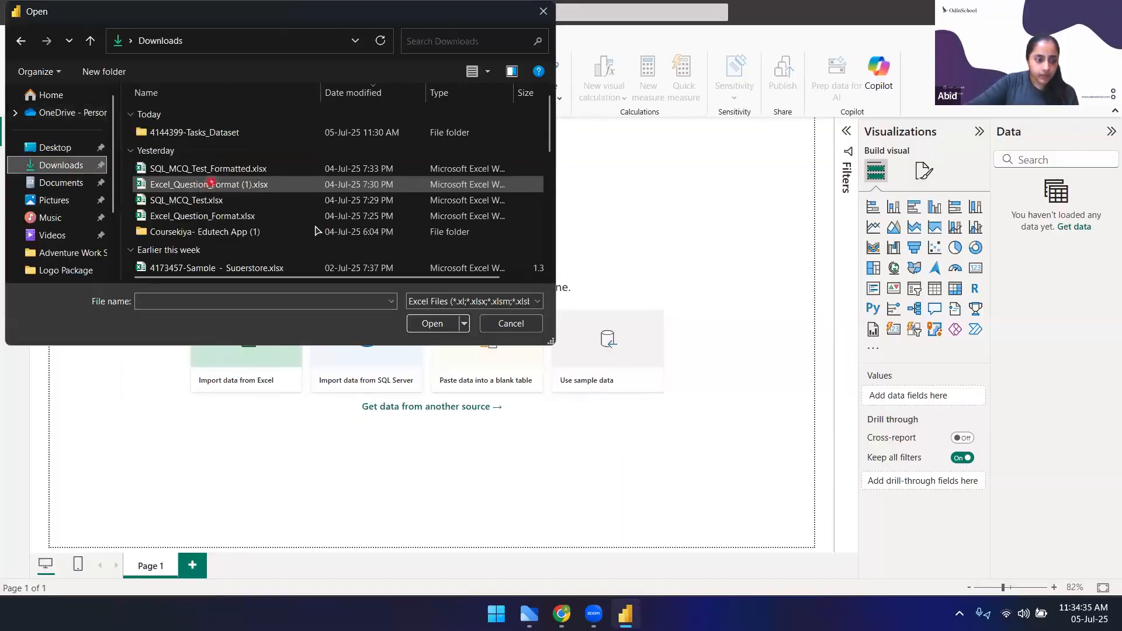
pyautogui.click(211, 301)
pyautogui.write('ret')
pyautogui.press('Down')
pyautogui.press('Return')
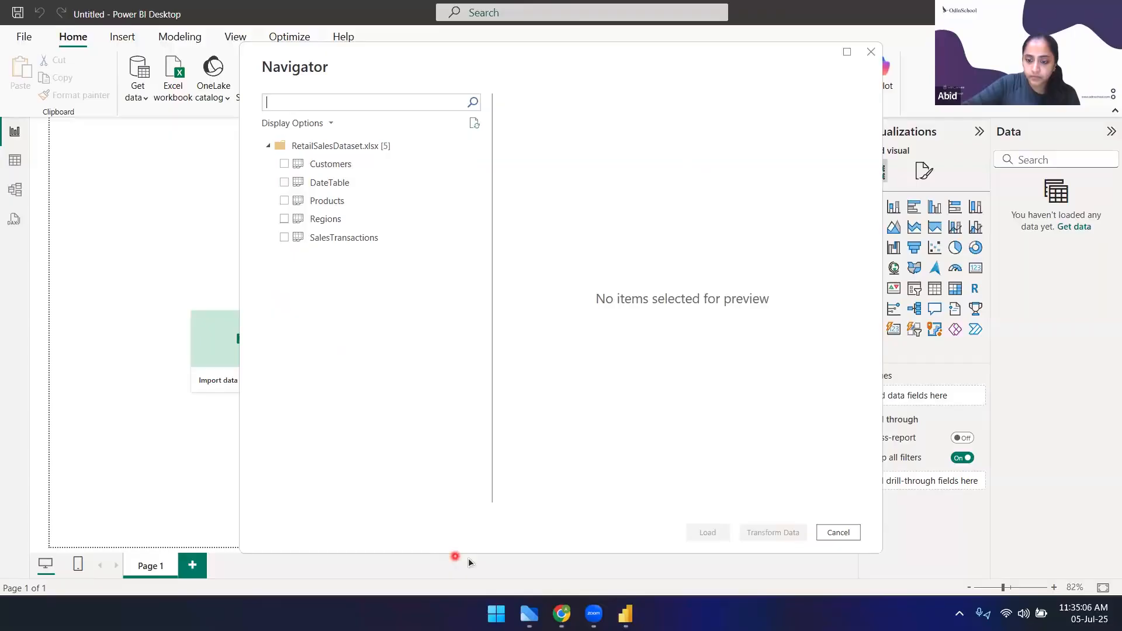
# Open RetailSalesDataset.xlsx in Excel and look through its Customers, Products, Regions, DateTable and SalesTransactions sheets
pyautogui.click(496, 613)
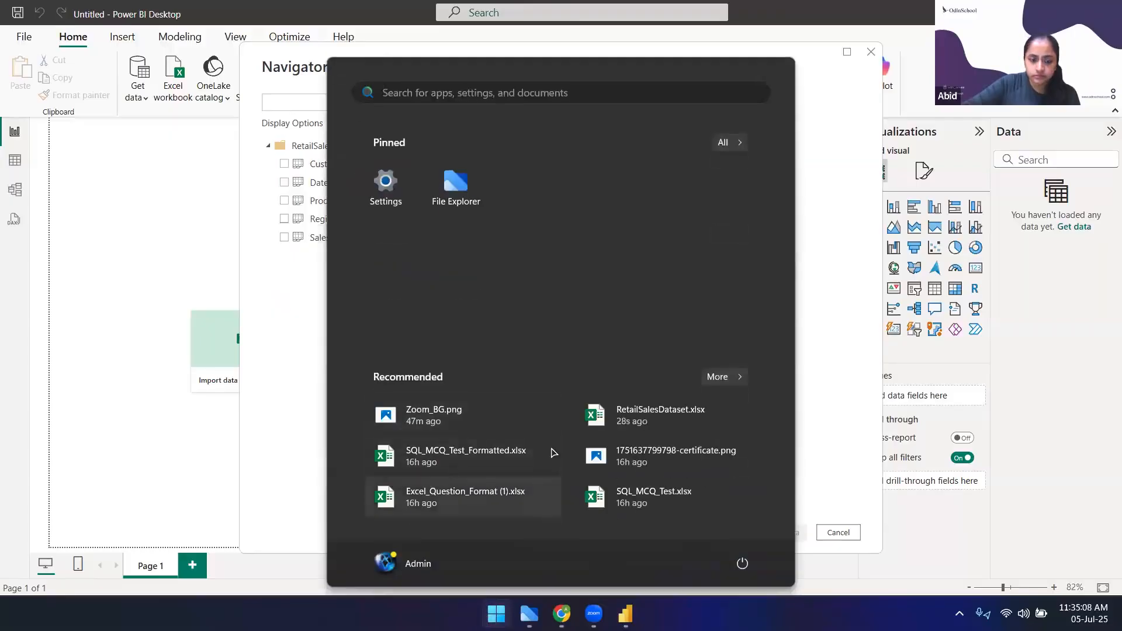
pyautogui.click(615, 427)
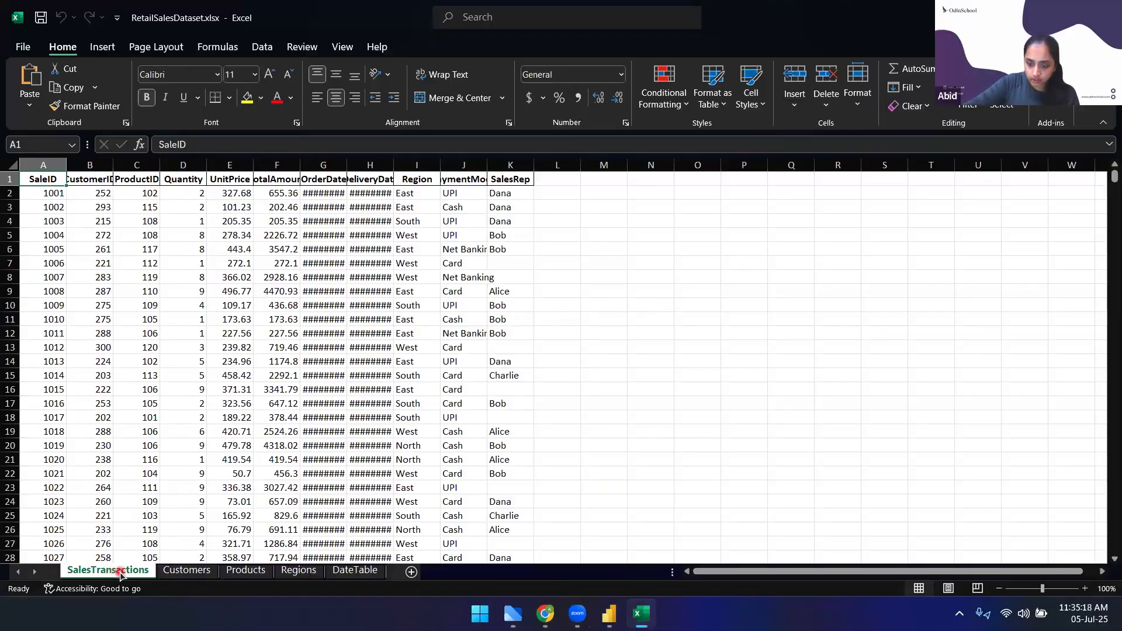
pyautogui.click(182, 571)
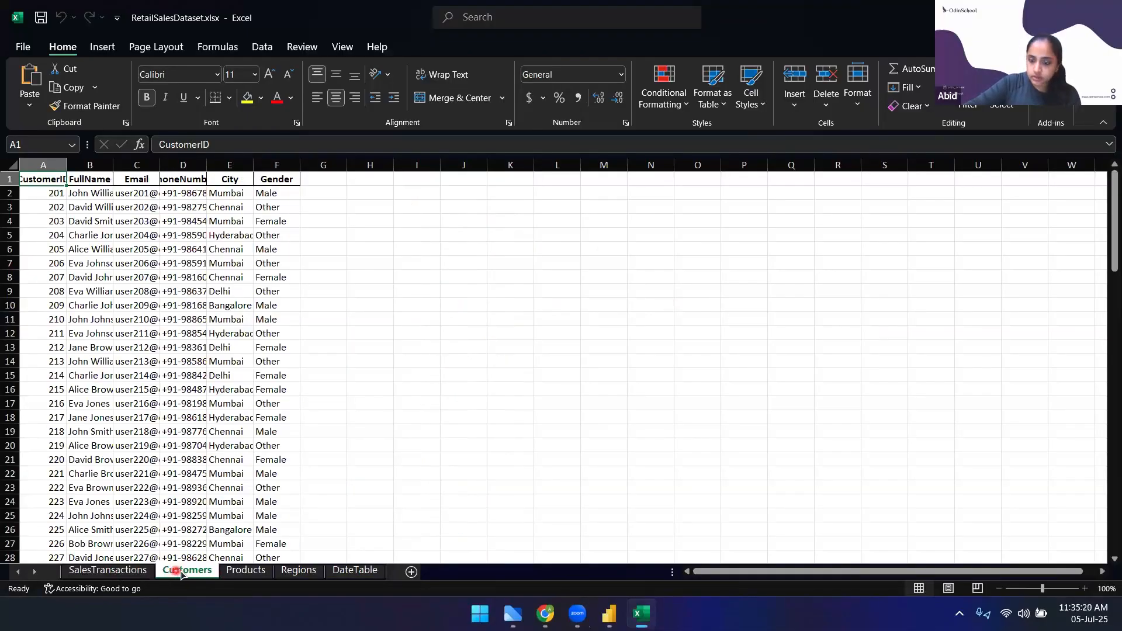
pyautogui.click(248, 573)
pyautogui.click(298, 571)
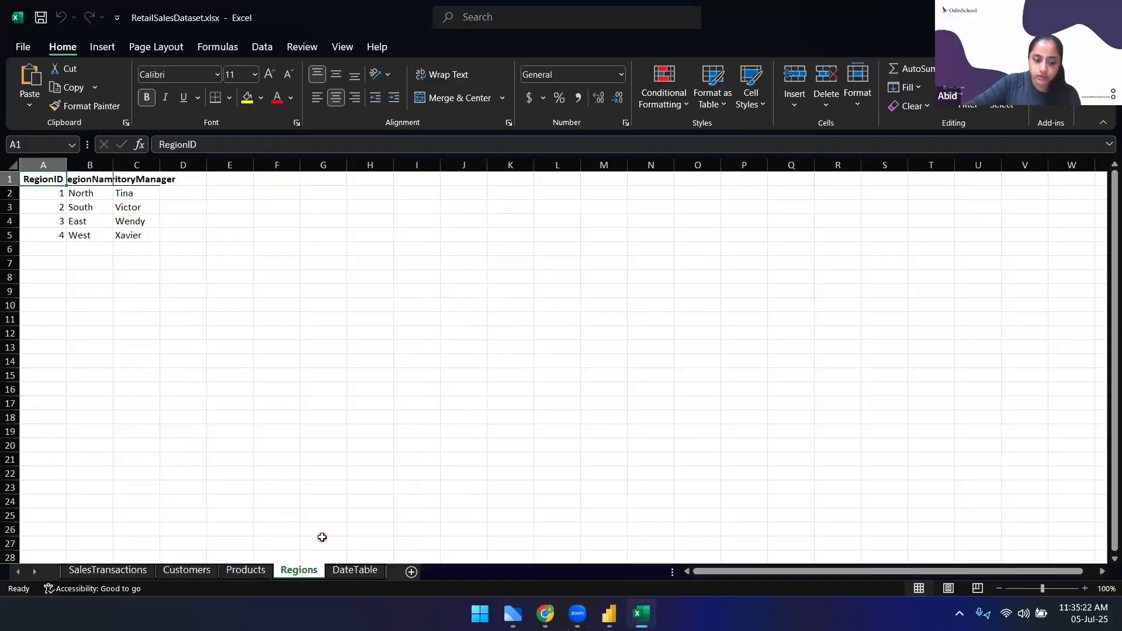
pyautogui.click(355, 571)
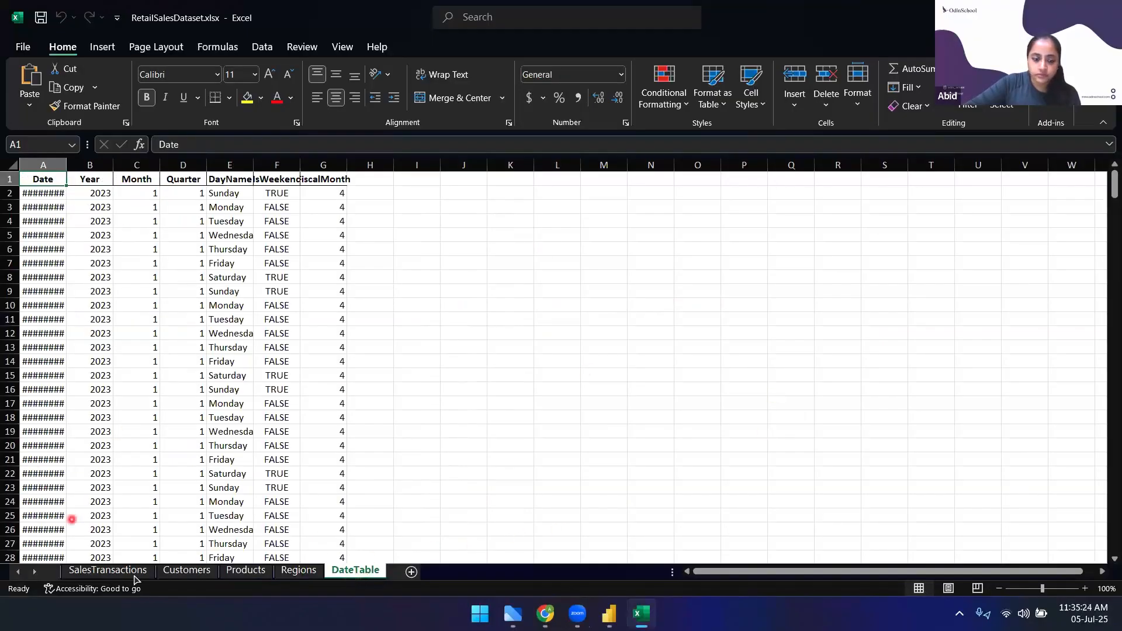
pyautogui.click(120, 570)
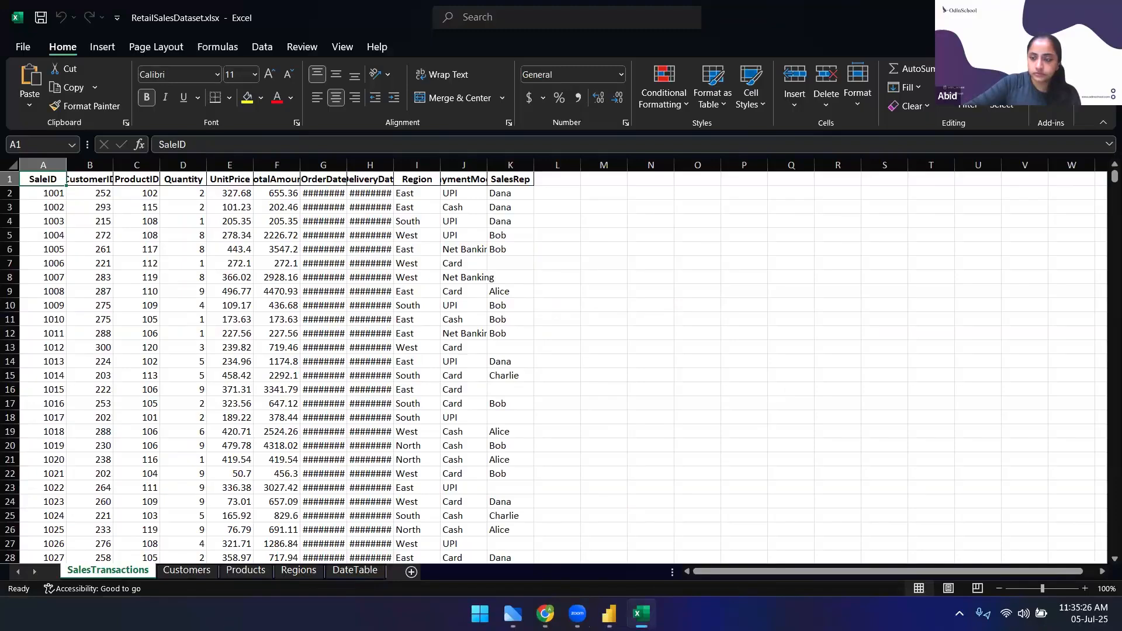
# Return to Power BI Desktop and load the Customers, DateTable, Products, Regions and SalesTransactions tables into the report
pyautogui.hotkey('alt', 'Tab')
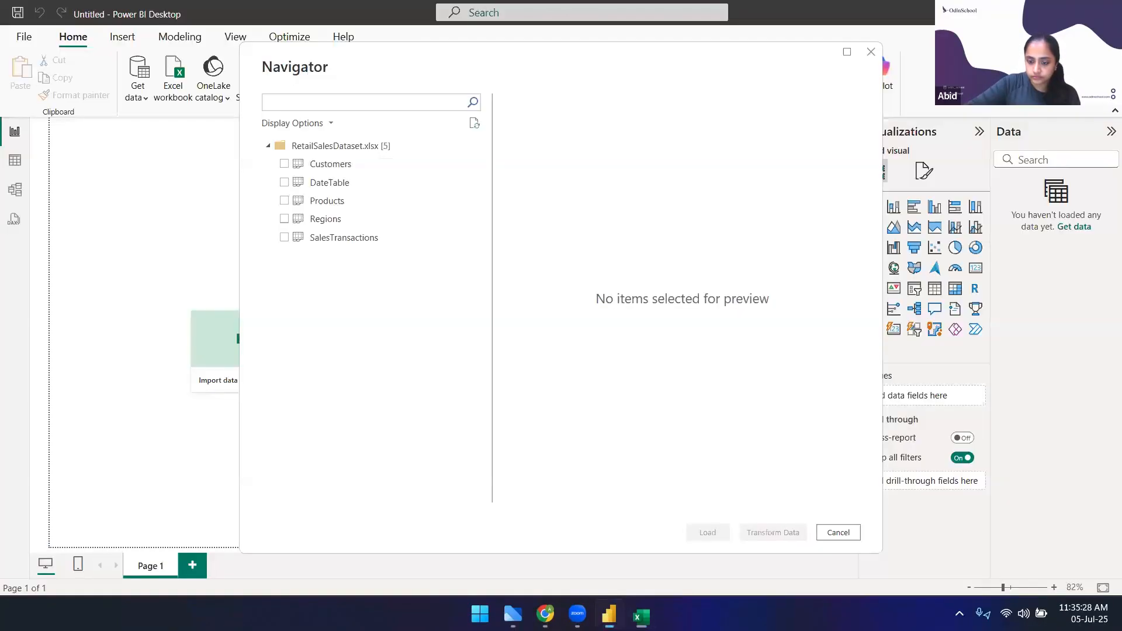
pyautogui.click(285, 165)
pyautogui.click(284, 183)
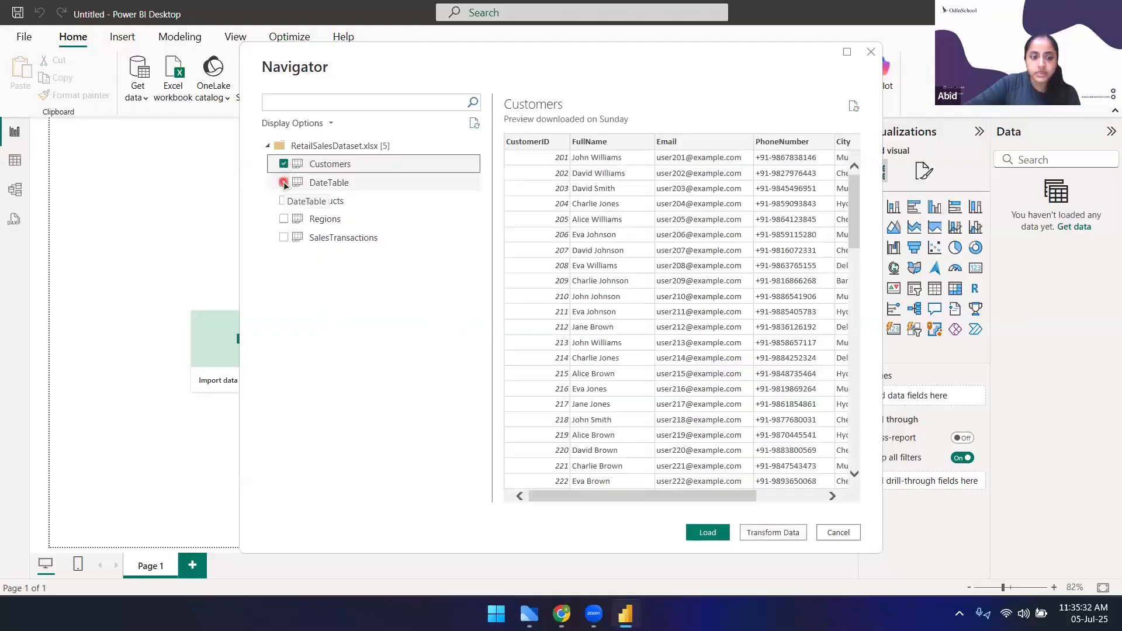
pyautogui.click(284, 200)
pyautogui.click(283, 218)
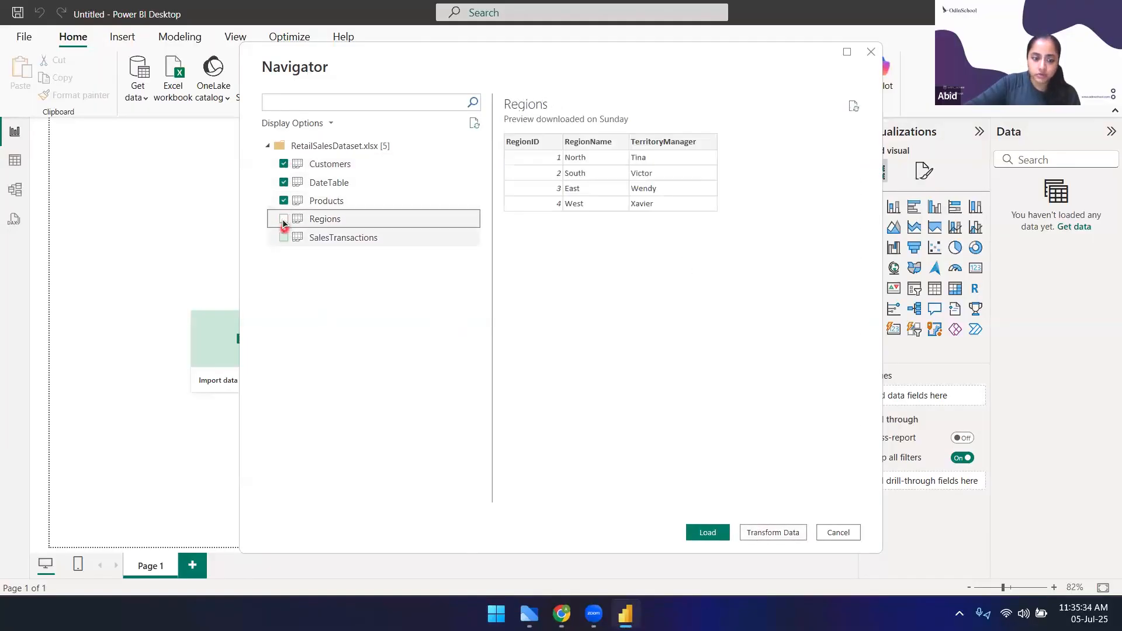
pyautogui.click(285, 242)
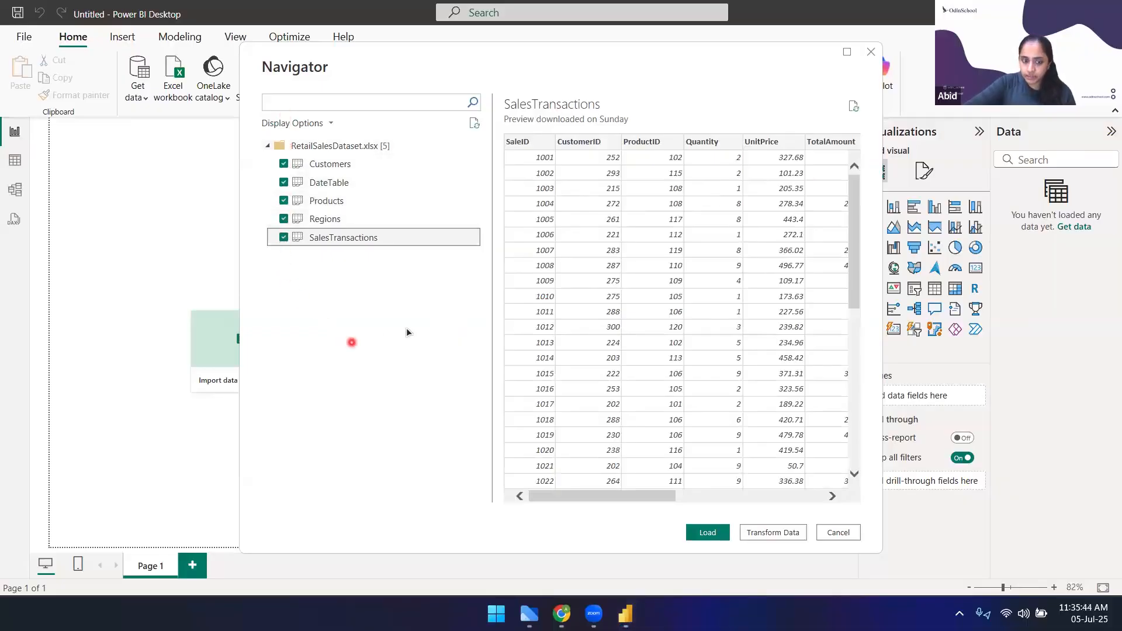
pyautogui.click(708, 532)
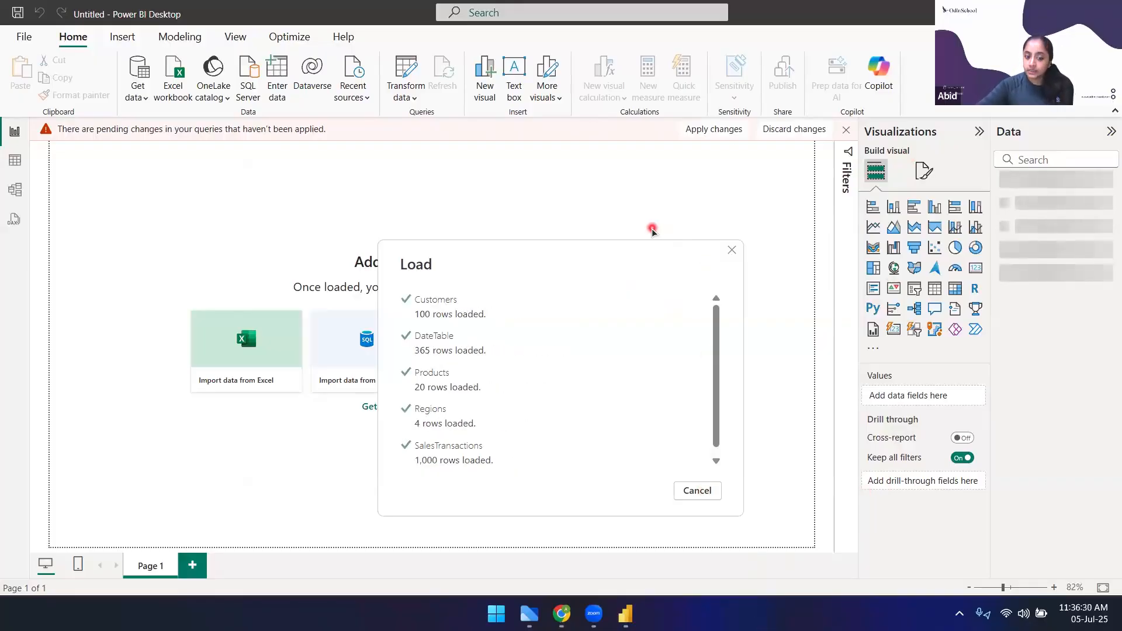
# Examine the fields of the loaded Customers and DateTable tables in the Power BI report, collapsing both again
pyautogui.hotkey('alt', 'Tab')
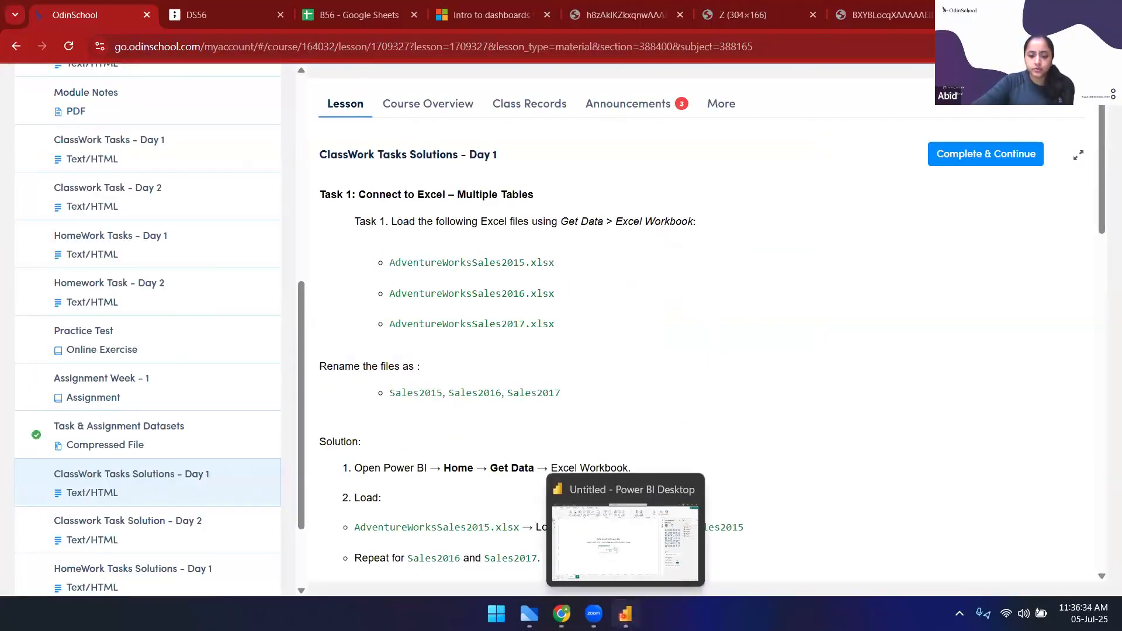
pyautogui.click(625, 613)
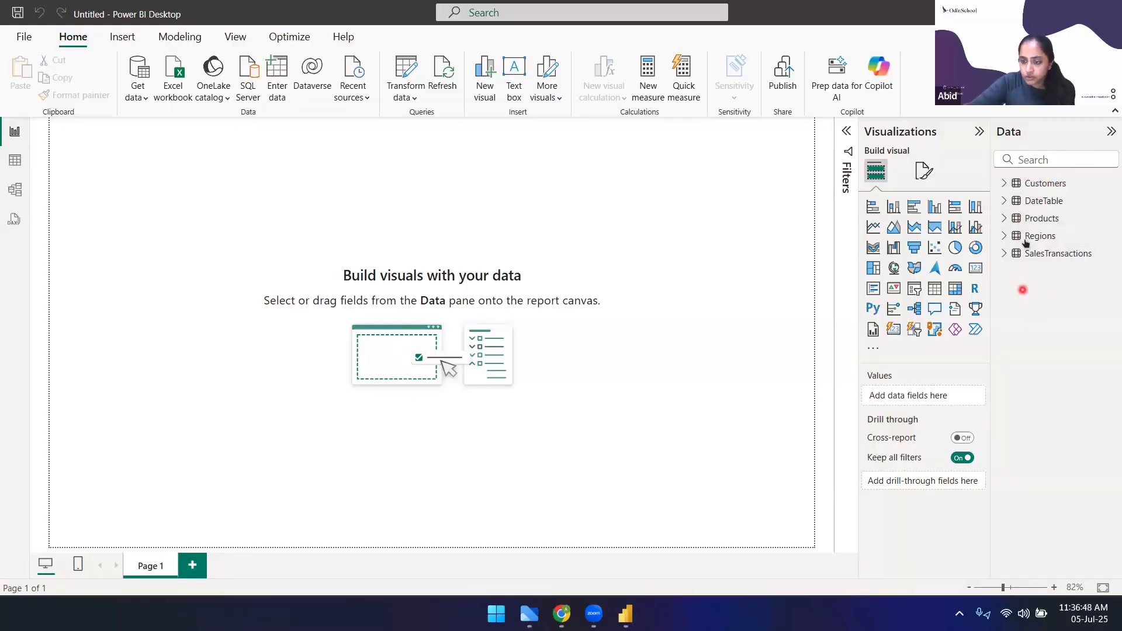
pyautogui.click(1005, 184)
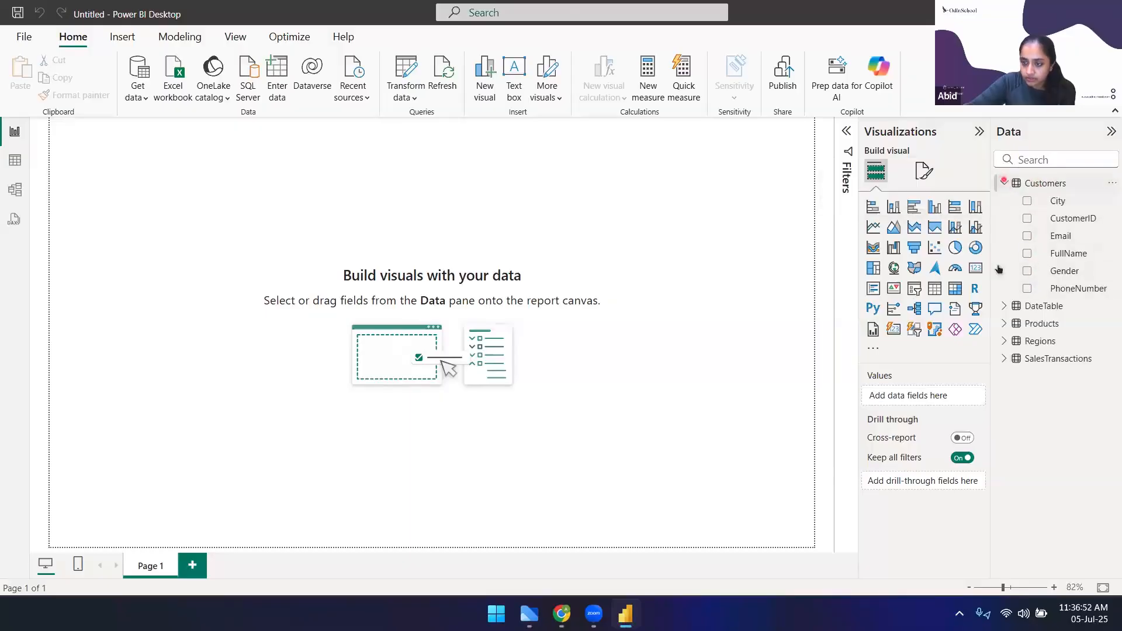
pyautogui.click(1004, 201)
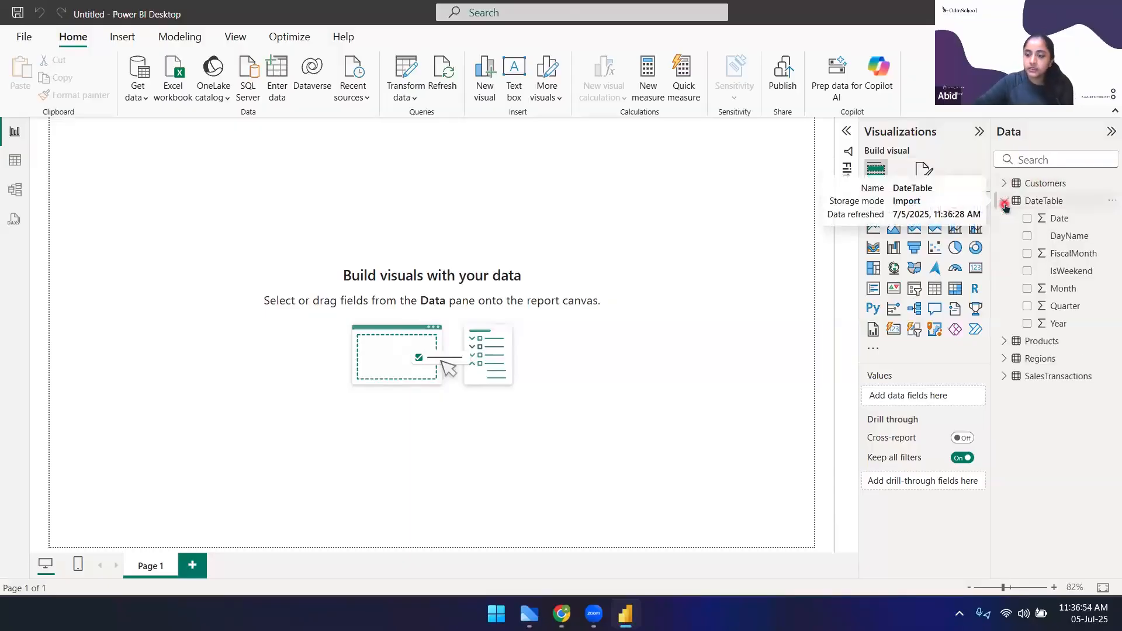
pyautogui.click(1005, 201)
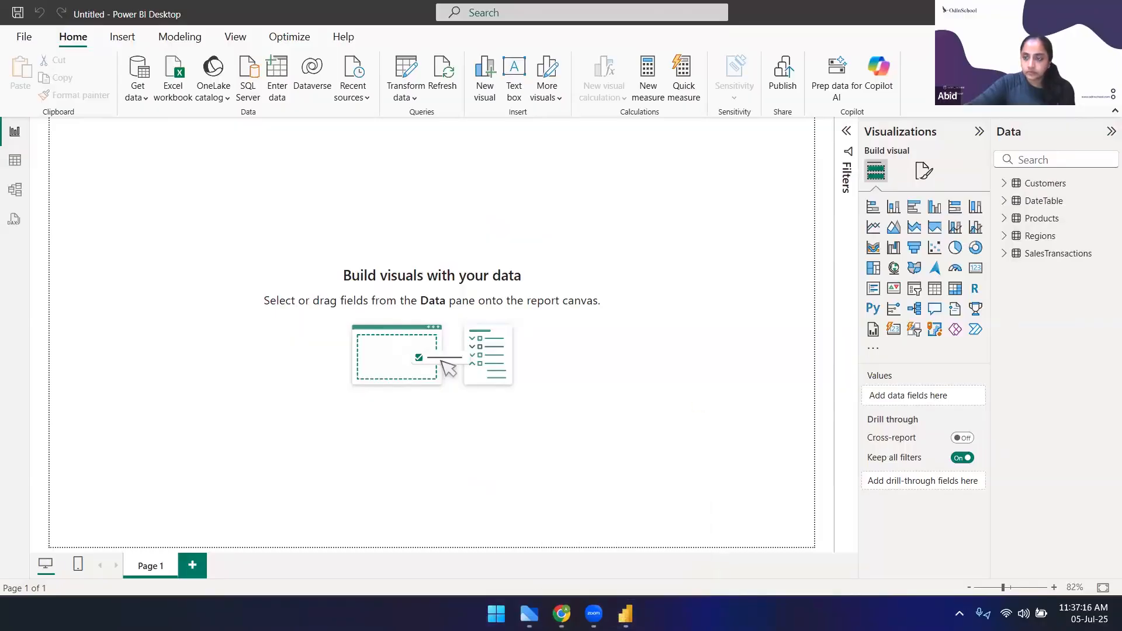
# Create a new blank report and expand its Data pane
pyautogui.click(24, 38)
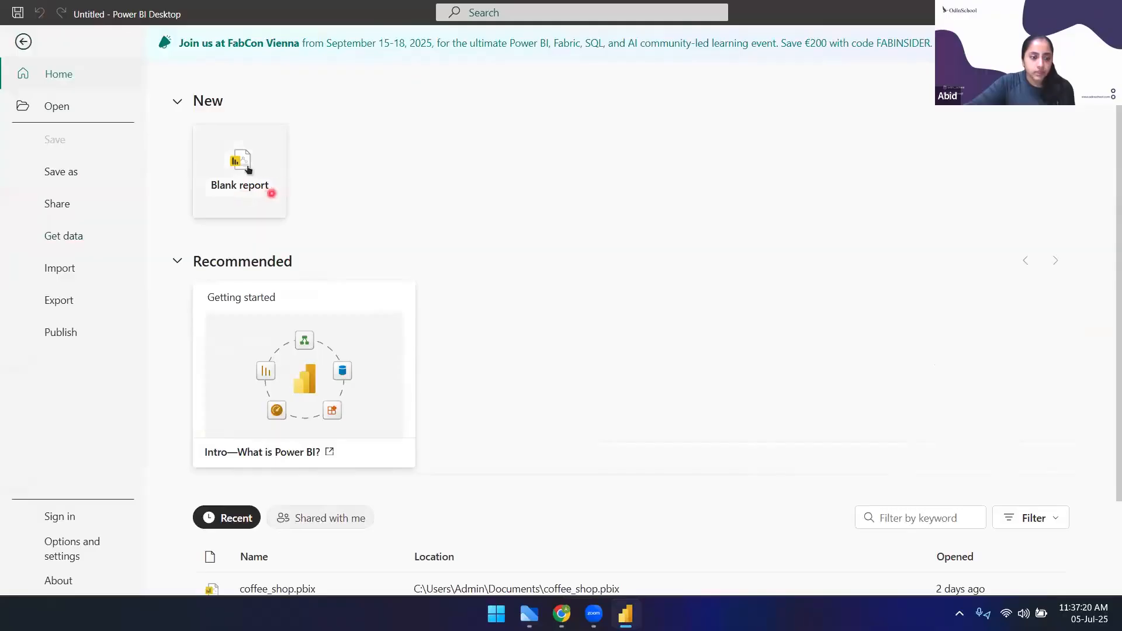
pyautogui.click(247, 170)
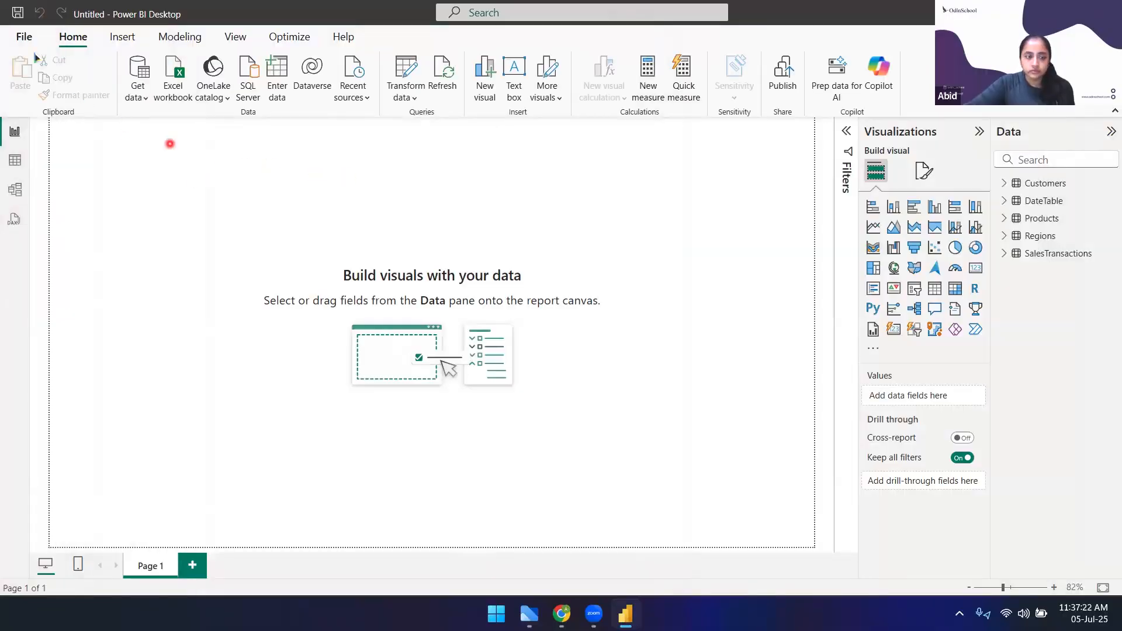
pyautogui.click(23, 37)
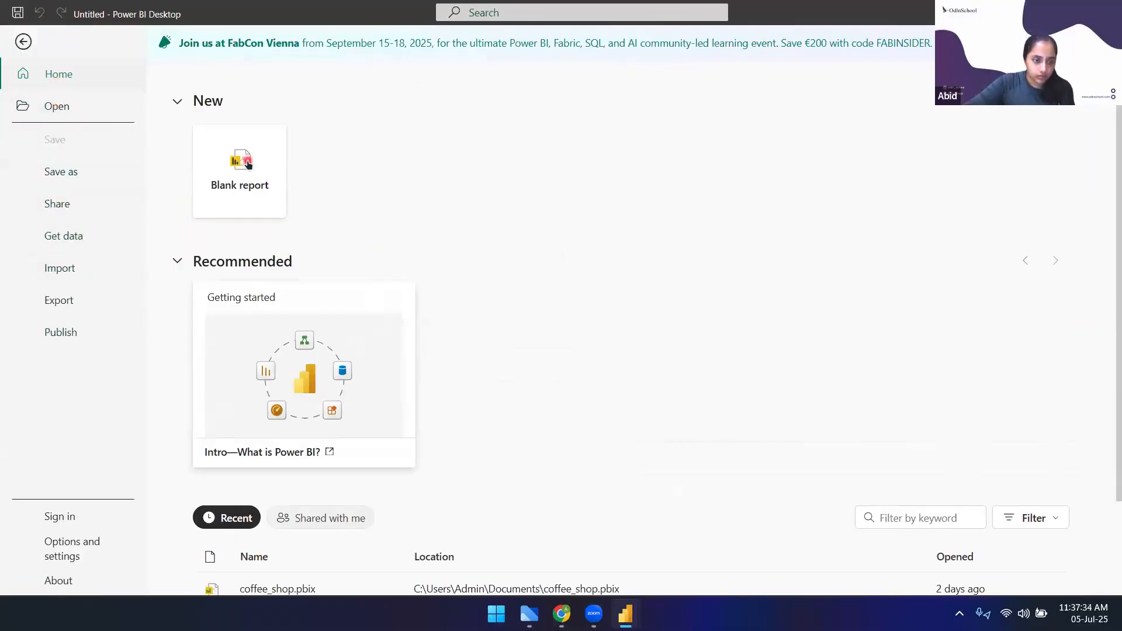
pyautogui.click(247, 164)
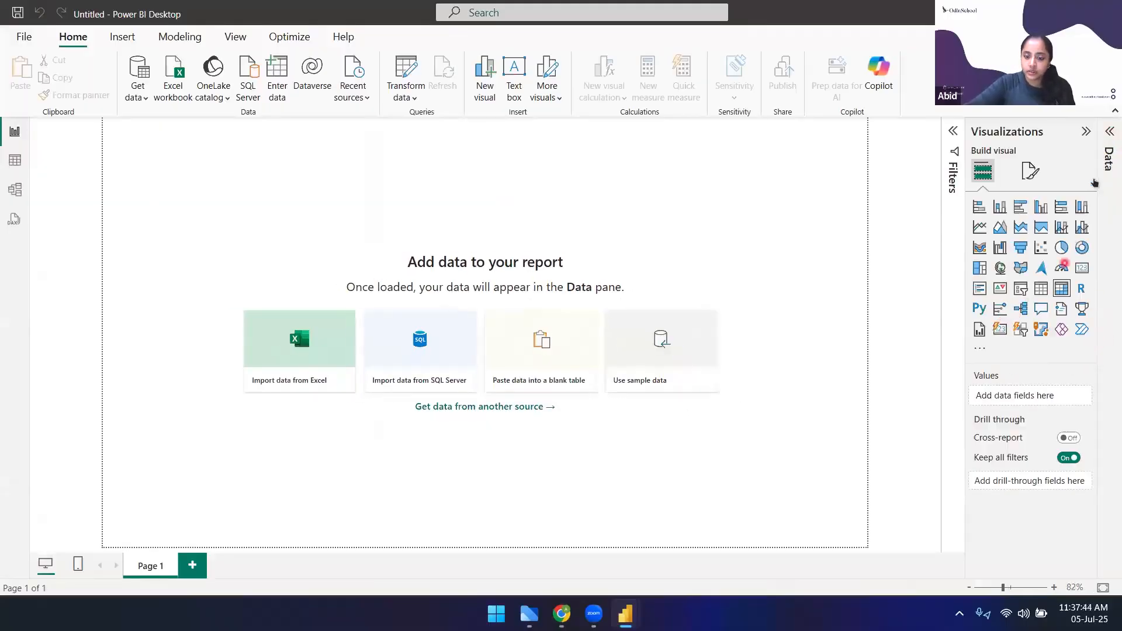
pyautogui.click(1108, 133)
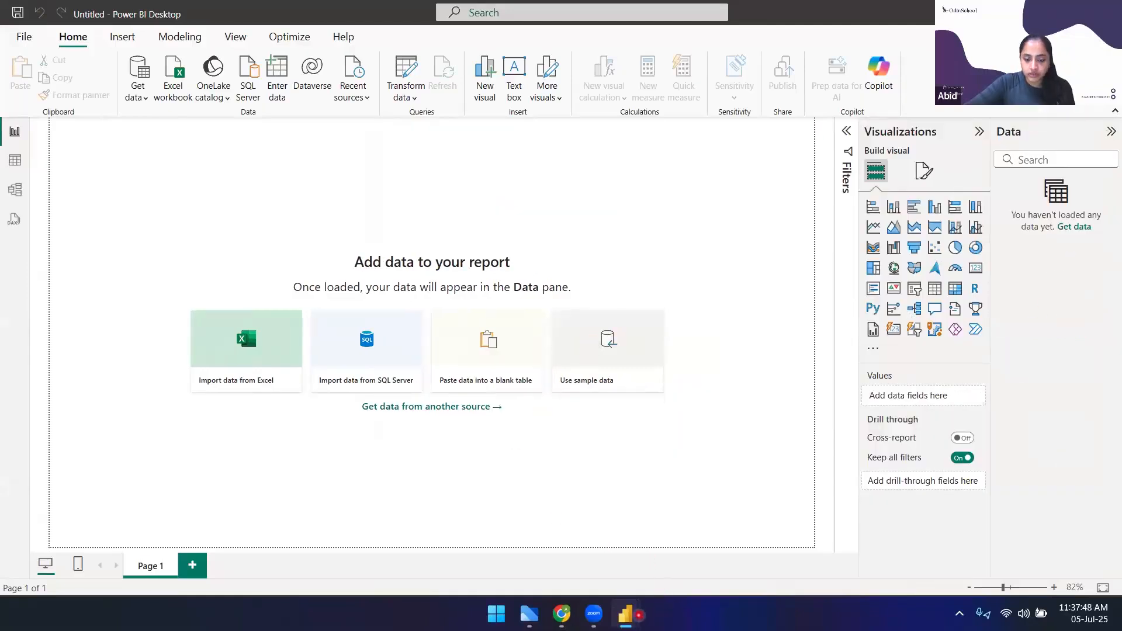
pyautogui.moveTo(625, 614)
pyautogui.click(616, 536)
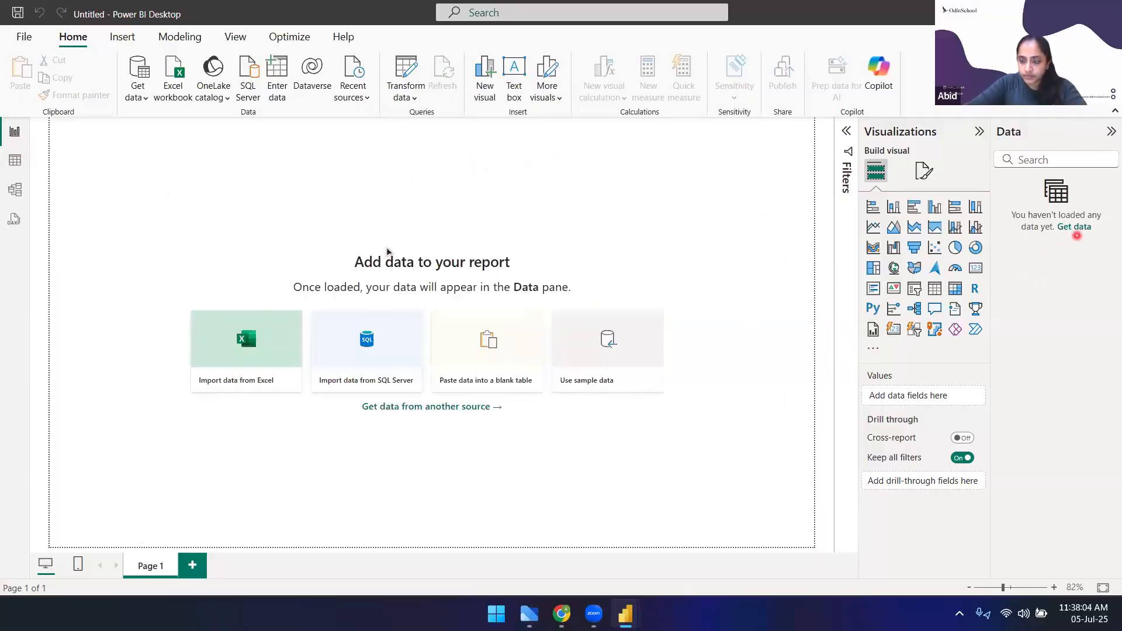
# Connect the new blank report to RetailSalesDataset.xlsx in Downloads as an Excel workbook source
pyautogui.click(138, 97)
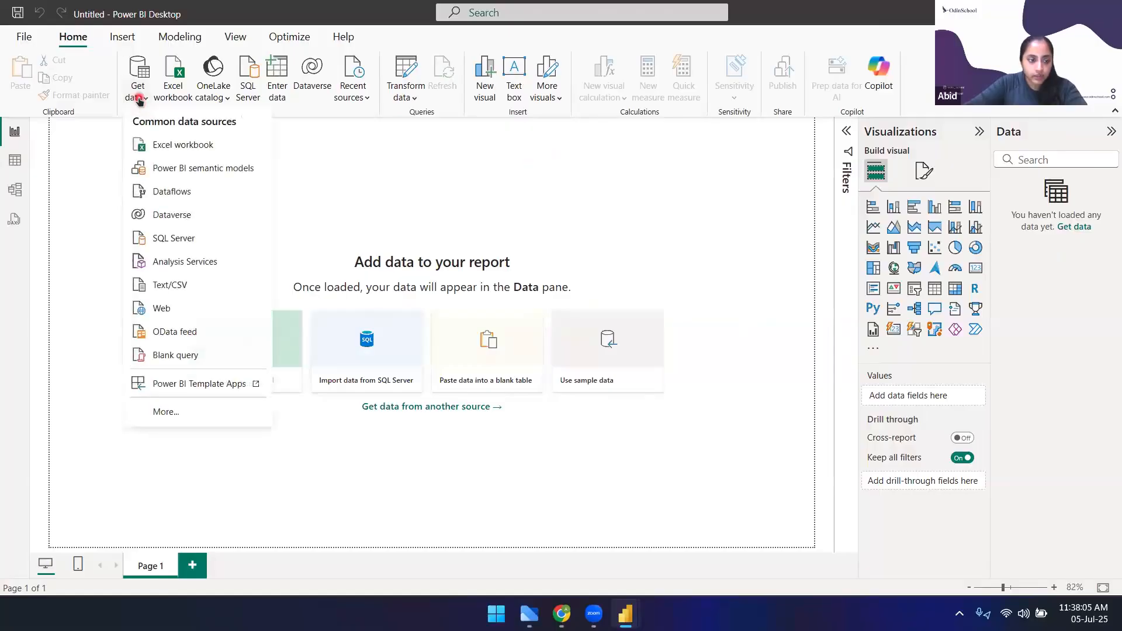
pyautogui.click(137, 149)
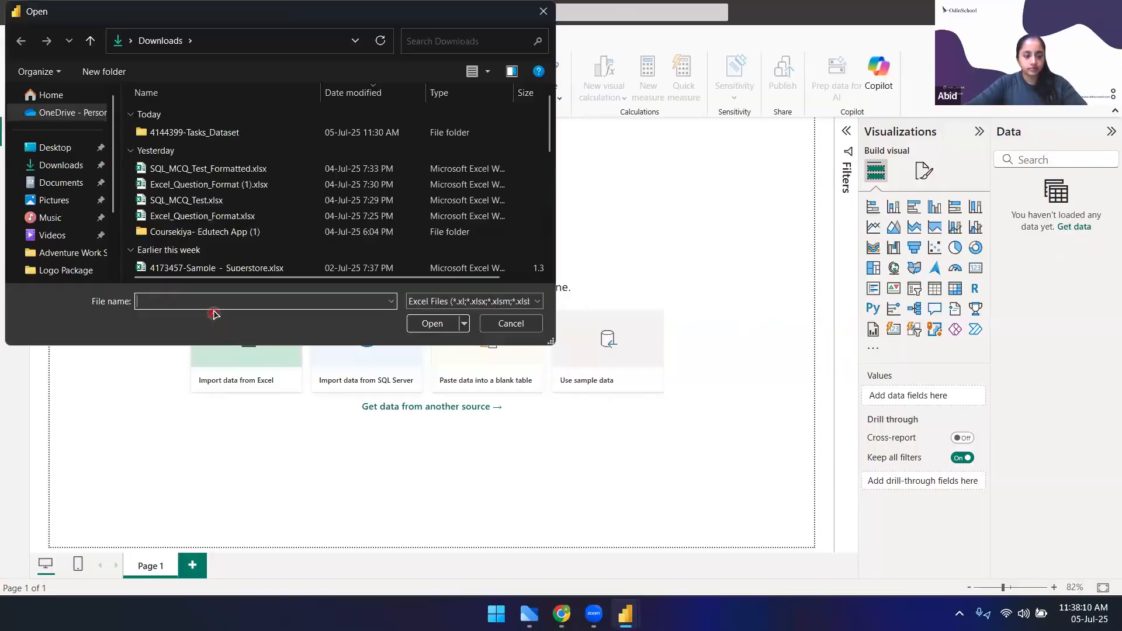
pyautogui.write('ret')
pyautogui.click(214, 312)
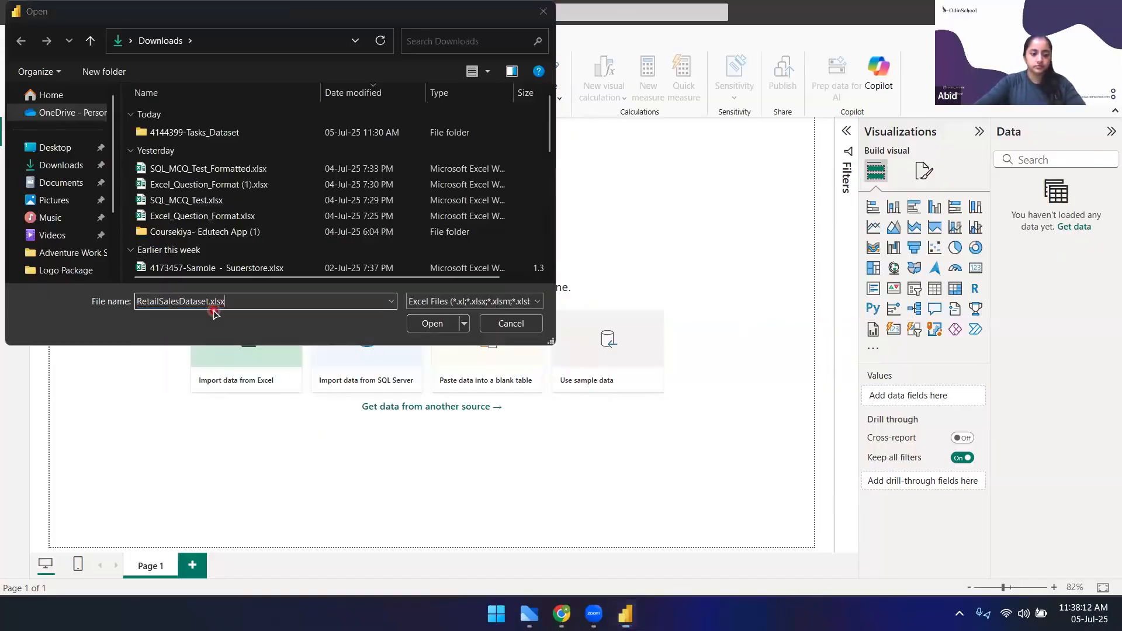
pyautogui.click(433, 323)
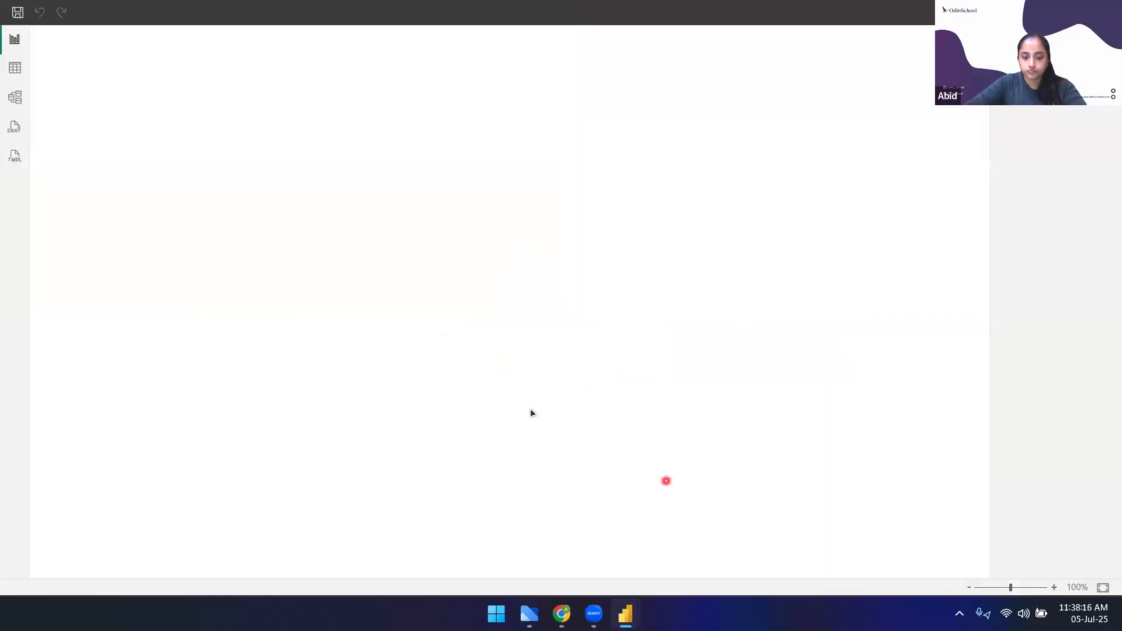
# Close the two surplus blank report windows
pyautogui.moveTo(625, 614)
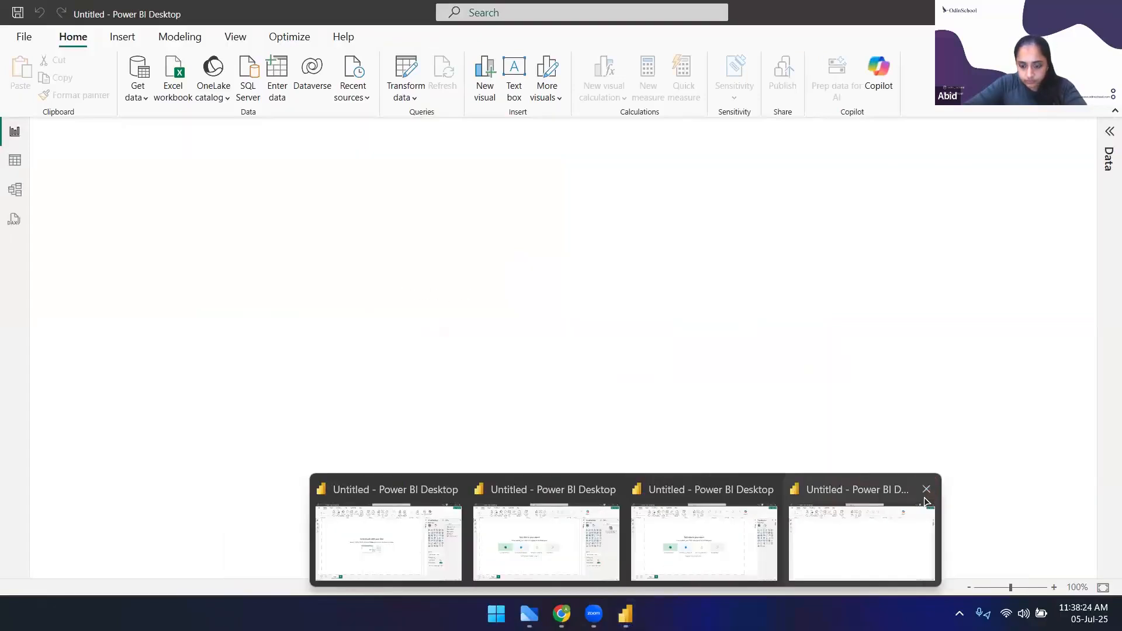
pyautogui.click(929, 491)
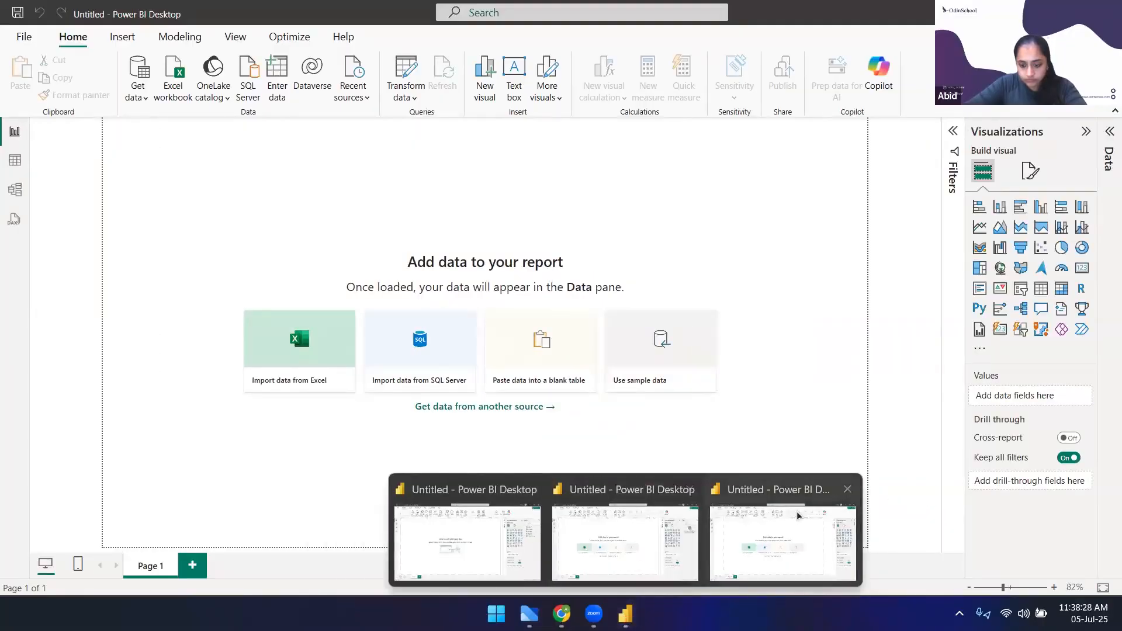
pyautogui.click(847, 489)
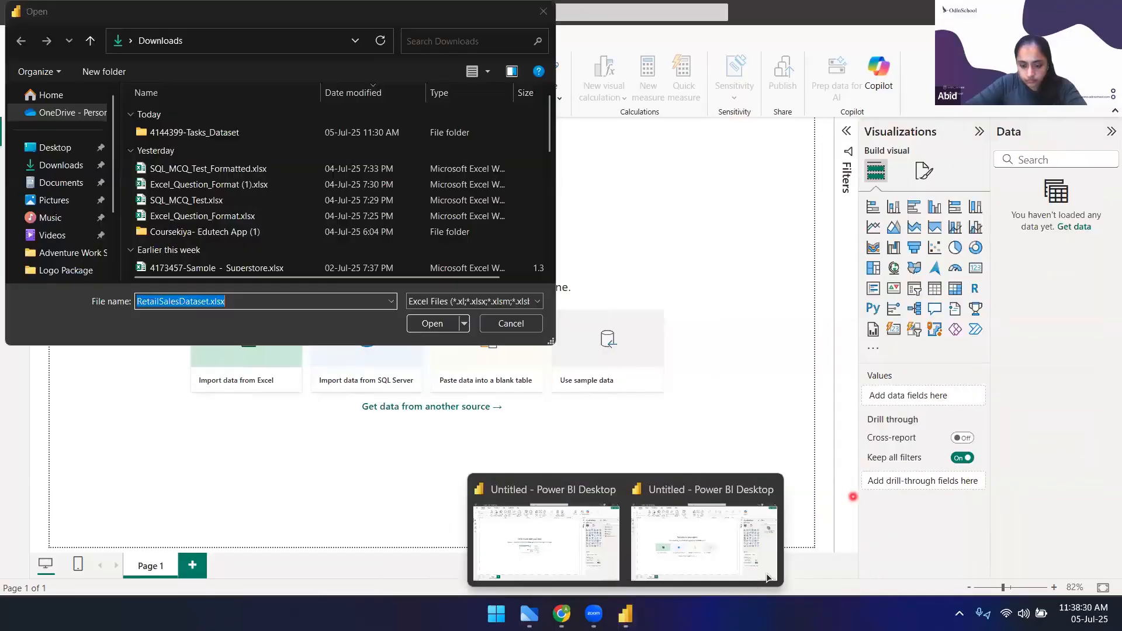
# Open RetailSalesDataset.xlsx, select Customers, DateTable, Products, Regions and SalesTransactions, and send them to Power Query Editor with Transform Data
pyautogui.click(436, 325)
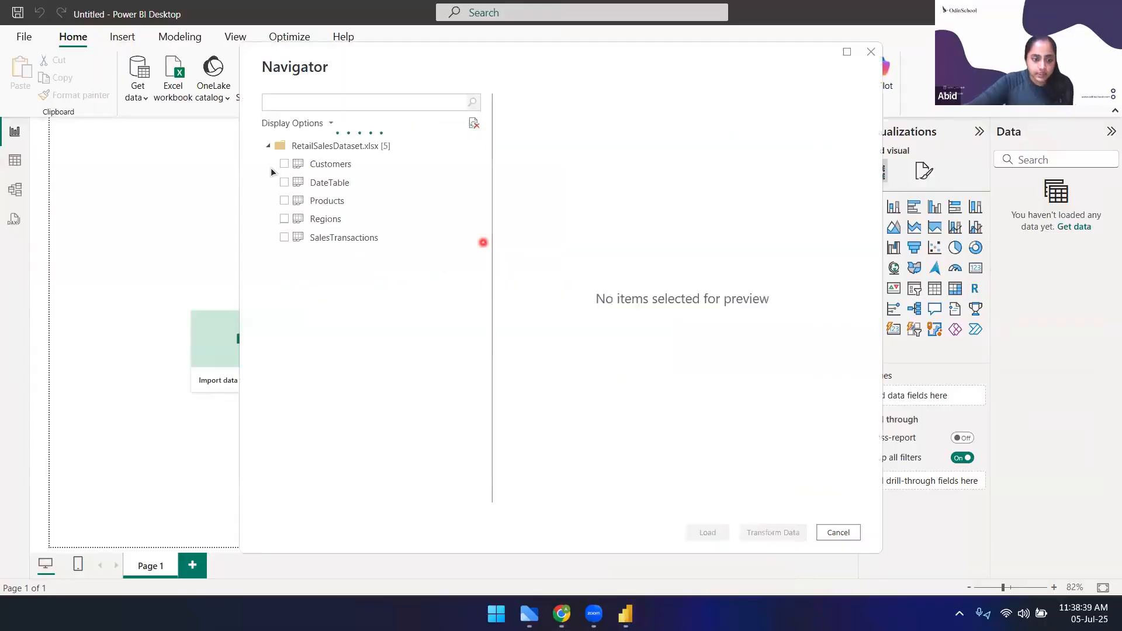
pyautogui.click(284, 165)
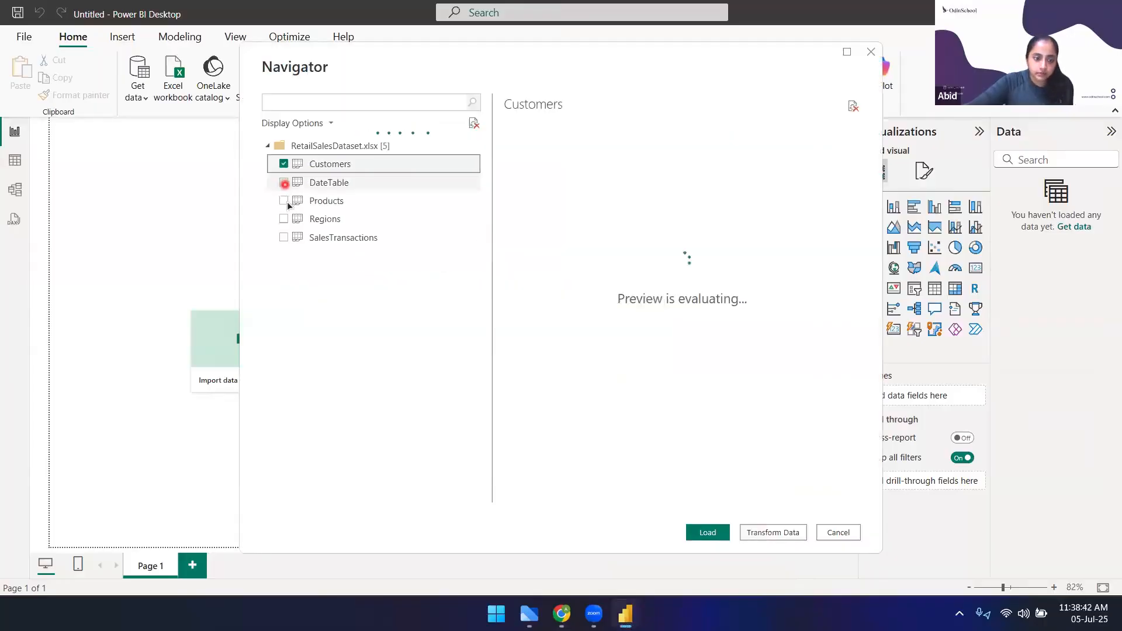
pyautogui.click(284, 182)
pyautogui.click(283, 200)
pyautogui.click(283, 237)
pyautogui.click(283, 219)
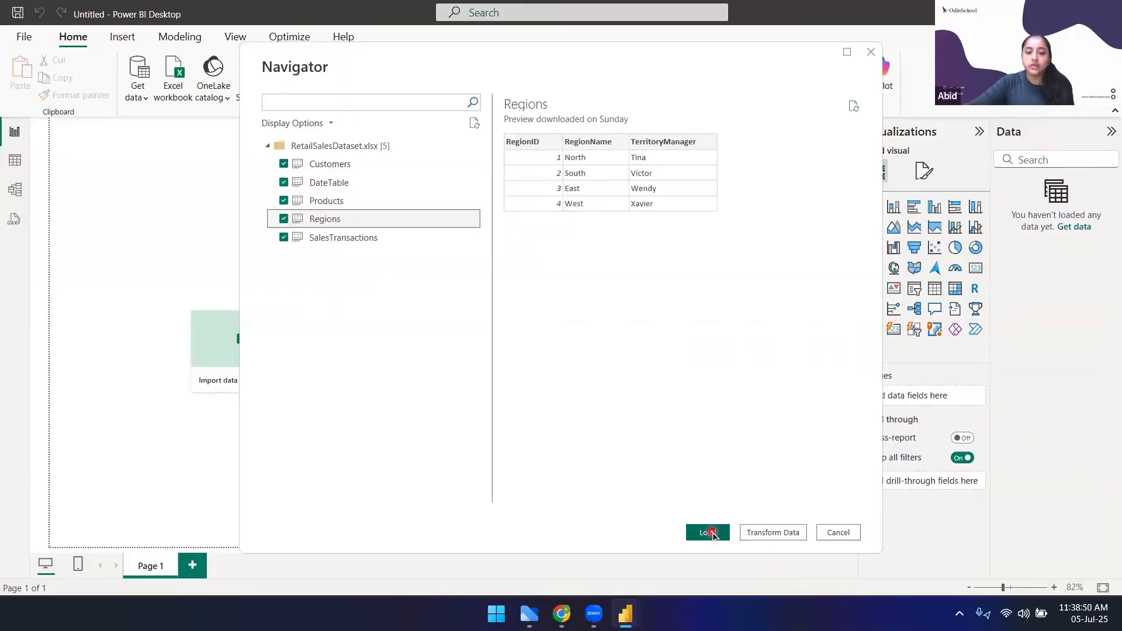
pyautogui.click(777, 533)
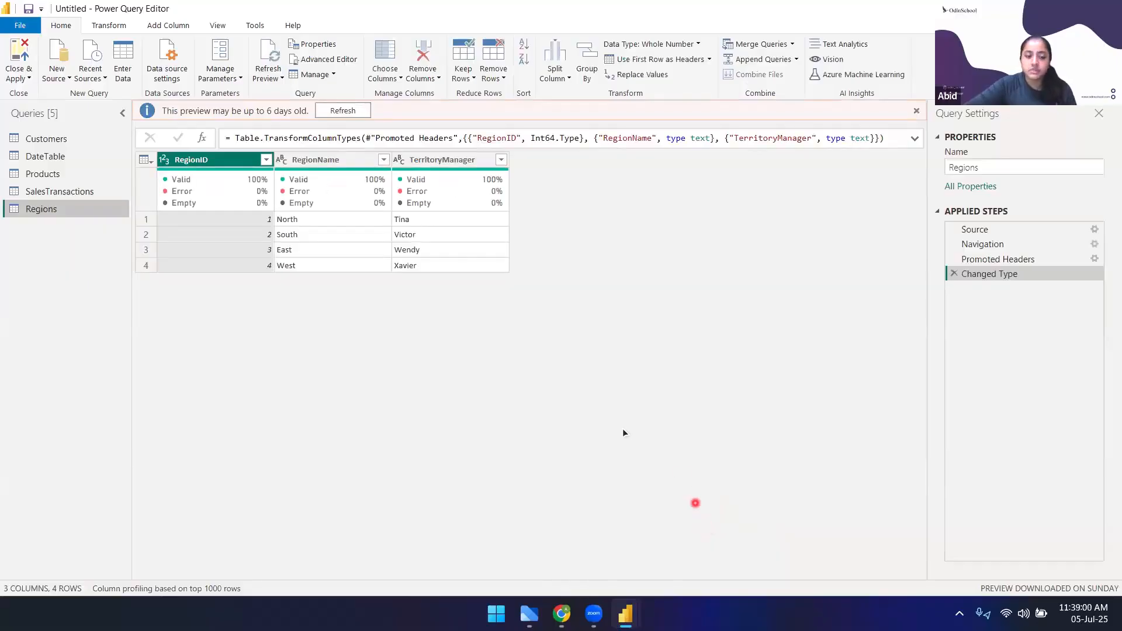
# Refresh the Regions query preview, check the report window, and return to Power Query Editor
pyautogui.click(365, 112)
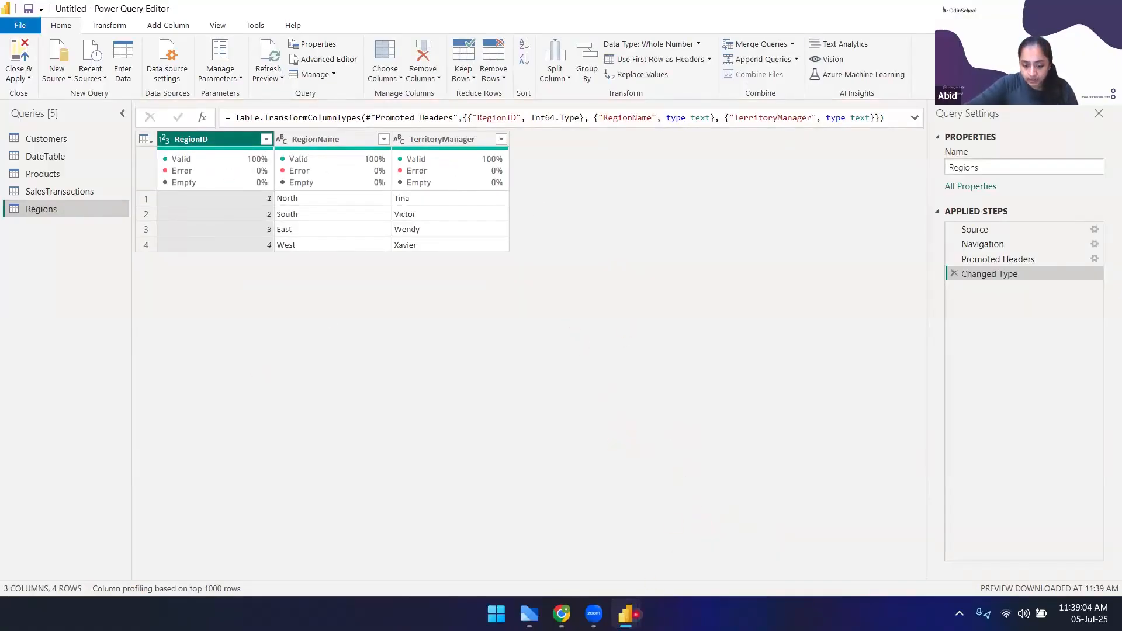
pyautogui.moveTo(625, 613)
pyautogui.click(640, 527)
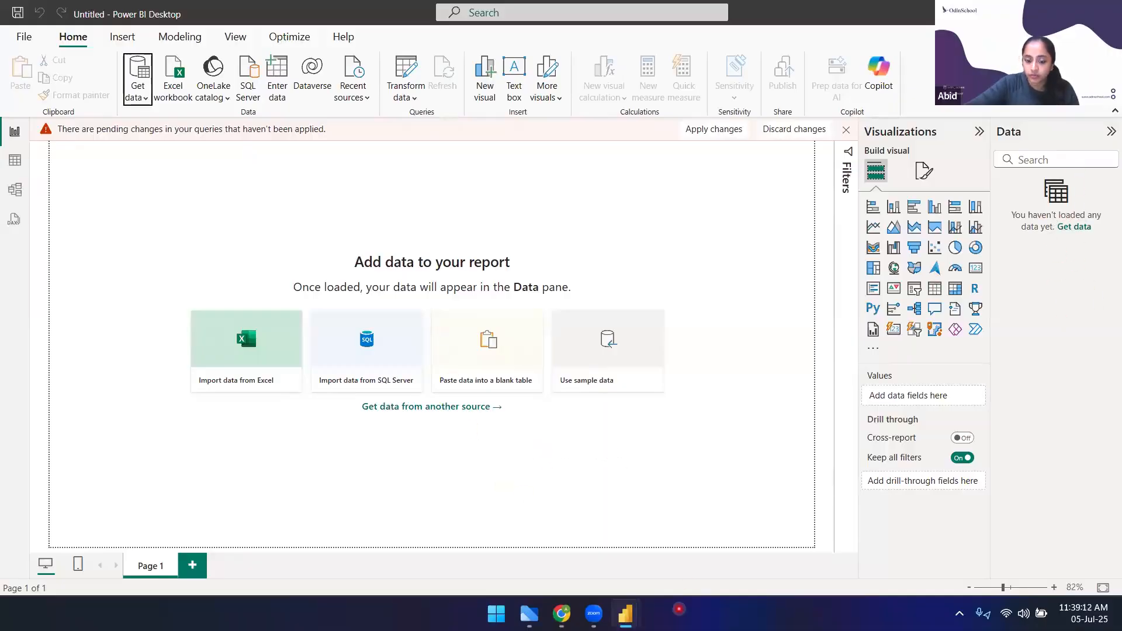
pyautogui.moveTo(625, 613)
pyautogui.click(762, 556)
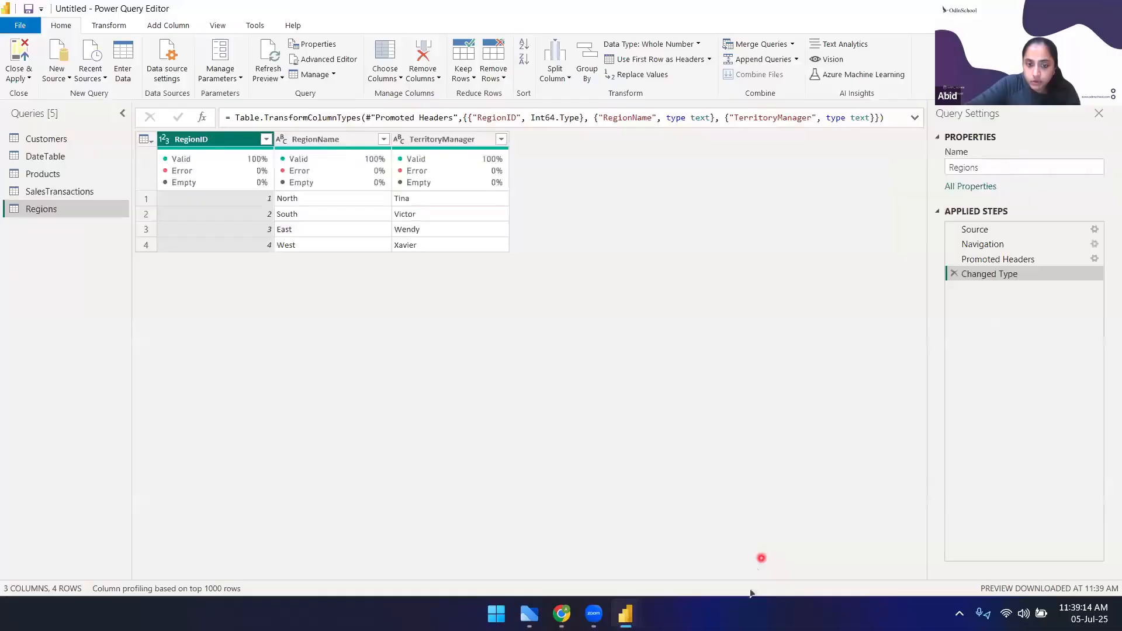
# Refresh the previews of the Customers, DateTable, Products and SalesTransactions queries, finishing on the Regions query
pyautogui.click(47, 145)
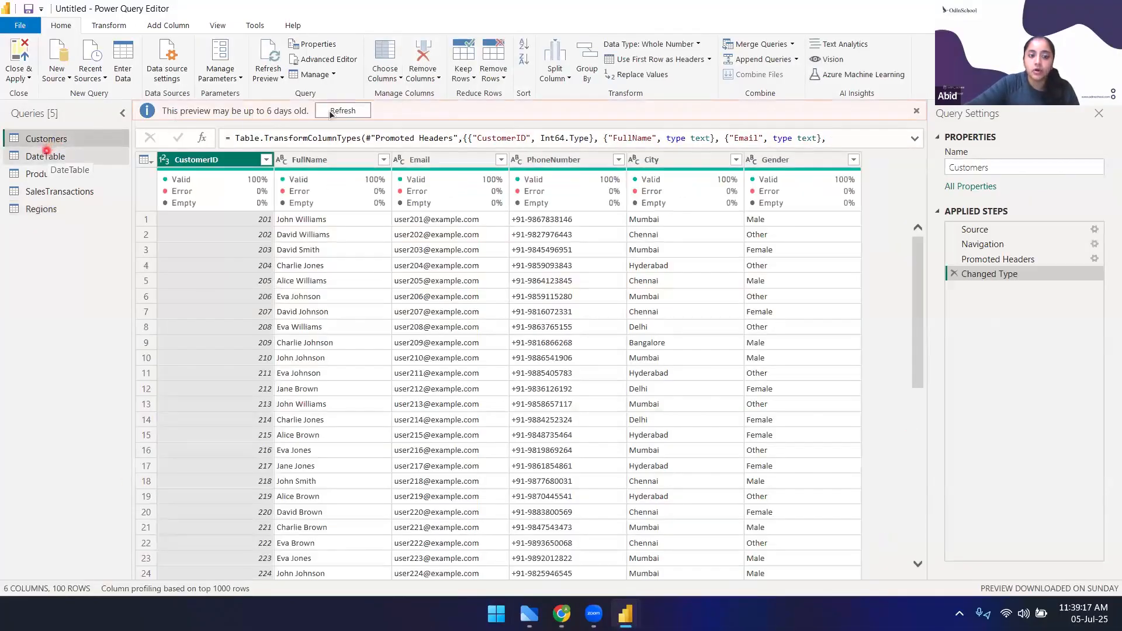
pyautogui.click(342, 110)
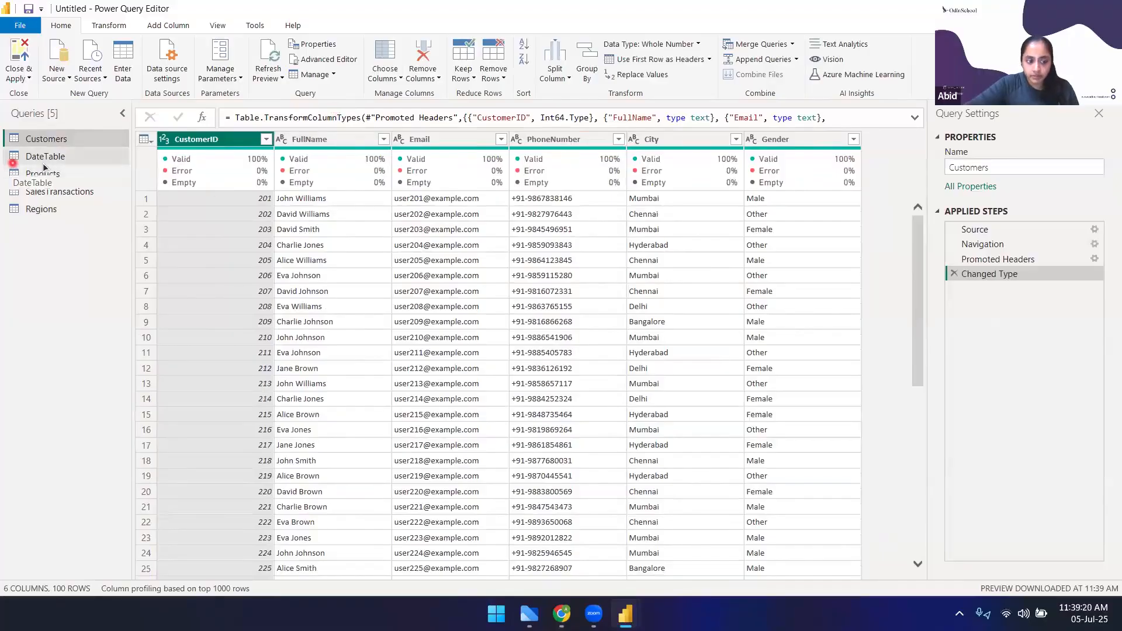
pyautogui.click(40, 156)
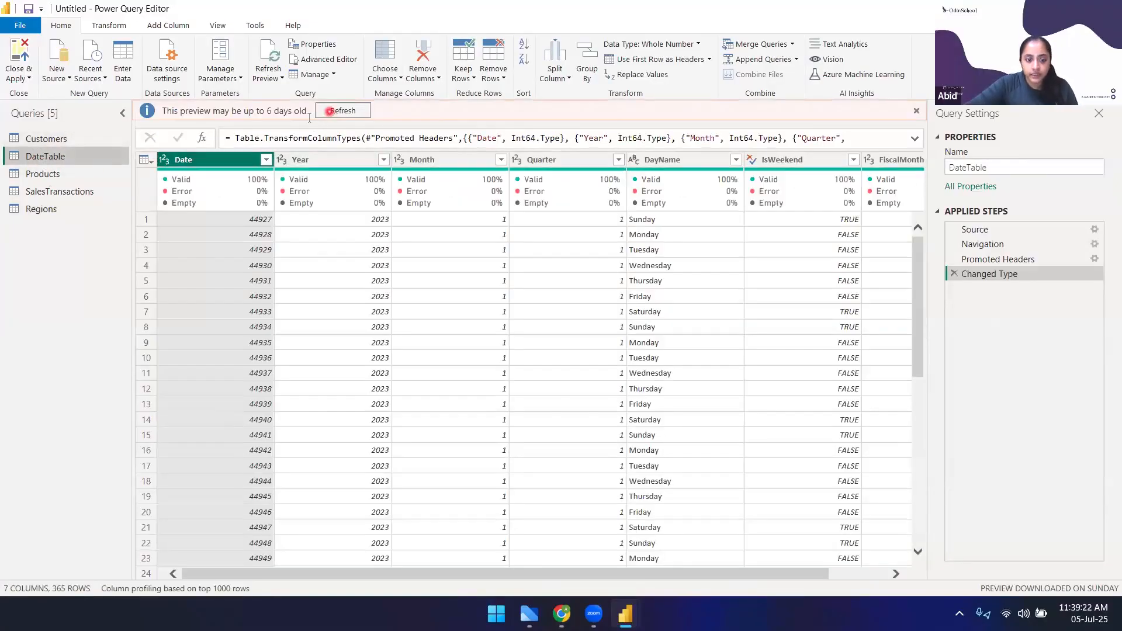
pyautogui.click(333, 113)
pyautogui.click(43, 174)
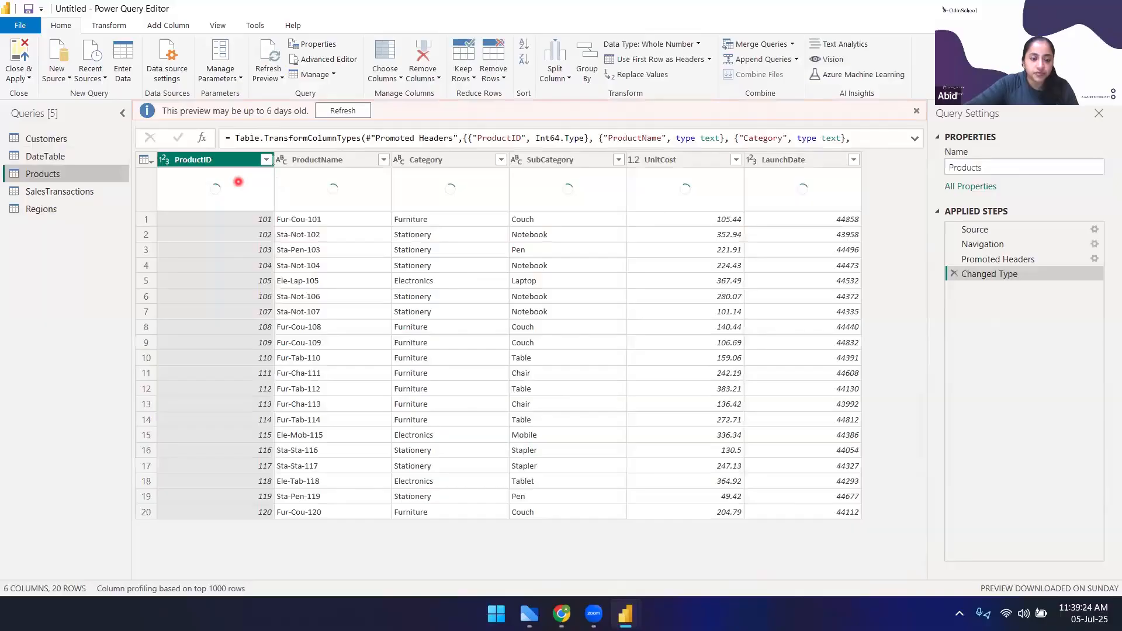
pyautogui.click(342, 112)
pyautogui.click(52, 197)
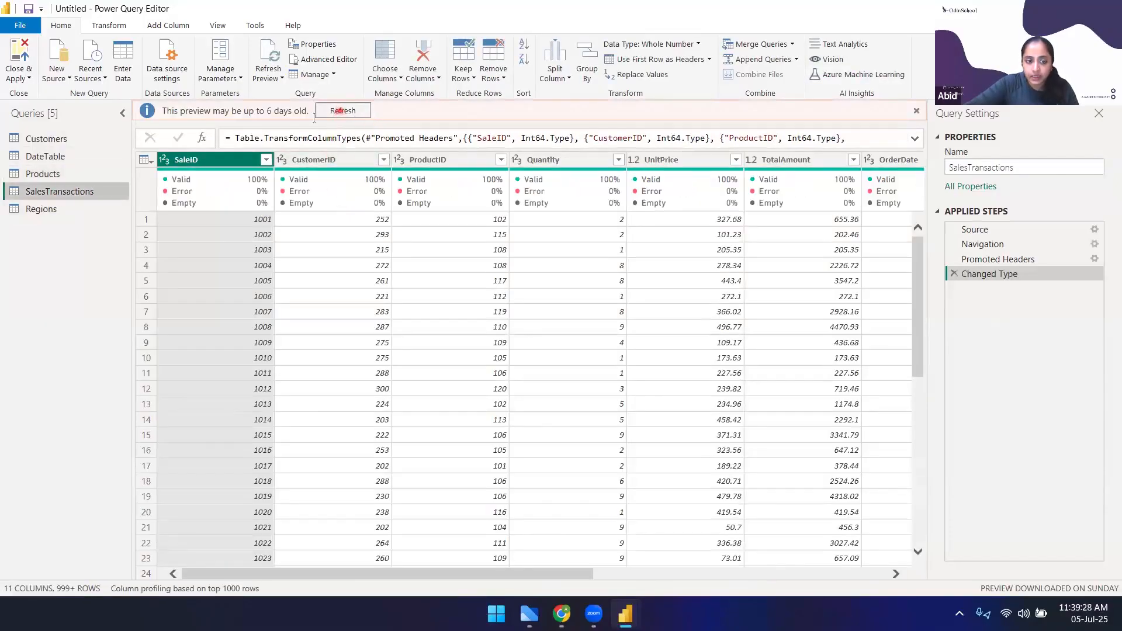
pyautogui.click(342, 111)
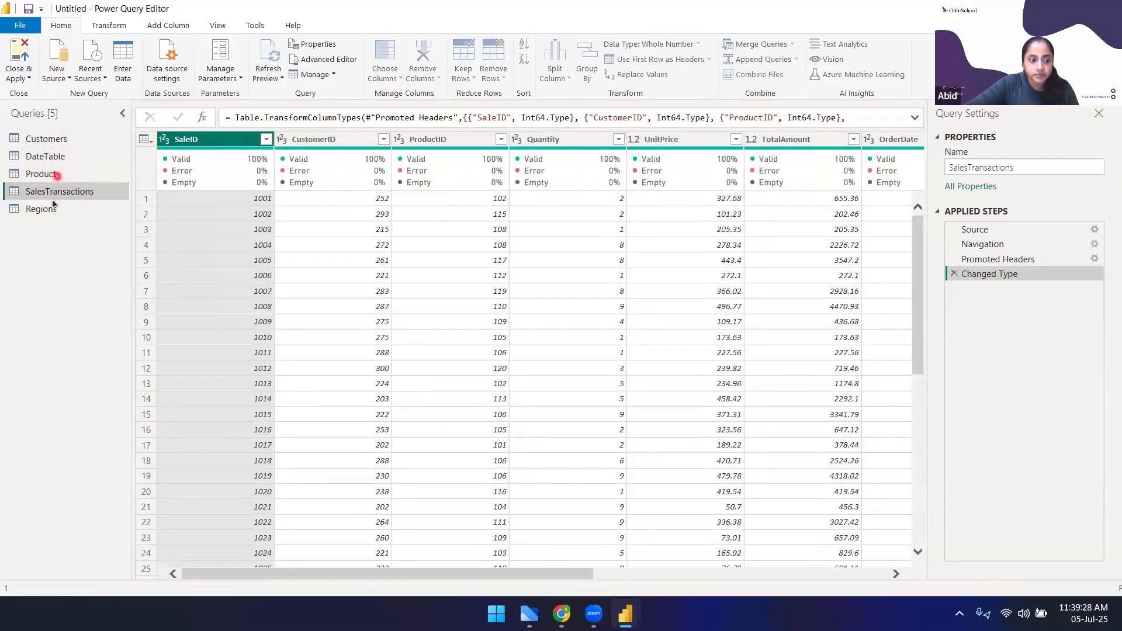
pyautogui.click(82, 217)
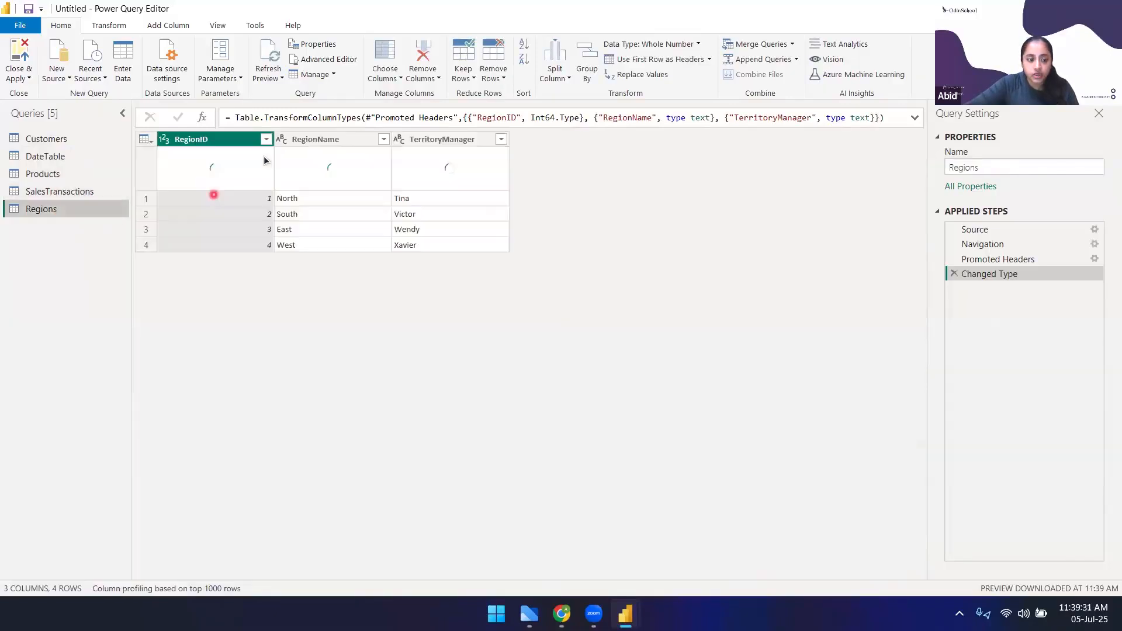
# View the Customers query, and check the report window for pending query changes and loaded data
pyautogui.click(48, 139)
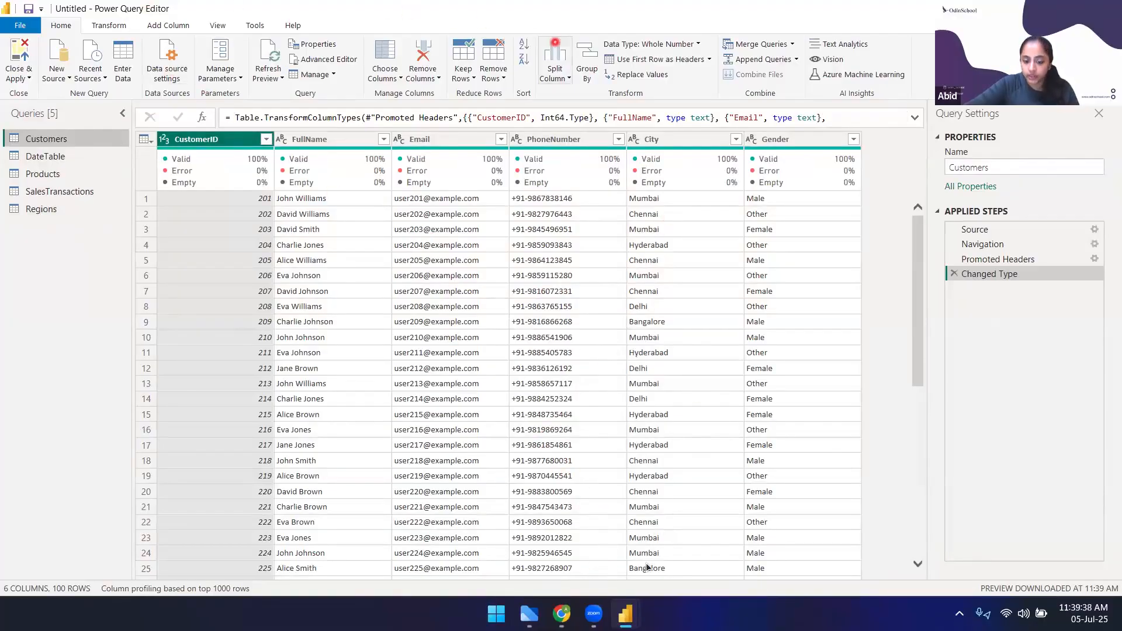
pyautogui.moveTo(625, 614)
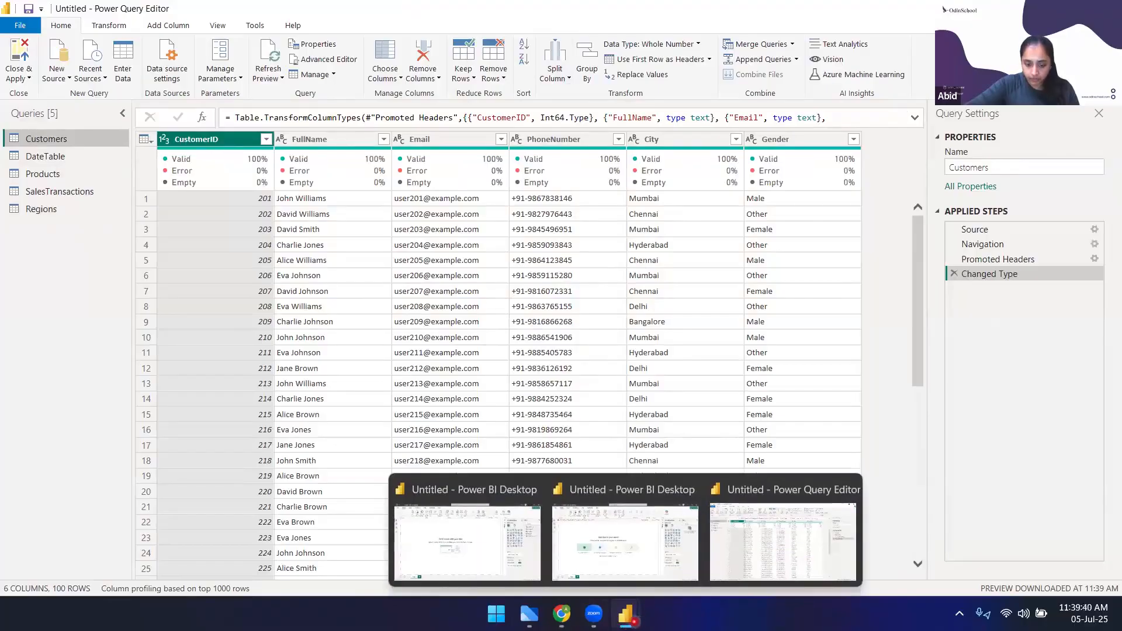
pyautogui.click(615, 521)
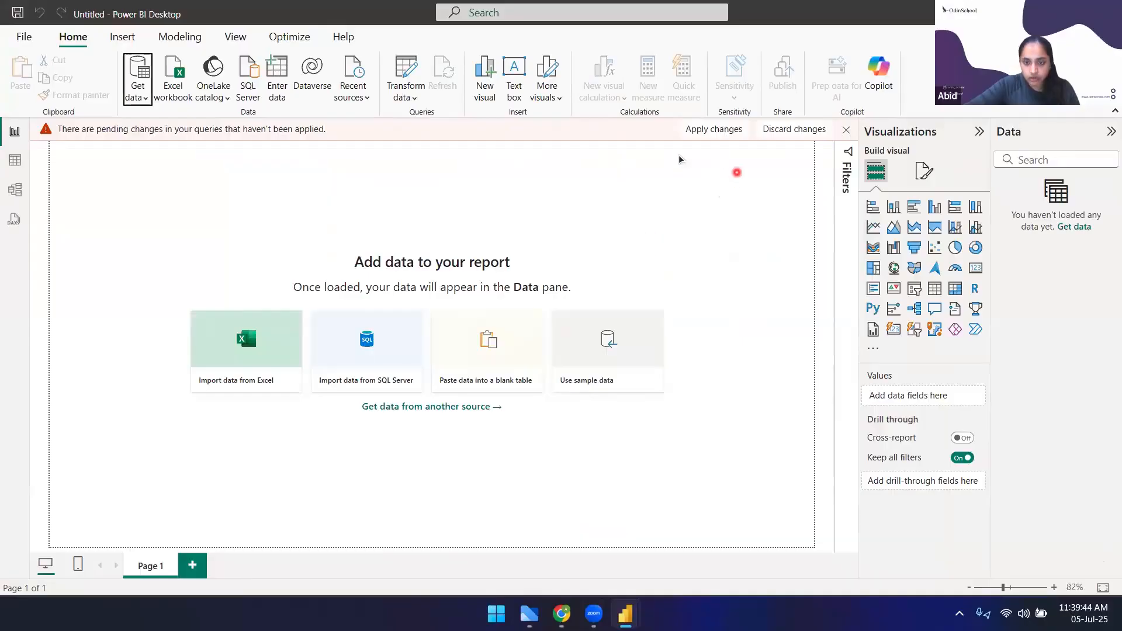
pyautogui.click(212, 380)
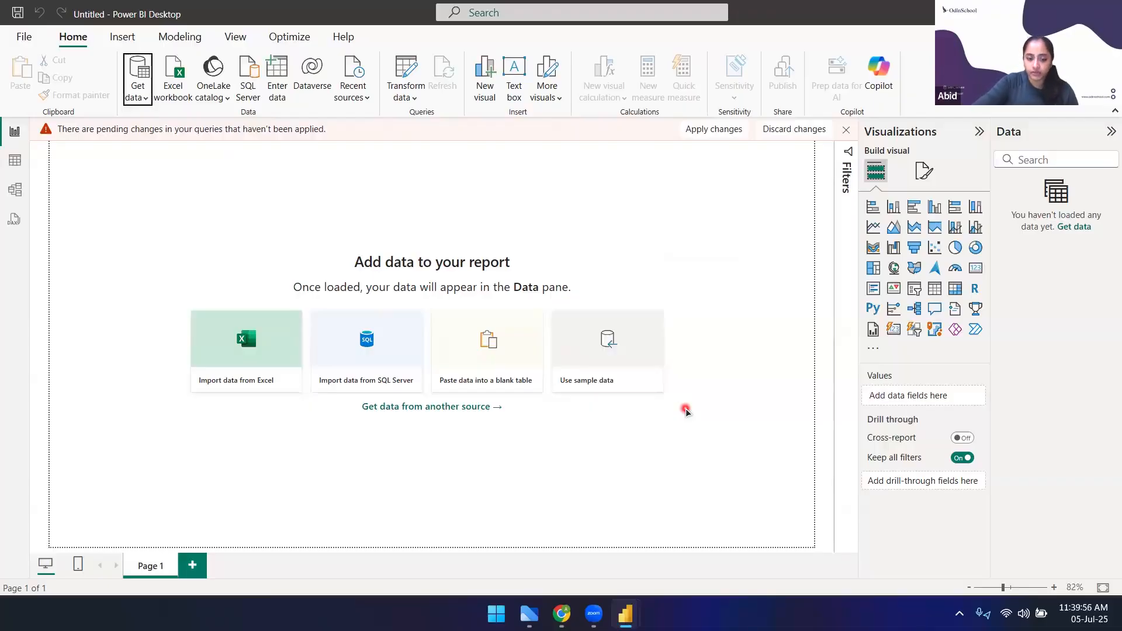
# Close the report with the unapplied queries, discarding it without saving
pyautogui.moveTo(636, 619)
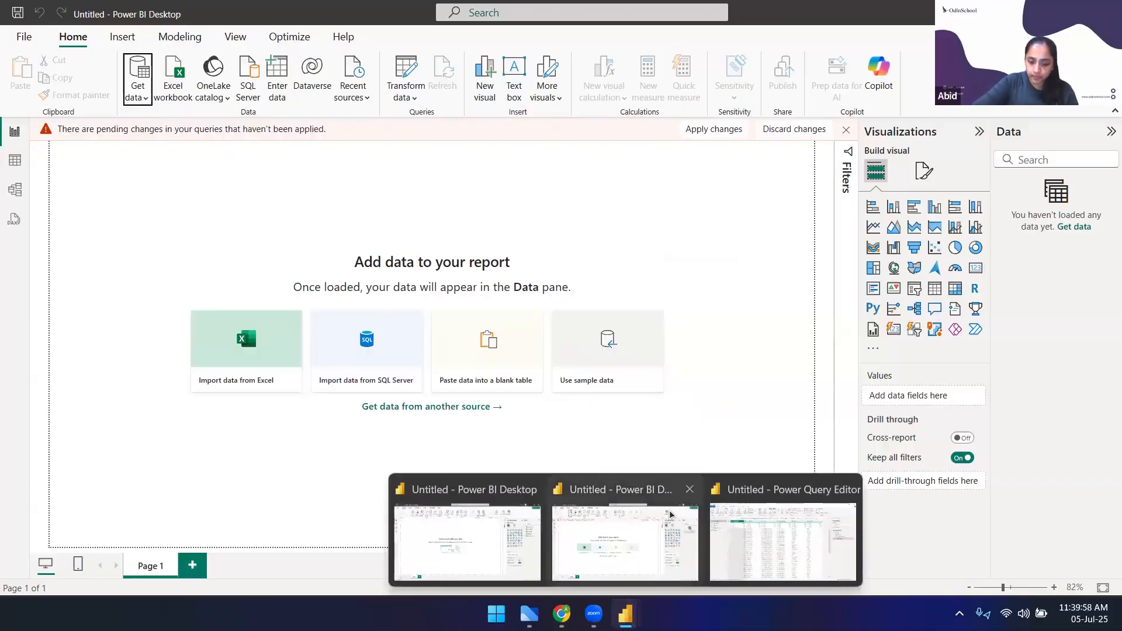
pyautogui.click(688, 489)
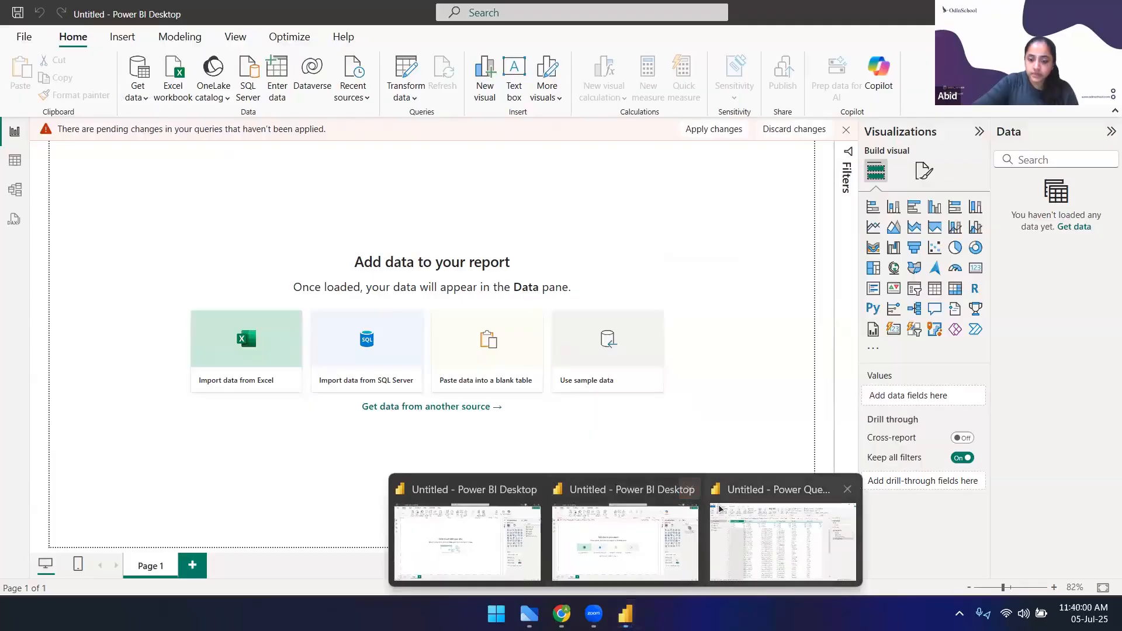
pyautogui.click(625, 338)
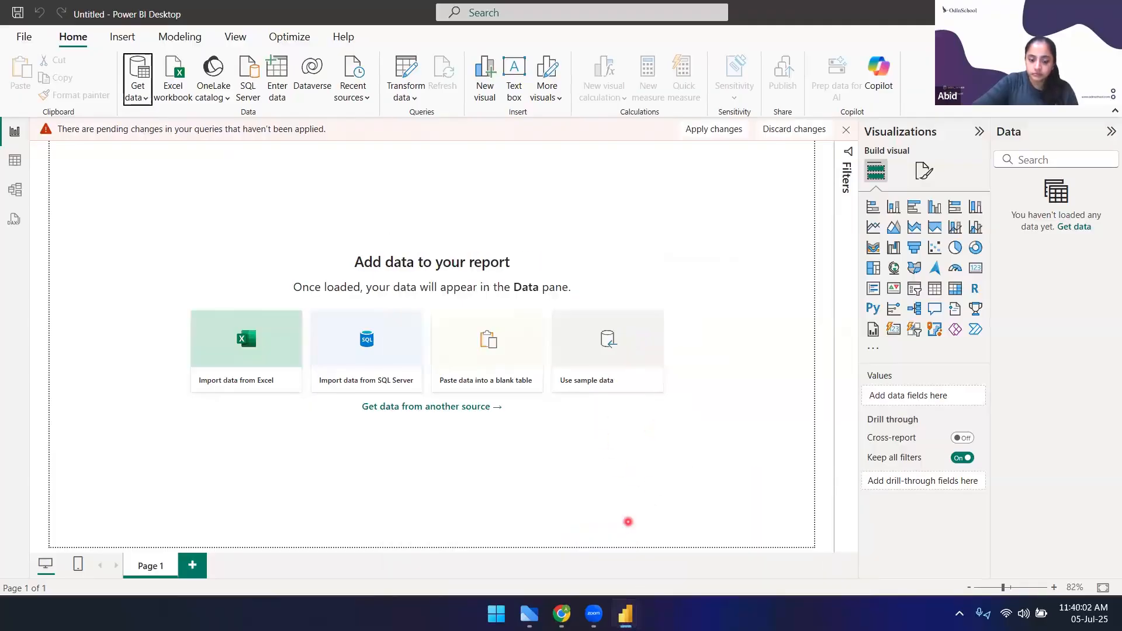
# Return to the report with the five loaded tables, open its queries in Power Query Editor and refresh the Customers preview
pyautogui.click(628, 613)
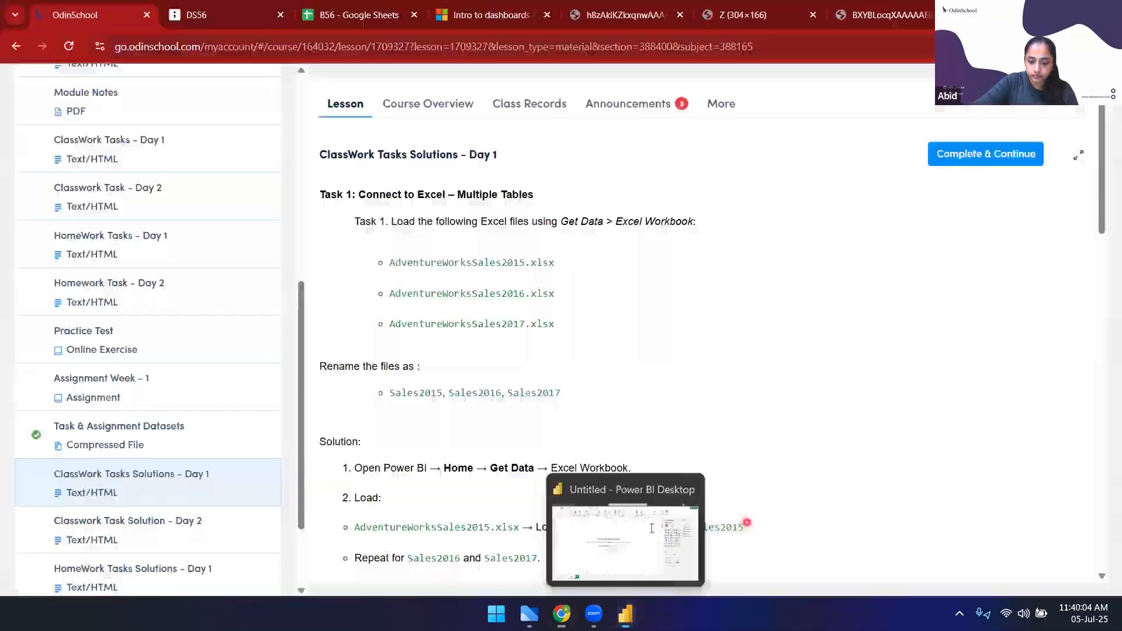
pyautogui.click(626, 613)
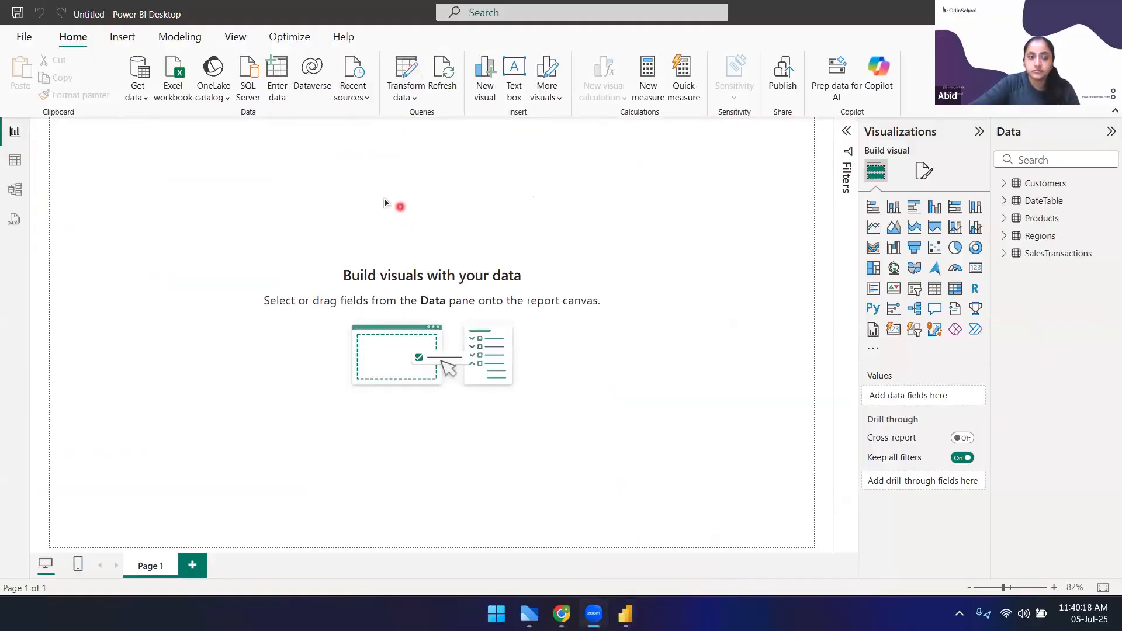
pyautogui.click(409, 72)
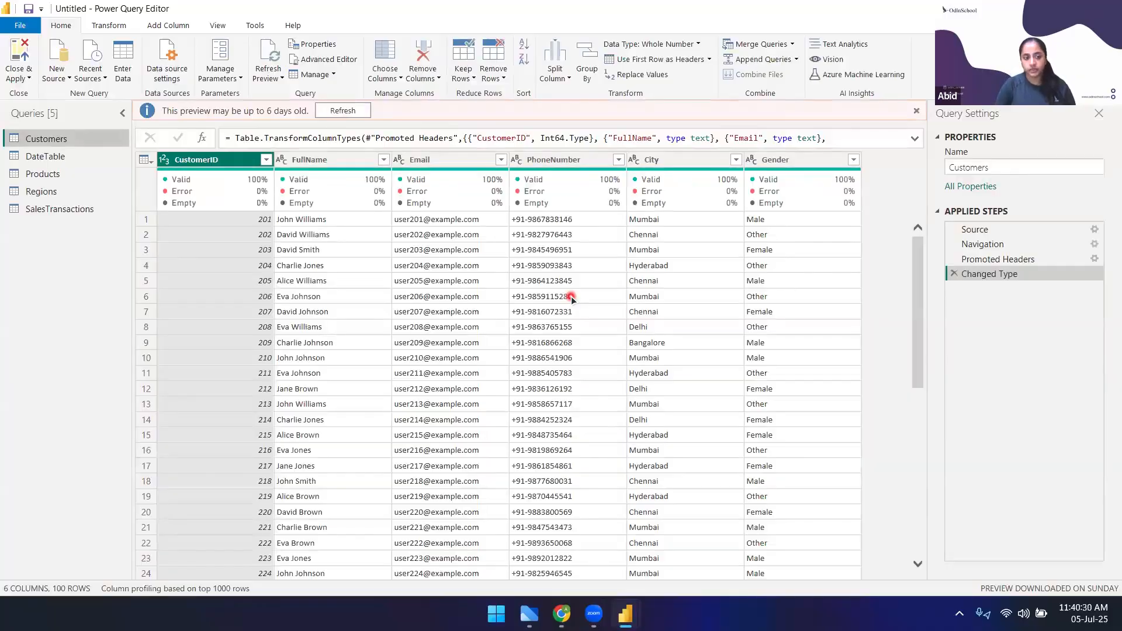
pyautogui.click(349, 111)
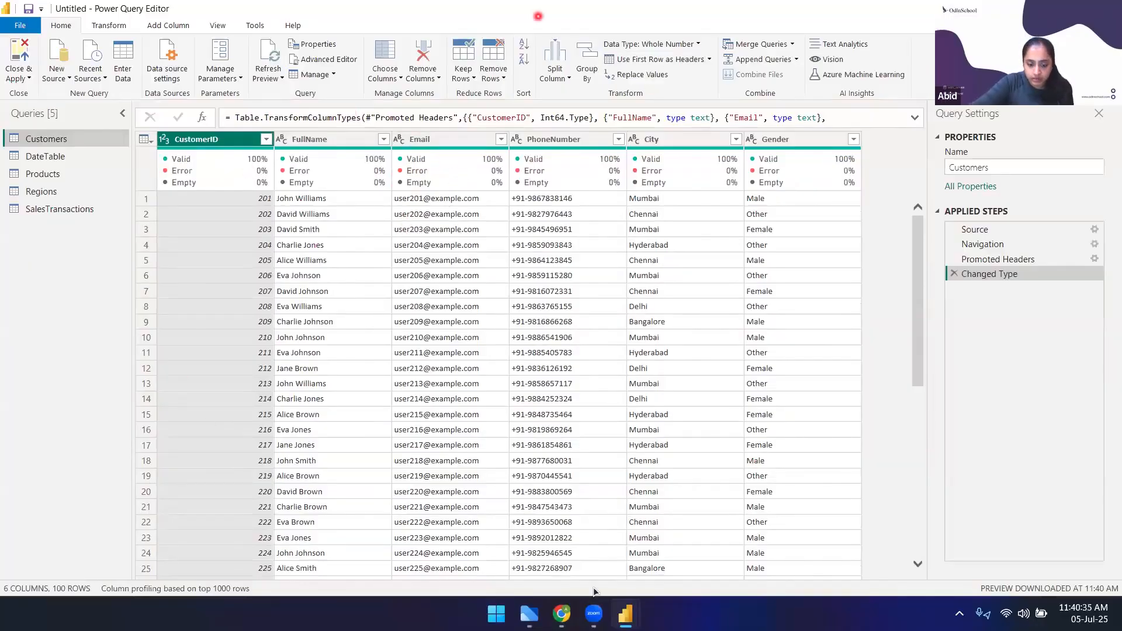
# Compare the report window's loaded tables with the Customers query, ending in Power Query Editor
pyautogui.moveTo(625, 613)
pyautogui.click(597, 546)
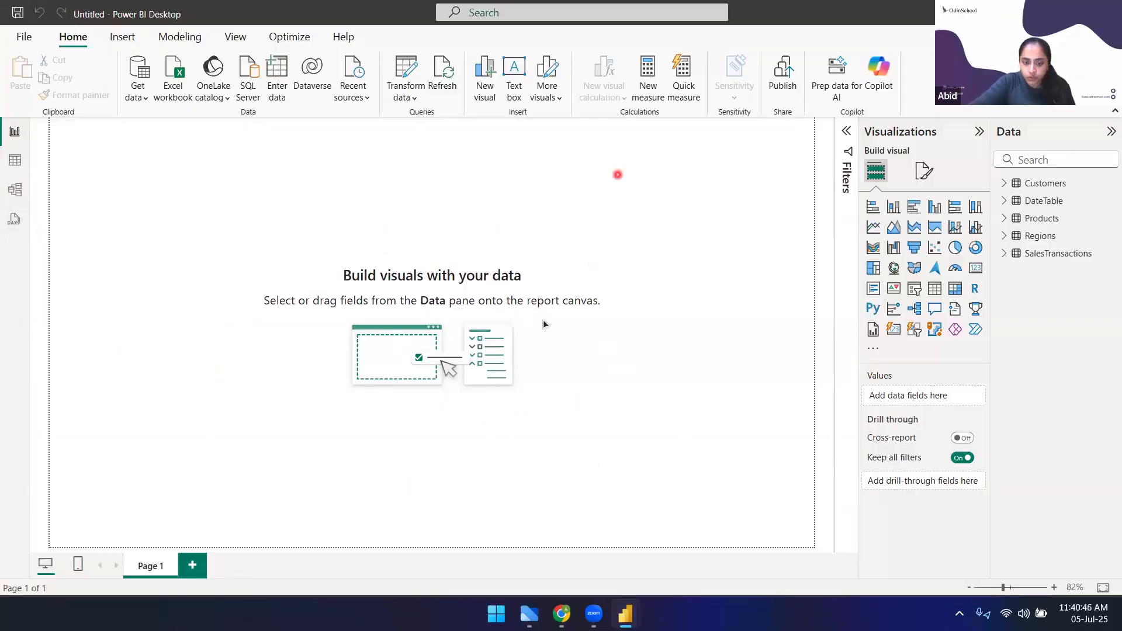
pyautogui.moveTo(622, 620)
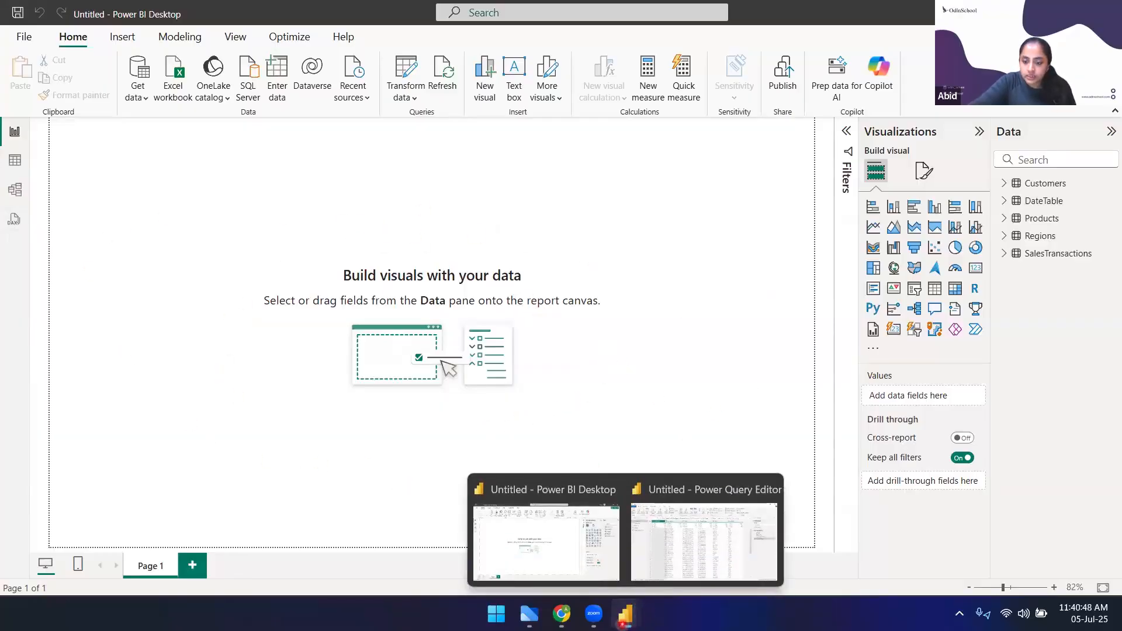
pyautogui.click(704, 532)
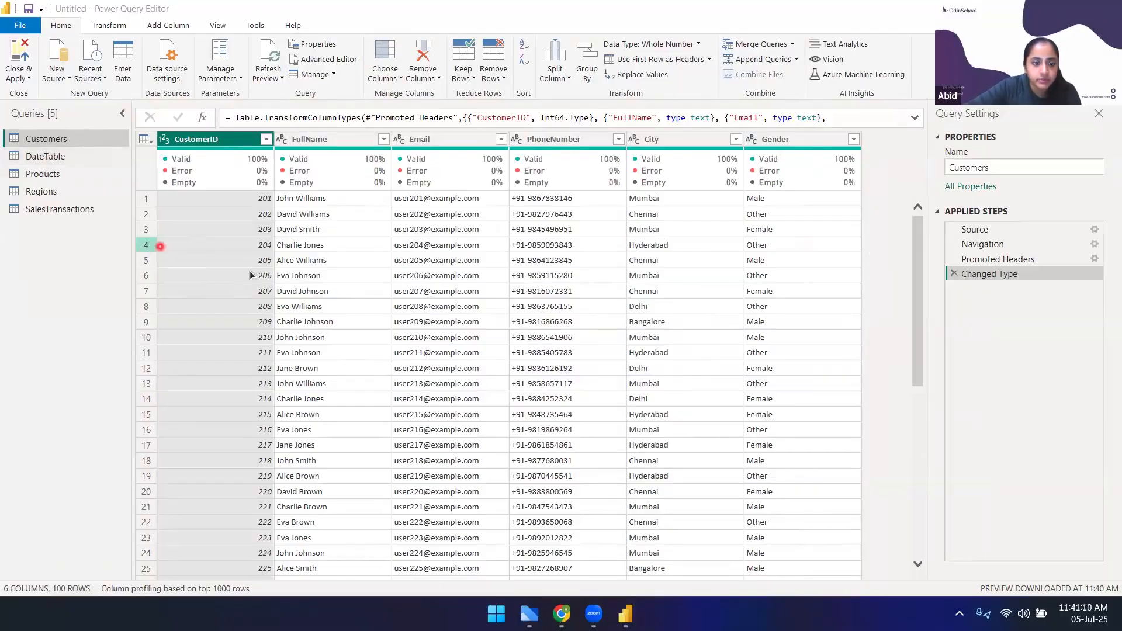
# Examine the SalesTransactions query, inspecting the UnitPrice column and its second-row value
pyautogui.moveTo(212, 159)
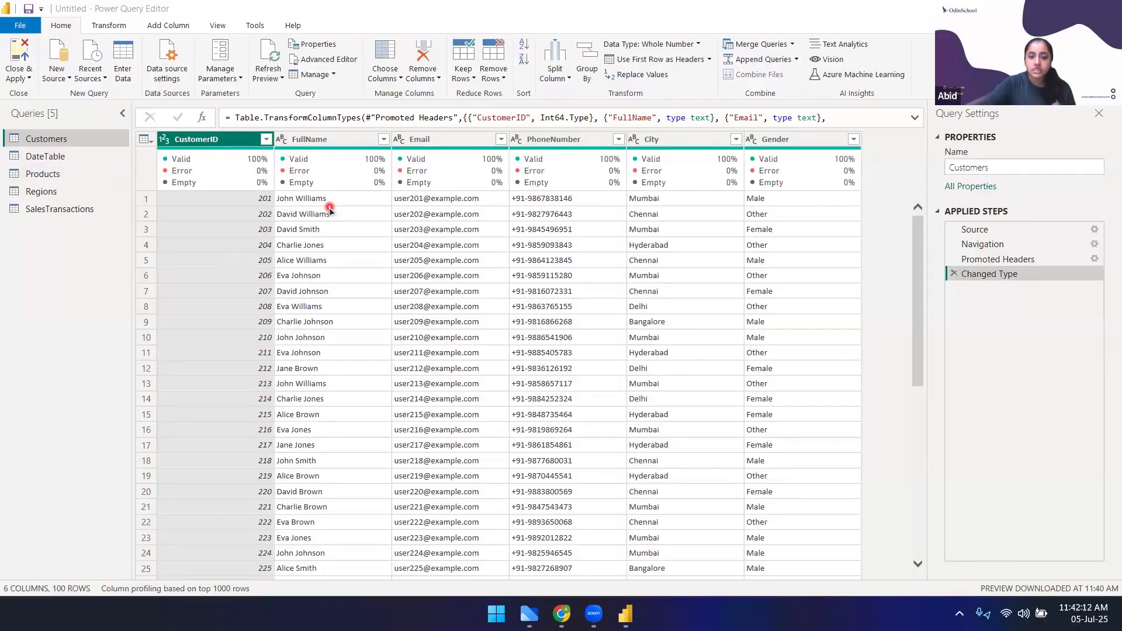
pyautogui.click(56, 209)
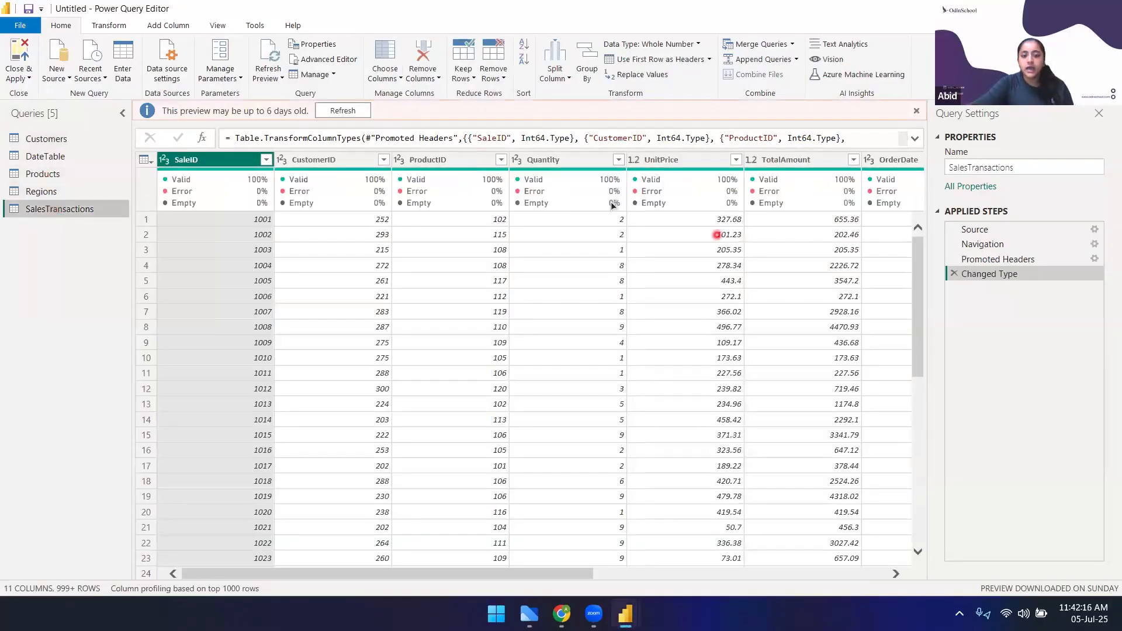
pyautogui.click(675, 159)
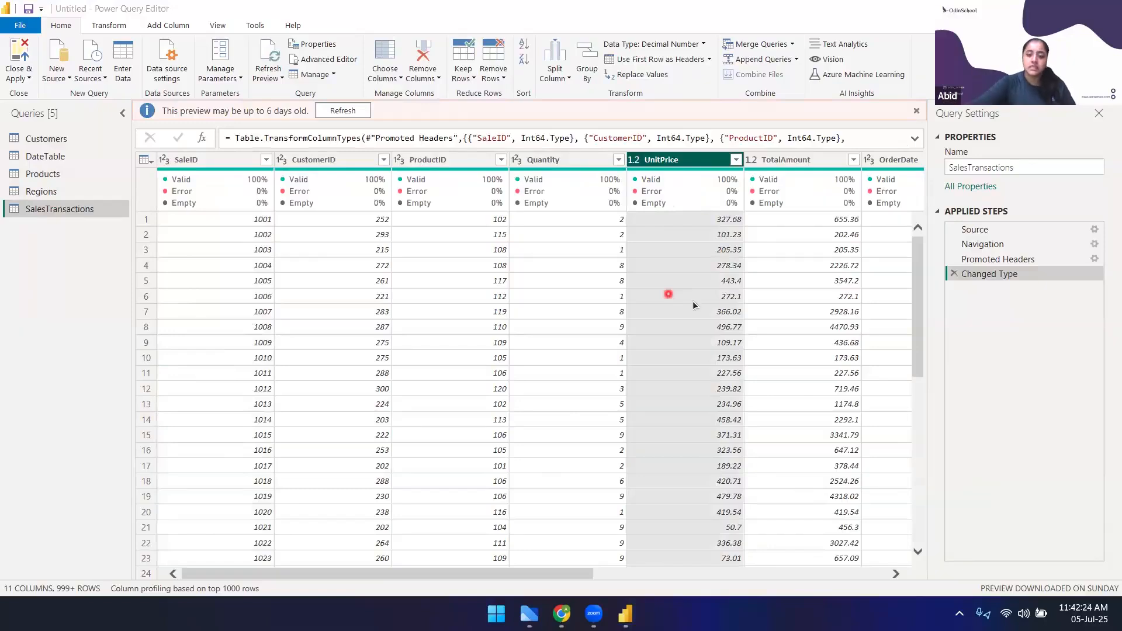
pyautogui.click(720, 233)
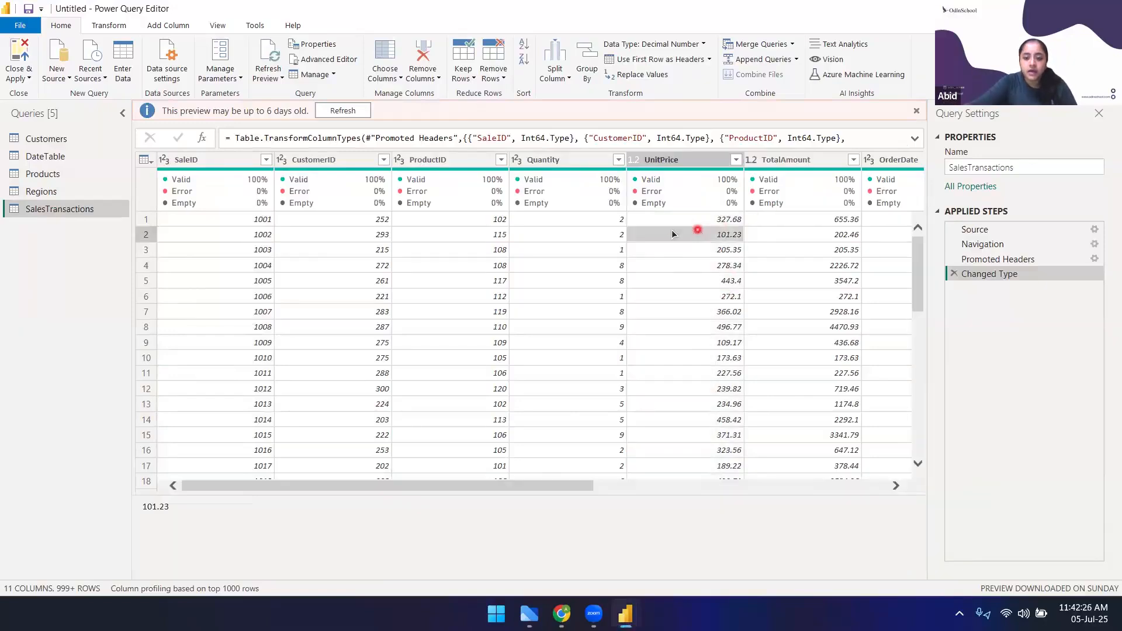
# Inspect the first-row UnitPrice value and the UnitPrice column's quality statistics in the SalesTransactions query
pyautogui.click(706, 221)
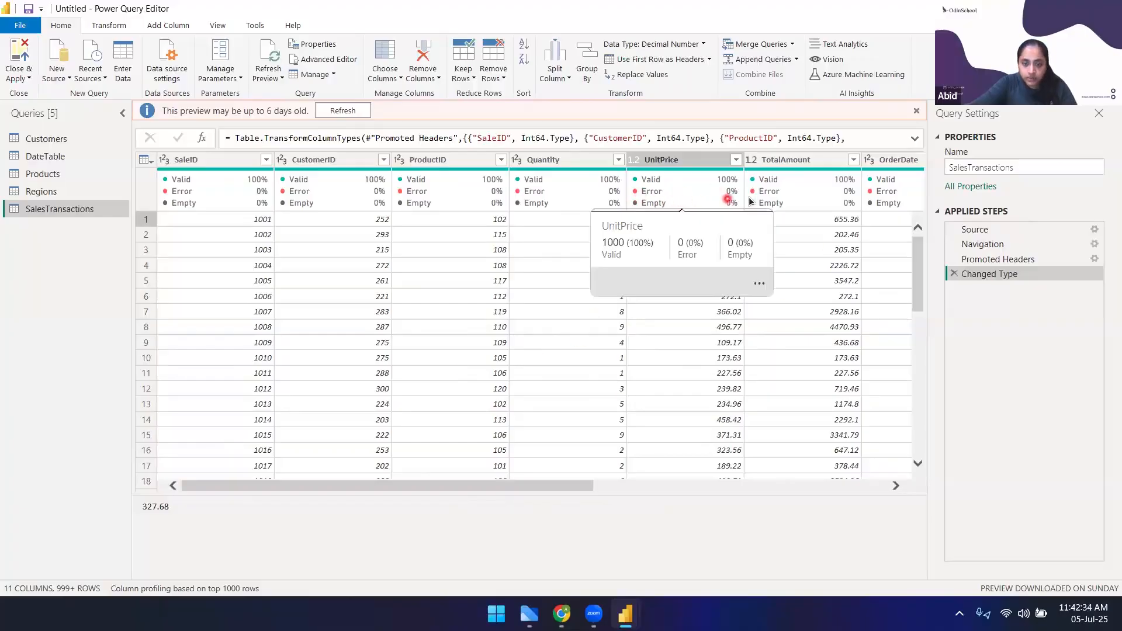
pyautogui.moveTo(649, 193)
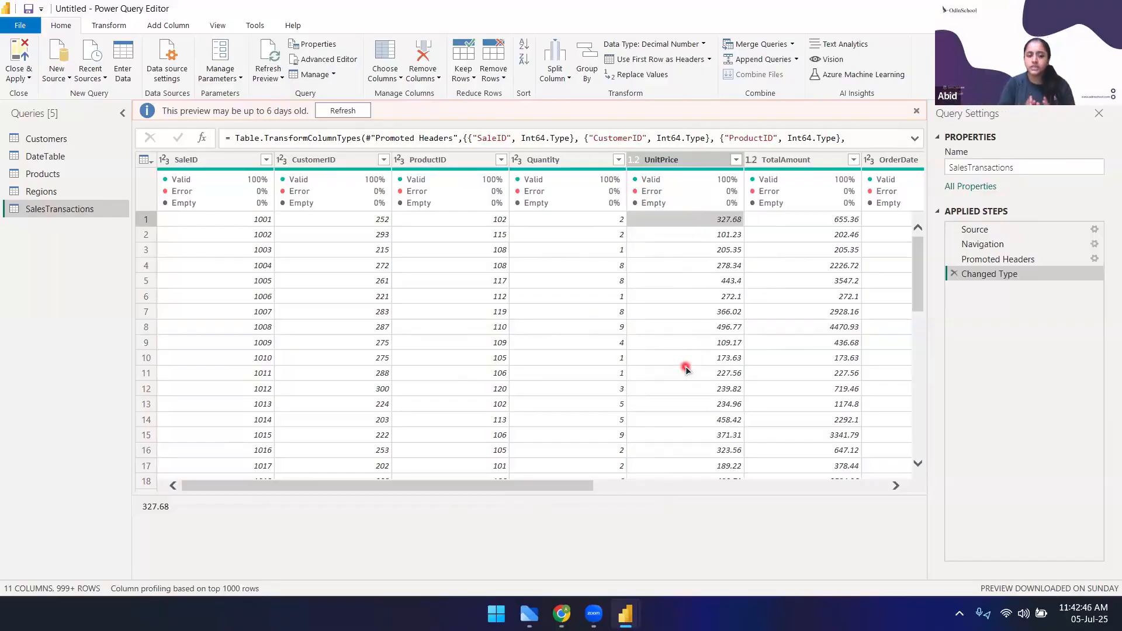
# Switch to the B56 Google Sheet and, in the Products table, set candle_2's qty to 0 and clear candle_3's qty
pyautogui.hotkey('alt', 'Tab')
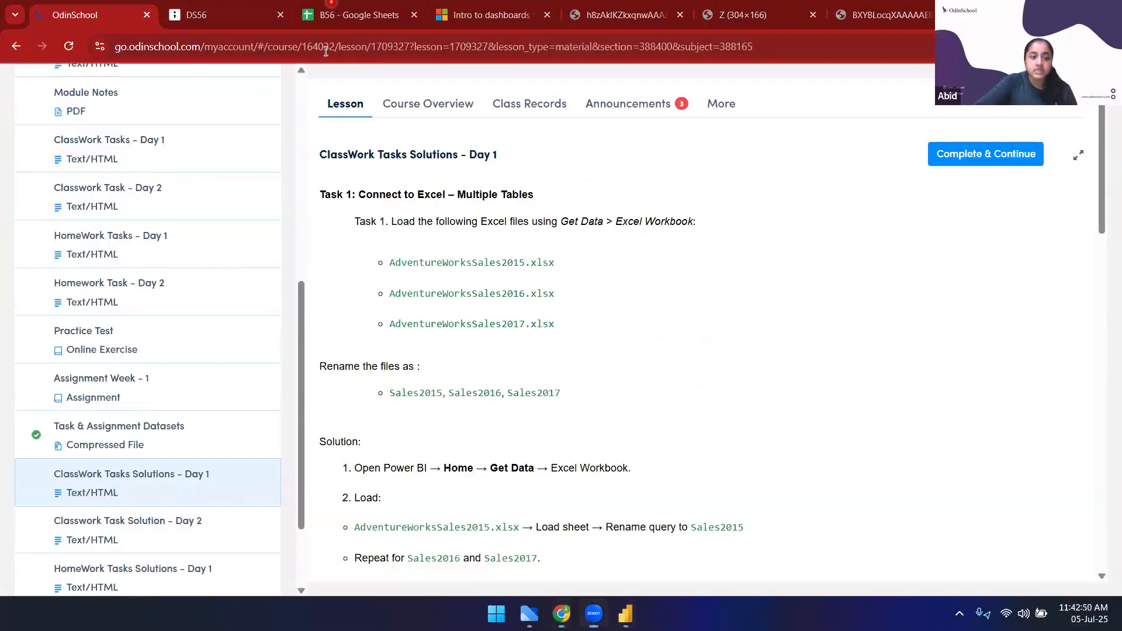
pyautogui.click(349, 16)
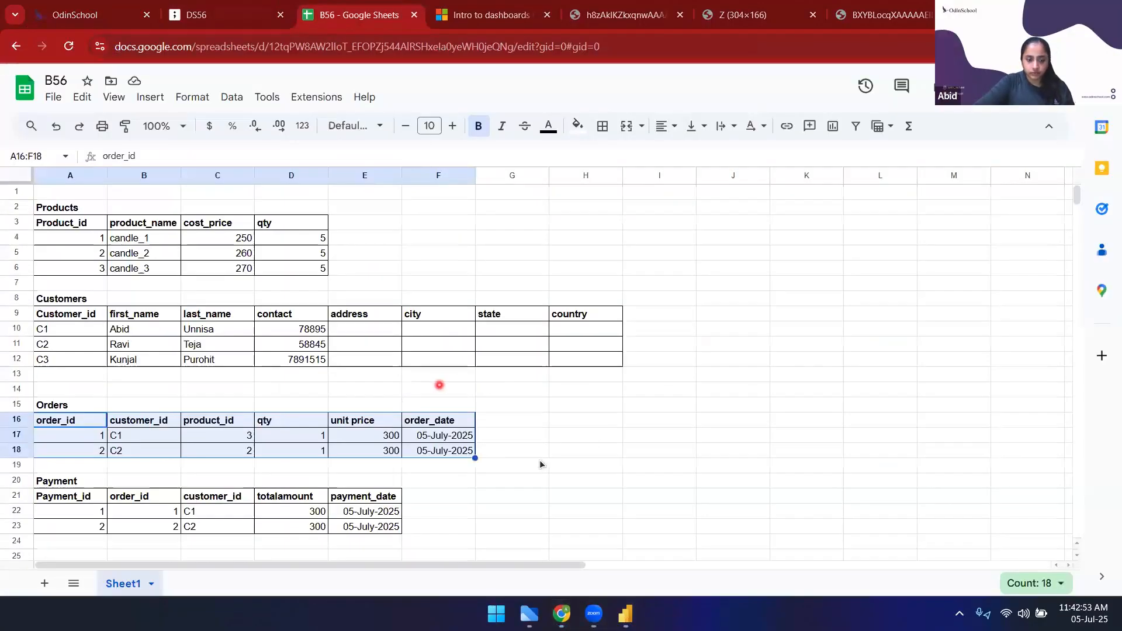
pyautogui.click(586, 420)
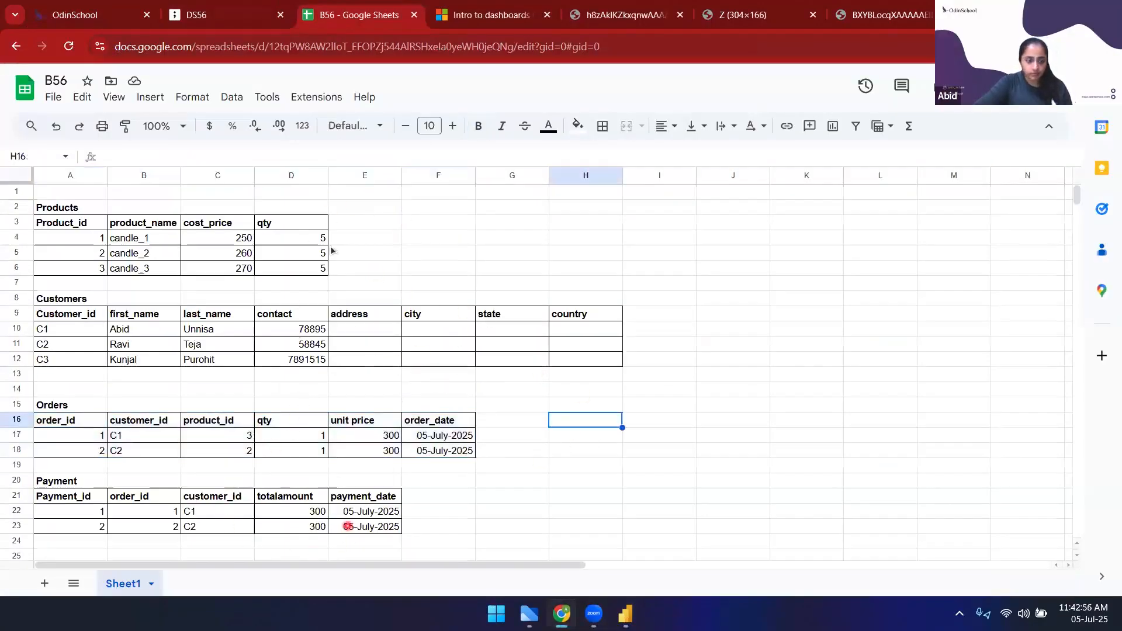
pyautogui.click(311, 258)
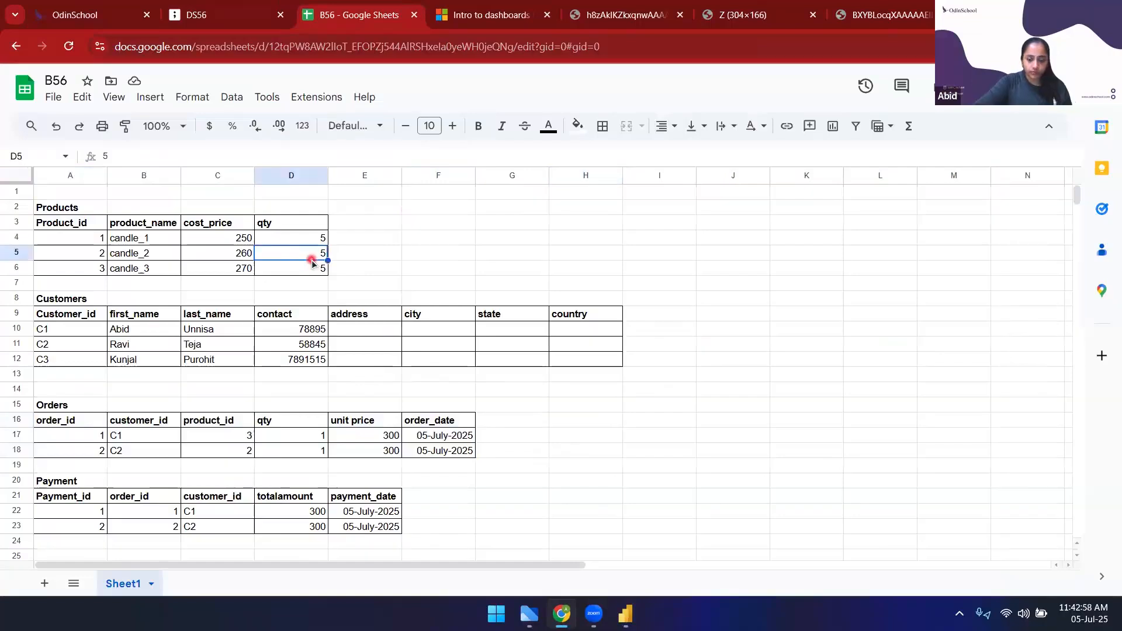
pyautogui.write('0')
pyautogui.press('Return')
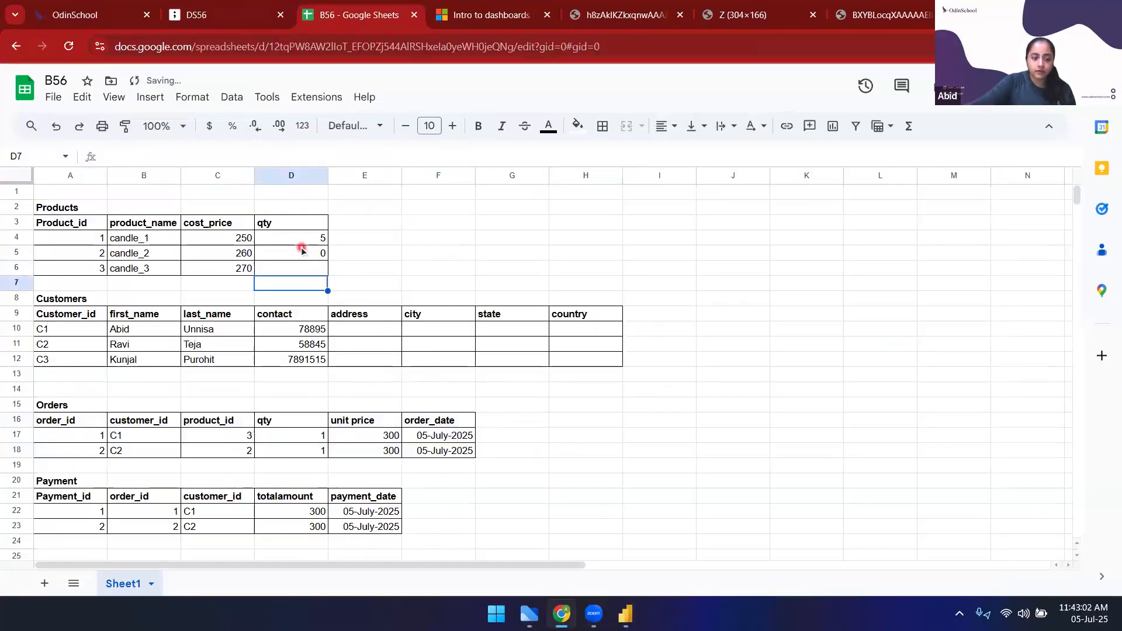
pyautogui.click(303, 255)
pyautogui.moveTo(306, 274); pyautogui.dragTo(315, 274)
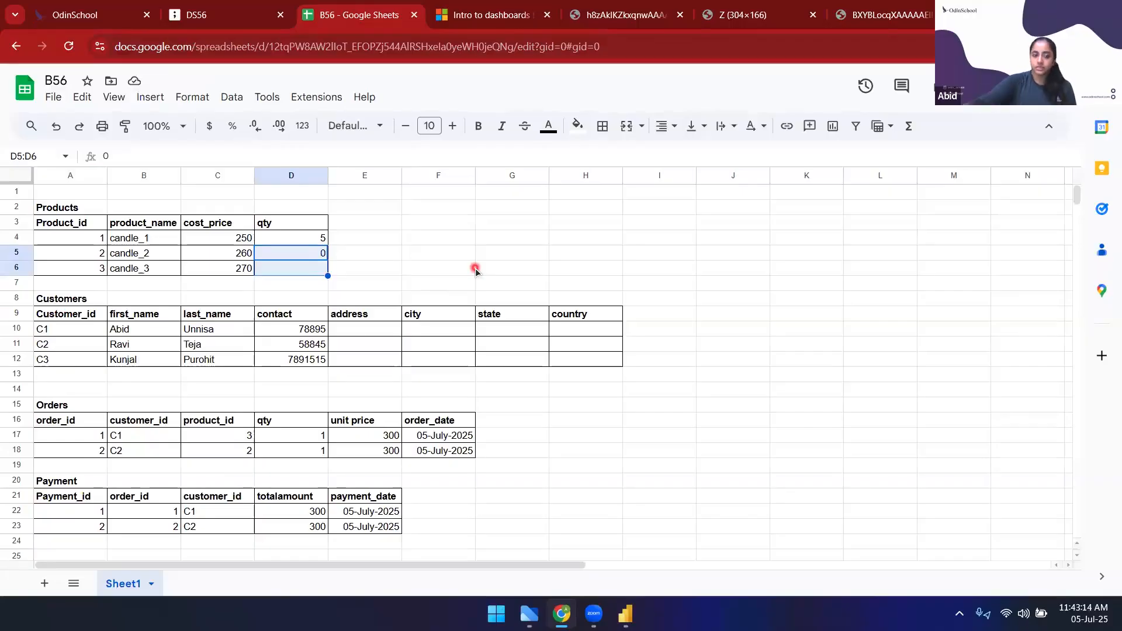
pyautogui.click(506, 261)
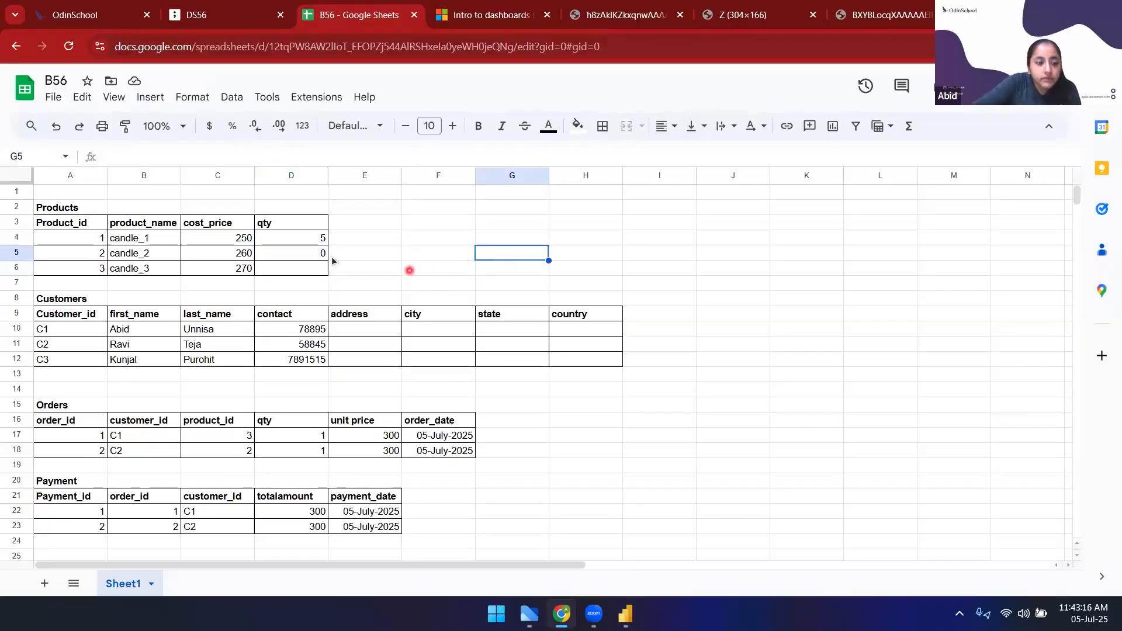
# Enter null as candle_3's qty in the Products table and compare it with candle_2's qty
pyautogui.click(289, 252)
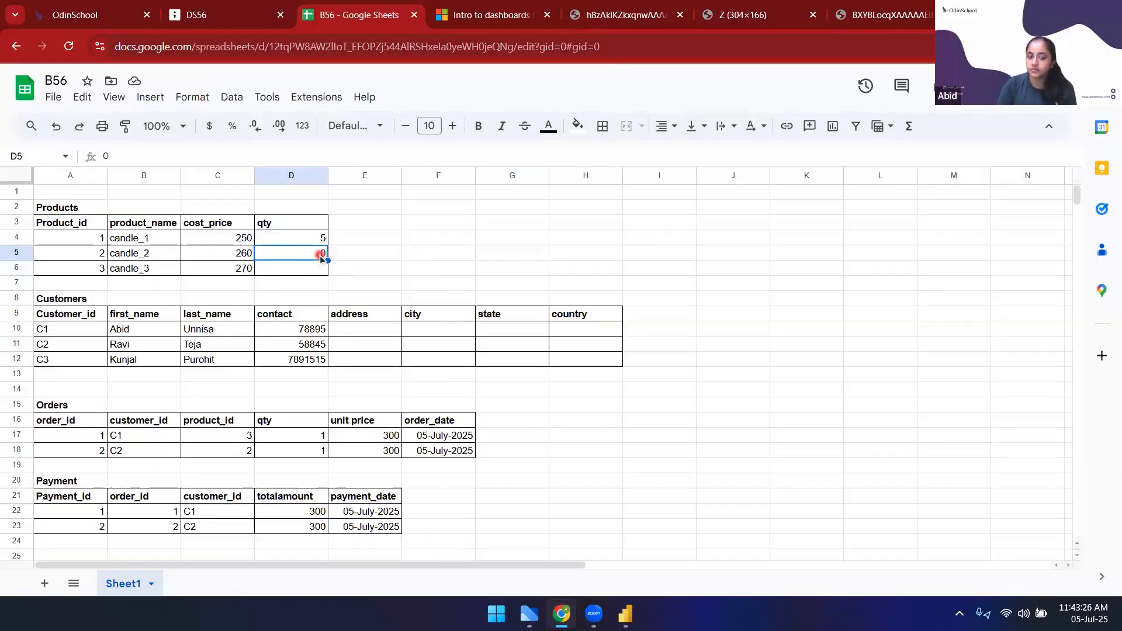
pyautogui.click(302, 272)
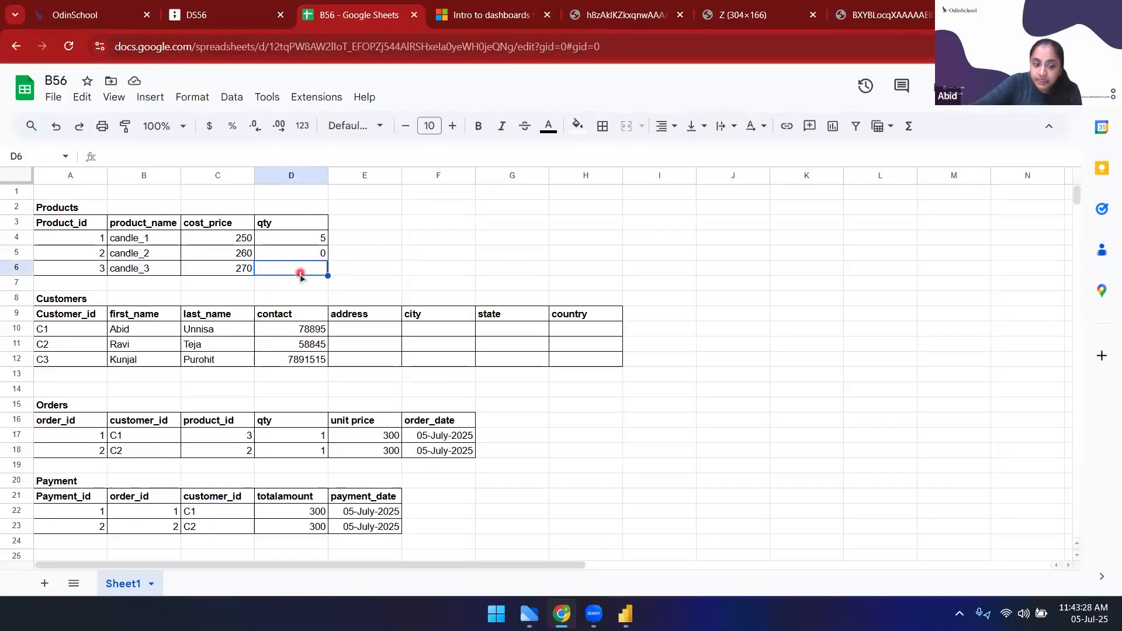
pyautogui.write('null')
pyautogui.press('Return')
pyautogui.press('Up')
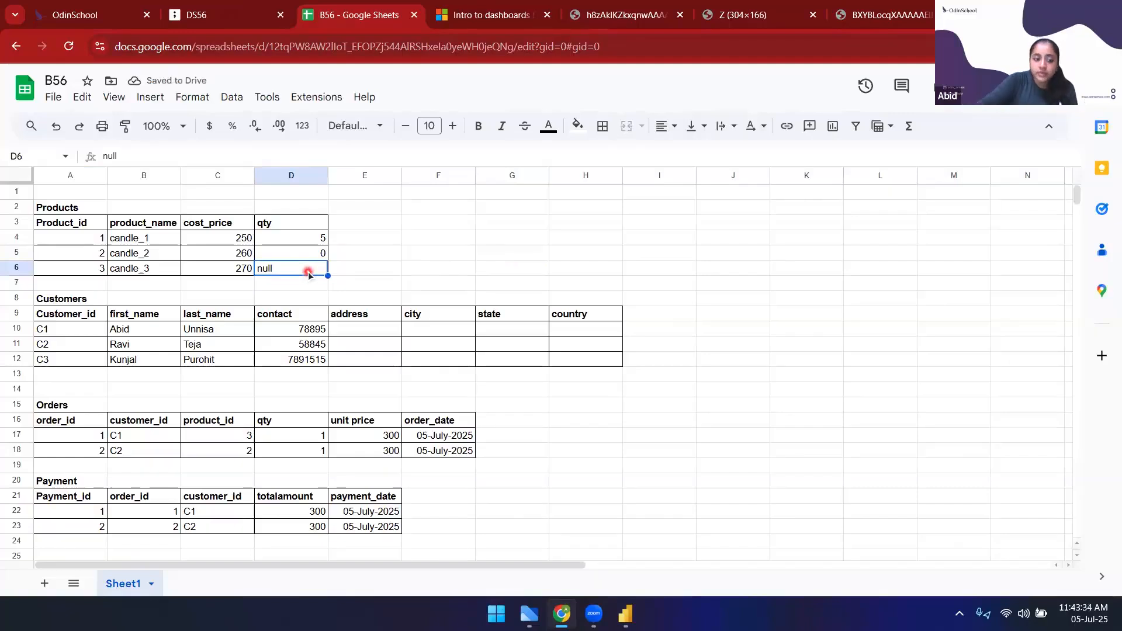
pyautogui.click(306, 251)
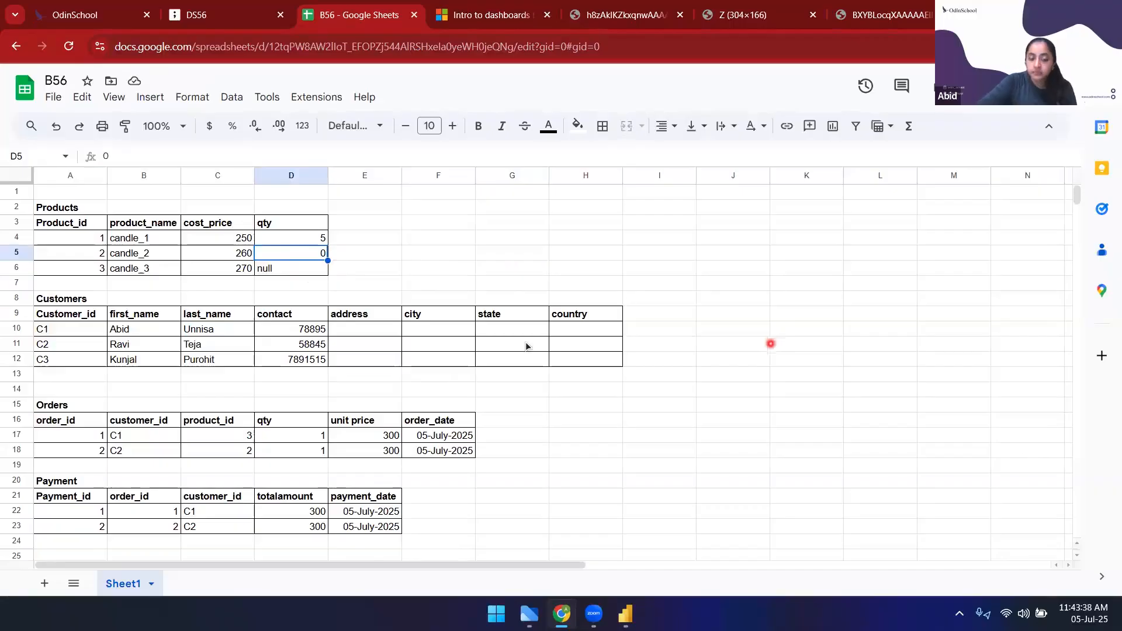
pyautogui.click(279, 269)
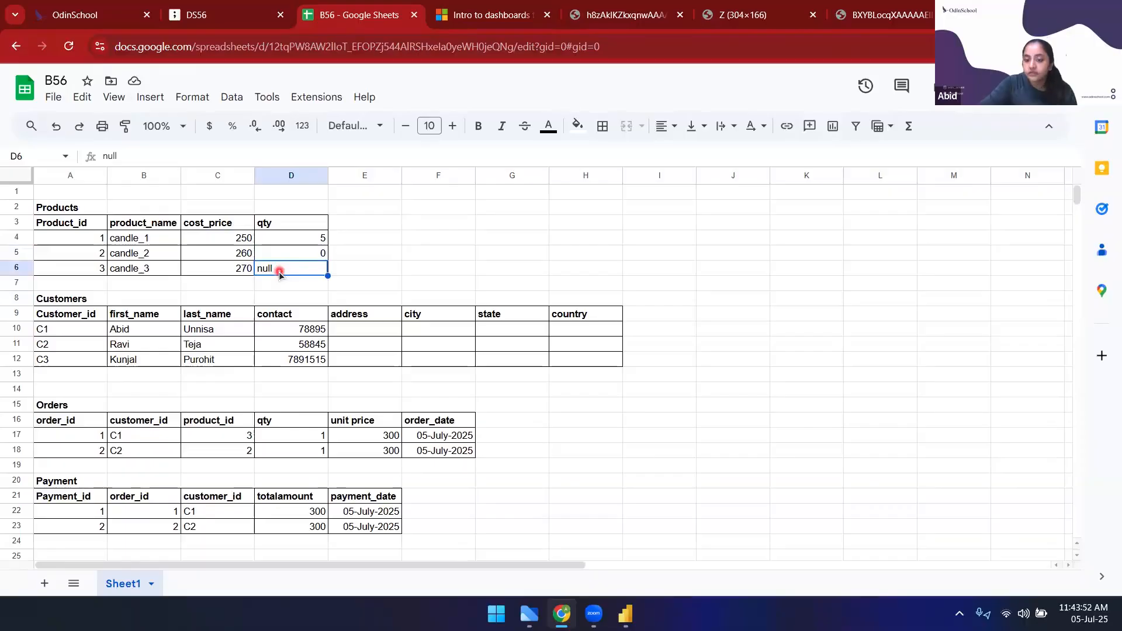
pyautogui.click(294, 260)
pyautogui.click(294, 272)
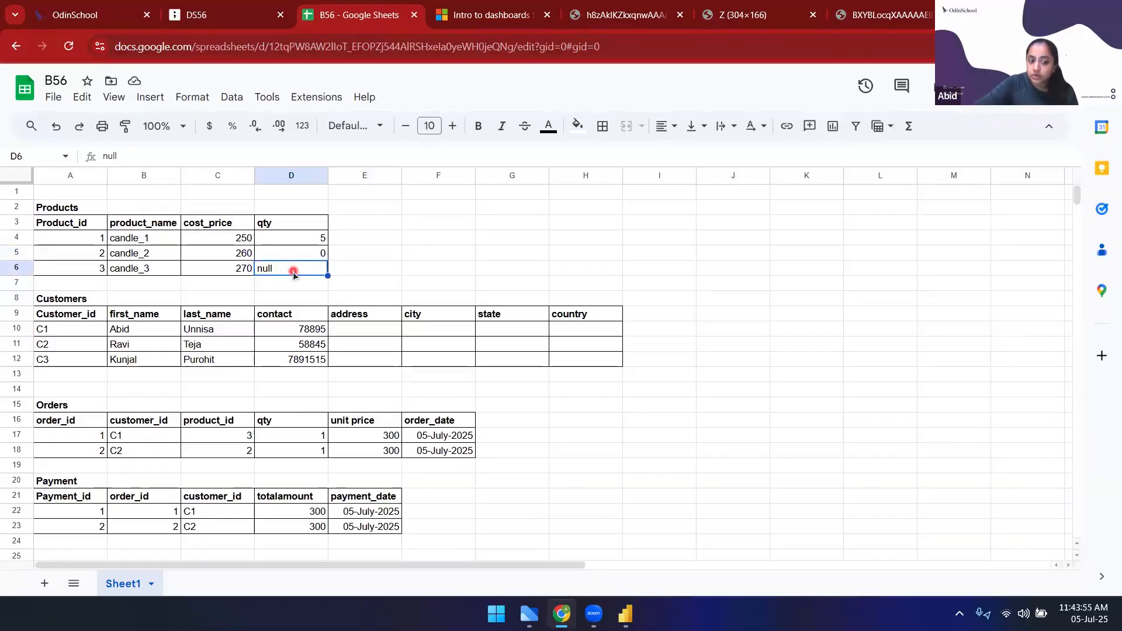
# Set the cost_price of candle_2 to 0 and of candle_3 to null, and compare the two cells
pyautogui.click(237, 253)
pyautogui.write('0')
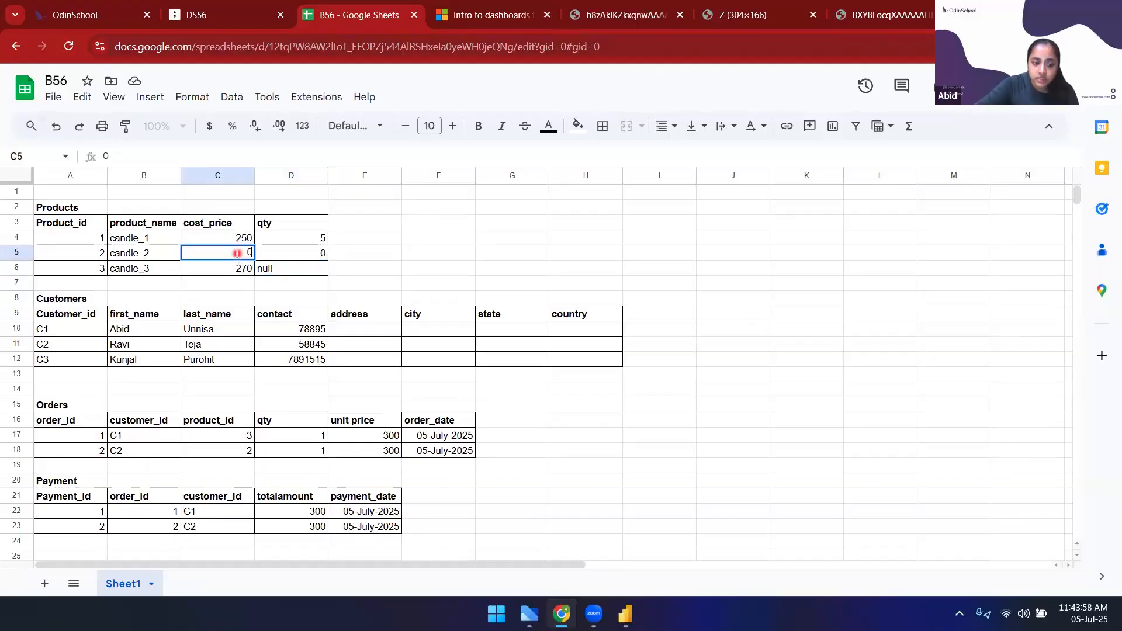
pyautogui.press('Return')
pyautogui.write('null')
pyautogui.press('Return')
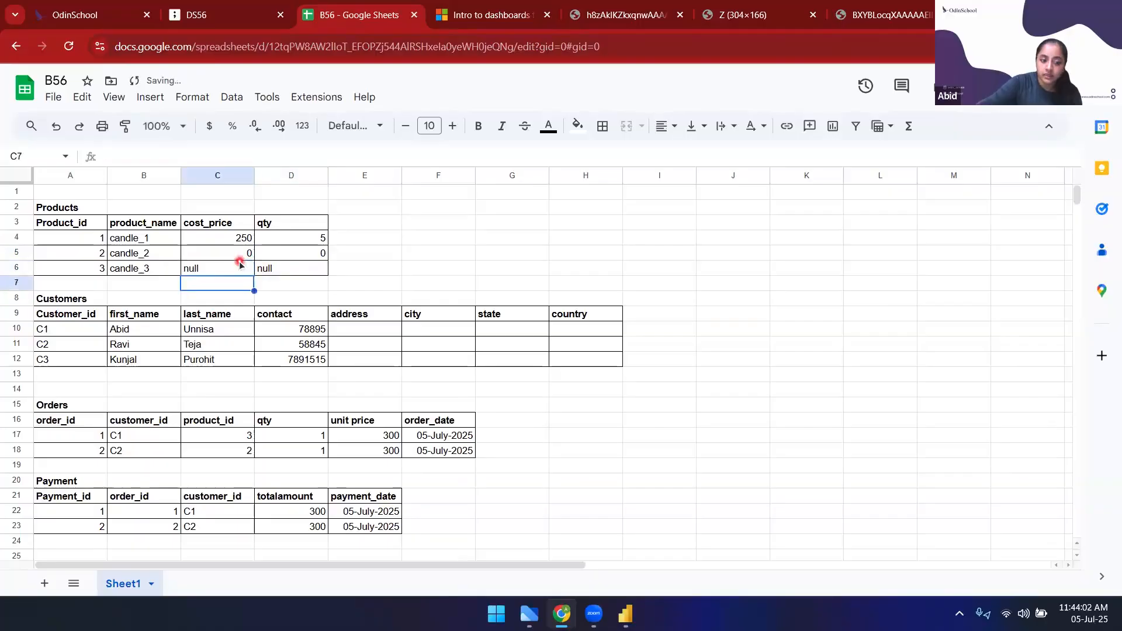
pyautogui.click(251, 266)
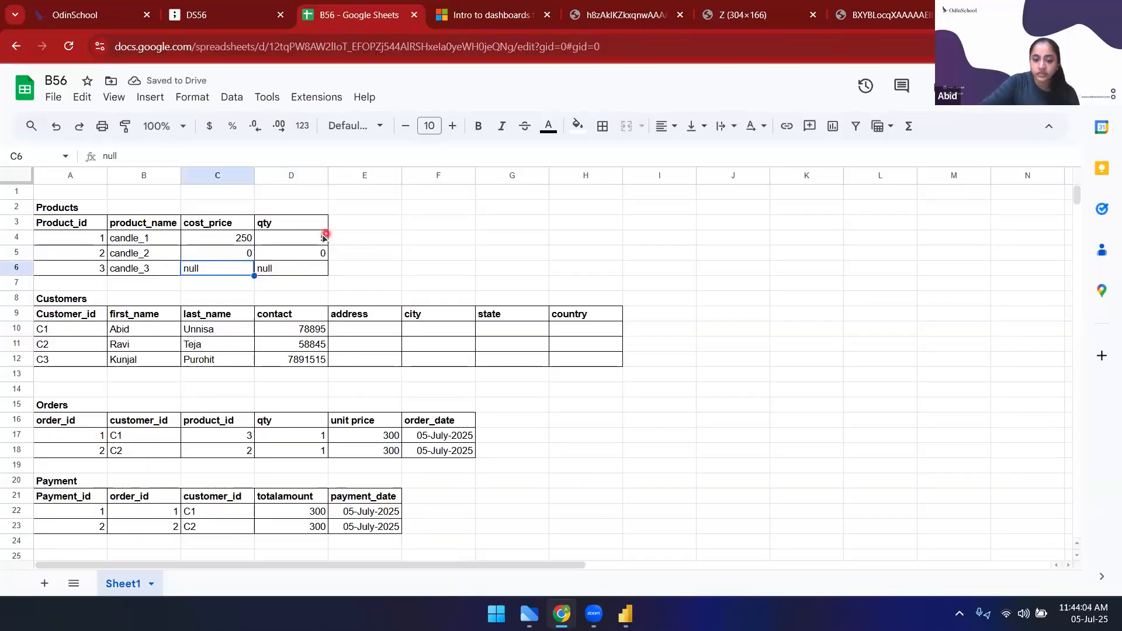
pyautogui.click(228, 266)
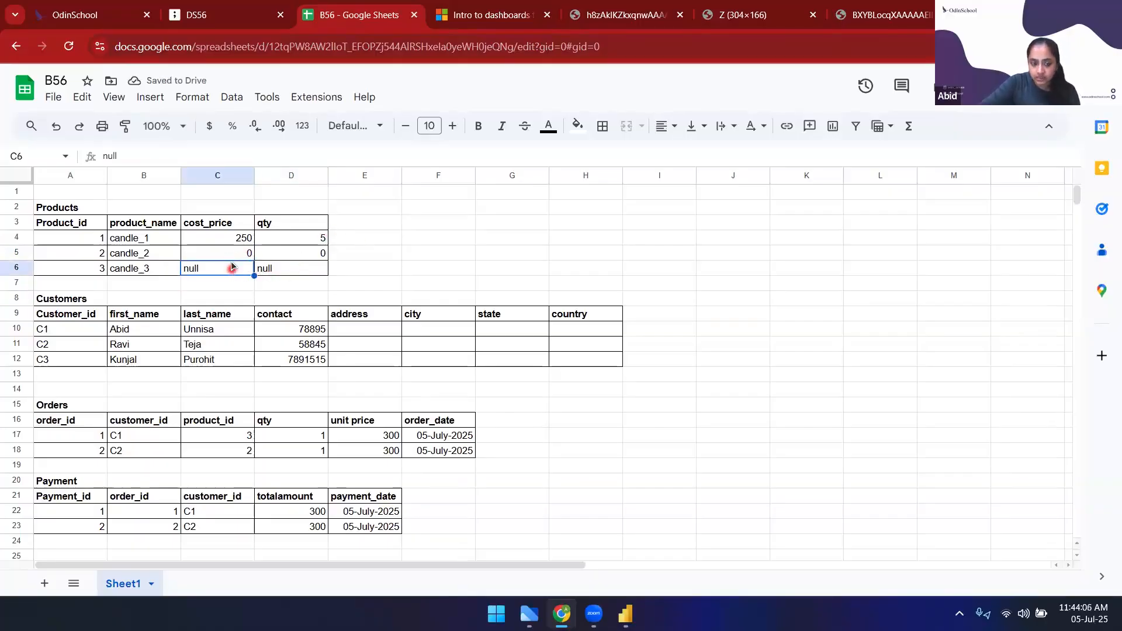
pyautogui.click(235, 251)
pyautogui.click(235, 273)
pyautogui.click(237, 255)
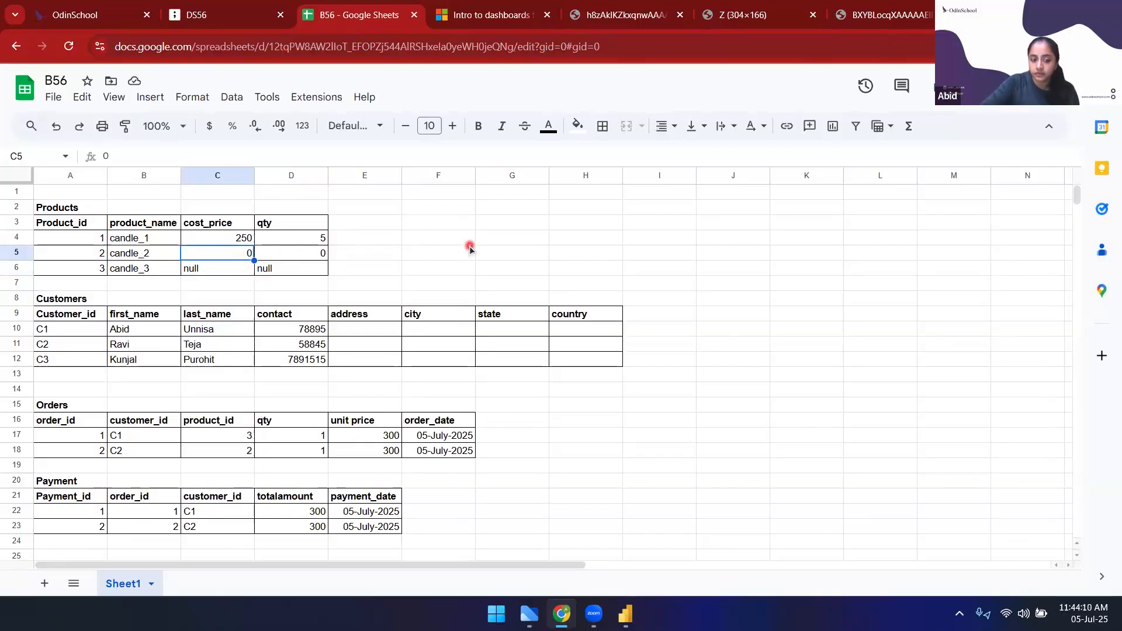
# Try NA as candle_3's qty and change it back to null
pyautogui.click(294, 270)
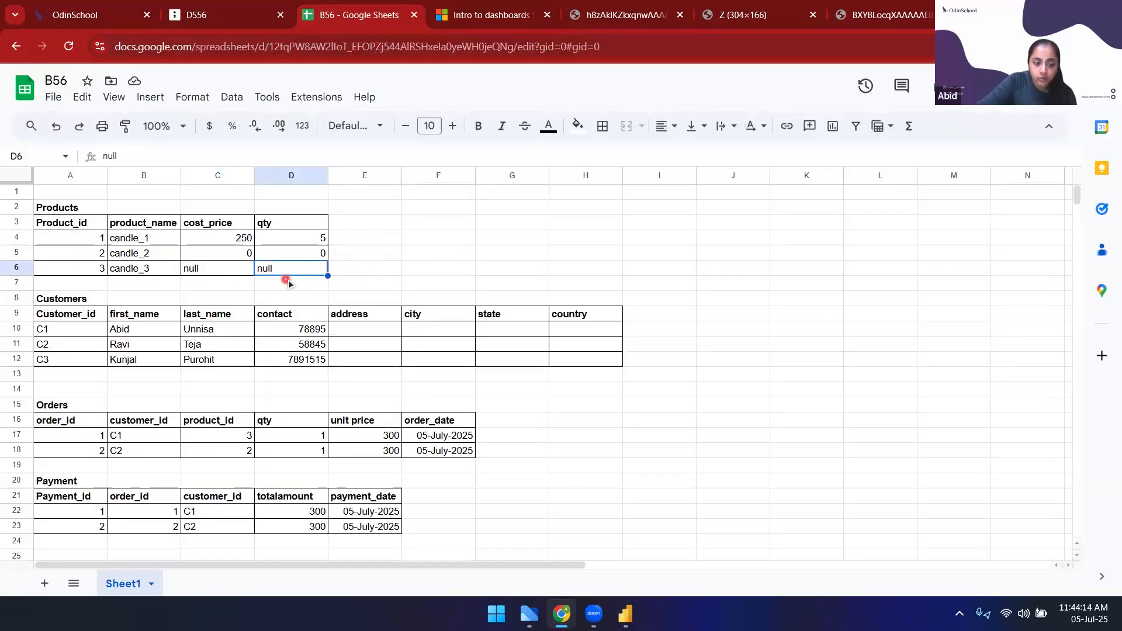
pyautogui.write('NA')
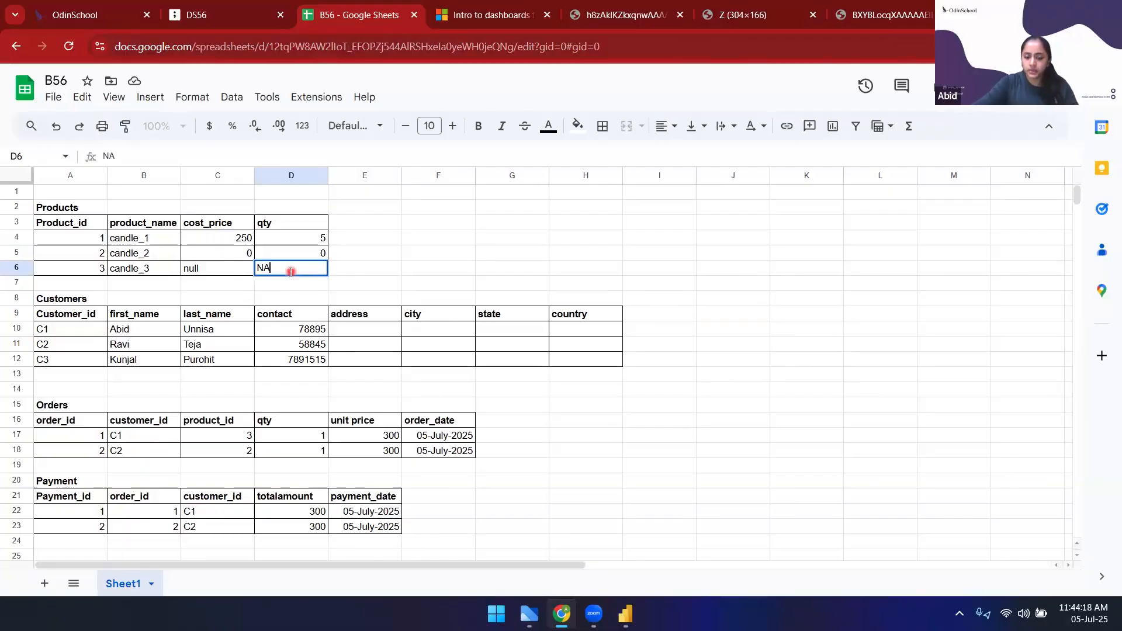
pyautogui.click(357, 268)
pyautogui.click(301, 269)
pyautogui.write('null')
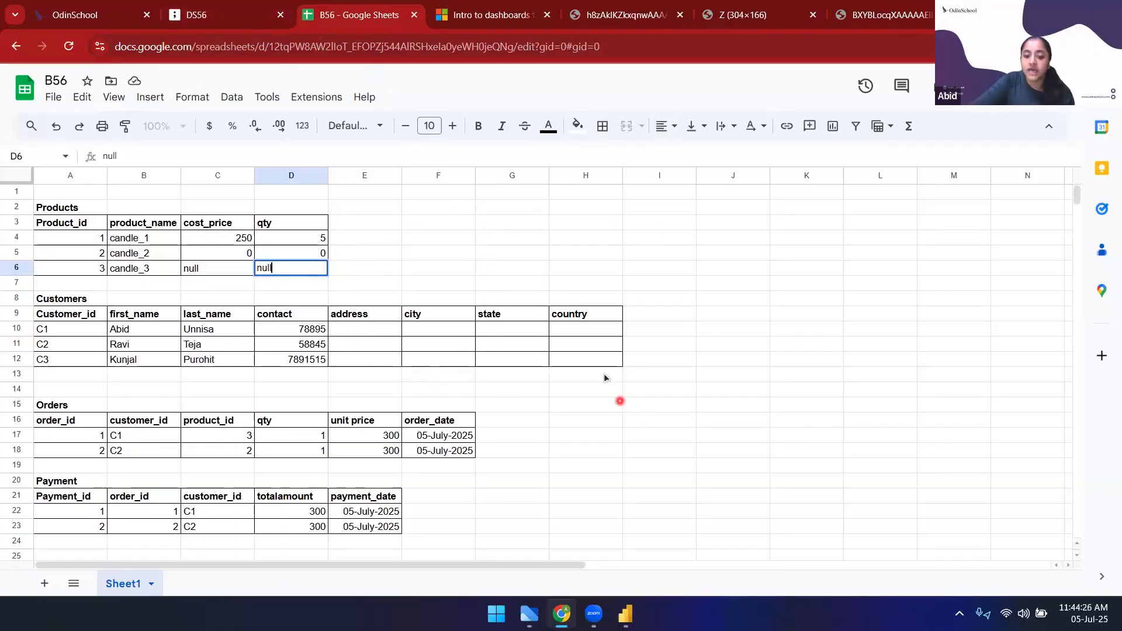
# Return to Power Query Editor and examine the SalesRep column of SalesTransactions for null values and its empty percentage
pyautogui.moveTo(625, 614)
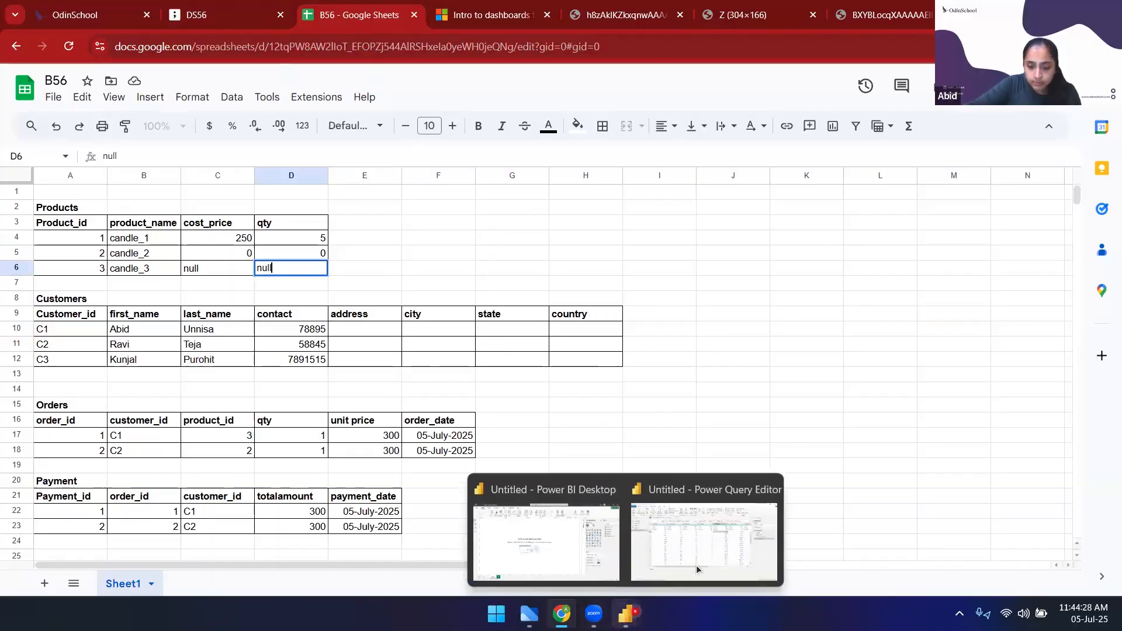
pyautogui.click(698, 558)
pyautogui.click(769, 108)
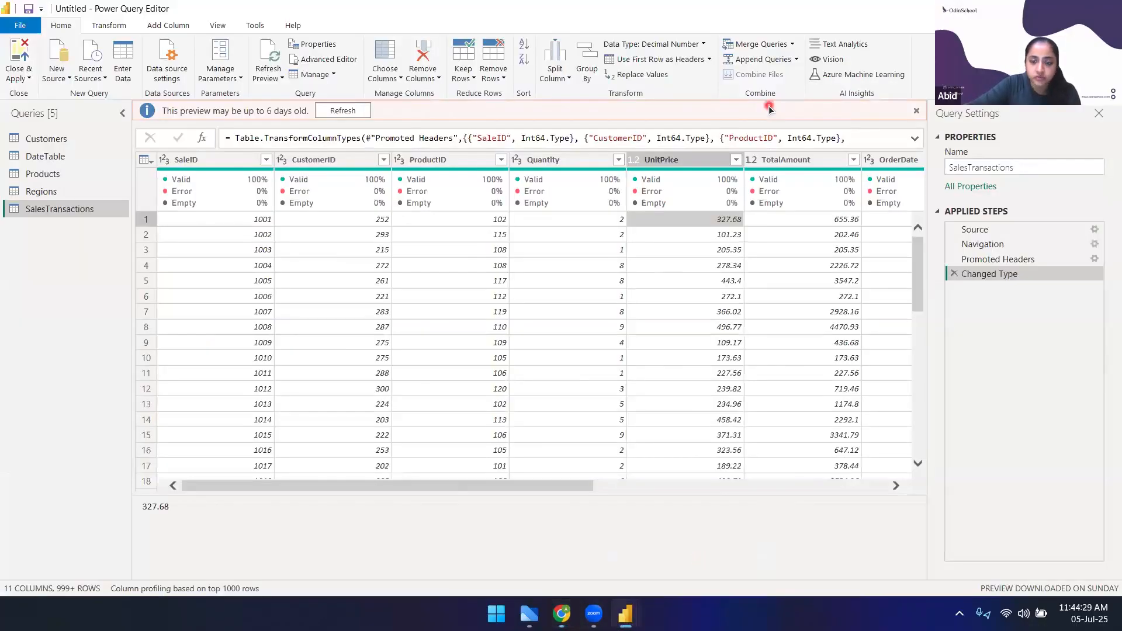
pyautogui.moveTo(432, 488); pyautogui.dragTo(791, 494)
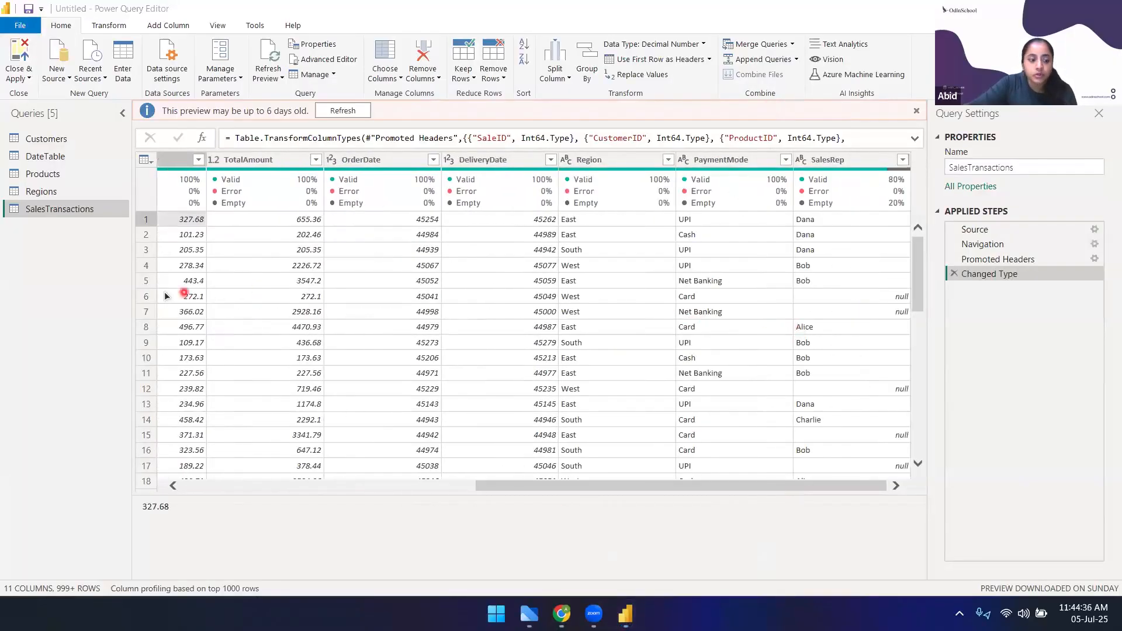
pyautogui.click(854, 297)
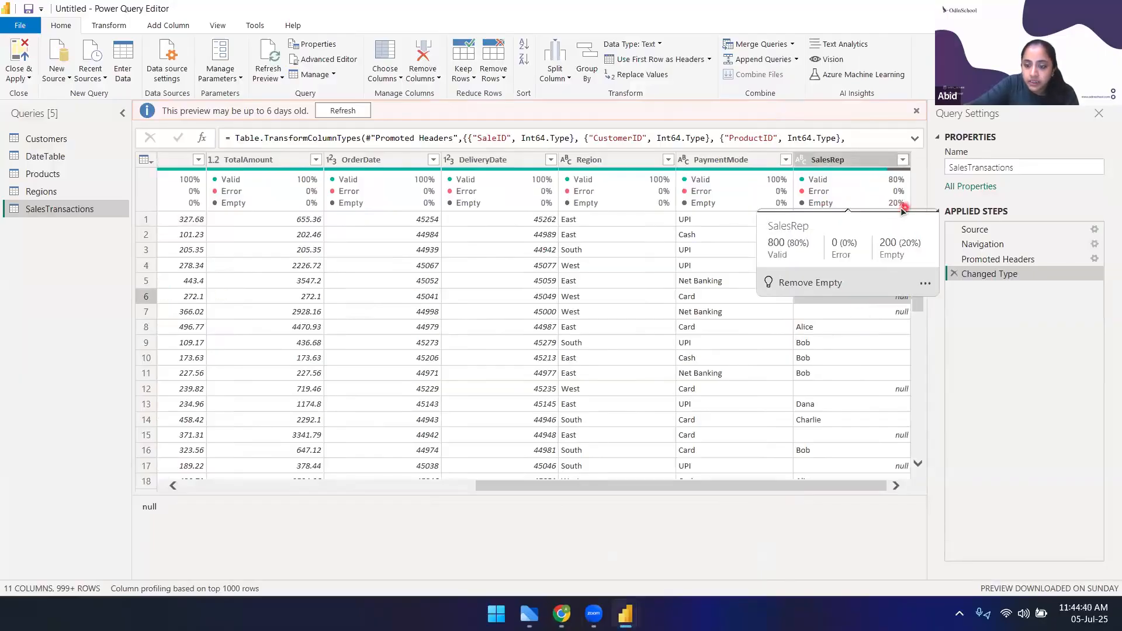
pyautogui.moveTo(894, 205)
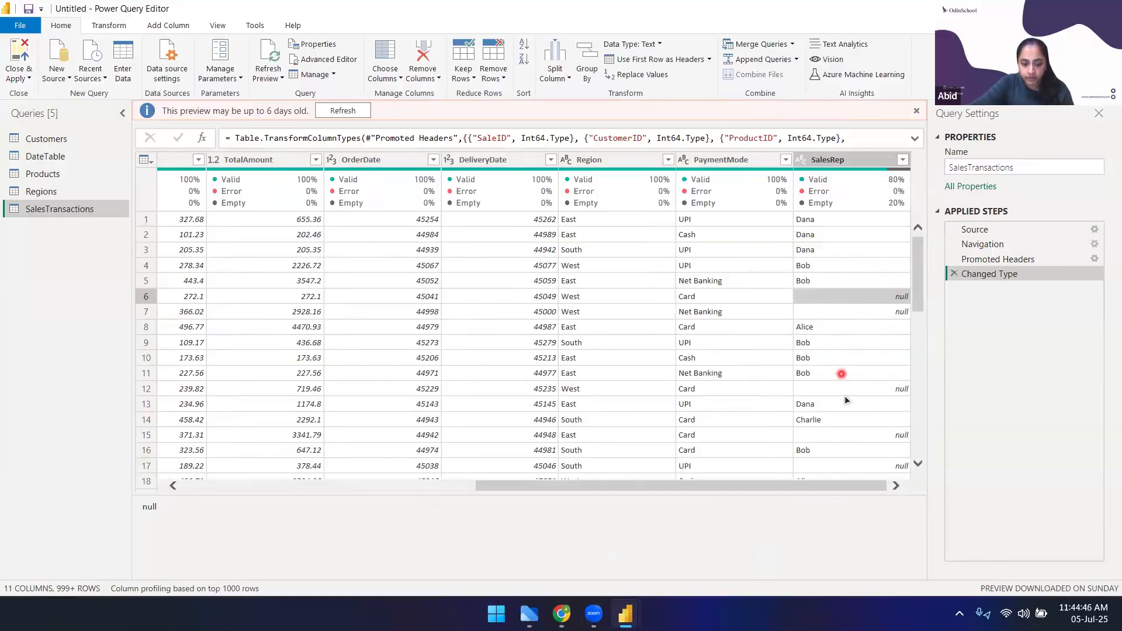
pyautogui.scroll(-4, 846, 399)
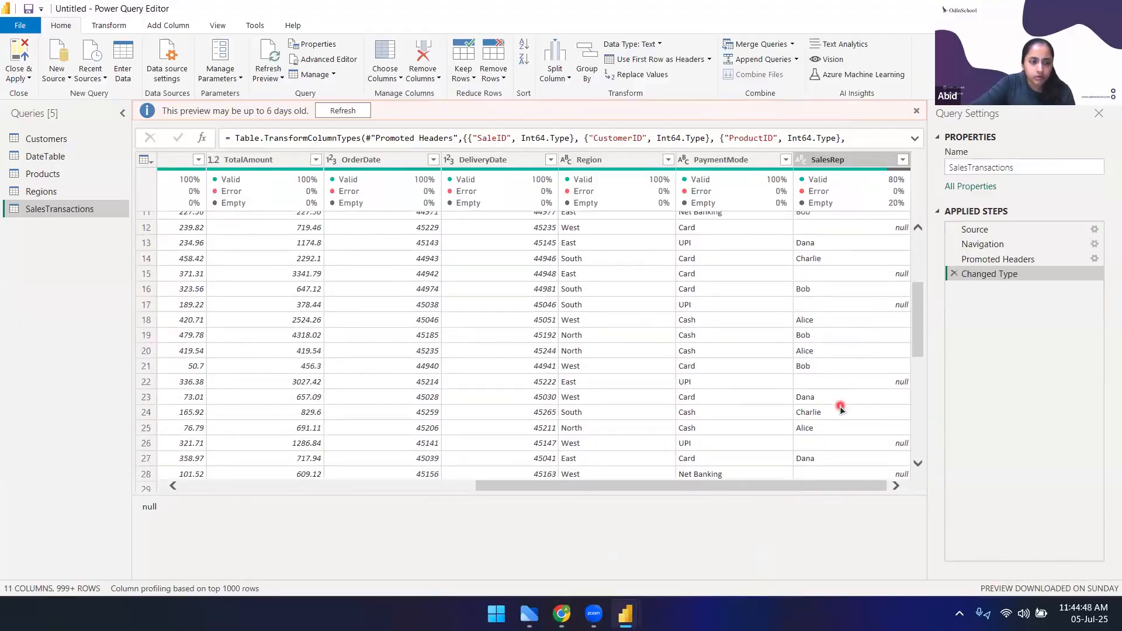
pyautogui.scroll(-3, 820, 389)
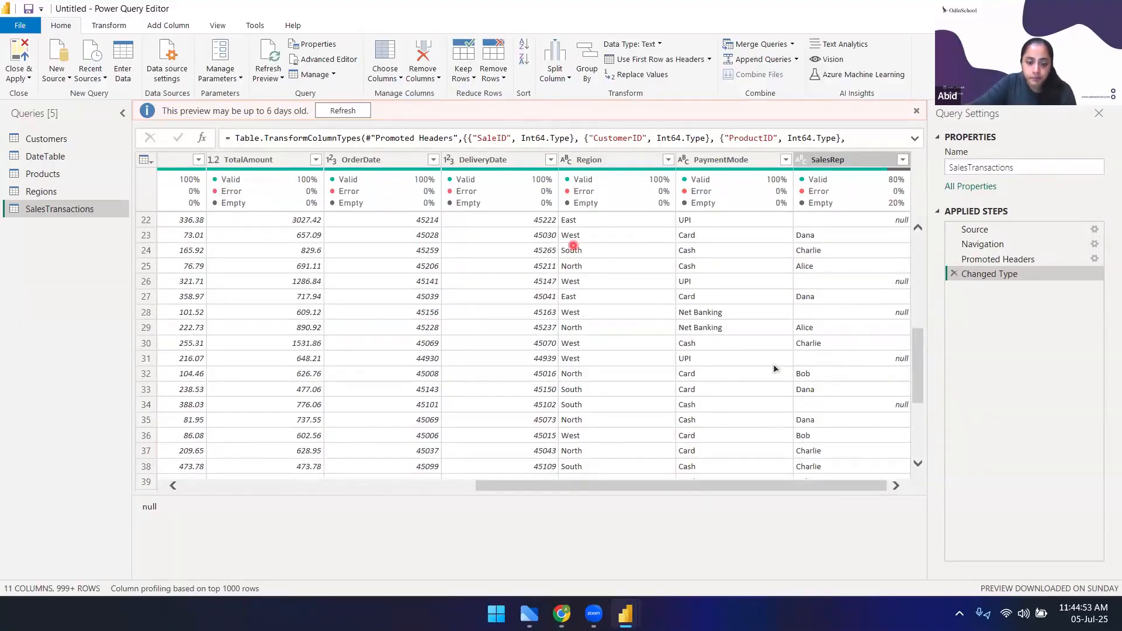
pyautogui.moveTo(631, 486); pyautogui.dragTo(195, 495)
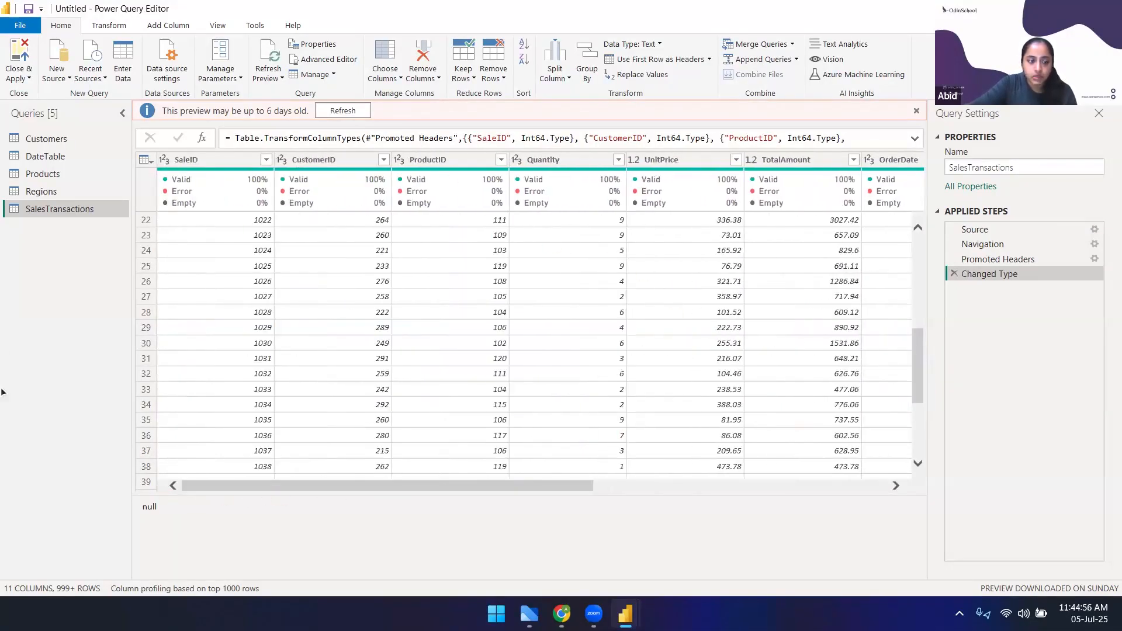
# Open the Regions query, refresh its preview and show the data preview display options
pyautogui.click(41, 191)
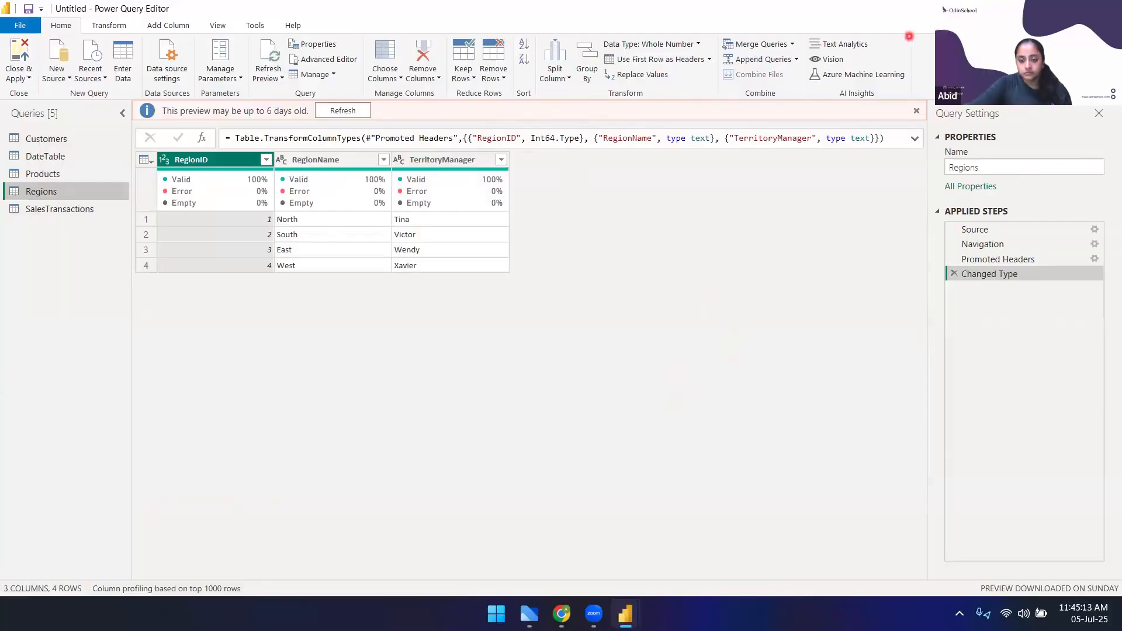
pyautogui.click(350, 112)
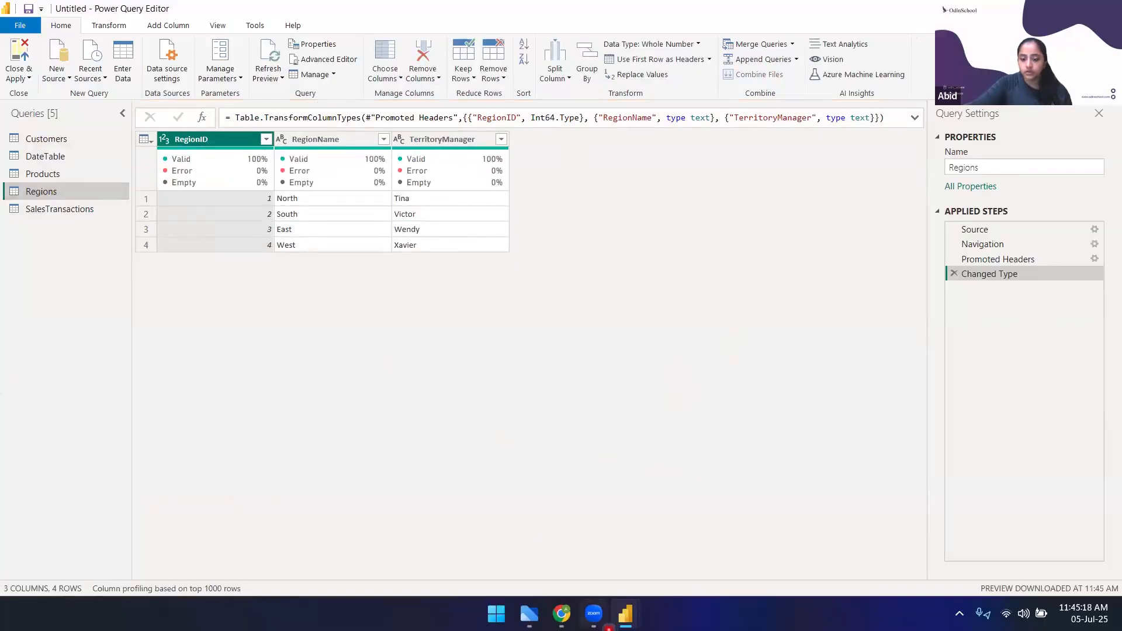
pyautogui.moveTo(568, 615)
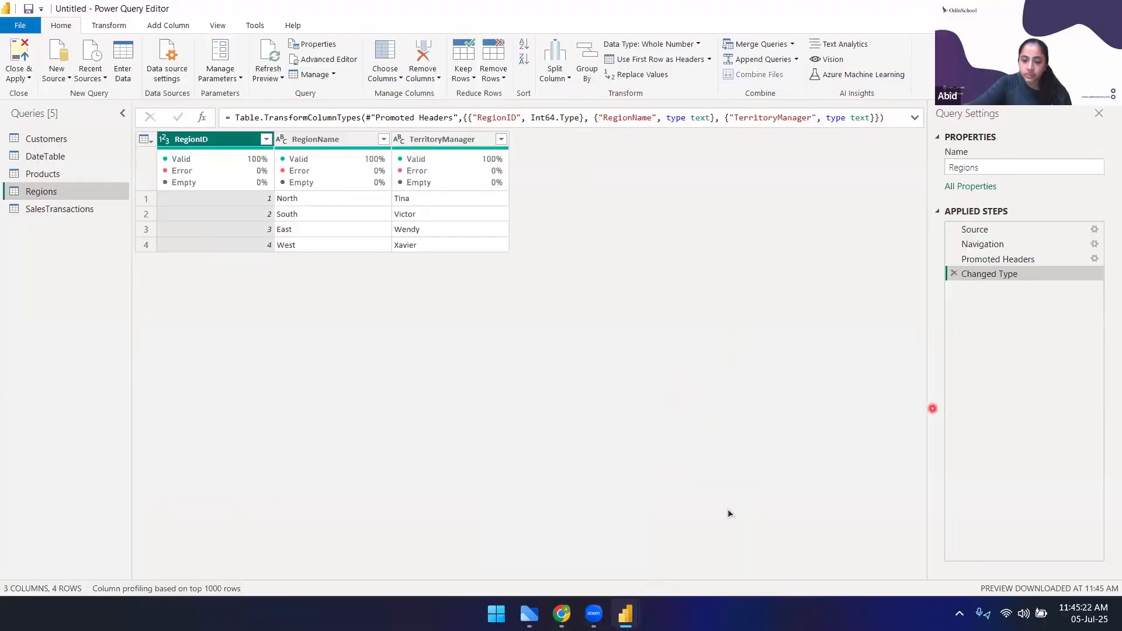
pyautogui.click(221, 25)
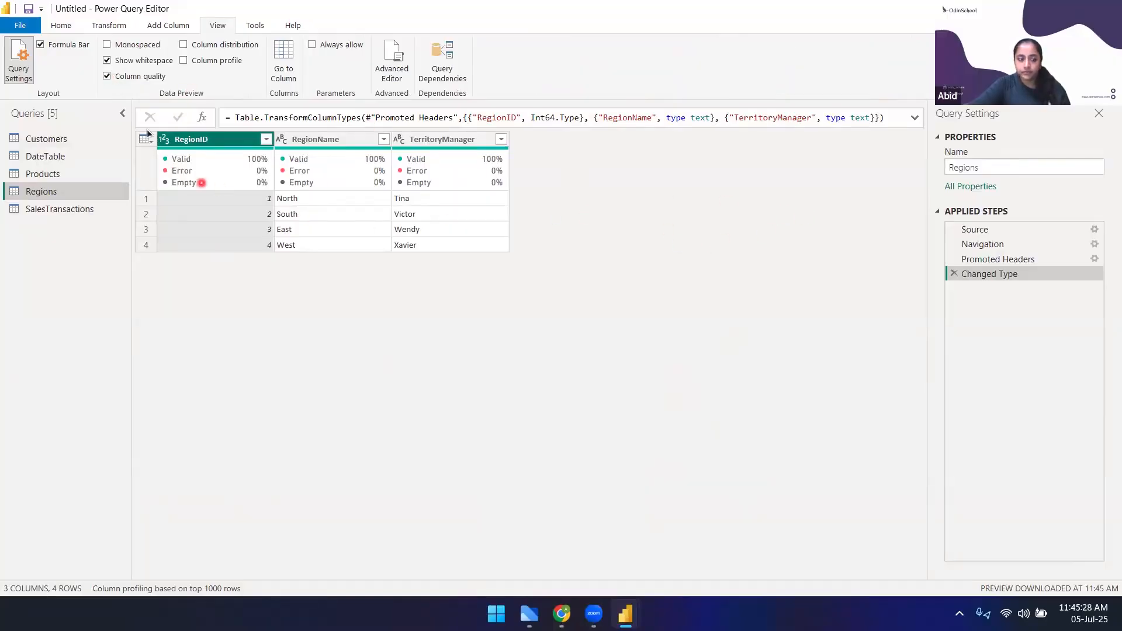
pyautogui.click(119, 77)
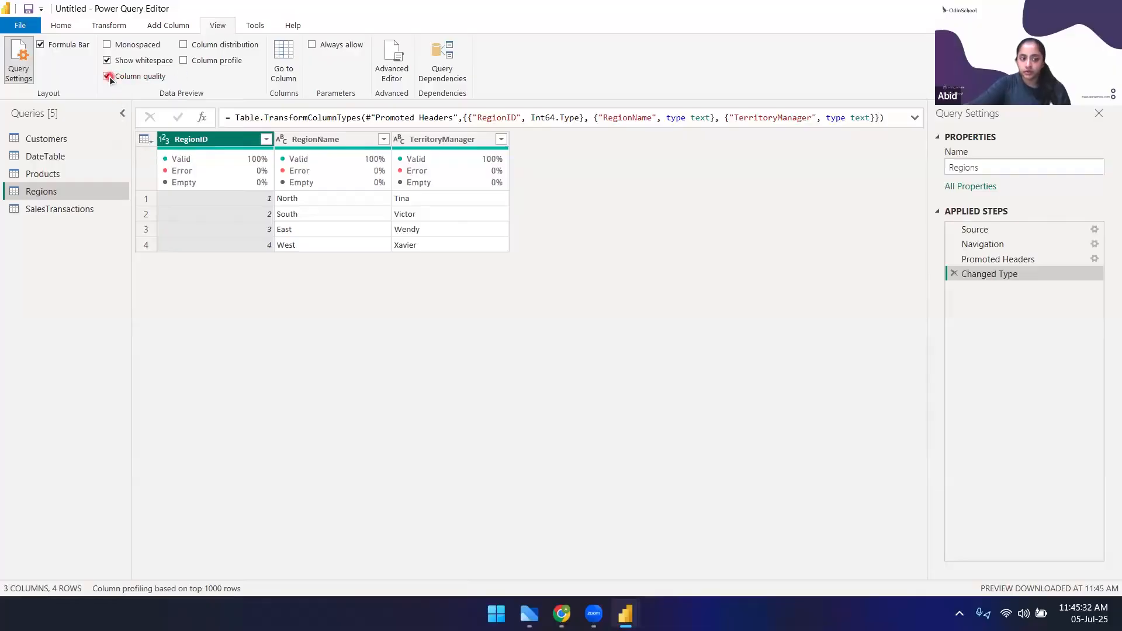
pyautogui.click(216, 24)
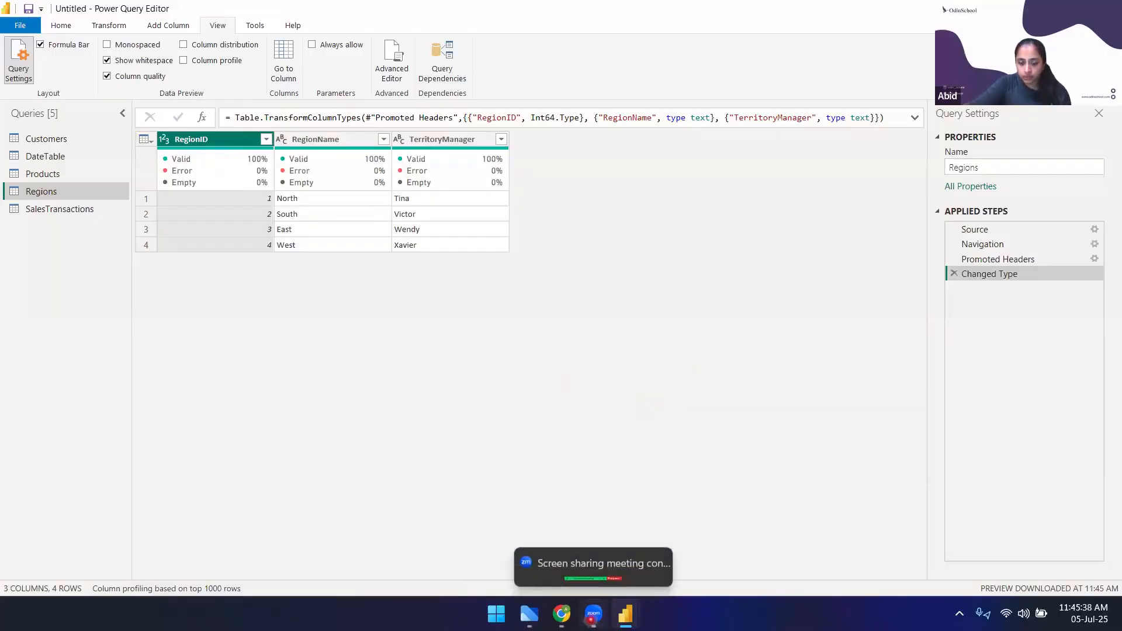
pyautogui.click(592, 615)
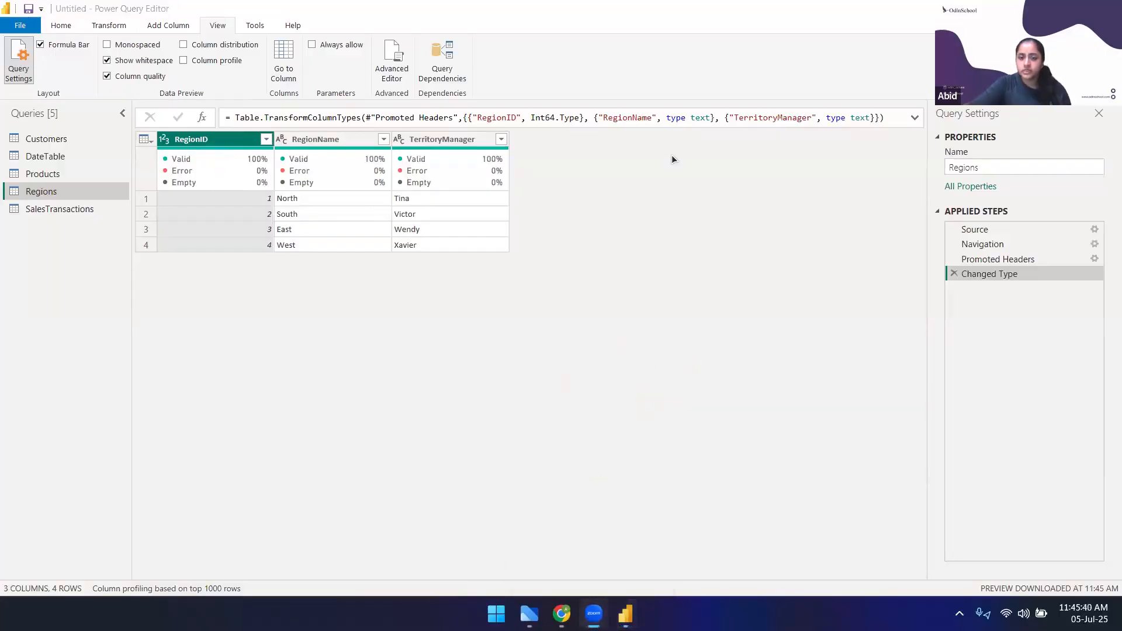
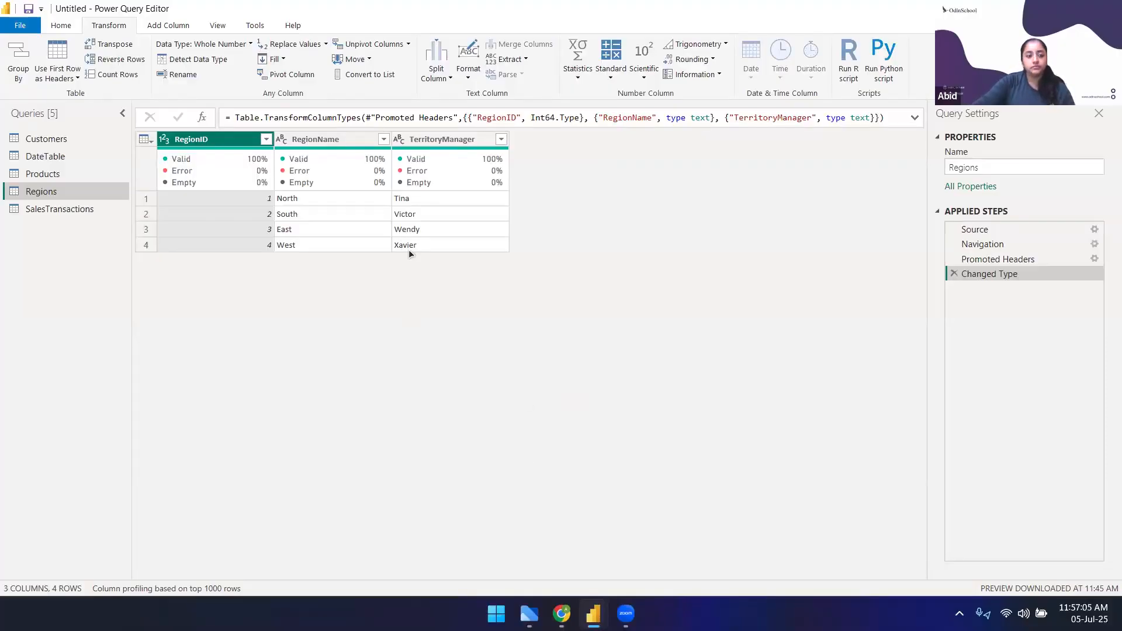
# Open the Customers query and switch its Column quality display off and back on to compare the preview
pyautogui.click(46, 141)
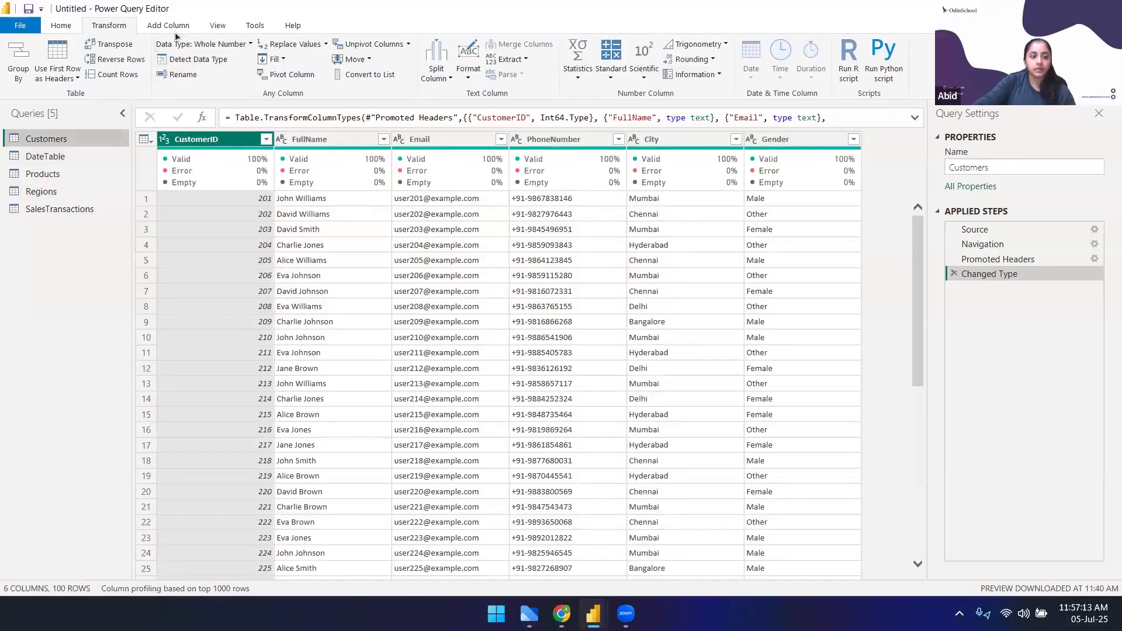
pyautogui.click(219, 26)
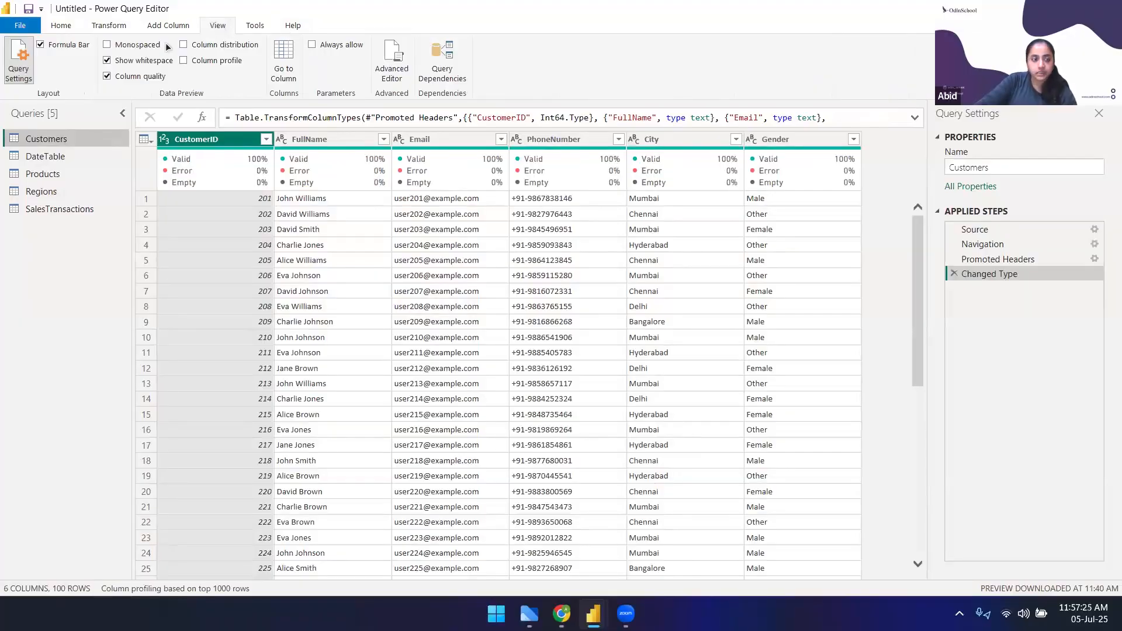
pyautogui.click(107, 77)
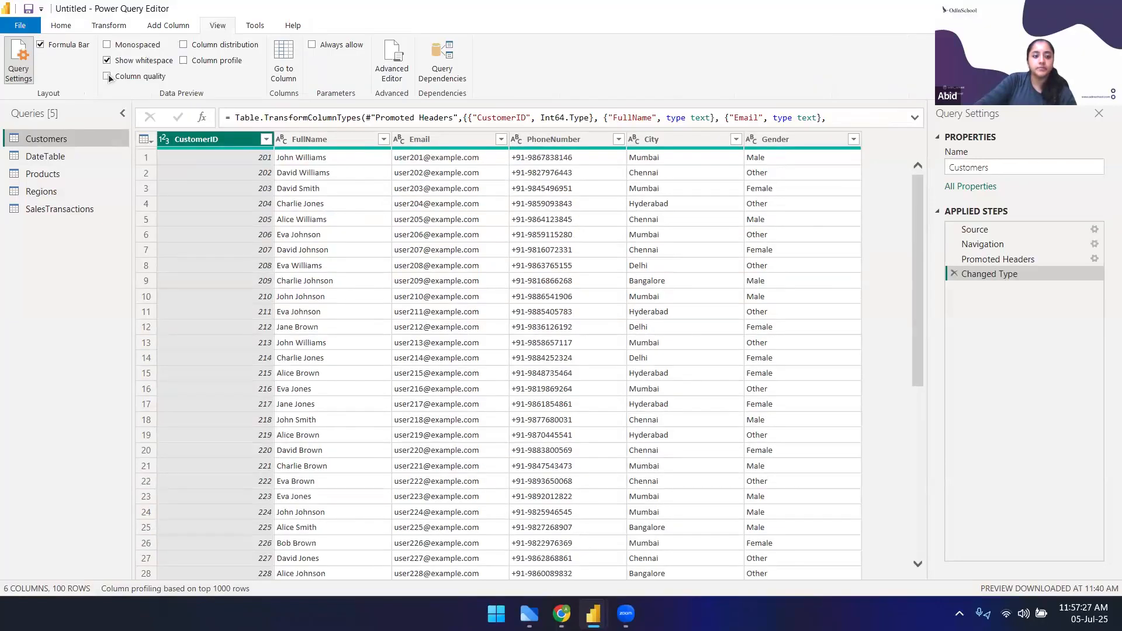
pyautogui.click(107, 76)
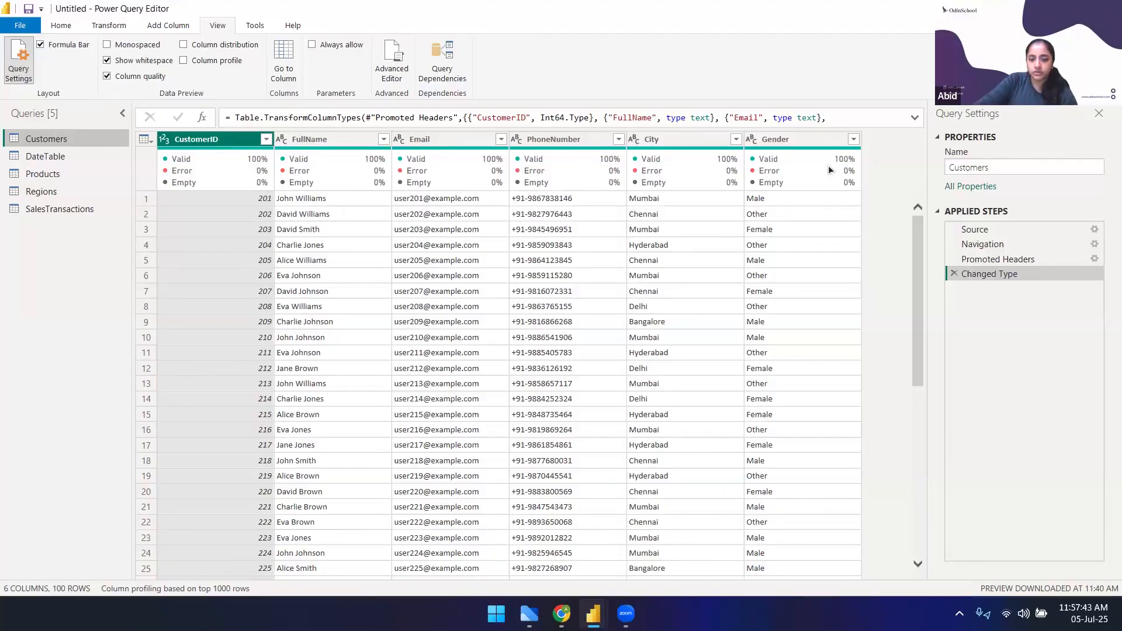
# Look through the DateTable and Products queries and return to the Customers query
pyautogui.click(67, 27)
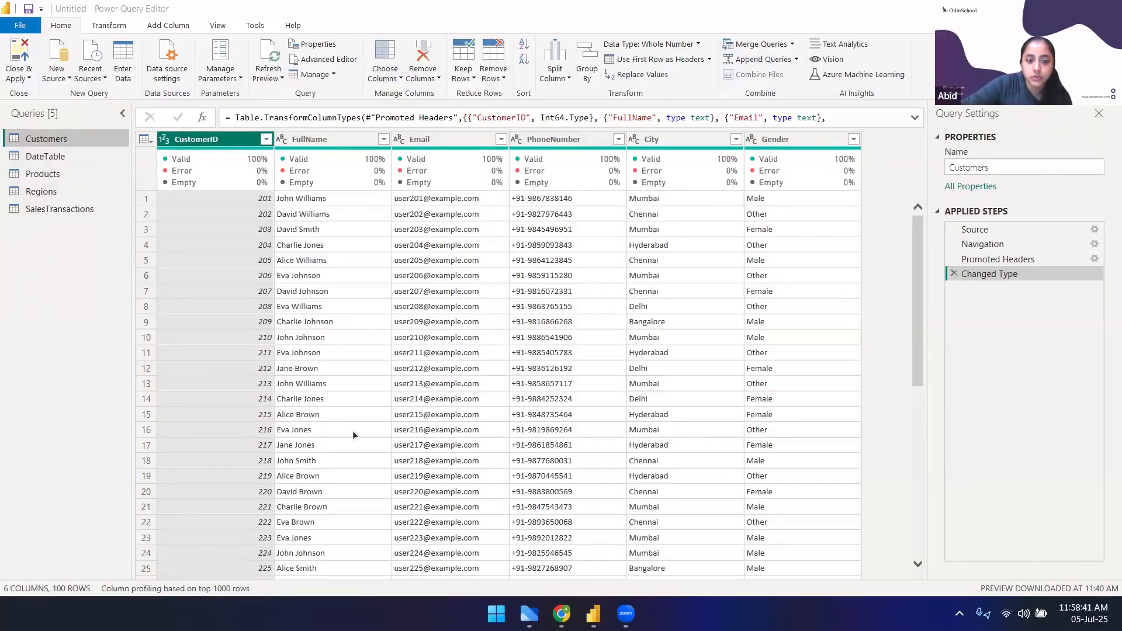
pyautogui.click(45, 157)
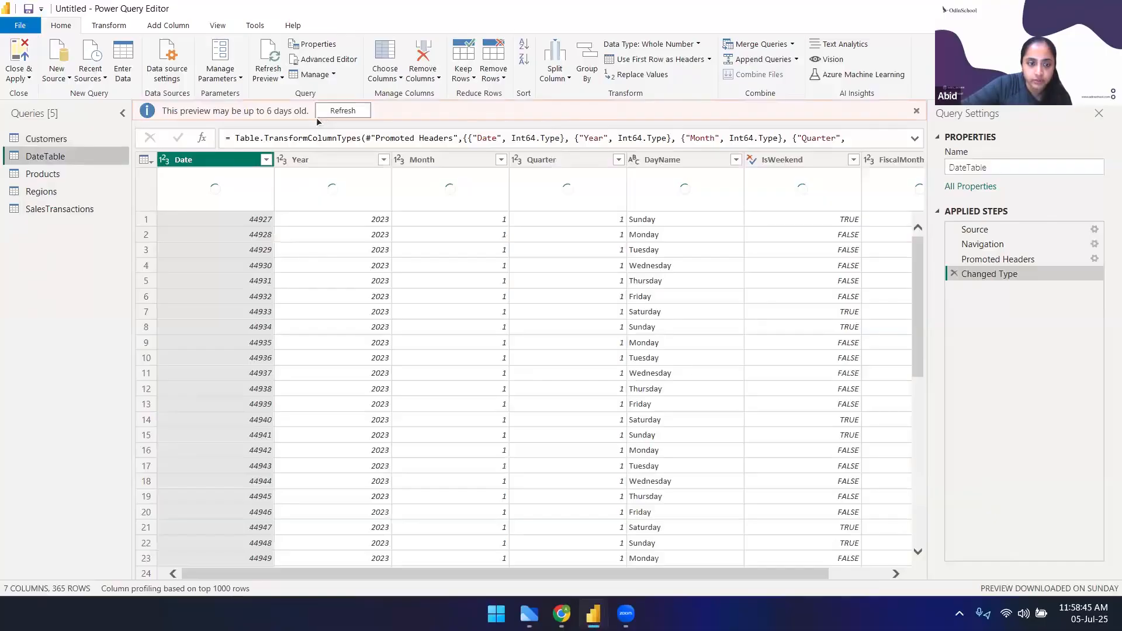
pyautogui.click(68, 174)
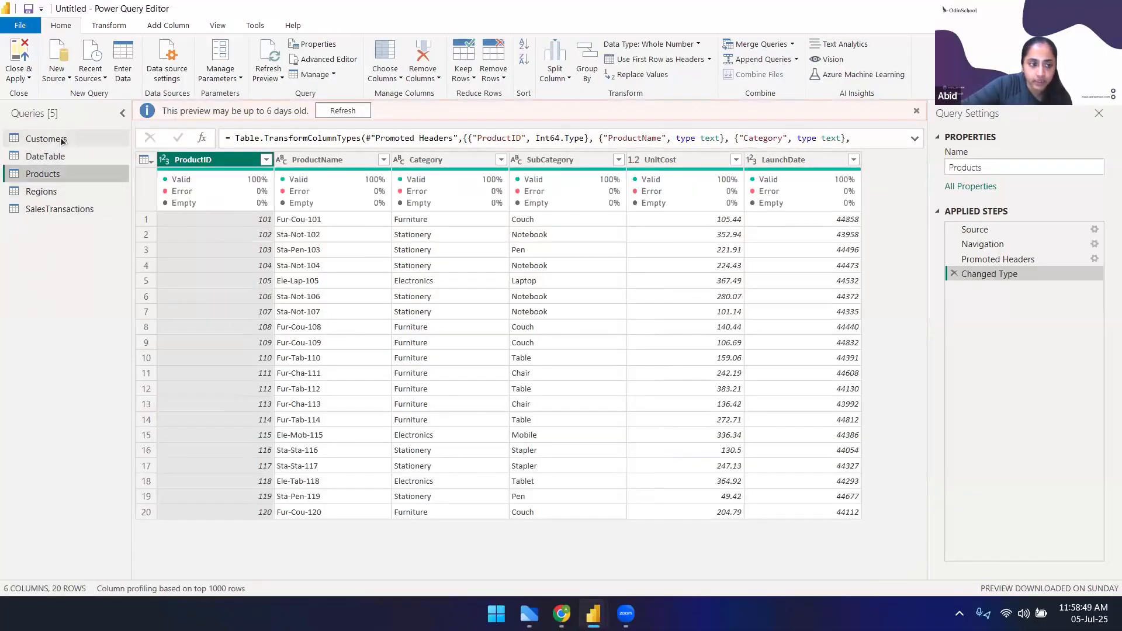
pyautogui.click(62, 141)
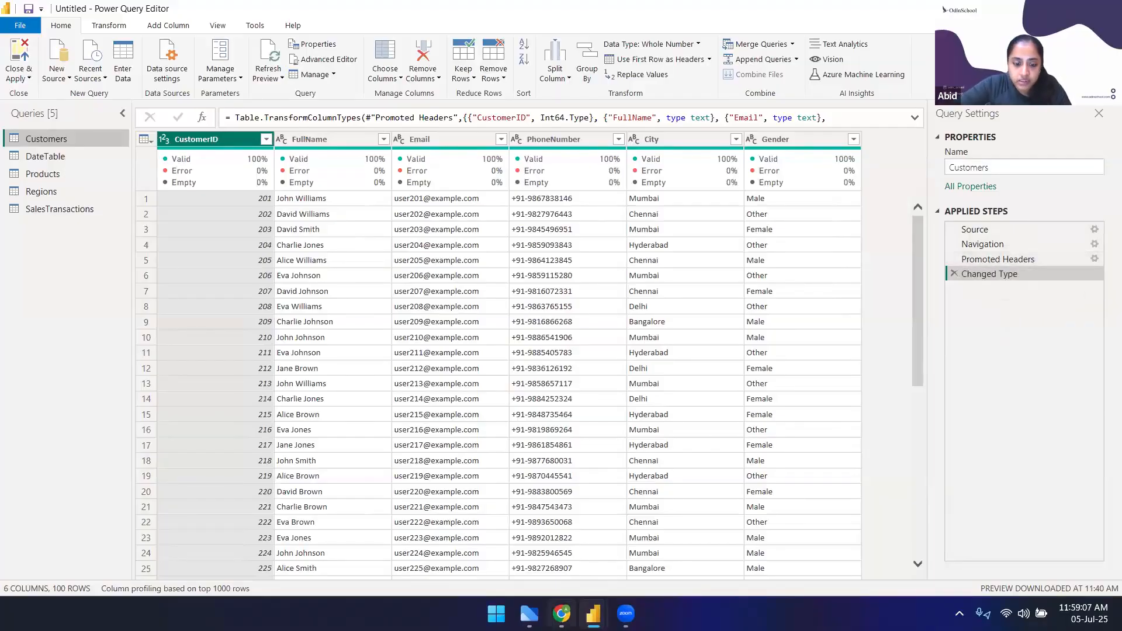
pyautogui.click(496, 613)
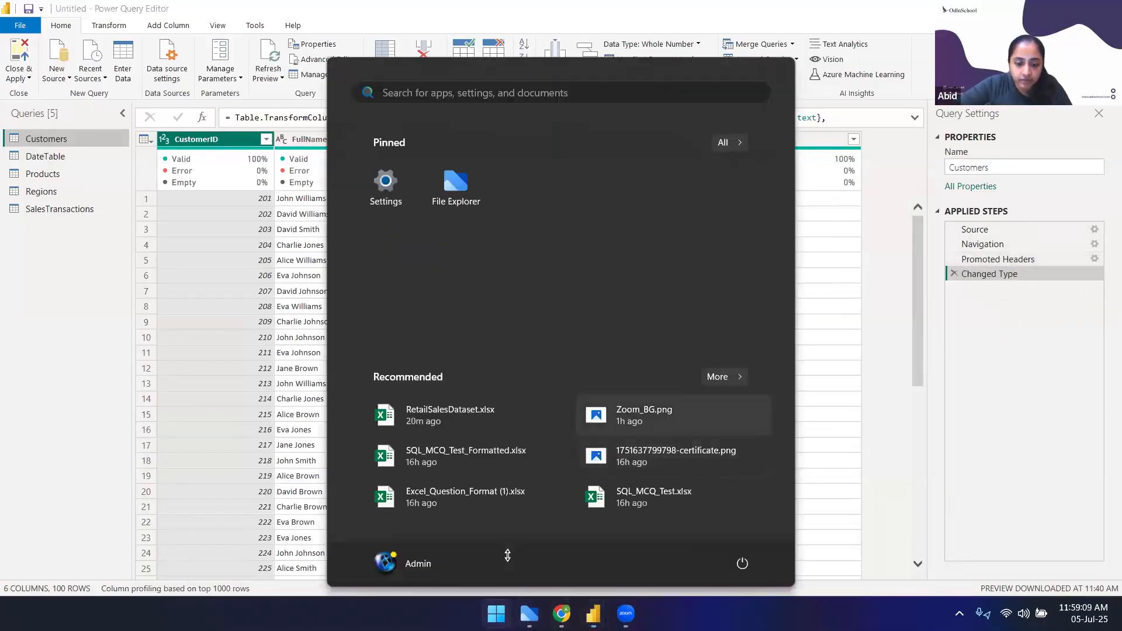
pyautogui.click(642, 415)
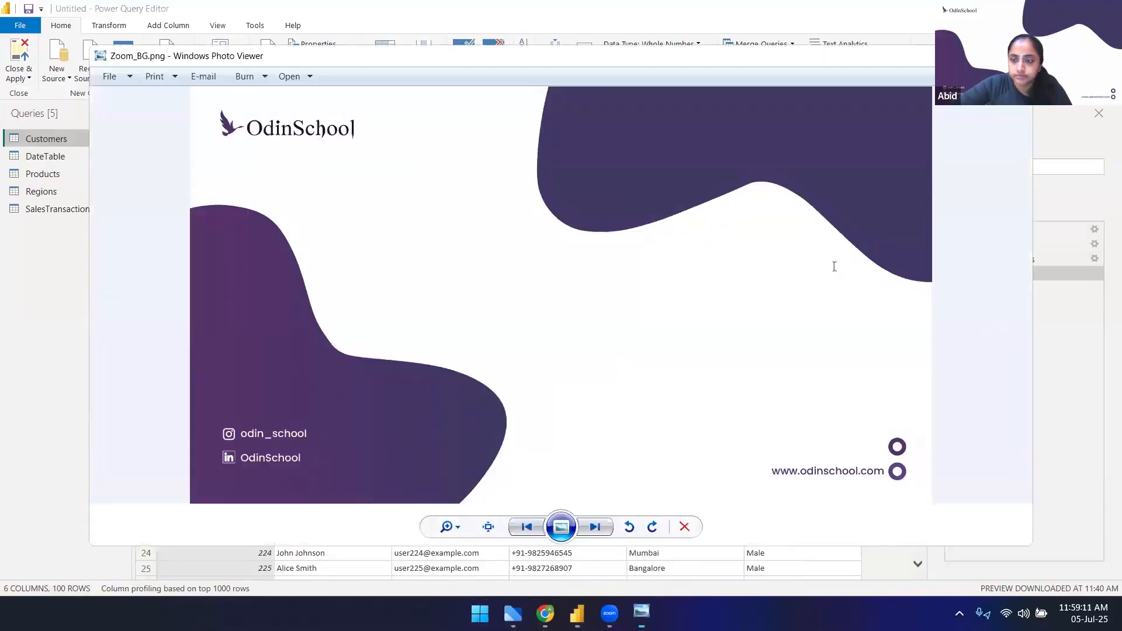
pyautogui.hotkey('alt', 'F4')
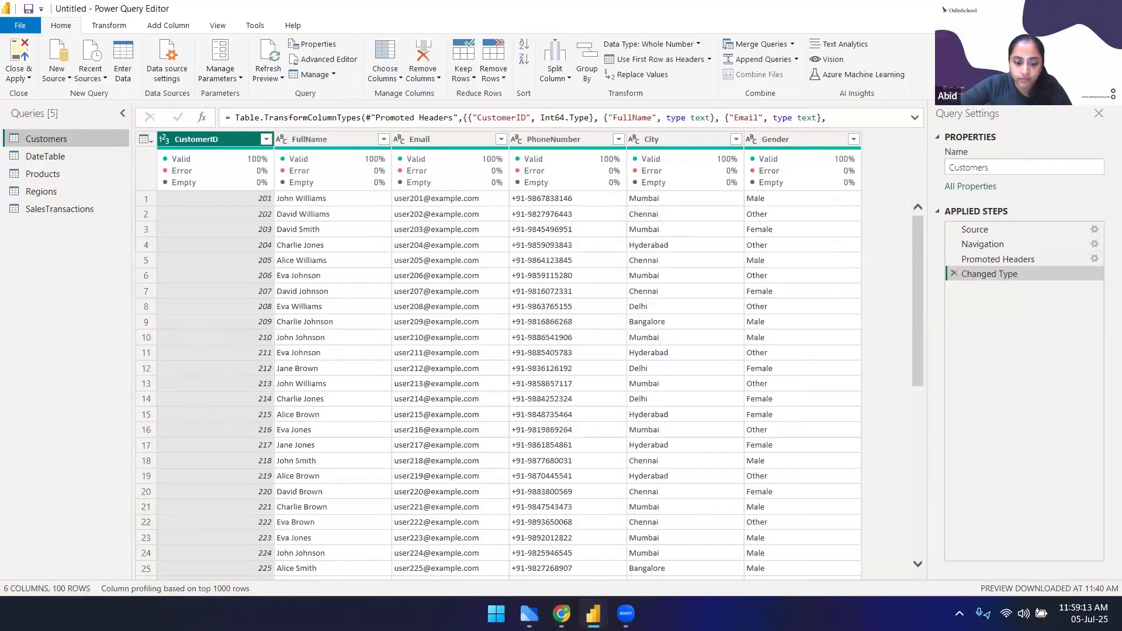
# Open RetailSalesDataset.xlsx in Excel and examine the column headers in row 1 of the SalesTransactions sheet
pyautogui.click(494, 613)
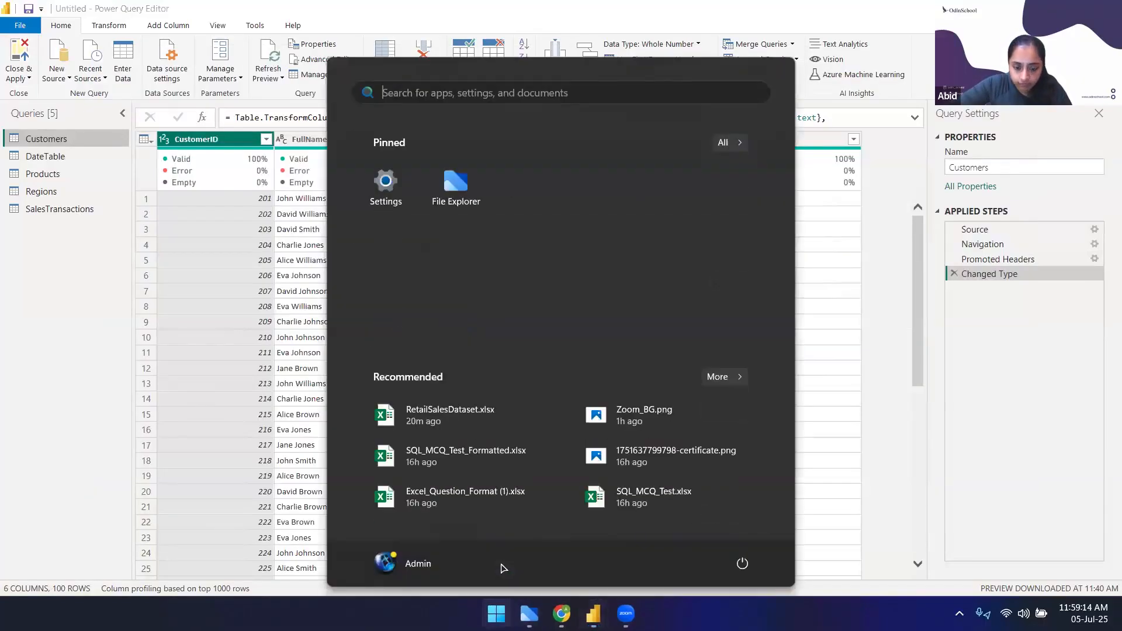
pyautogui.click(459, 428)
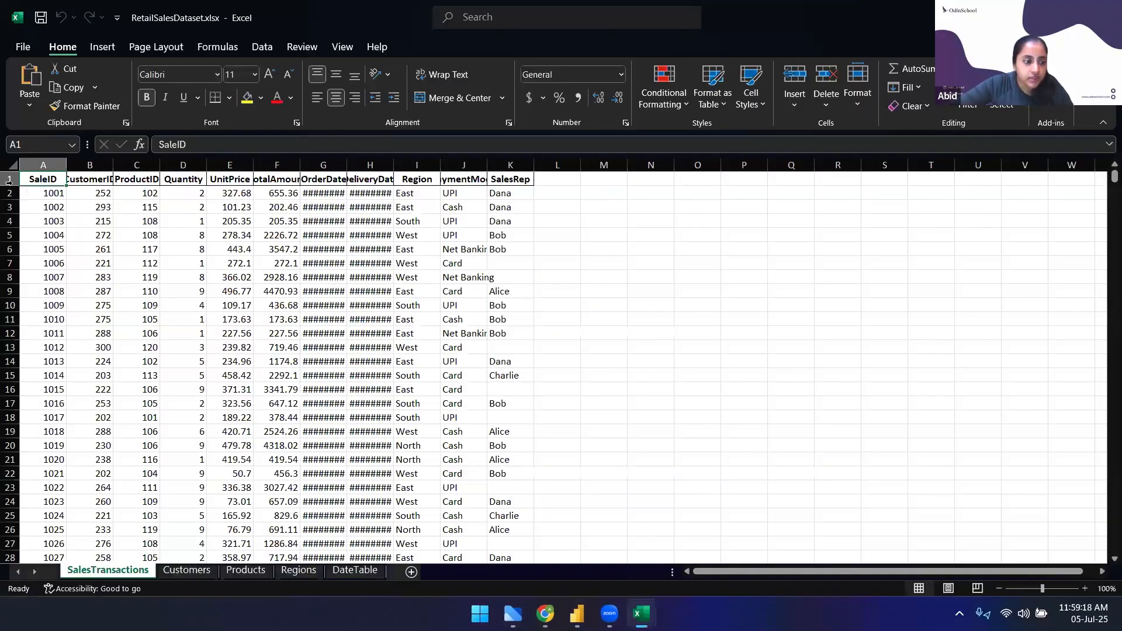
pyautogui.click(9, 178)
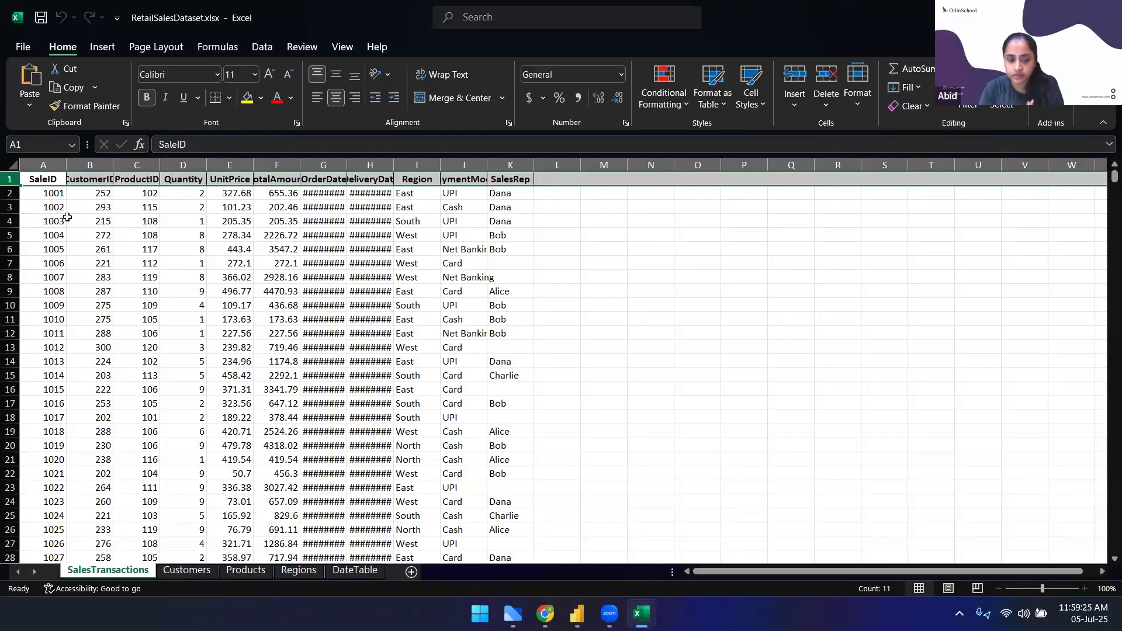
pyautogui.click(102, 236)
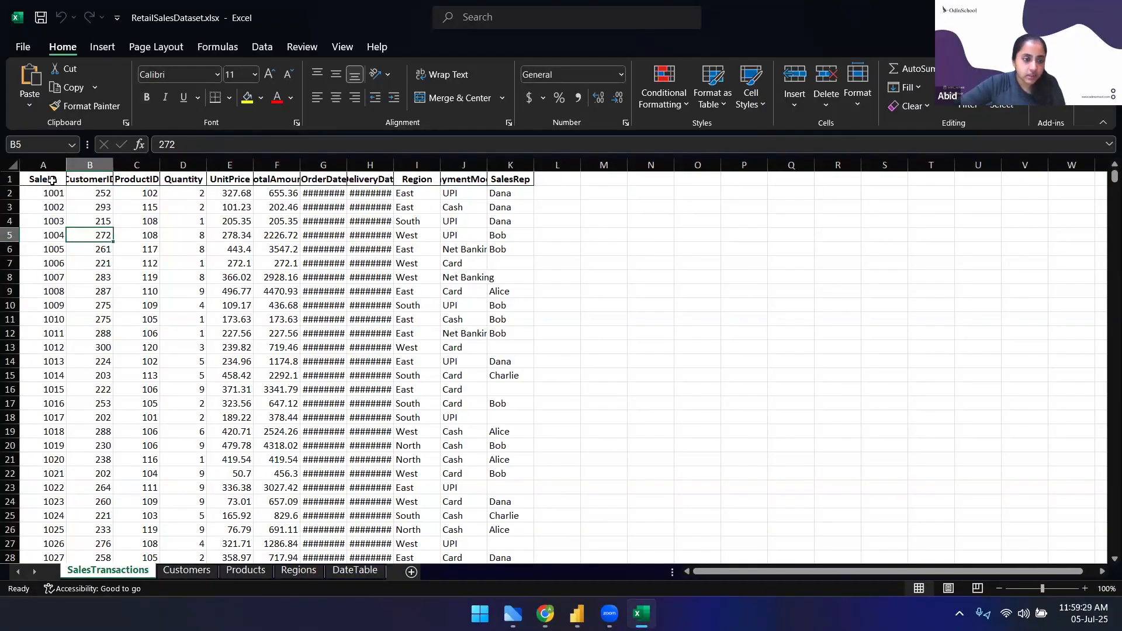
pyautogui.moveTo(499, 179); pyautogui.dragTo(35, 178)
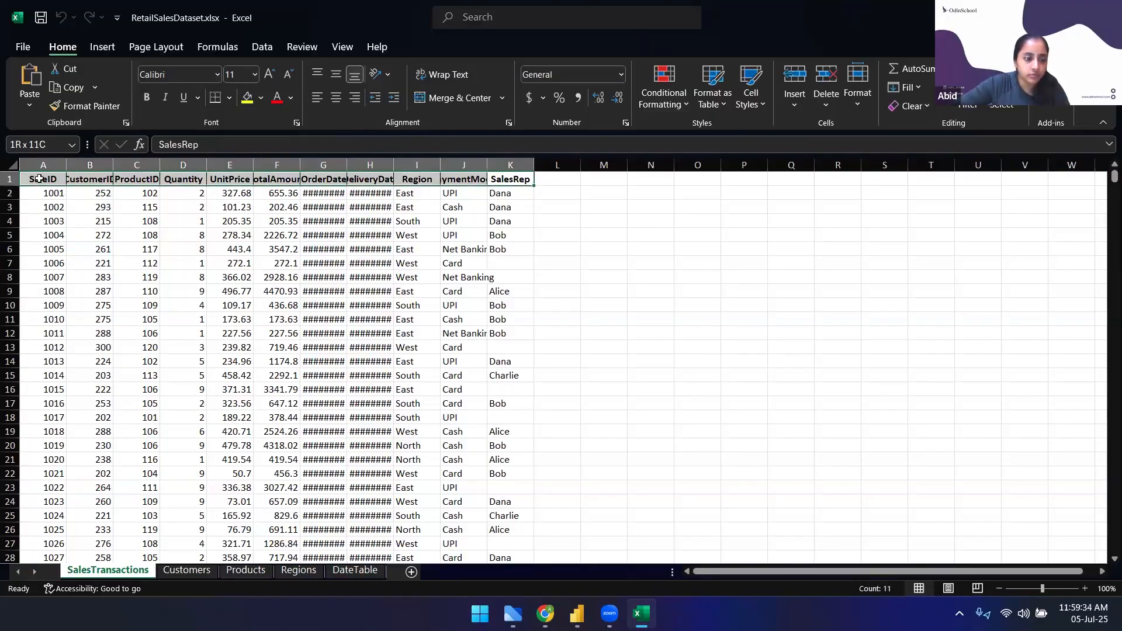
# Widen the PaymentMode and SalesRep columns of the SalesTransactions sheet and make the header row bold
pyautogui.click(234, 272)
pyautogui.moveTo(533, 166); pyautogui.dragTo(588, 165)
pyautogui.moveTo(488, 166); pyautogui.dragTo(526, 165)
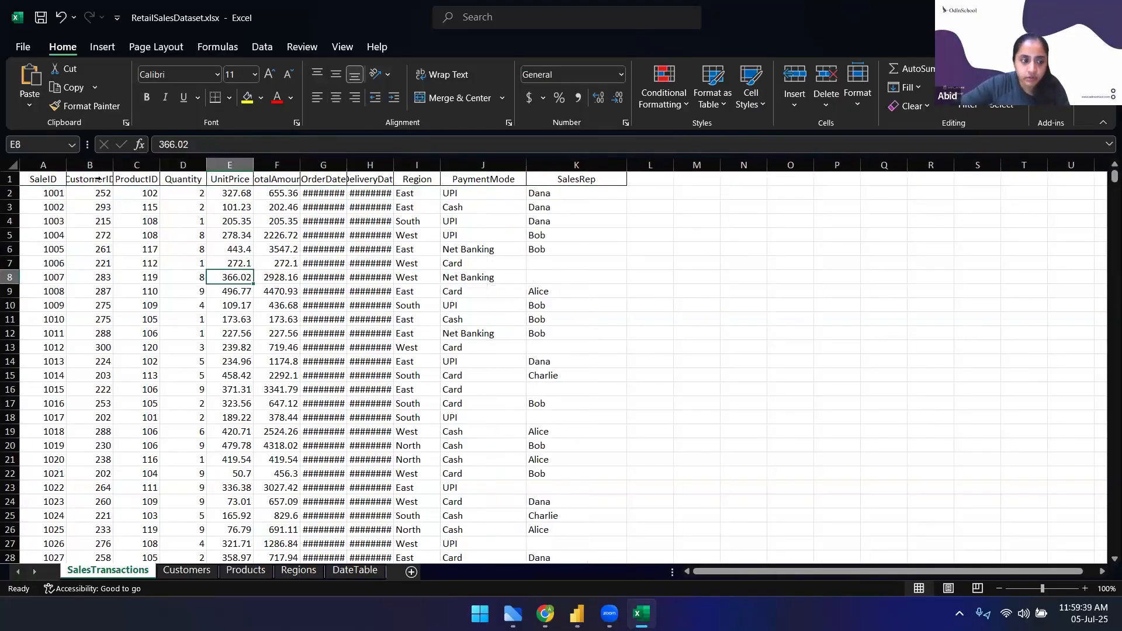
pyautogui.click(9, 179)
pyautogui.hotkey('ctrl', 'b')
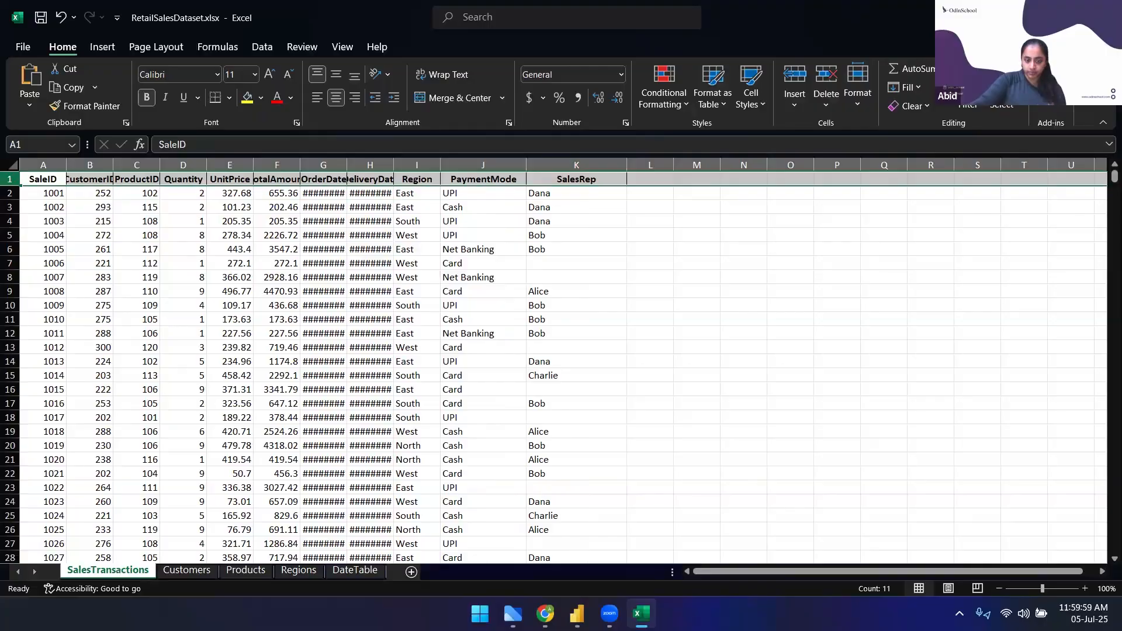
# Leave Excel, relaunch Power BI Desktop and start a blank report
pyautogui.click(1038, 14)
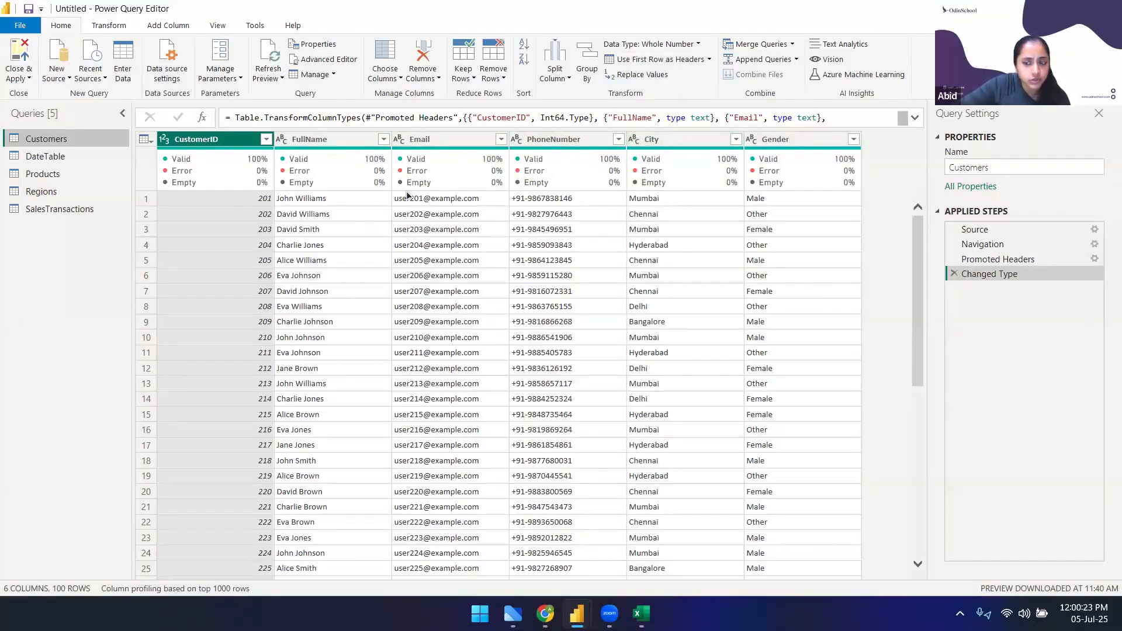
pyautogui.hotkey('alt', 'Tab')
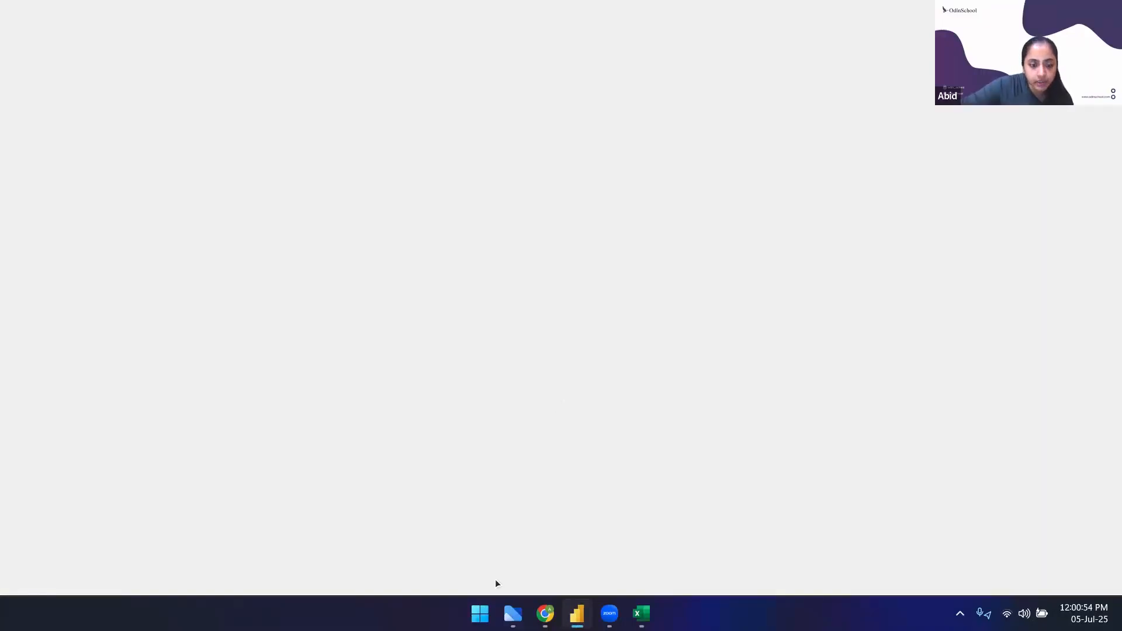
pyautogui.press('super')
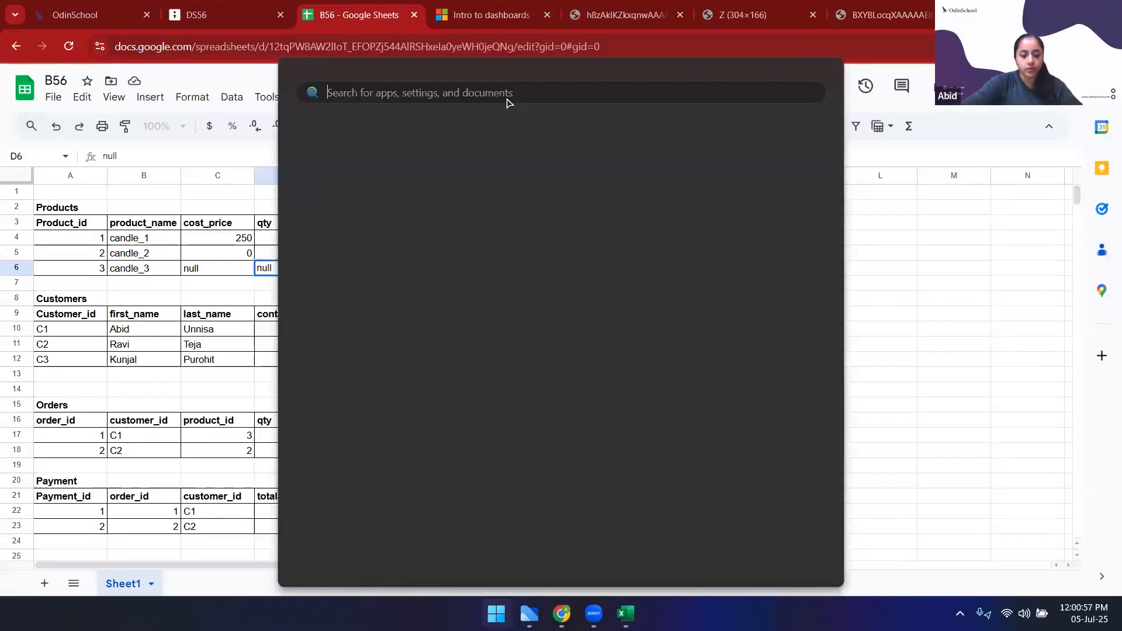
pyautogui.write('power')
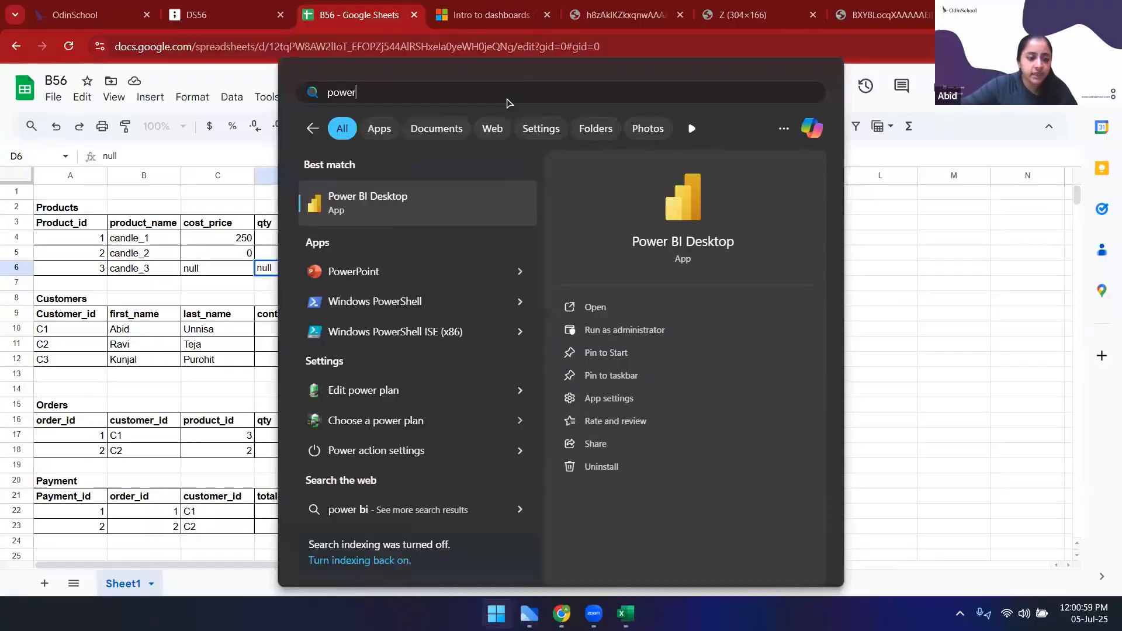
pyautogui.press('Escape')
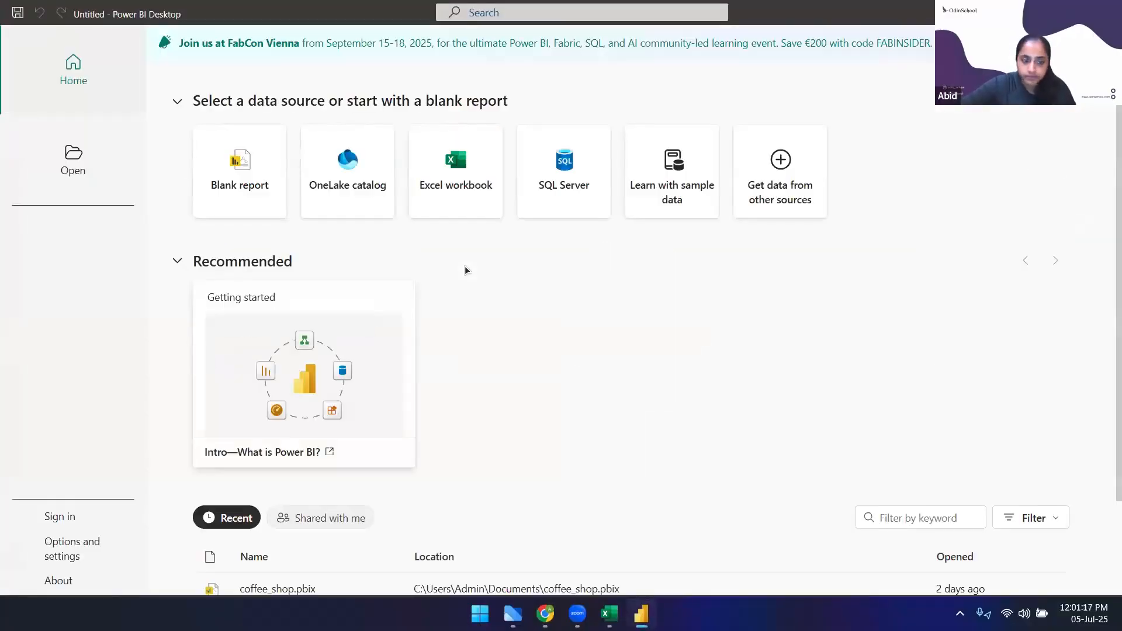
pyautogui.click(245, 186)
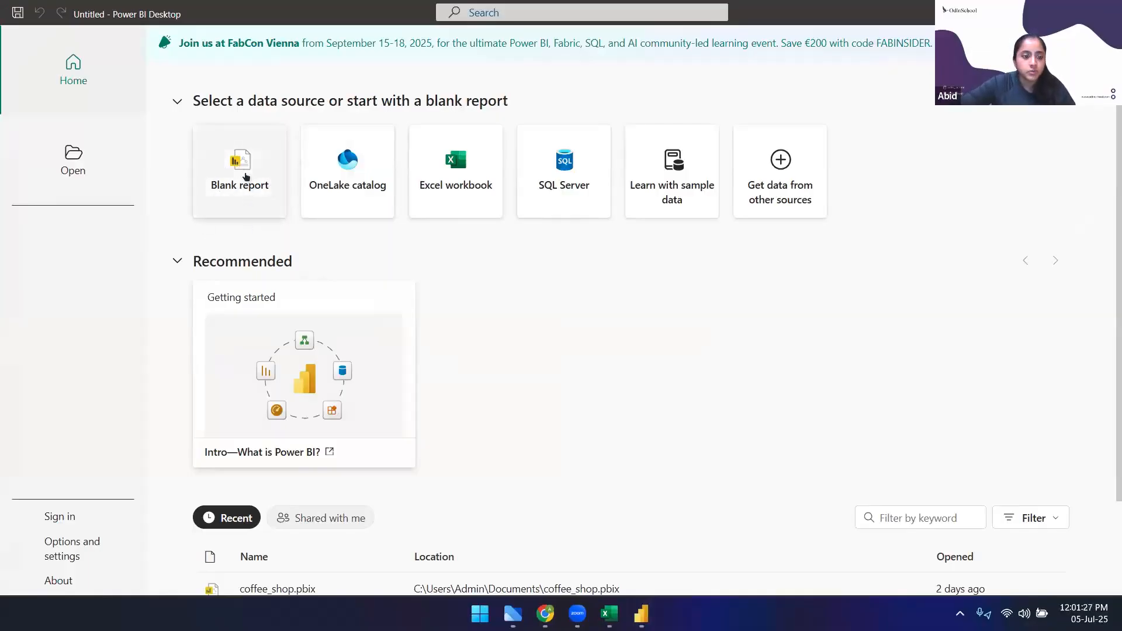
pyautogui.click(240, 174)
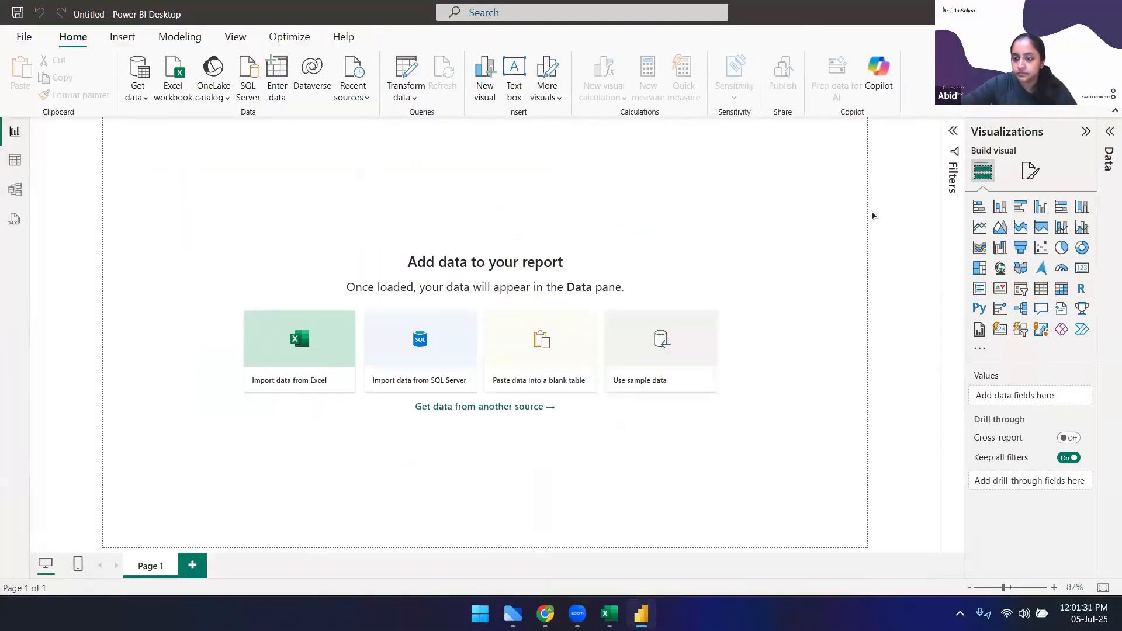
# Get data from the Excel workbook RetailSalesDataset.xlsx
pyautogui.click(151, 104)
pyautogui.click(152, 146)
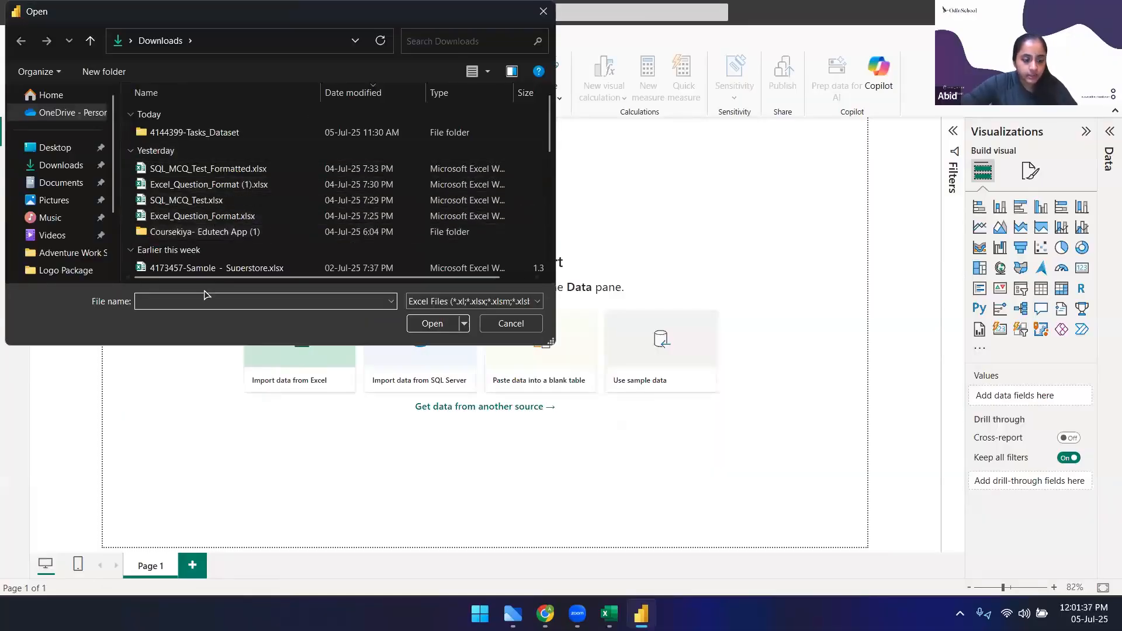
pyautogui.click(203, 296)
pyautogui.write('R')
pyautogui.press('Down')
pyautogui.press('Down')
pyautogui.press('Down')
pyautogui.press('Down')
pyautogui.press('Down')
pyautogui.press('Escape')
pyautogui.press('Escape')
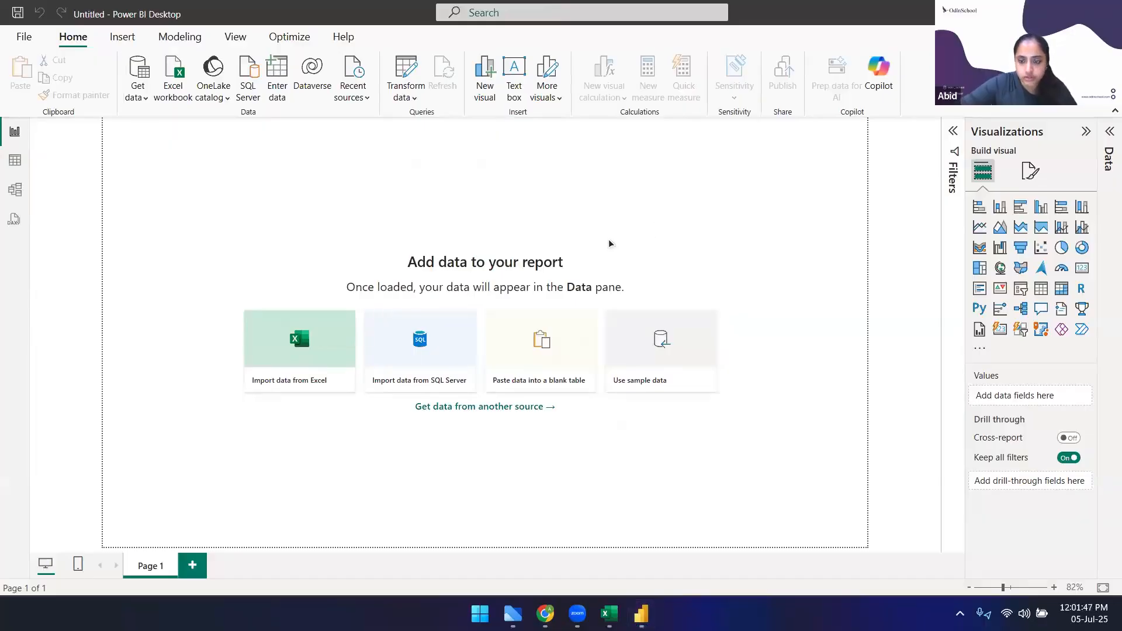
# Select the Customers, DateTable, Products, Regions and SalesTransactions tables and open them in Power Query Editor for transformation
pyautogui.click(284, 165)
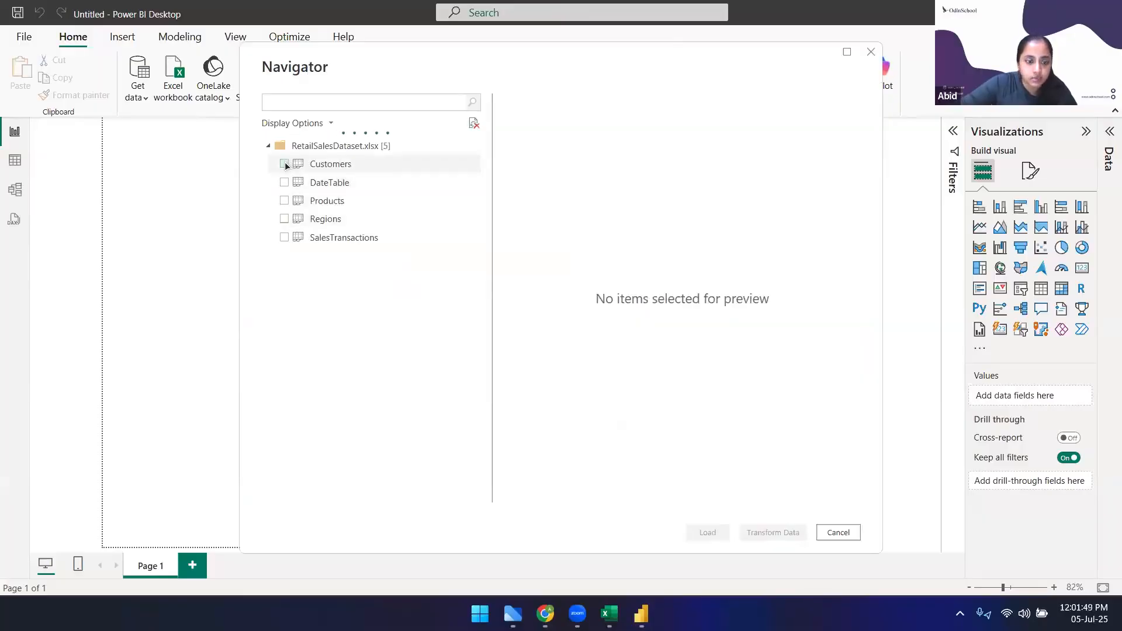
pyautogui.click(284, 183)
pyautogui.click(283, 201)
pyautogui.click(284, 220)
pyautogui.click(284, 238)
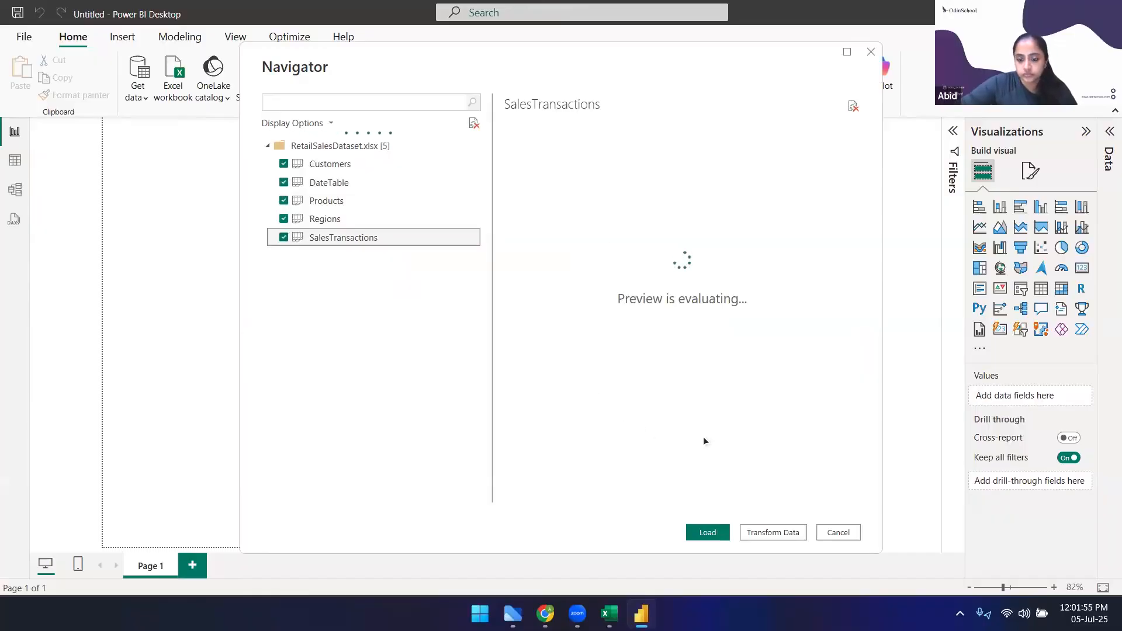
pyautogui.click(773, 531)
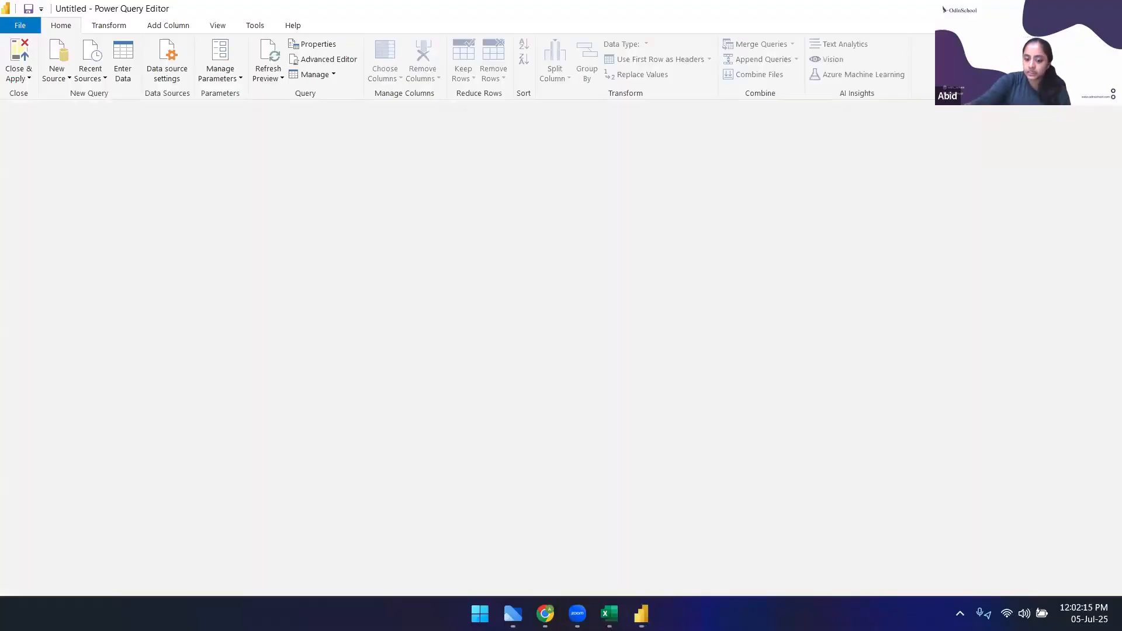
pyautogui.moveTo(639, 614)
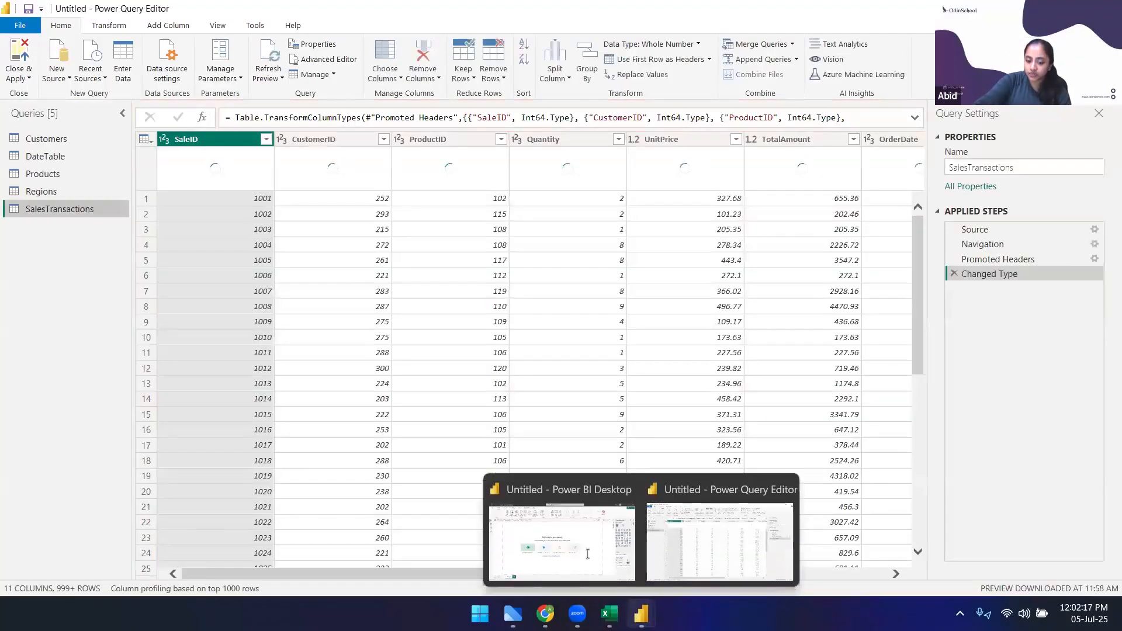
# Compare the Power BI Desktop report window with the Power Query Editor window, ending in Power Query Editor
pyautogui.click(562, 538)
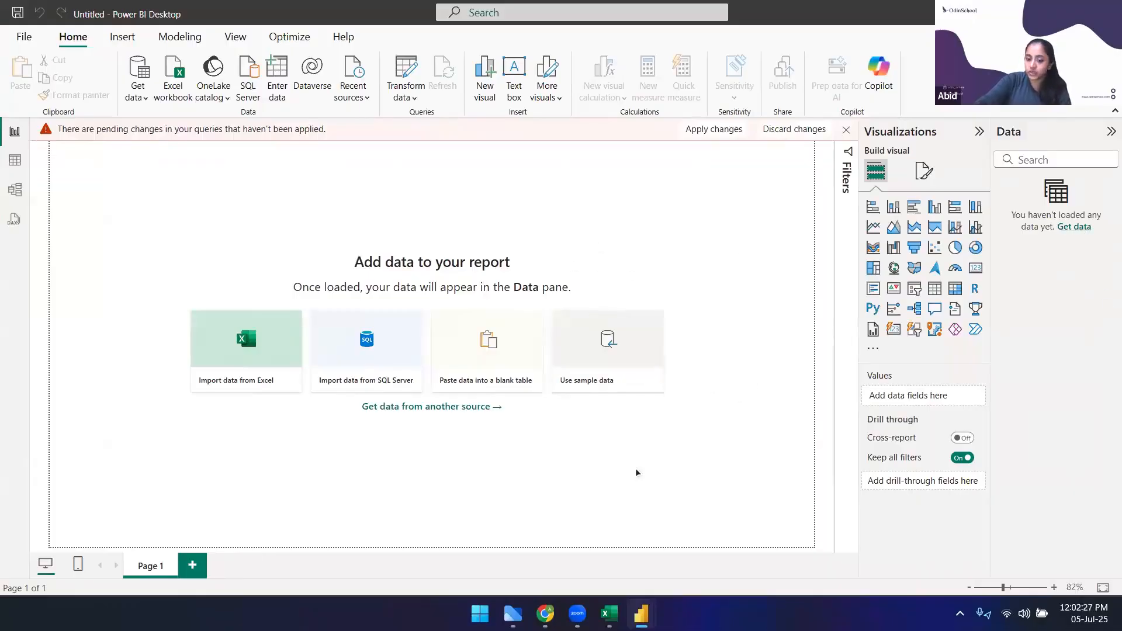
pyautogui.moveTo(642, 612)
pyautogui.click(718, 549)
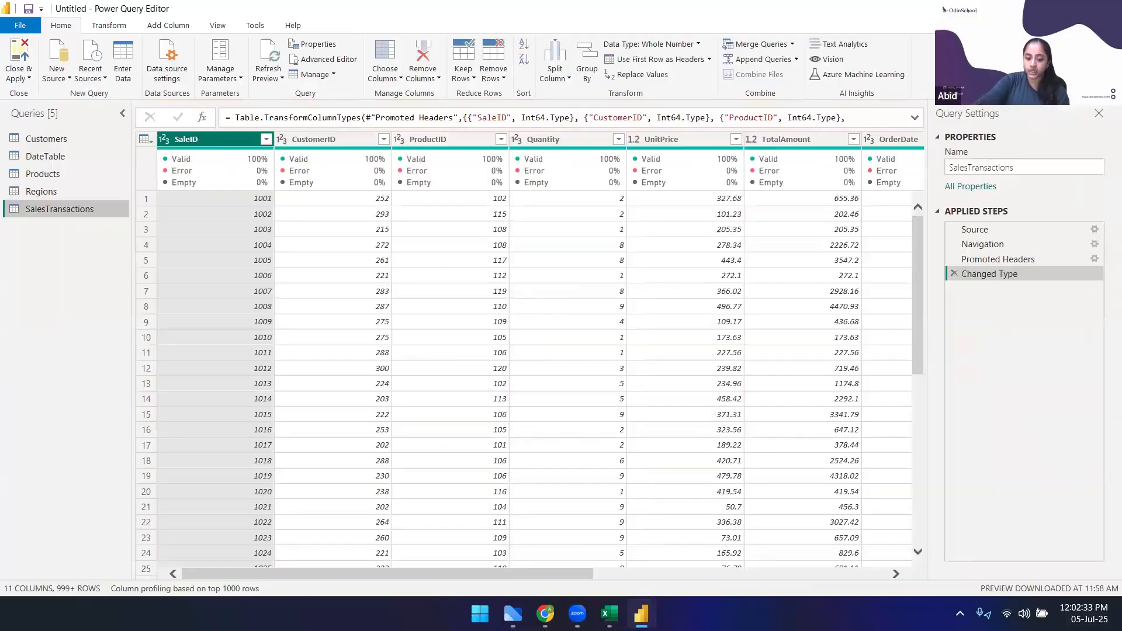
pyautogui.moveTo(641, 612)
pyautogui.click(590, 542)
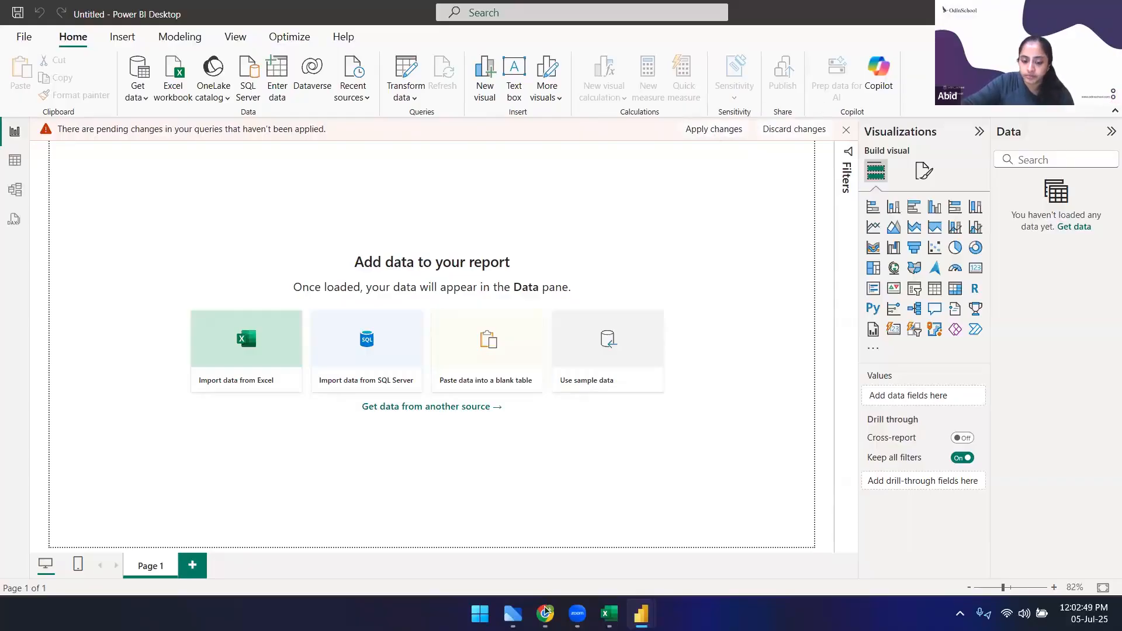
pyautogui.moveTo(641, 613)
pyautogui.click(692, 530)
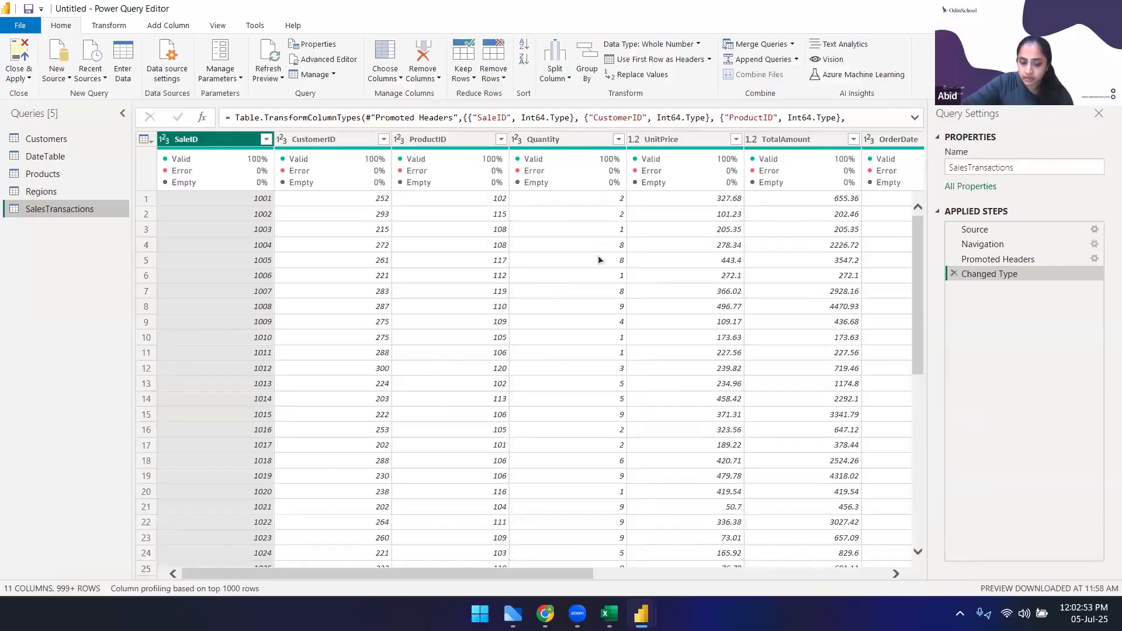
# Switch to RetailSalesDataset.xlsx in Excel and examine the SalesTransactions headers and the Region, PaymentMode and SalesRep columns
pyautogui.click(613, 609)
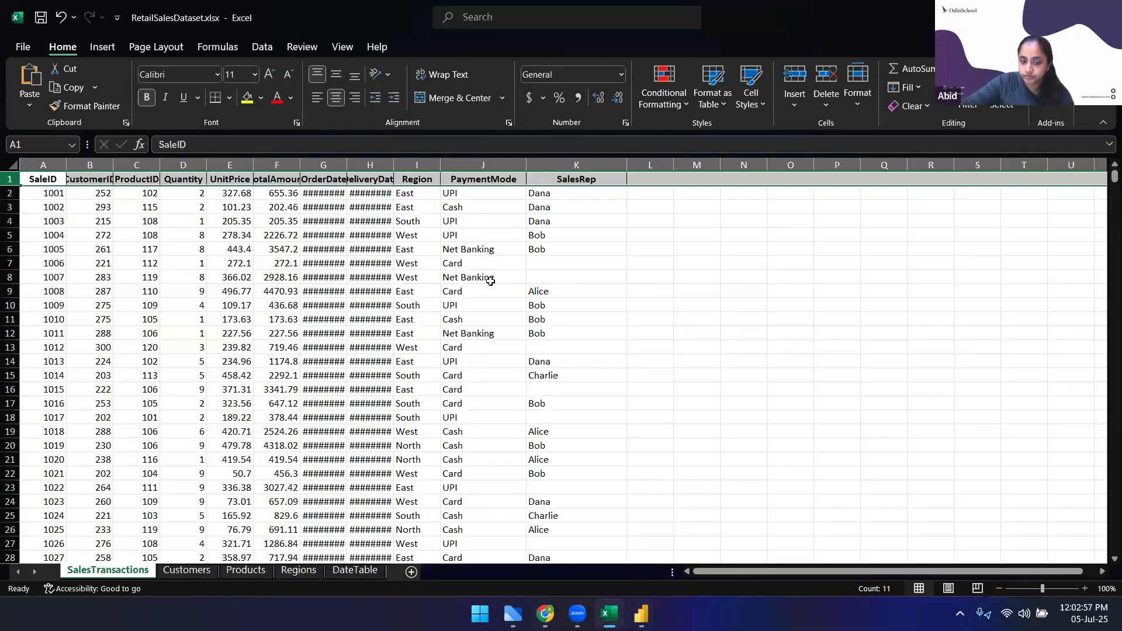
pyautogui.click(491, 277)
pyautogui.moveTo(561, 180); pyautogui.dragTo(421, 192)
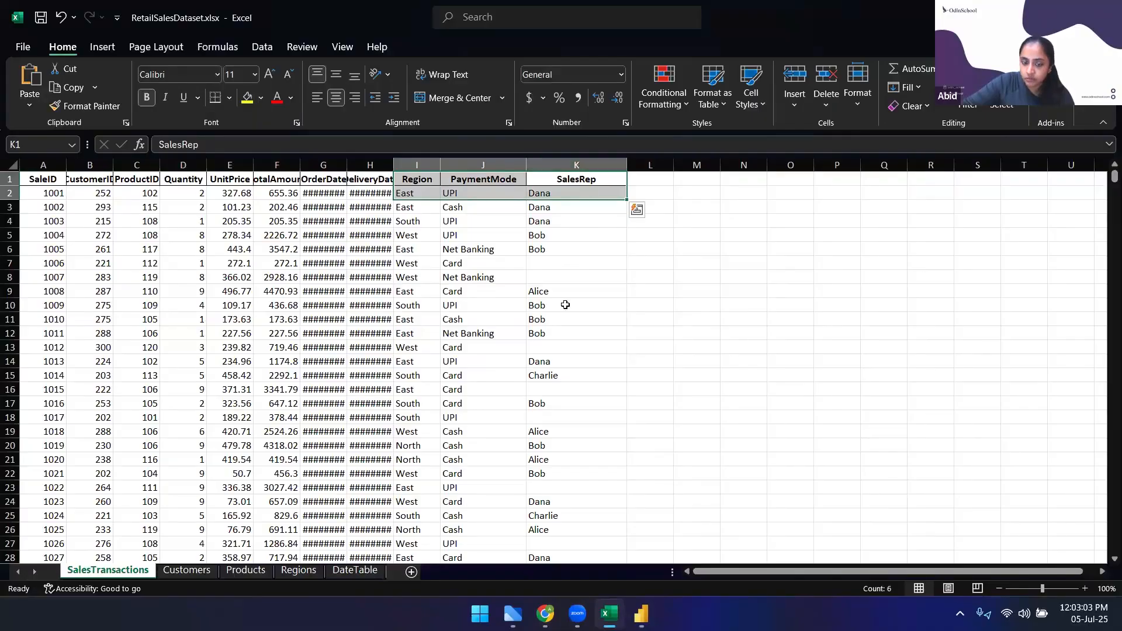
pyautogui.click(565, 304)
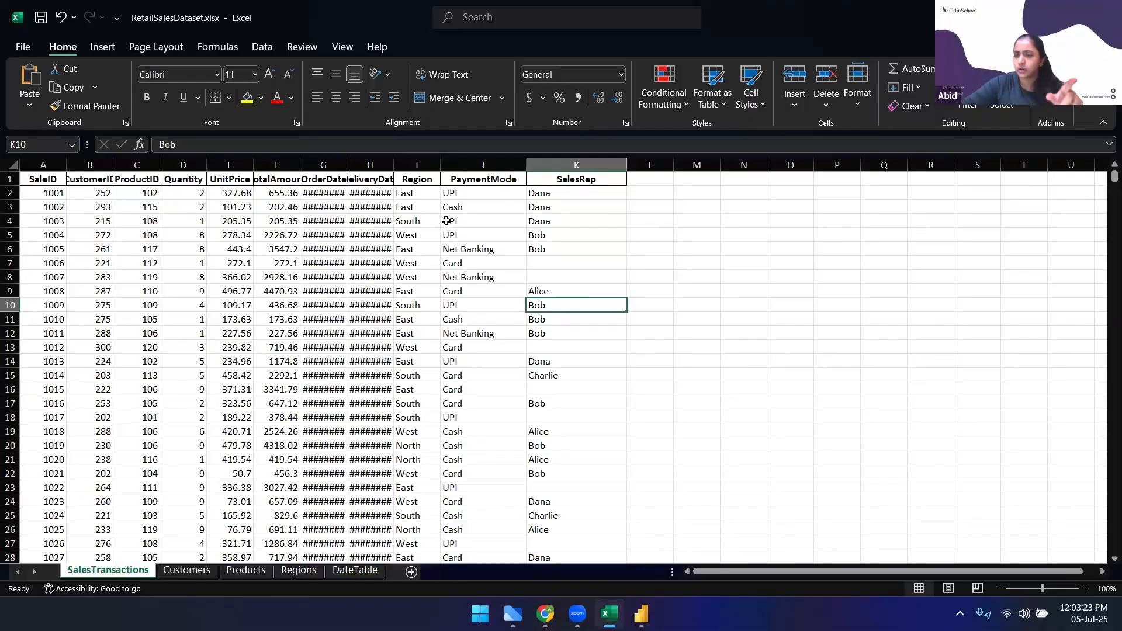
pyautogui.hotkey('alt', 'Tab')
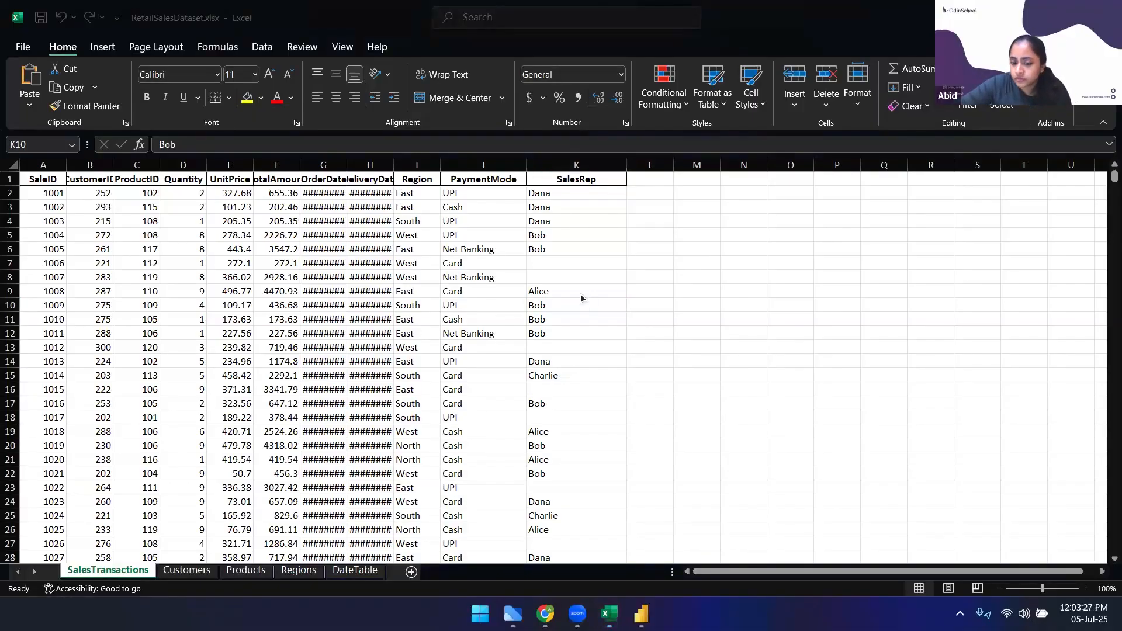
pyautogui.hotkey('alt', 'Tab')
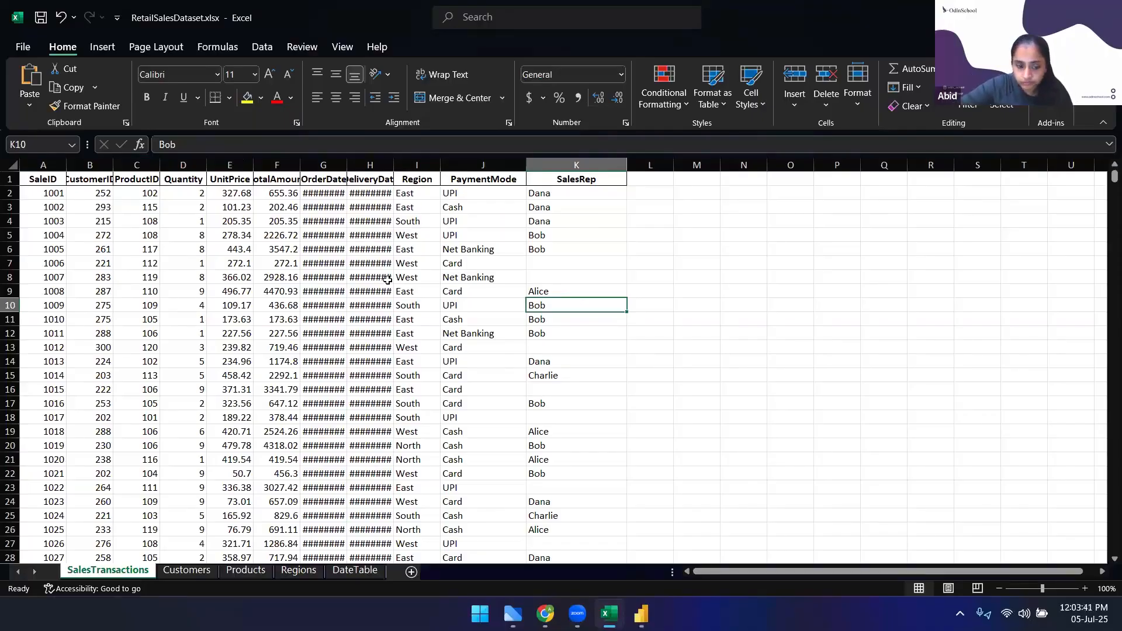
# Look through the workbook's Customers, Products, Regions and DateTable sheets
pyautogui.click(184, 571)
pyautogui.click(243, 575)
pyautogui.click(294, 575)
pyautogui.click(352, 575)
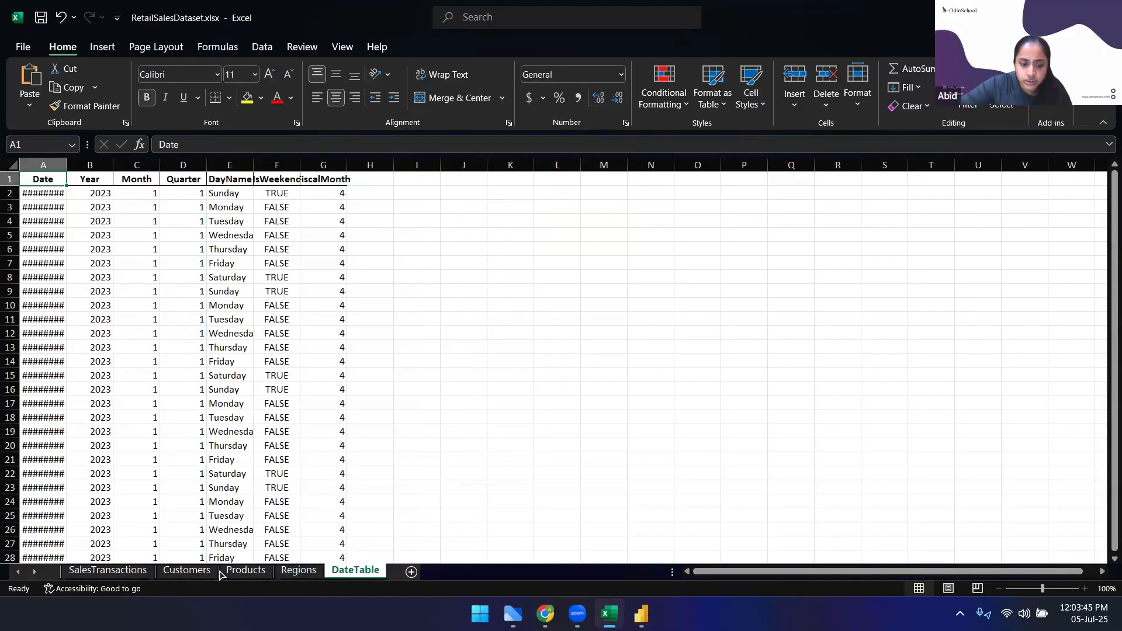
pyautogui.click(108, 570)
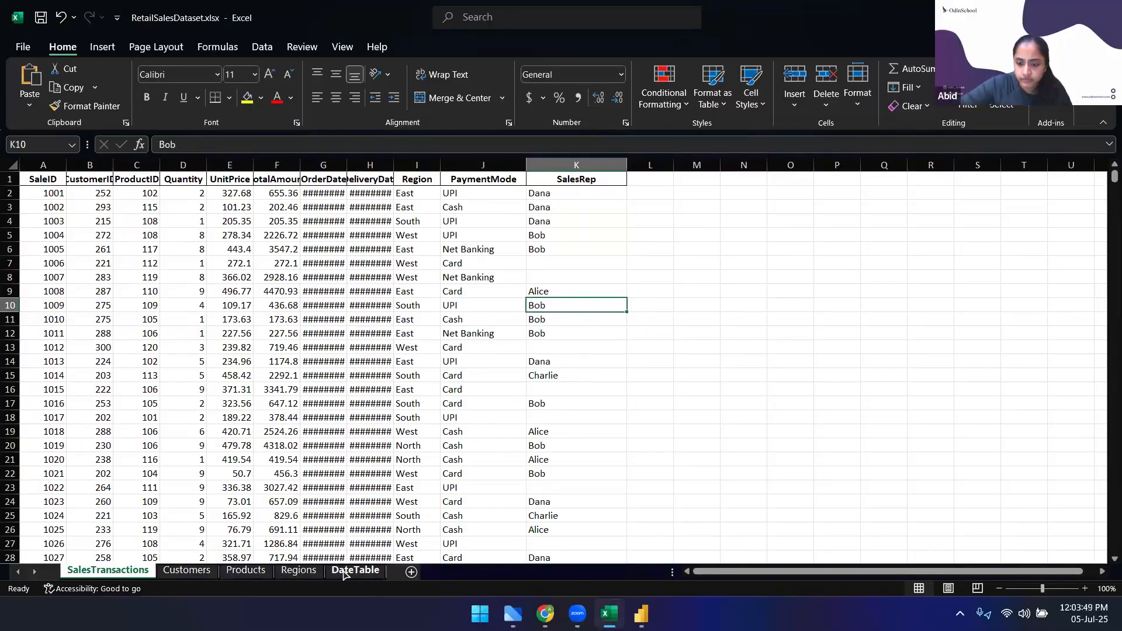
pyautogui.click(186, 572)
pyautogui.click(246, 572)
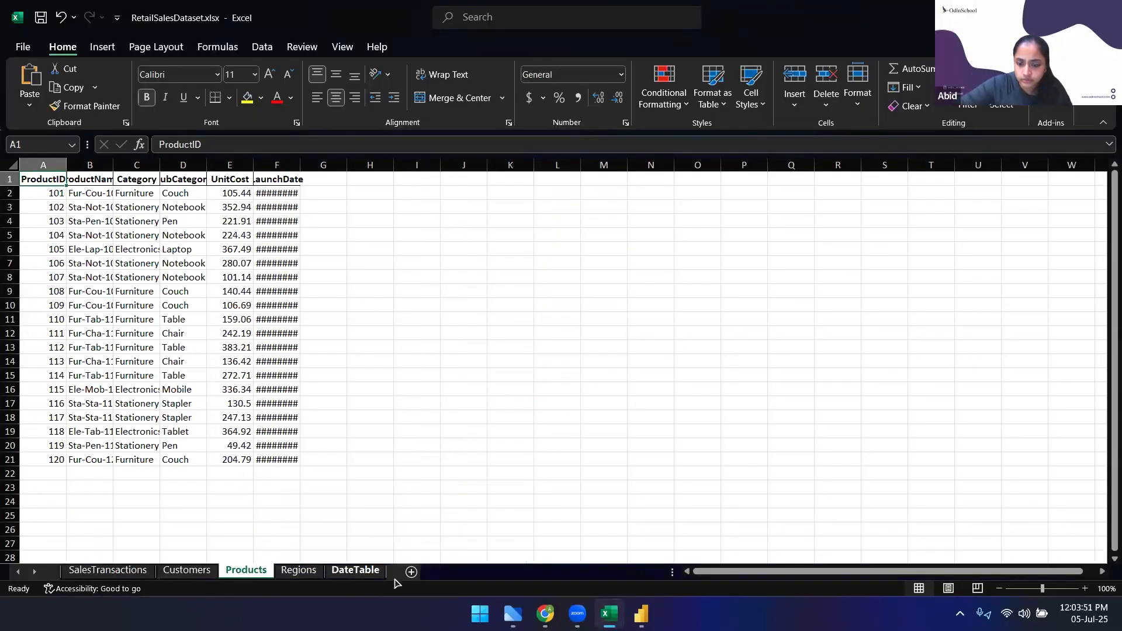
# Return to the SalesTransactions sheet and point out its header row, starting at cell A1
pyautogui.click(122, 571)
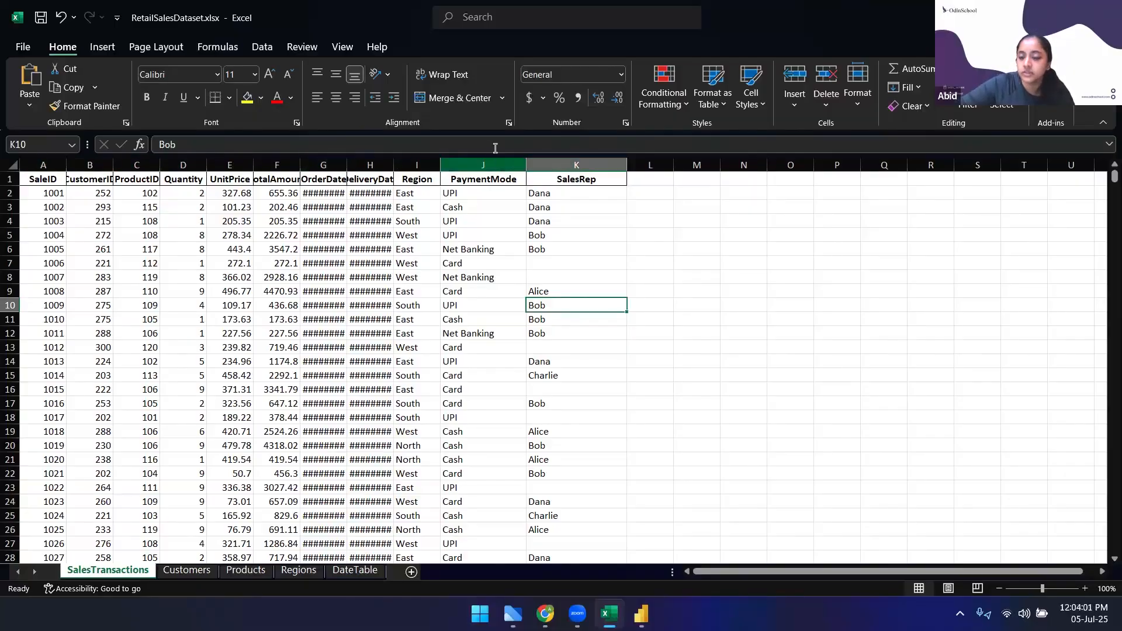
pyautogui.click(9, 179)
pyautogui.click(36, 180)
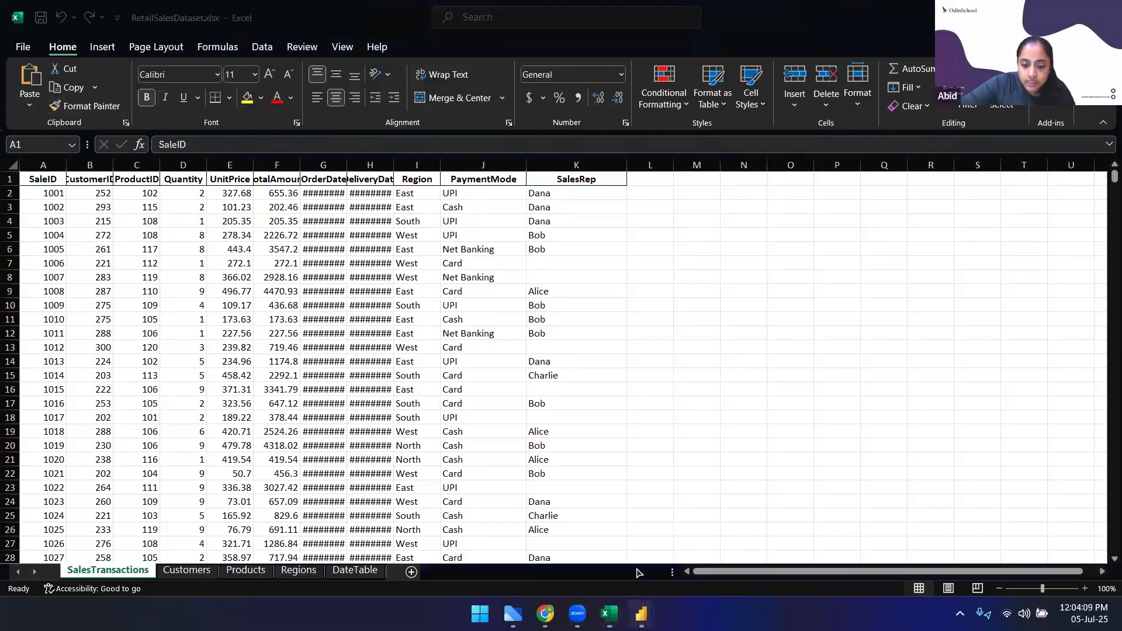
# Switch to Power Query Editor and review the applied steps of the SalesTransactions, Customers and DateTable queries
pyautogui.moveTo(641, 614)
pyautogui.click(693, 538)
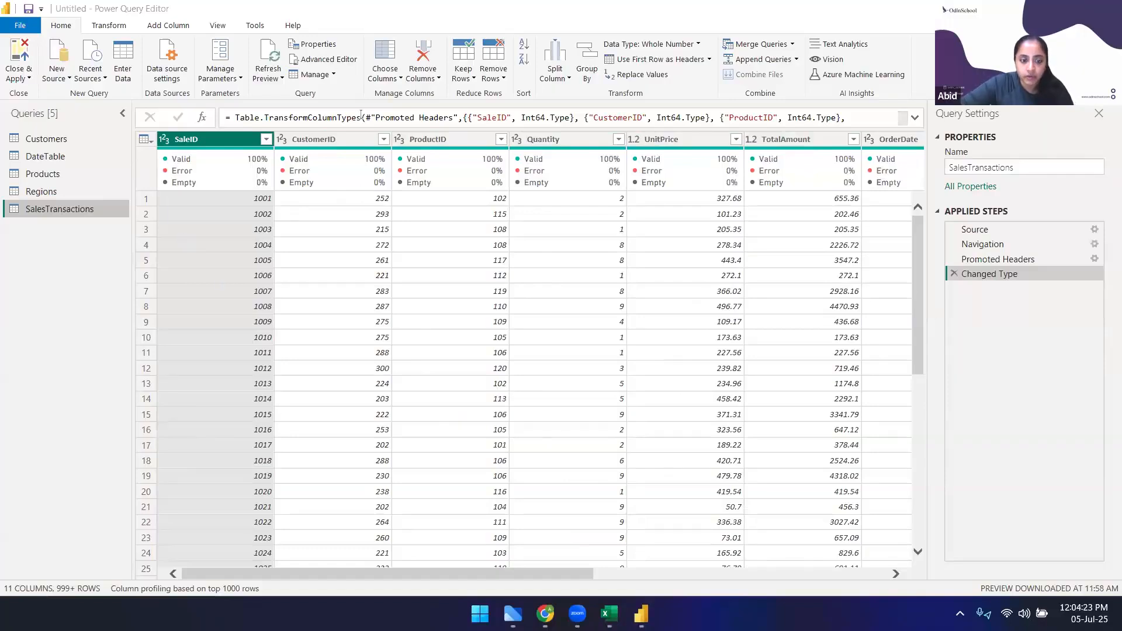
pyautogui.click(356, 260)
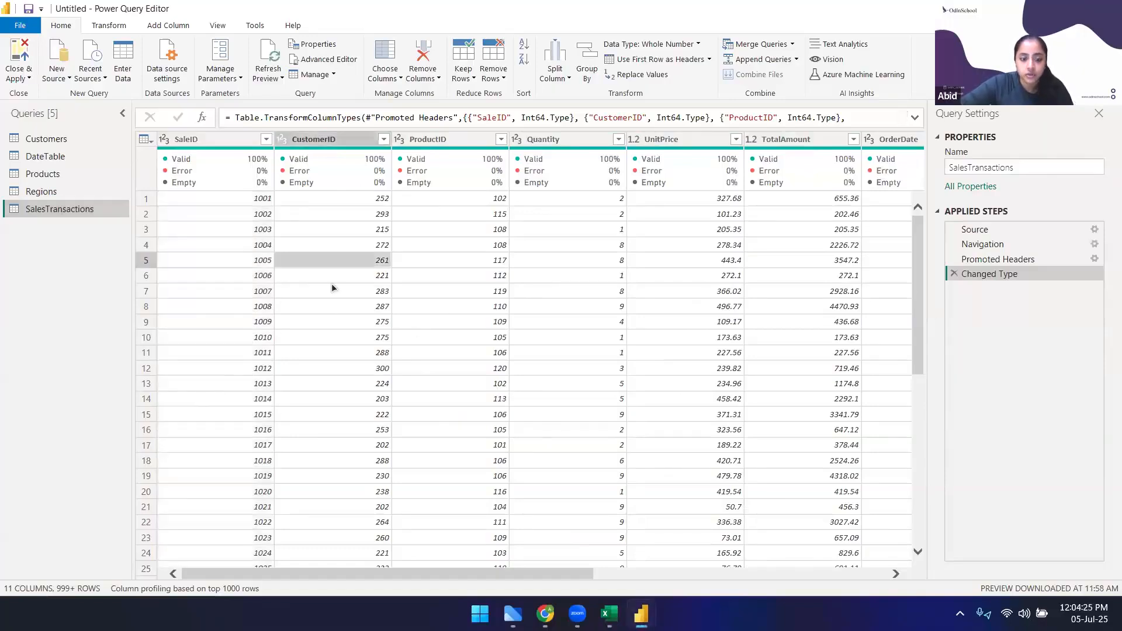
pyautogui.click(968, 211)
pyautogui.click(960, 210)
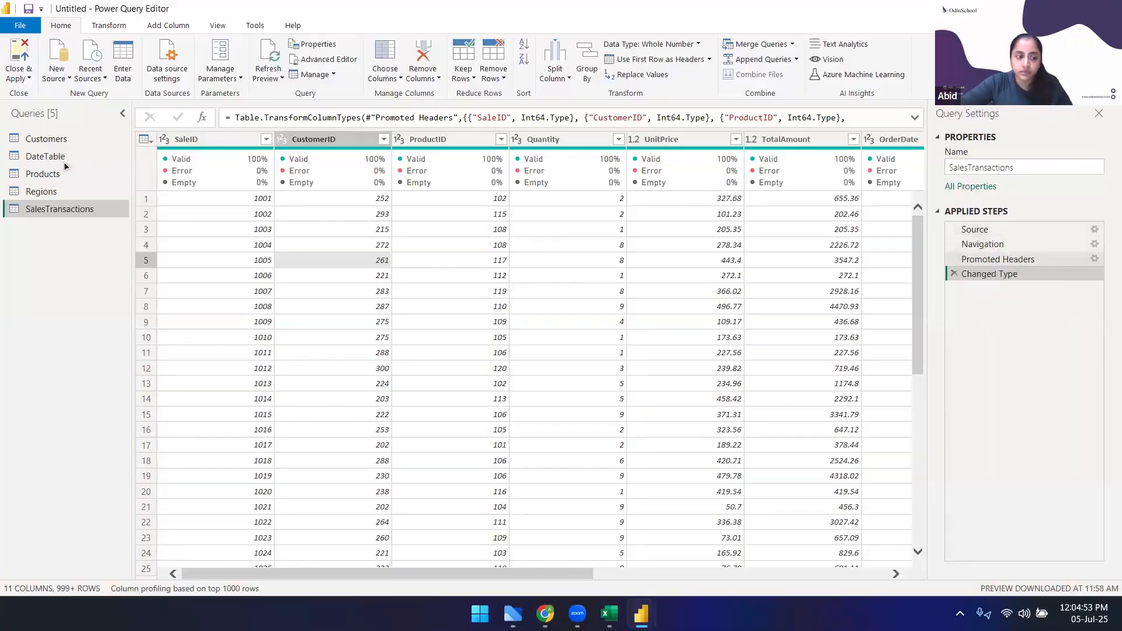
pyautogui.click(42, 142)
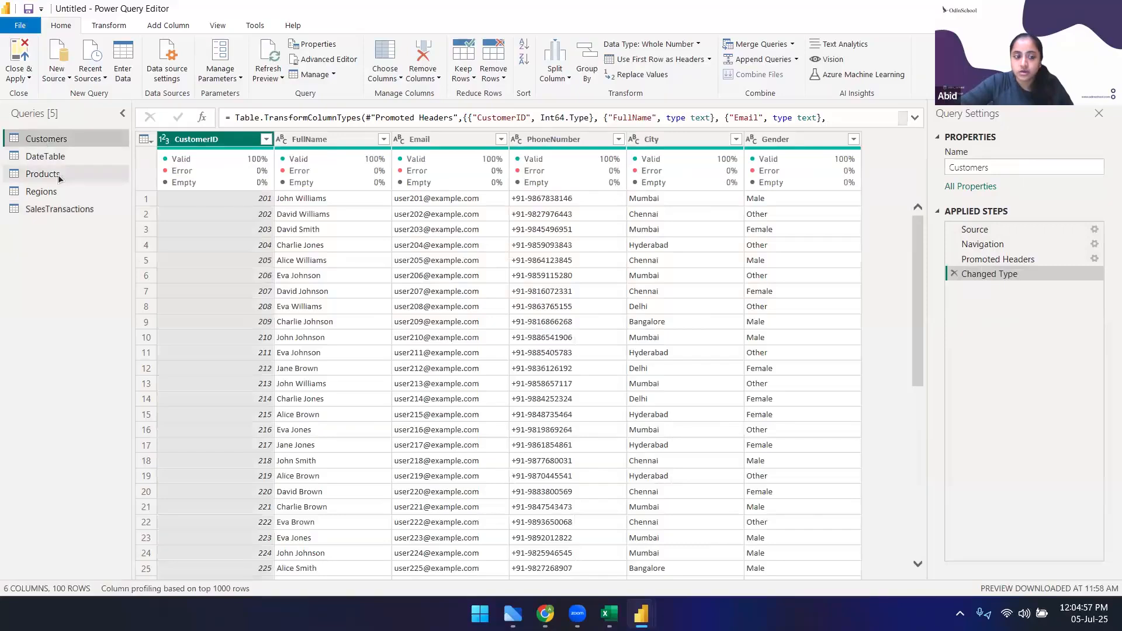
pyautogui.click(62, 163)
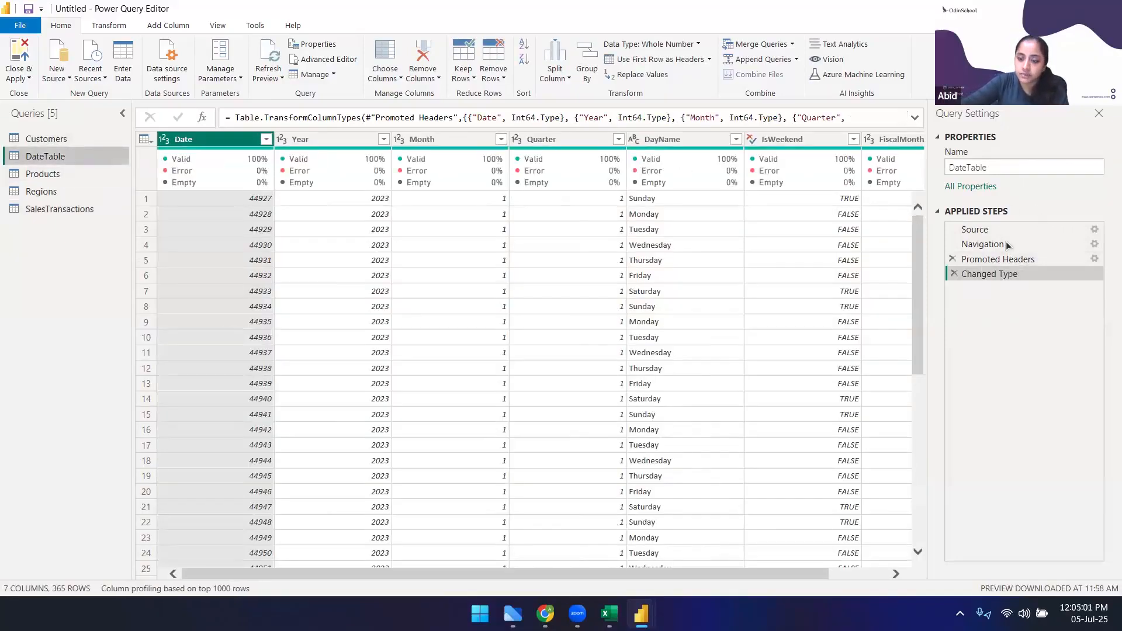
# Examine the columns and data types of the Customers, SalesTransactions and DateTable queries, finishing on Customers
pyautogui.click(36, 139)
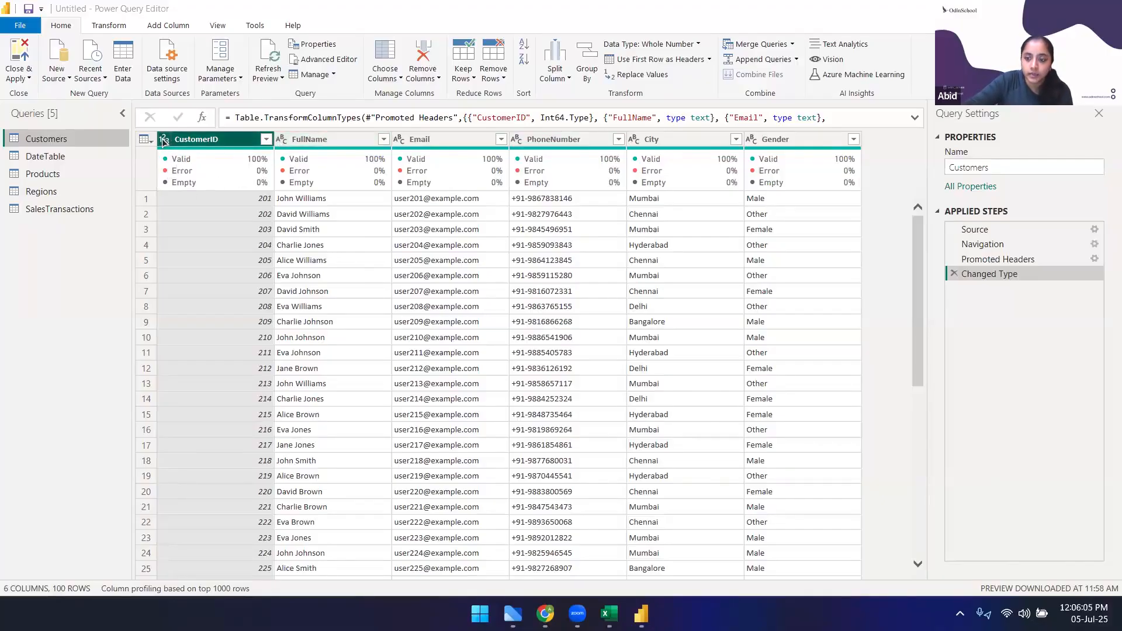
pyautogui.click(228, 383)
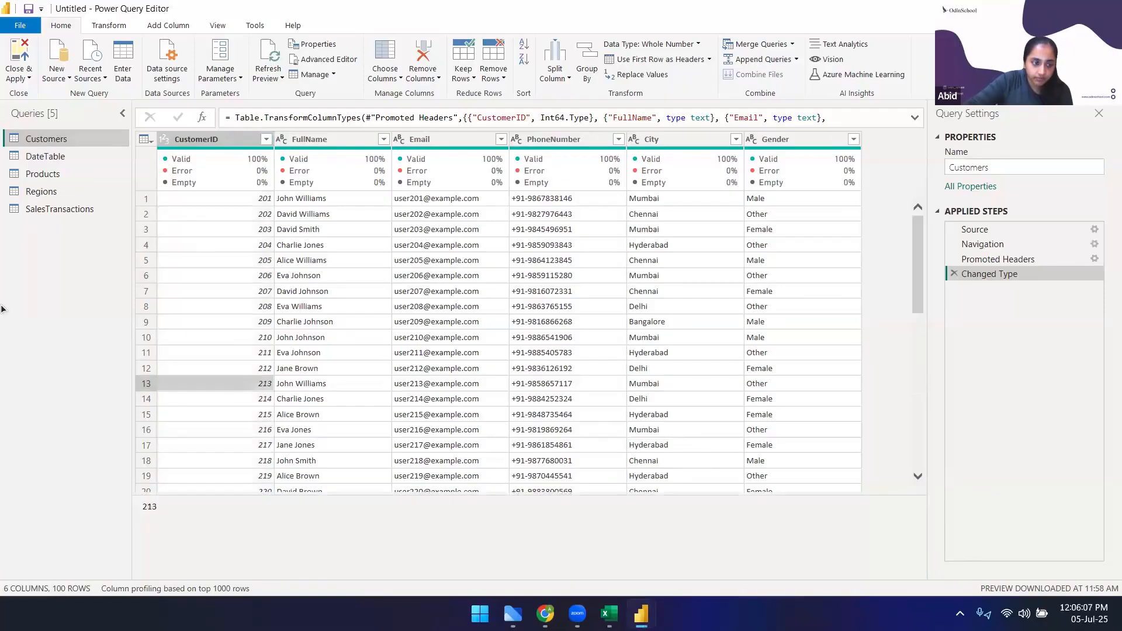
pyautogui.click(58, 208)
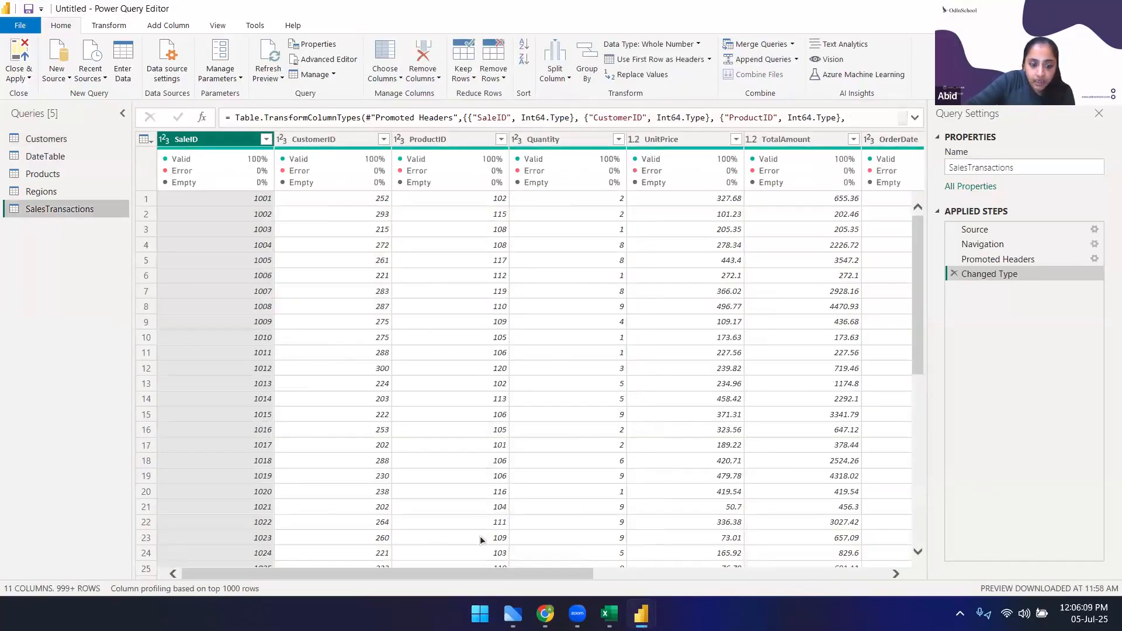
pyautogui.moveTo(461, 574); pyautogui.dragTo(570, 577)
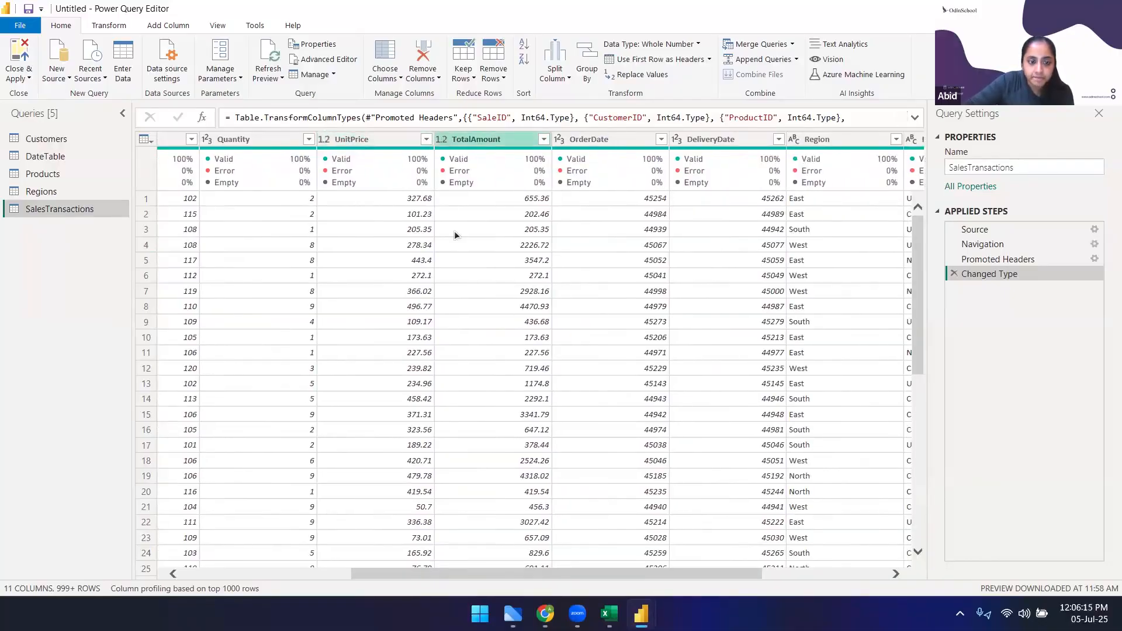
pyautogui.moveTo(499, 576); pyautogui.dragTo(278, 578)
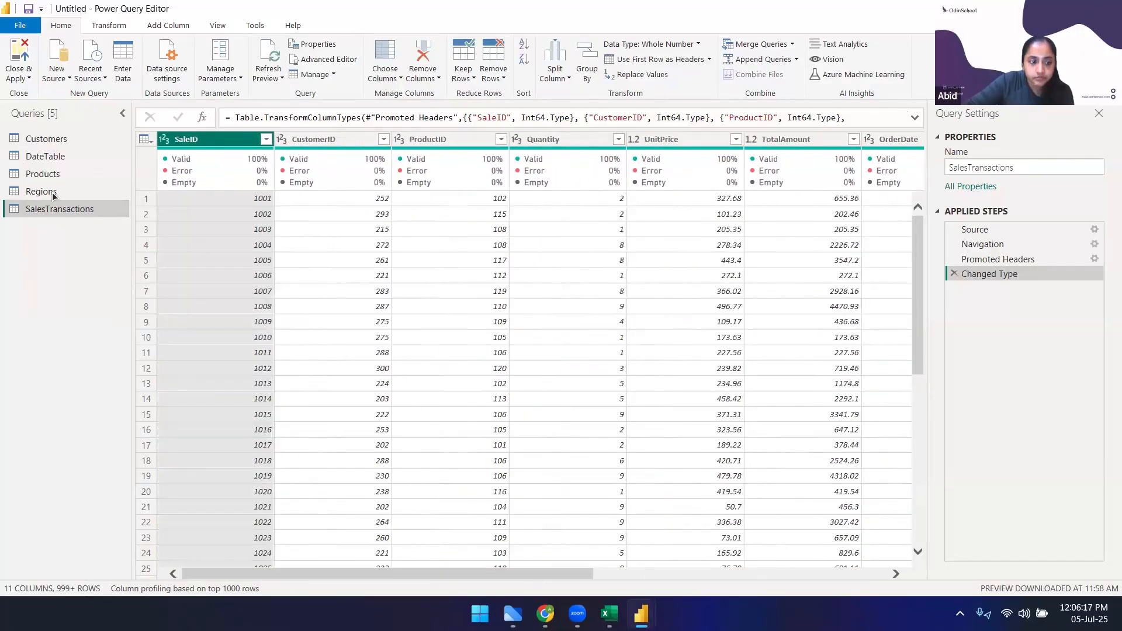
pyautogui.click(49, 156)
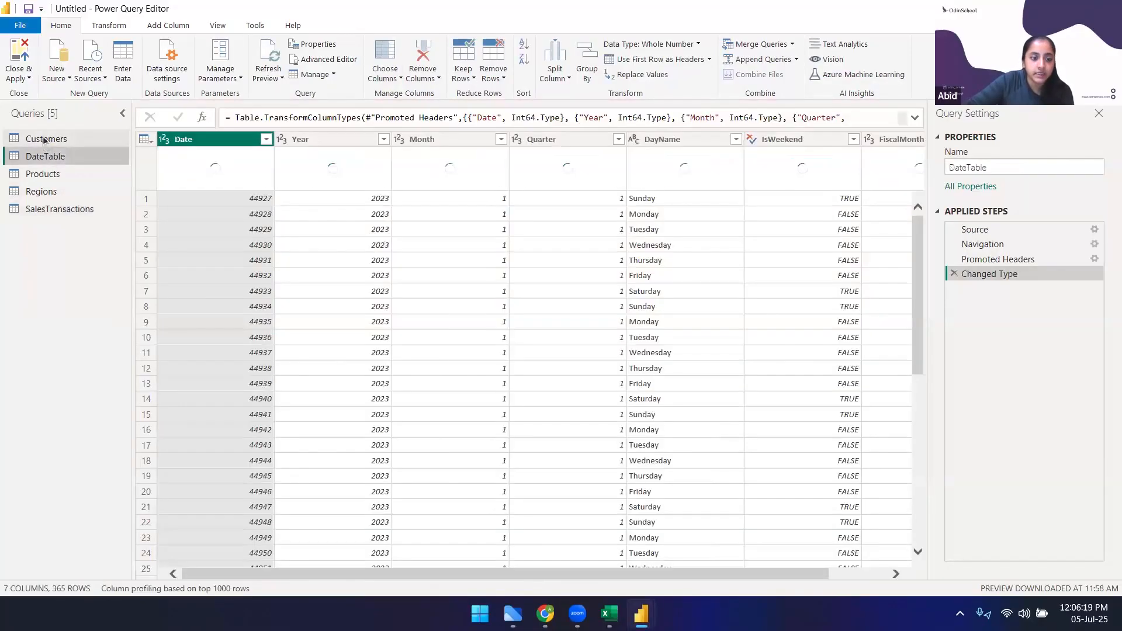
pyautogui.click(44, 139)
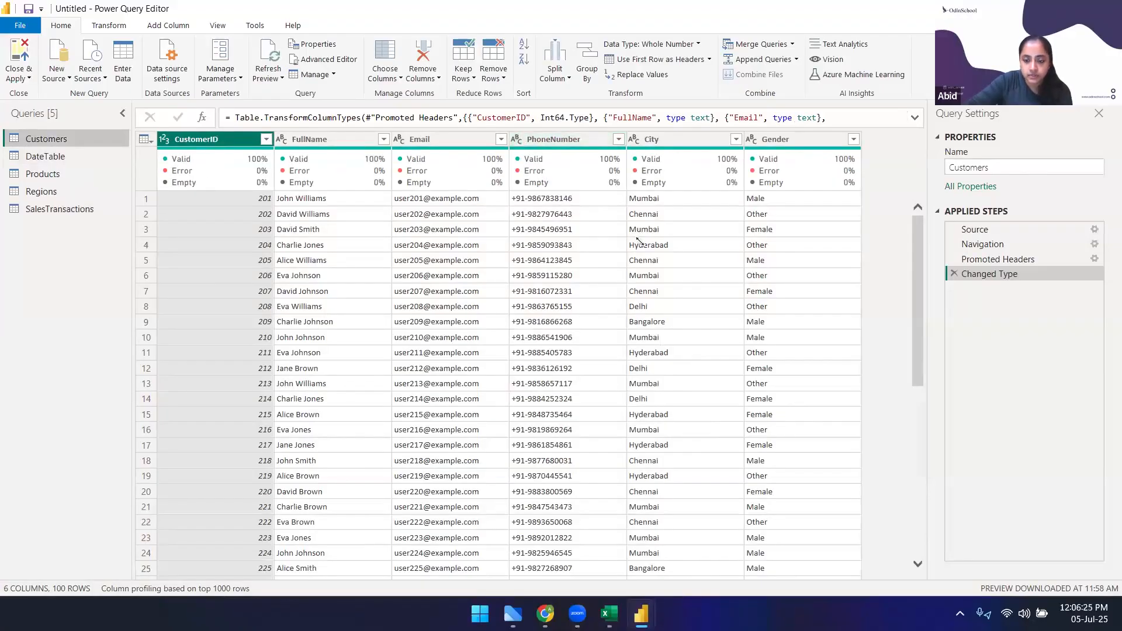
pyautogui.moveTo(655, 157)
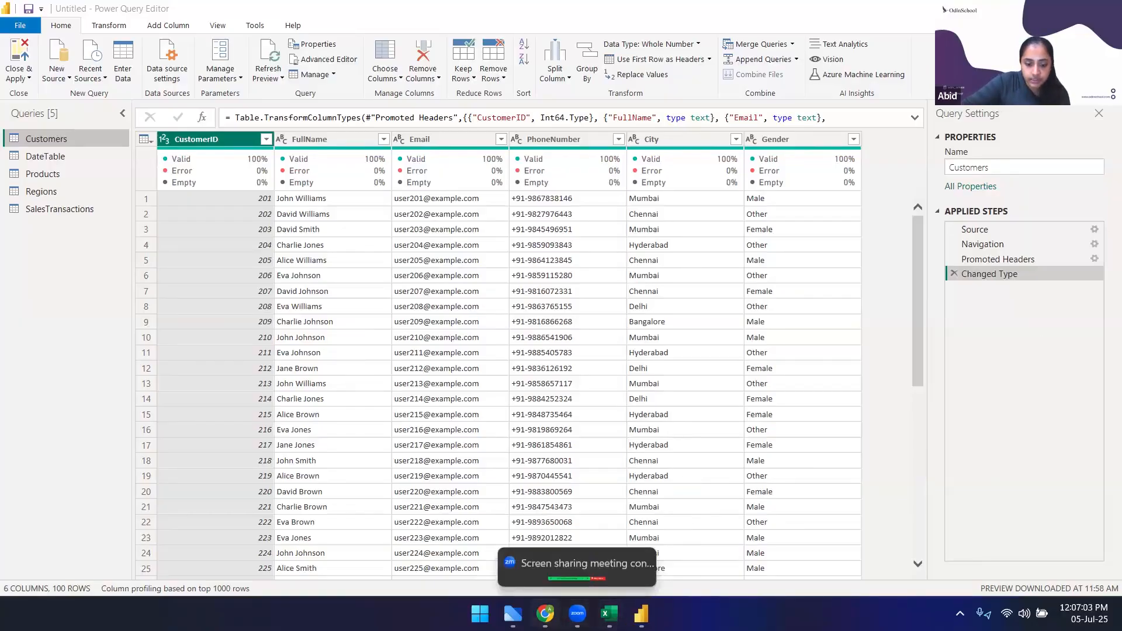
# Switch to the DS56 tldraw board in Chrome and start a new text block below the existing Power BI notes
pyautogui.click(545, 613)
pyautogui.click(228, 7)
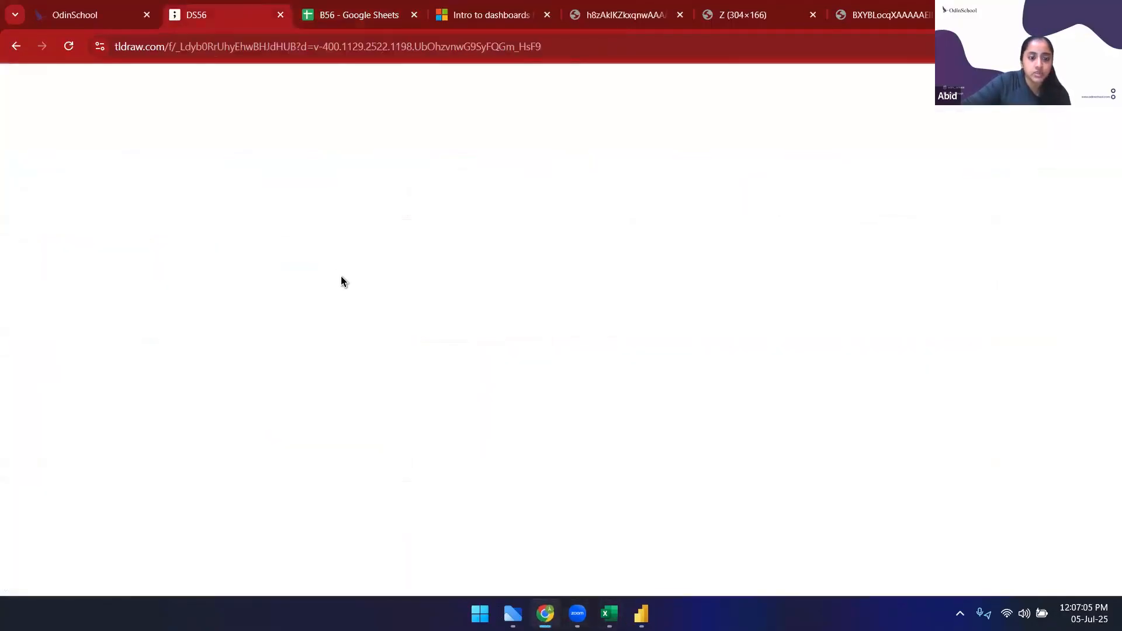
pyautogui.click(349, 286)
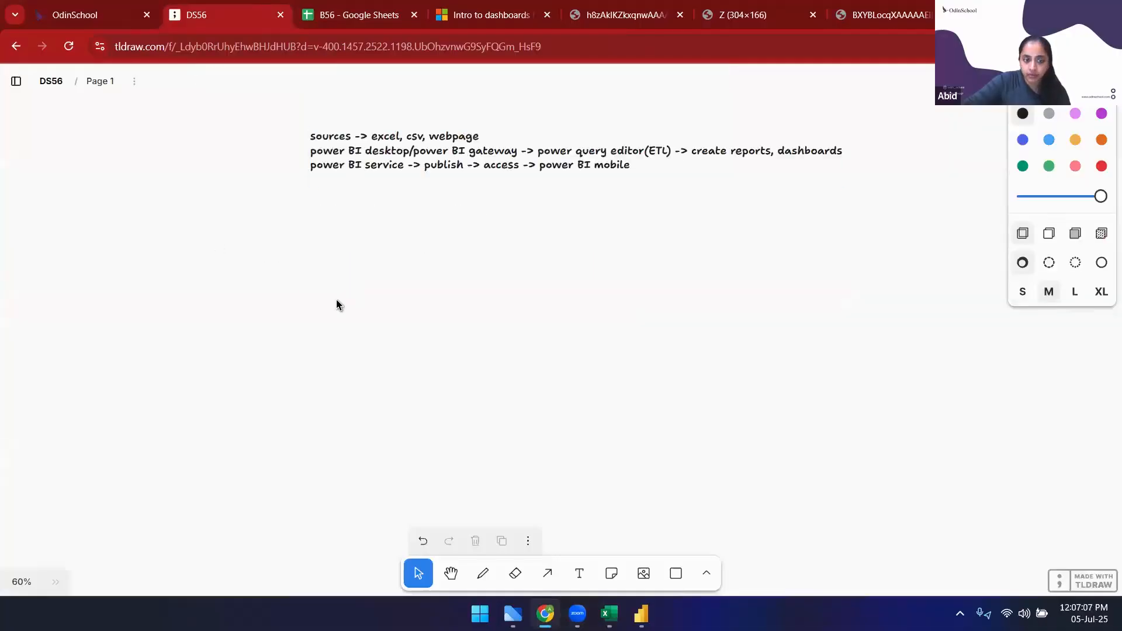
pyautogui.click(578, 573)
pyautogui.click(280, 253)
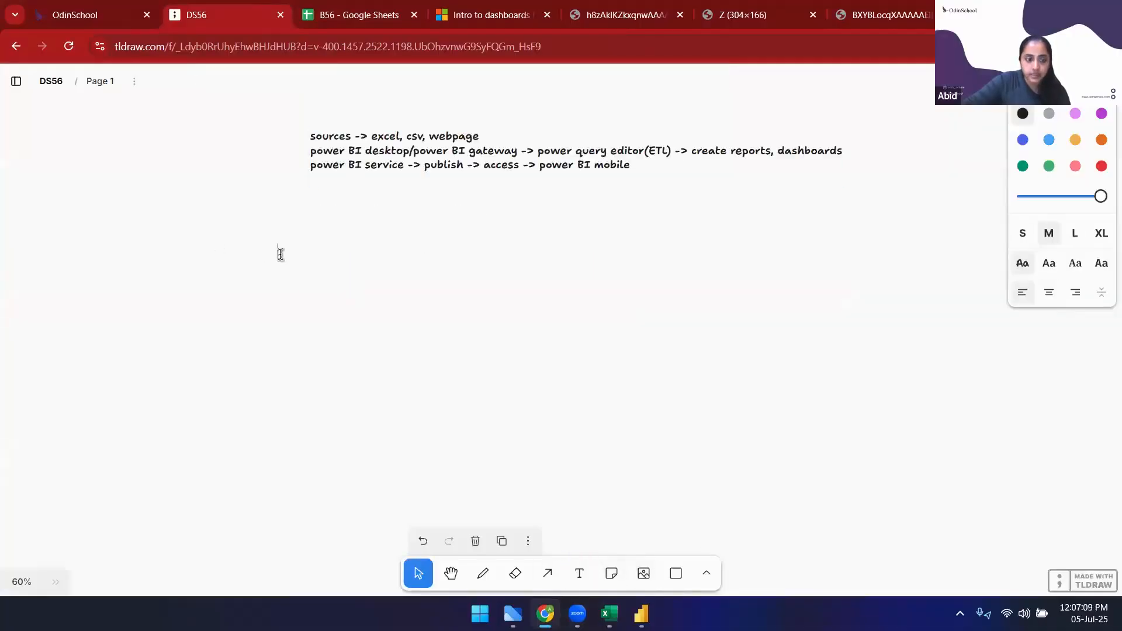
pyautogui.scroll(10, 304, 263)
pyautogui.scroll(-9, 304, 263)
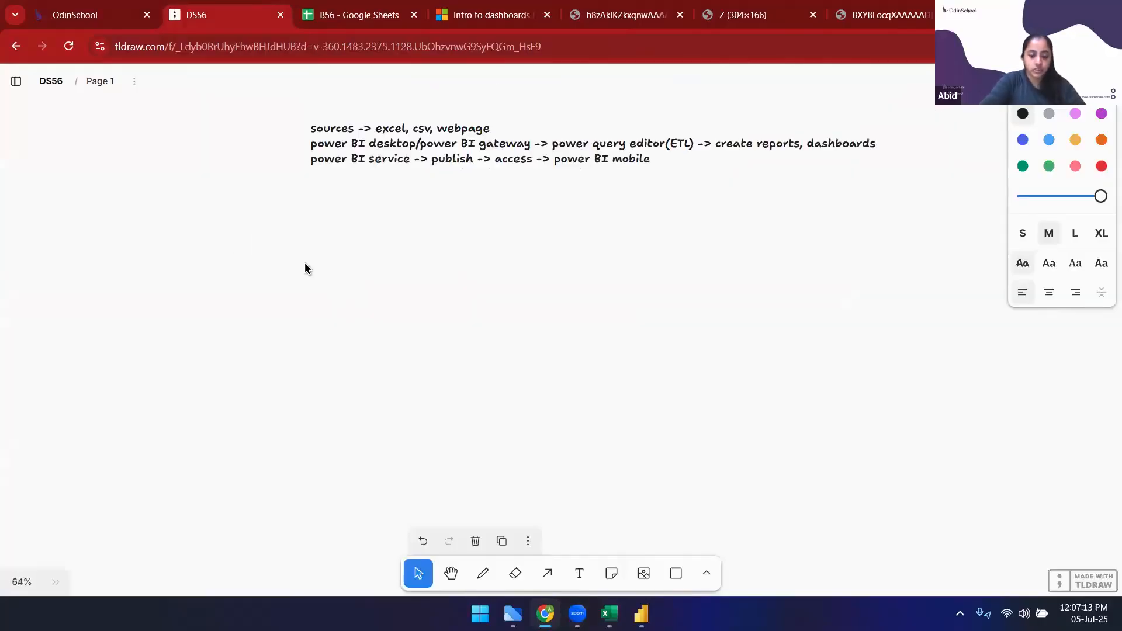
# Complete the first line of the new text block as "change data type" and add "merge columns" on the second line
pyautogui.write('ge data ty')
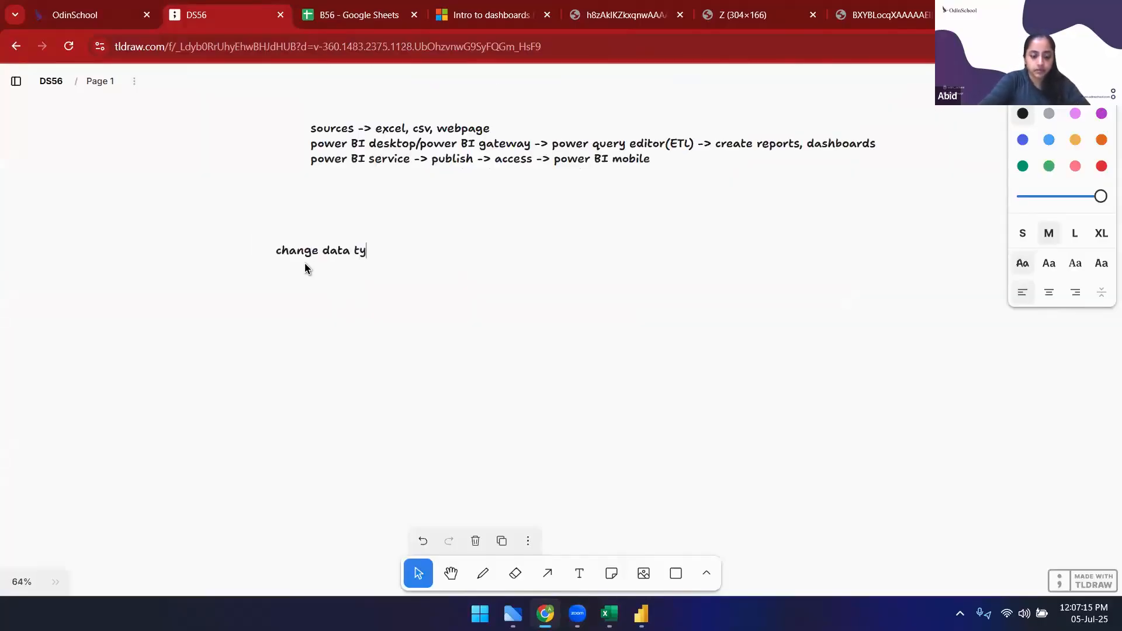
pyautogui.write('pe')
pyautogui.press('Return')
pyautogui.write('merge co')
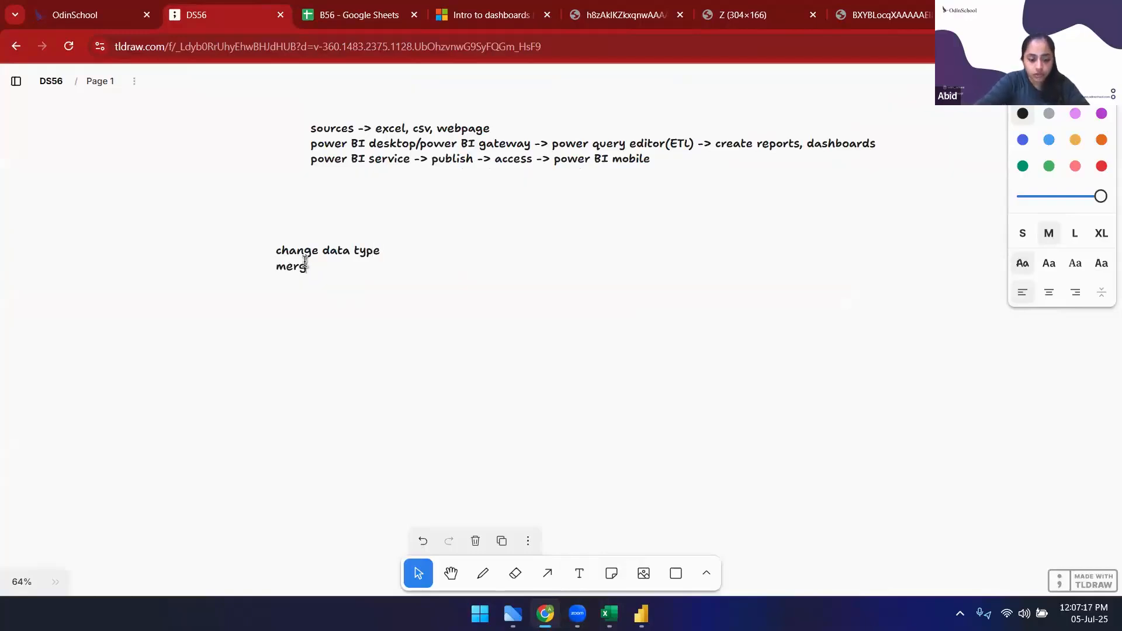
pyautogui.write('lumns ')
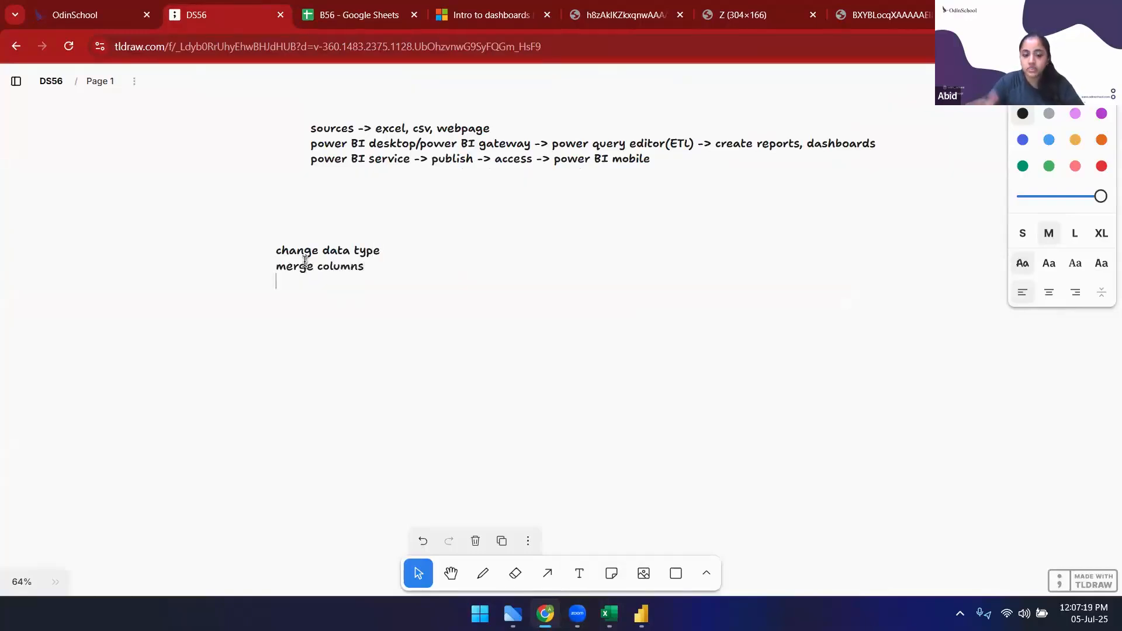
# Continue the list with the lines "split columns", "merge tables" and "append tables"
pyautogui.write('split columns merg')
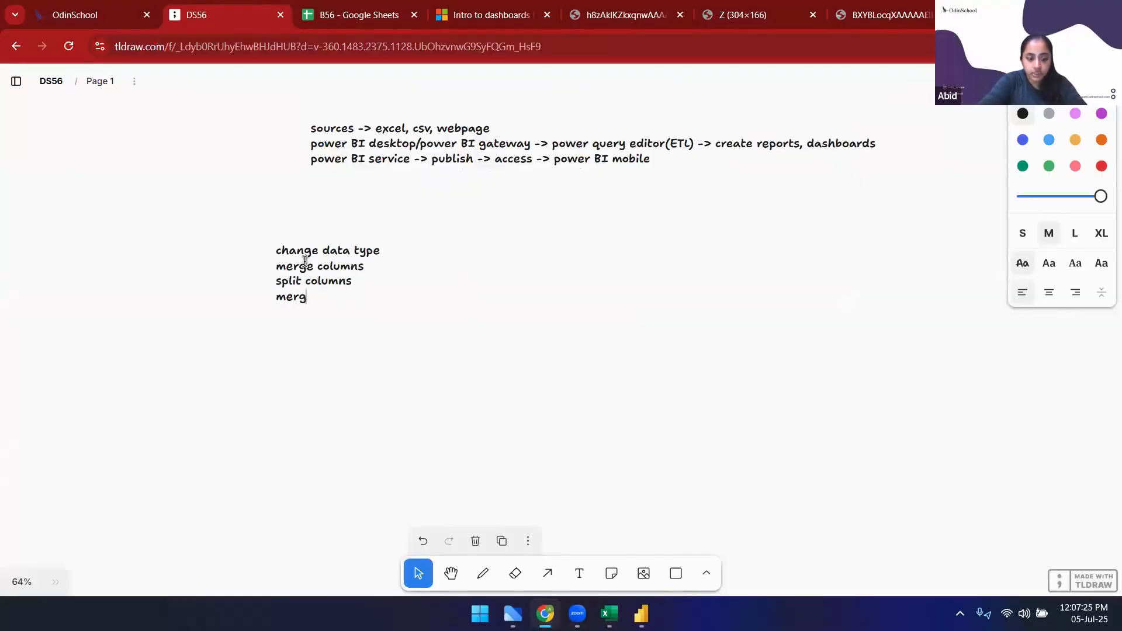
pyautogui.write('e tables')
pyautogui.press('Return')
pyautogui.write('appends')
pyautogui.press('BackSpace')
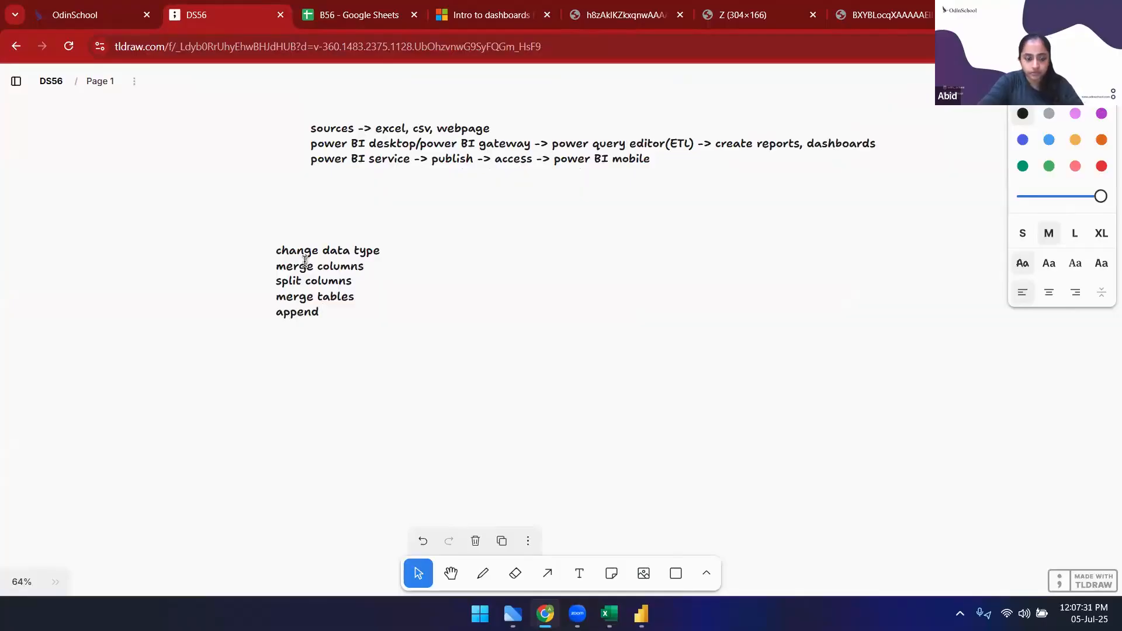
pyautogui.write('tables')
pyautogui.press('Return')
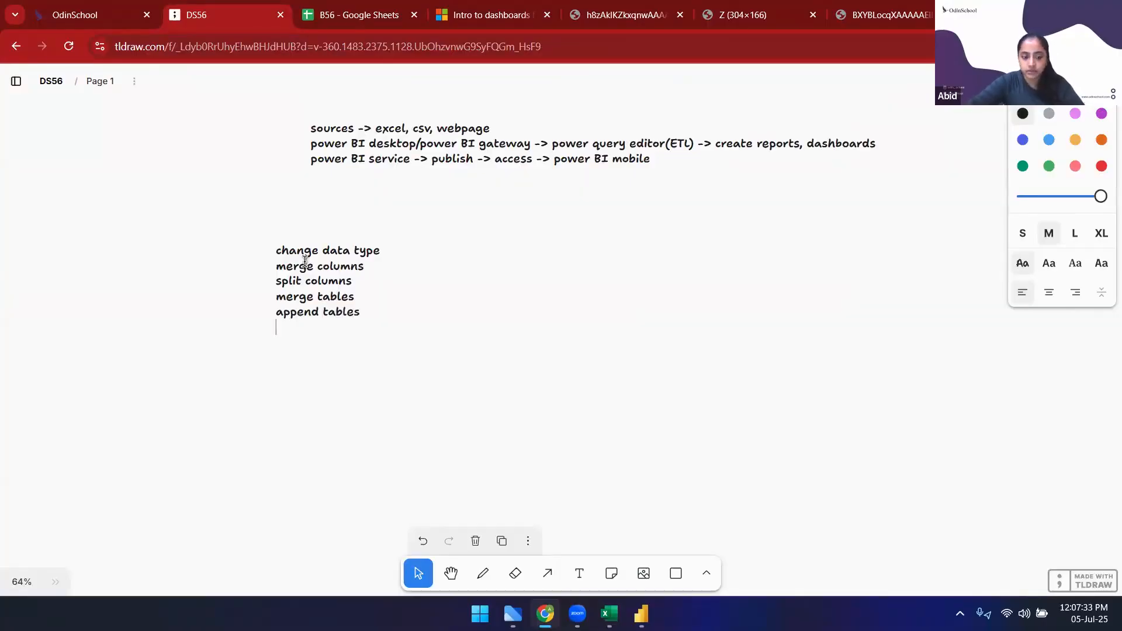
# Add the line "sort(arrange asc, dec)" below "append tables"
pyautogui.write('sor')
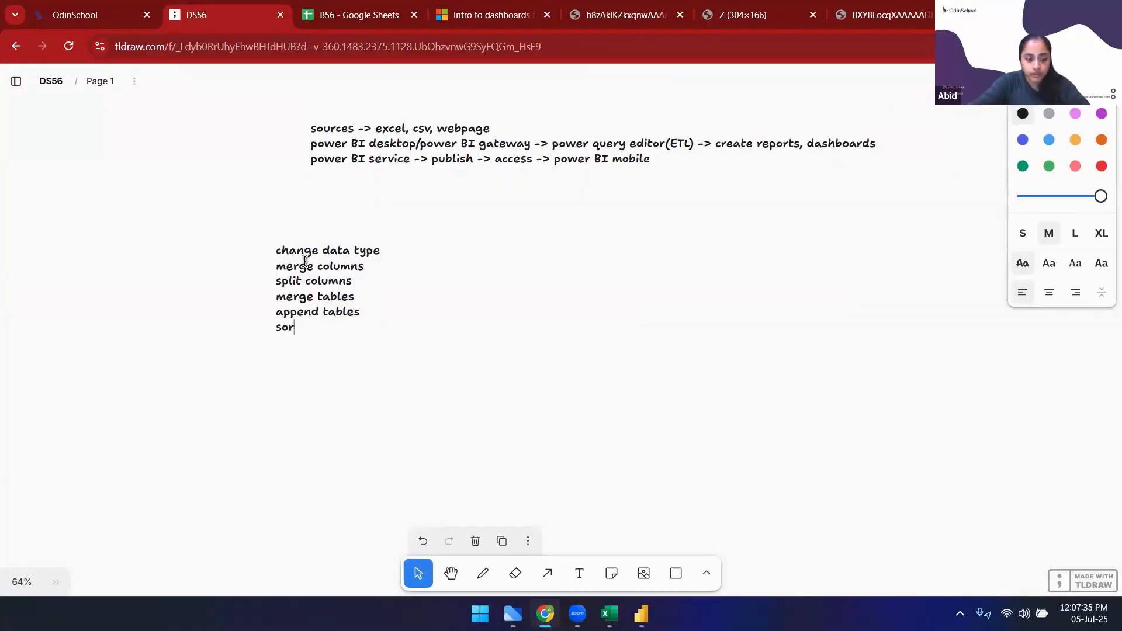
pyautogui.write('t(arran')
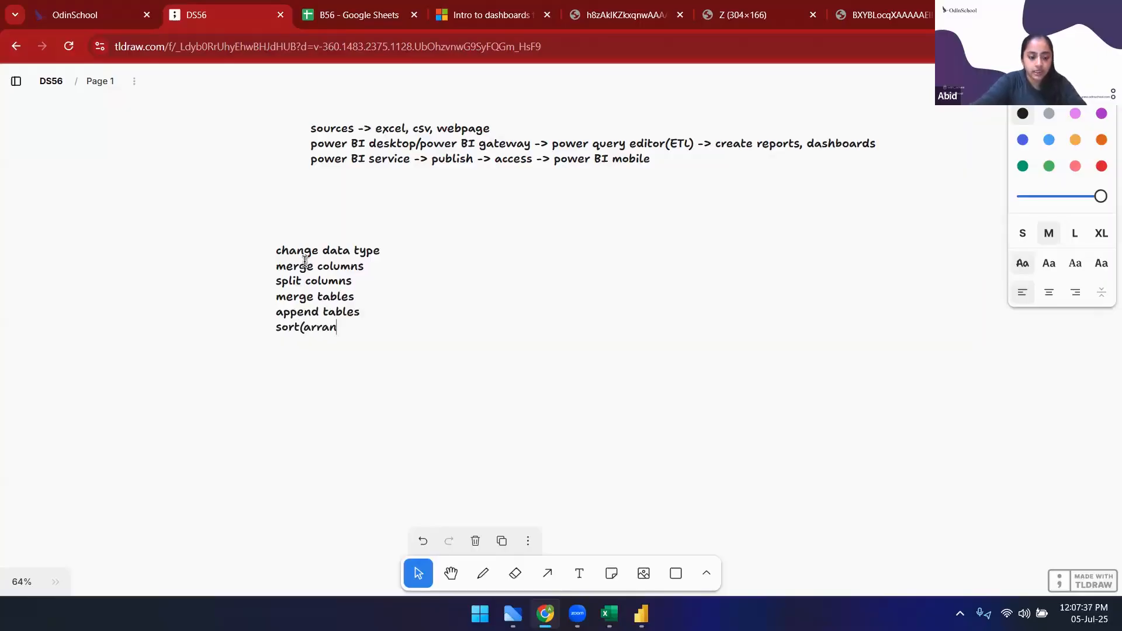
pyautogui.write('ge asc, dec)')
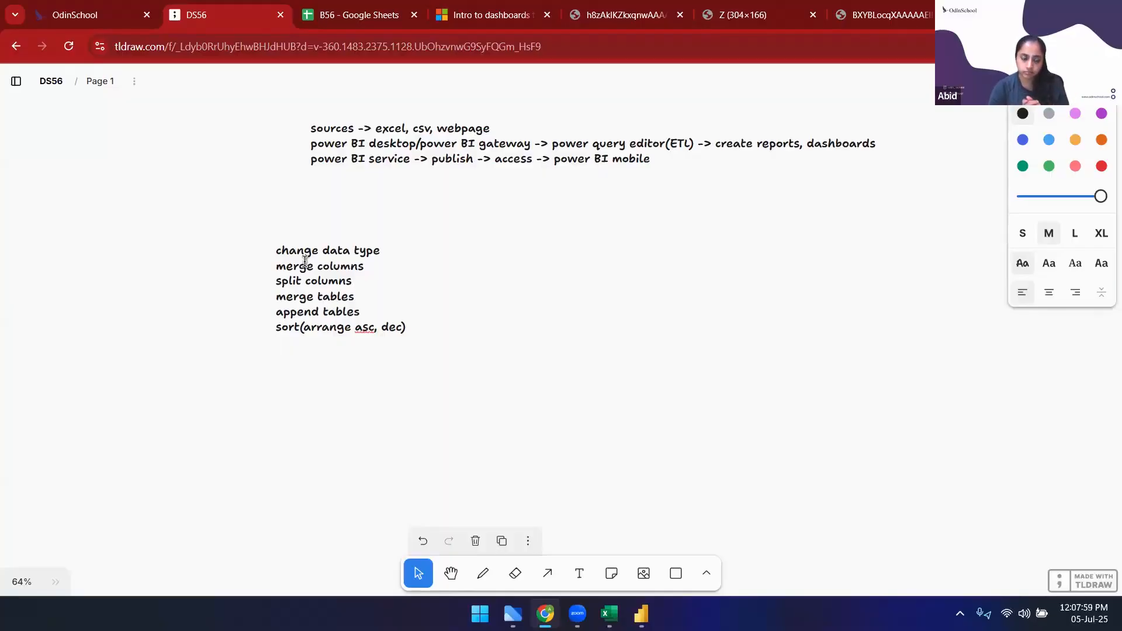
# Check the column commands in Power Query Editor and add the lines "add column" and "remove column" to the tldraw list
pyautogui.hotkey('alt', 'Tab')
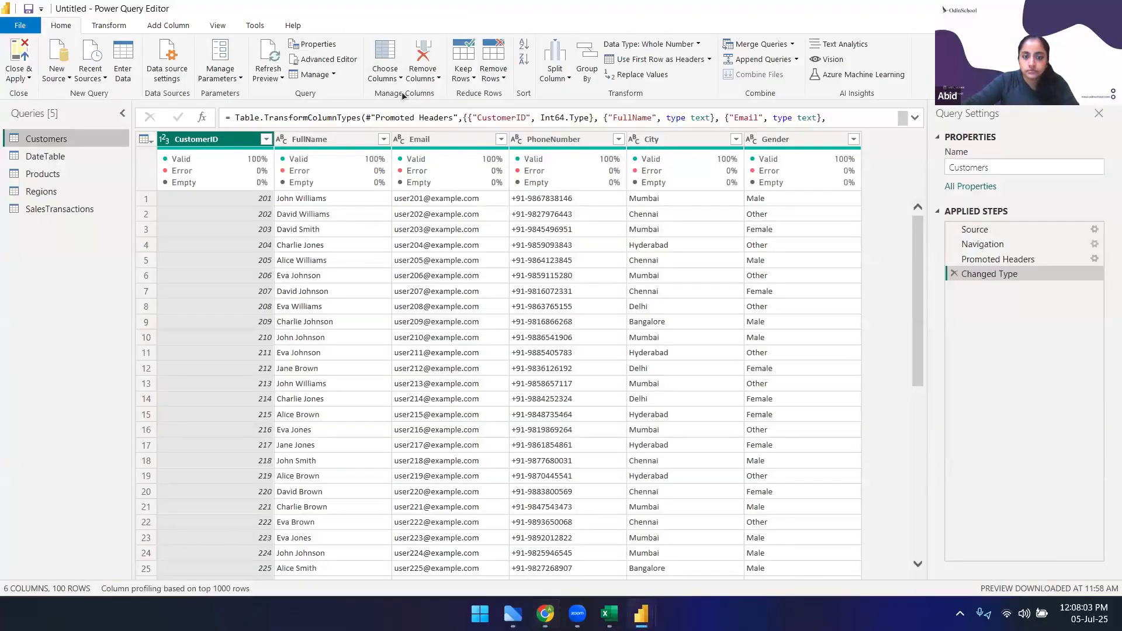
pyautogui.hotkey('alt', 'Tab')
pyautogui.write('add column')
pyautogui.press('Return')
pyautogui.write('remove column')
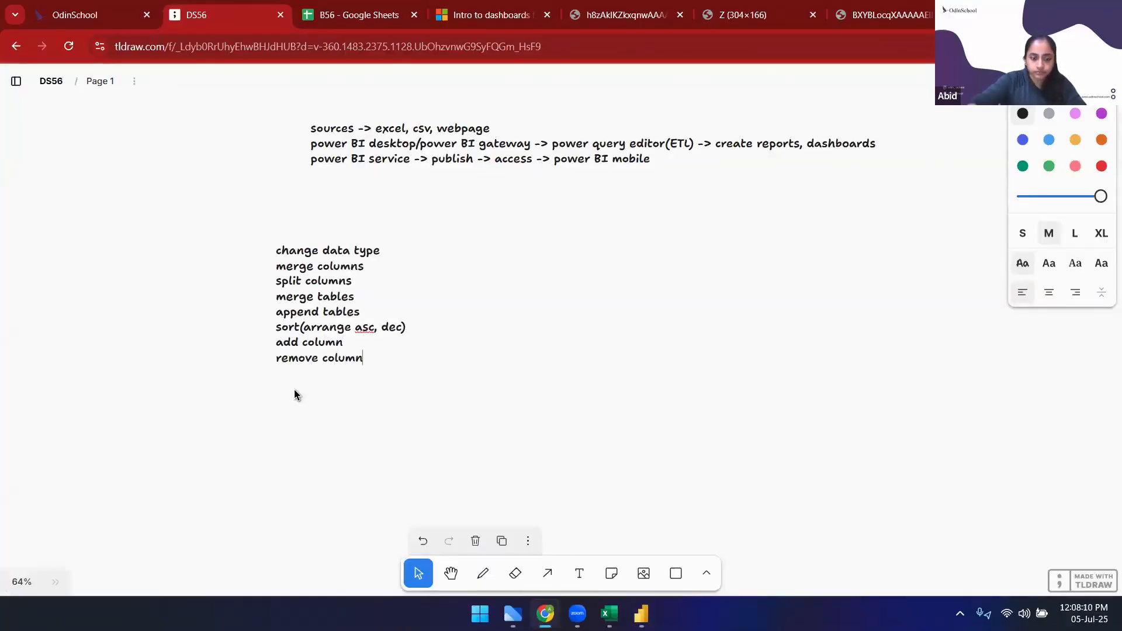
pyautogui.press('Return')
# Consult Power Query Editor's Transform commands and add the lines "pivot" and "rename" to the tldraw list
pyautogui.hotkey('alt', 'Tab')
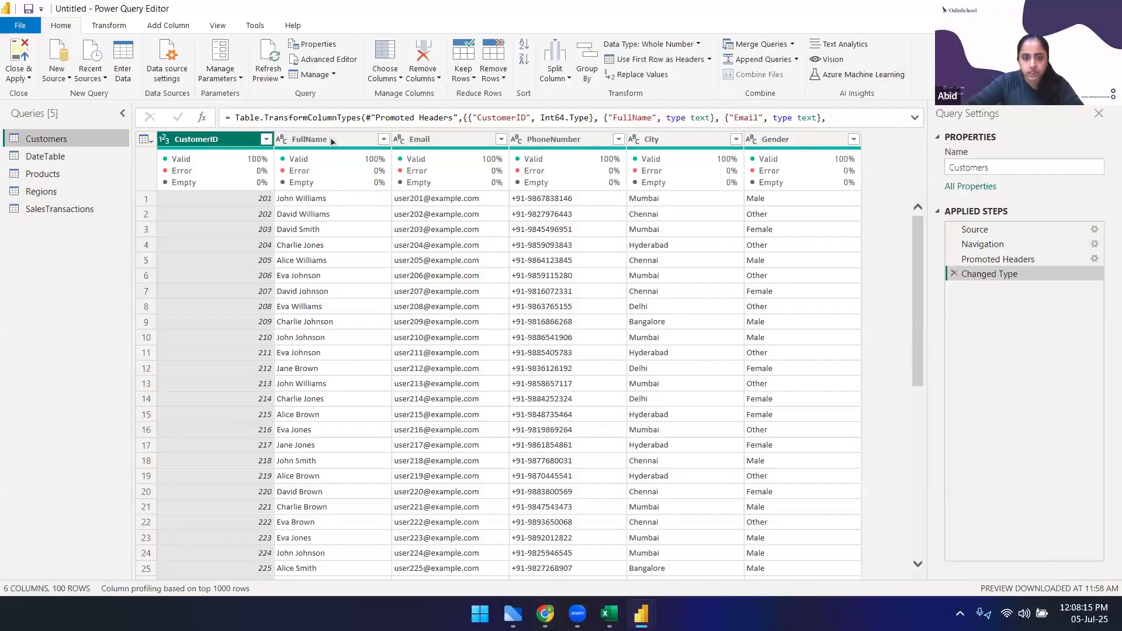
pyautogui.click(108, 28)
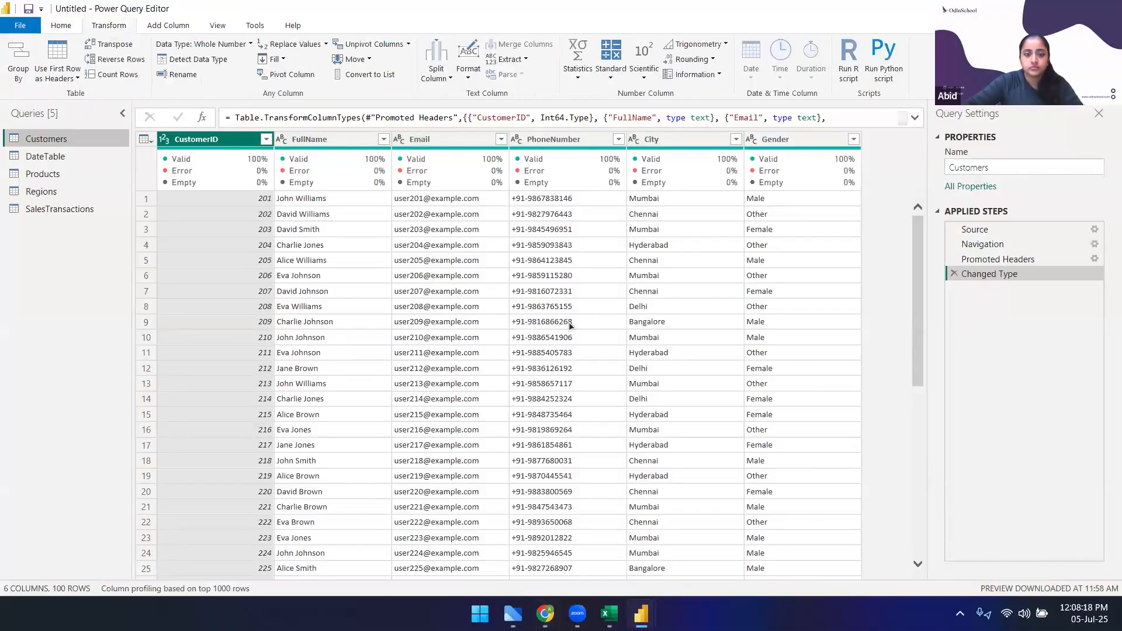
pyautogui.hotkey('alt', 'Tab')
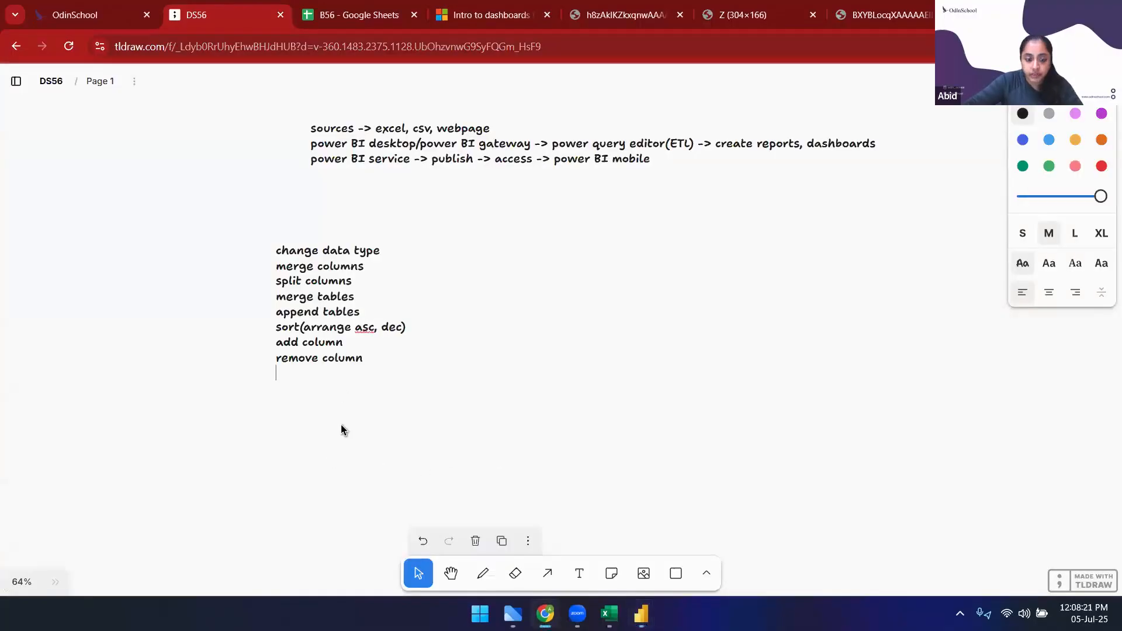
pyautogui.write('pivot')
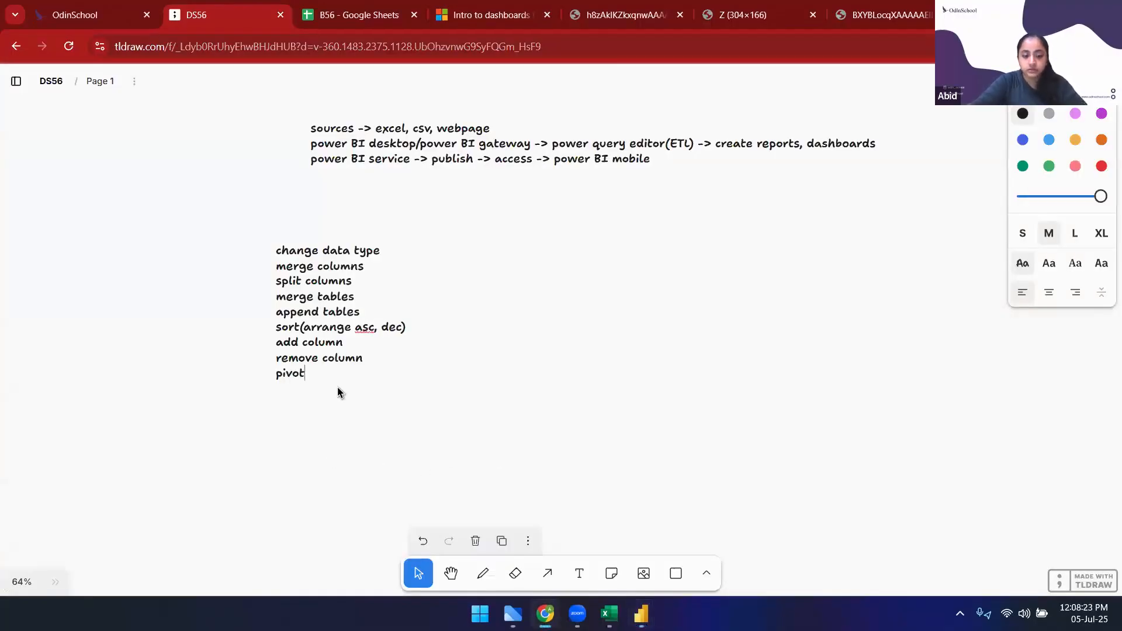
pyautogui.hotkey('alt', 'Tab')
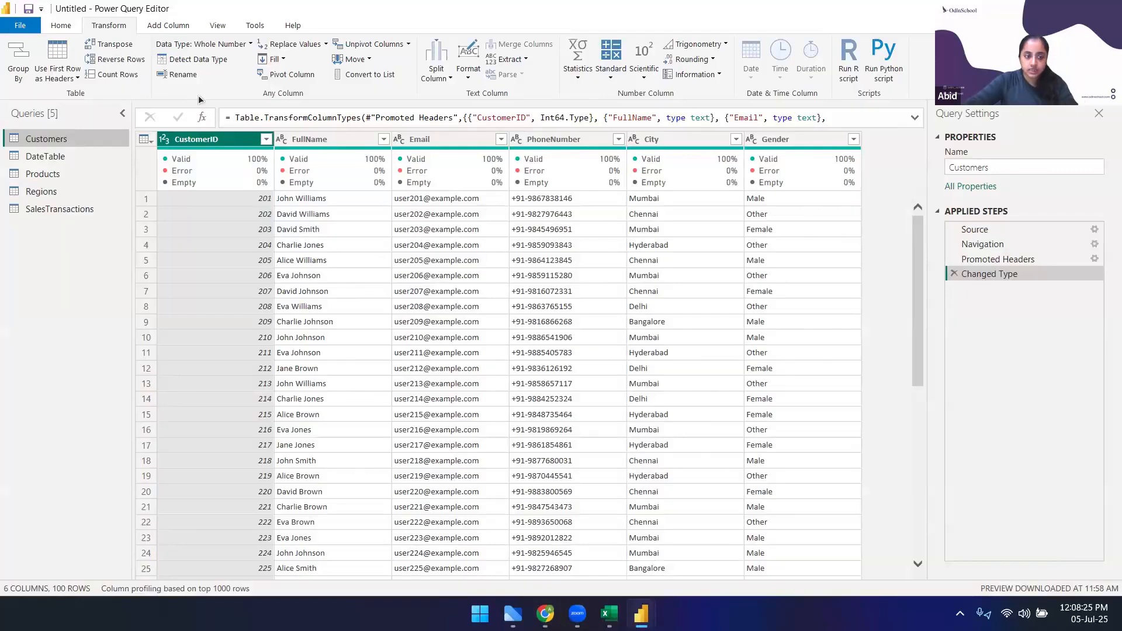
pyautogui.hotkey('alt', 'Tab')
pyautogui.write('re')
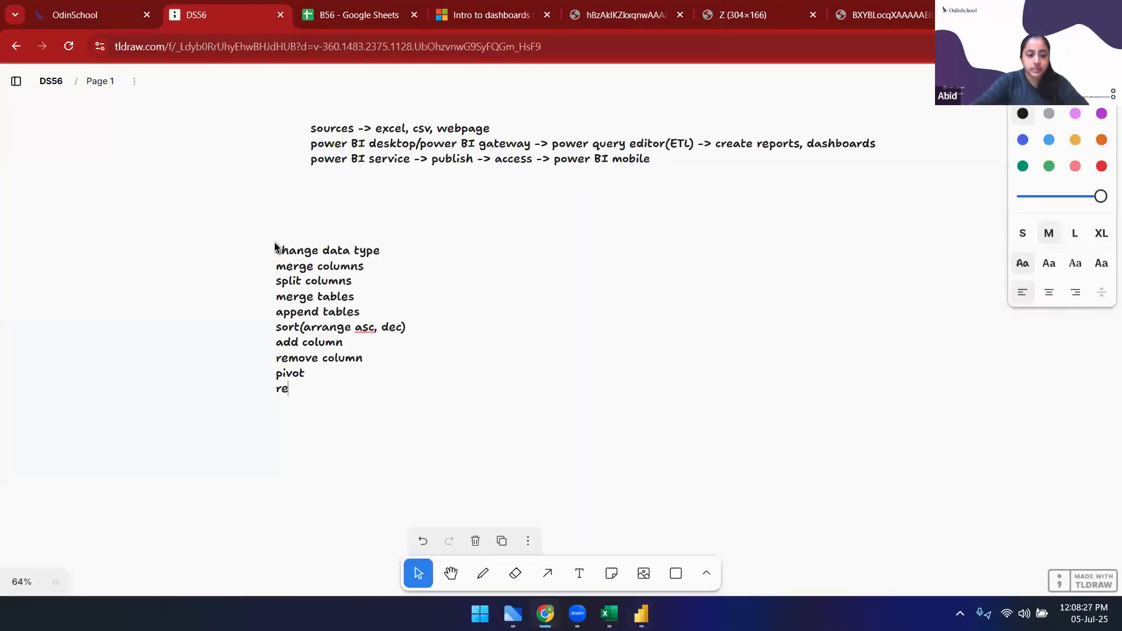
pyautogui.write('name')
pyautogui.press('Return')
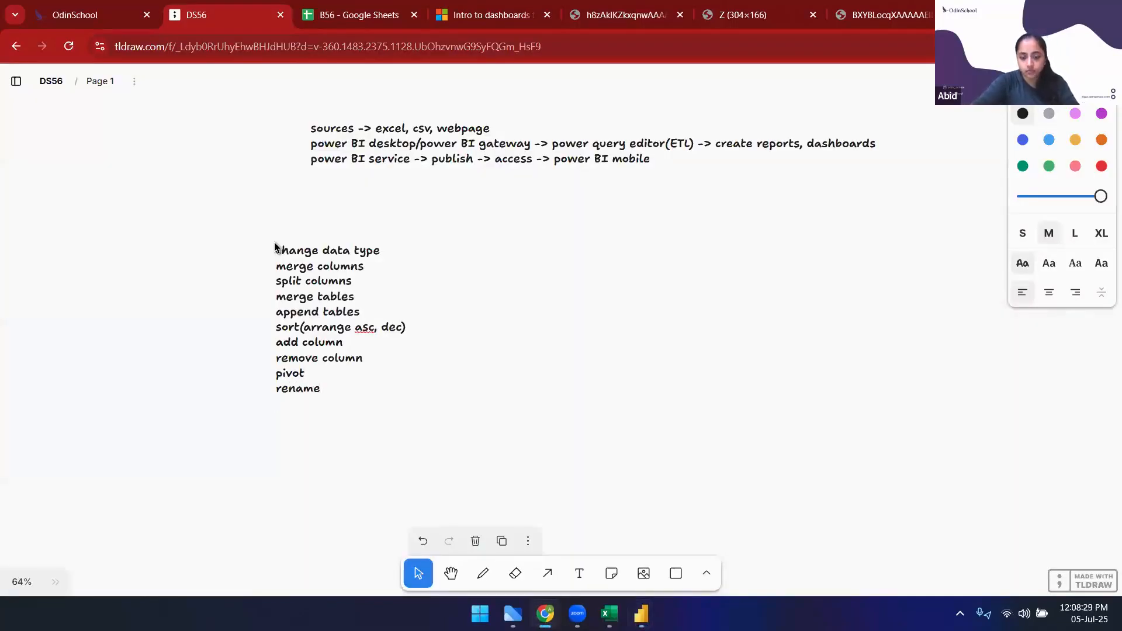
# Open the week 1 Power BI Agenda on the OdinSchool site and highlight Day 1's column merging, sorting and Merge & Append Queries topics
pyautogui.click(111, 7)
pyautogui.scroll(3, 110, 199)
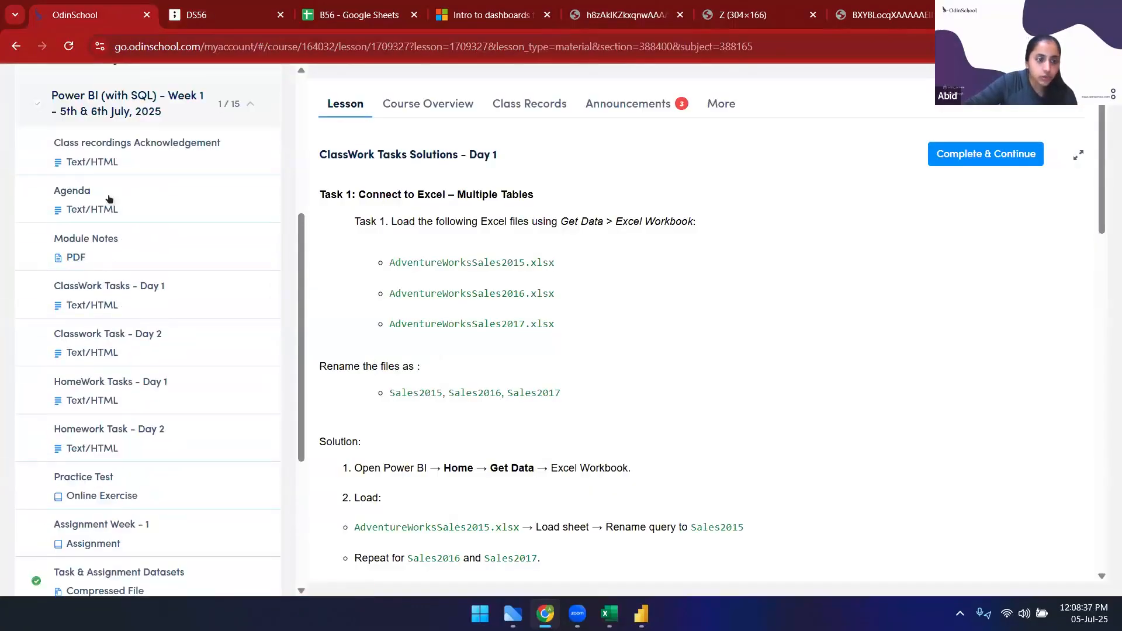
pyautogui.click(109, 200)
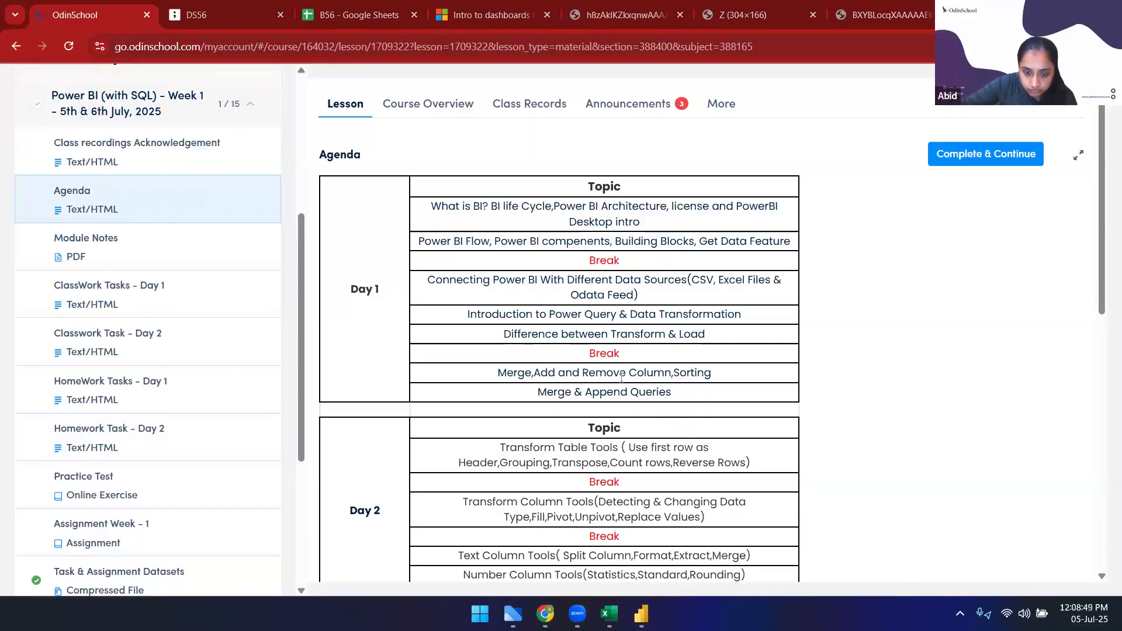
pyautogui.moveTo(498, 373); pyautogui.dragTo(533, 372)
pyautogui.click(544, 373)
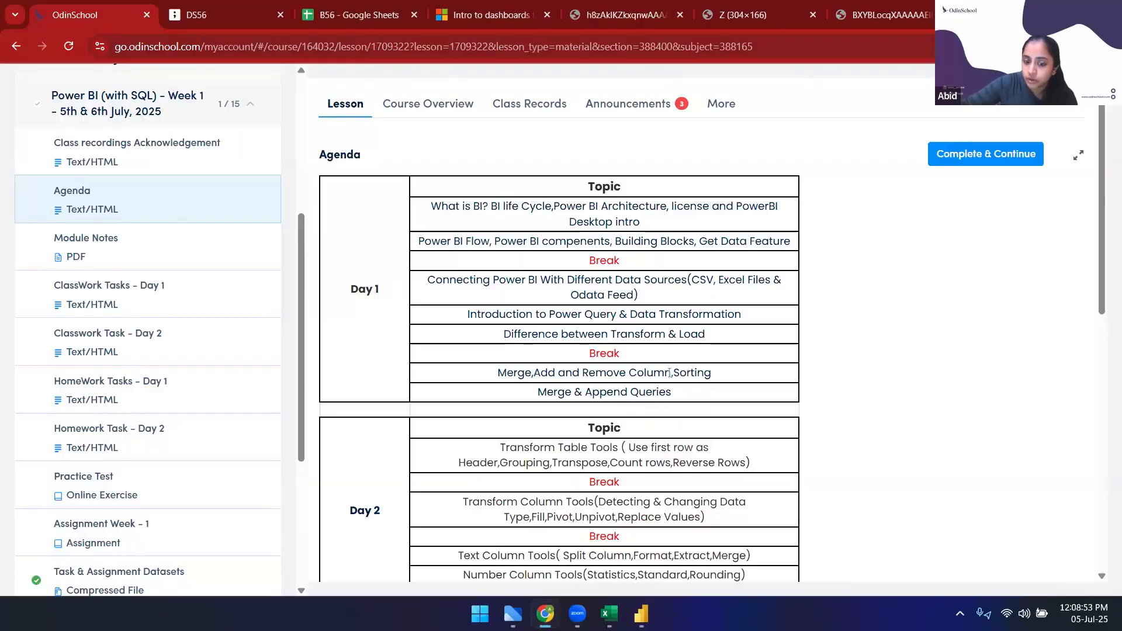
pyautogui.tripleClick(536, 390)
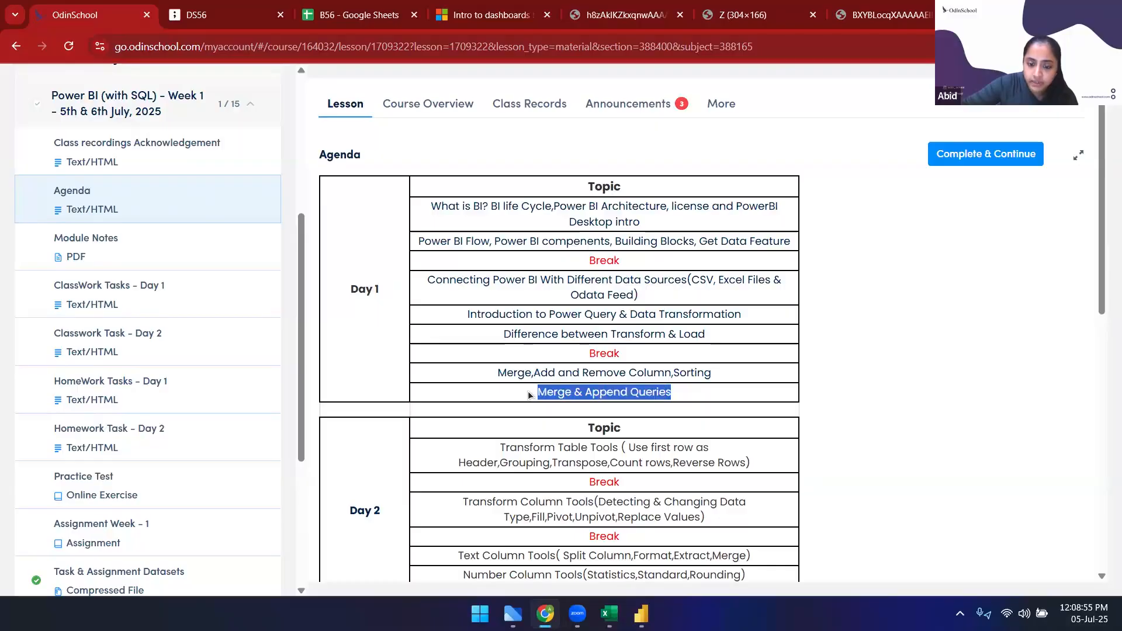
pyautogui.moveTo(497, 378); pyautogui.dragTo(707, 395)
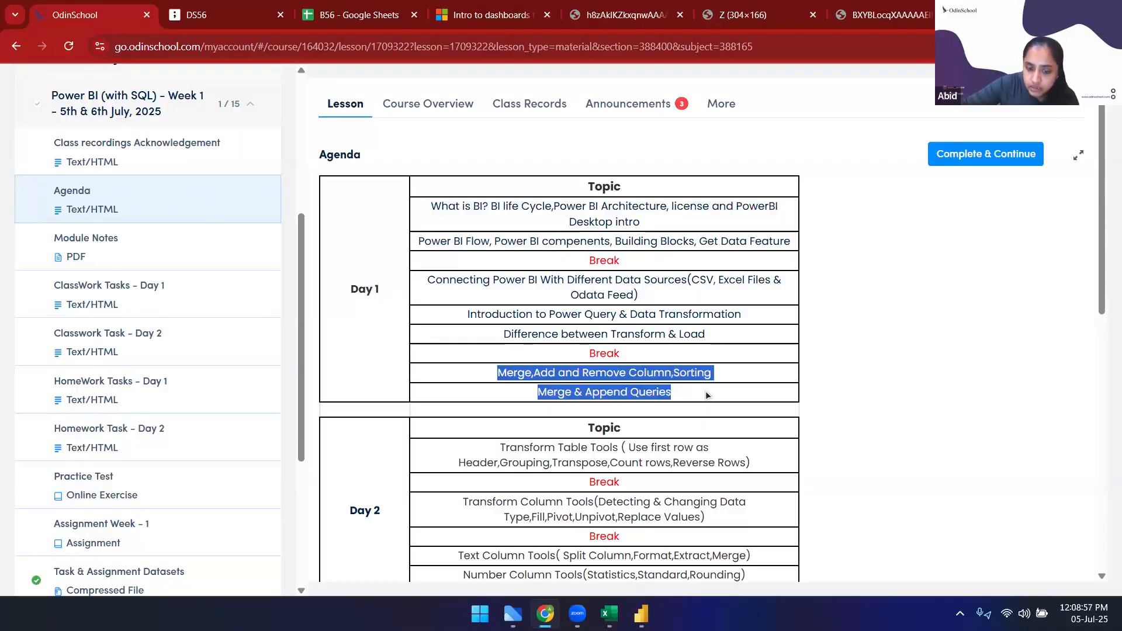
# Highlight all Day 2 agenda topics, followed by the last two Day 1 topics
pyautogui.scroll(-1, 643, 408)
pyautogui.click(607, 420)
pyautogui.moveTo(501, 374); pyautogui.dragTo(732, 524)
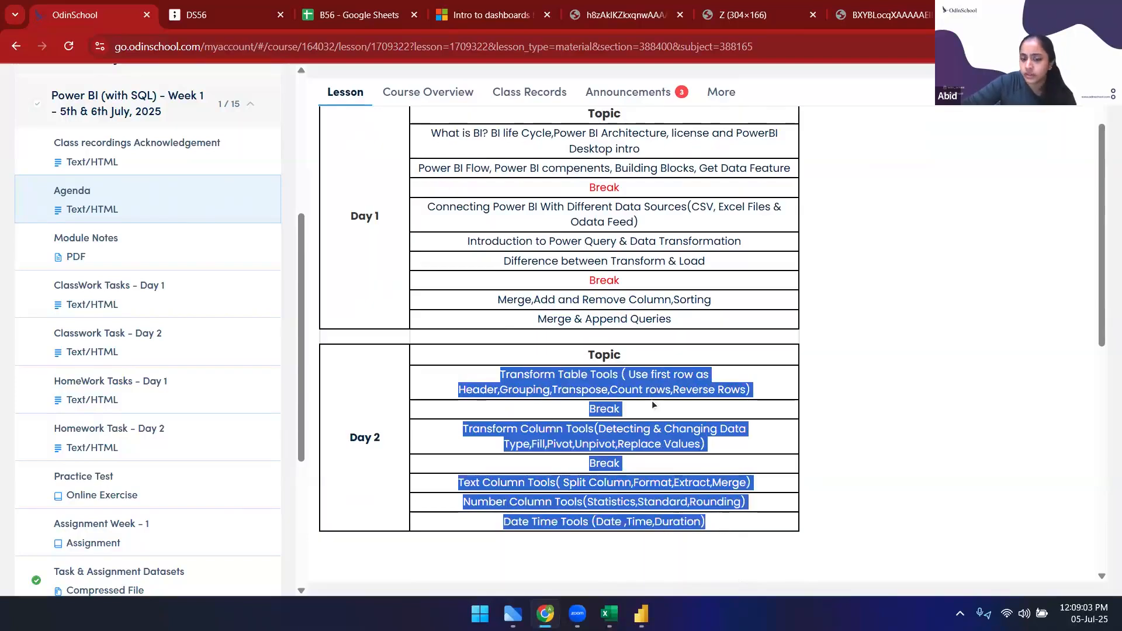
pyautogui.click(577, 389)
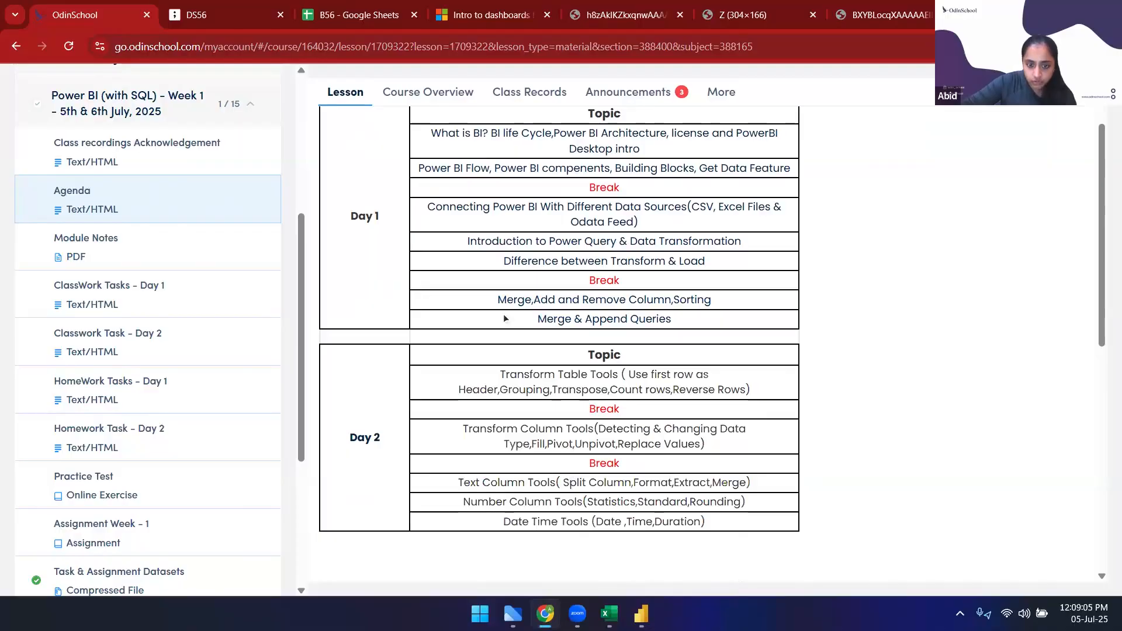
pyautogui.moveTo(496, 299); pyautogui.dragTo(689, 325)
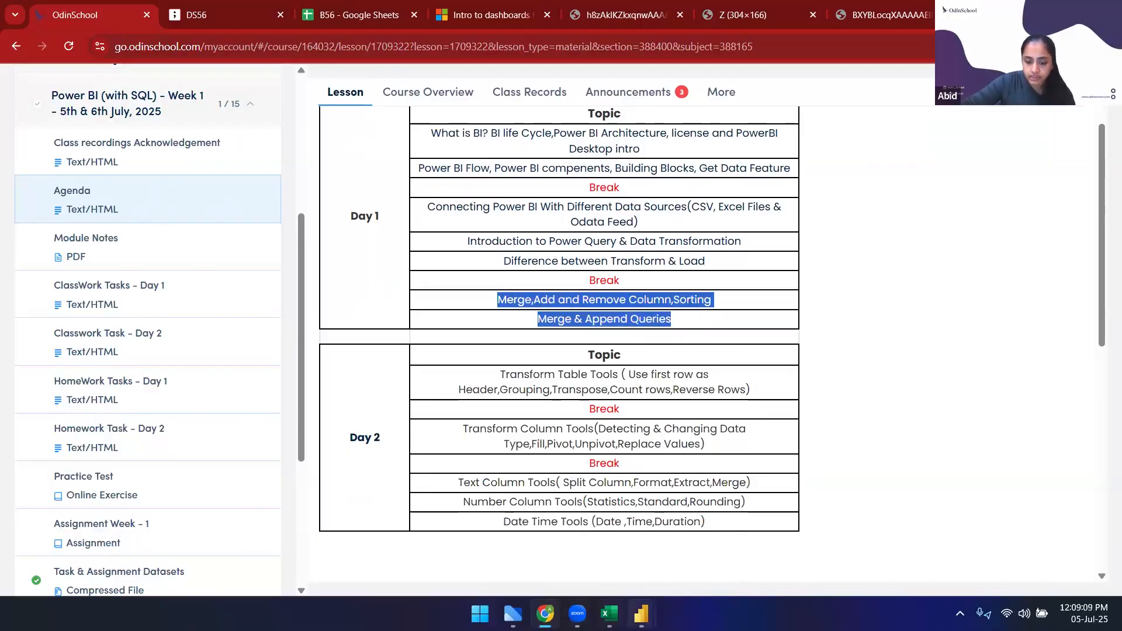
# Switch back to Power Query Editor and show the Home commands for the Customers query
pyautogui.moveTo(641, 614)
pyautogui.click(721, 526)
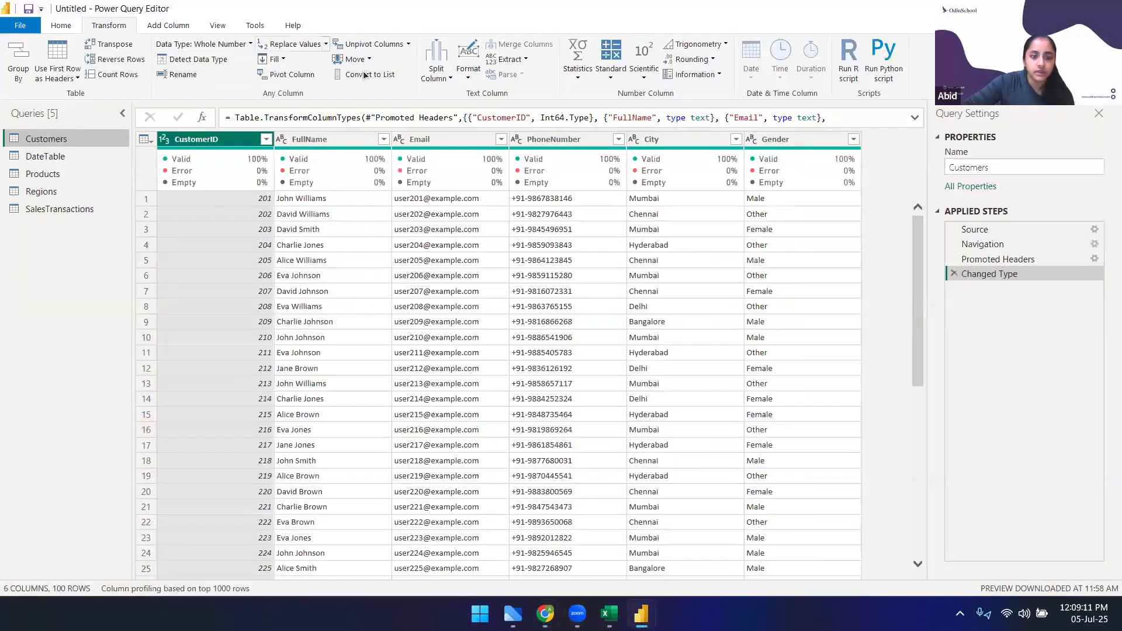
pyautogui.click(60, 26)
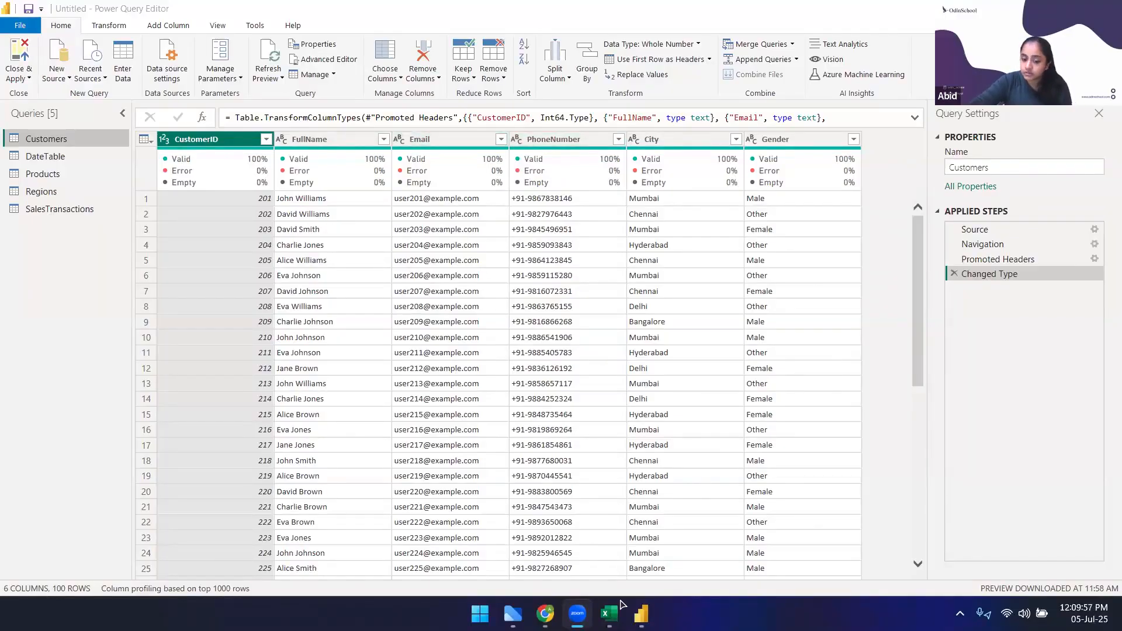
pyautogui.moveTo(641, 613)
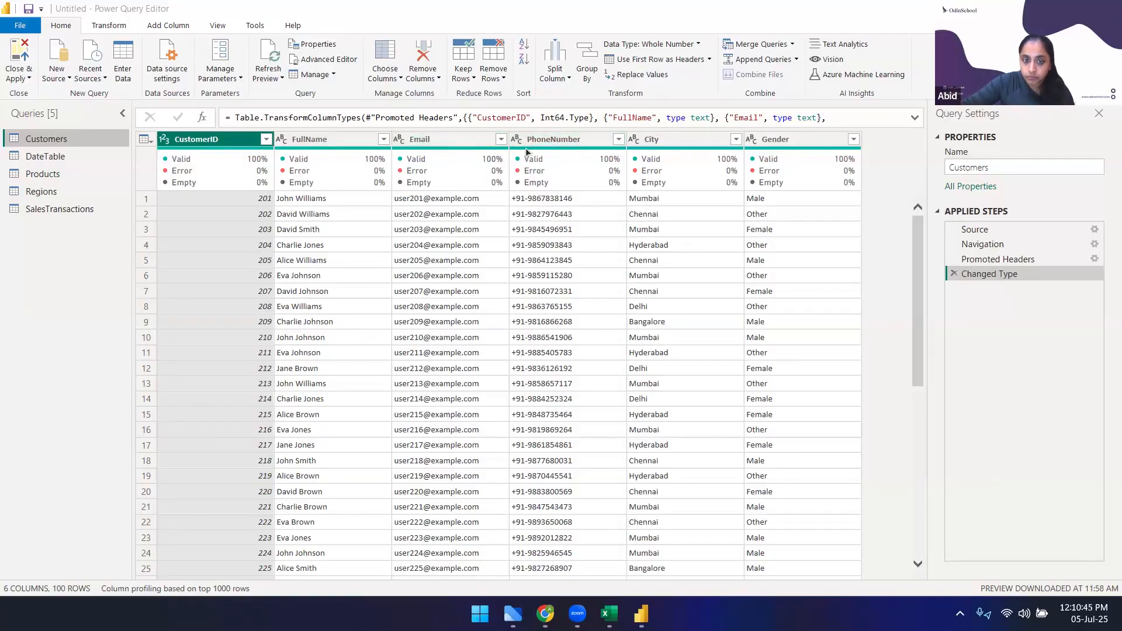
# Demonstrate selecting the adjacent Email and PhoneNumber columns of the Customers query together, leaving both selected
pyautogui.click(475, 145)
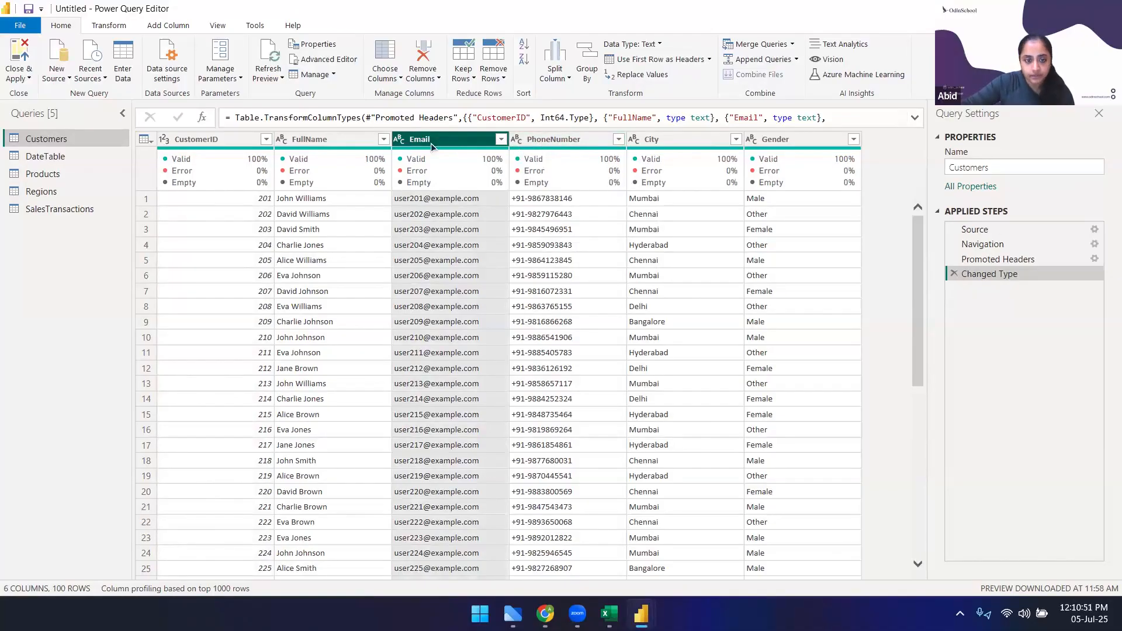
pyautogui.click(101, 30)
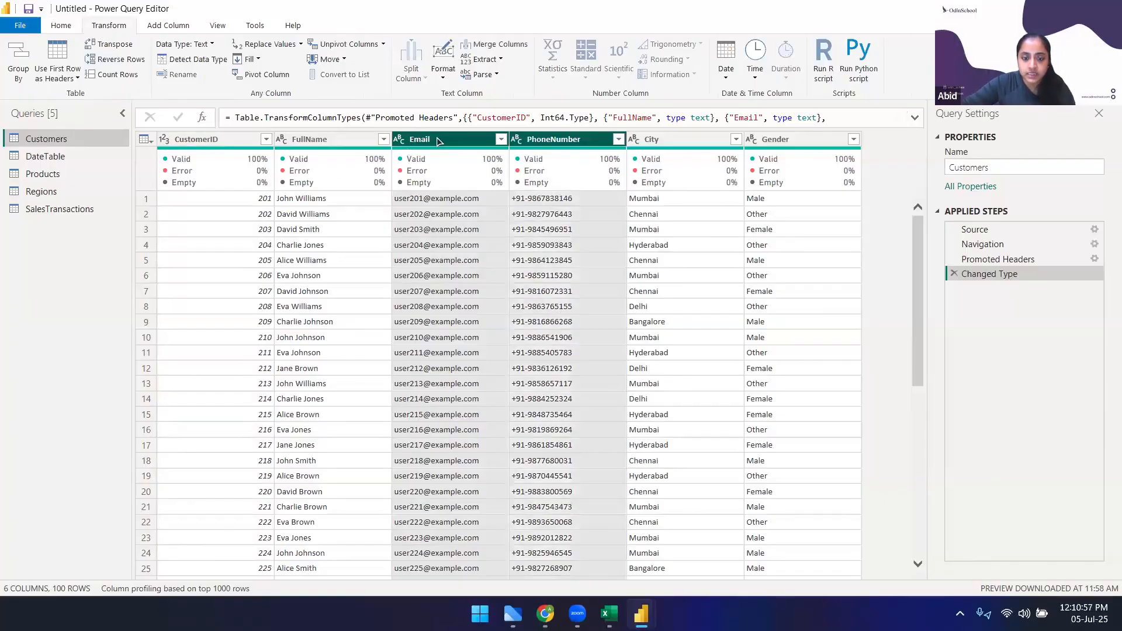
pyautogui.click(514, 291)
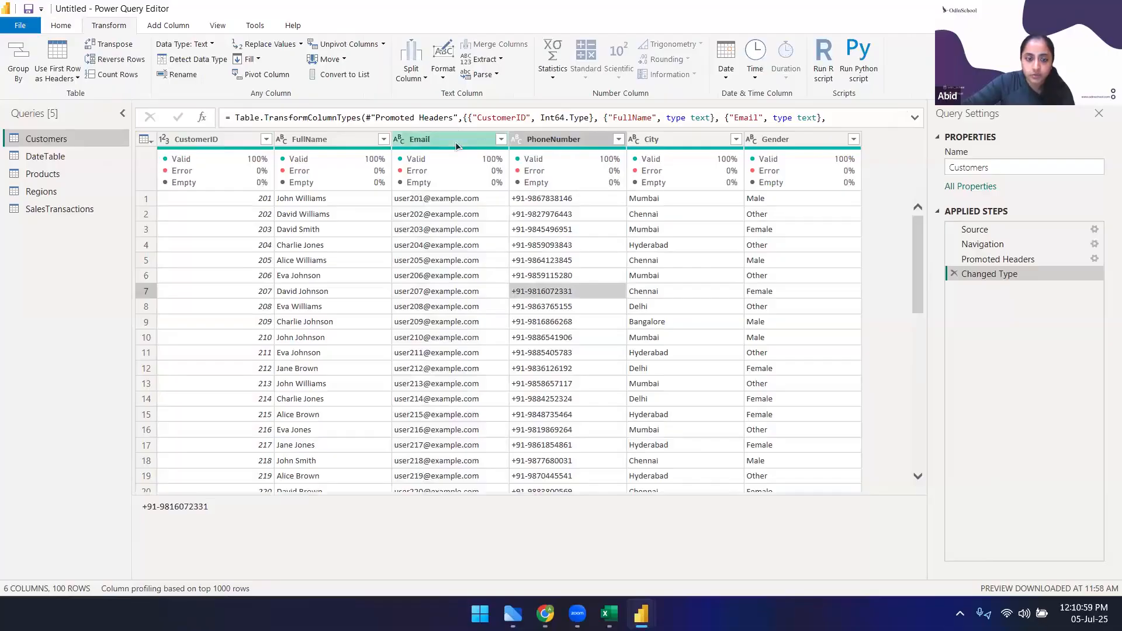
pyautogui.click(559, 143)
pyautogui.click(485, 140)
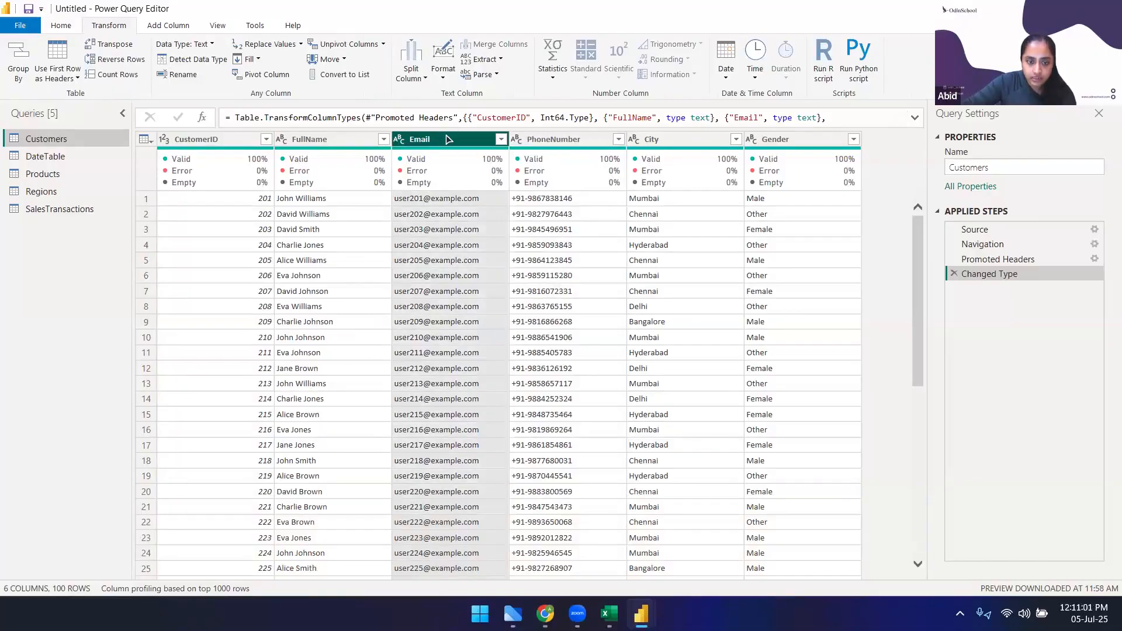
pyautogui.hotkey('shift', 'Right')
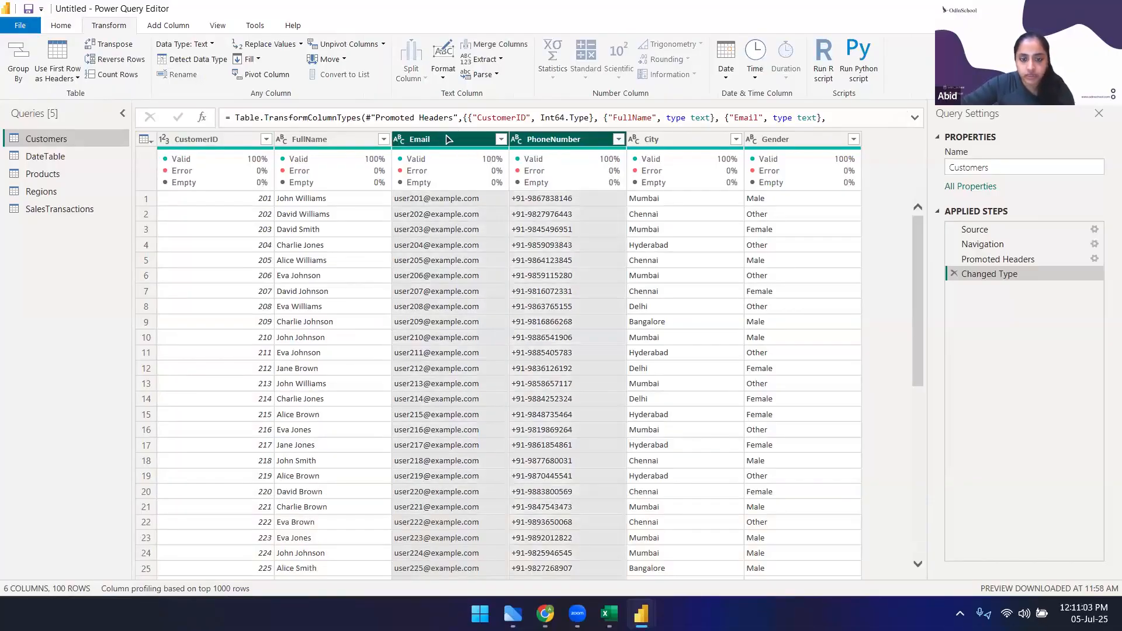
pyautogui.click(570, 247)
pyautogui.click(559, 146)
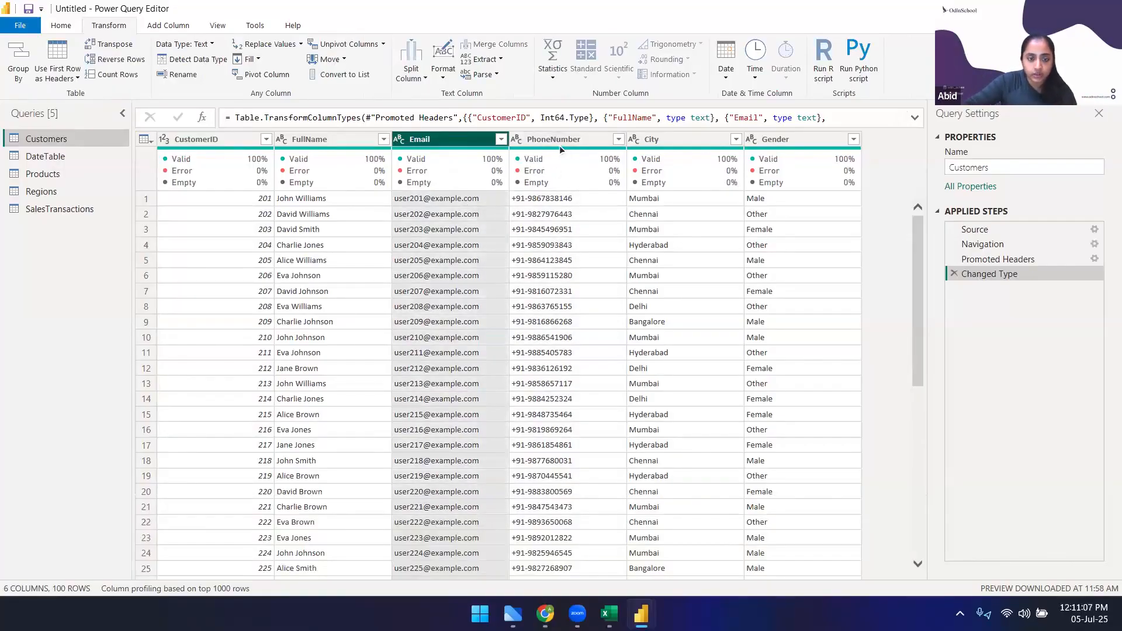
pyautogui.click(485, 139)
pyautogui.hotkey('shift', 'Right')
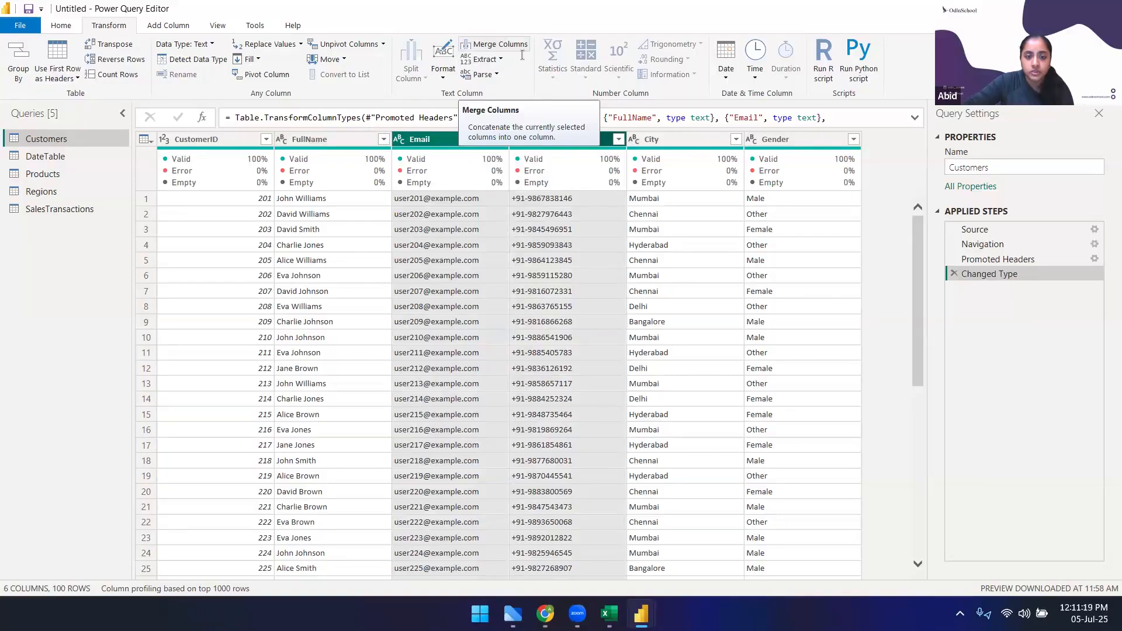
# Compare where Merge Columns is offered and open its Transform version for the selected Email and PhoneNumber columns
pyautogui.click(59, 25)
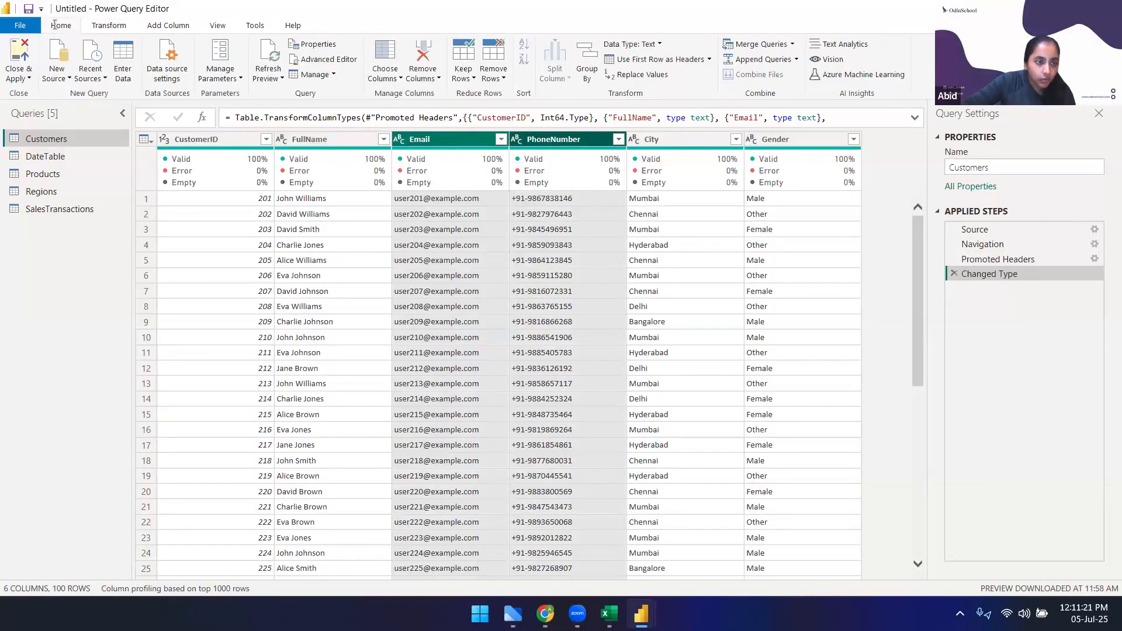
pyautogui.click(111, 27)
pyautogui.click(167, 25)
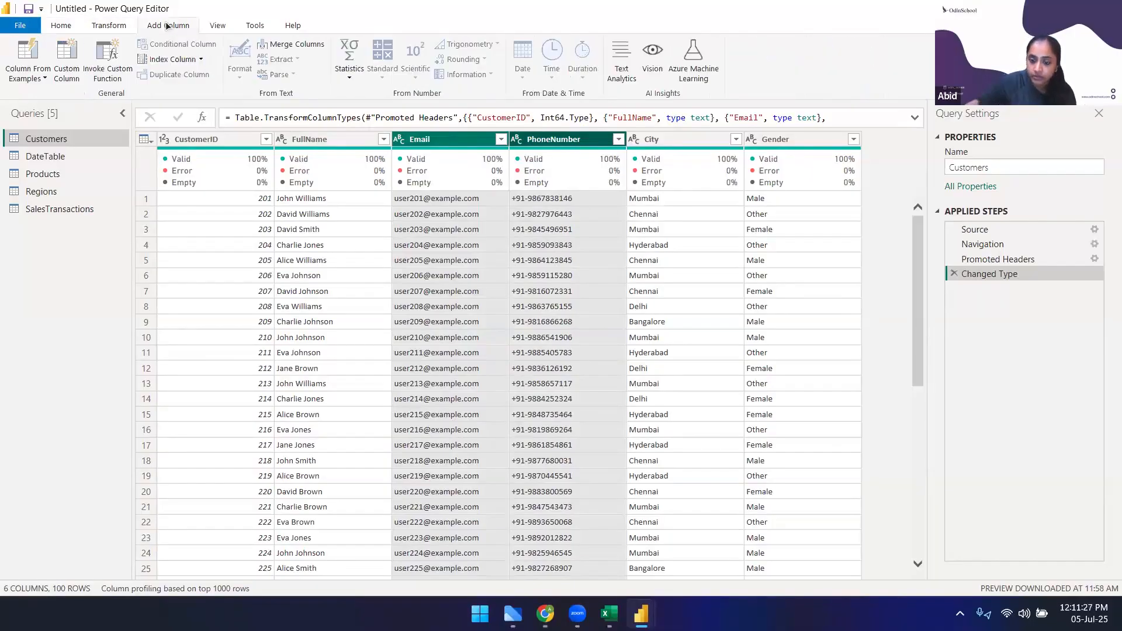
pyautogui.click(110, 27)
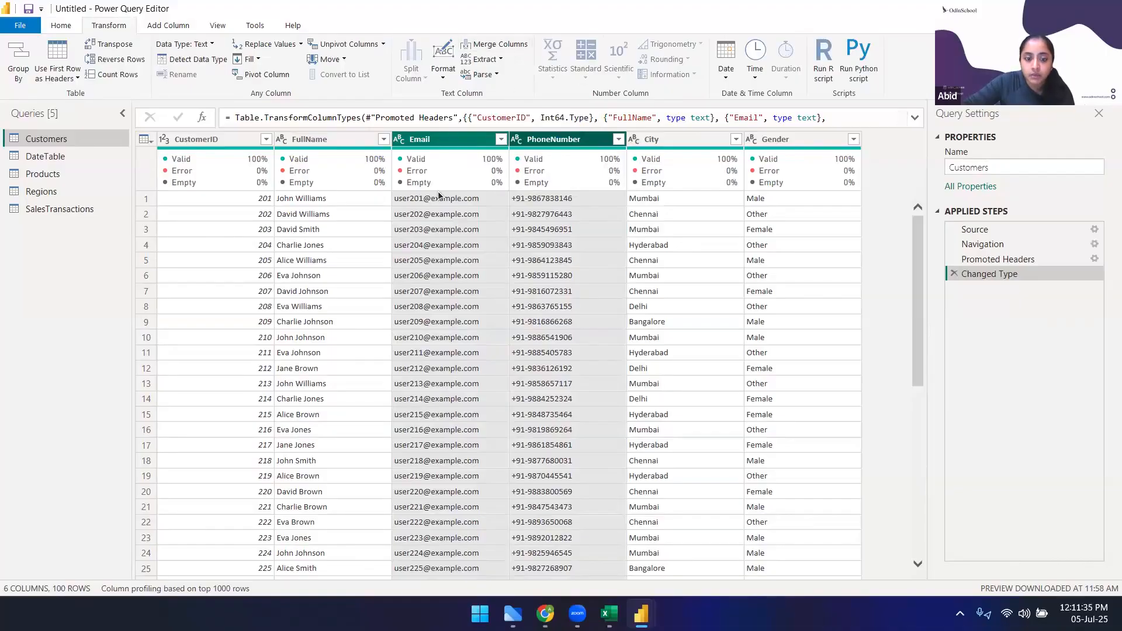
pyautogui.click(503, 45)
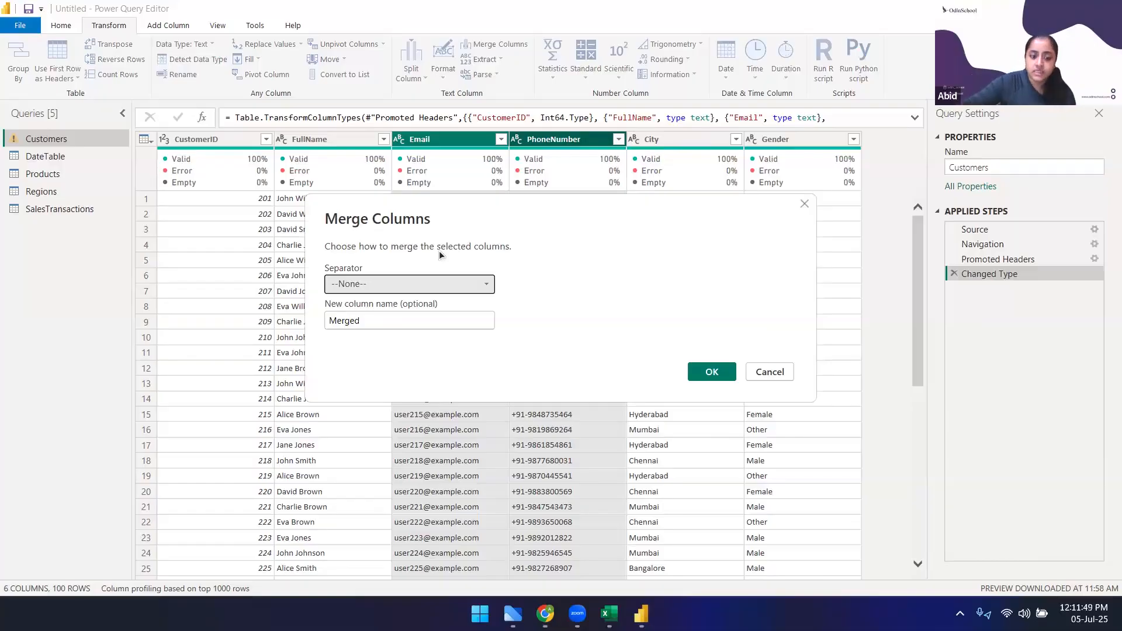
# Review the separator choices available for merging the Email and PhoneNumber columns, keeping no separator
pyautogui.click(360, 286)
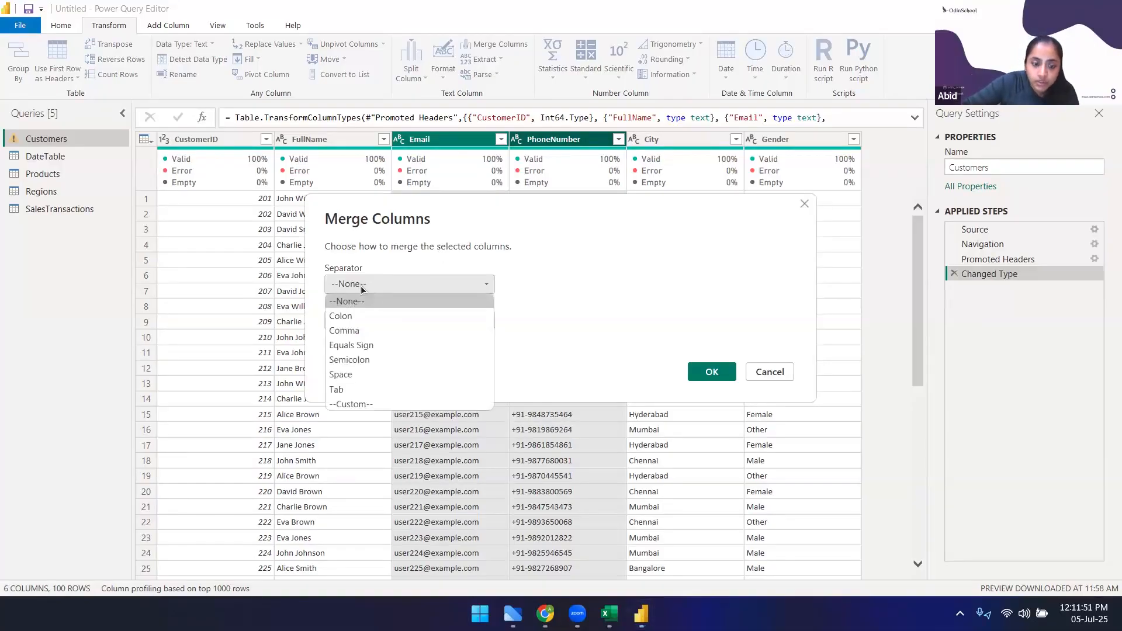
pyautogui.click(374, 283)
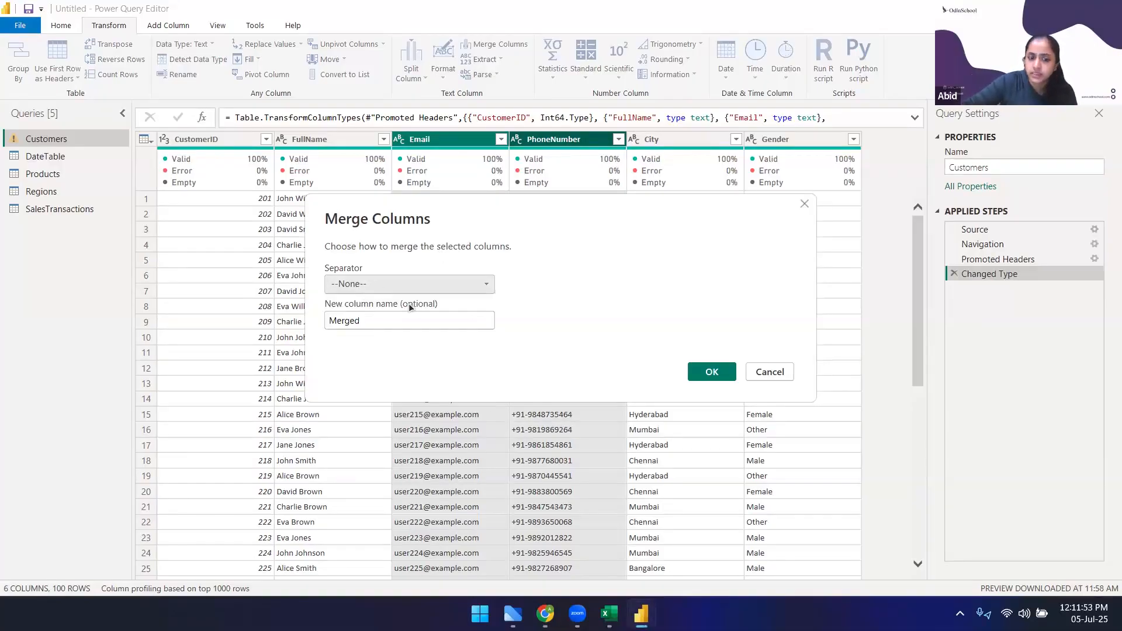
pyautogui.click(376, 285)
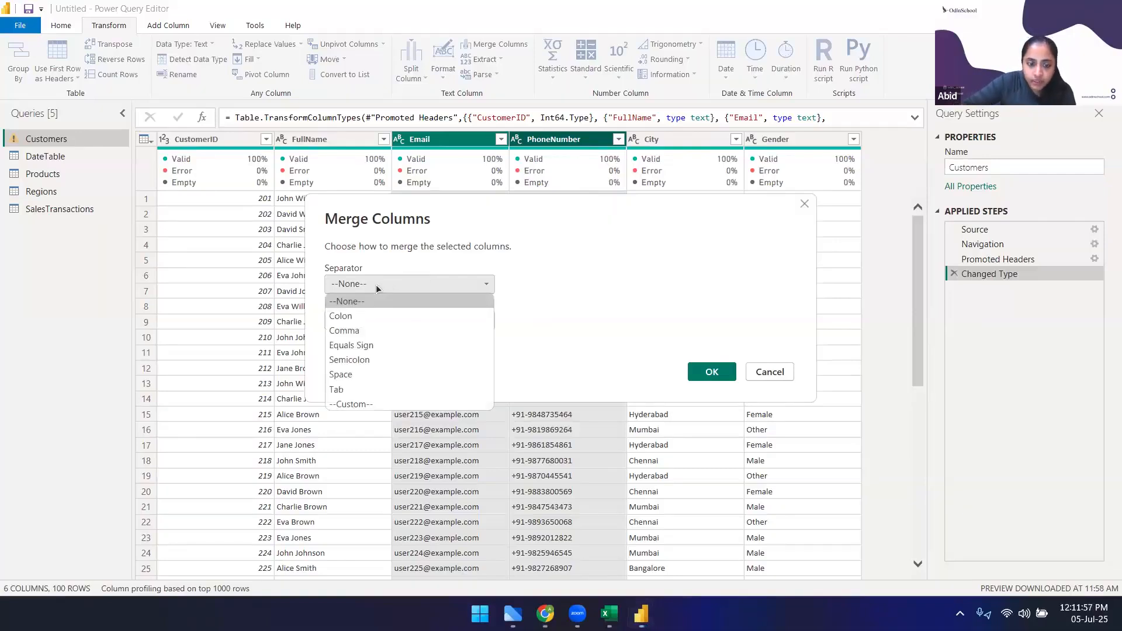
pyautogui.click(362, 300)
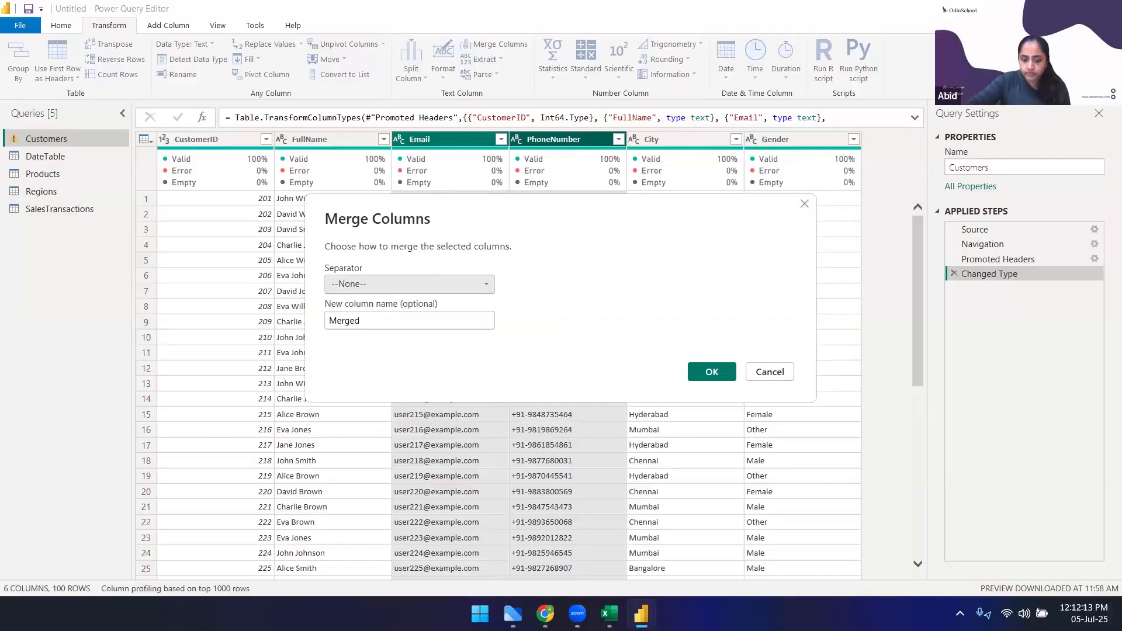
# Switch to the B56 Google Sheet and enter a sample e-mail address in E49 and a phone number in F49
pyautogui.click(608, 614)
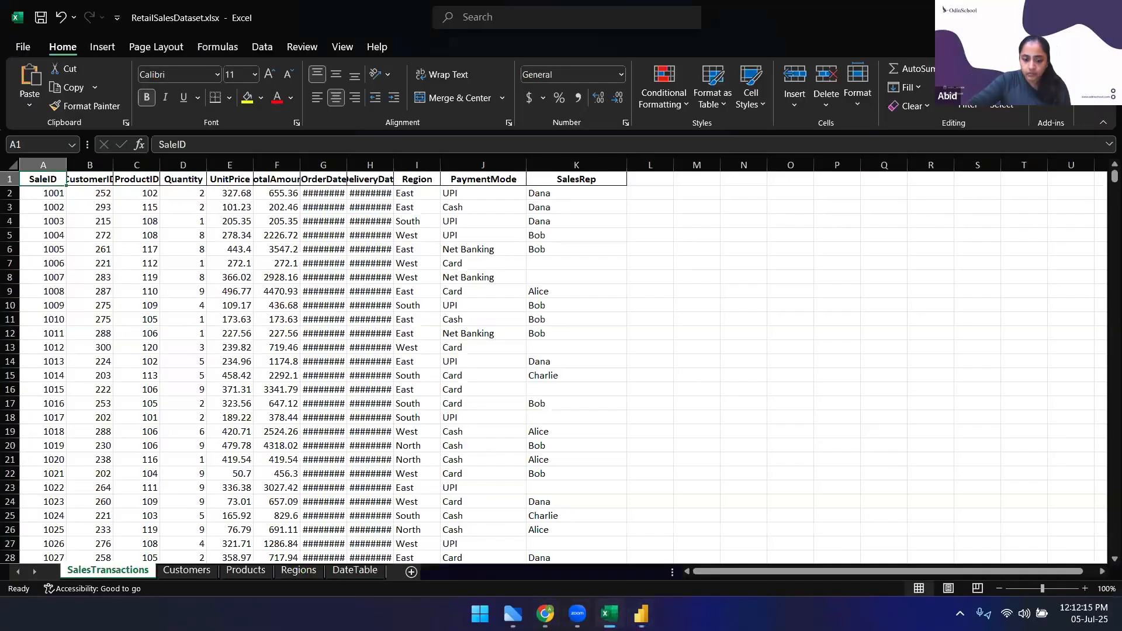
pyautogui.click(545, 613)
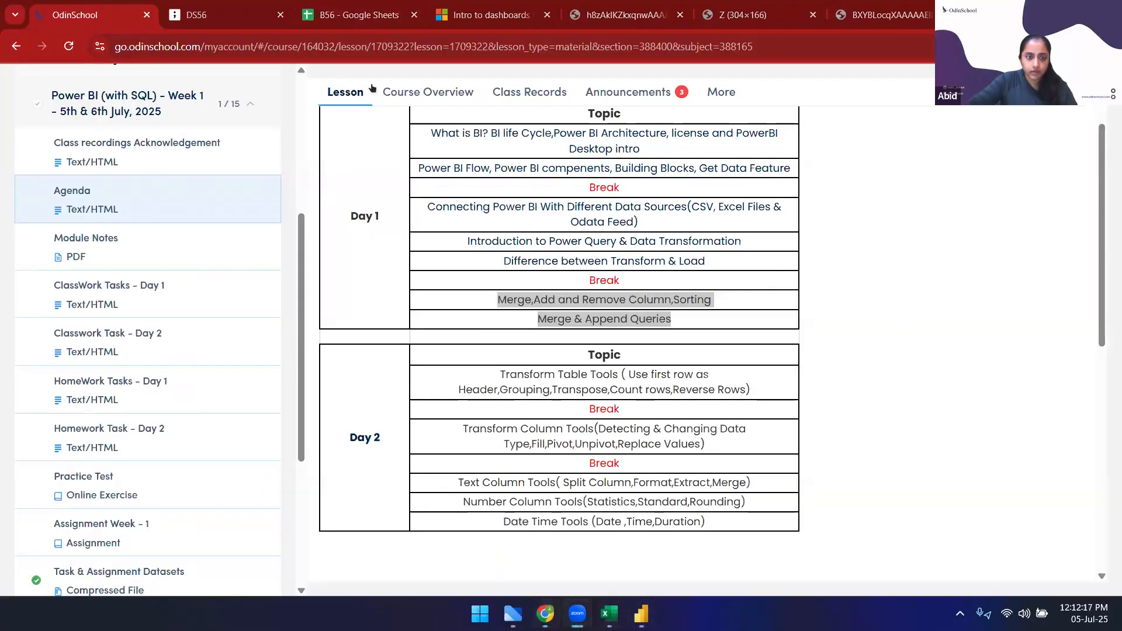
pyautogui.click(365, 16)
pyautogui.scroll(-10, 355, 343)
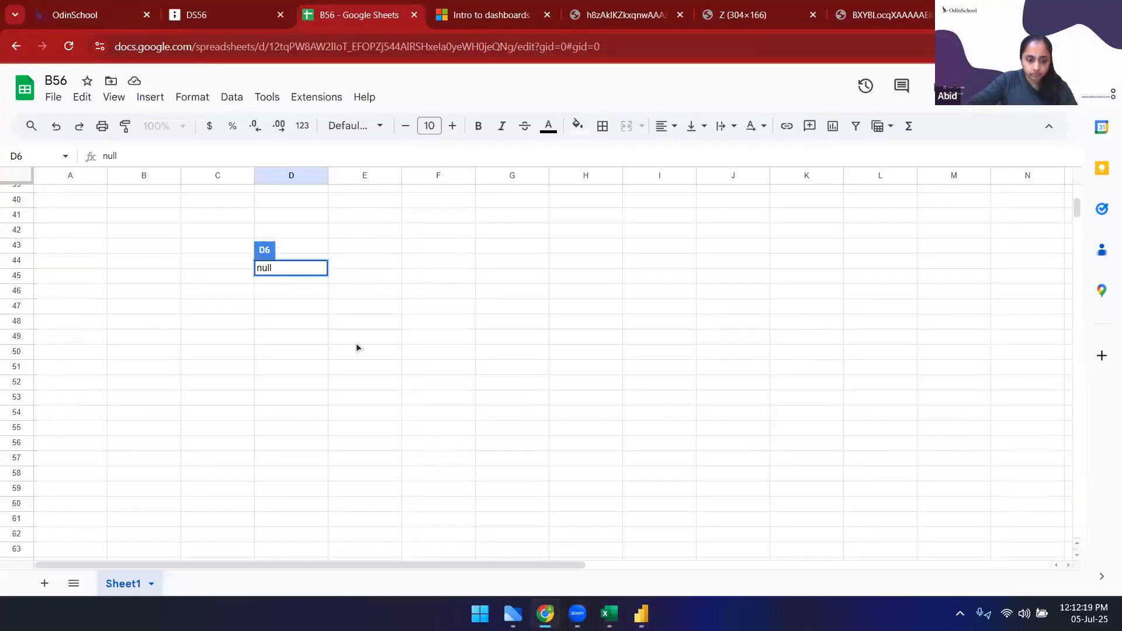
pyautogui.click(356, 342)
pyautogui.write('abidu')
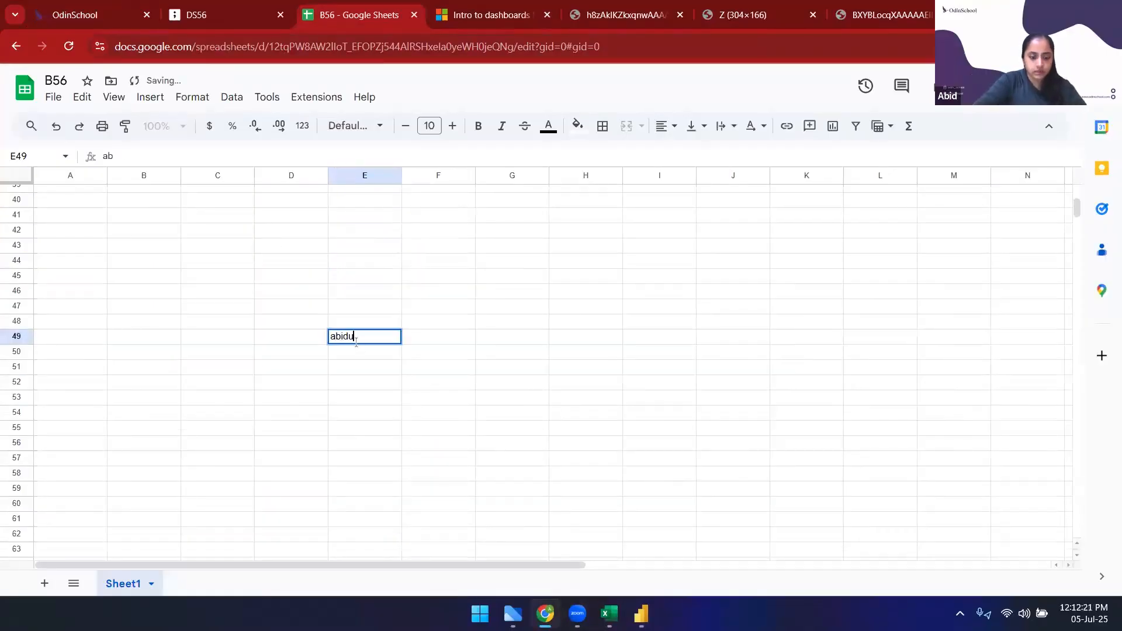
pyautogui.write('nnisa@example.com')
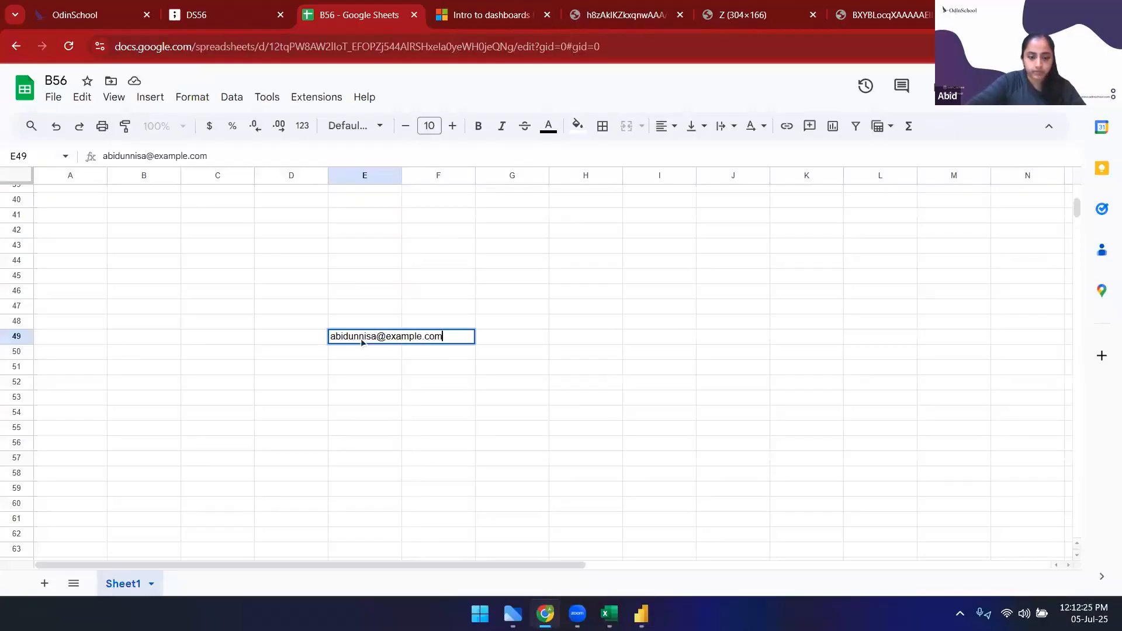
pyautogui.press('Tab')
pyautogui.write('7898621')
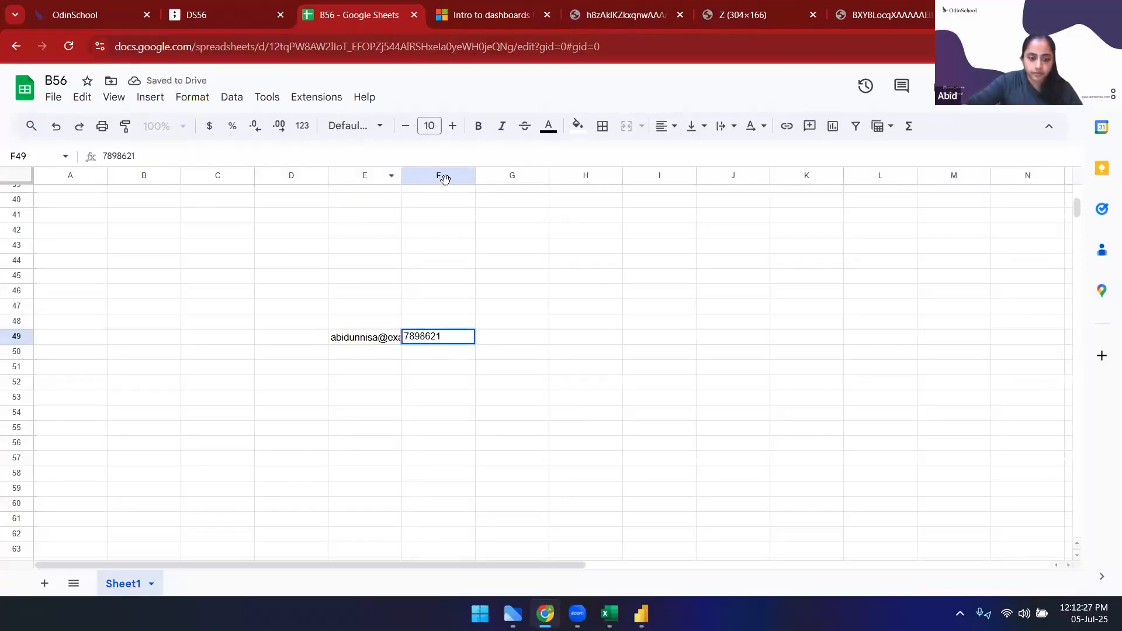
# Widen column E and select the e-mail and phone number cells E49:F49 together
pyautogui.moveTo(402, 175); pyautogui.dragTo(428, 175)
pyautogui.click(565, 379)
pyautogui.click(416, 338)
pyautogui.moveTo(445, 336); pyautogui.dragTo(445, 339)
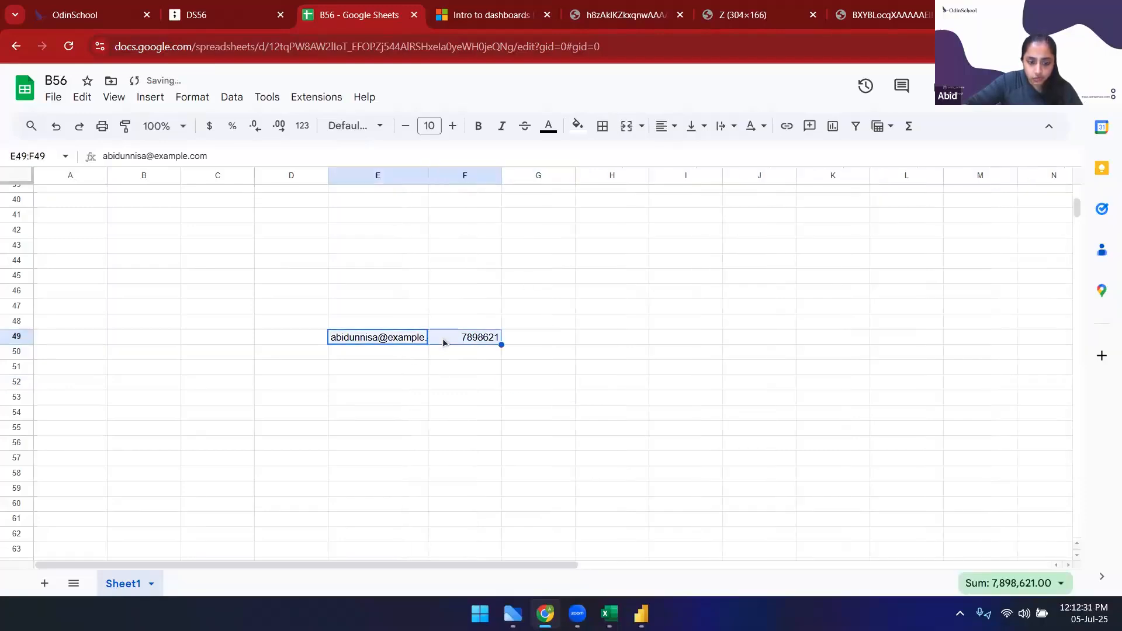
# Enter the sample e-mail address in F55 and append the phone number copied from F49 directly after it
pyautogui.click(450, 434)
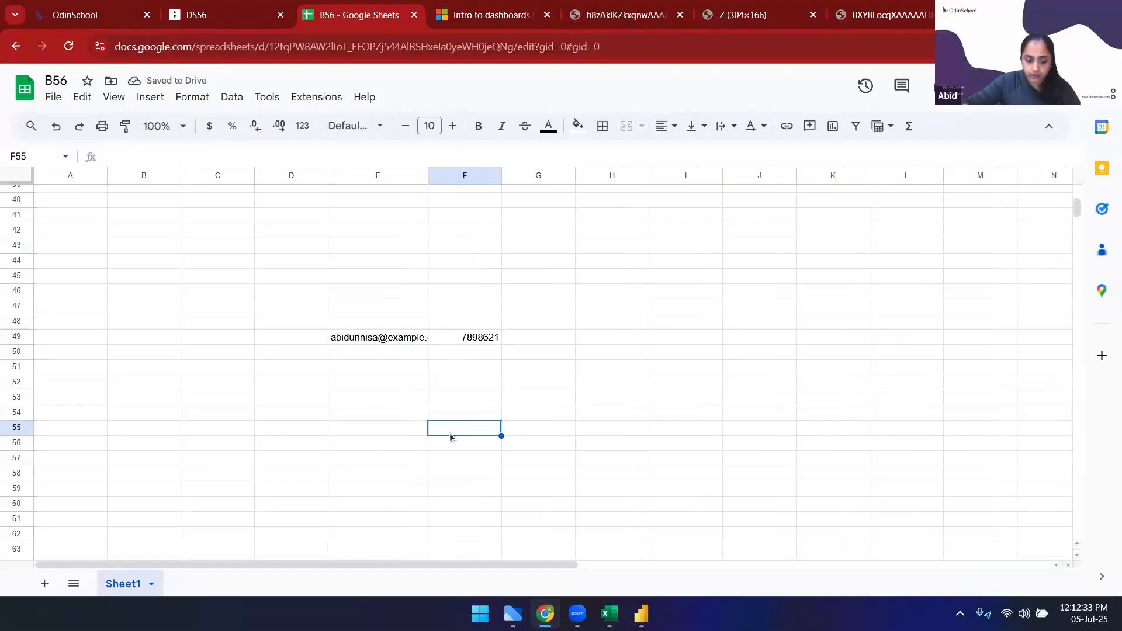
pyautogui.write('abidunnisa')
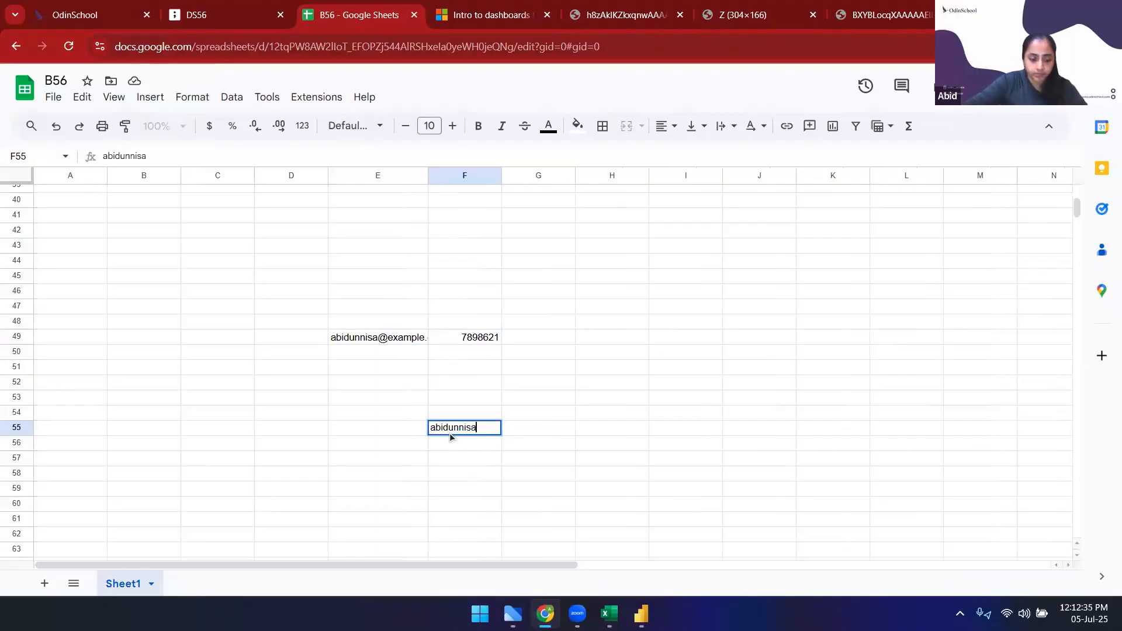
pyautogui.write('@example.com')
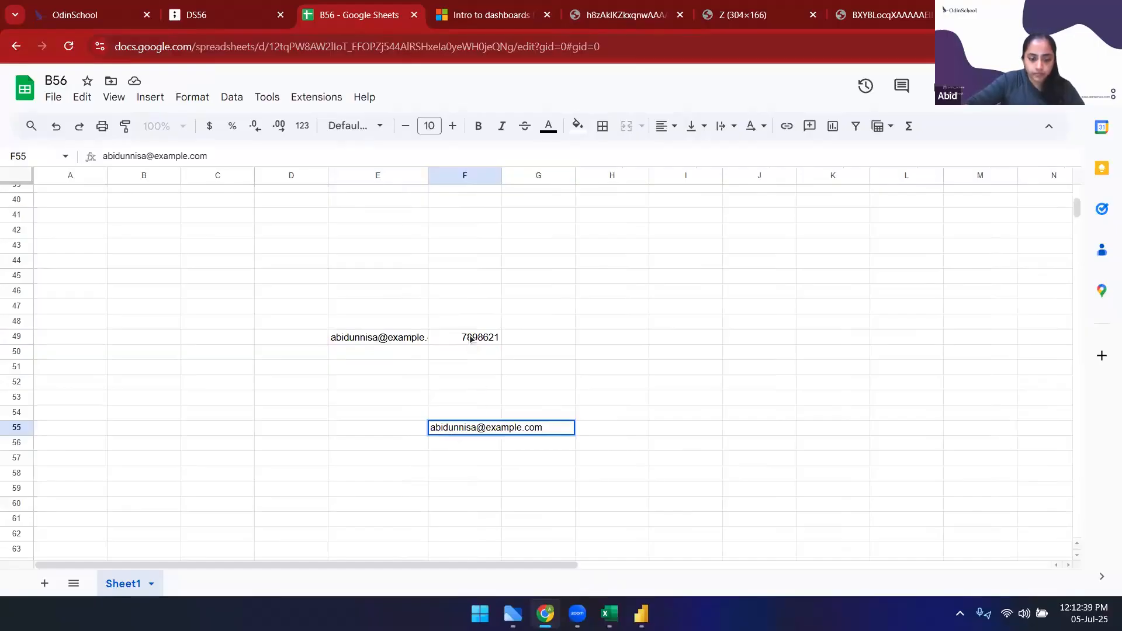
pyautogui.click(471, 339)
pyautogui.hotkey('ctrl', 'c')
pyautogui.click(456, 426)
pyautogui.press('Return')
pyautogui.hotkey('ctrl', 'v')
pyautogui.click(748, 306)
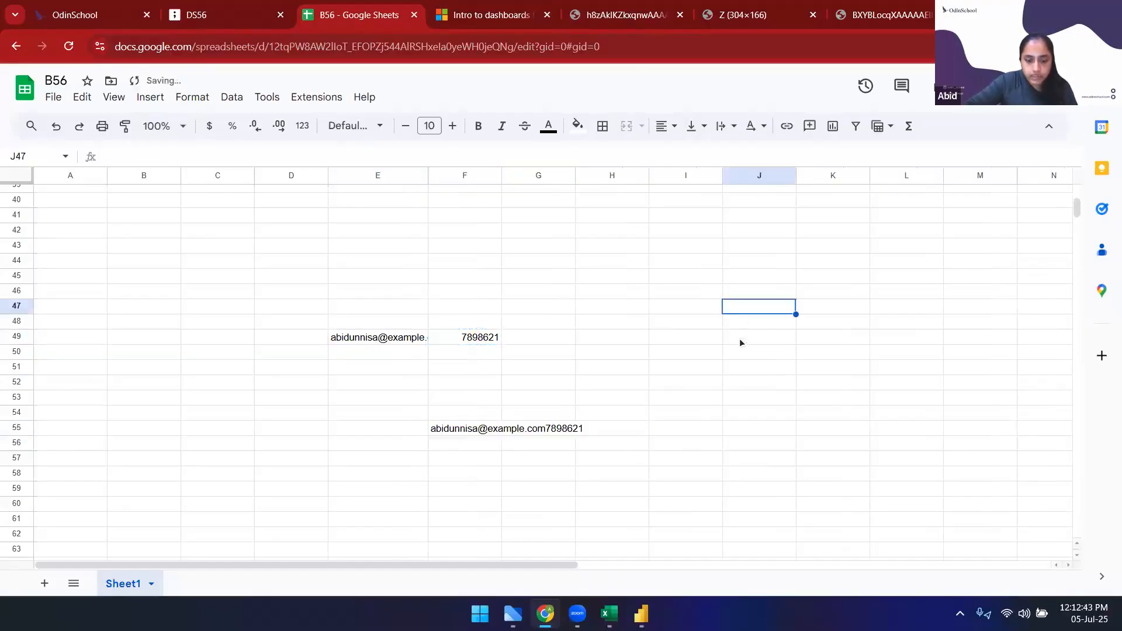
# Try a space, a hyphen and an underscore as separators between the e-mail address and phone number in F55
pyautogui.click(481, 431)
pyautogui.click(661, 431)
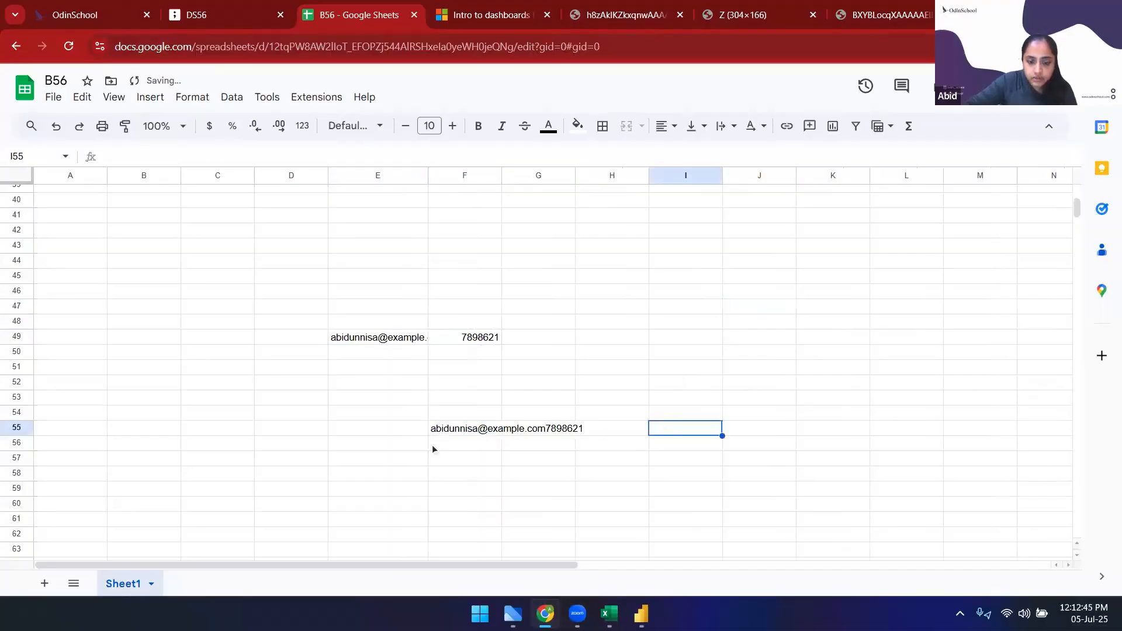
pyautogui.doubleClick(481, 428)
pyautogui.click(543, 427)
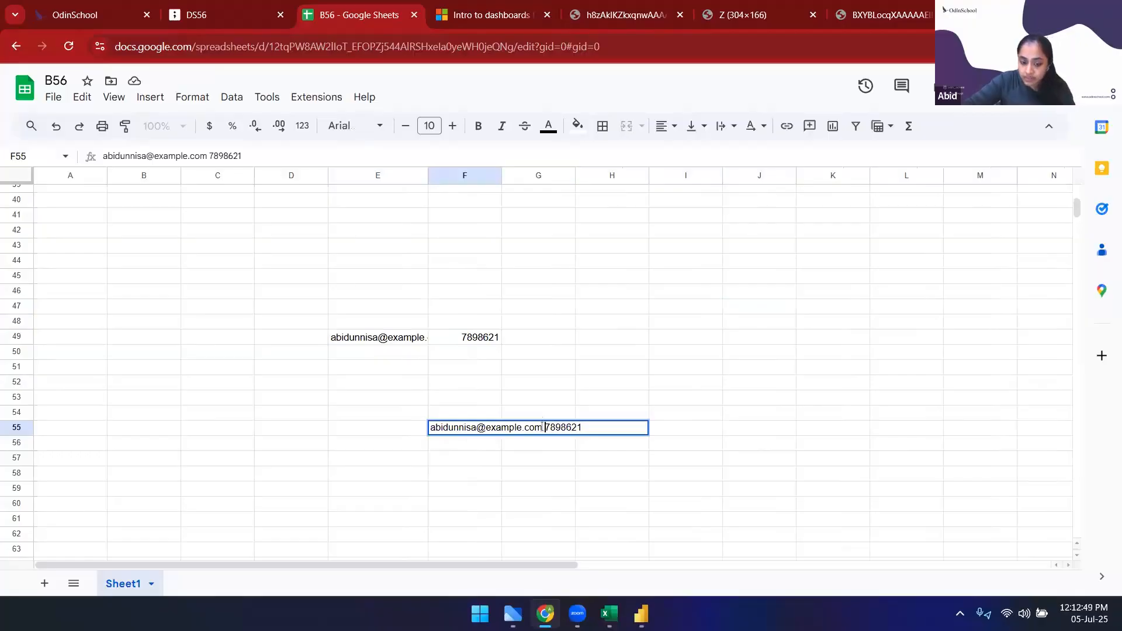
pyautogui.press('BackSpace')
pyautogui.write(',')
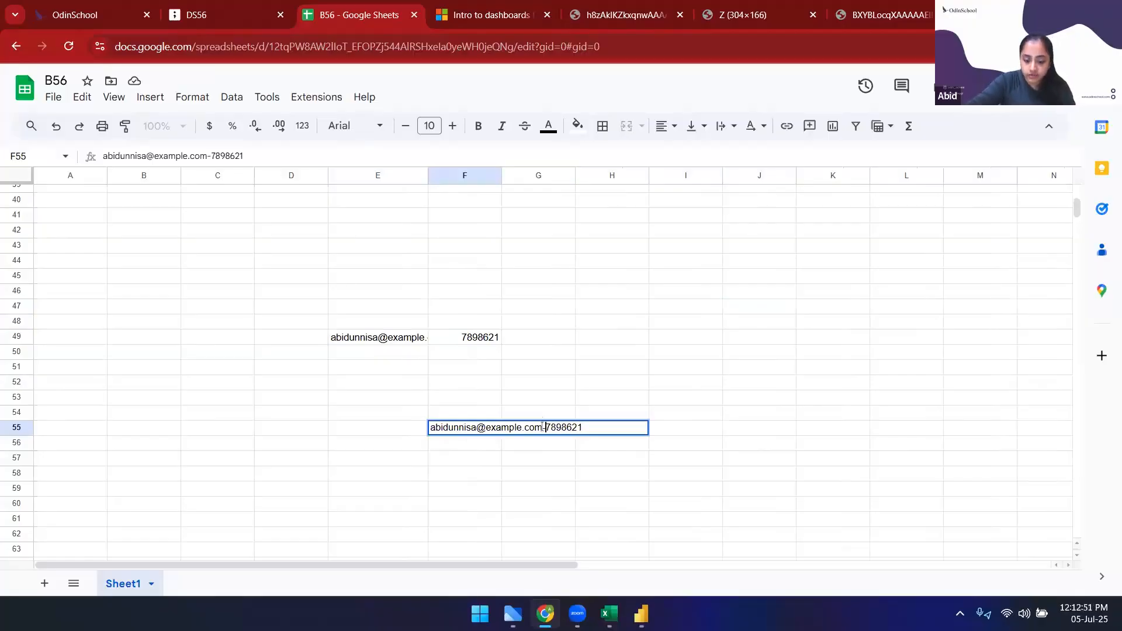
pyautogui.press('BackSpace')
pyautogui.write('_')
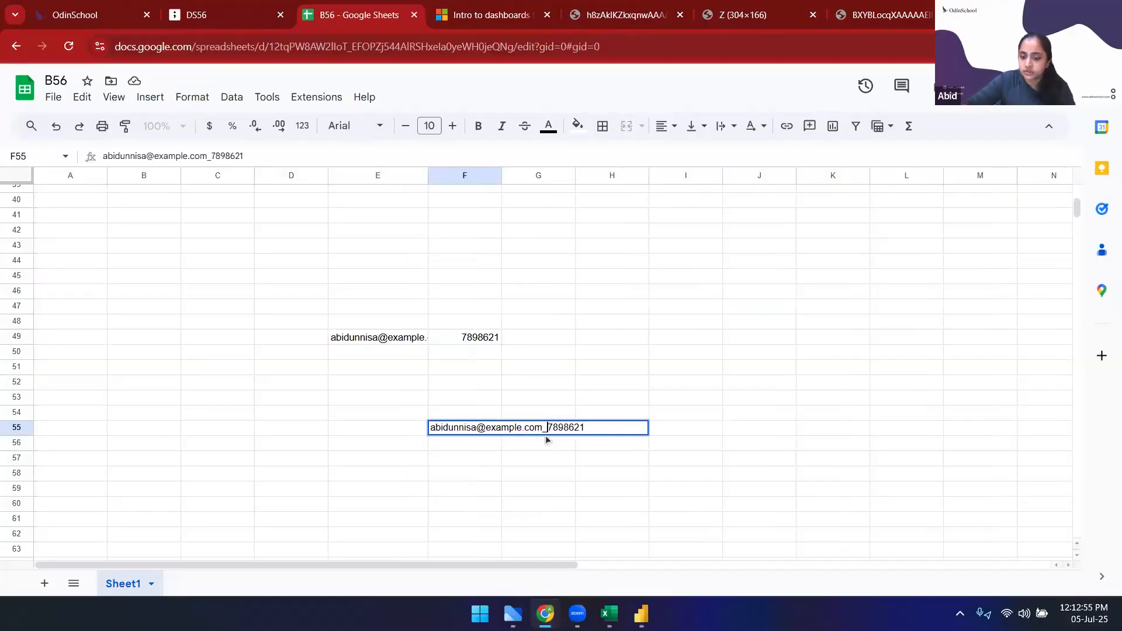
pyautogui.press('BackSpace')
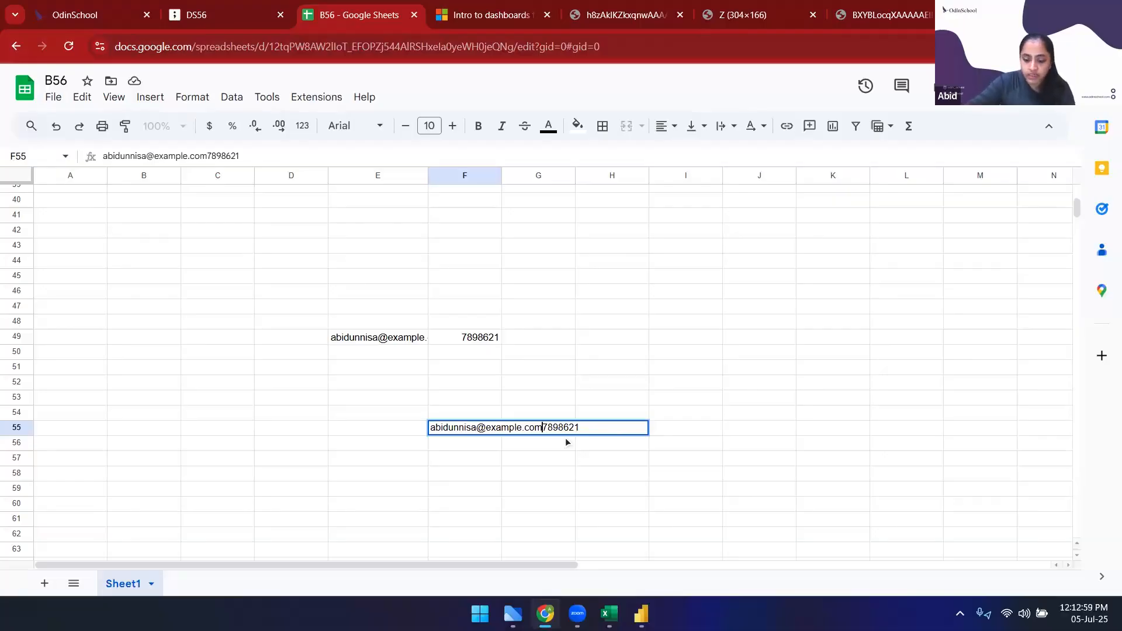
# Separate the e-mail address and phone number in F55 with a pipe character surrounded by spaces
pyautogui.write('|')
pyautogui.press('Left')
pyautogui.press('Left')
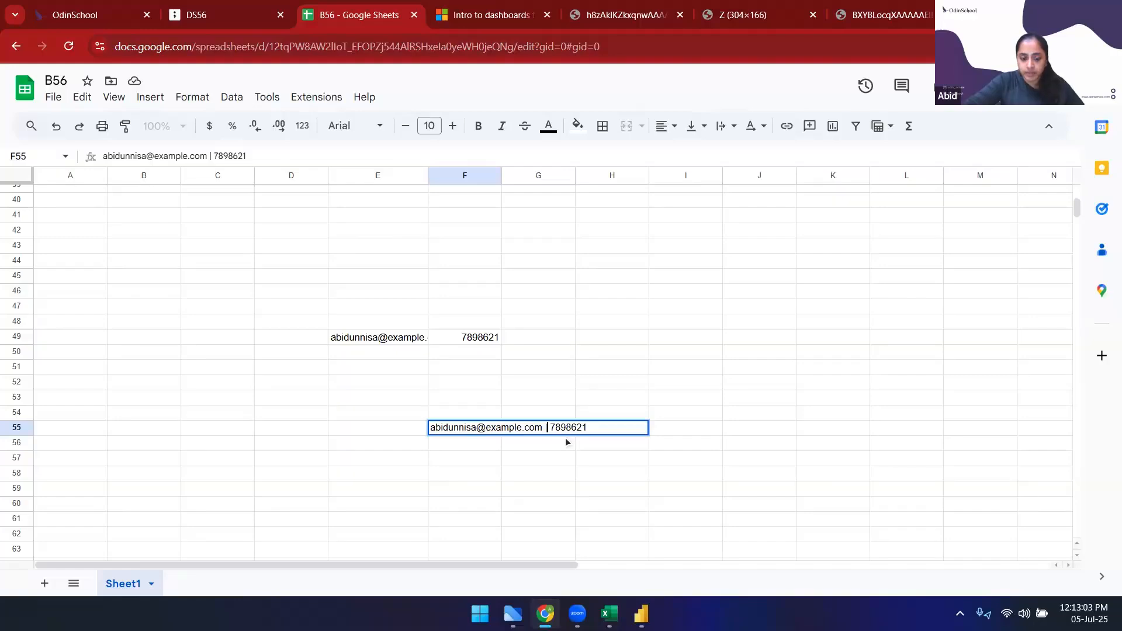
pyautogui.write('0')
pyautogui.press('BackSpace')
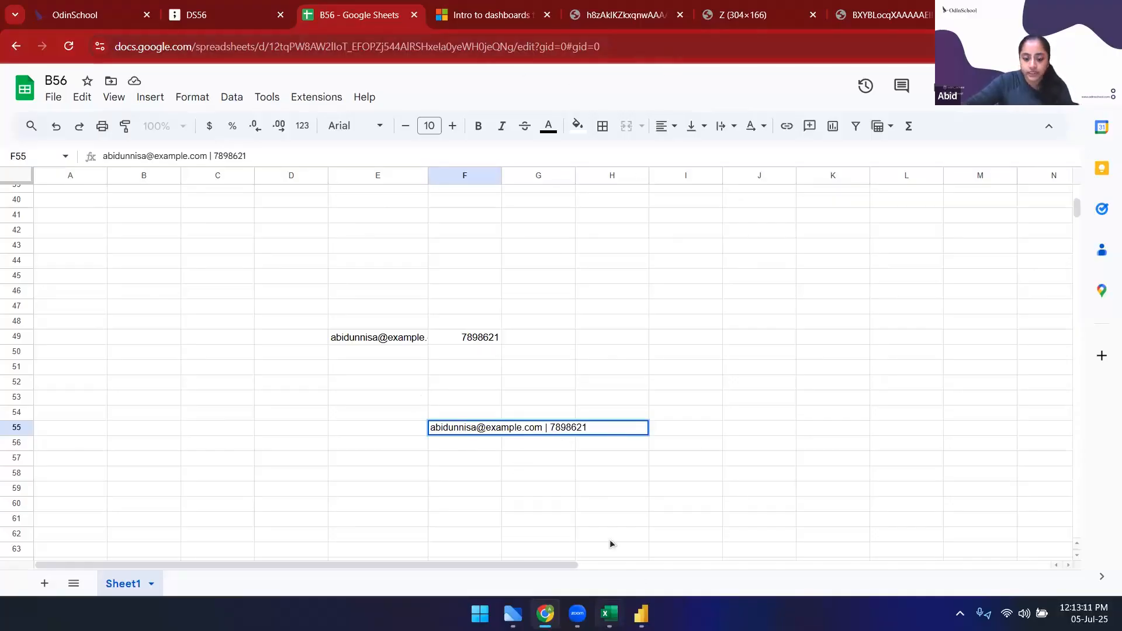
# Switch back to Power Query Editor and set a custom pipe separator (|) for merging the selected columns
pyautogui.moveTo(641, 613)
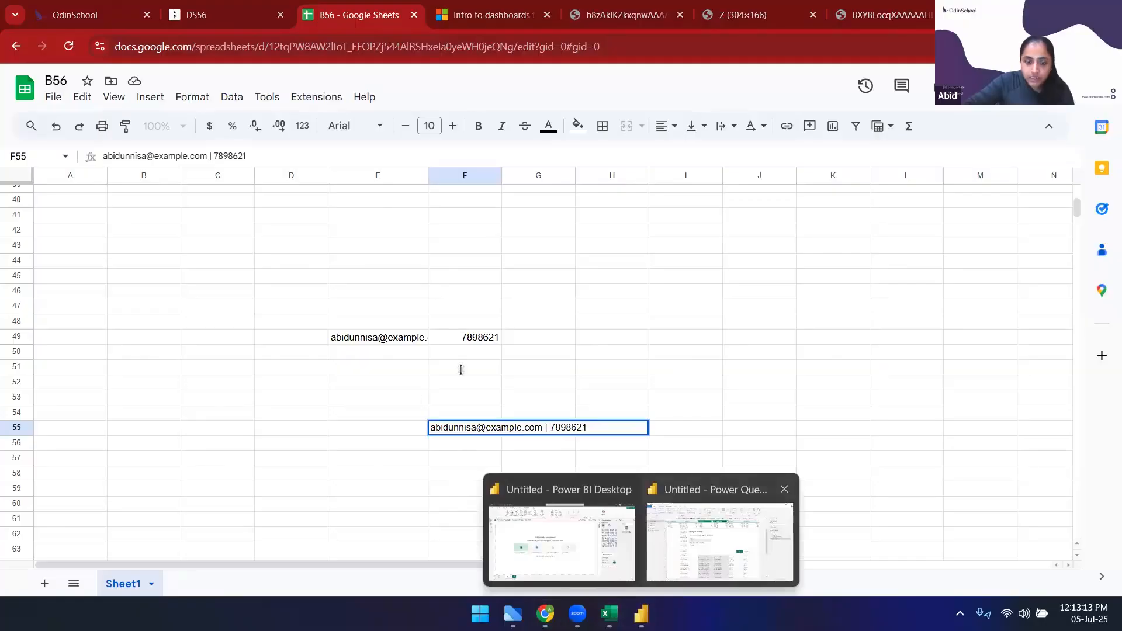
pyautogui.click(706, 520)
pyautogui.click(376, 284)
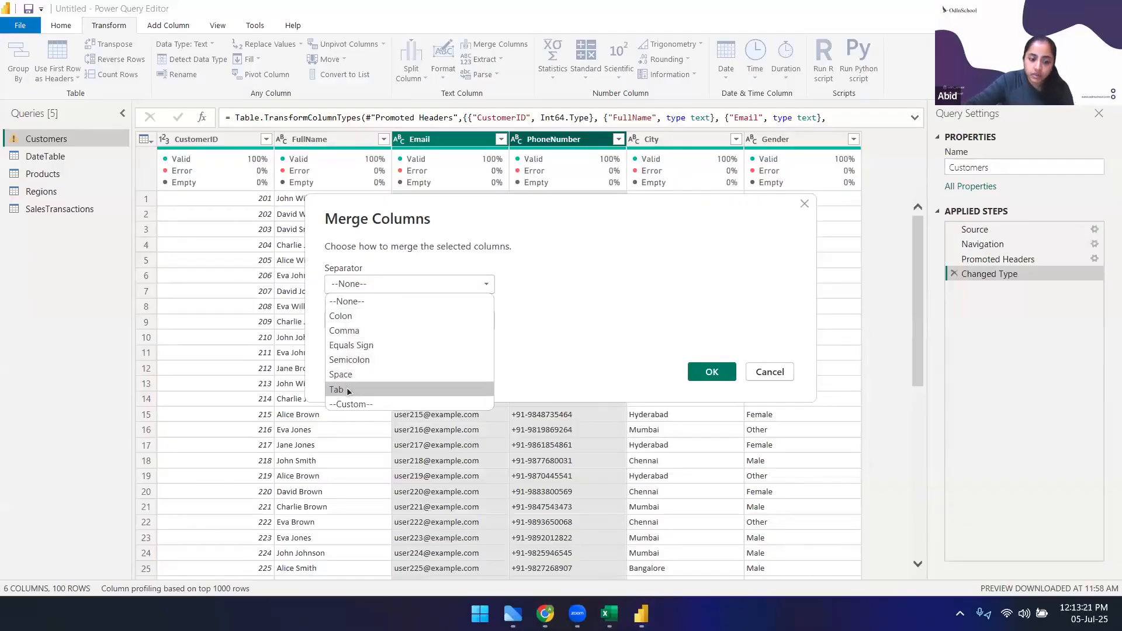
pyautogui.click(354, 404)
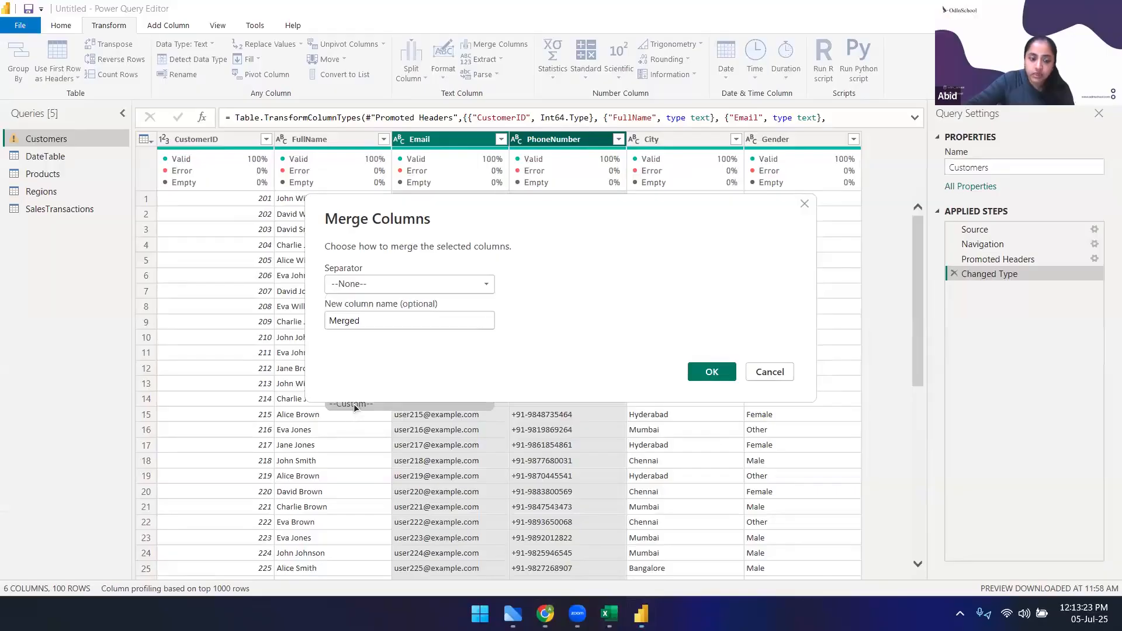
pyautogui.click(370, 305)
pyautogui.click(370, 305)
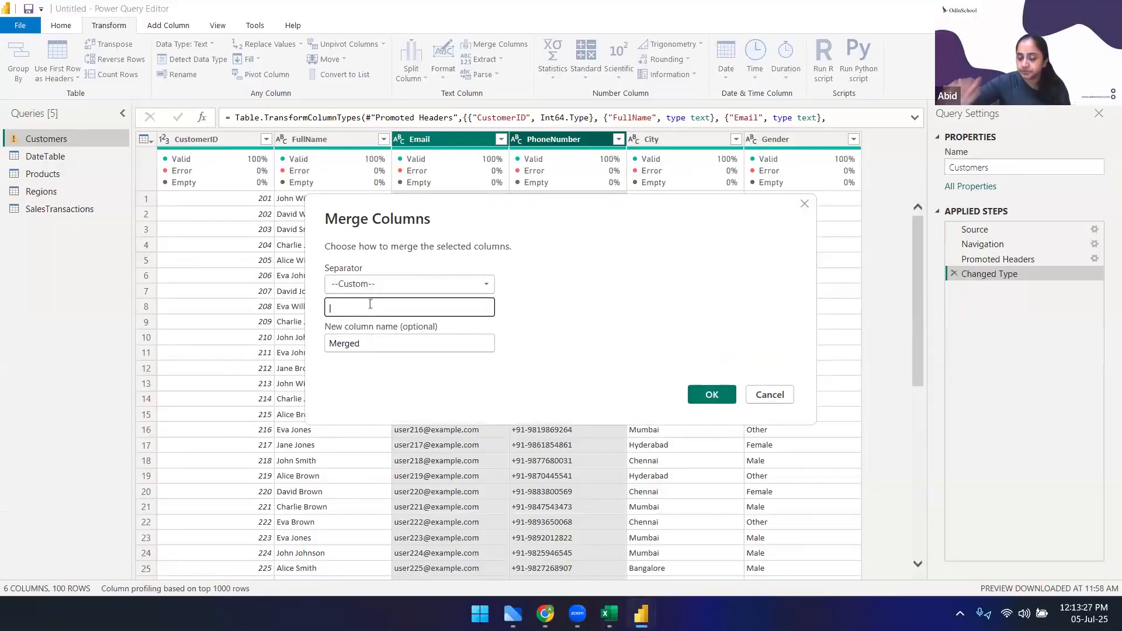
# Name the new merged column "Contact Details" and apply the merge of Email and PhoneNumber
pyautogui.click(370, 344)
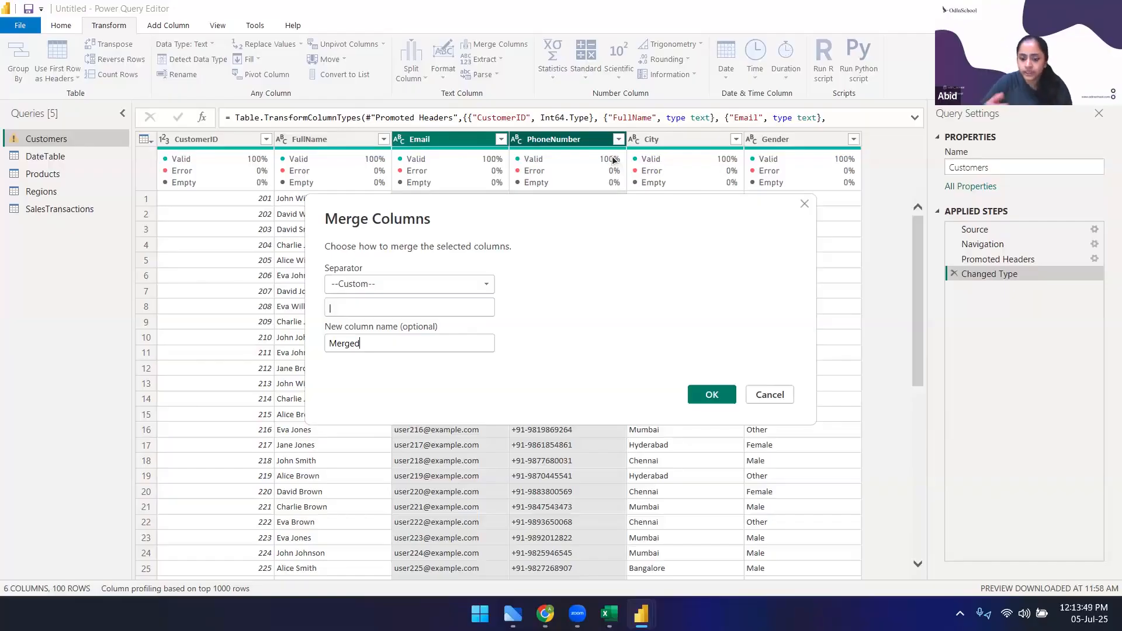
pyautogui.press('BackSpace')
pyautogui.press('BackSpace')
pyautogui.press('BackSpace')
pyautogui.press('BackSpace')
pyautogui.press('BackSpace')
pyautogui.press('BackSpace')
pyautogui.write('Contact')
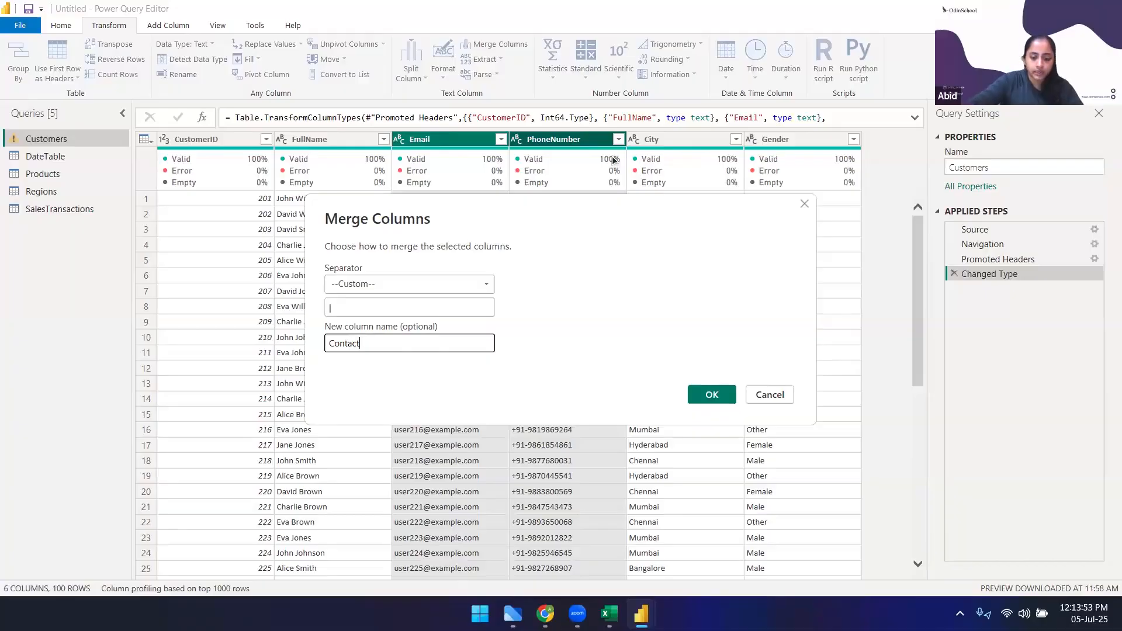
pyautogui.write(' DEtails')
pyautogui.press('Left')
pyautogui.press('Left')
pyautogui.press('BackSpace')
pyautogui.write('e')
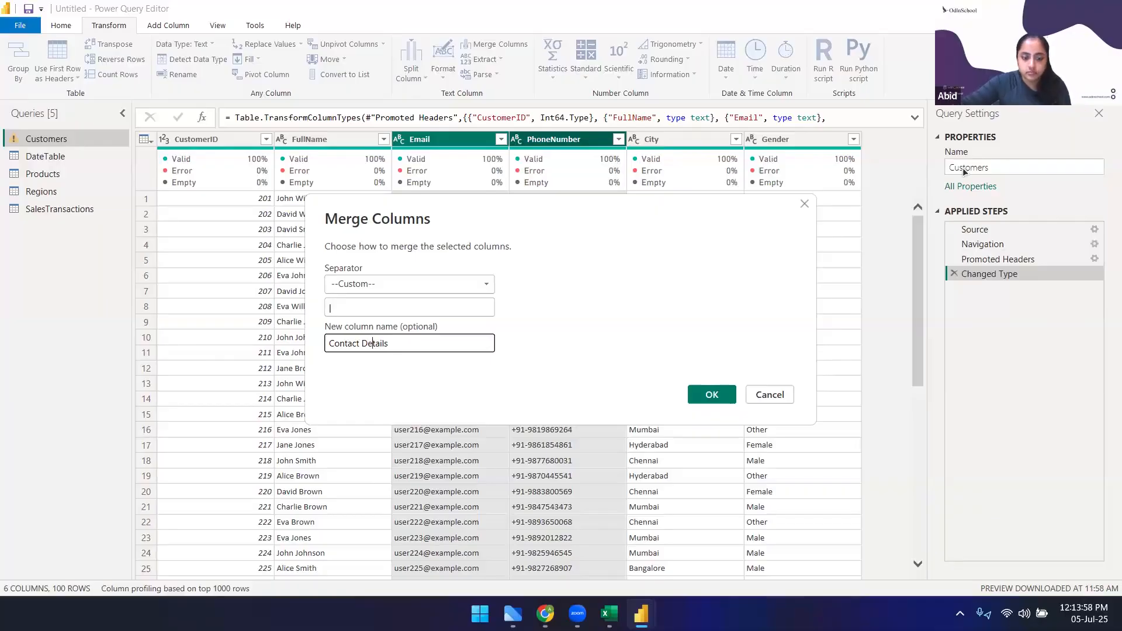
pyautogui.click(710, 395)
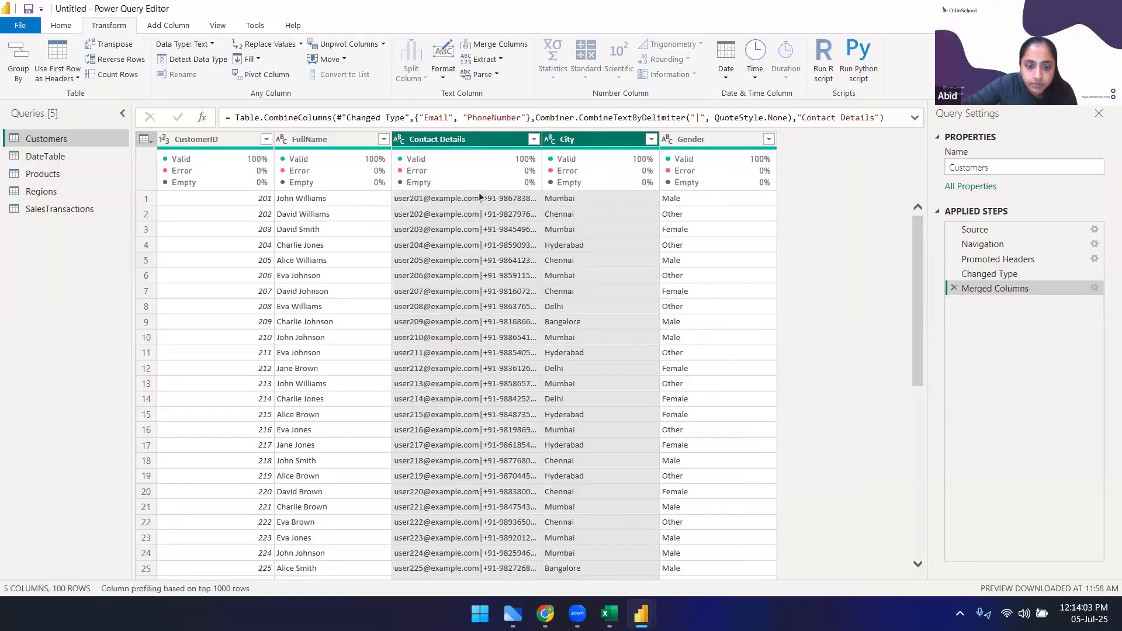
# Widen the Contact Details column to inspect a merged value and delete the Merged Columns step from the Customers query
pyautogui.moveTo(491, 139); pyautogui.dragTo(609, 141)
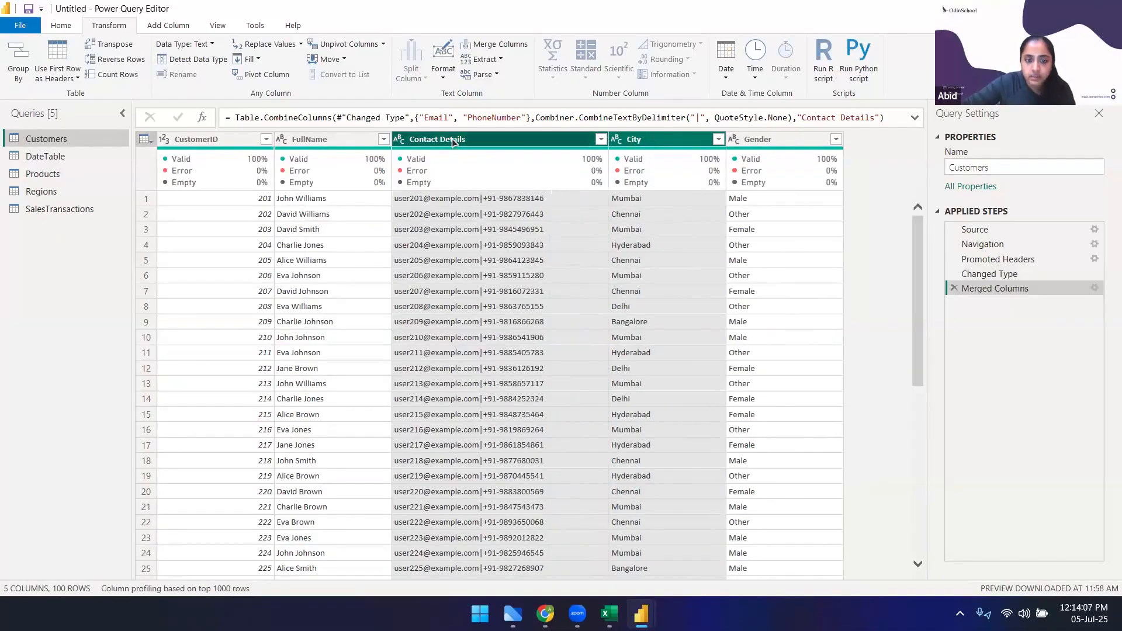
pyautogui.click(414, 398)
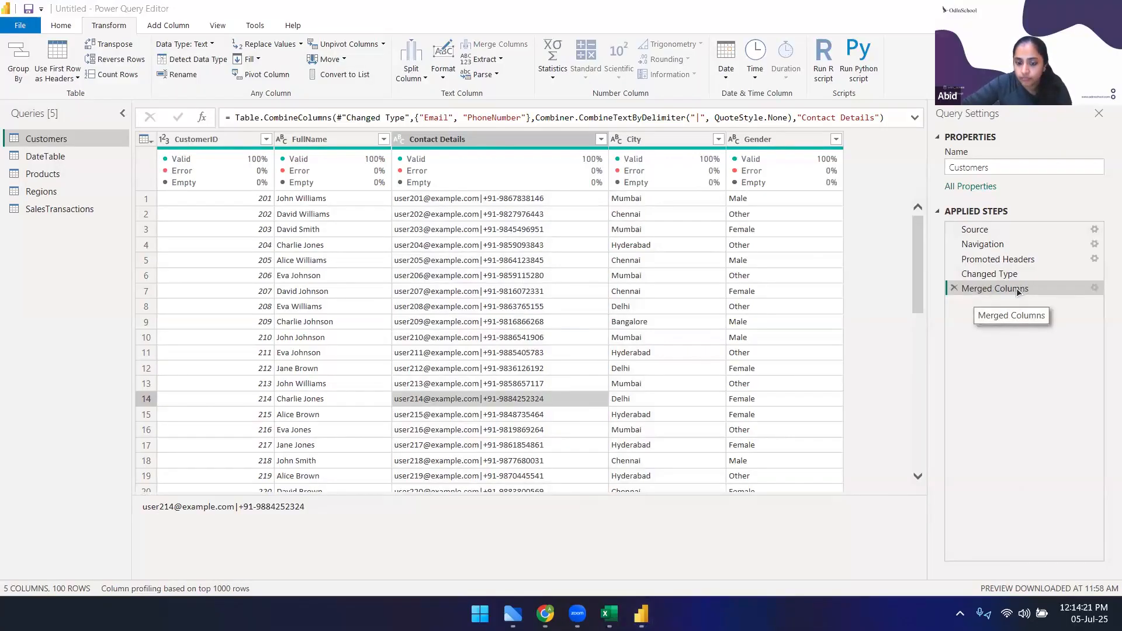
pyautogui.click(954, 289)
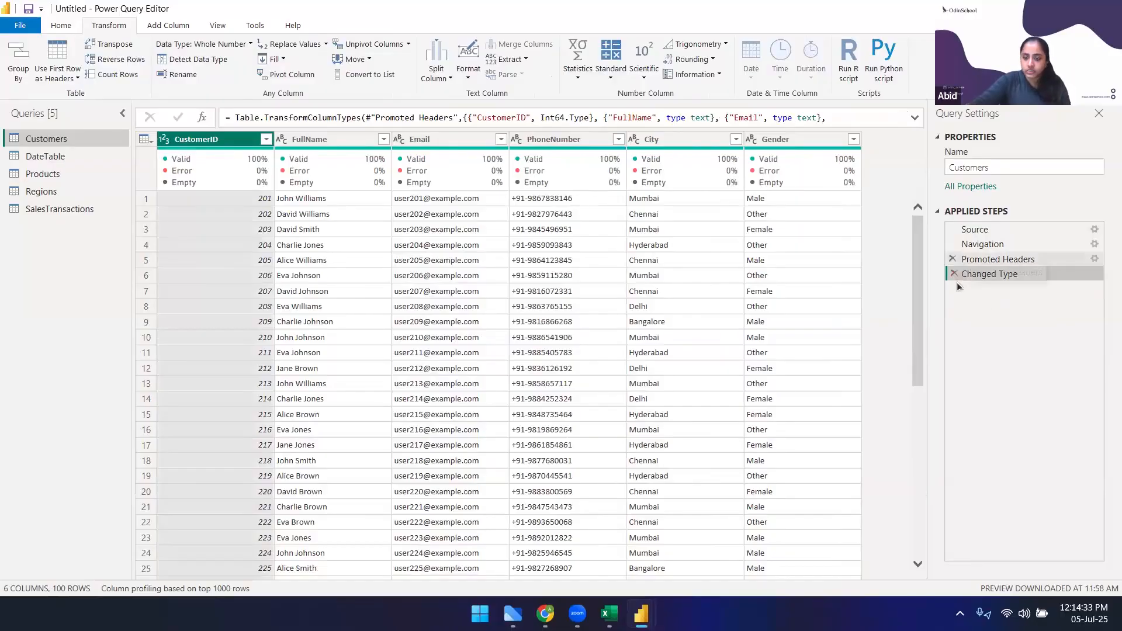
# Set up a merge of the Email and PhoneNumber columns with a Space separator, naming the new column "Contact Details"
pyautogui.click(440, 139)
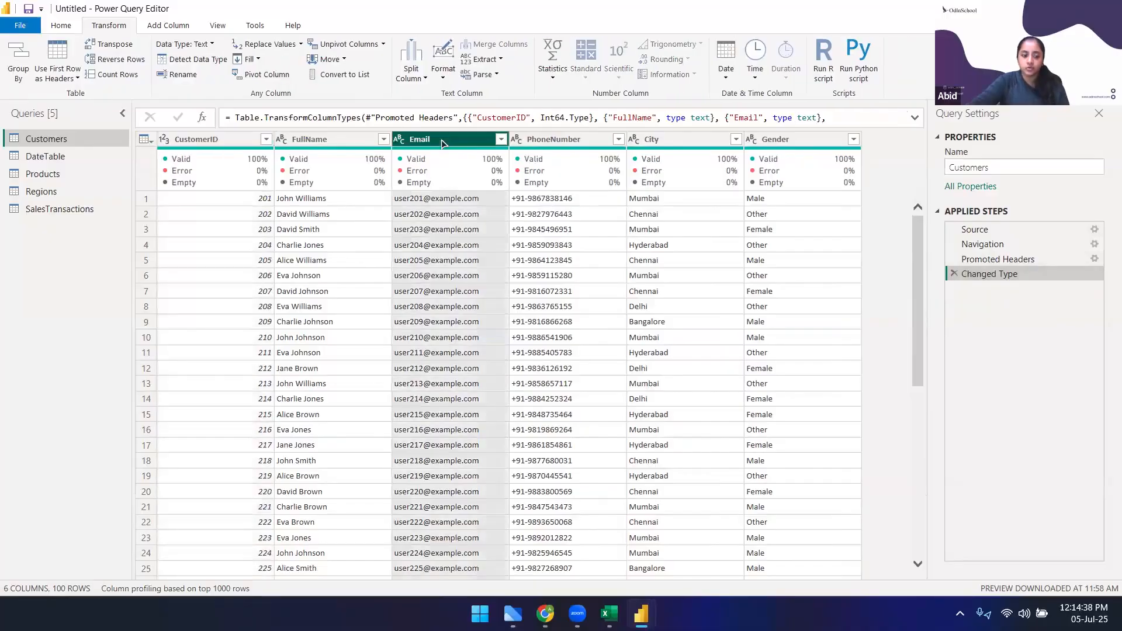
pyautogui.keyDown('ctrl'); pyautogui.click(562, 143); pyautogui.keyUp('ctrl')
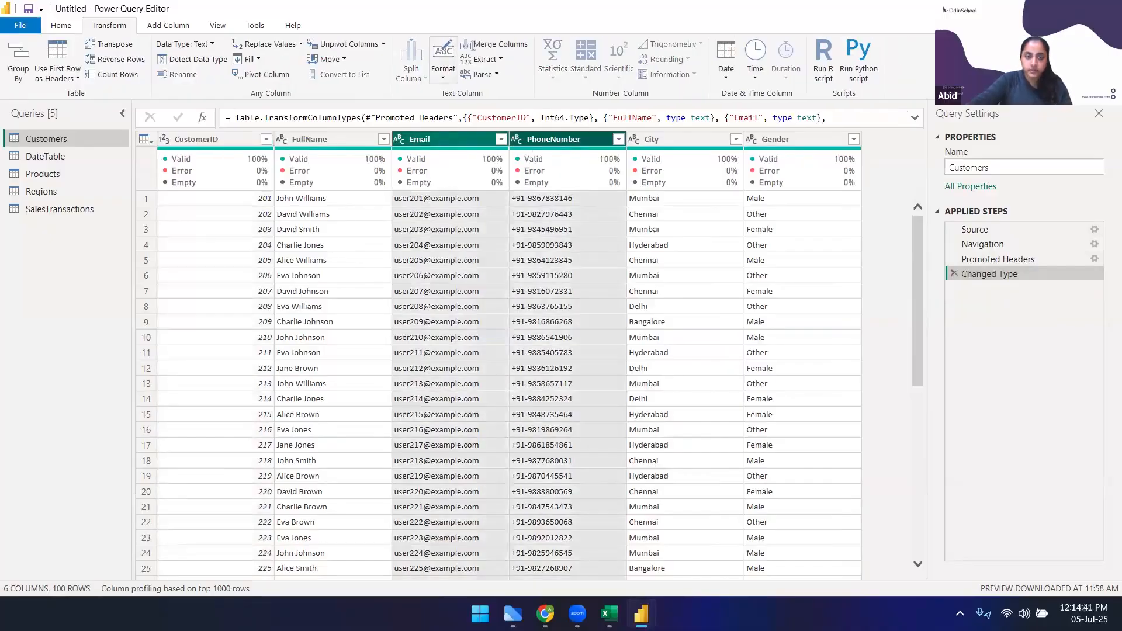
pyautogui.click(475, 44)
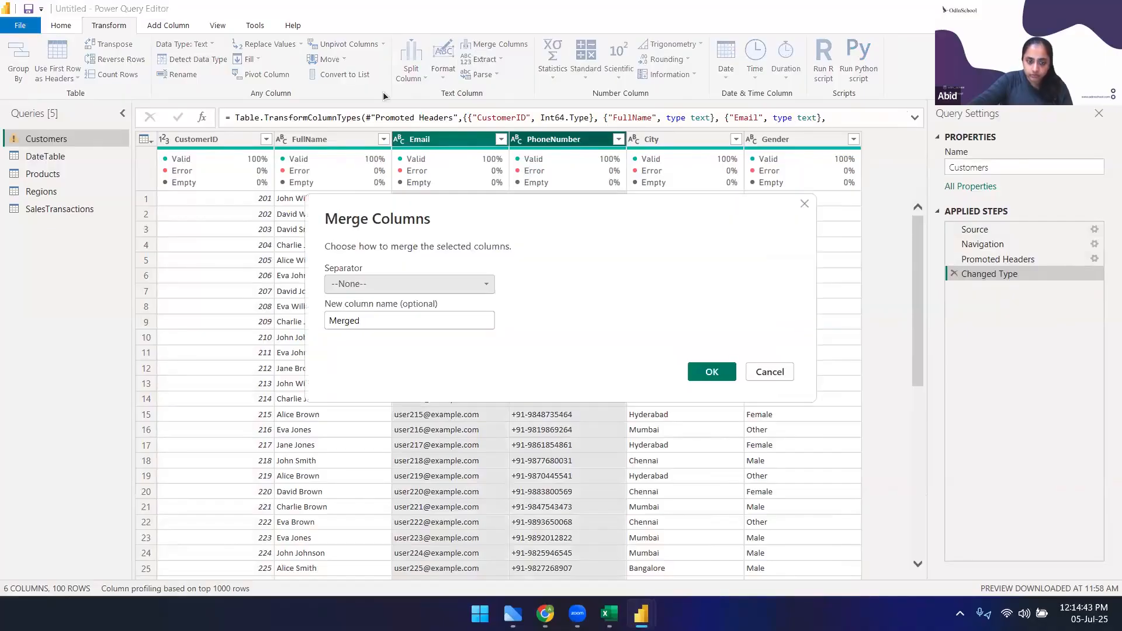
pyautogui.click(384, 285)
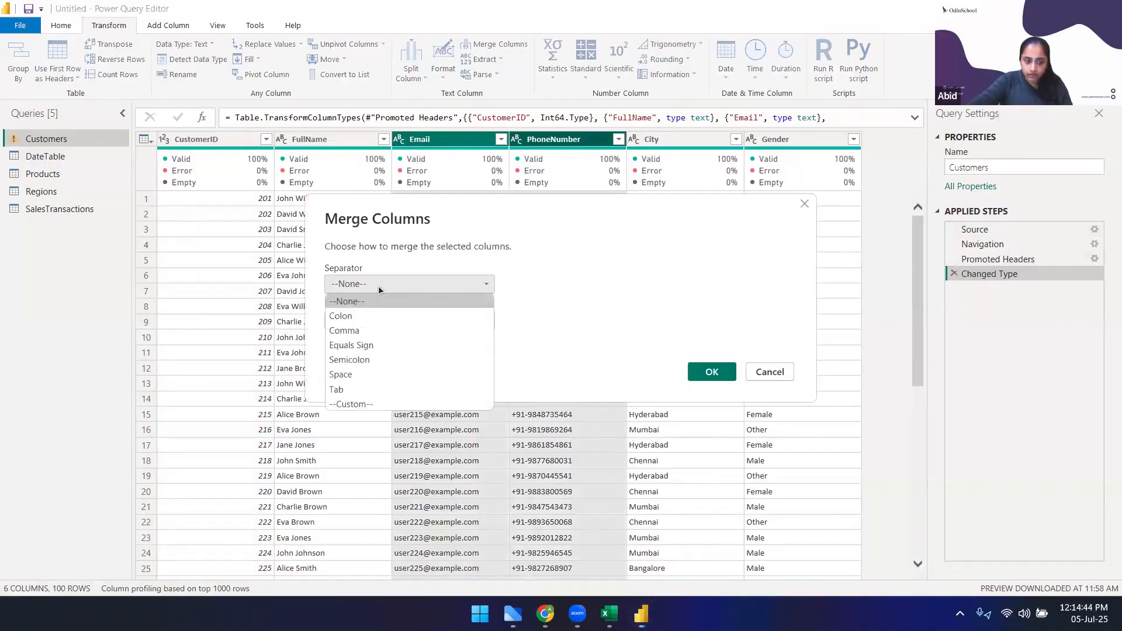
pyautogui.click(362, 374)
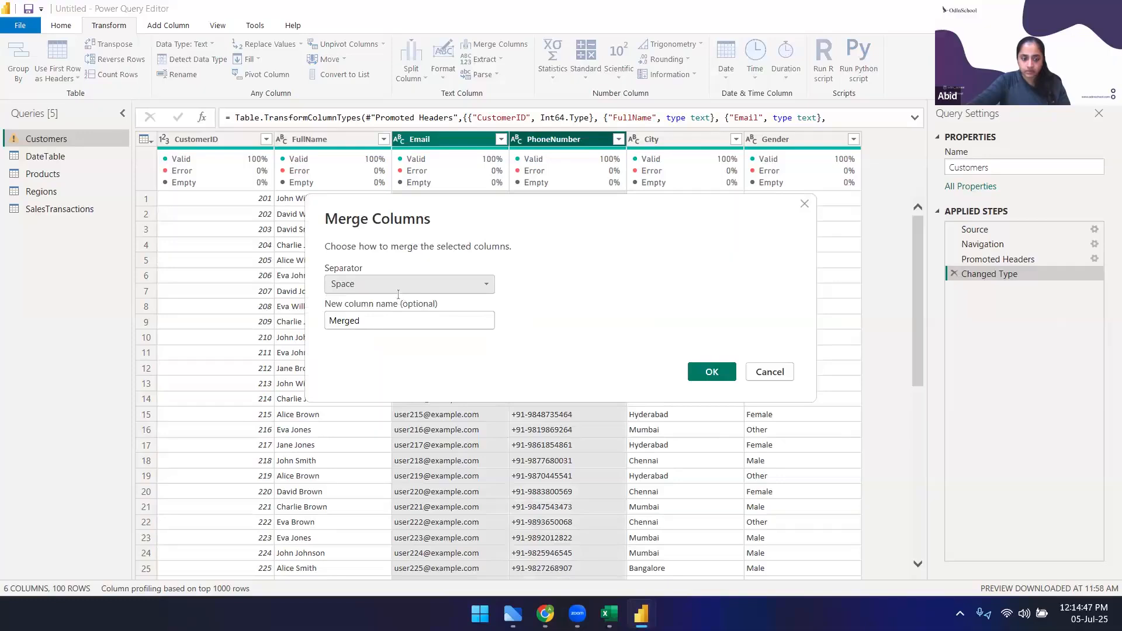
pyautogui.doubleClick(377, 326)
pyautogui.write('Contact Details')
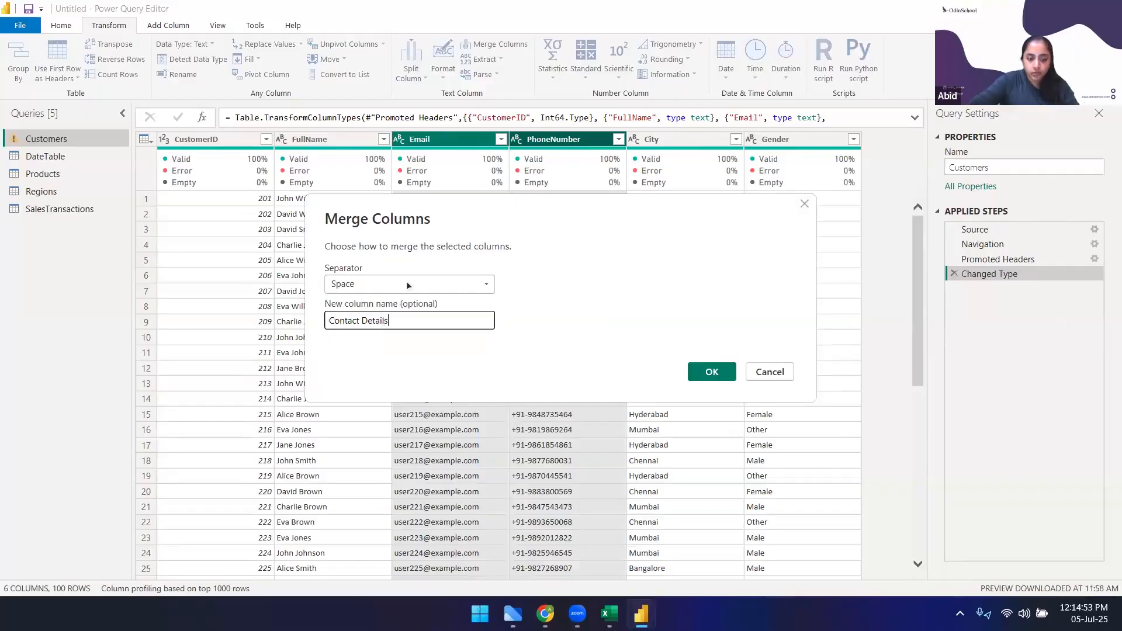
# Replace the merge separator with a custom pipe character (|) and apply the merge
pyautogui.click(406, 282)
pyautogui.click(345, 409)
pyautogui.click(369, 313)
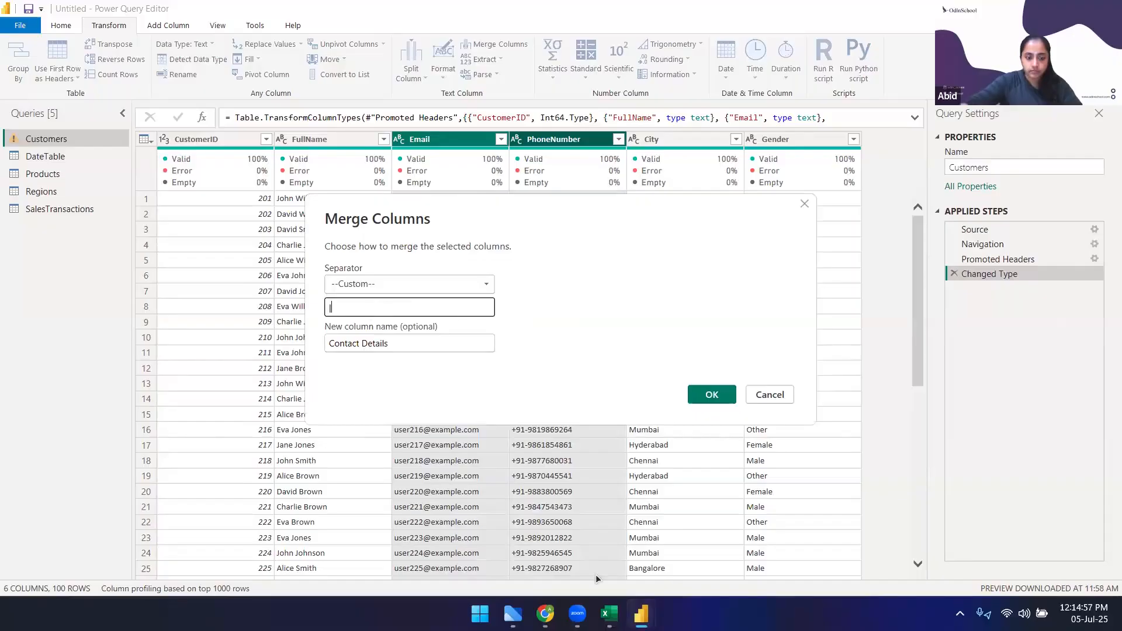
pyautogui.write('|')
pyautogui.click(712, 394)
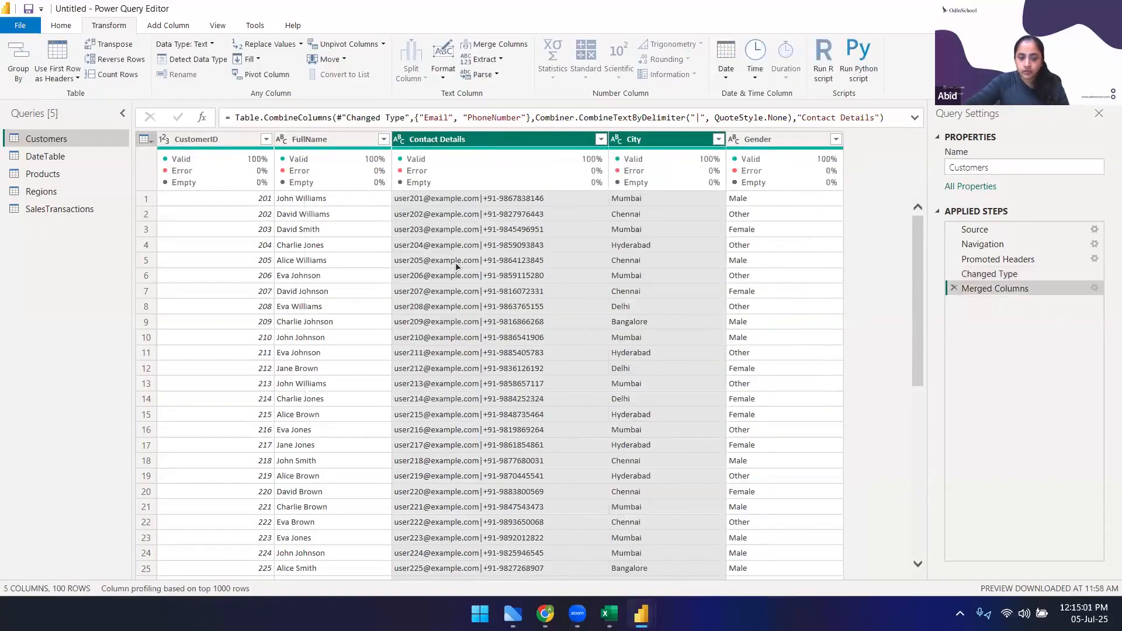
# Examine the merged Contact Details column and several of its individual values in the Customers query
pyautogui.click(620, 368)
pyautogui.click(444, 141)
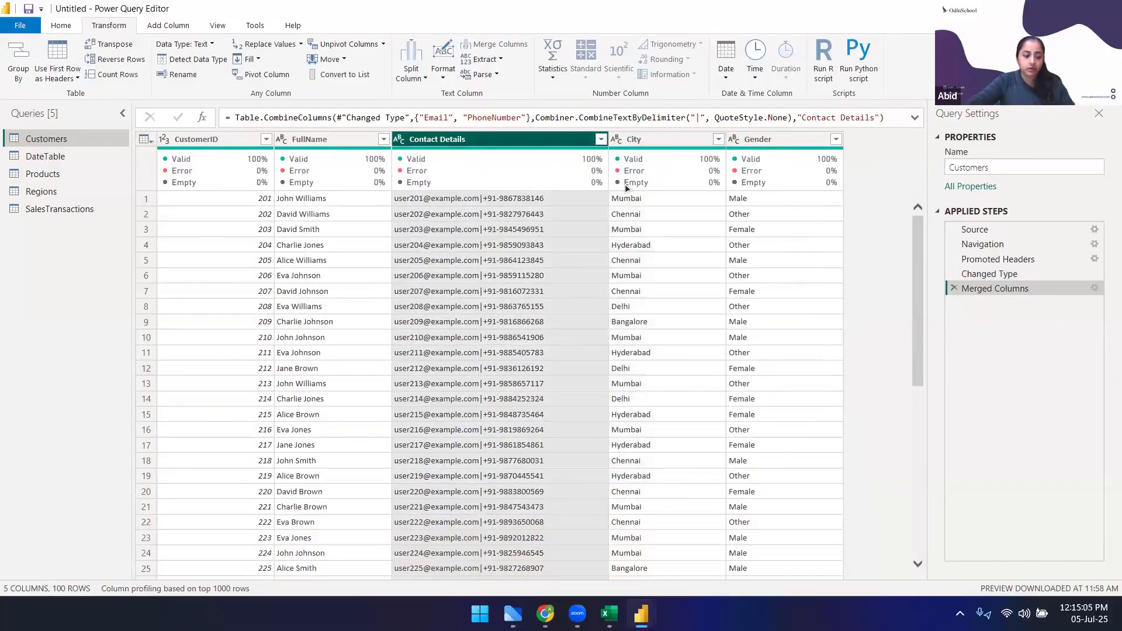
pyautogui.keyDown('ctrl'); pyautogui.click(631, 140); pyautogui.keyUp('ctrl')
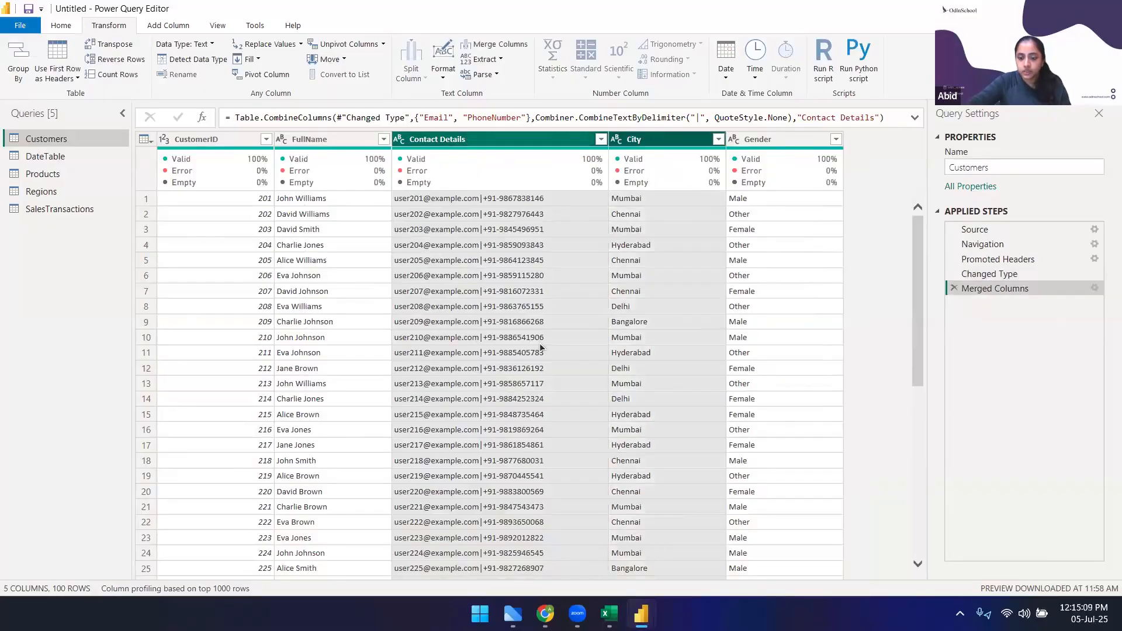
pyautogui.click(593, 327)
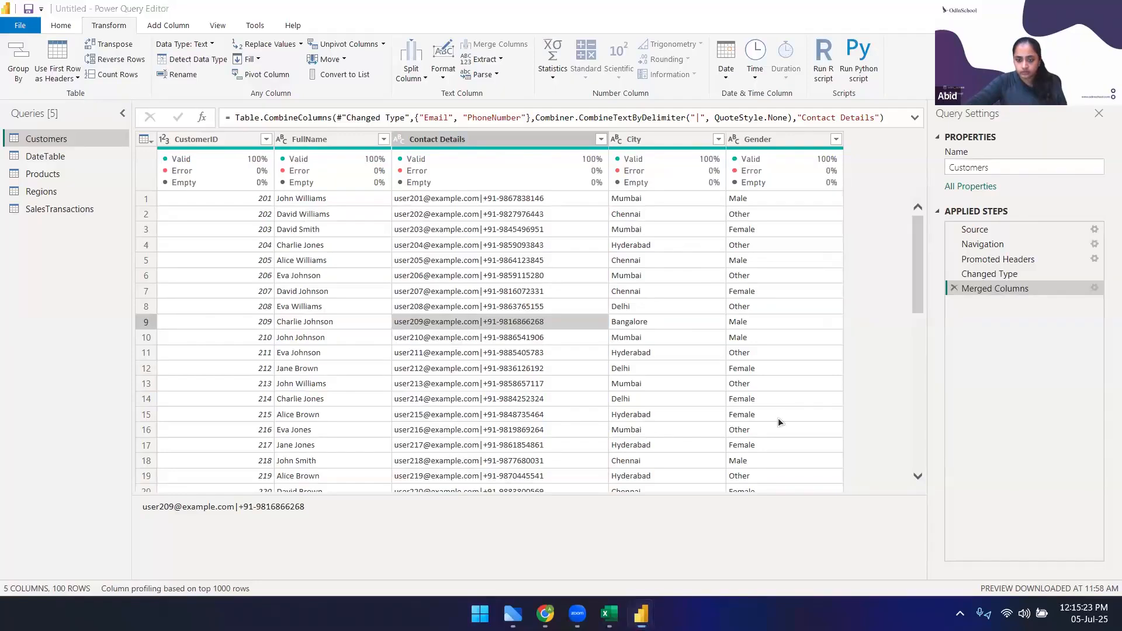
pyautogui.click(500, 141)
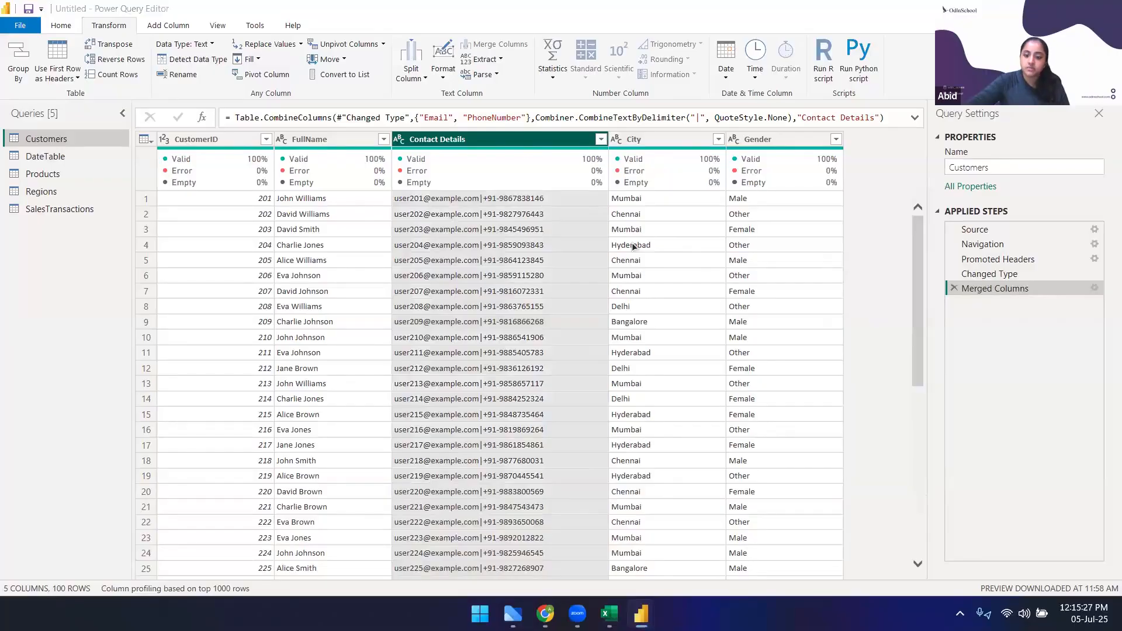
pyautogui.click(526, 292)
pyautogui.click(499, 140)
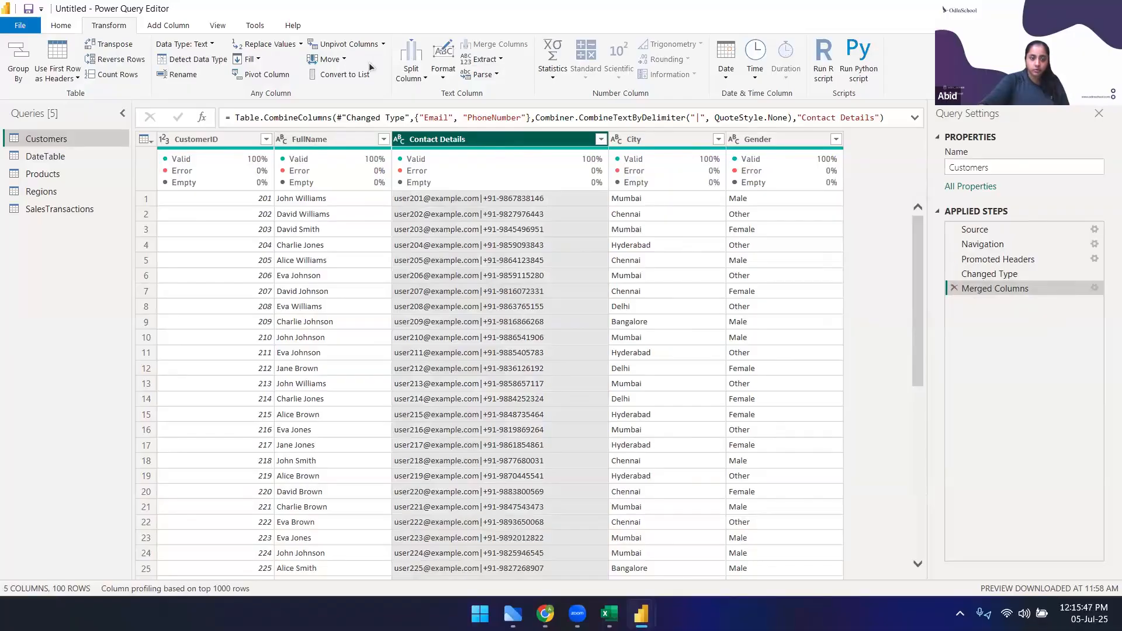
pyautogui.scroll(1, 417, 72)
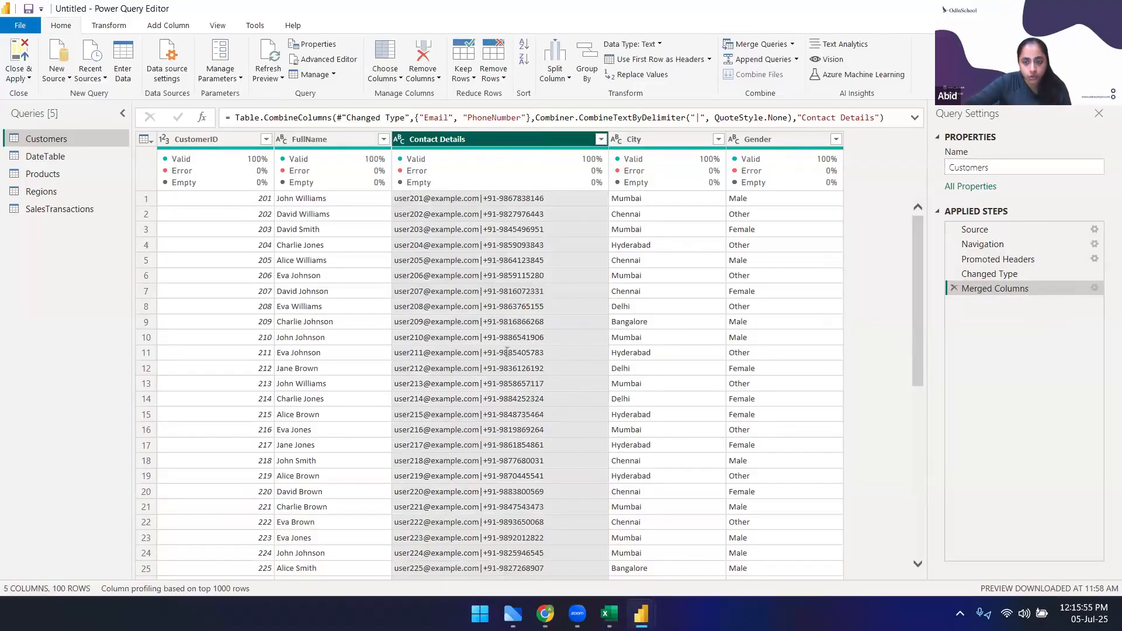
pyautogui.click(514, 306)
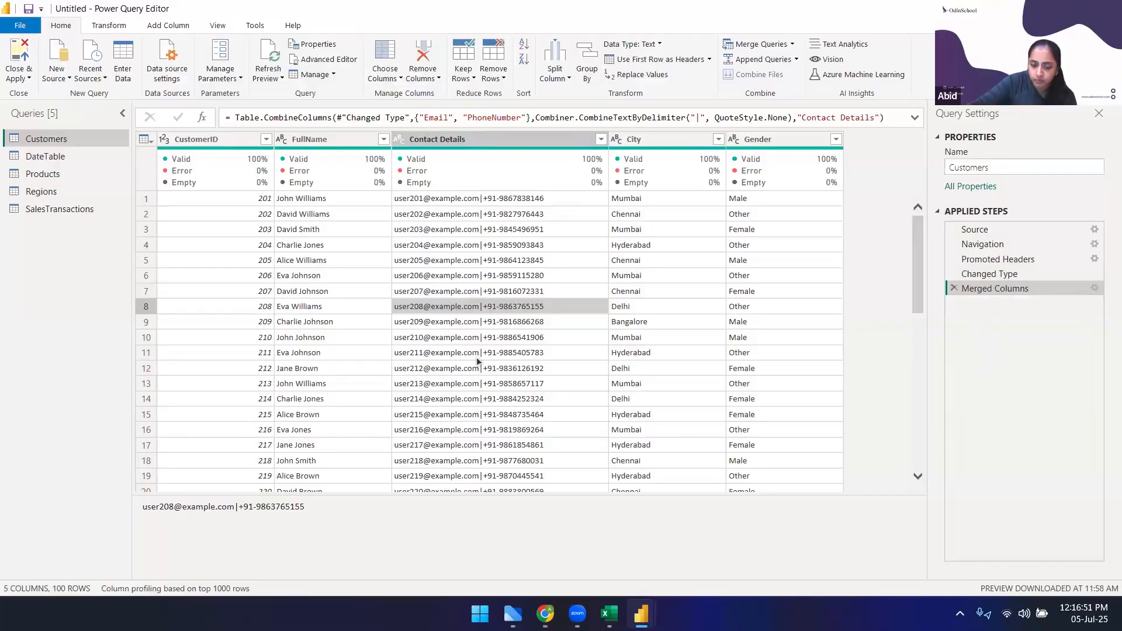
pyautogui.scroll(-2, 479, 275)
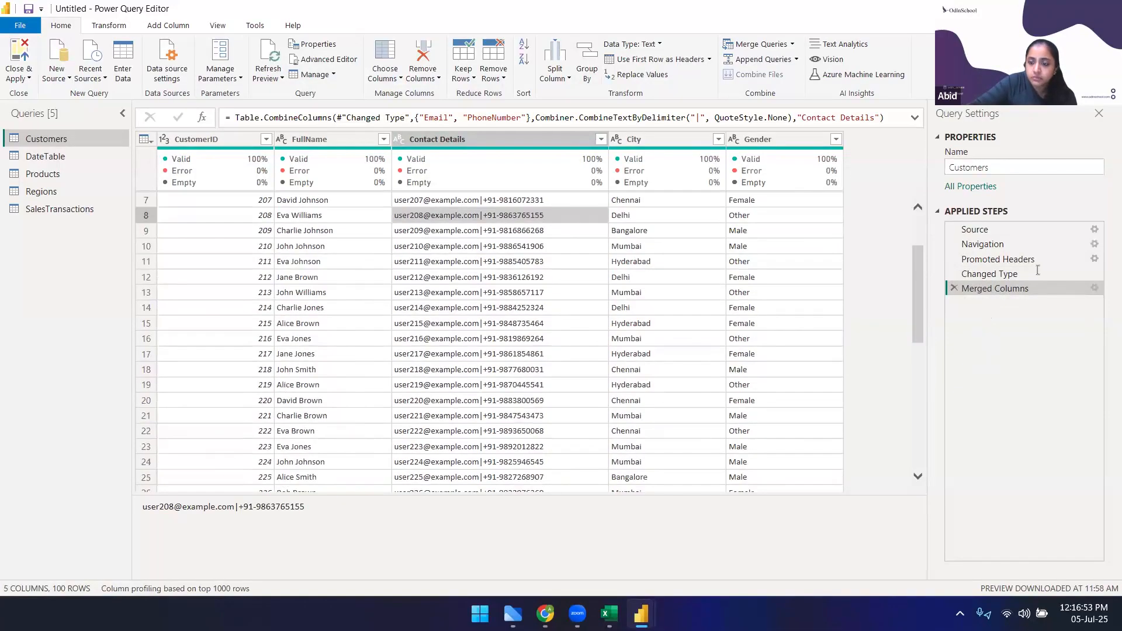
pyautogui.moveTo(949, 270); pyautogui.dragTo(943, 275)
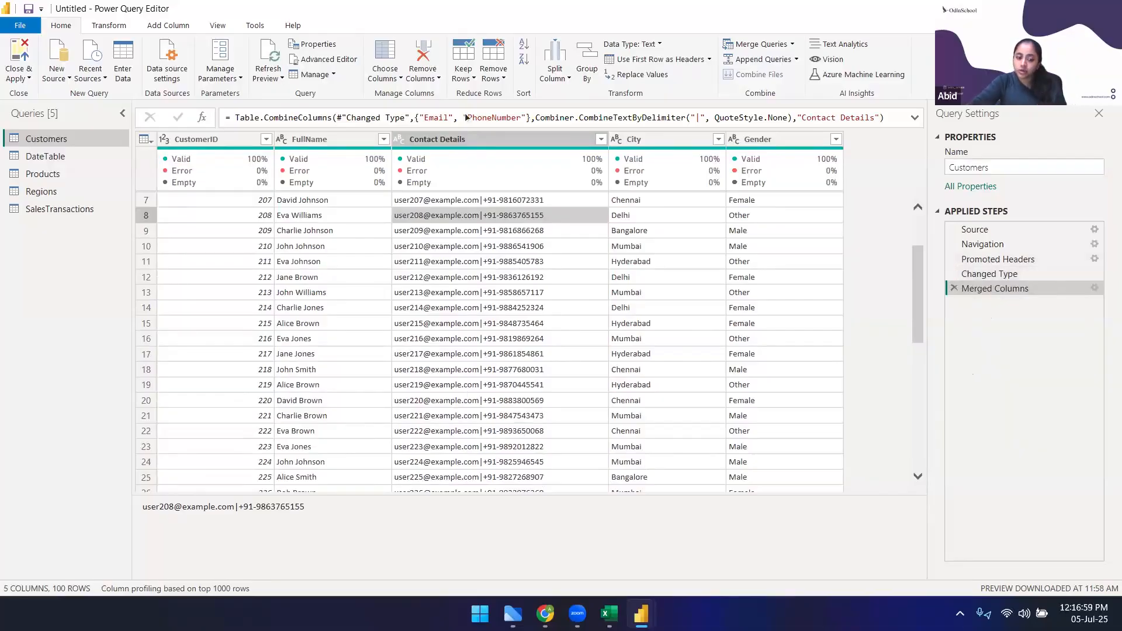
pyautogui.click(491, 292)
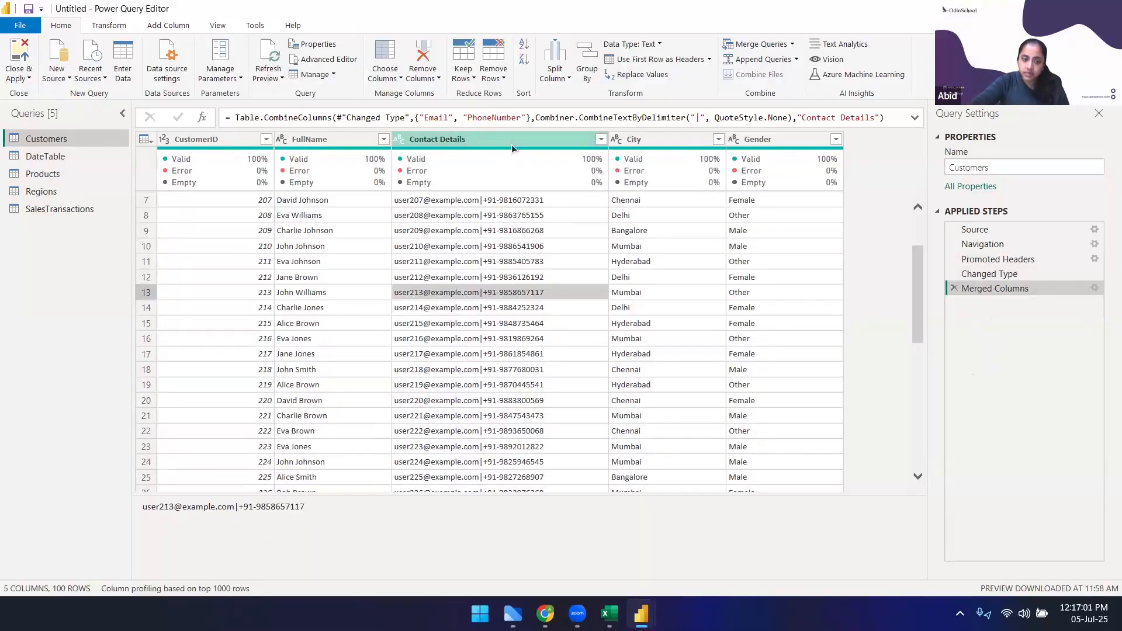
pyautogui.click(511, 145)
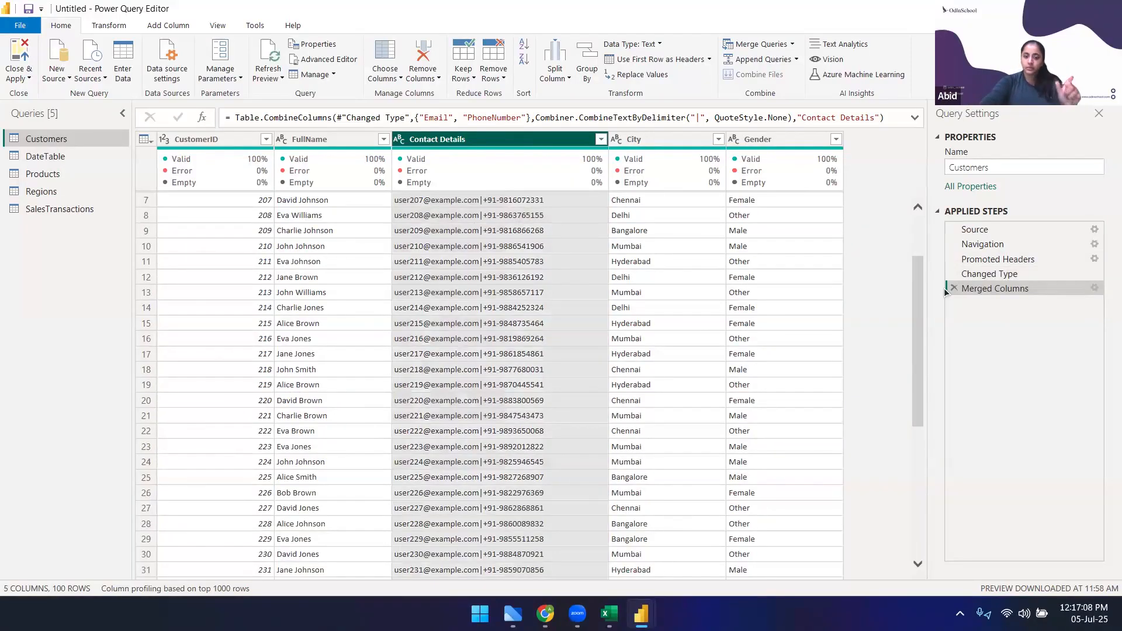
pyautogui.moveTo(550, 173)
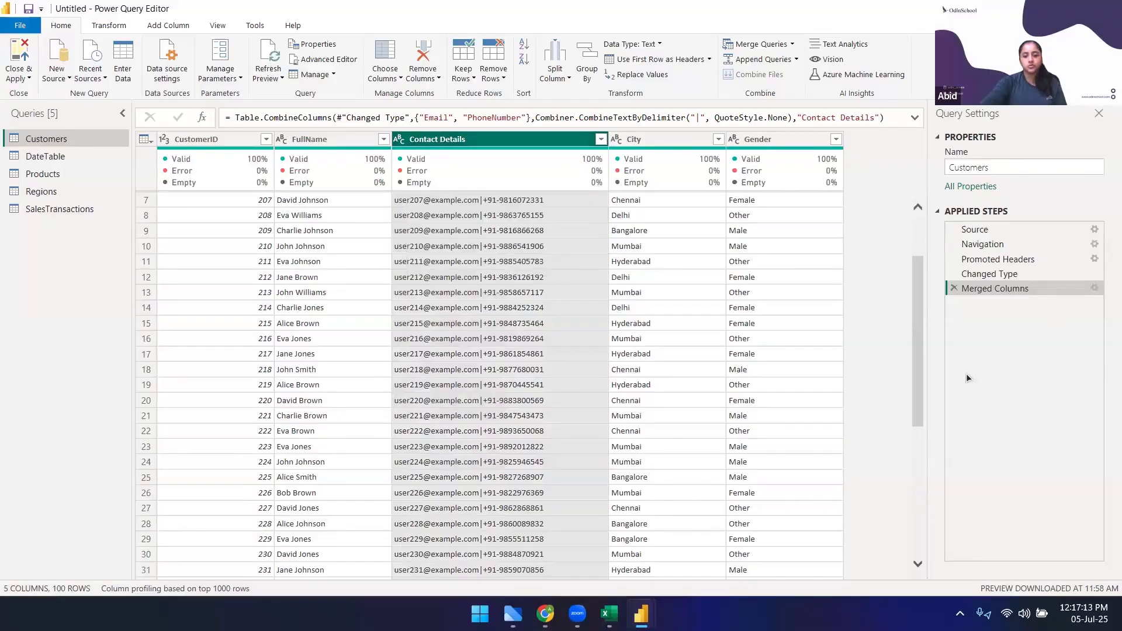
pyautogui.click(484, 296)
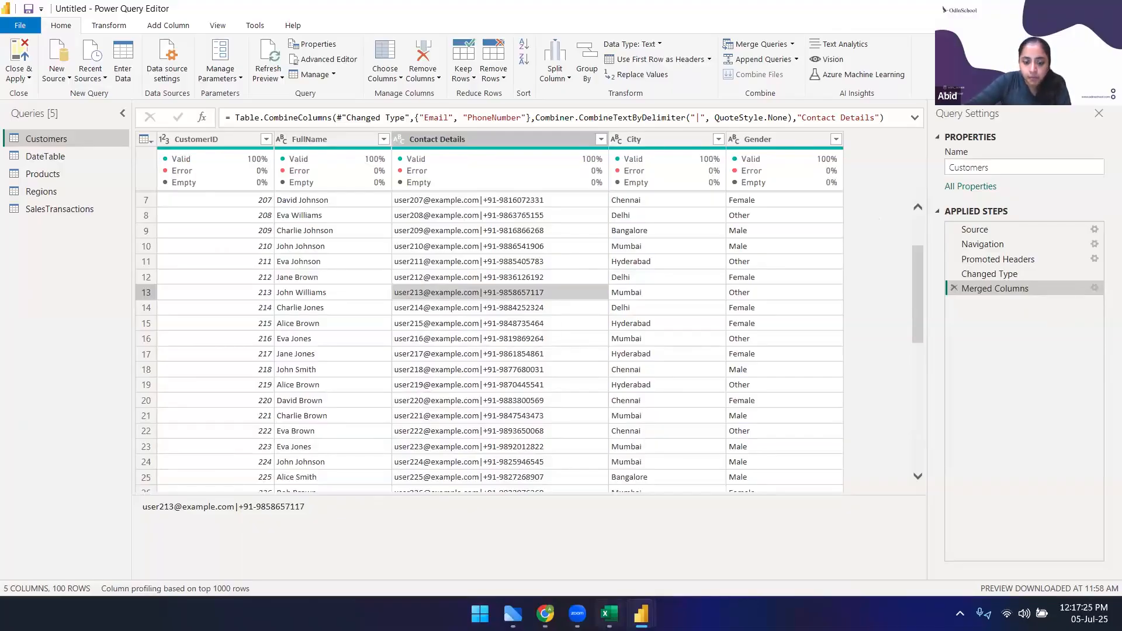
# Switch to the OdinSchool course page in Chrome and open the ClassWork Tasks - Day 1 lesson
pyautogui.moveTo(545, 614)
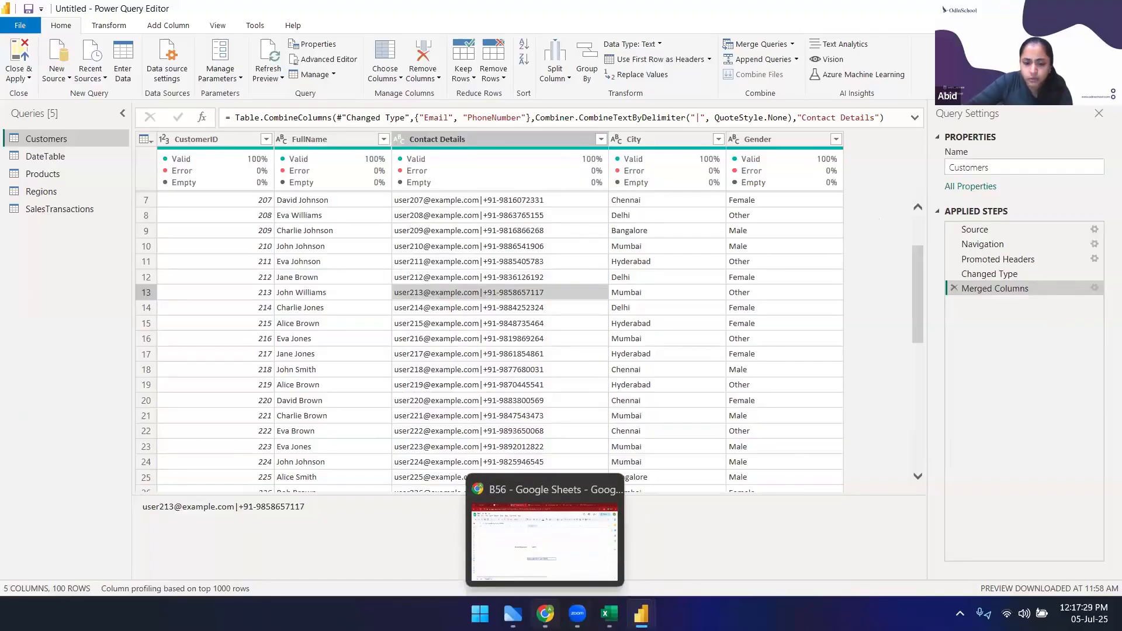
pyautogui.click(544, 537)
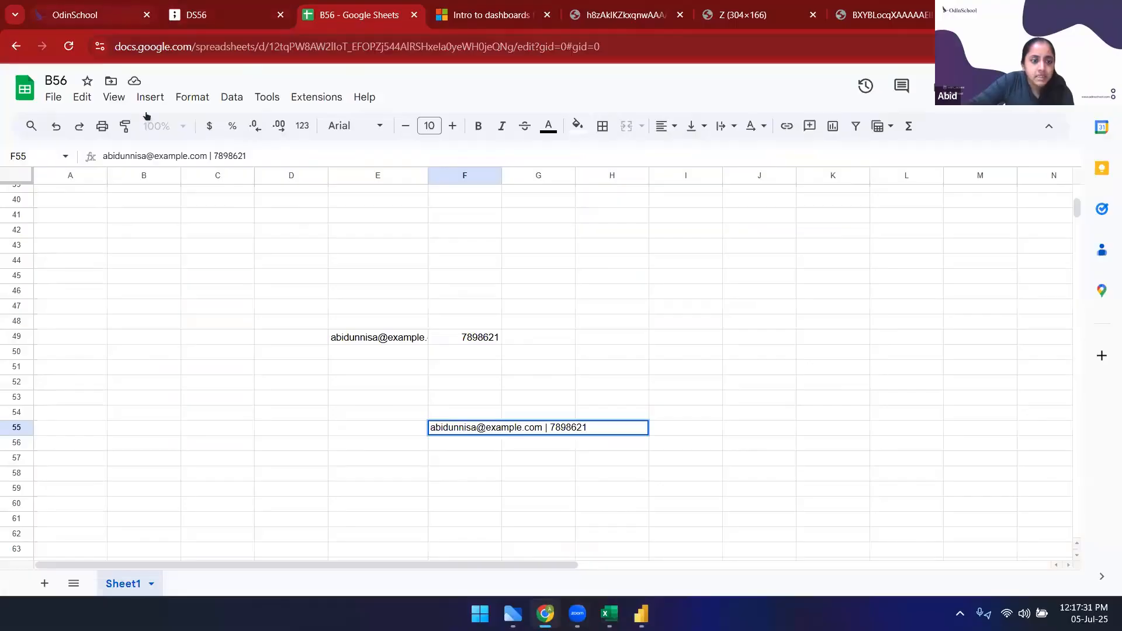
pyautogui.click(97, 15)
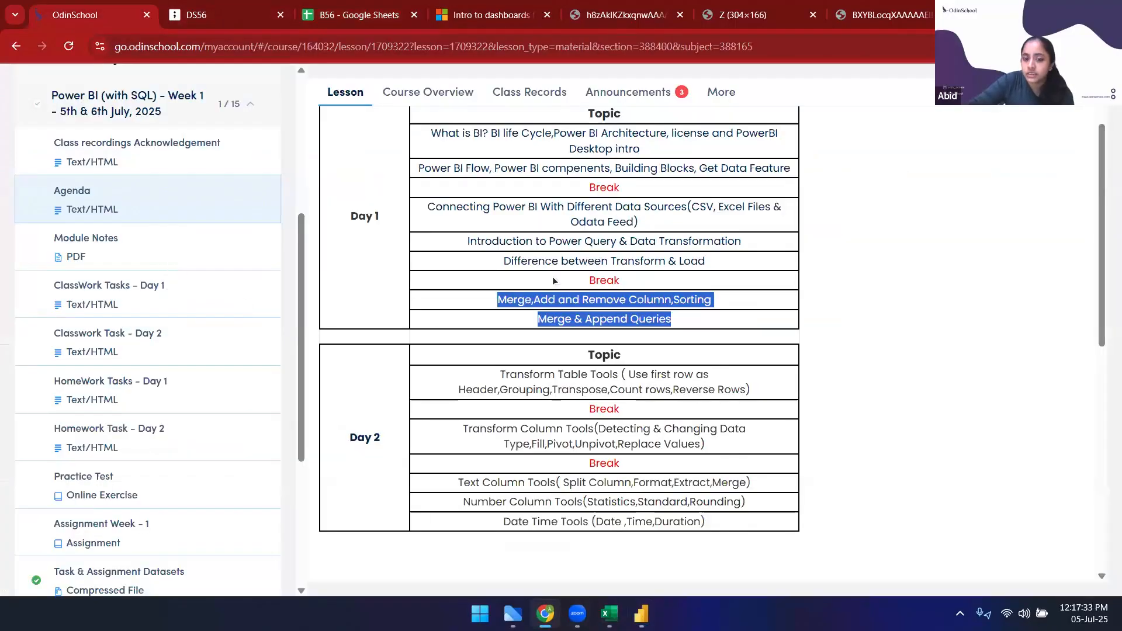
pyautogui.click(112, 301)
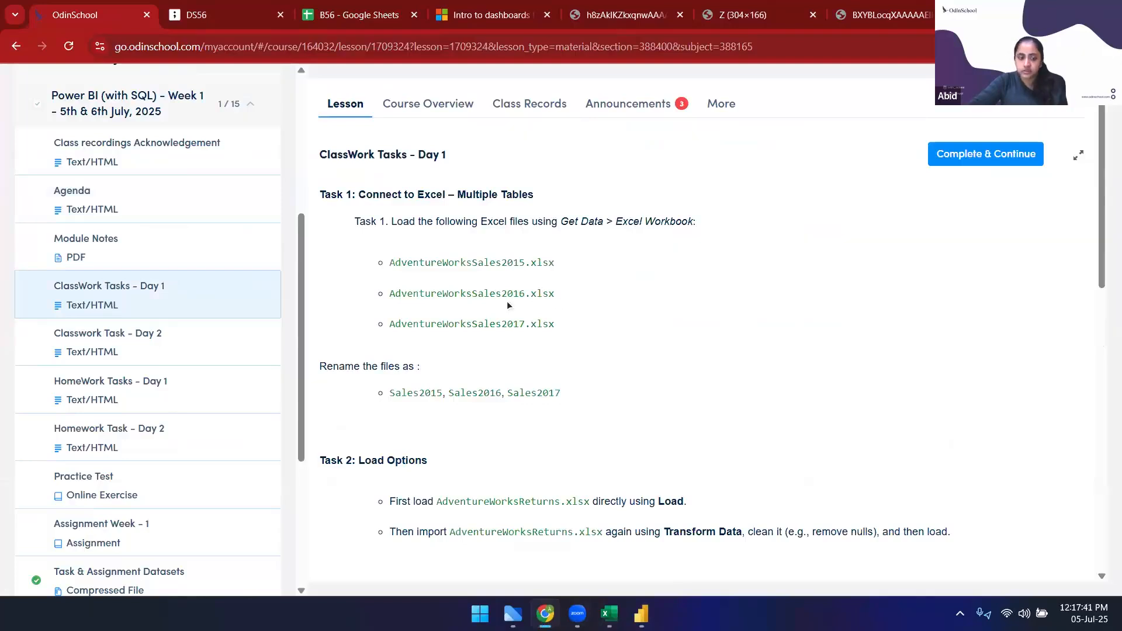
# View the Task & Assignment Datasets download lesson and return to ClassWork Tasks - Day 1
pyautogui.scroll(-1, 175, 446)
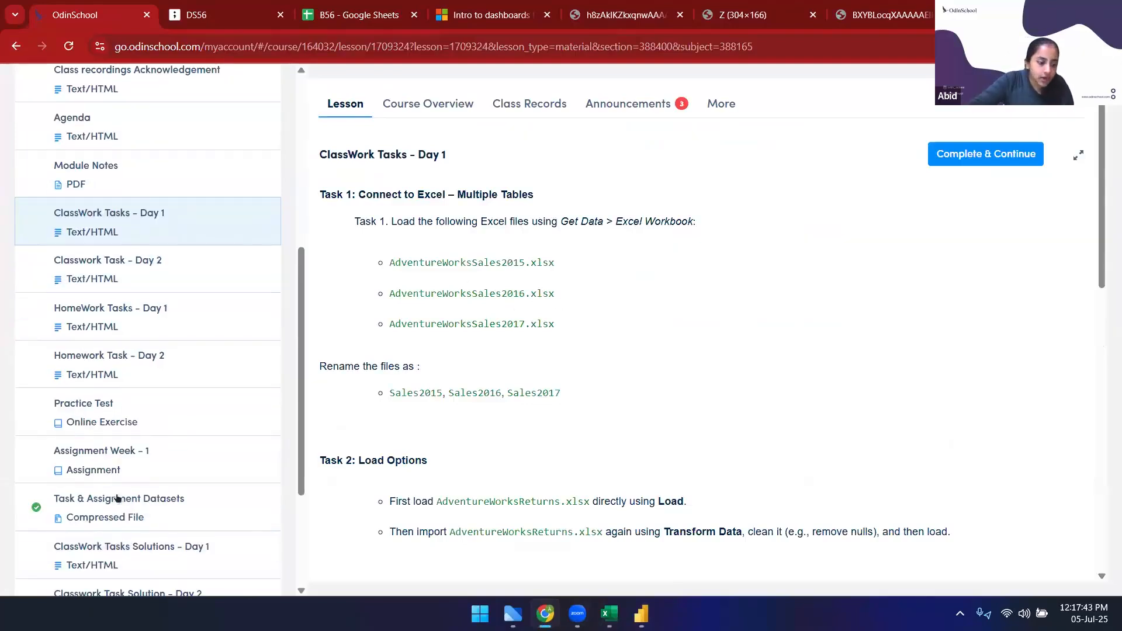
pyautogui.click(168, 508)
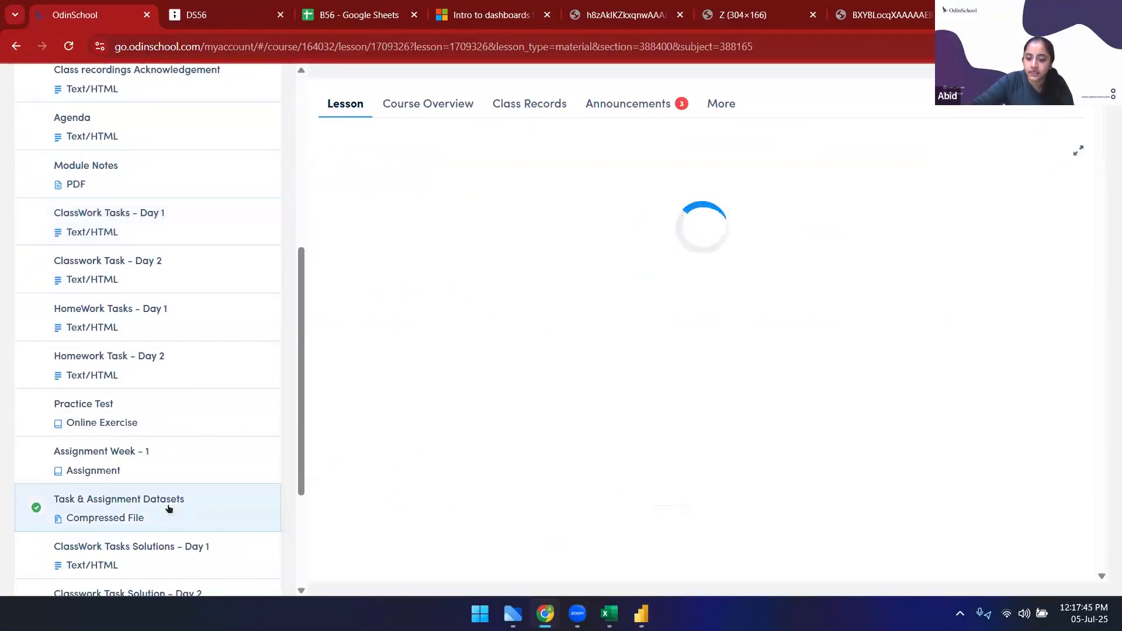
pyautogui.click(175, 231)
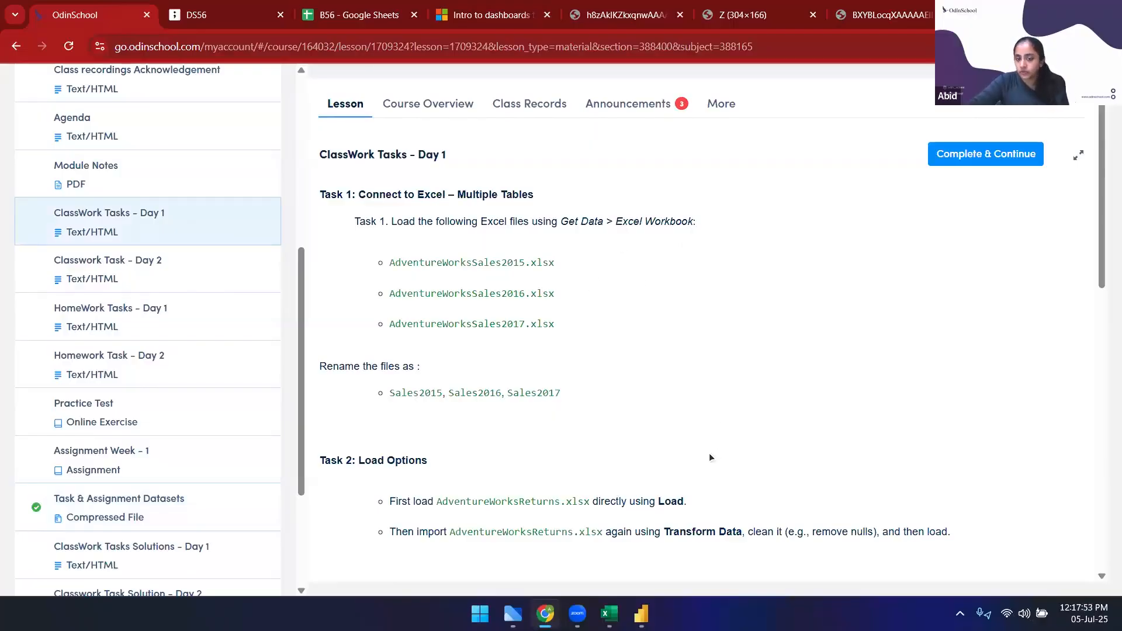
pyautogui.click(142, 506)
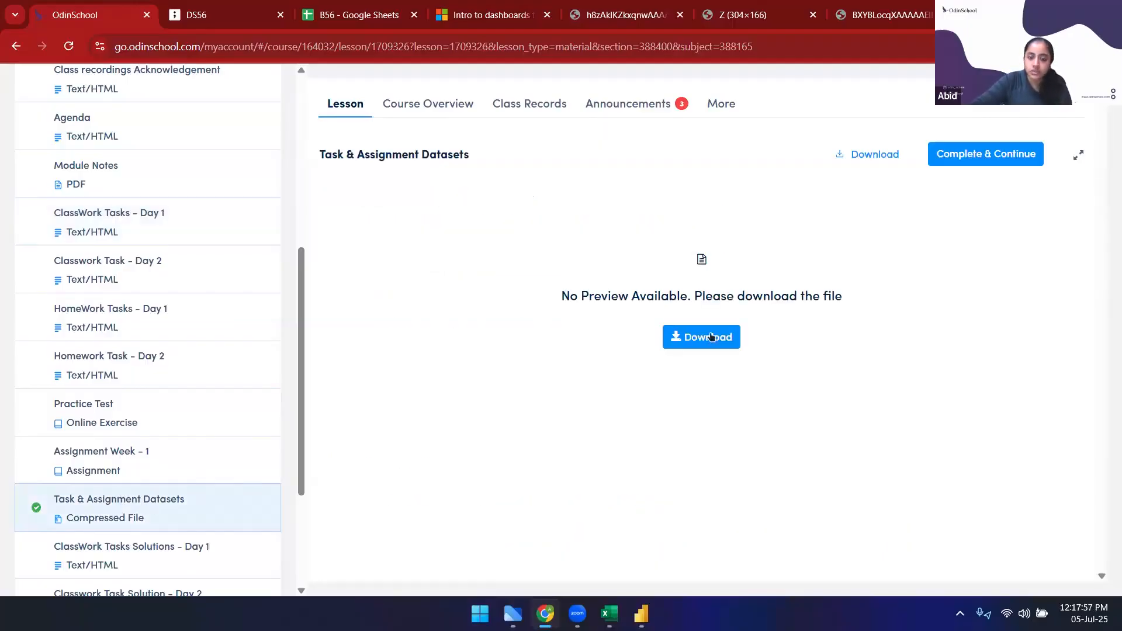
pyautogui.click(117, 230)
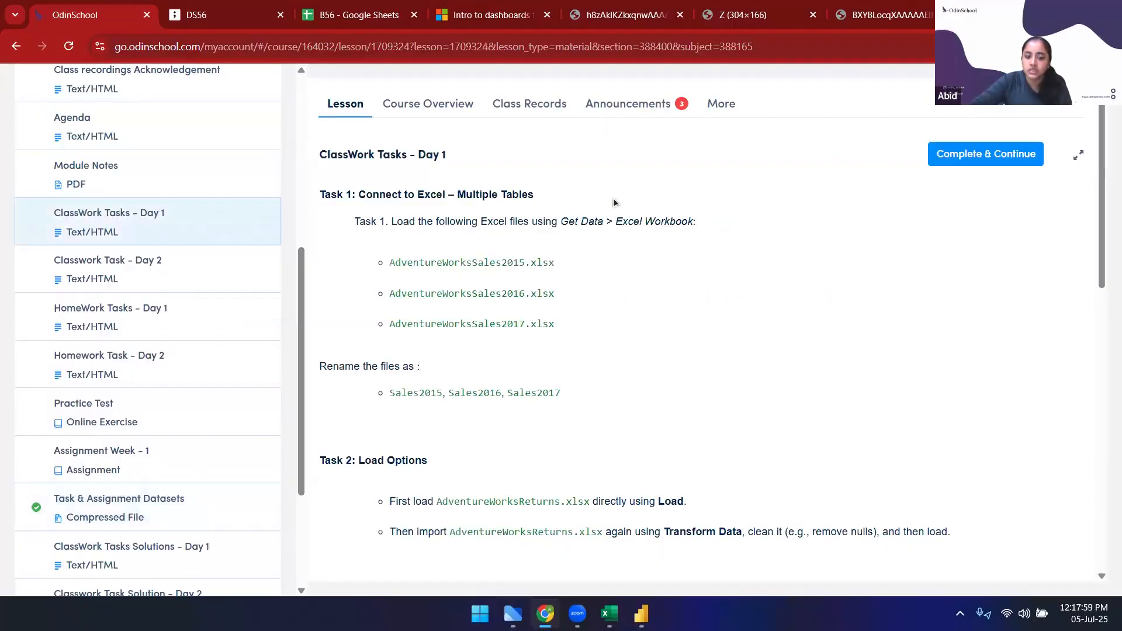
# Read through the Day 1 classwork tasks and highlight the Task 1 title about connecting to multiple Excel tables
pyautogui.tripleClick(403, 194)
pyautogui.click(425, 294)
pyautogui.scroll(-3, 424, 260)
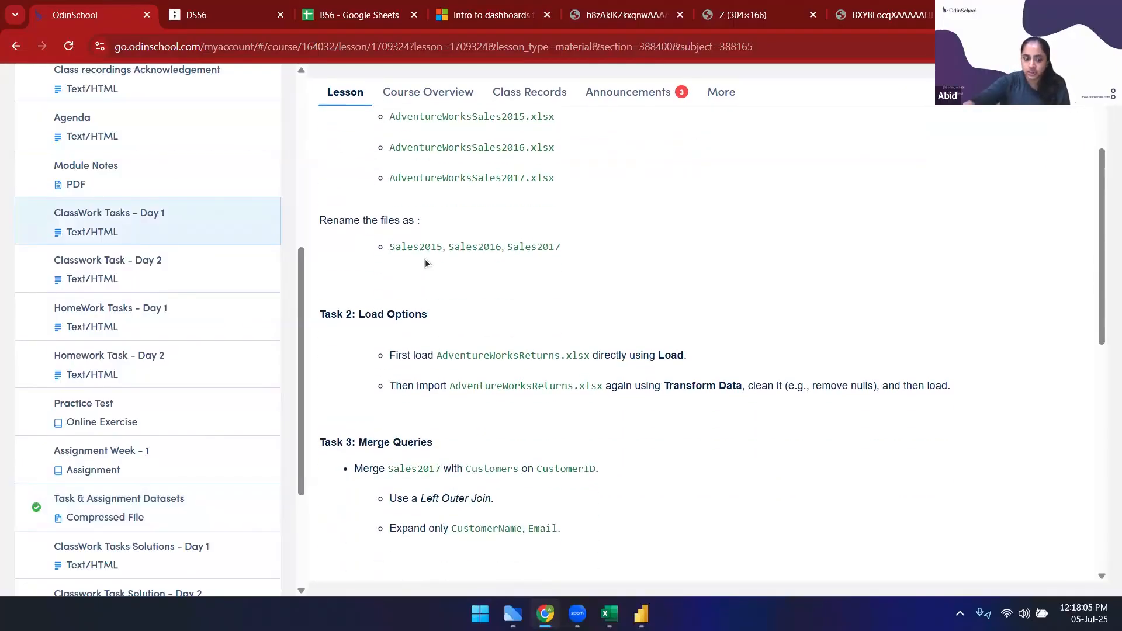
pyautogui.scroll(3, 409, 234)
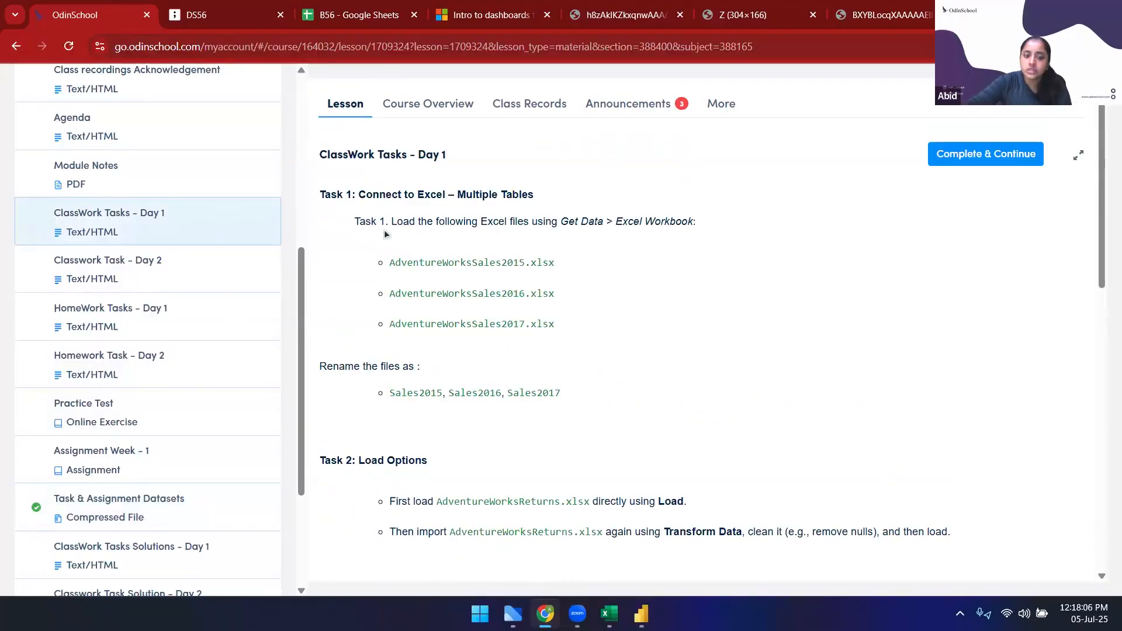
pyautogui.doubleClick(410, 195)
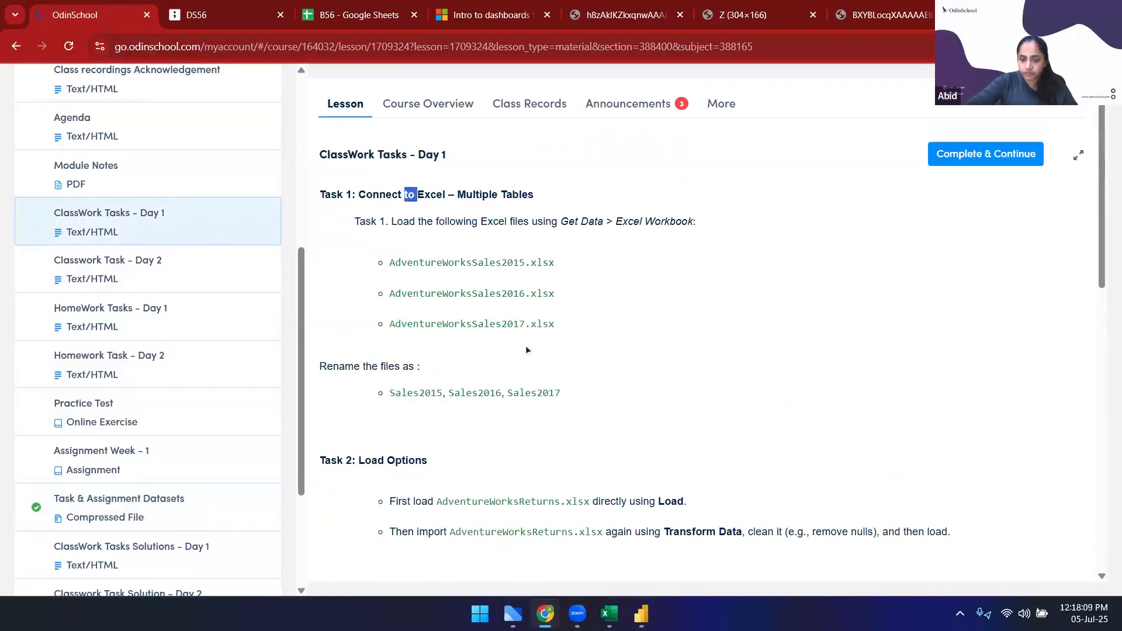
pyautogui.click(466, 225)
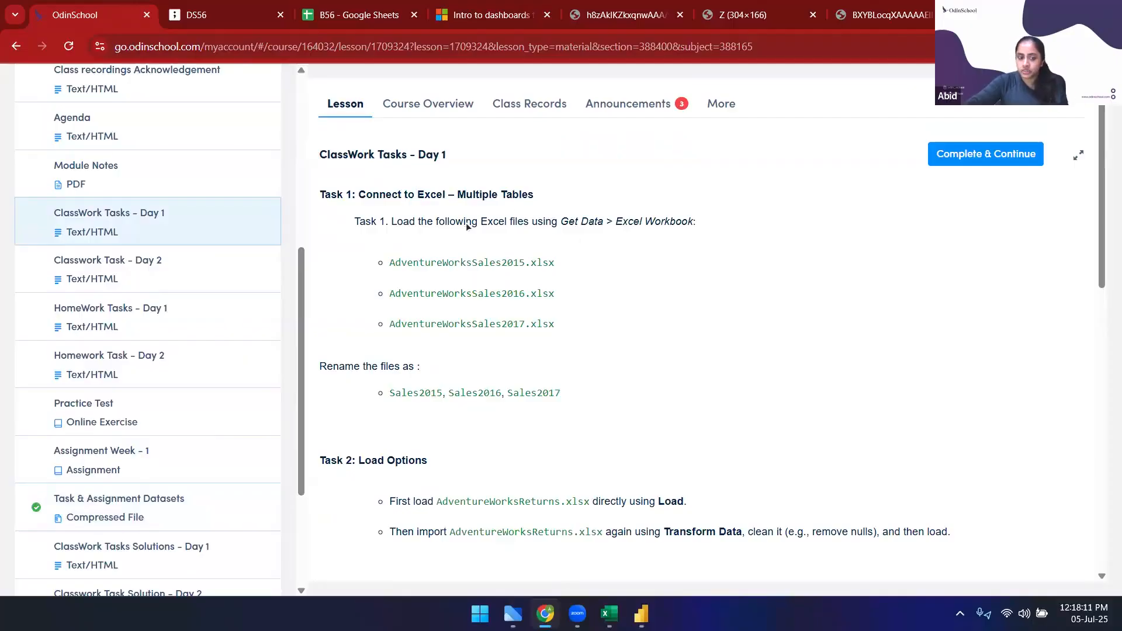
pyautogui.moveTo(356, 195); pyautogui.dragTo(529, 198)
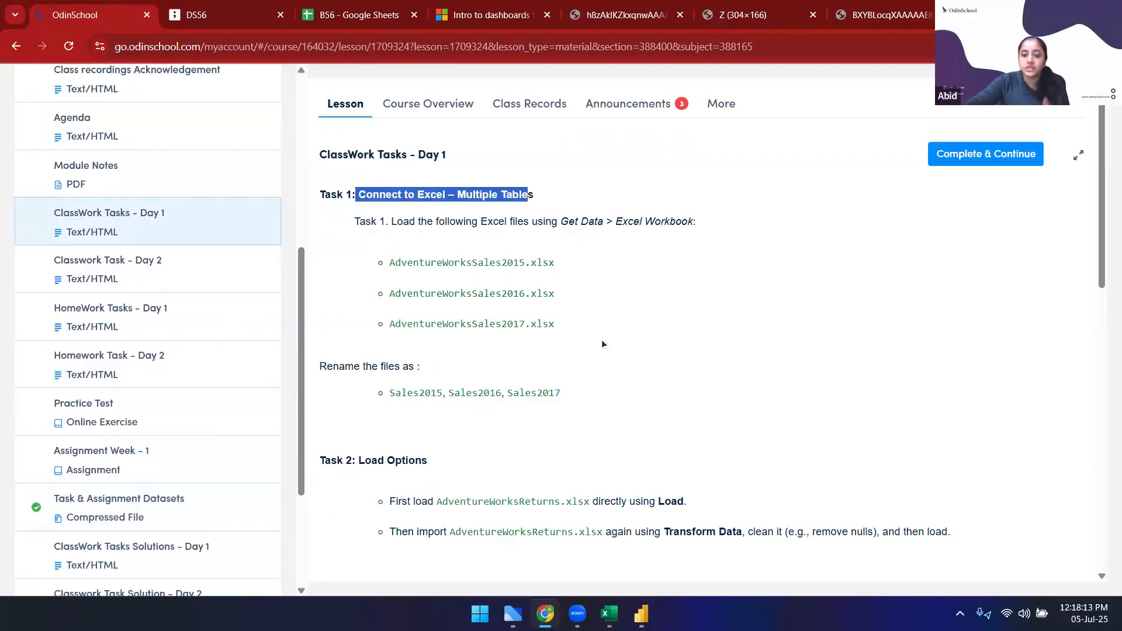
# Review the Load Options and Merge Queries tasks, and re-read Task 1 about connecting to multiple Excel tables
pyautogui.scroll(-1, 601, 339)
pyautogui.scroll(-2, 594, 365)
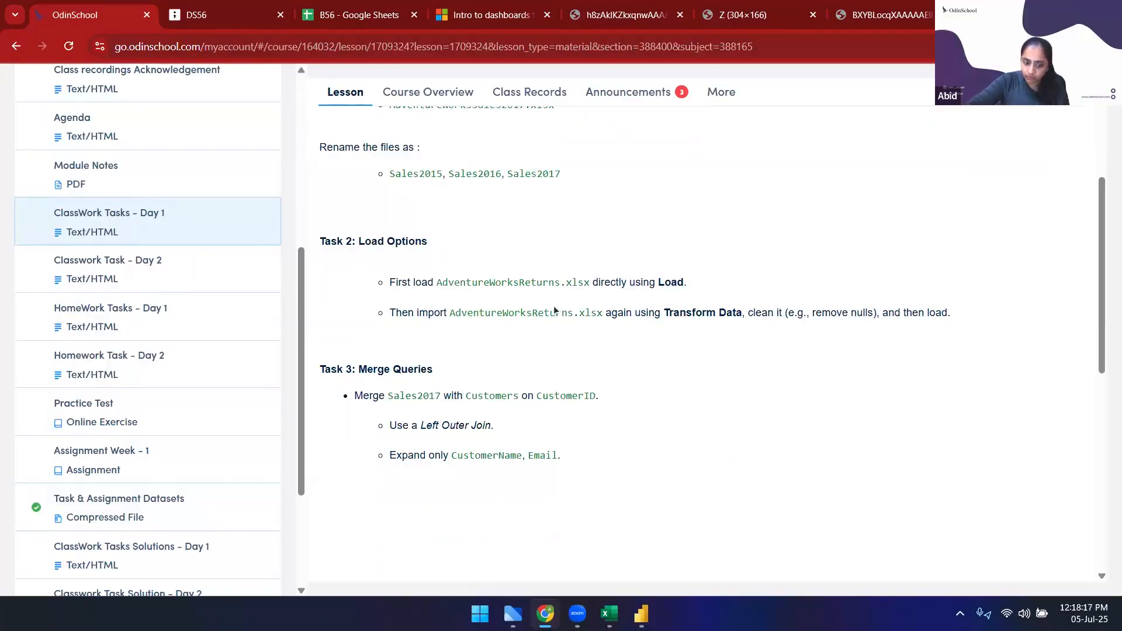
pyautogui.scroll(-2, 541, 254)
pyautogui.scroll(-2, 541, 255)
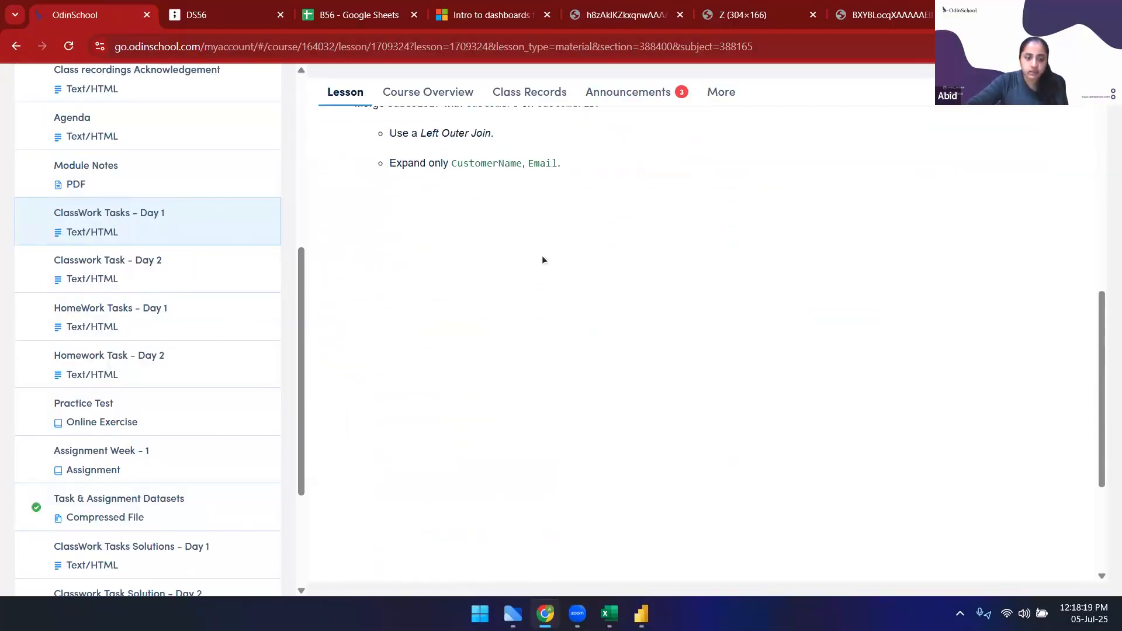
pyautogui.scroll(4, 543, 257)
pyautogui.moveTo(562, 456); pyautogui.dragTo(322, 374)
pyautogui.click(485, 320)
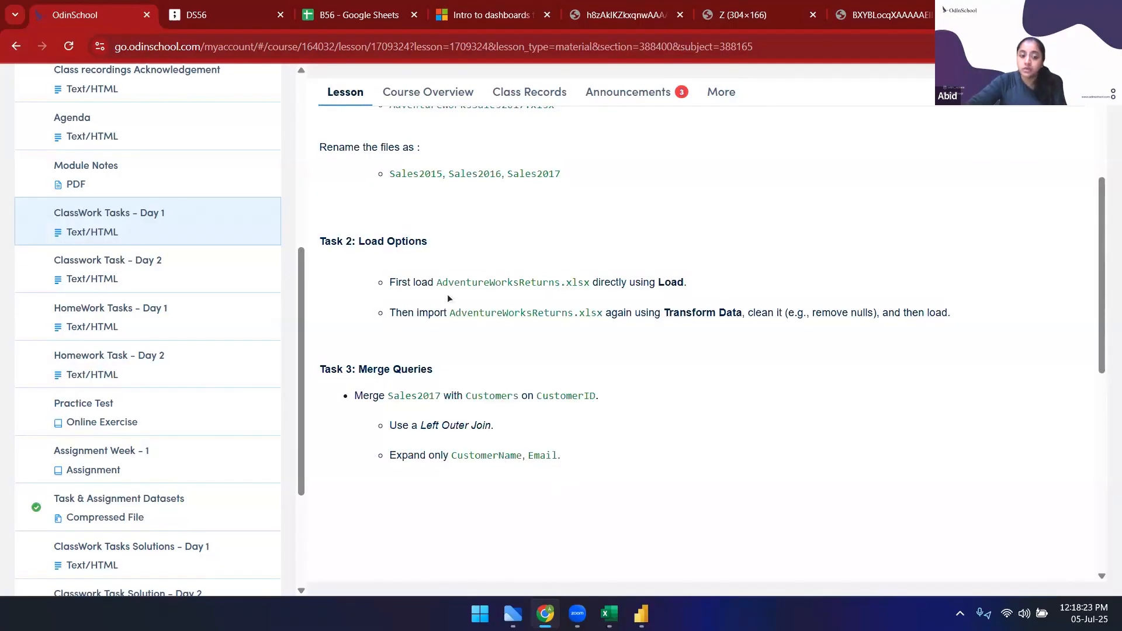
pyautogui.scroll(4, 479, 309)
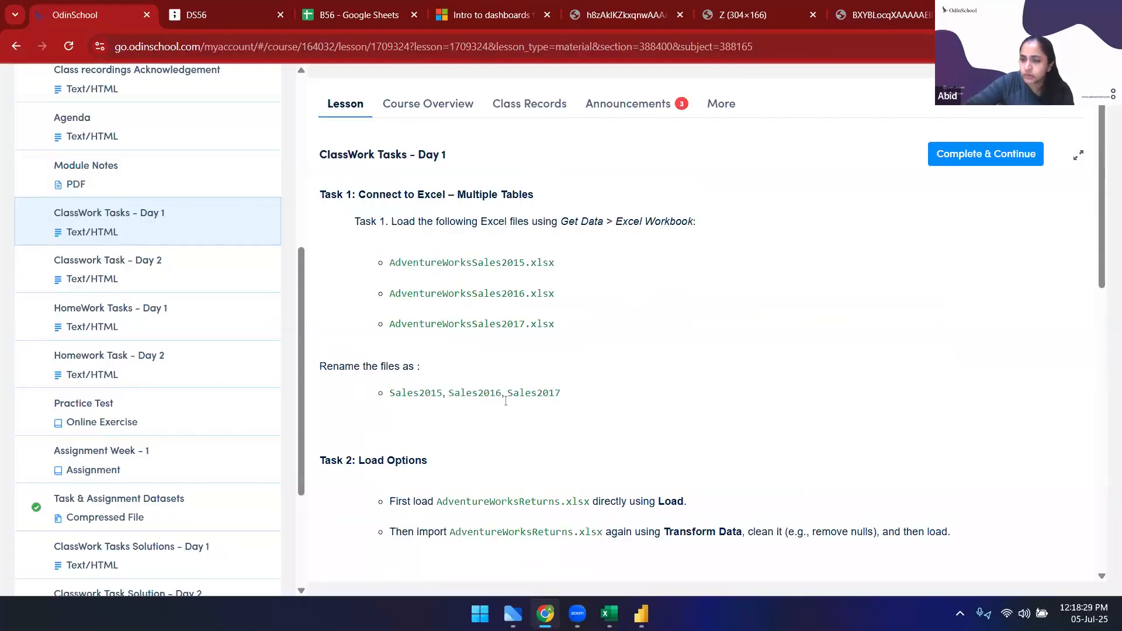
pyautogui.doubleClick(431, 194)
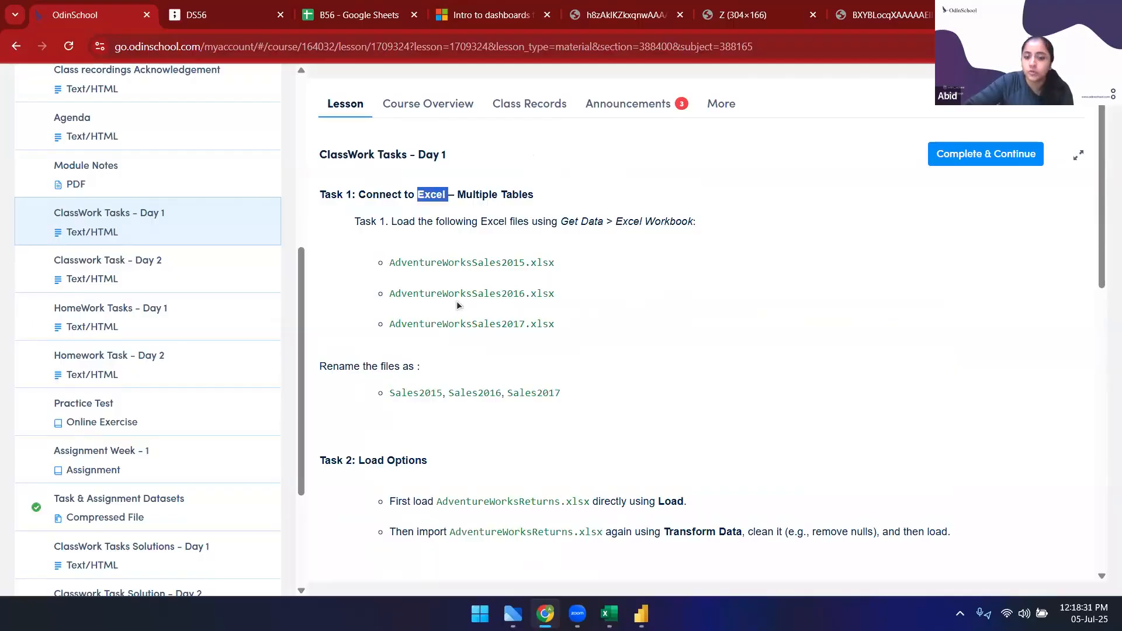
pyautogui.click(484, 203)
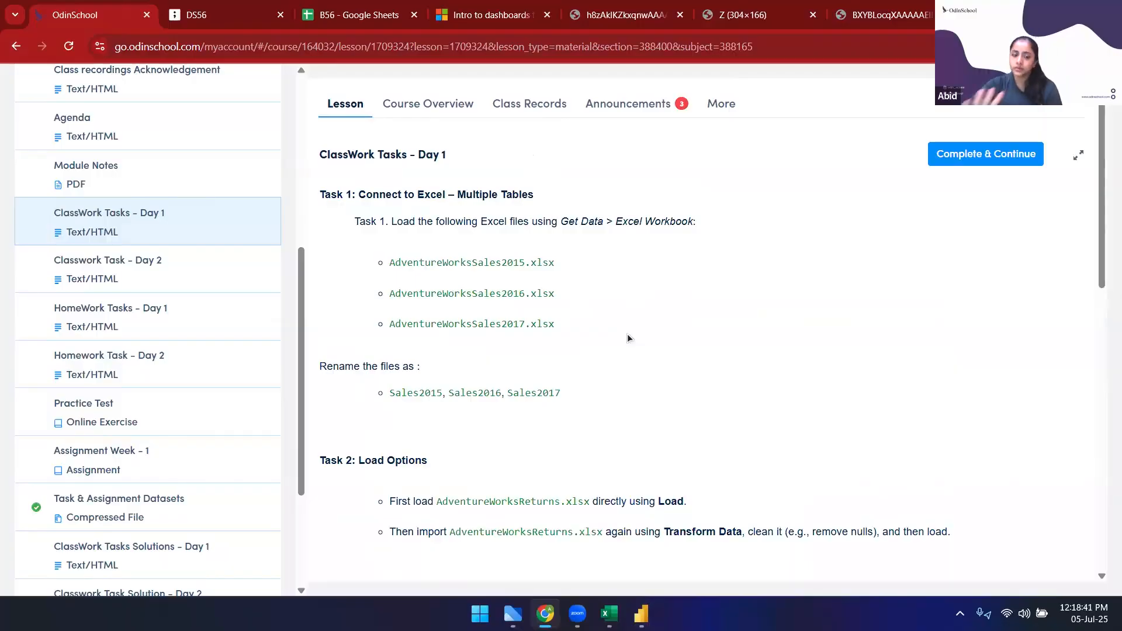
pyautogui.scroll(-3, 513, 472)
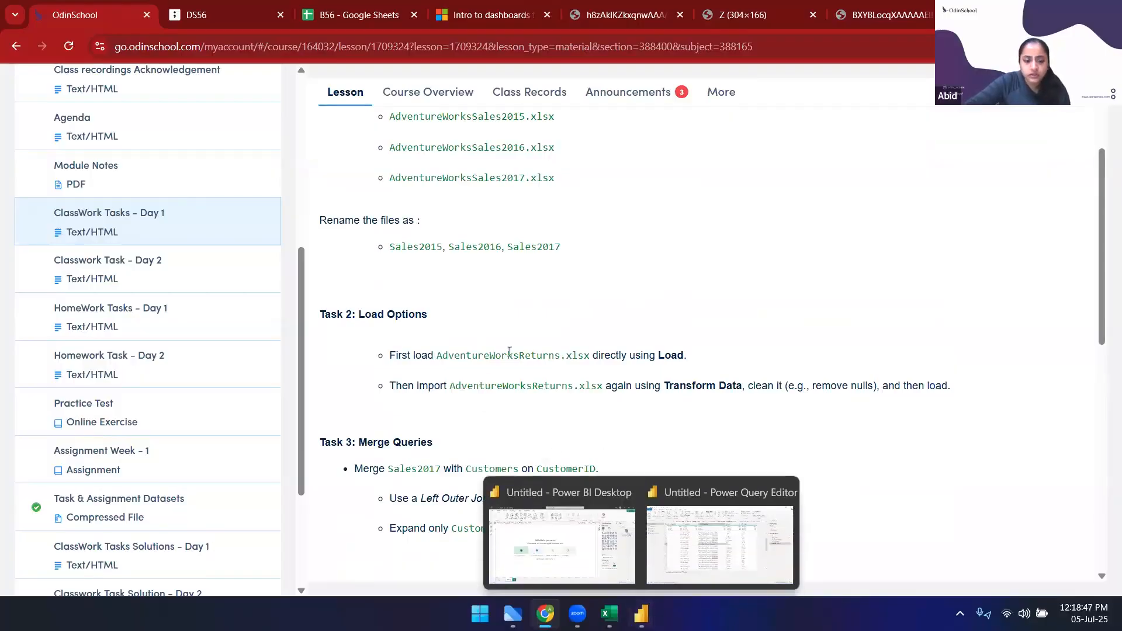
pyautogui.scroll(3, 553, 420)
pyautogui.doubleClick(381, 194)
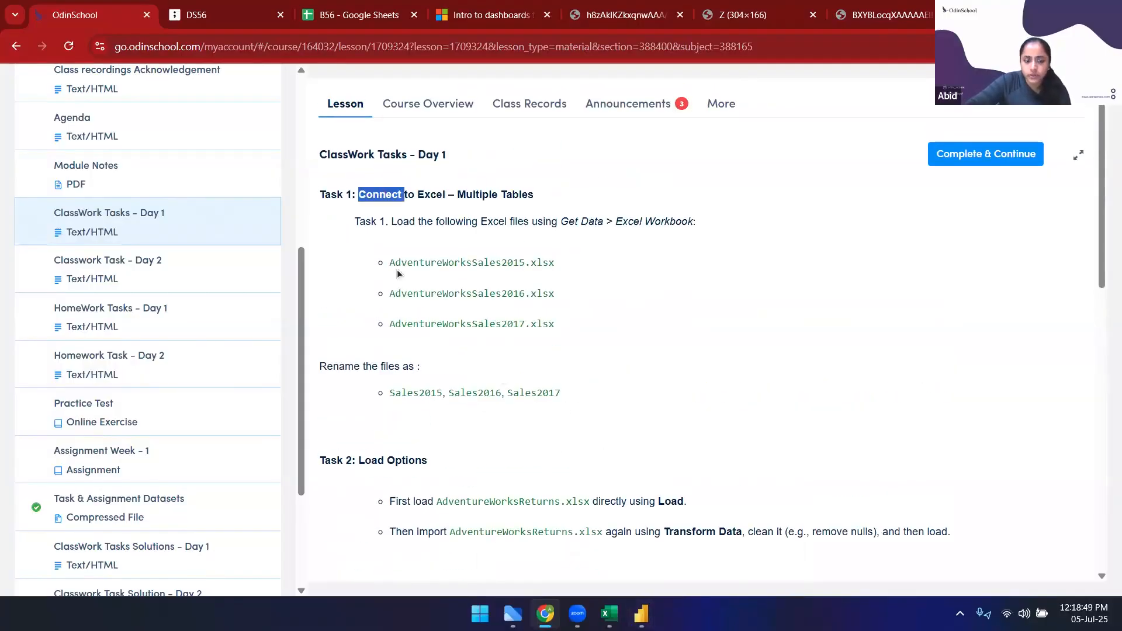
pyautogui.click(402, 194)
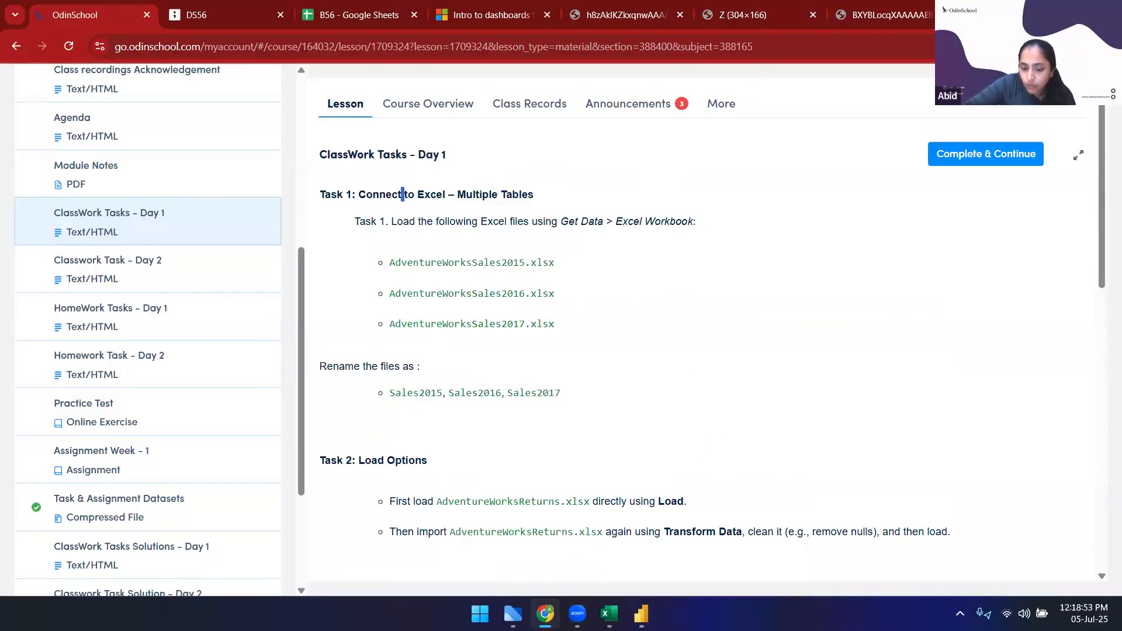
# Switch to the Power Query Editor and delete the Merged Columns step from the Customers query
pyautogui.moveTo(641, 614)
pyautogui.click(713, 541)
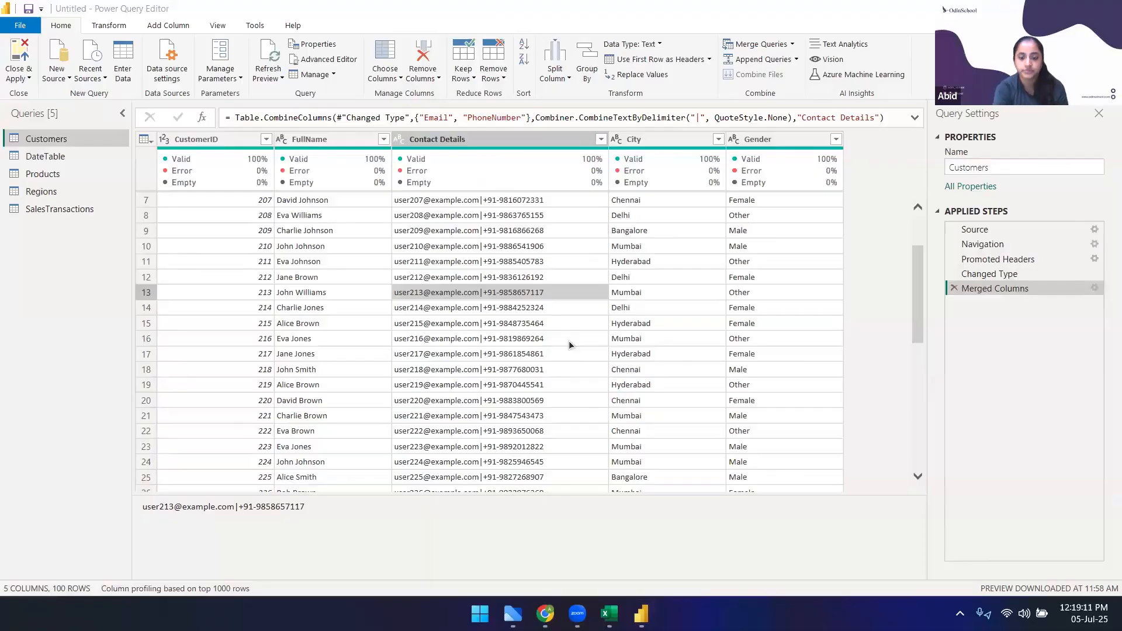
pyautogui.click(956, 288)
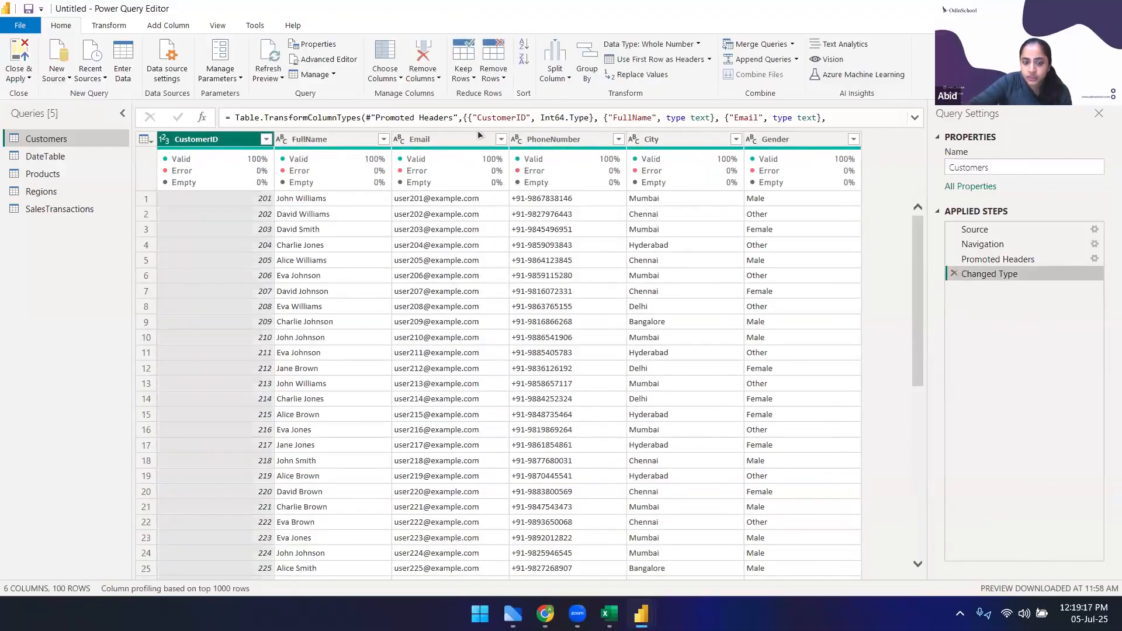
# Duplicate the Email and PhoneNumber columns in the Customers query
pyautogui.rightClick(443, 139)
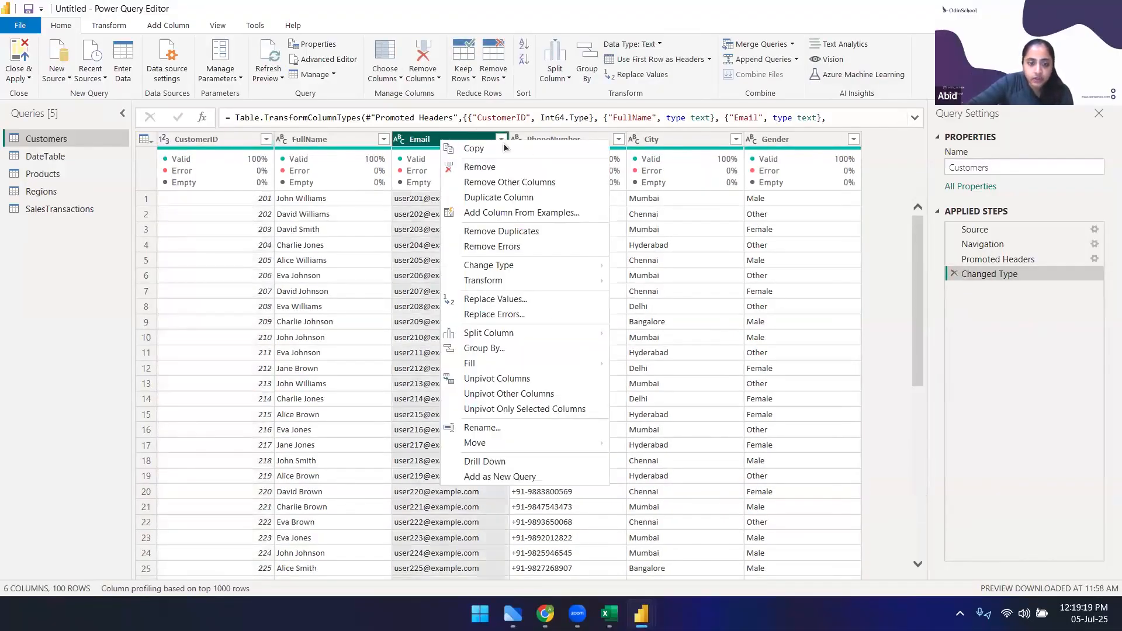
pyautogui.click(514, 200)
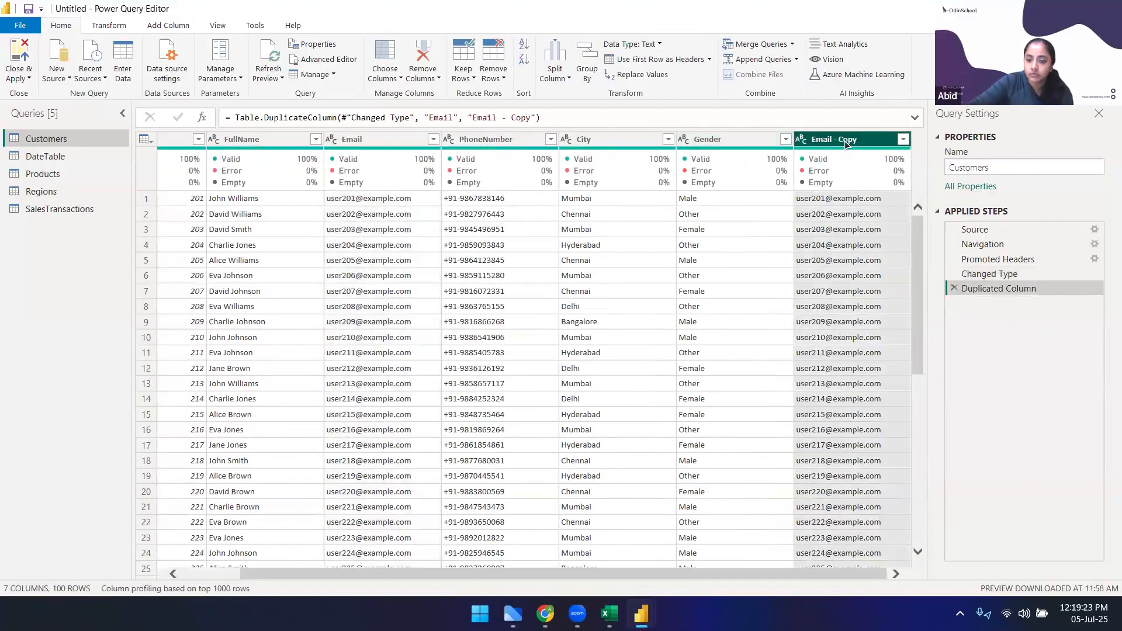
pyautogui.rightClick(485, 139)
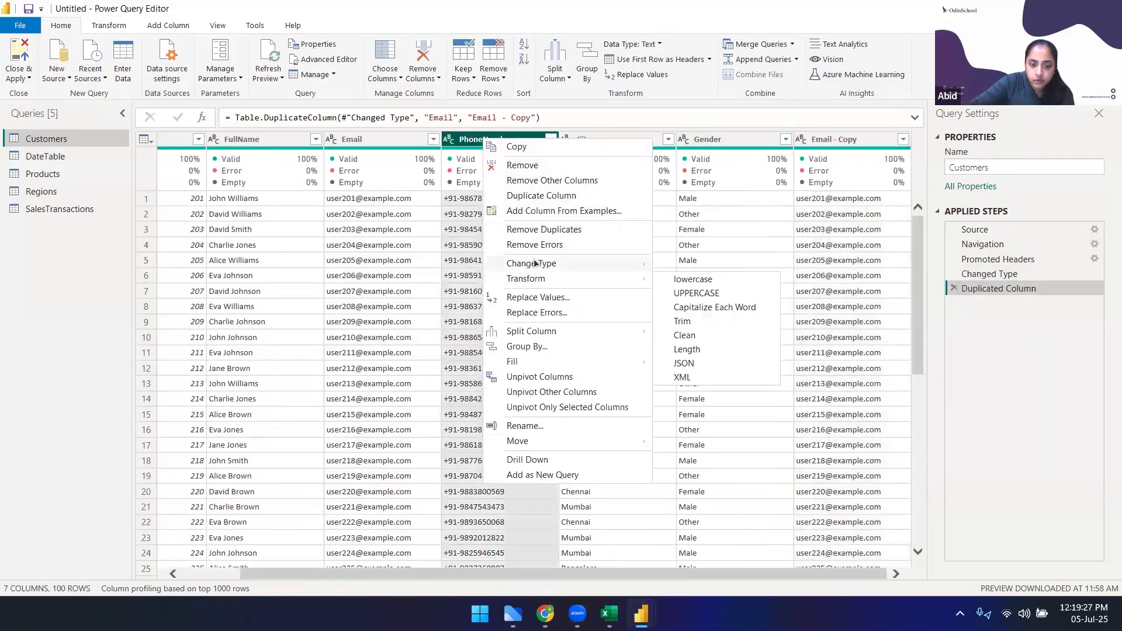
pyautogui.click(541, 197)
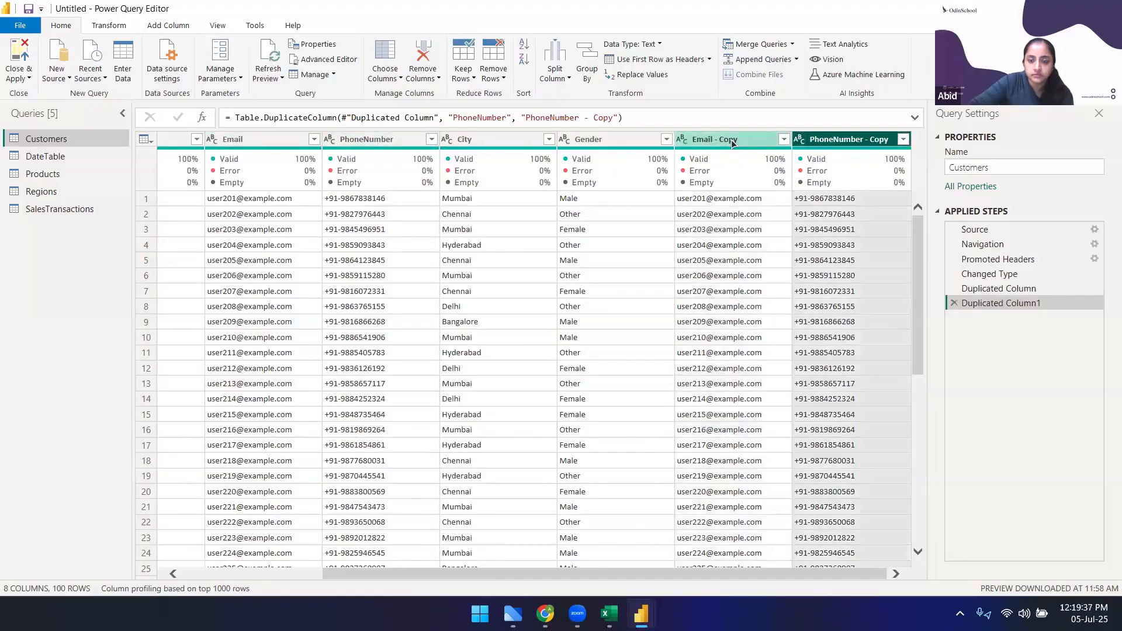
# Set up a merge of the Email - Copy and PhoneNumber - Copy columns with the custom separator " | "
pyautogui.keyDown('ctrl'); pyautogui.click(731, 139); pyautogui.keyUp('ctrl')
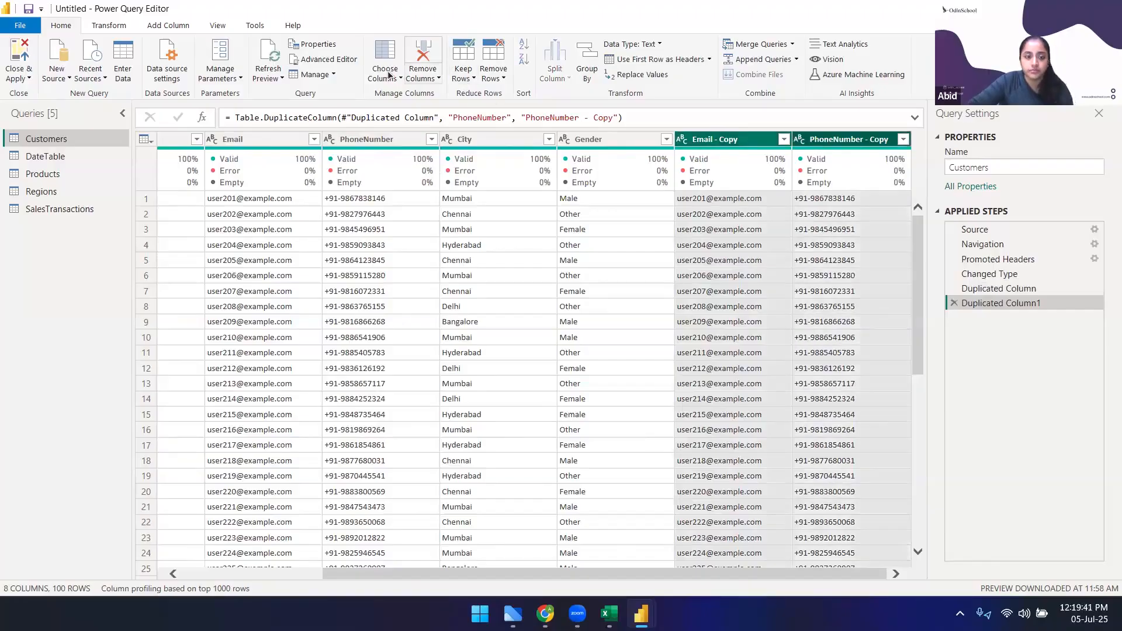
pyautogui.click(109, 25)
pyautogui.click(496, 44)
pyautogui.click(430, 286)
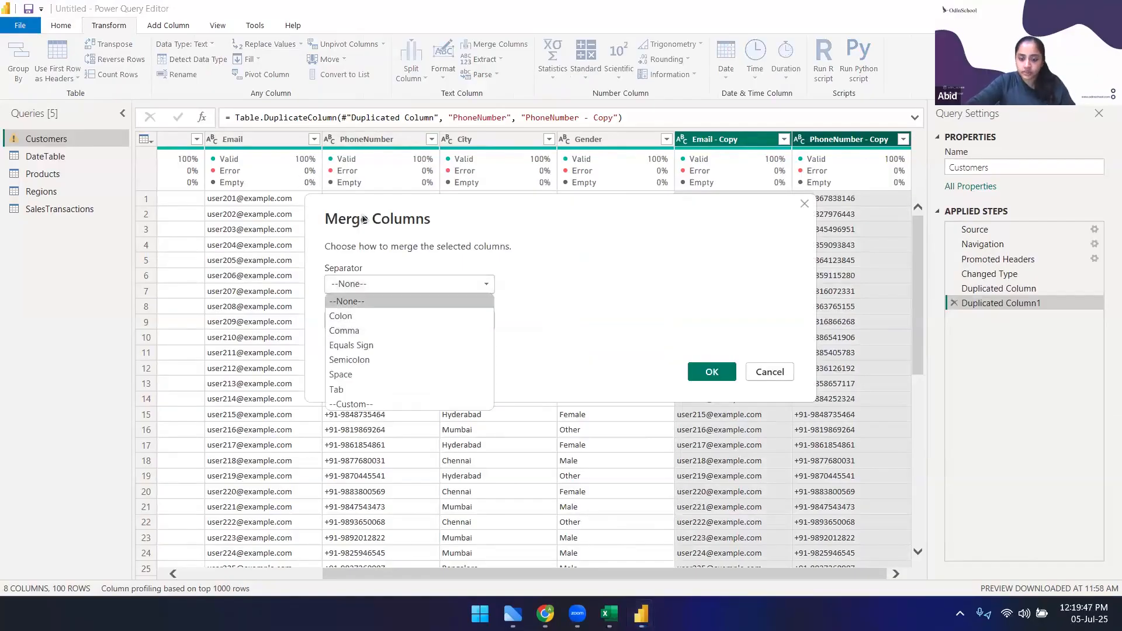
pyautogui.click(372, 403)
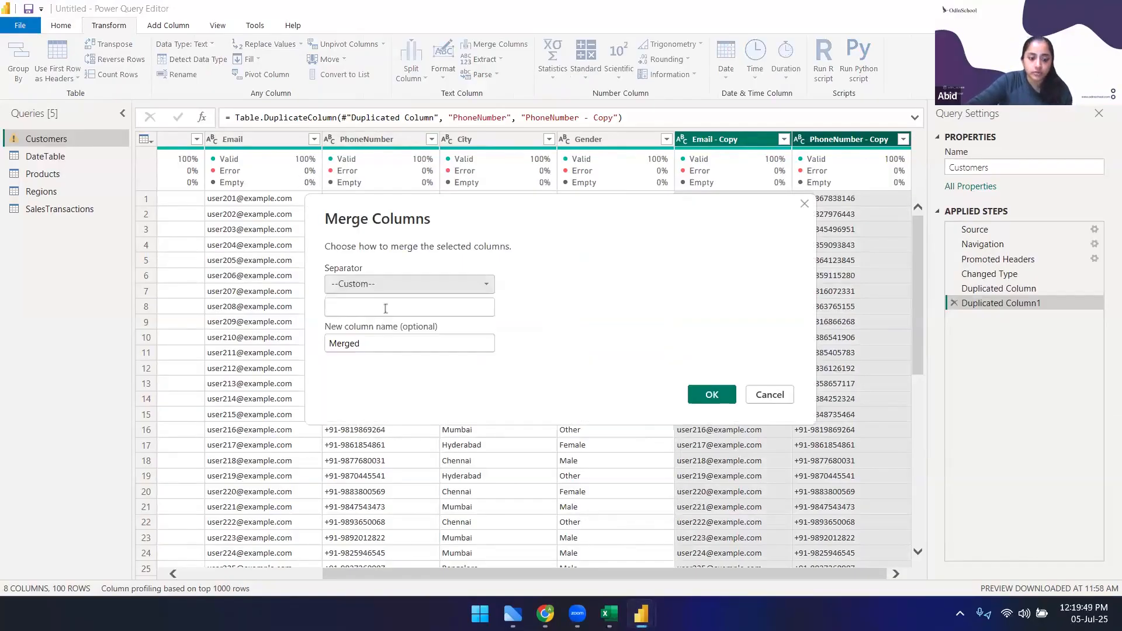
pyautogui.click(380, 307)
pyautogui.write('|')
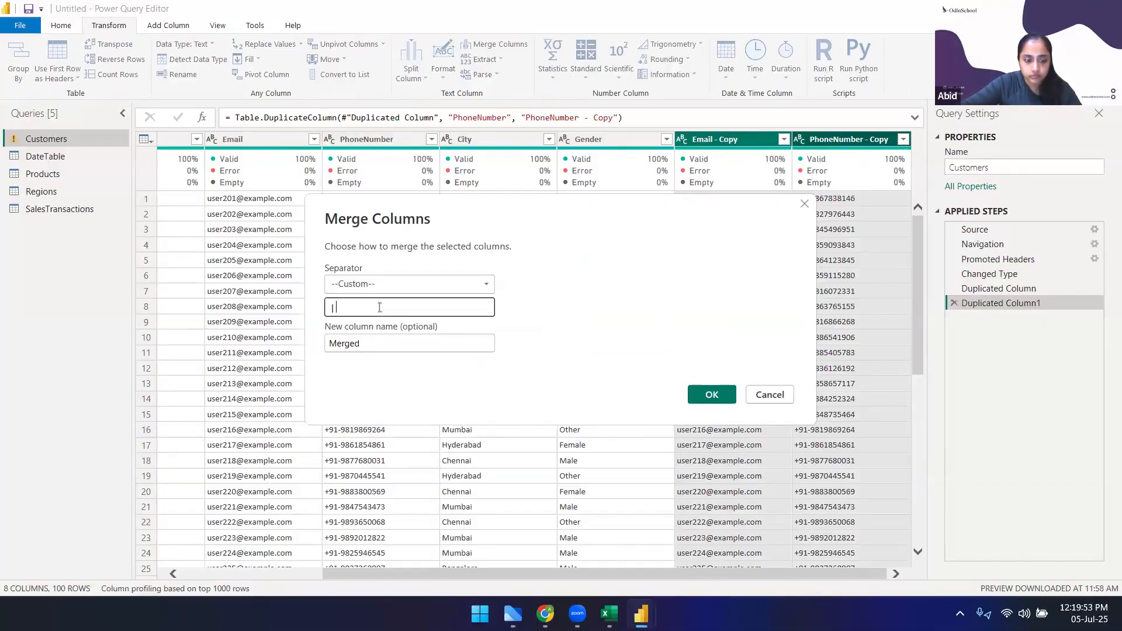
# Name the merged column Contact Details and complete the merge
pyautogui.click(367, 350)
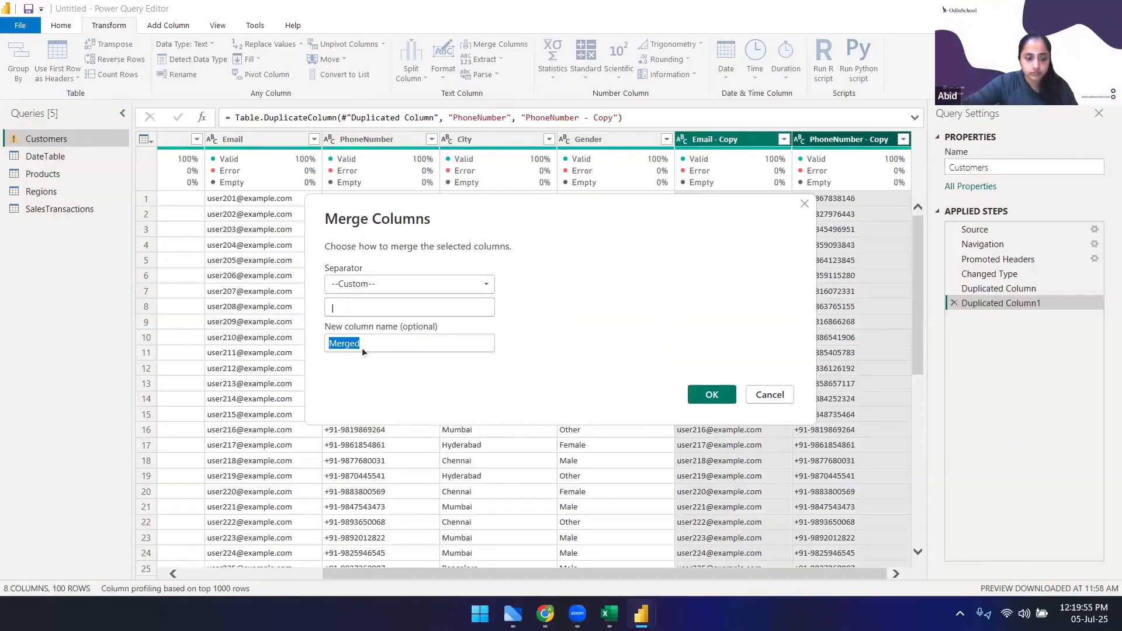
pyautogui.write('Contact')
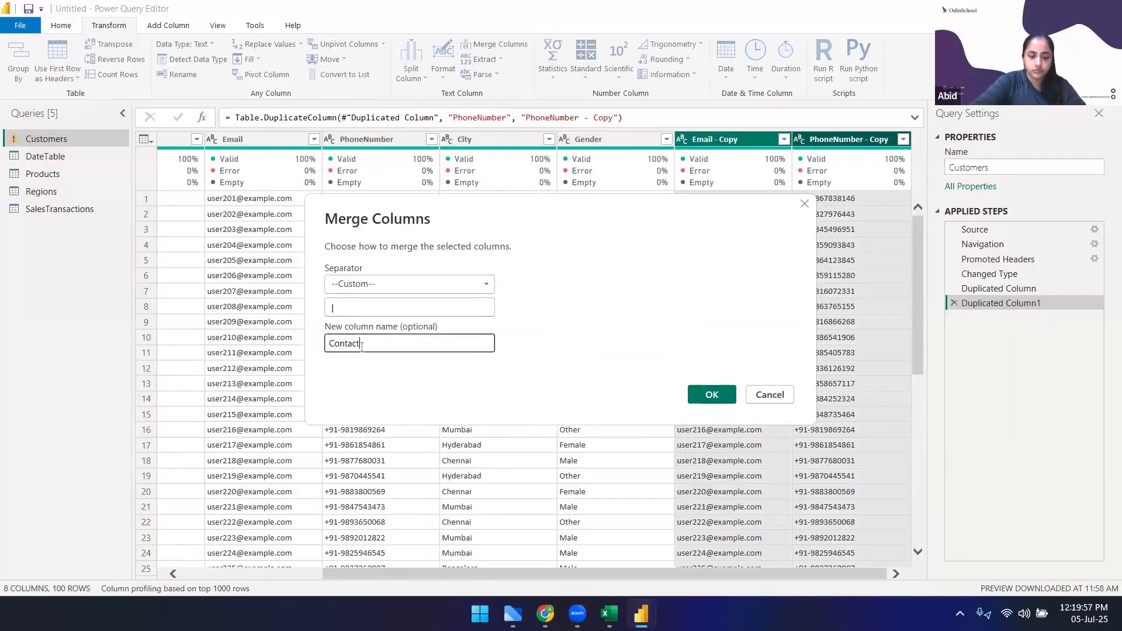
pyautogui.write(' de')
pyautogui.write('t')
pyautogui.press('BackSpace')
pyautogui.press('BackSpace')
pyautogui.write('Details')
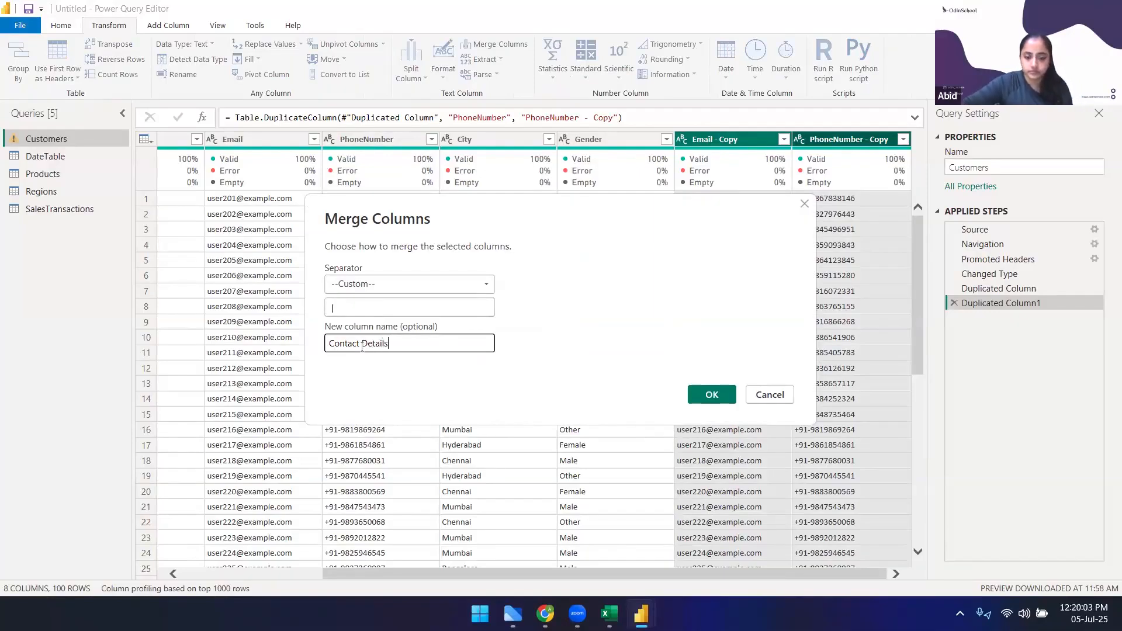
pyautogui.press('Return')
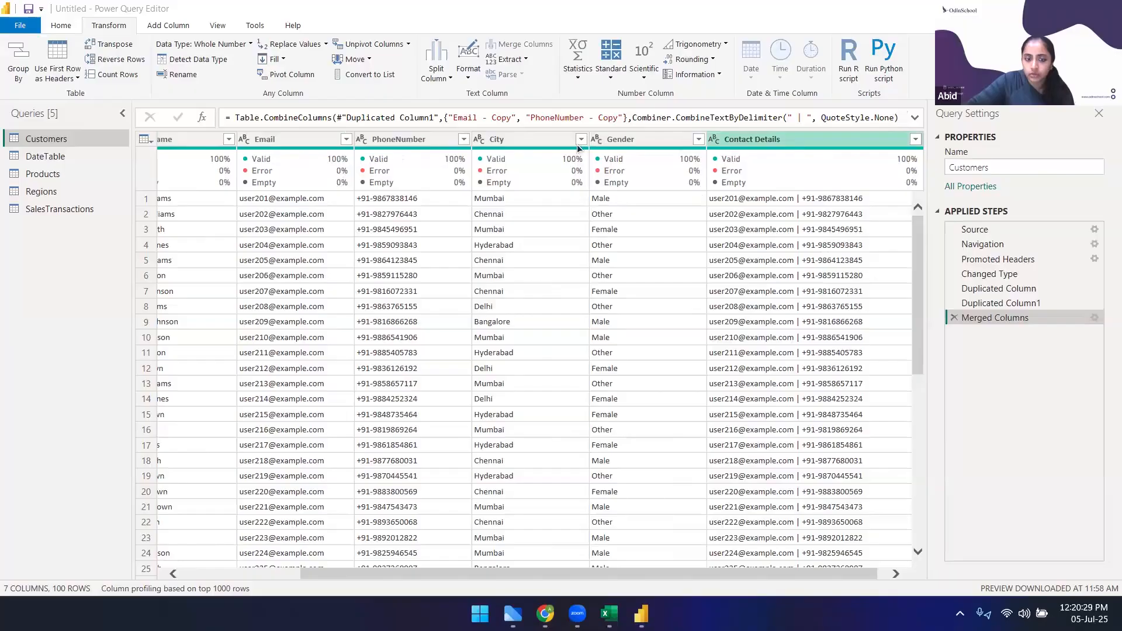
# Move the Contact Details column between PhoneNumber and City
pyautogui.click(830, 139)
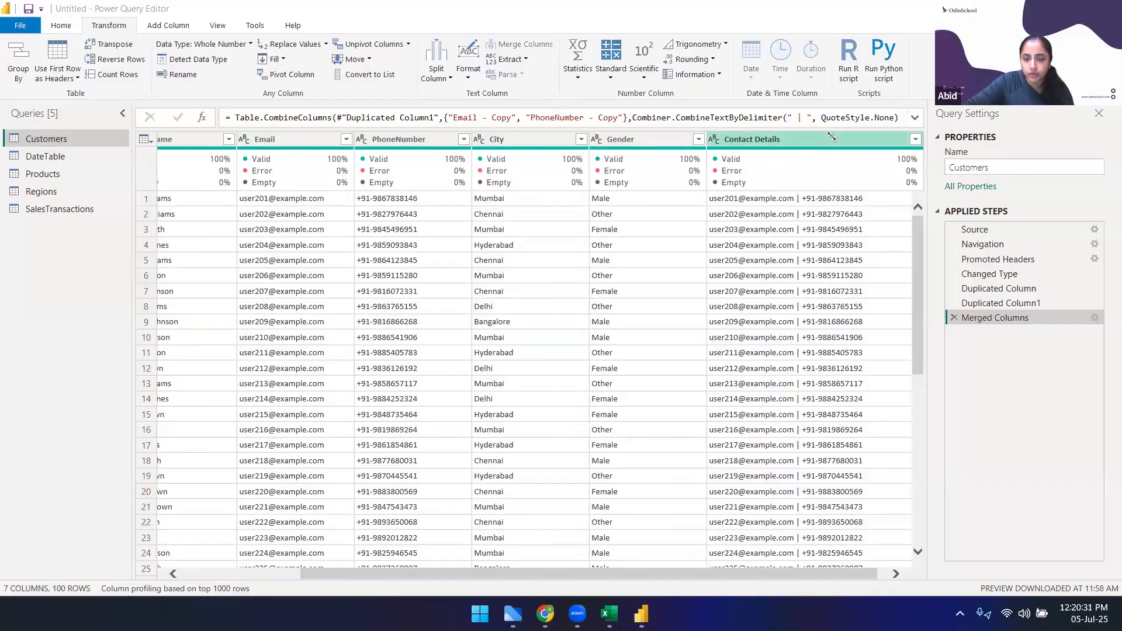
pyautogui.moveTo(665, 156); pyautogui.dragTo(467, 156)
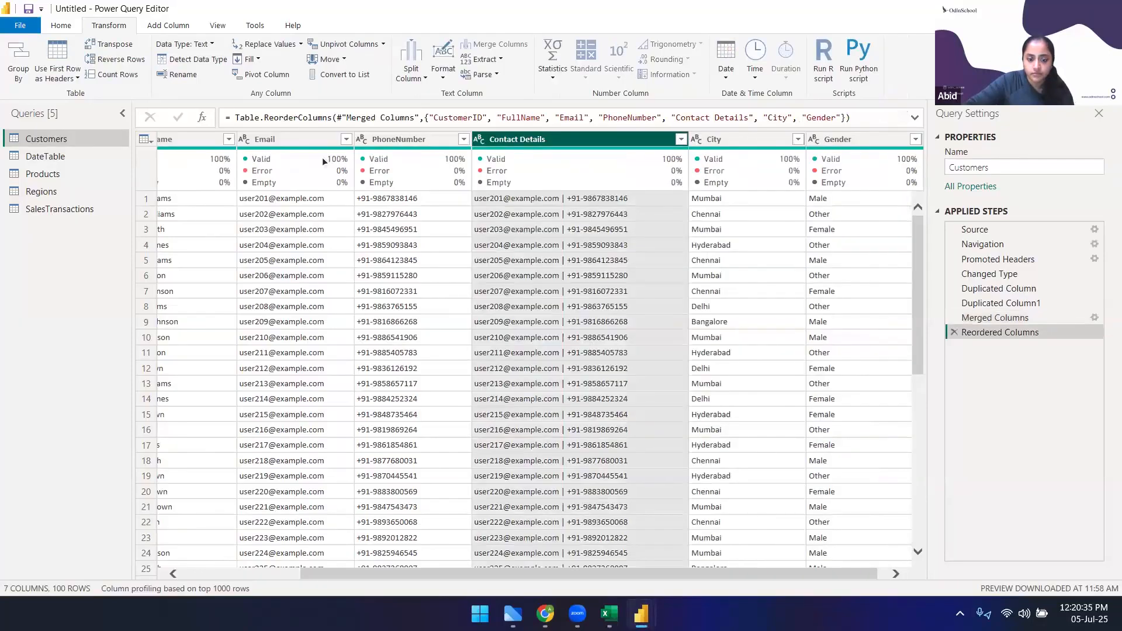
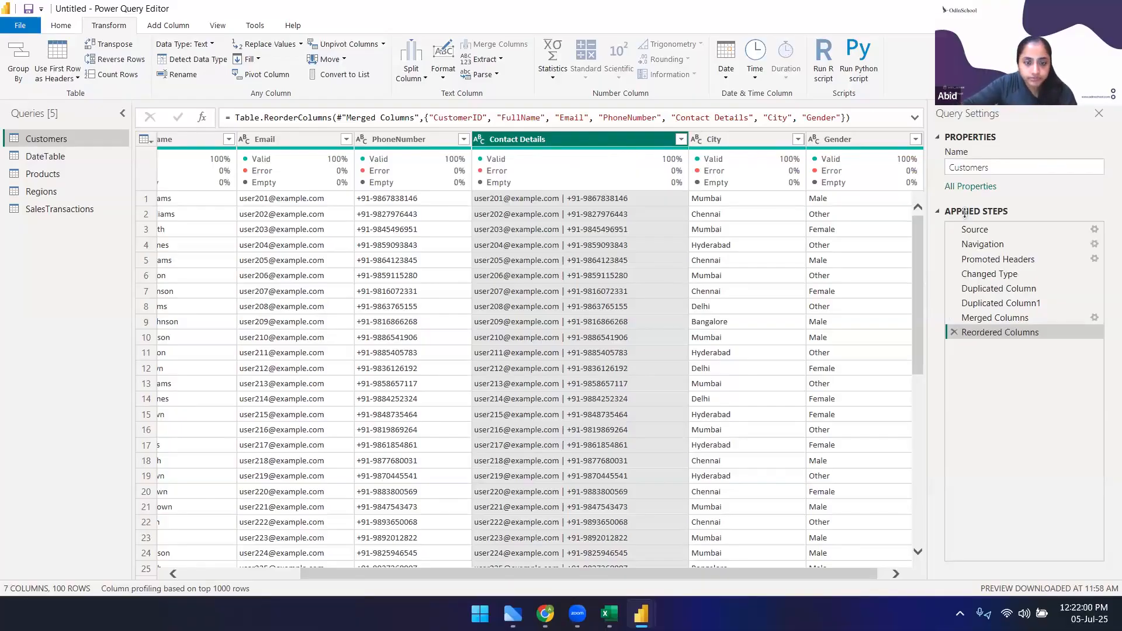
# Duplicate the Contact Details column and place the copy directly after the original, before City
pyautogui.moveTo(516, 575); pyautogui.dragTo(526, 585)
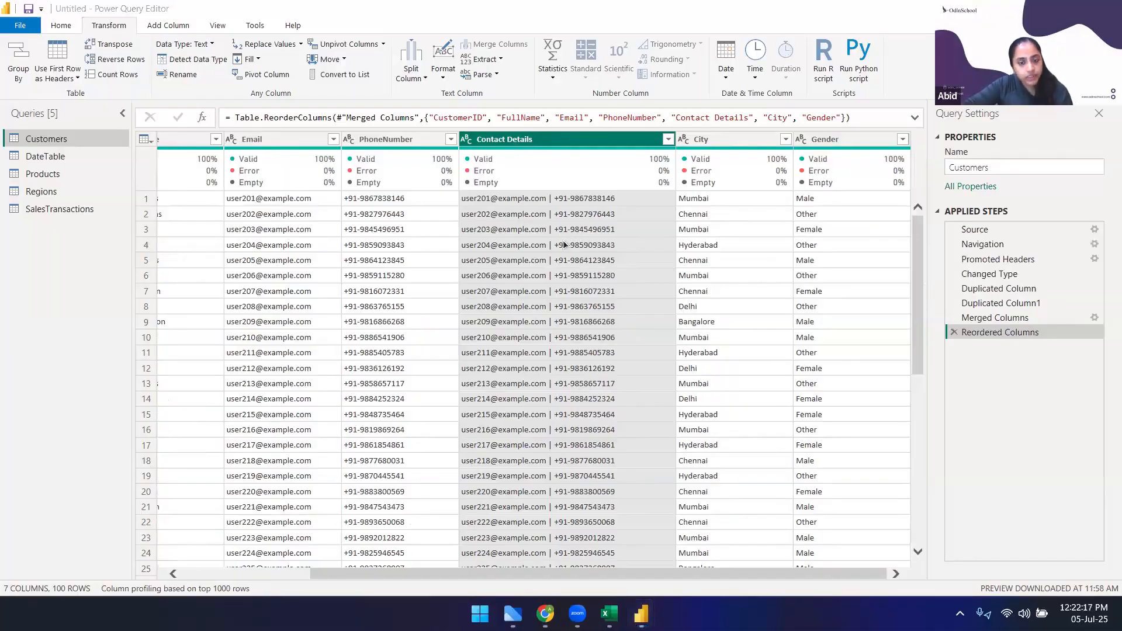
pyautogui.click(563, 217)
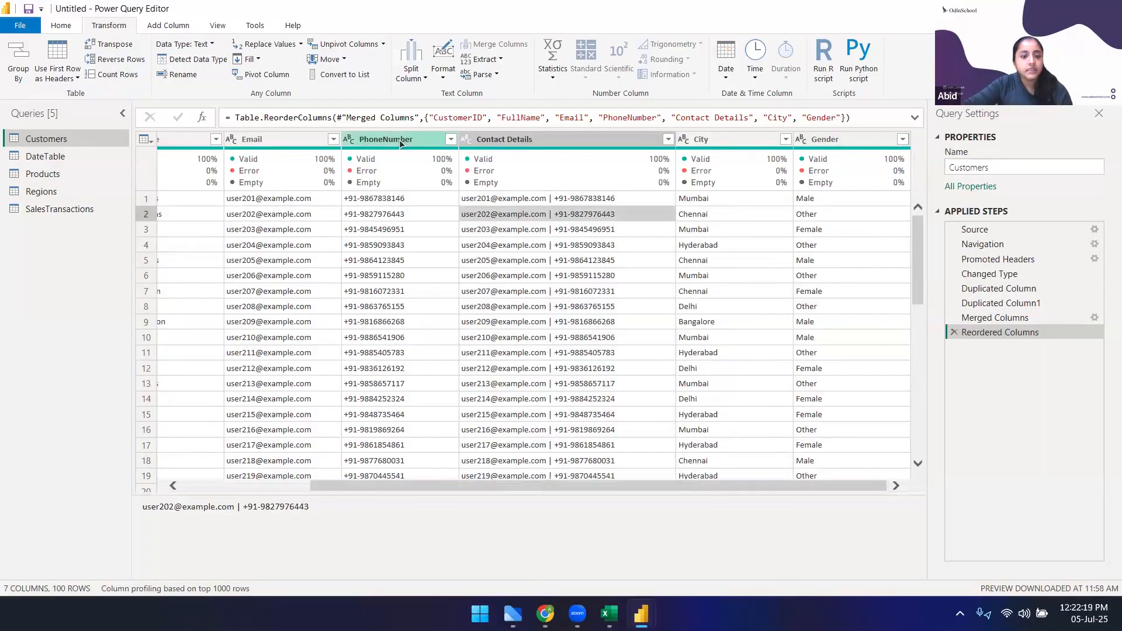
pyautogui.click(520, 141)
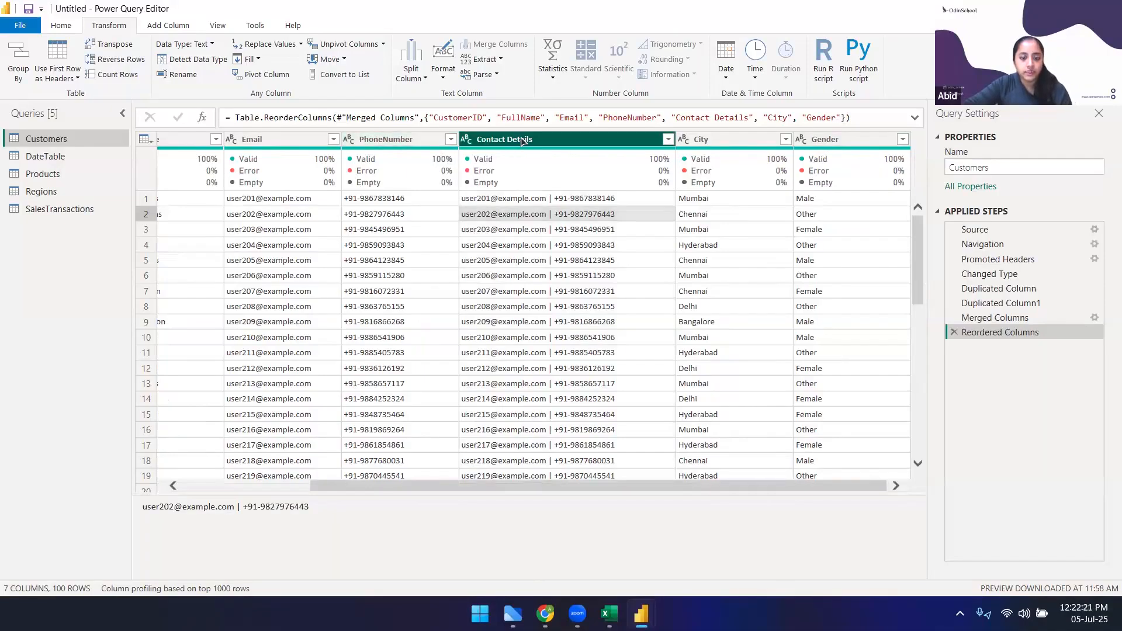
pyautogui.rightClick(523, 141)
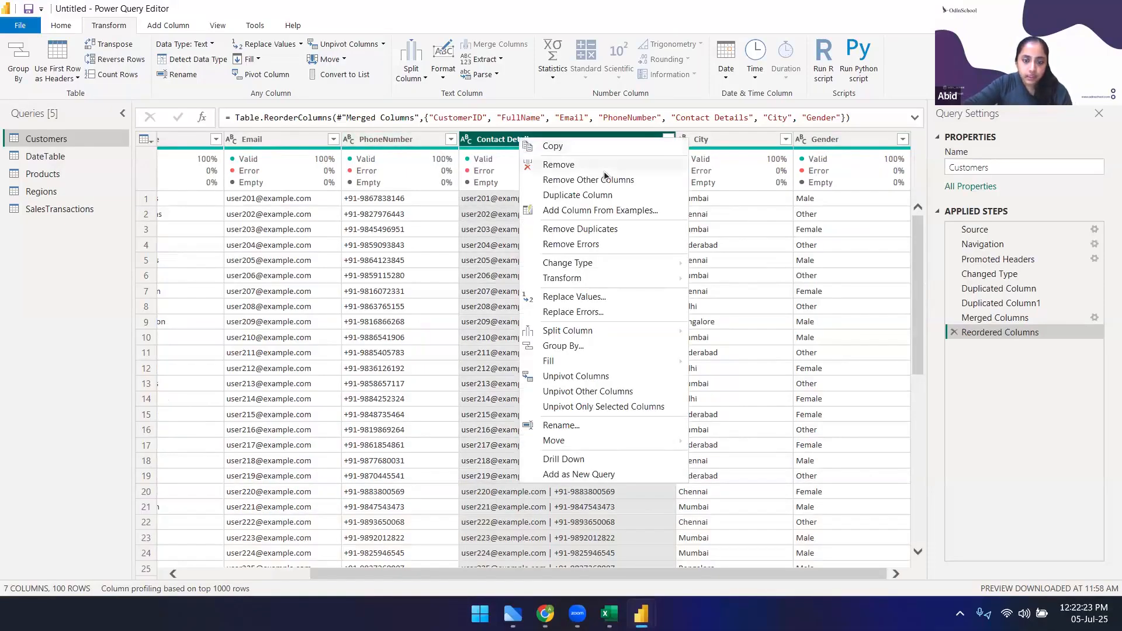
pyautogui.click(503, 145)
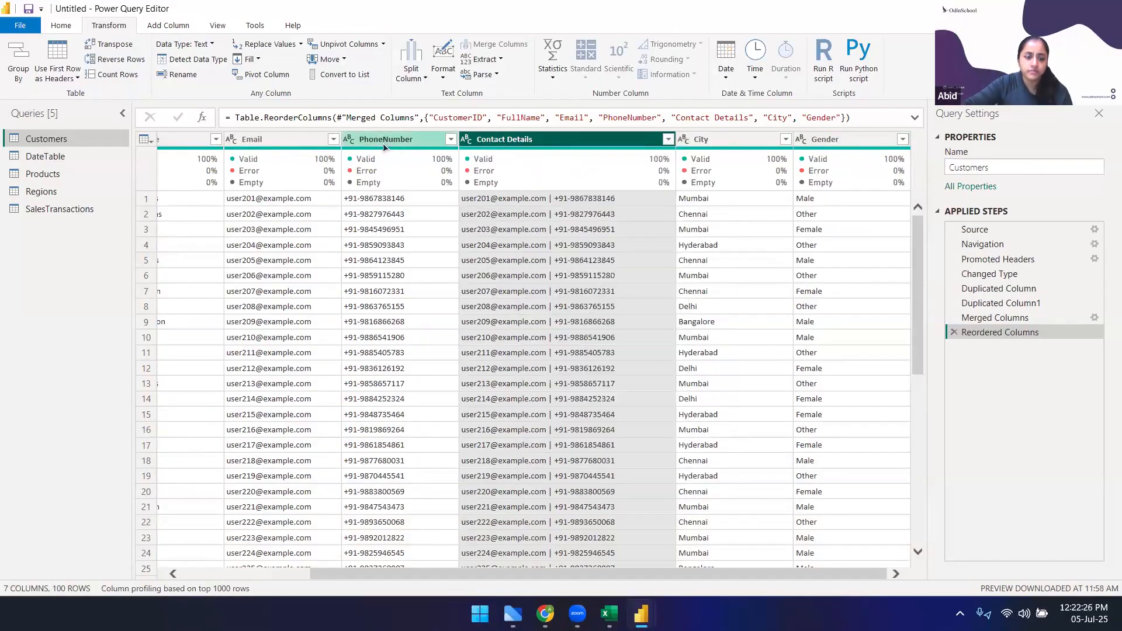
pyautogui.rightClick(524, 142)
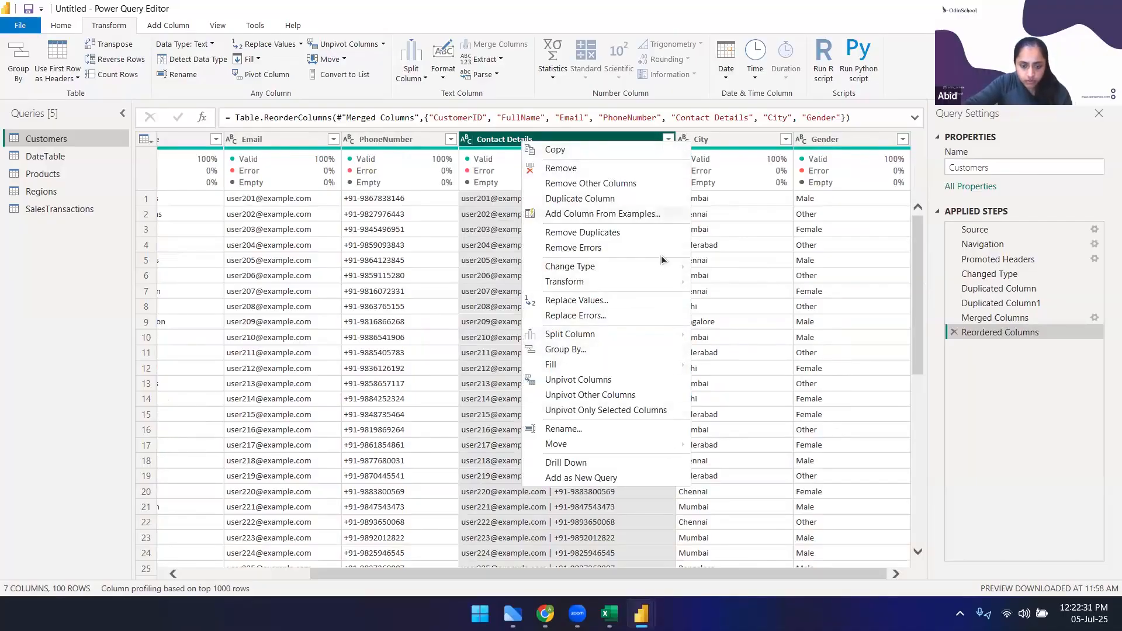
pyautogui.moveTo(614, 274)
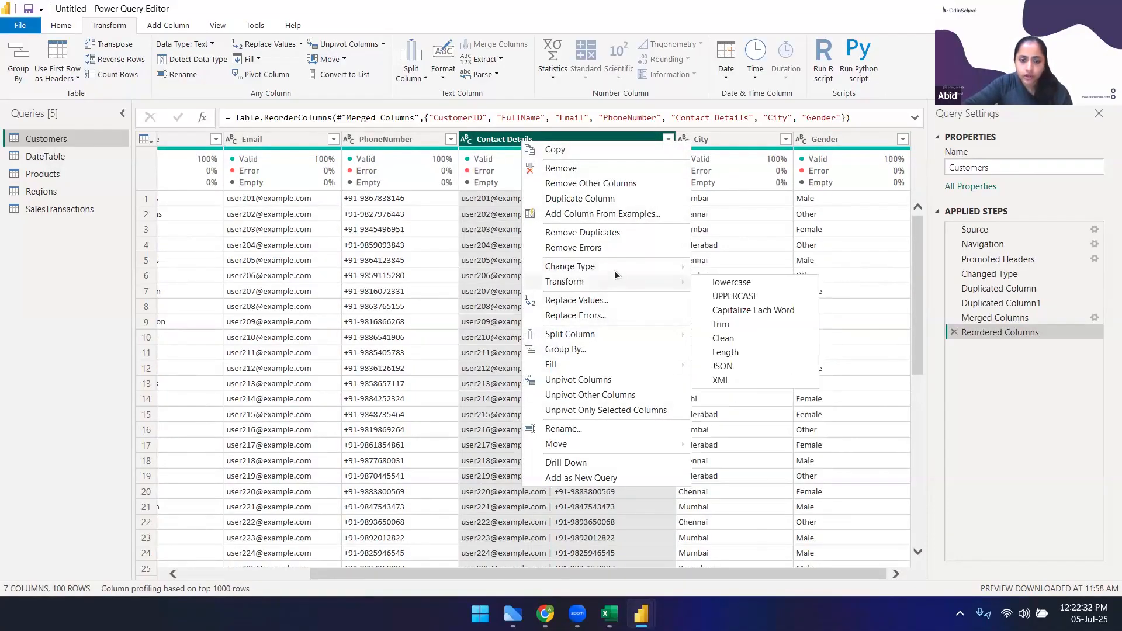
pyautogui.click(587, 203)
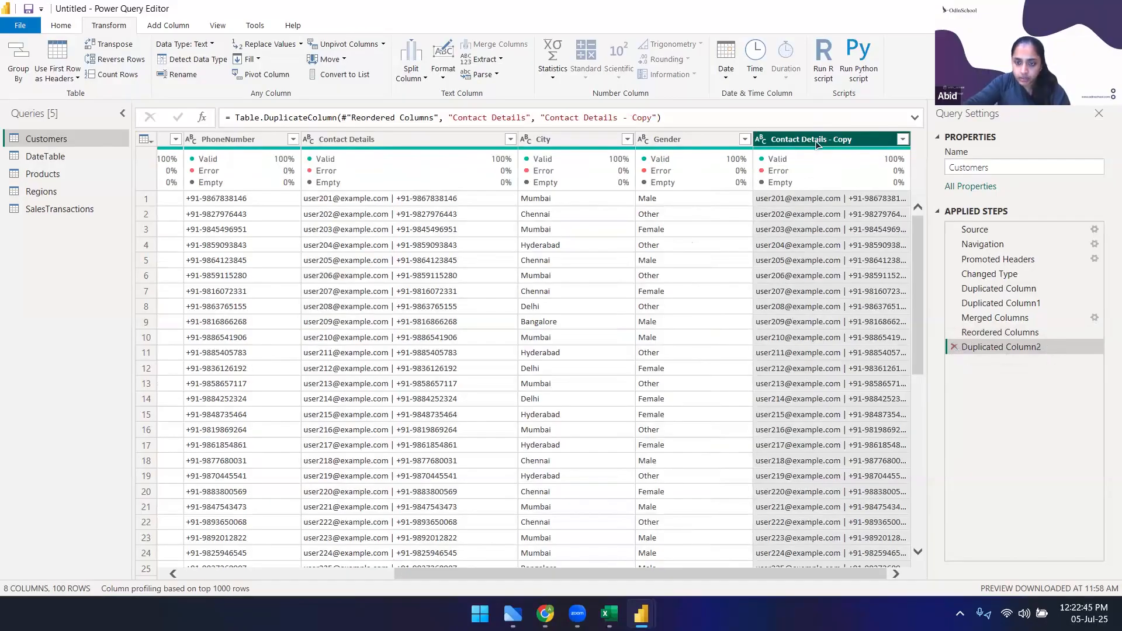
pyautogui.moveTo(816, 144); pyautogui.dragTo(587, 143)
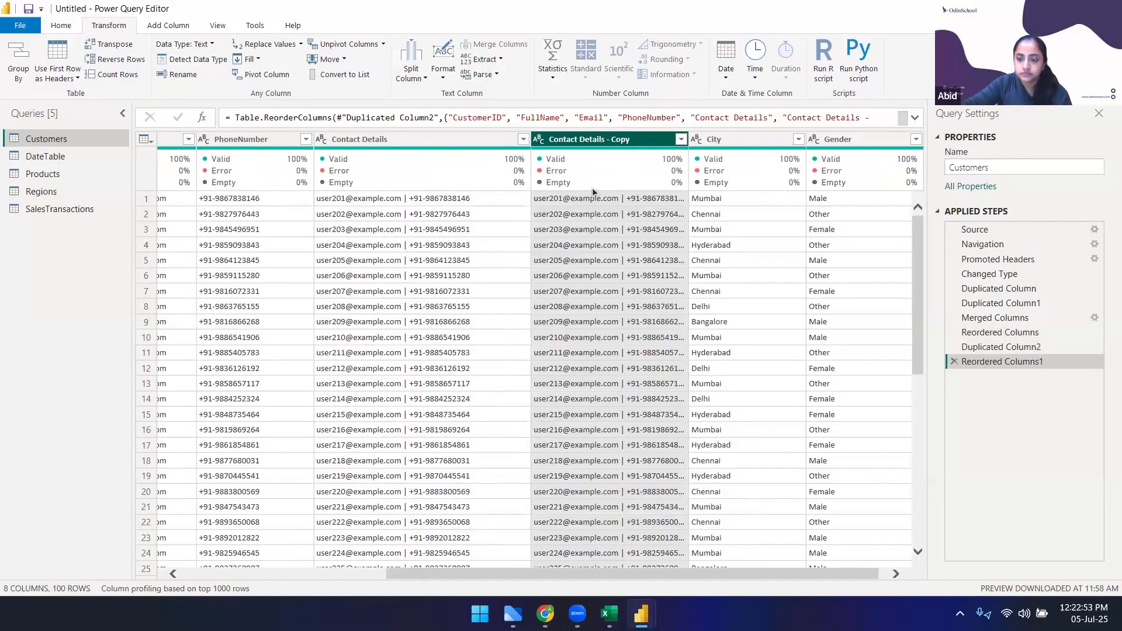
pyautogui.moveTo(592, 193)
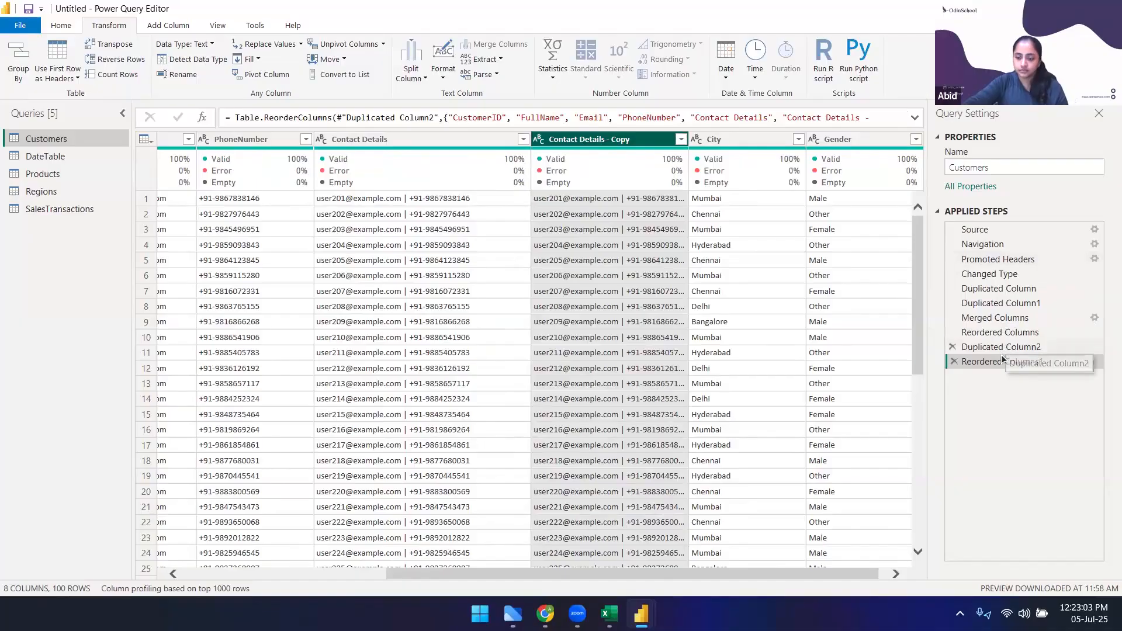
pyautogui.moveTo(995, 362); pyautogui.dragTo(993, 386)
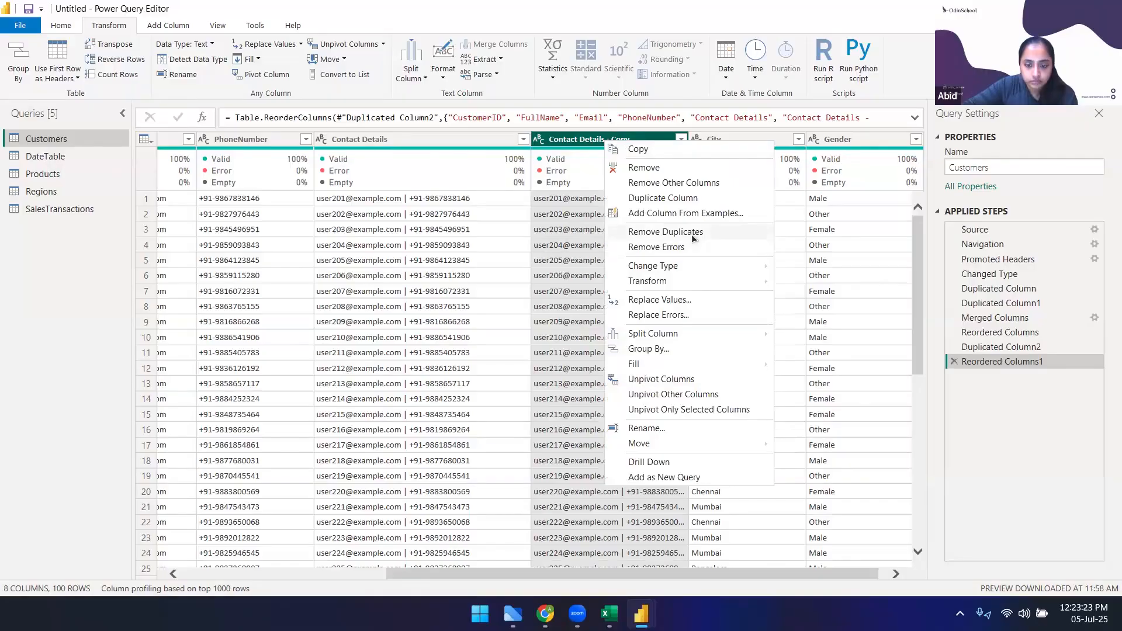
pyautogui.click(851, 305)
pyautogui.click(851, 291)
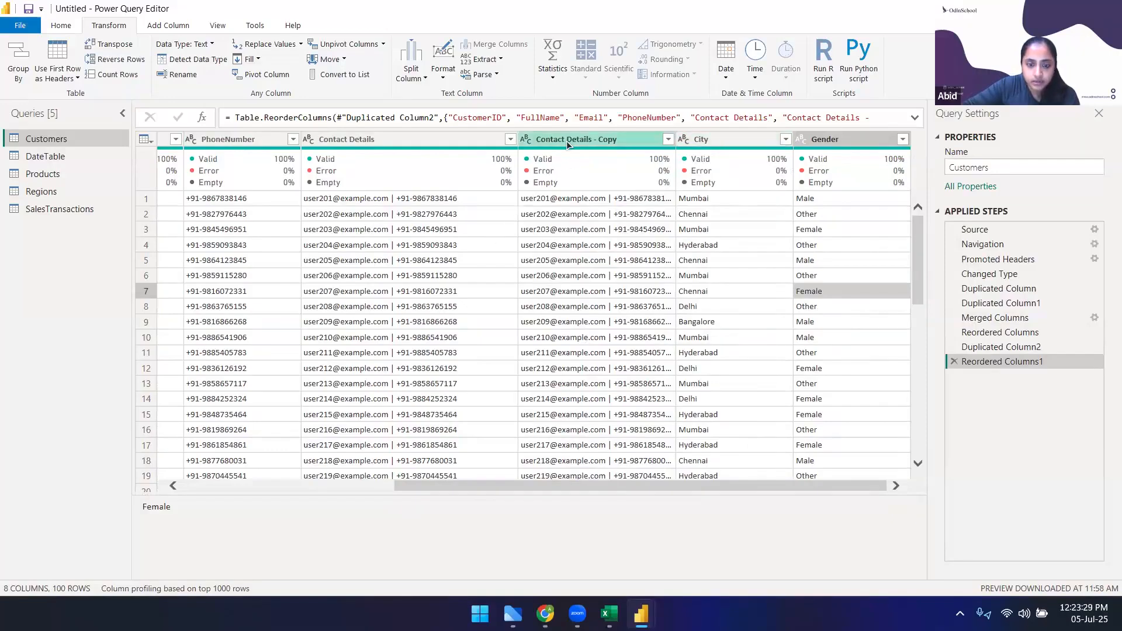
# Select the CustomerID, FullName and Email columns together and clear the selection
pyautogui.moveTo(688, 486); pyautogui.dragTo(476, 486)
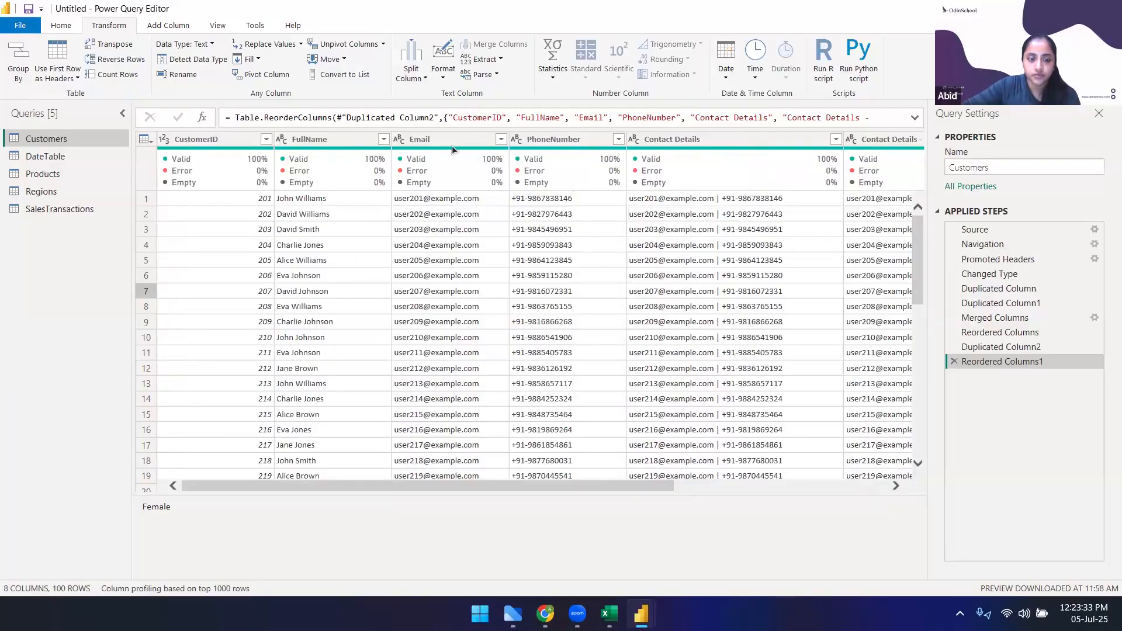
pyautogui.click(222, 142)
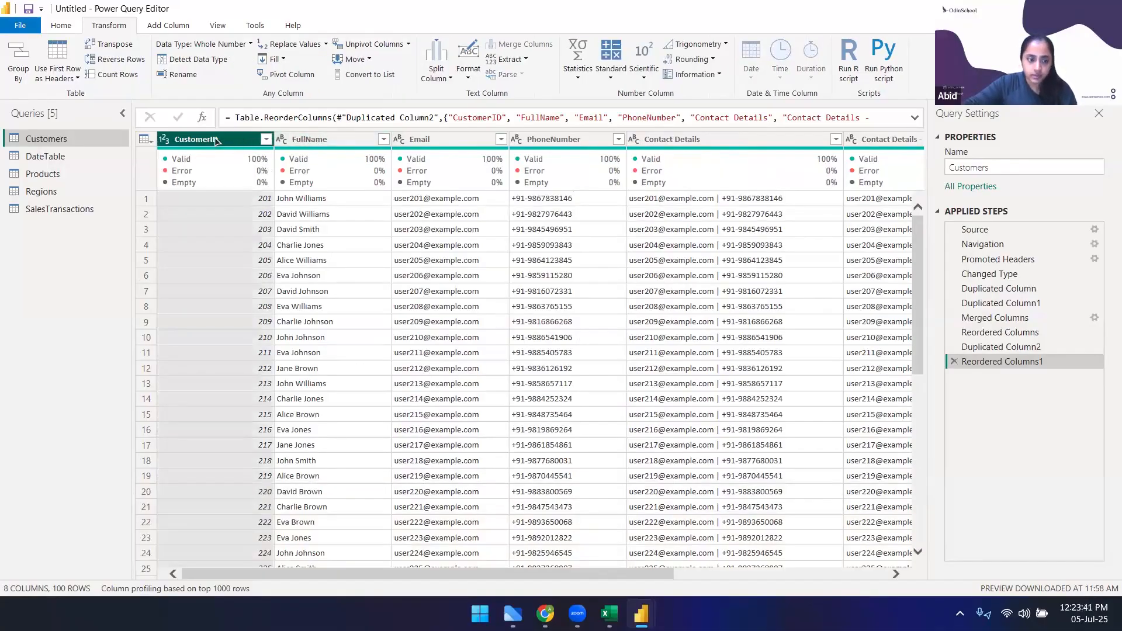
pyautogui.click(315, 140)
pyautogui.click(251, 213)
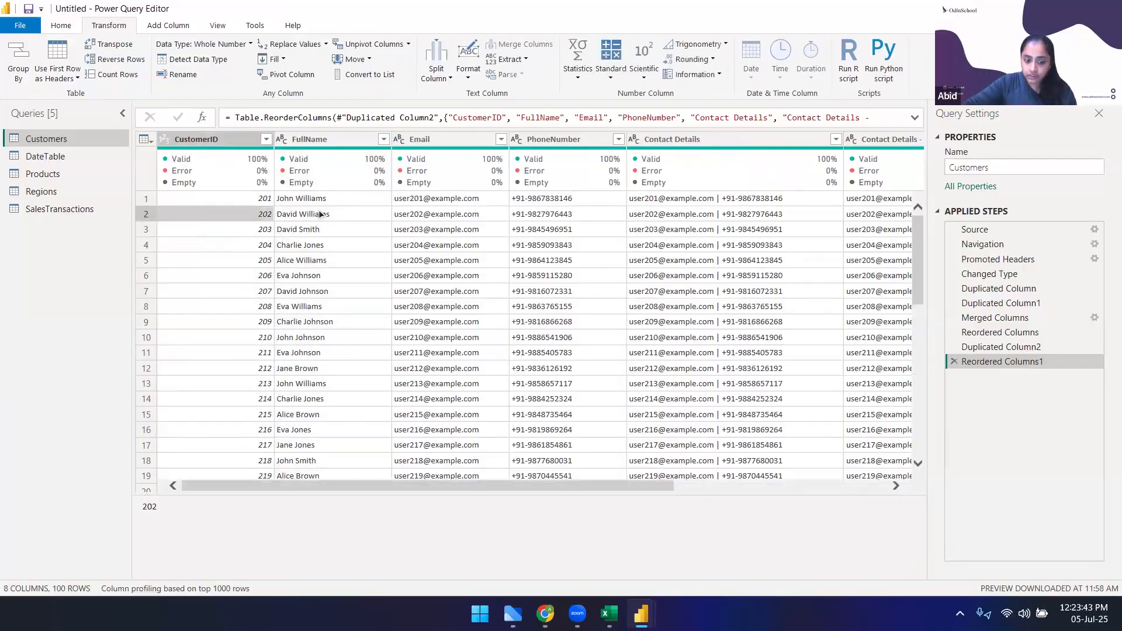
pyautogui.click(222, 143)
pyautogui.keyDown('ctrl'); pyautogui.click(327, 139); pyautogui.keyUp('ctrl')
pyautogui.keyDown('ctrl'); pyautogui.click(444, 139); pyautogui.keyUp('ctrl')
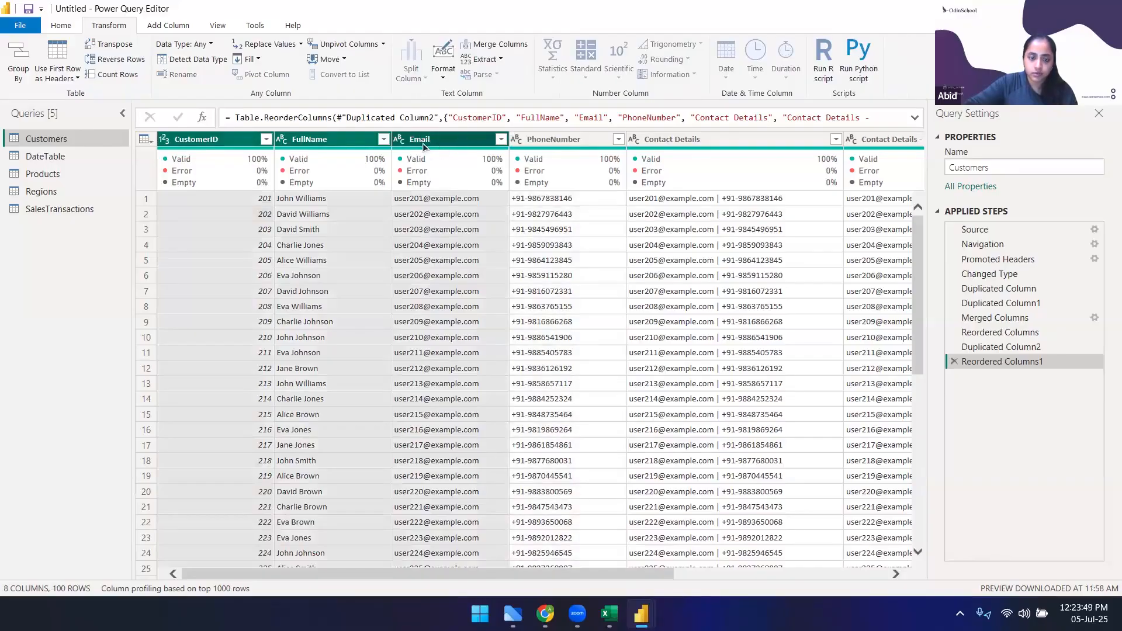
pyautogui.click(749, 261)
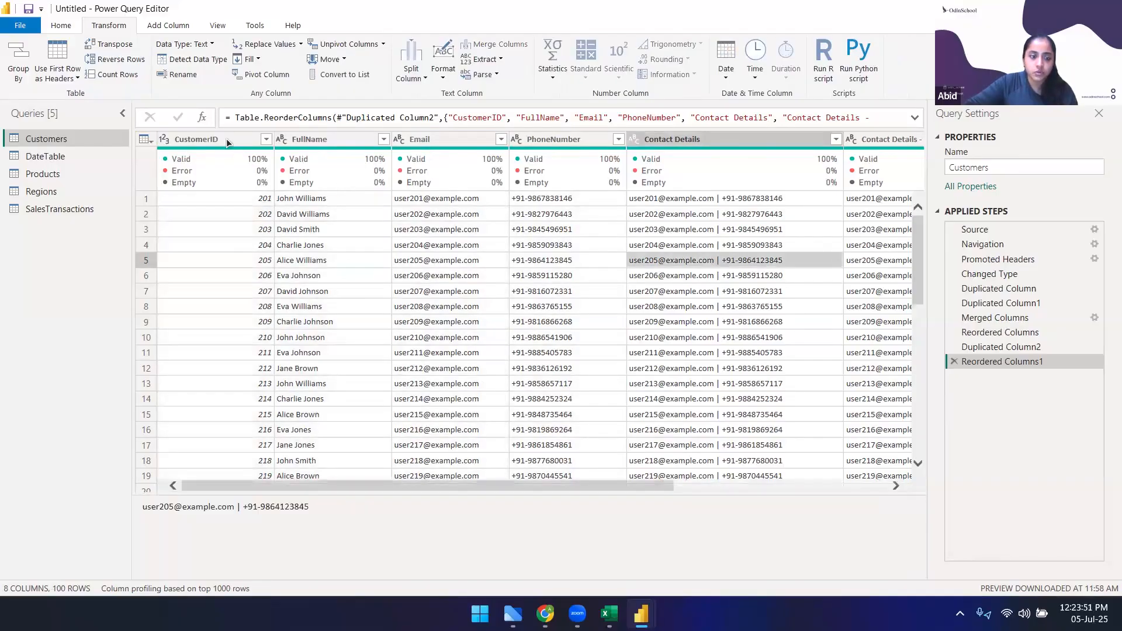
# Merge the CustomerID and FullName columns with a space separator, keeping the new column name Merged
pyautogui.click(227, 139)
pyautogui.keyDown('ctrl'); pyautogui.click(305, 140); pyautogui.keyUp('ctrl')
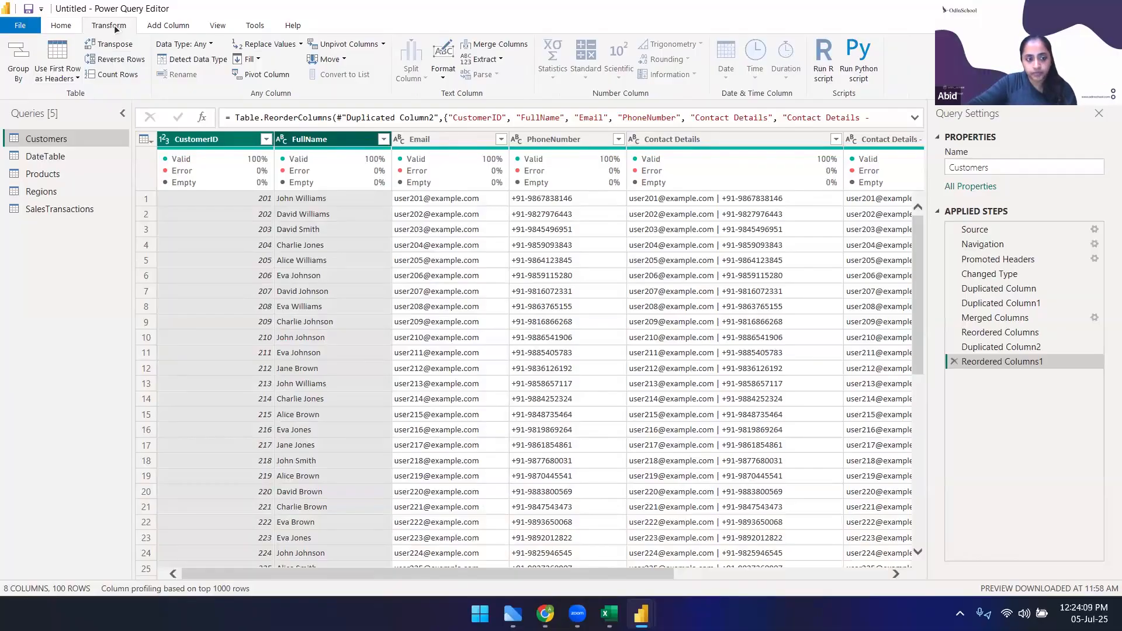
pyautogui.click(503, 44)
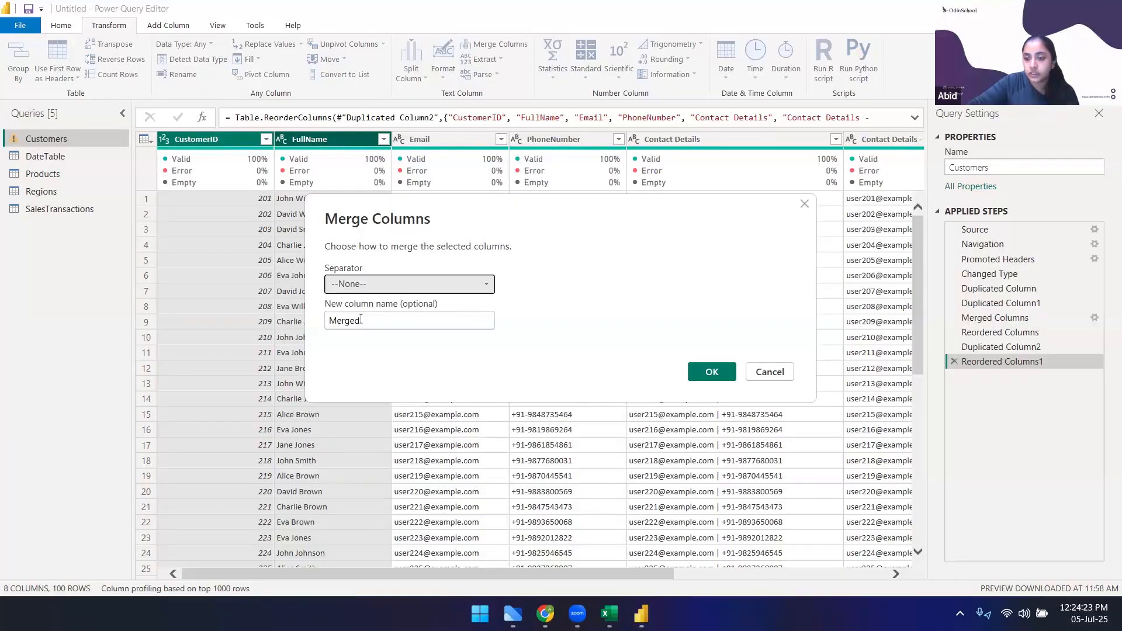
pyautogui.click(391, 285)
pyautogui.click(390, 285)
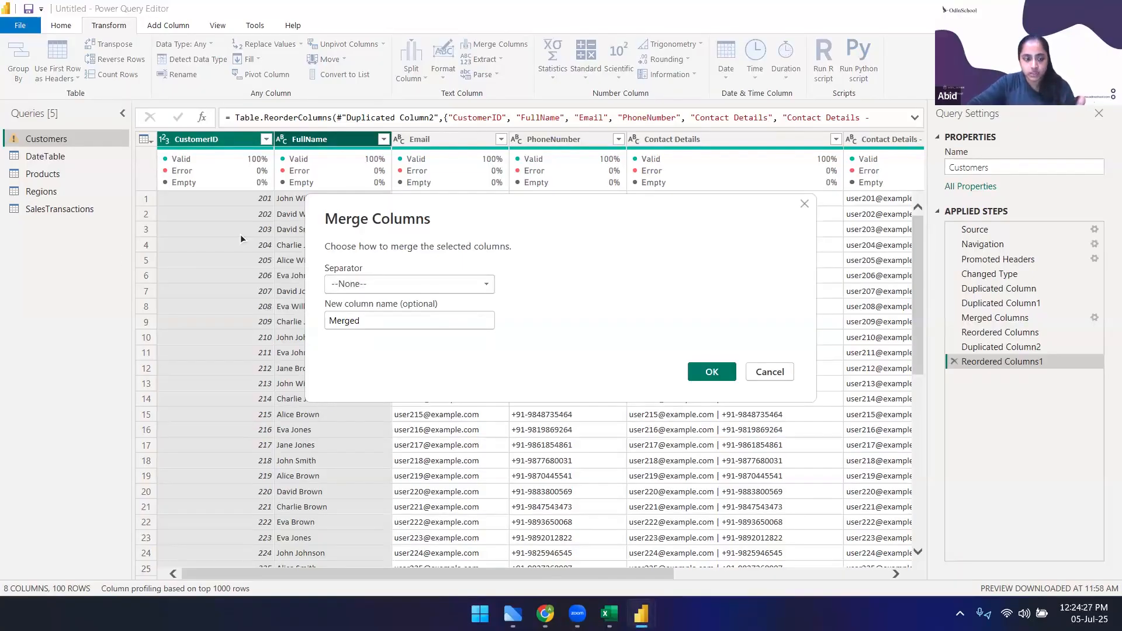
pyautogui.click(379, 286)
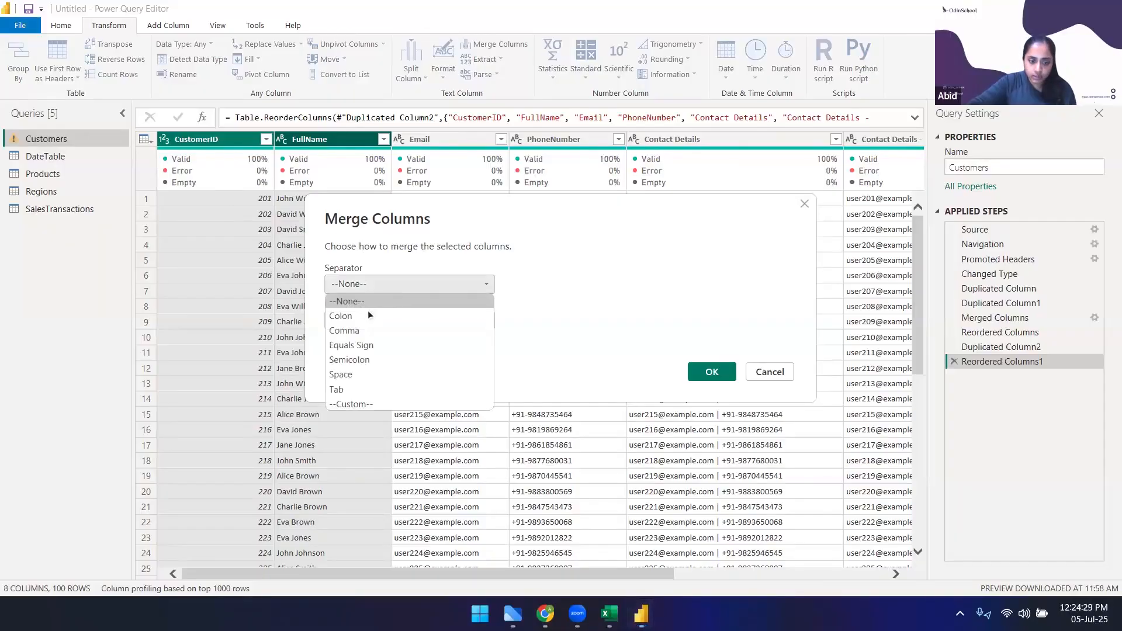
pyautogui.click(358, 374)
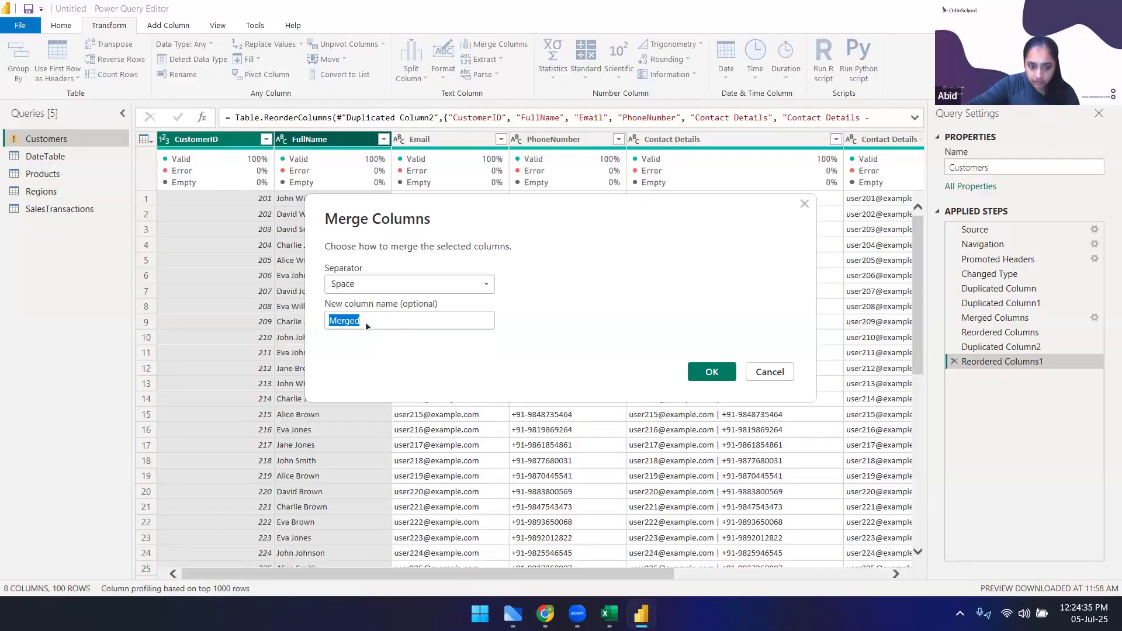
pyautogui.click(495, 328)
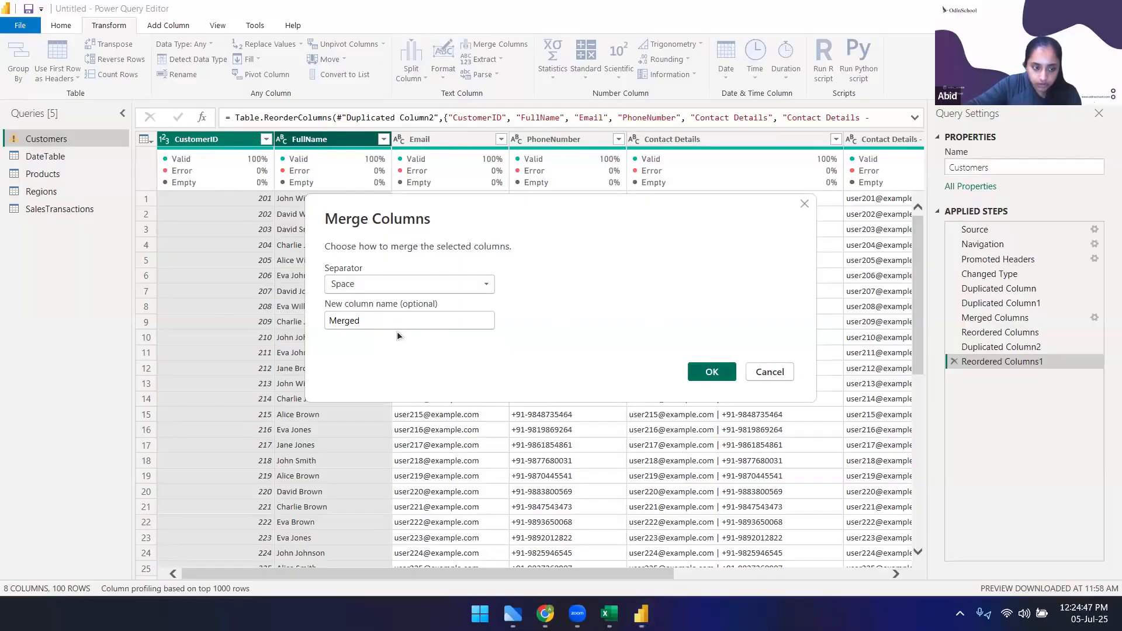
pyautogui.click(701, 375)
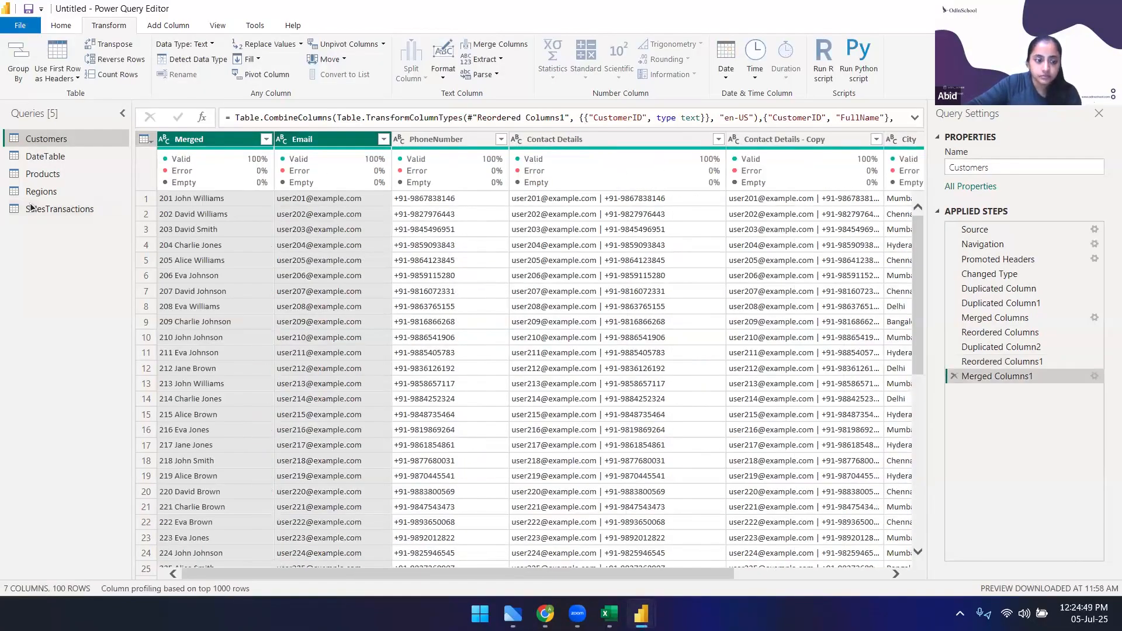
# Select the Merged column and delete the Merged Columns1 step to undo the merge
pyautogui.click(219, 262)
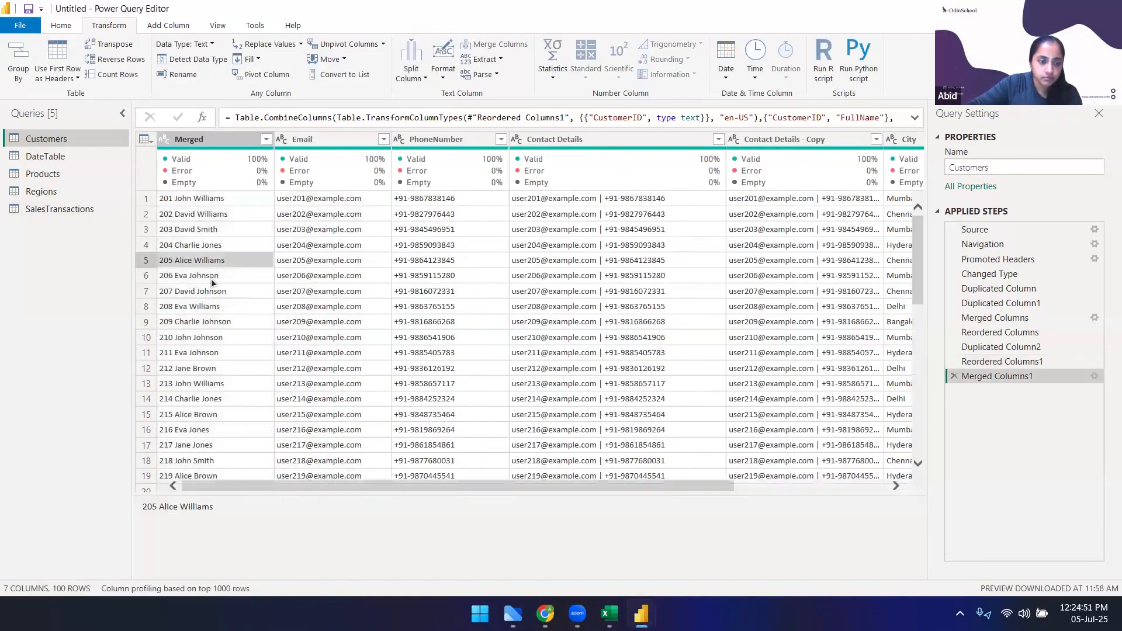
pyautogui.click(216, 140)
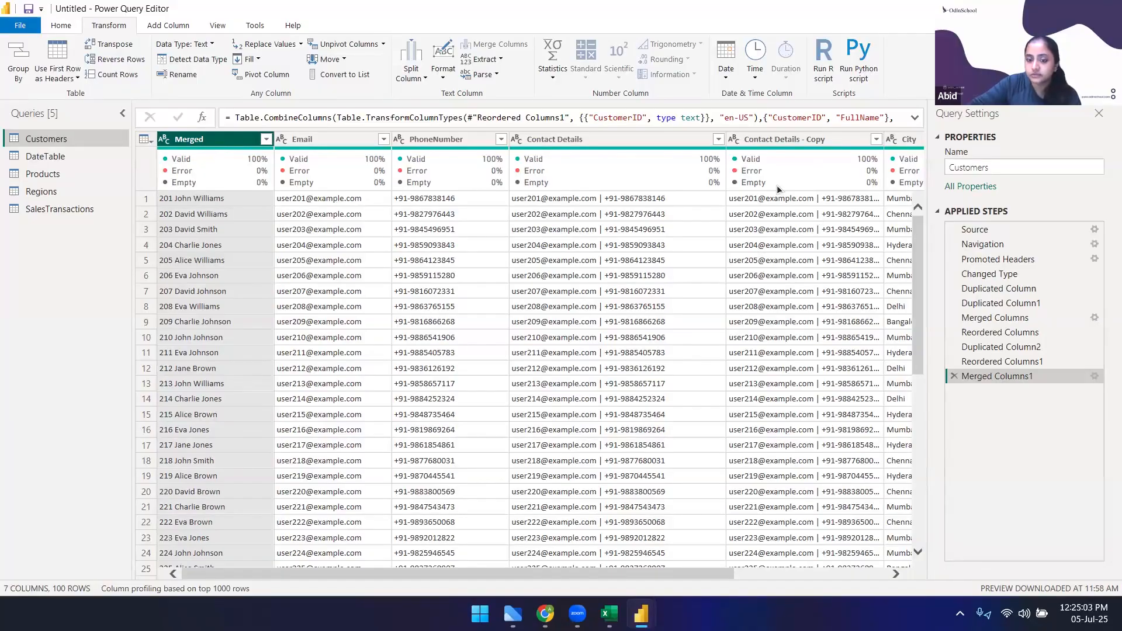
pyautogui.click(954, 376)
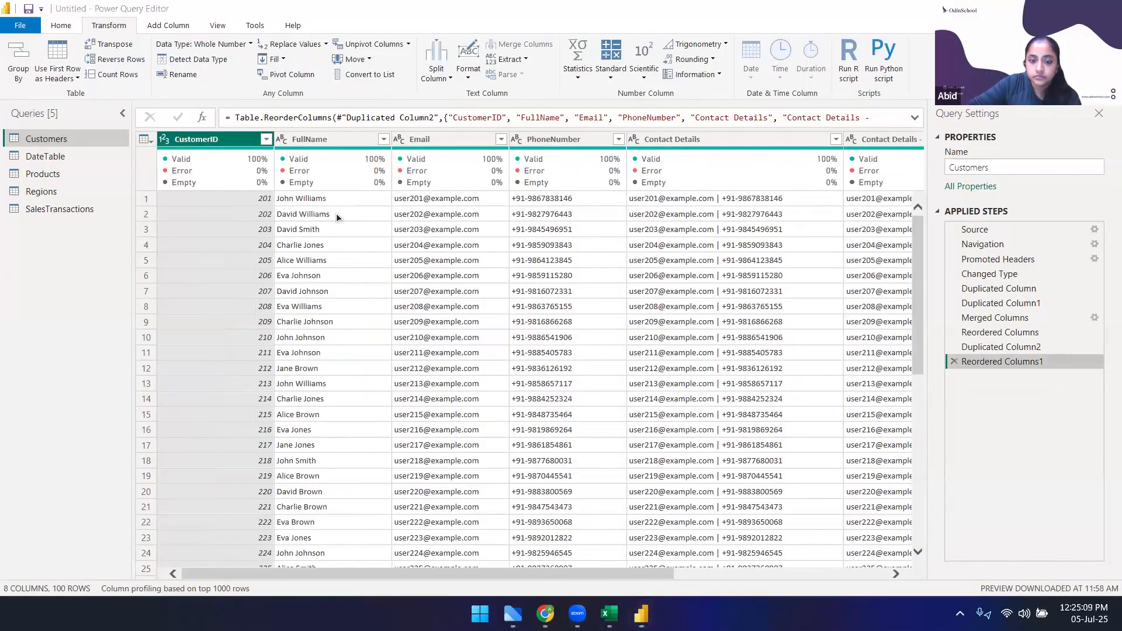
# Remove the Contact Details - Copy column from the Customers query
pyautogui.moveTo(594, 577); pyautogui.dragTo(819, 575)
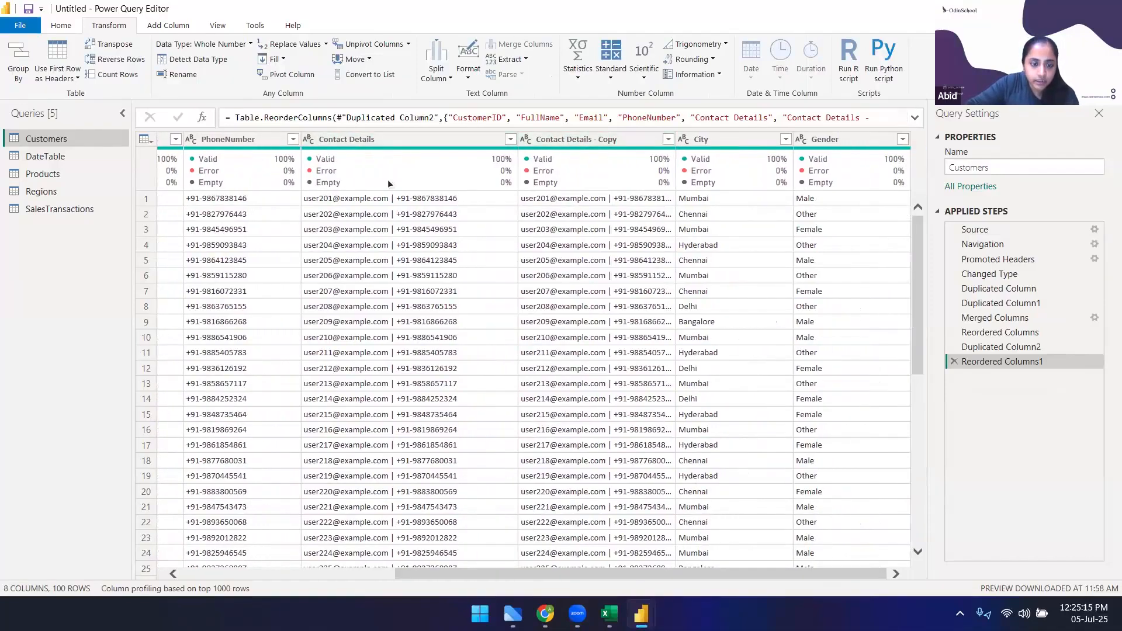
pyautogui.click(566, 140)
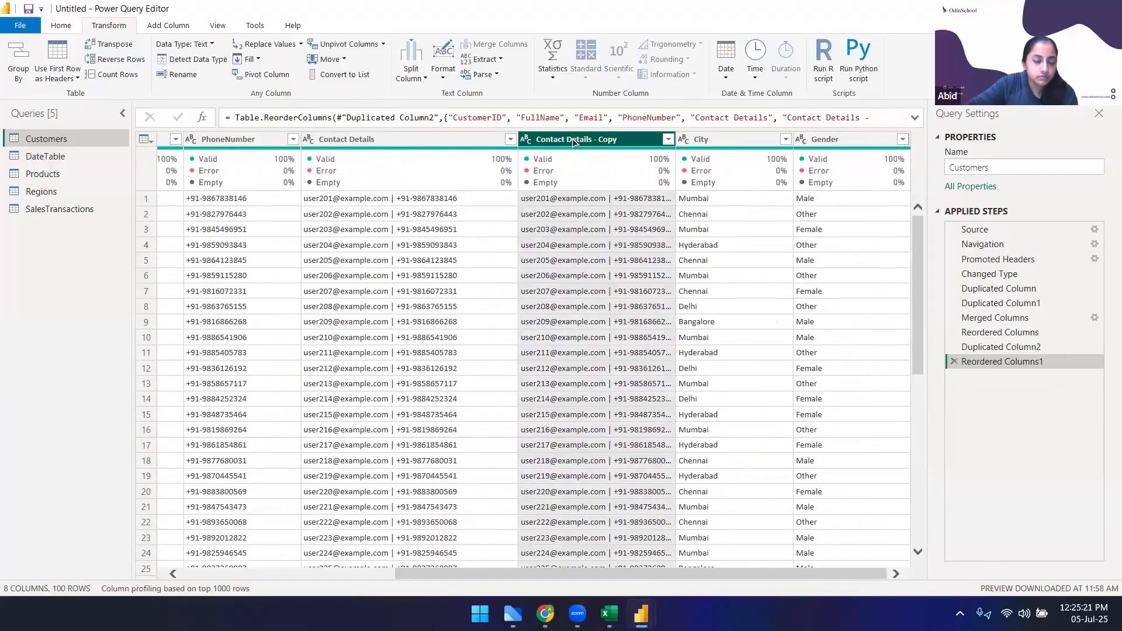
pyautogui.rightClick(574, 142)
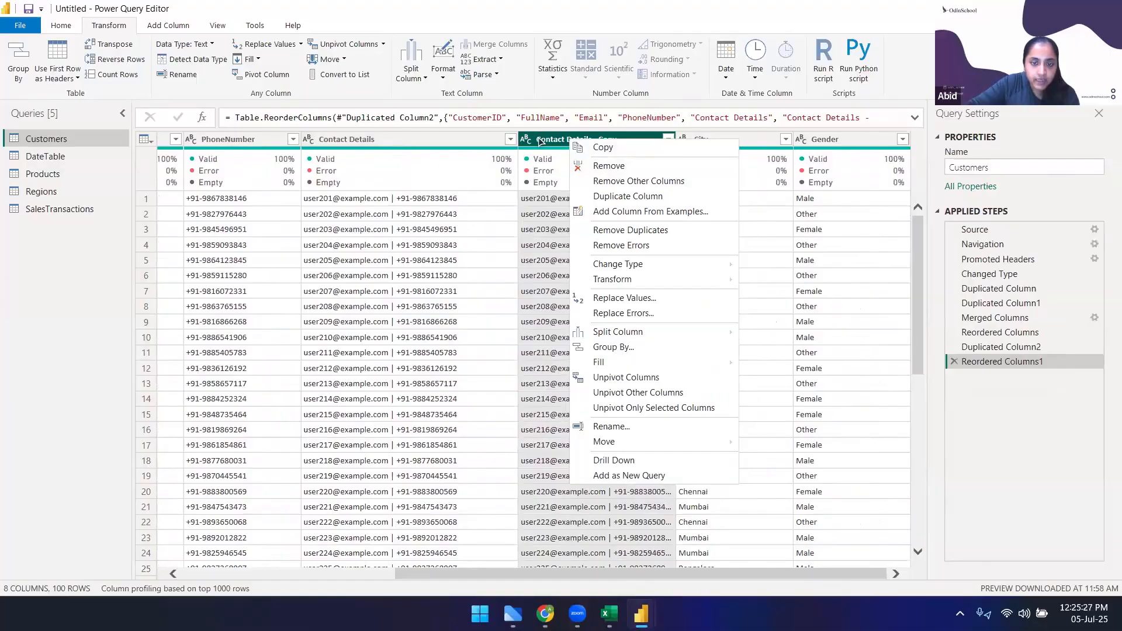
pyautogui.rightClick(537, 141)
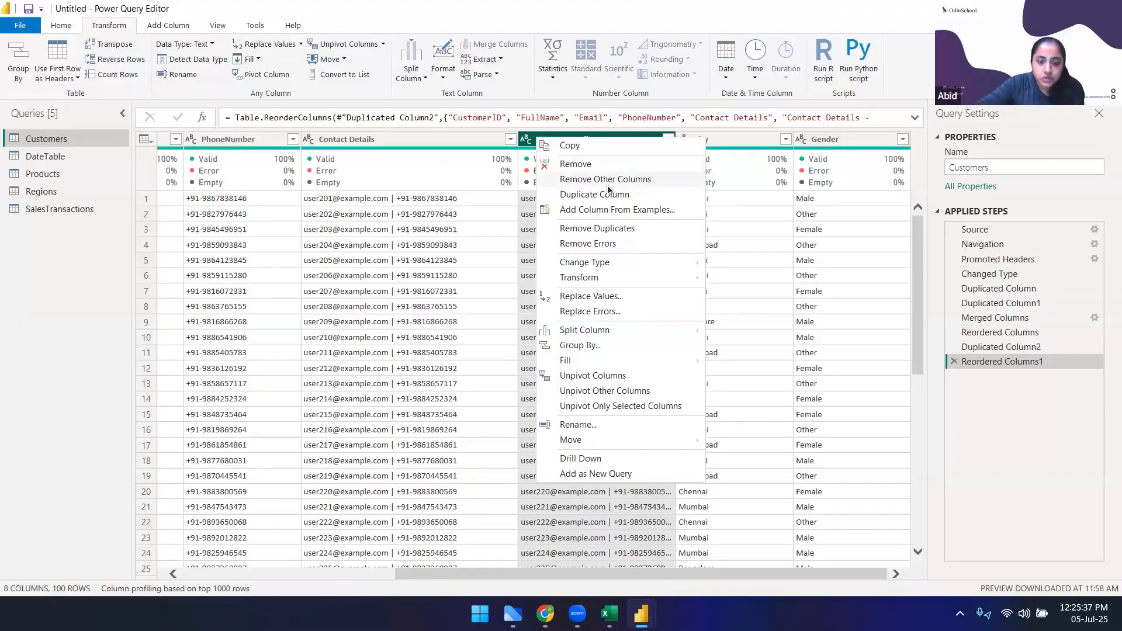
pyautogui.click(587, 133)
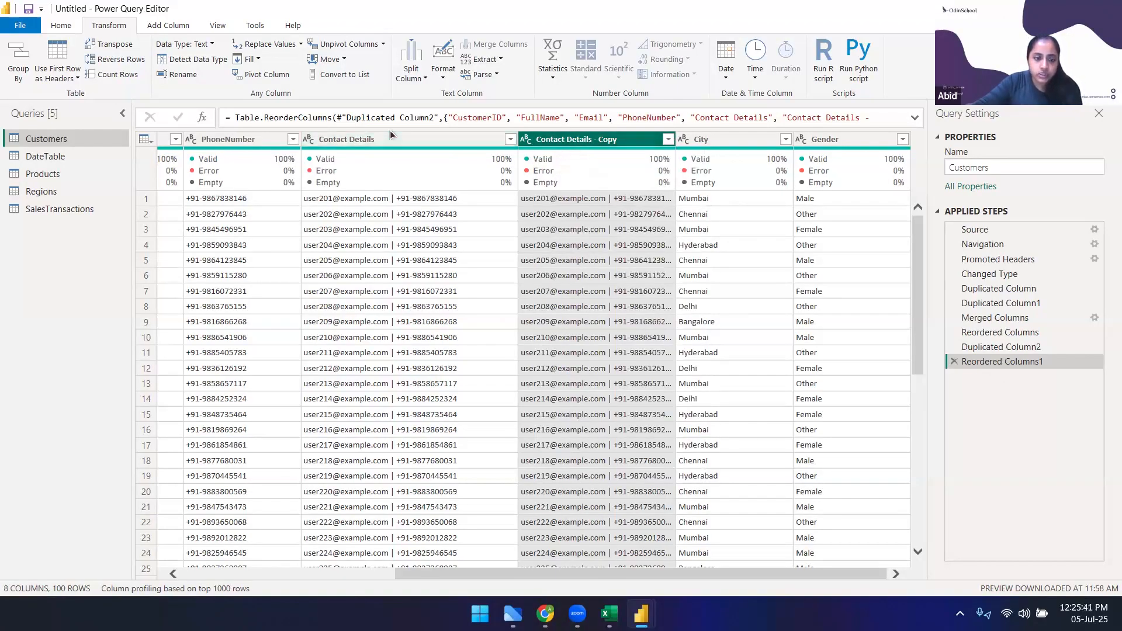
pyautogui.rightClick(485, 142)
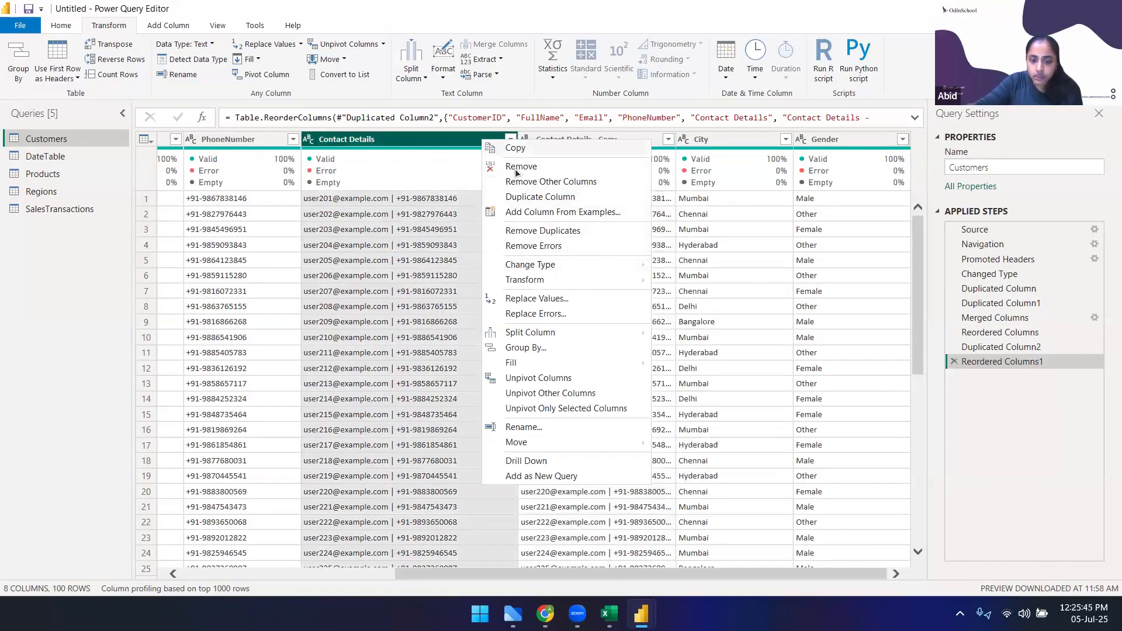
pyautogui.click(565, 136)
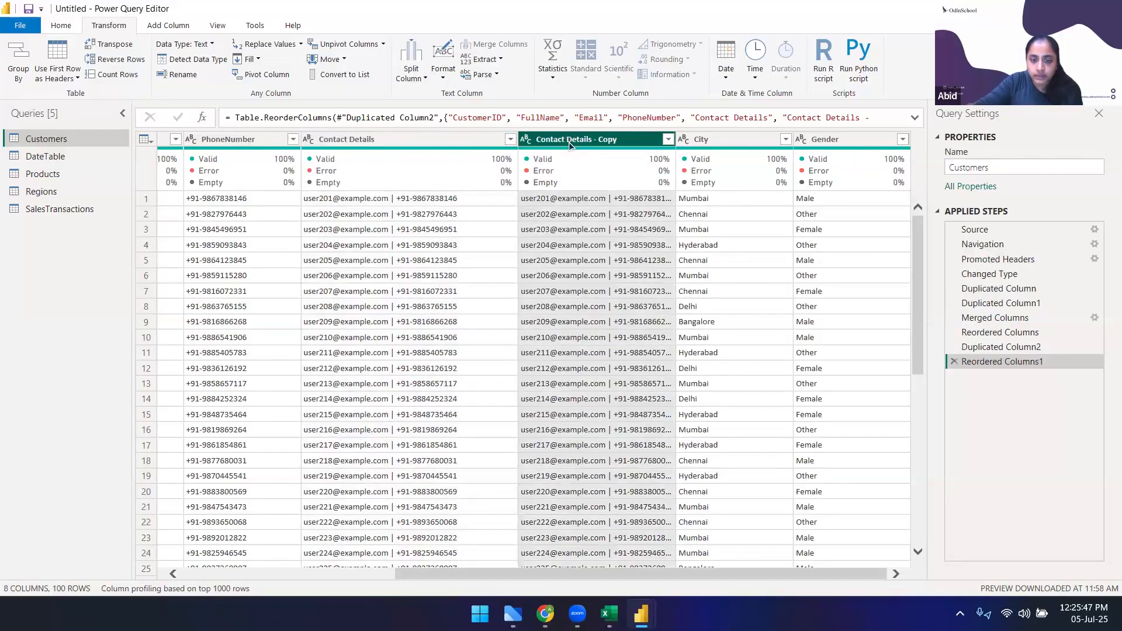
pyautogui.rightClick(568, 140)
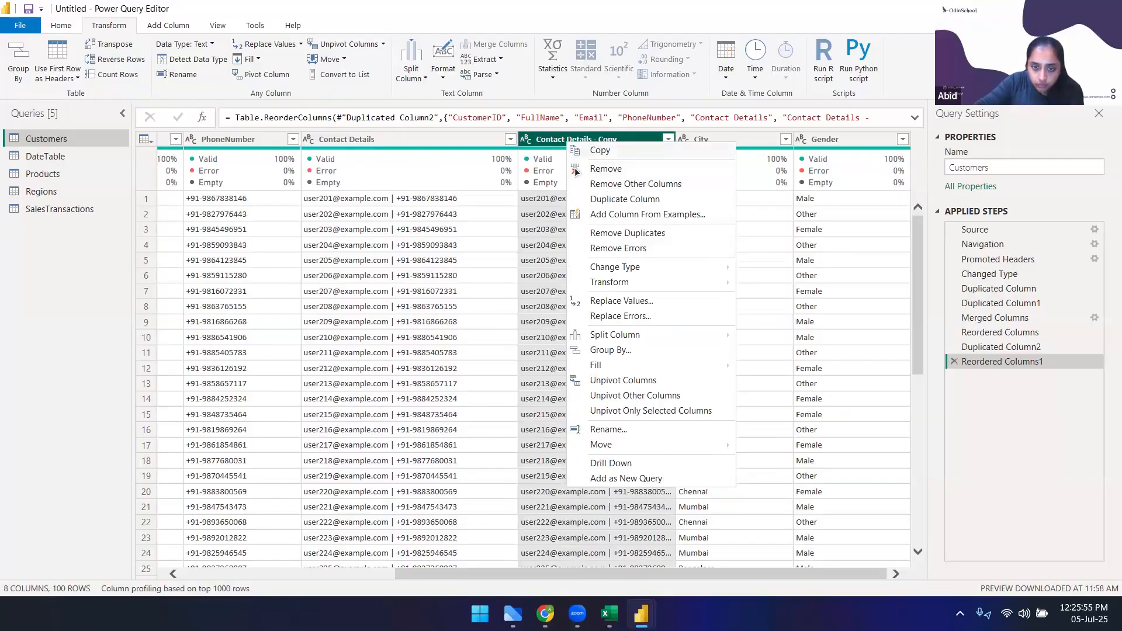
pyautogui.click(626, 170)
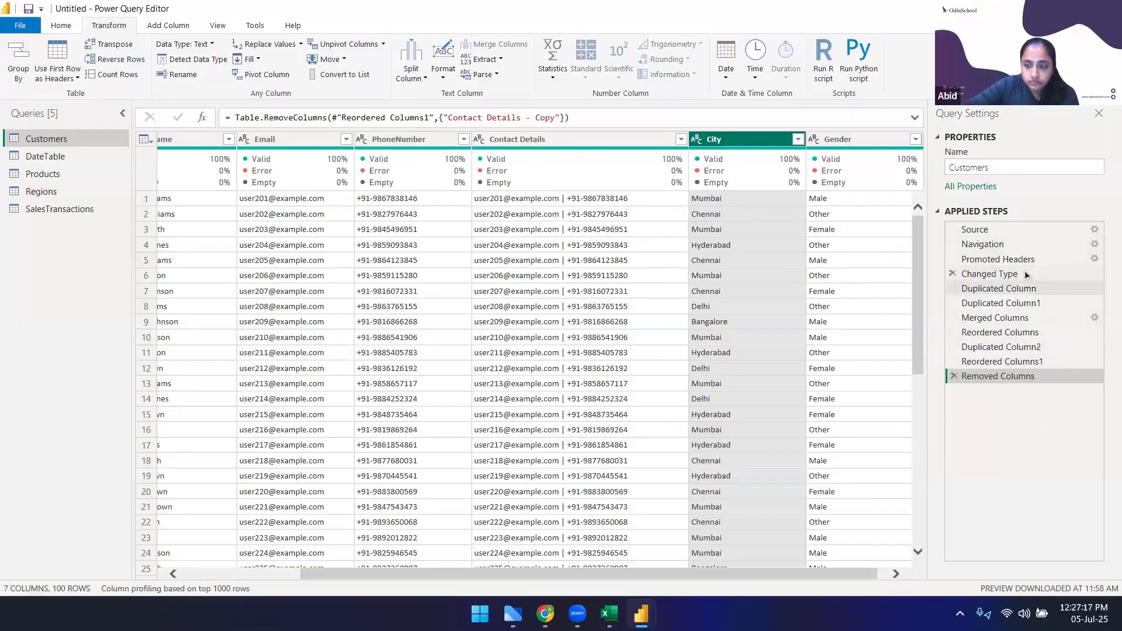
# Rename the applied step Duplicated Column as "Duplicated Column - email"
pyautogui.rightClick(978, 288)
pyautogui.rightClick(969, 289)
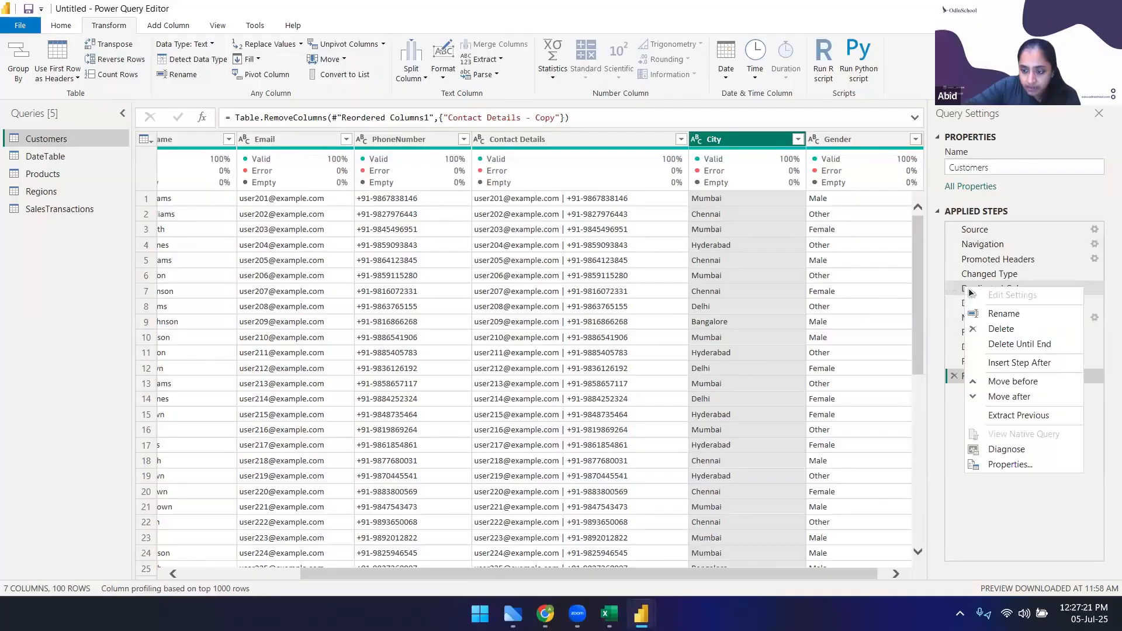
pyautogui.click(1007, 314)
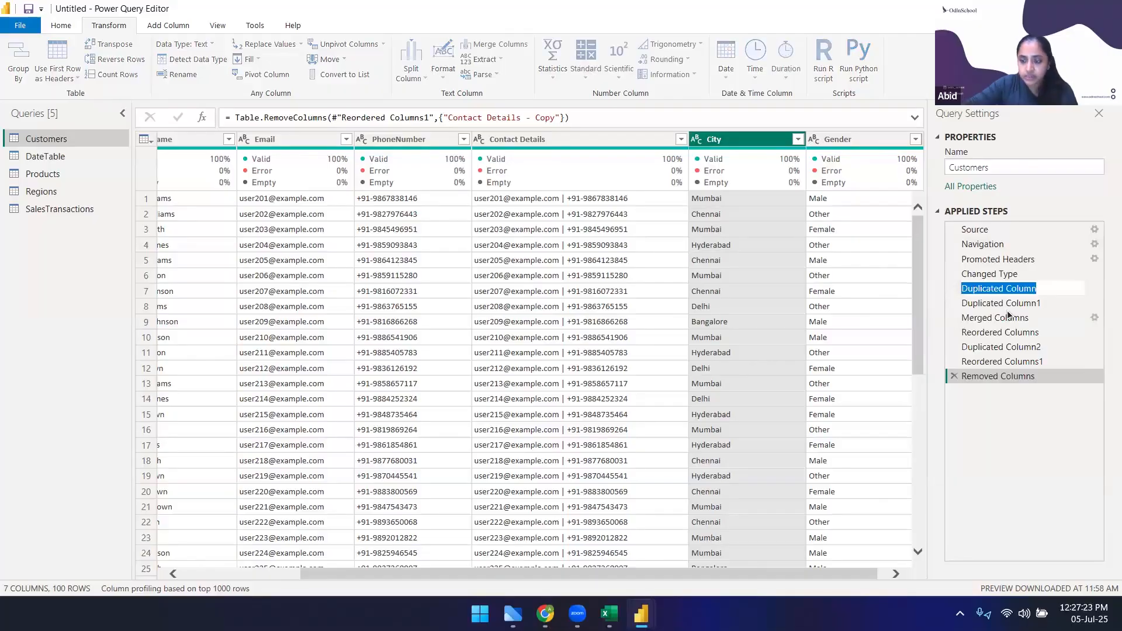
pyautogui.press('End')
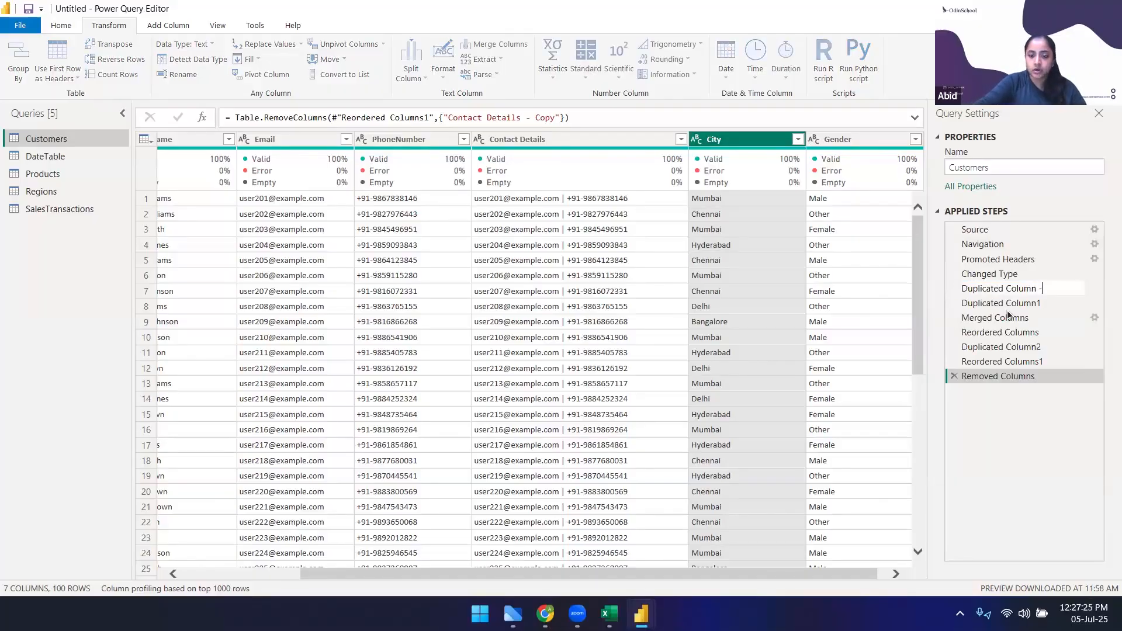
pyautogui.write('- email')
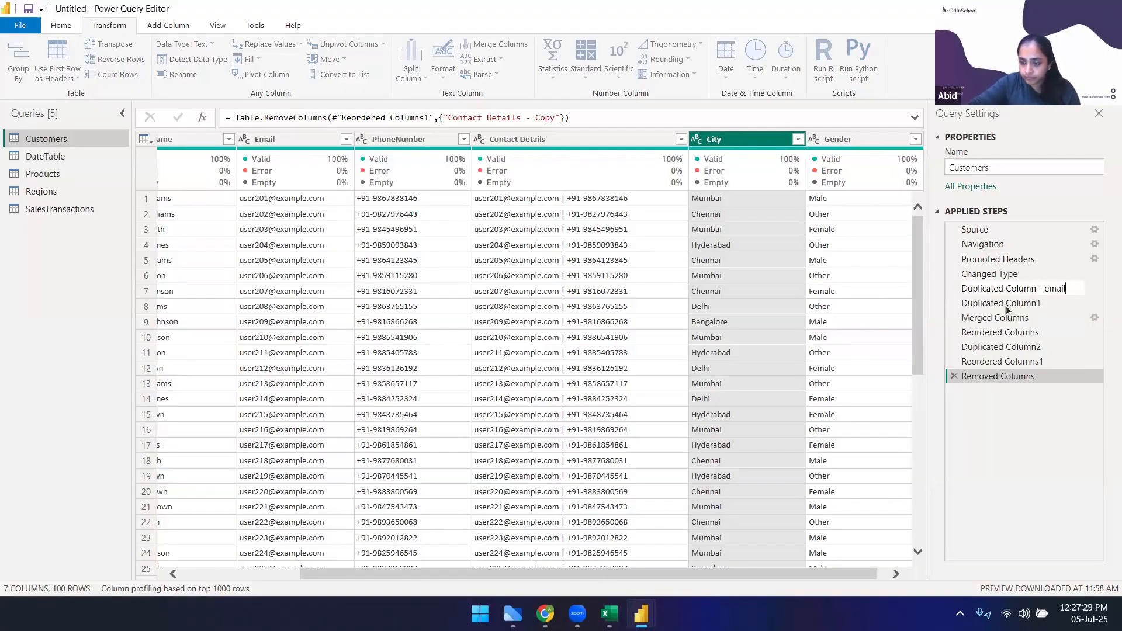
pyautogui.press('Return')
# Rename the applied step Duplicated Column1 as "Duplicated Column - phone number"
pyautogui.rightClick(1002, 304)
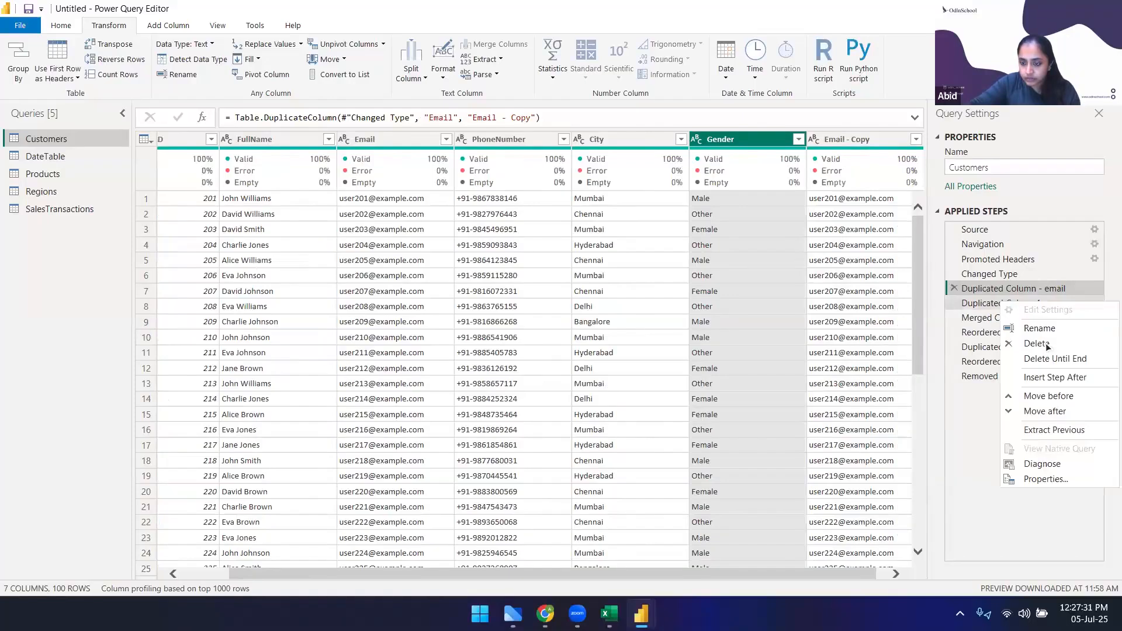
pyautogui.click(1038, 328)
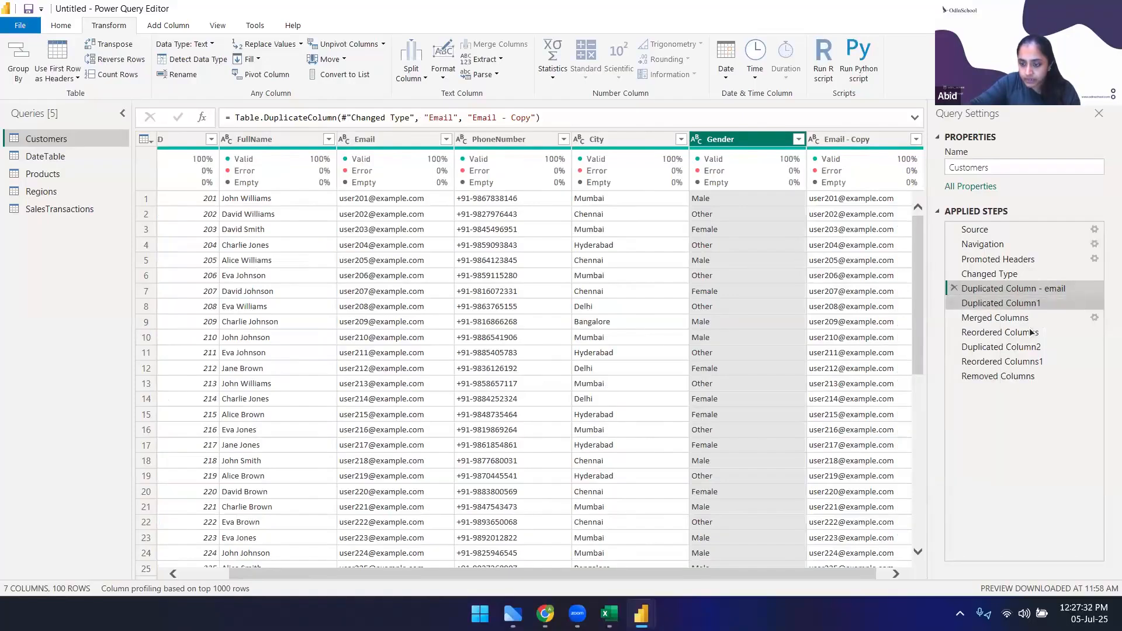
pyautogui.click(1059, 306)
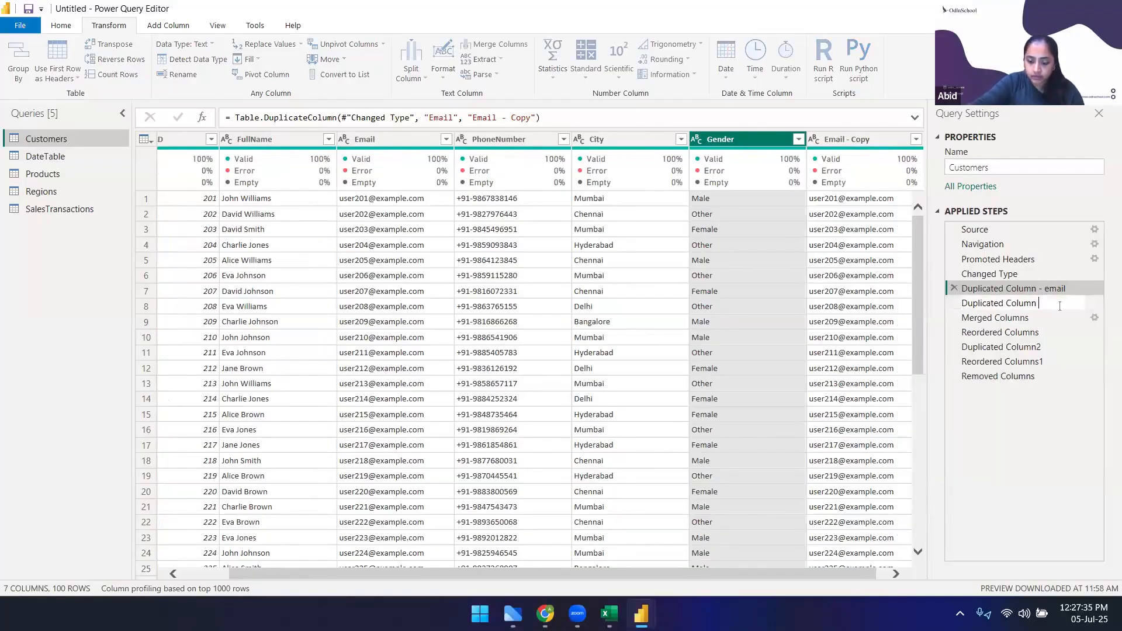
pyautogui.write('- phone number')
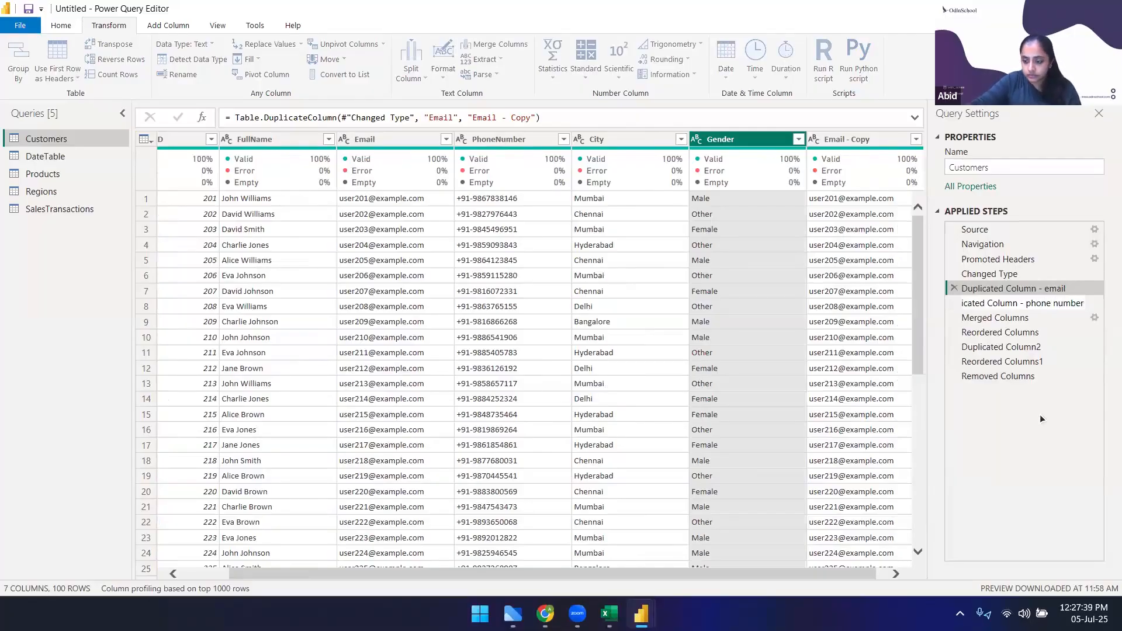
pyautogui.press('Return')
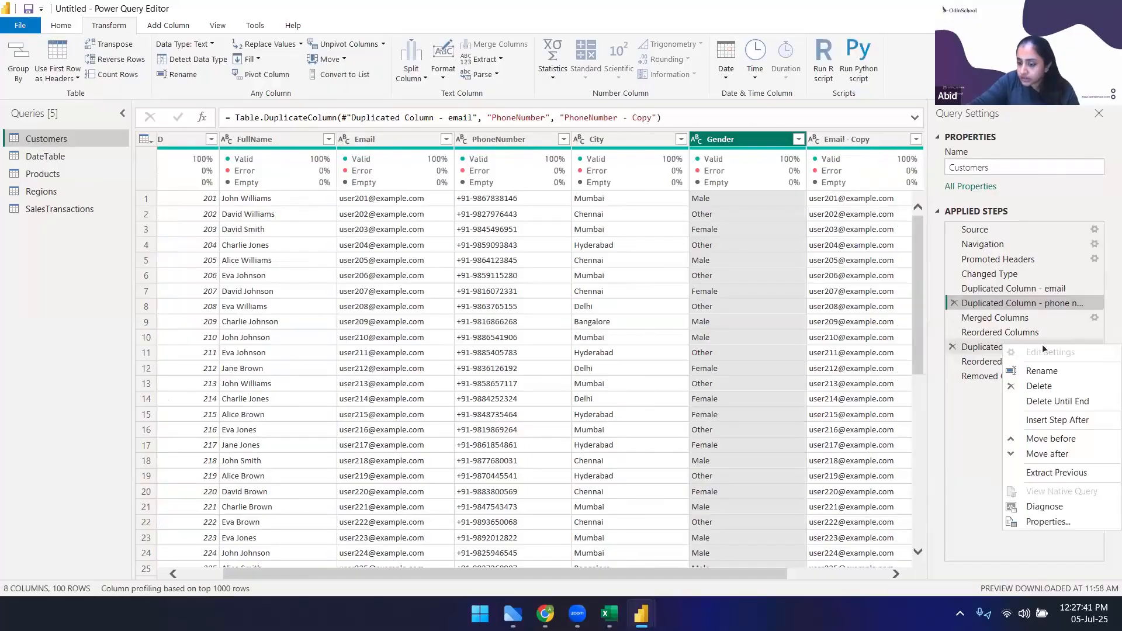
# Rename the applied step Duplicated Column2 as "Duplicated Column - contact details"
pyautogui.rightClick(1002, 346)
pyautogui.click(1046, 372)
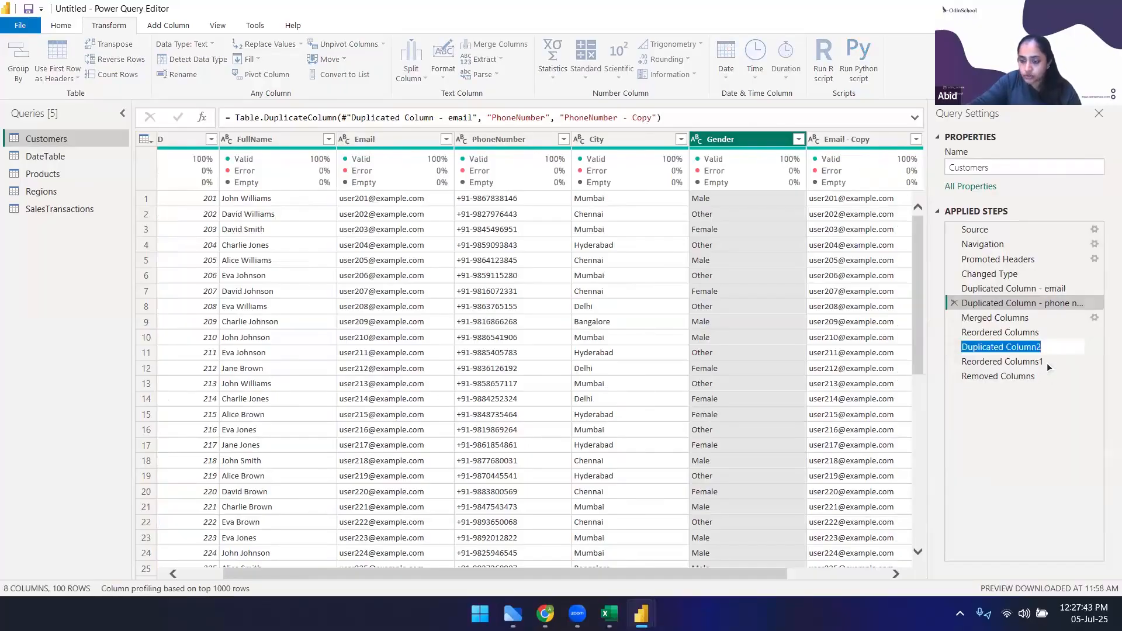
pyautogui.press('End')
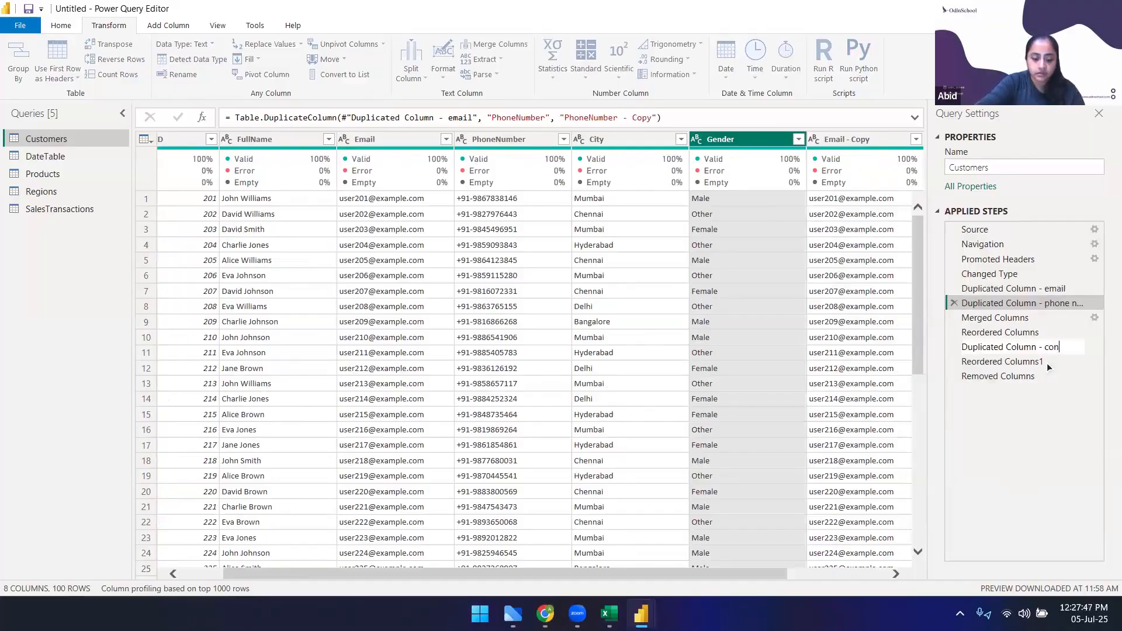
pyautogui.write('- contact details')
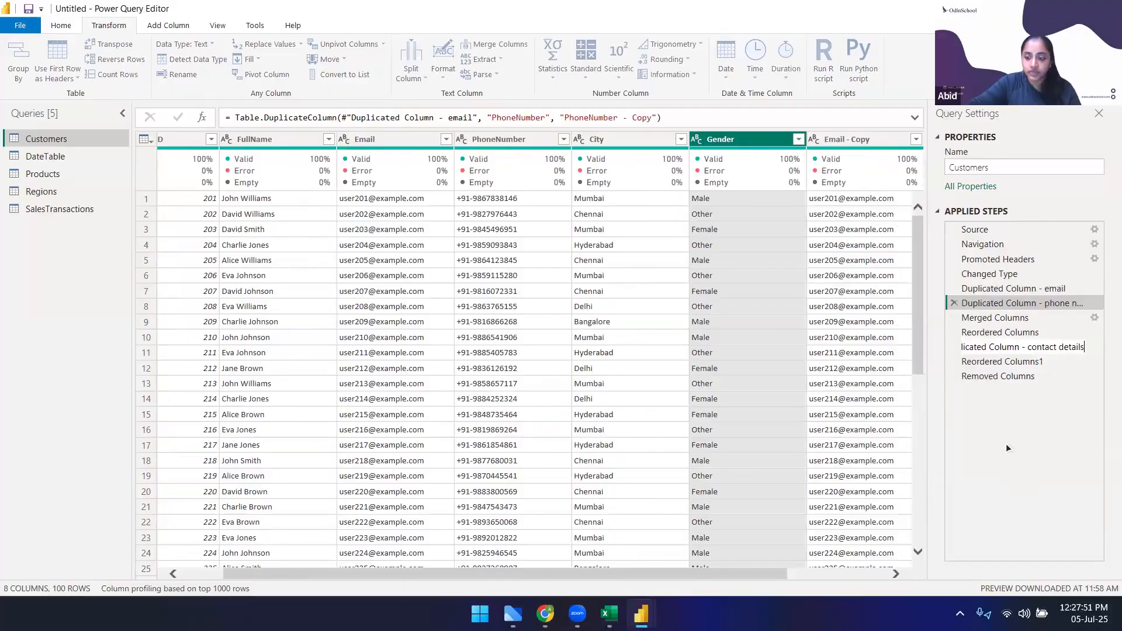
pyautogui.press('Return')
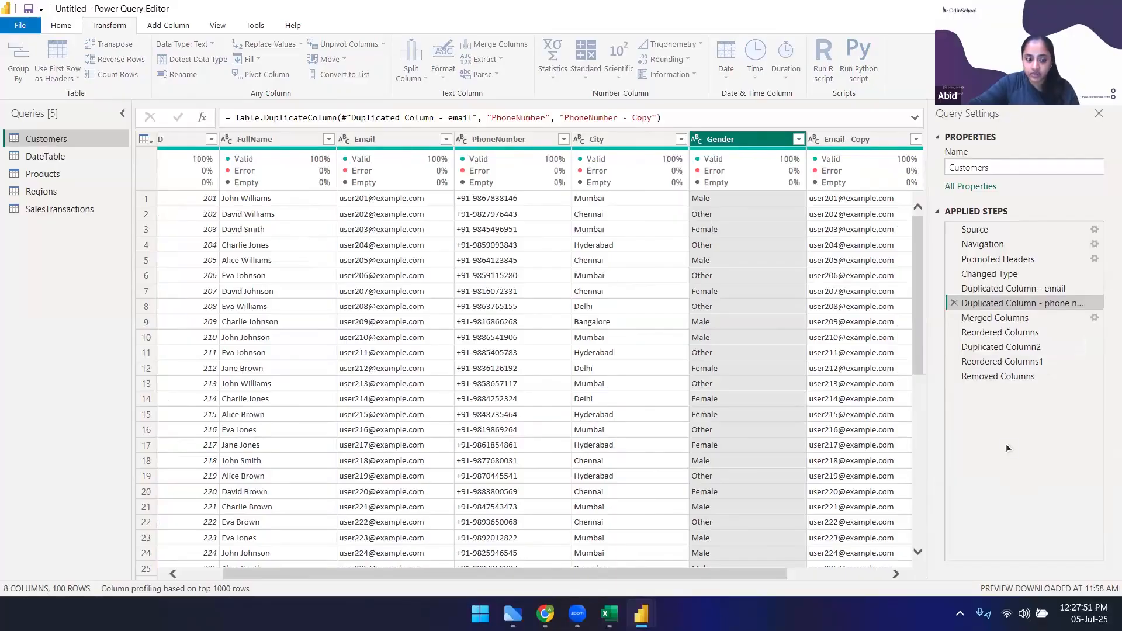
# Rename the applied step Reordered Columns1 as "Reordered Columns - contact details"
pyautogui.rightClick(1026, 364)
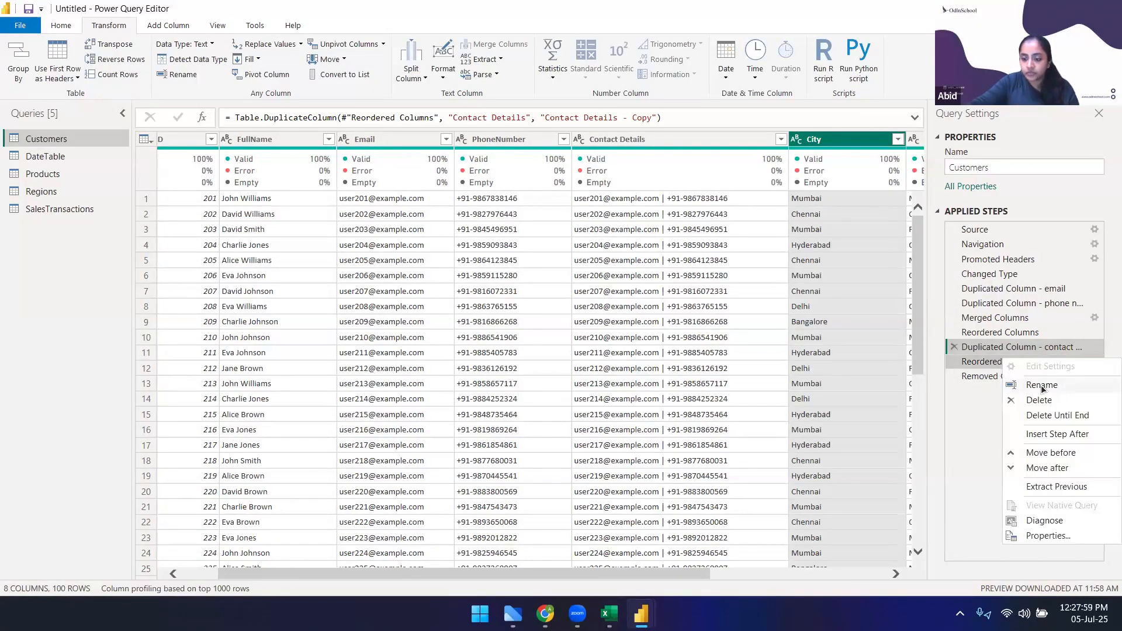
pyautogui.click(1040, 384)
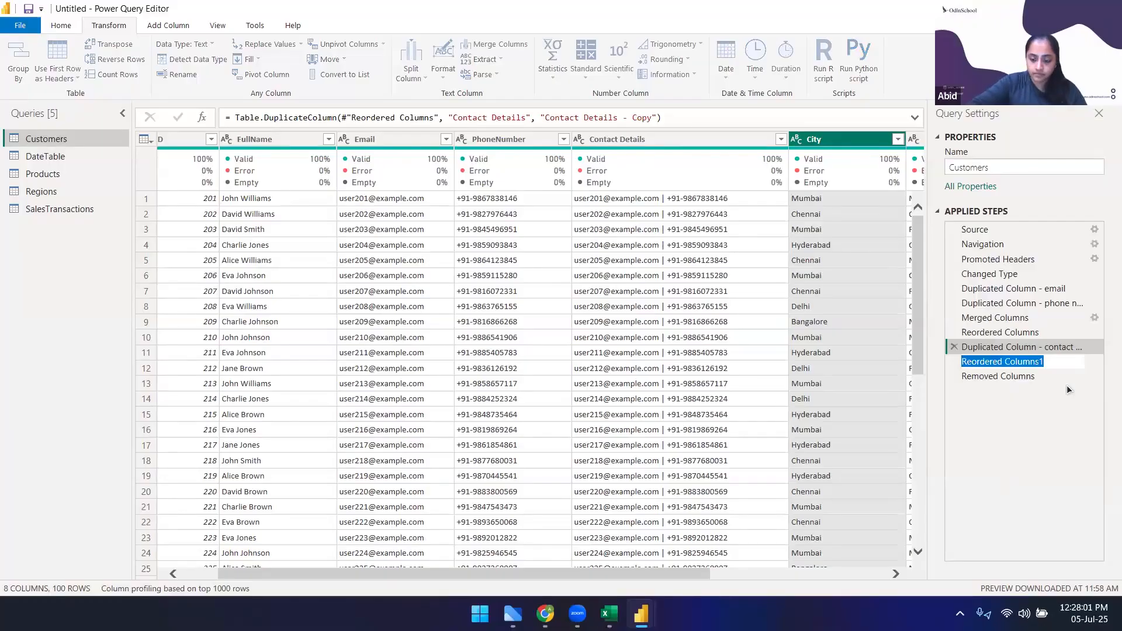
pyautogui.press('End')
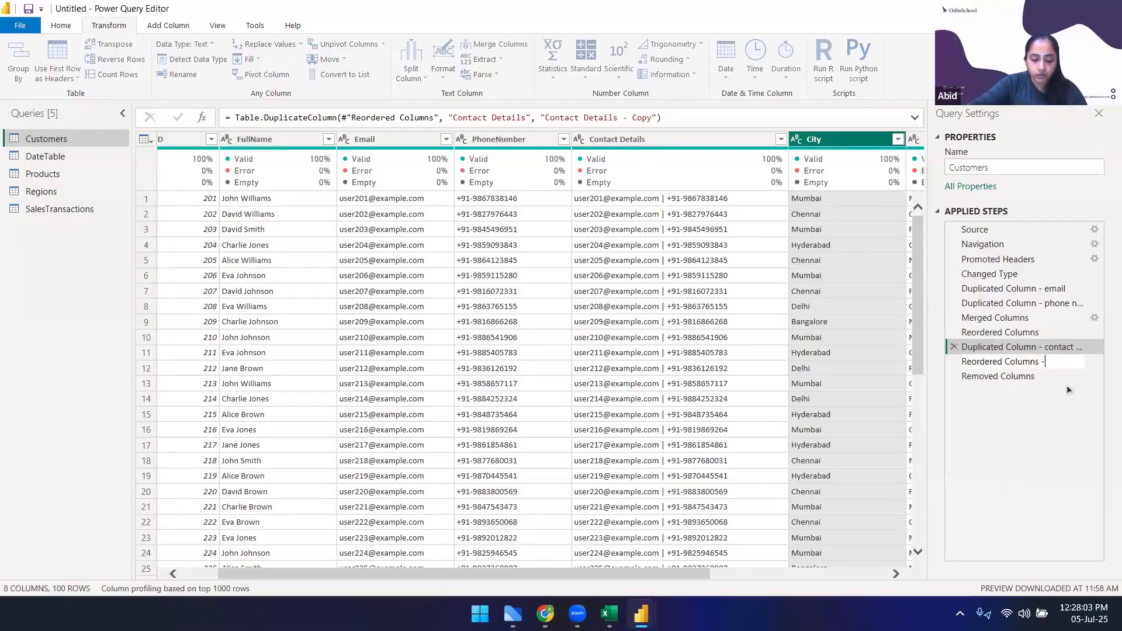
pyautogui.write('- contact details')
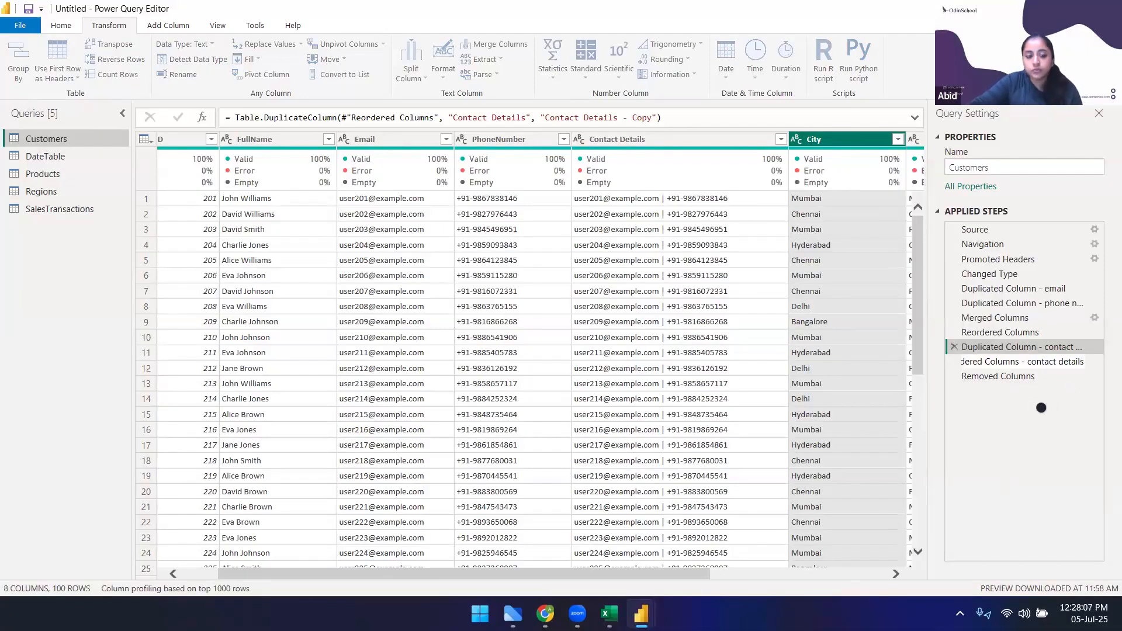
pyautogui.press('Return')
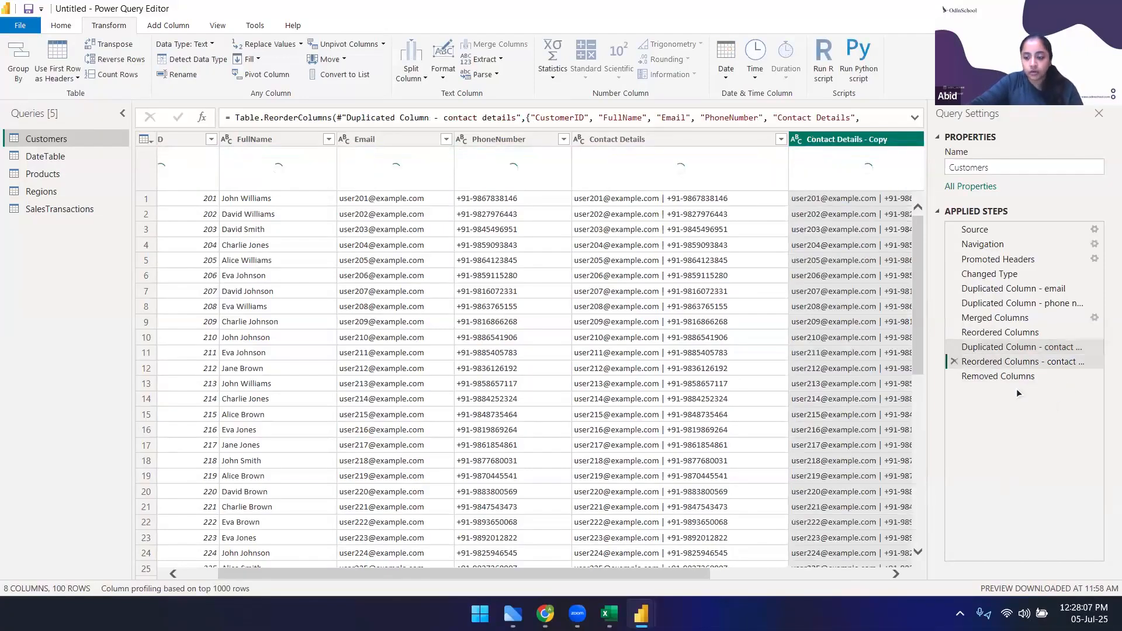
# Rename the applied step Removed Columns as "Removed Columns - copy of contact details"
pyautogui.rightClick(1018, 376)
pyautogui.click(1041, 402)
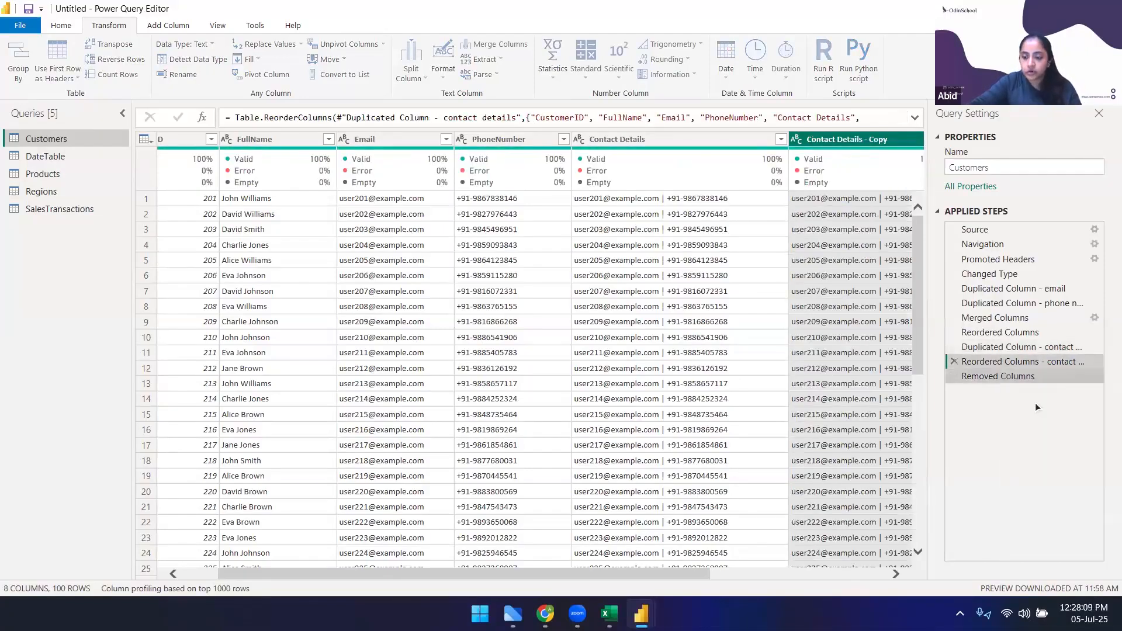
pyautogui.click(1041, 380)
pyautogui.write('- co')
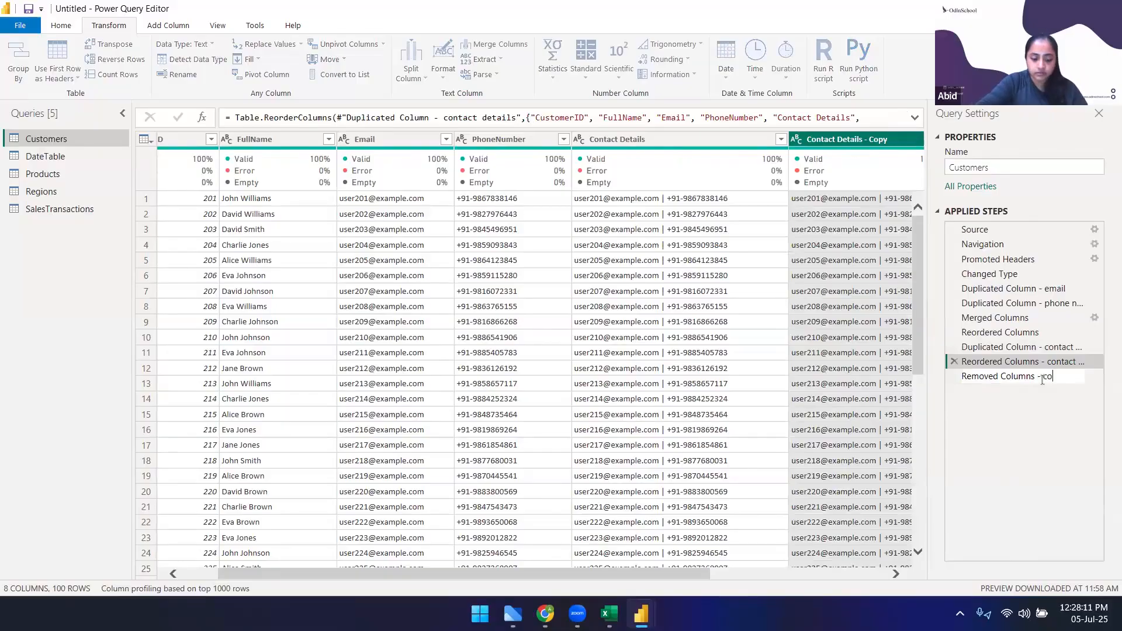
pyautogui.write('ntact details')
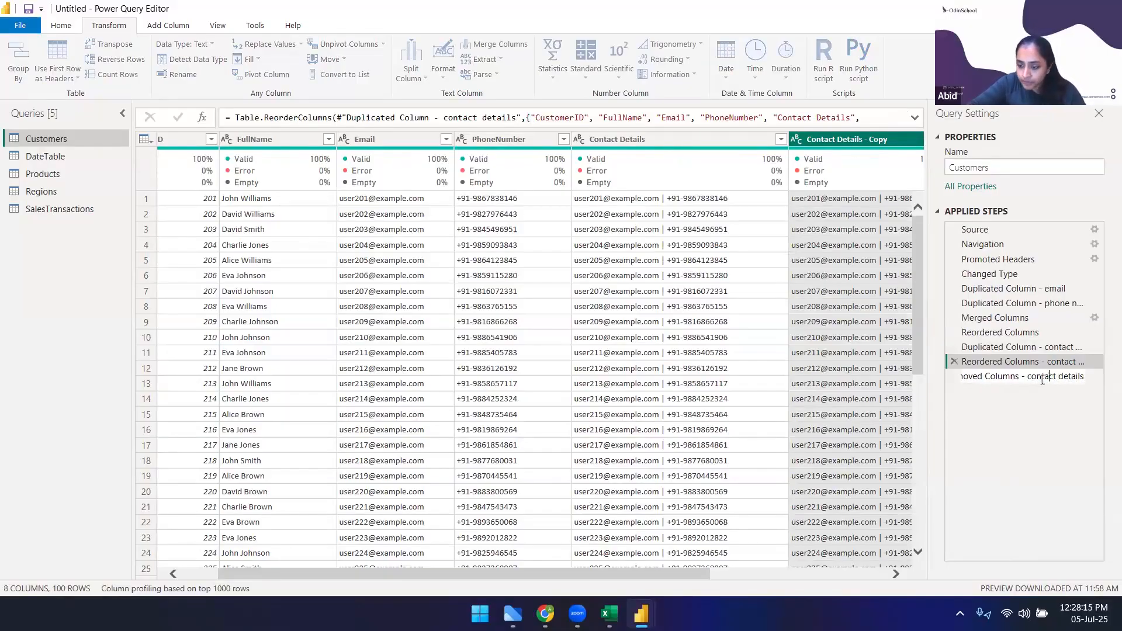
pyautogui.hotkey('ctrl', 'Left')
pyautogui.write('copy of')
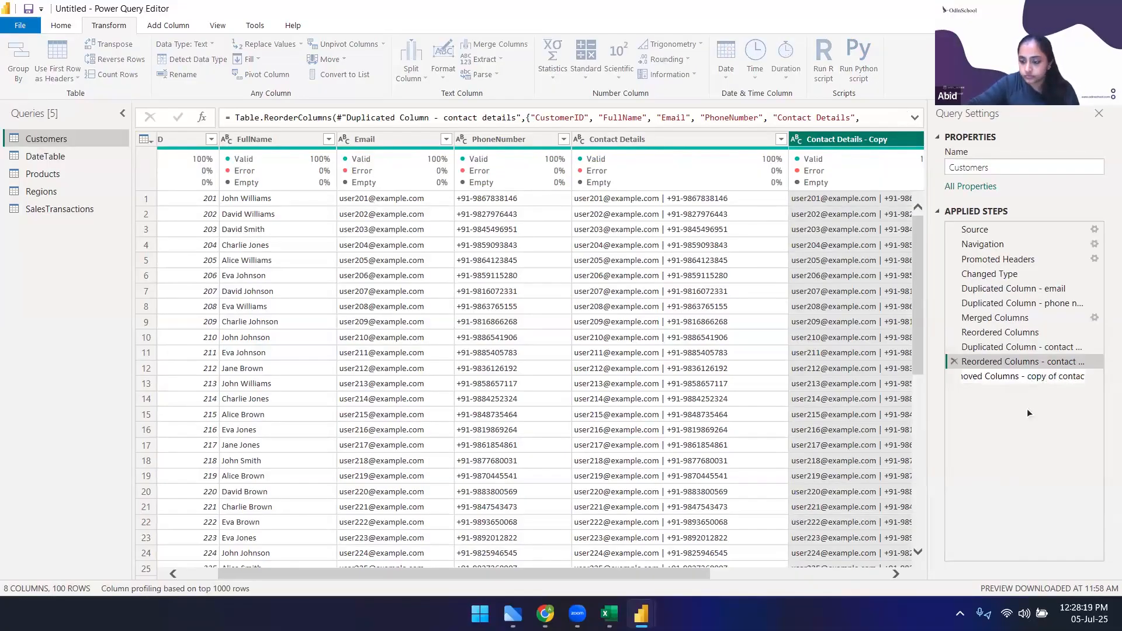
pyautogui.press('Return')
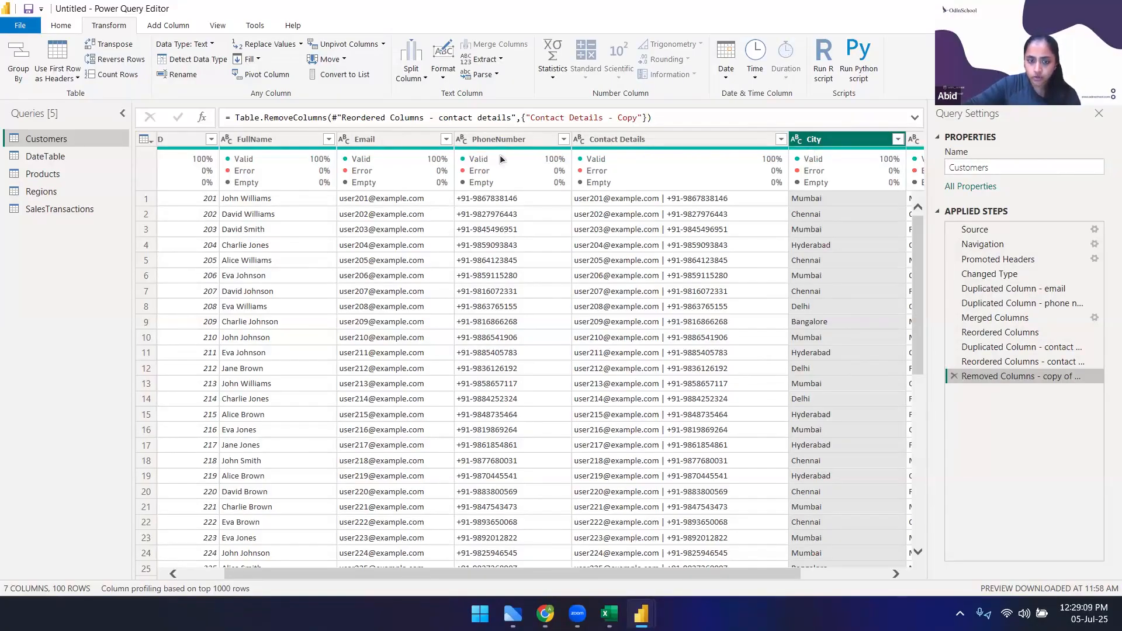
# Move the Contact Details column ahead of Email and back to its place between PhoneNumber and City
pyautogui.hscroll(3, 730, 577)
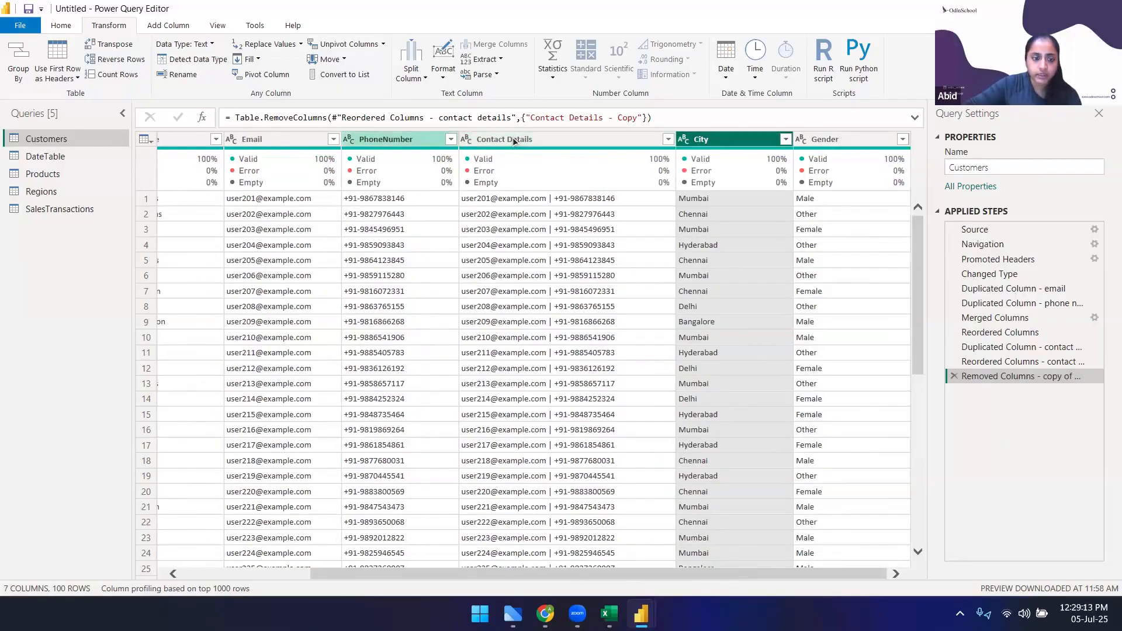
pyautogui.moveTo(502, 141); pyautogui.dragTo(253, 145)
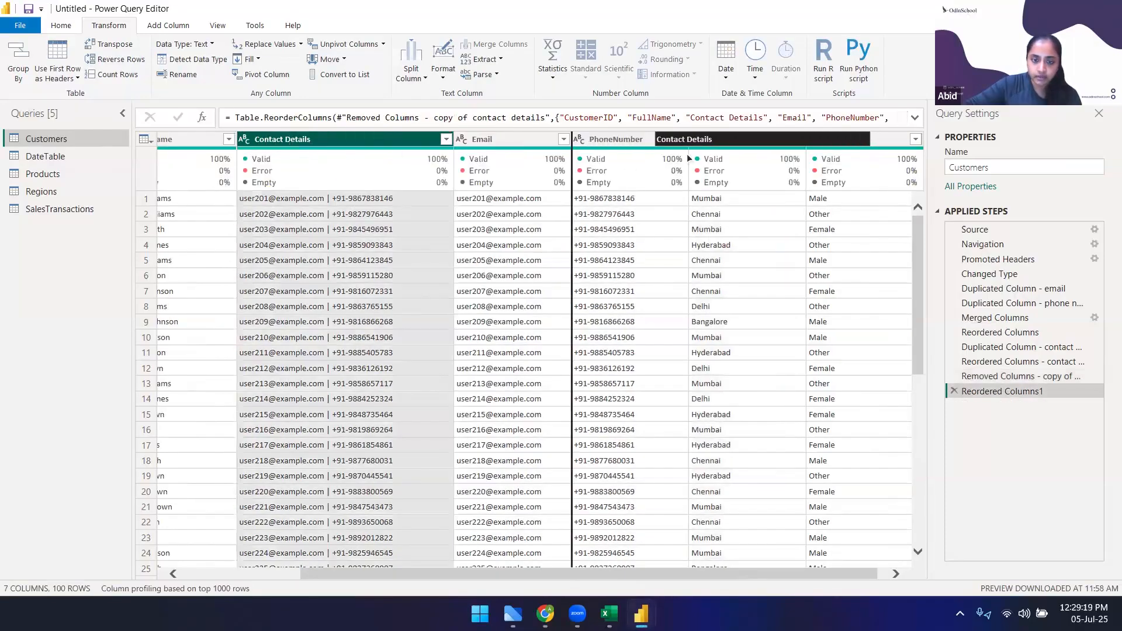
pyautogui.moveTo(711, 161)
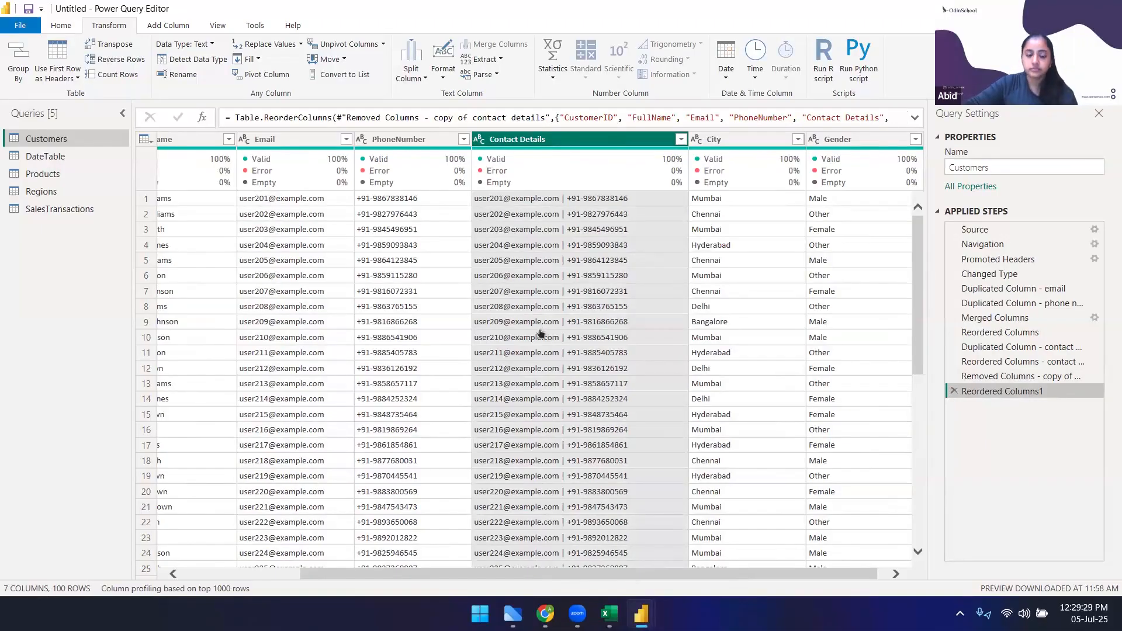
# Review the Customers columns, the row 5 PhoneNumber and Contact Details values, and the commands for transforming and adding columns
pyautogui.click(386, 259)
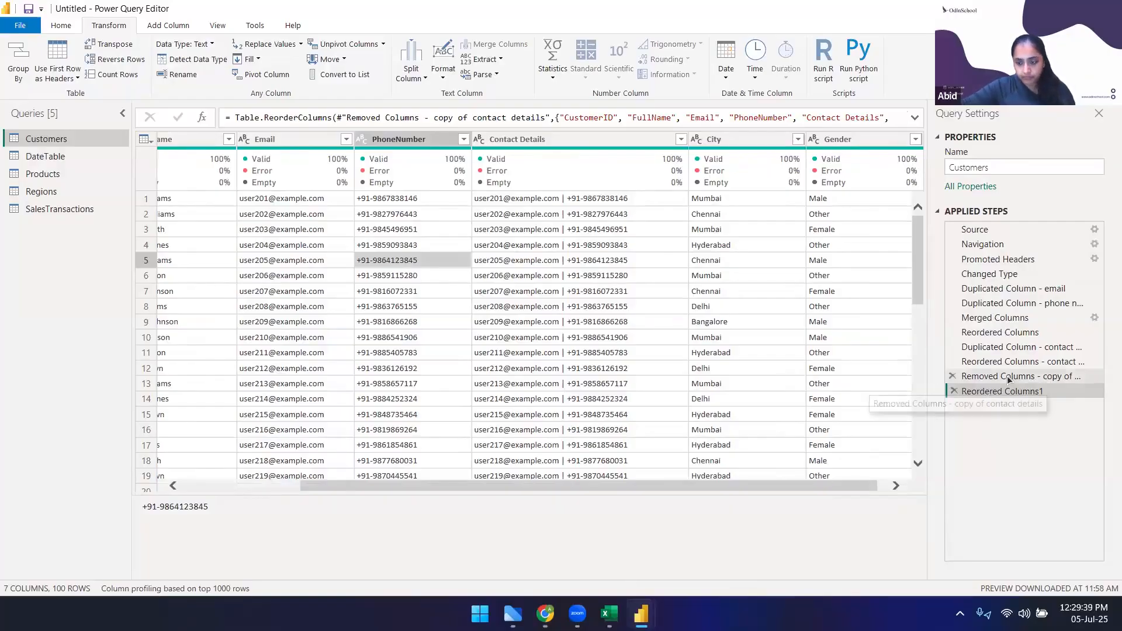
pyautogui.moveTo(411, 486); pyautogui.dragTo(219, 467)
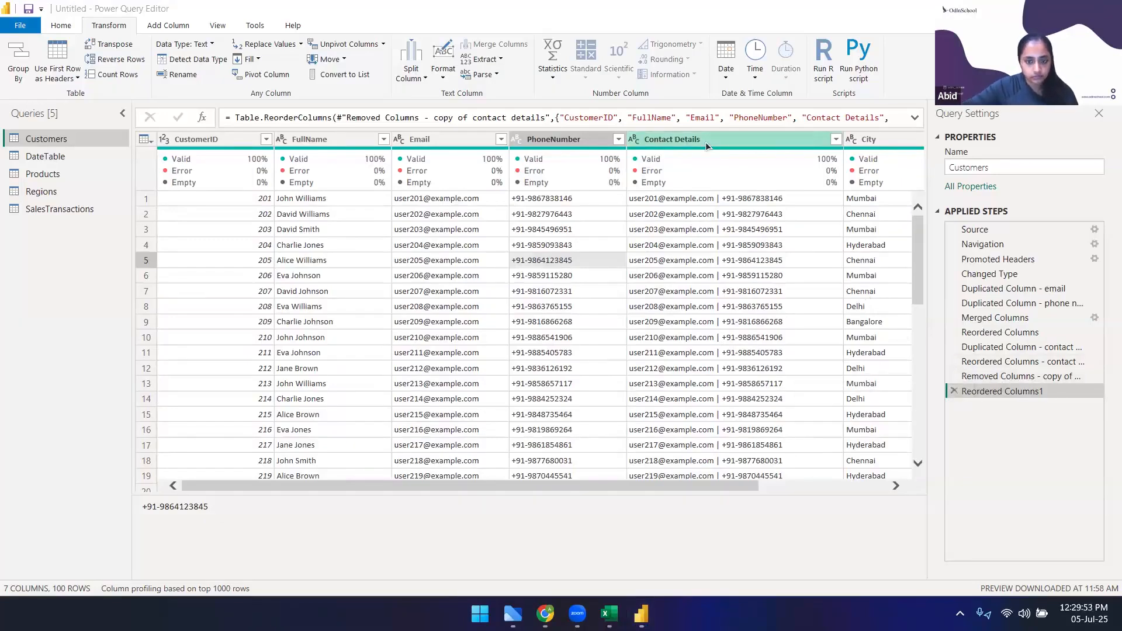
pyautogui.moveTo(801, 494); pyautogui.dragTo(738, 485)
pyautogui.click(826, 478)
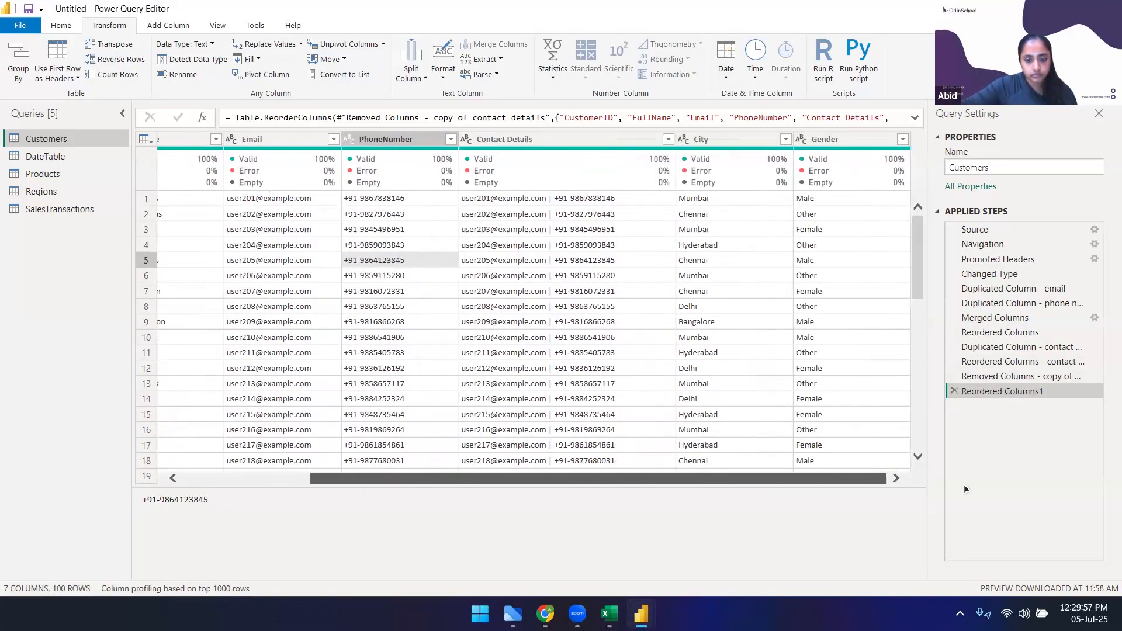
pyautogui.click(170, 25)
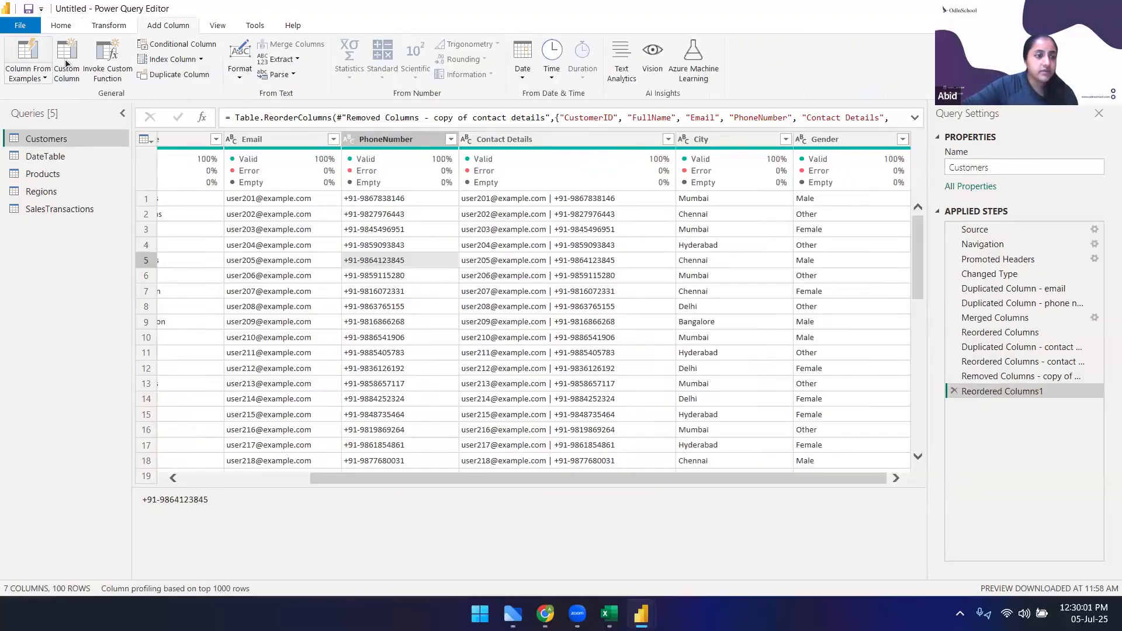
pyautogui.click(104, 26)
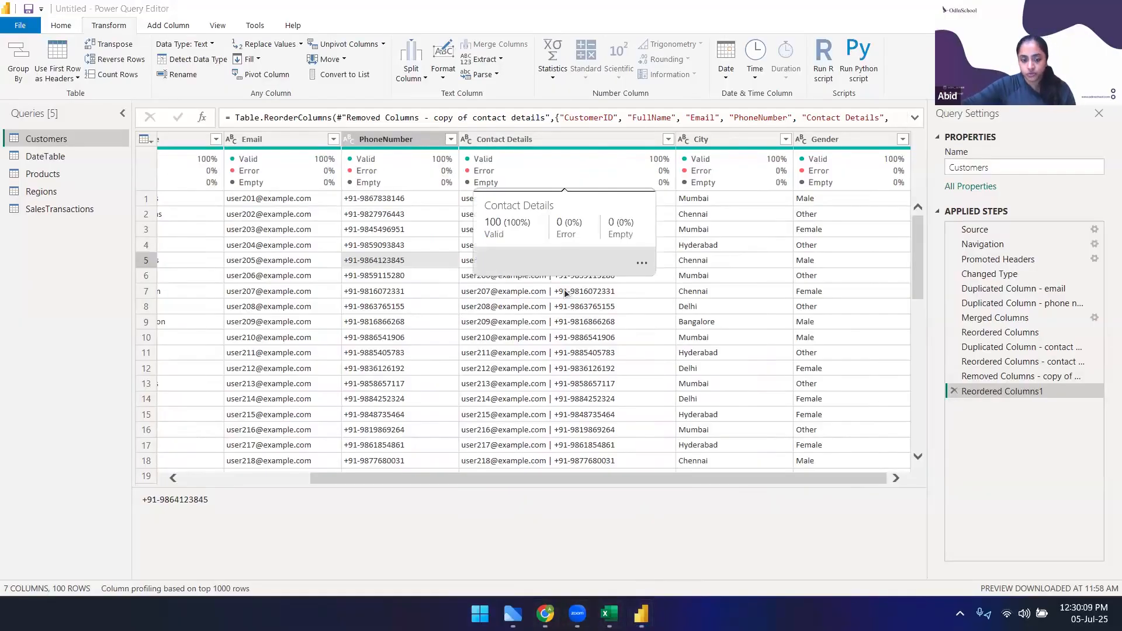
pyautogui.click(474, 264)
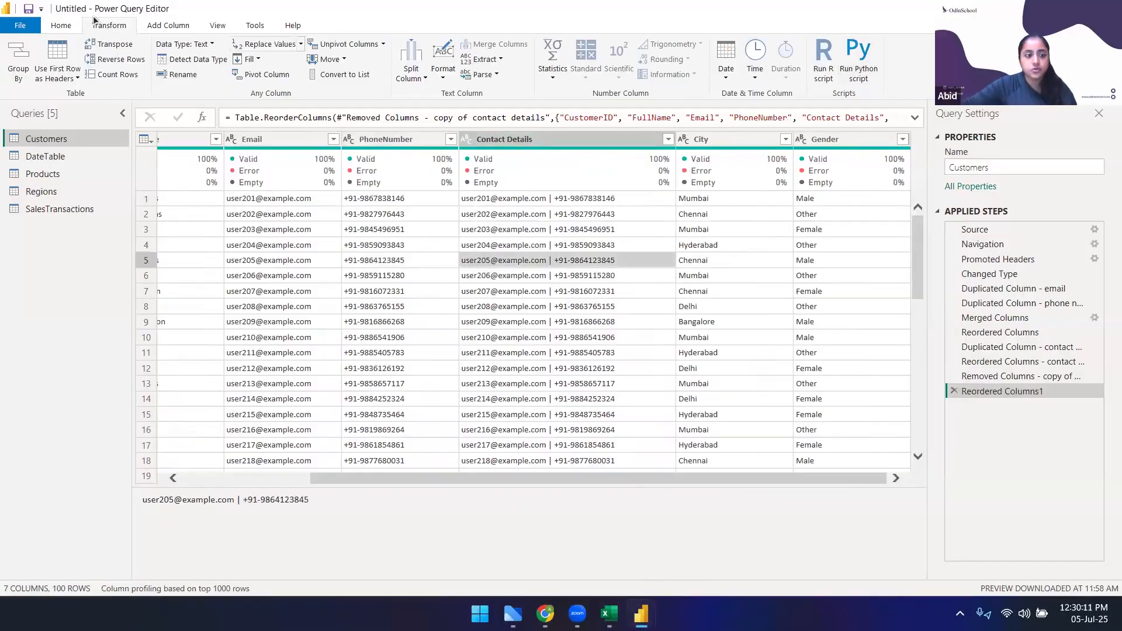
pyautogui.click(167, 28)
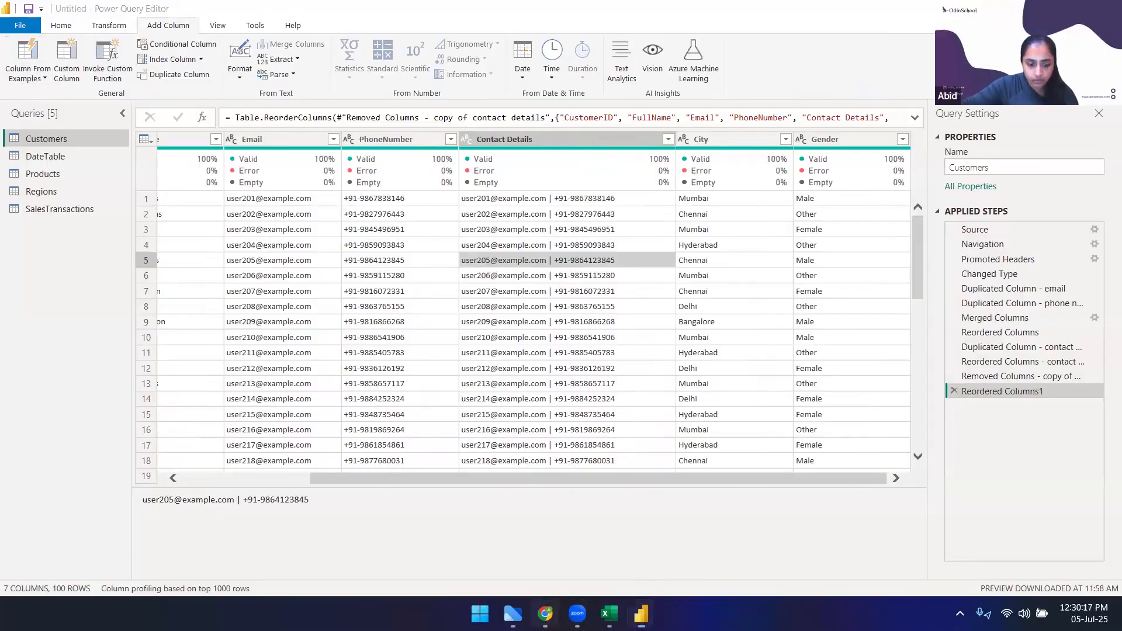
# Switch to the OdinSchool course in Chrome, check the Day 1 Agenda topic Merge & Append Queries, and return to Power Query Editor
pyautogui.click(545, 614)
pyautogui.scroll(-1, 143, 432)
pyautogui.scroll(-4, 144, 432)
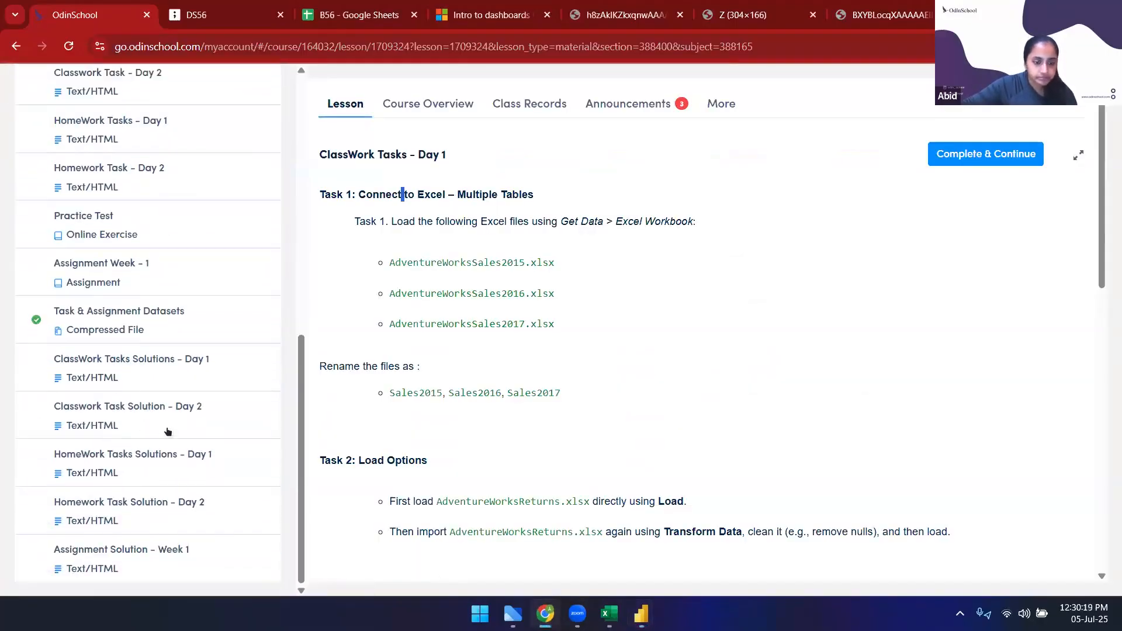
pyautogui.scroll(9, 168, 432)
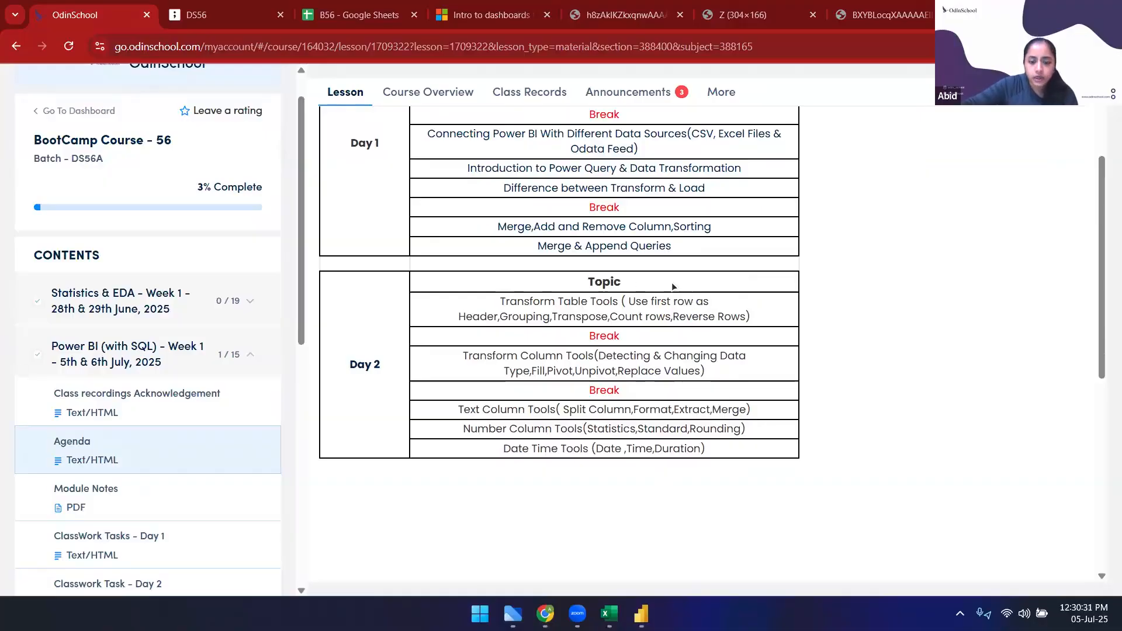
pyautogui.moveTo(538, 246); pyautogui.dragTo(693, 246)
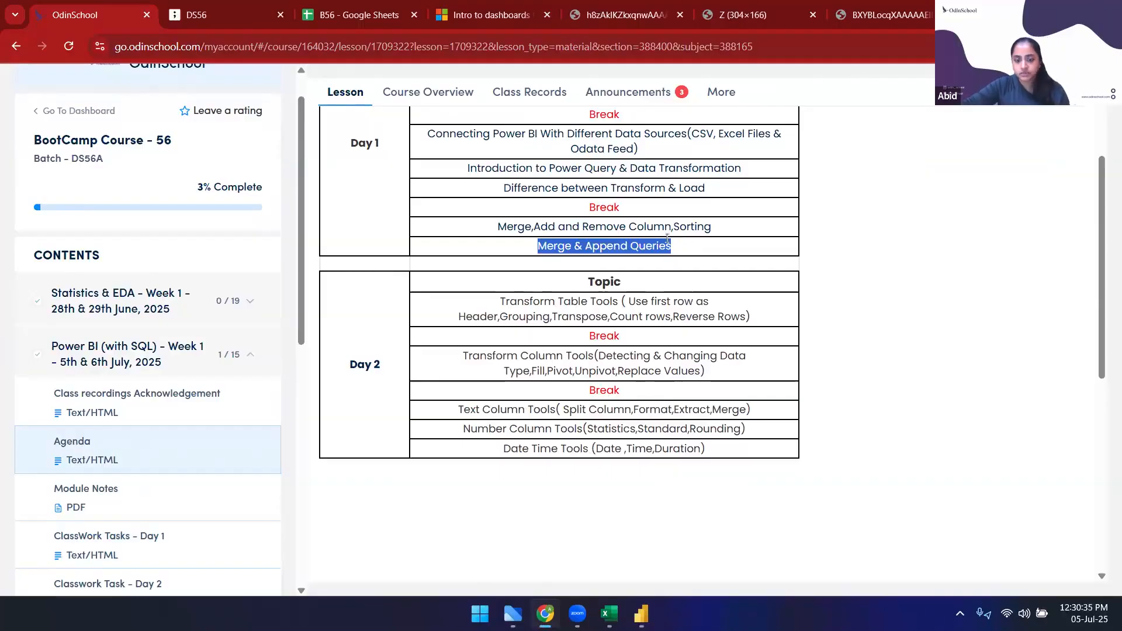
pyautogui.click(575, 259)
pyautogui.tripleClick(572, 242)
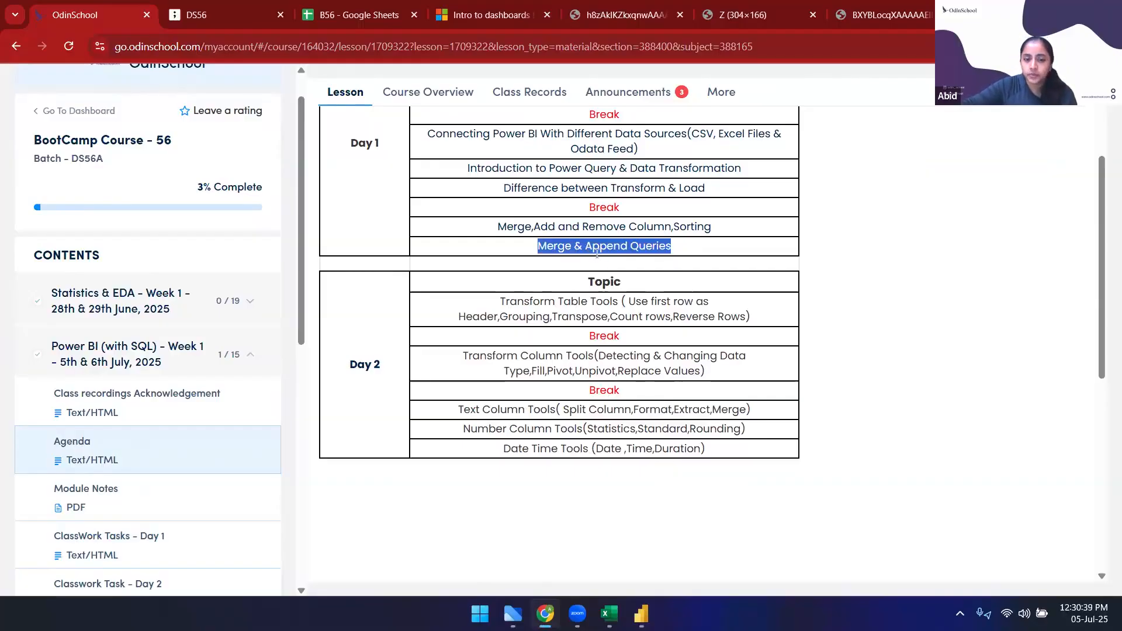
pyautogui.click(637, 246)
pyautogui.doubleClick(637, 246)
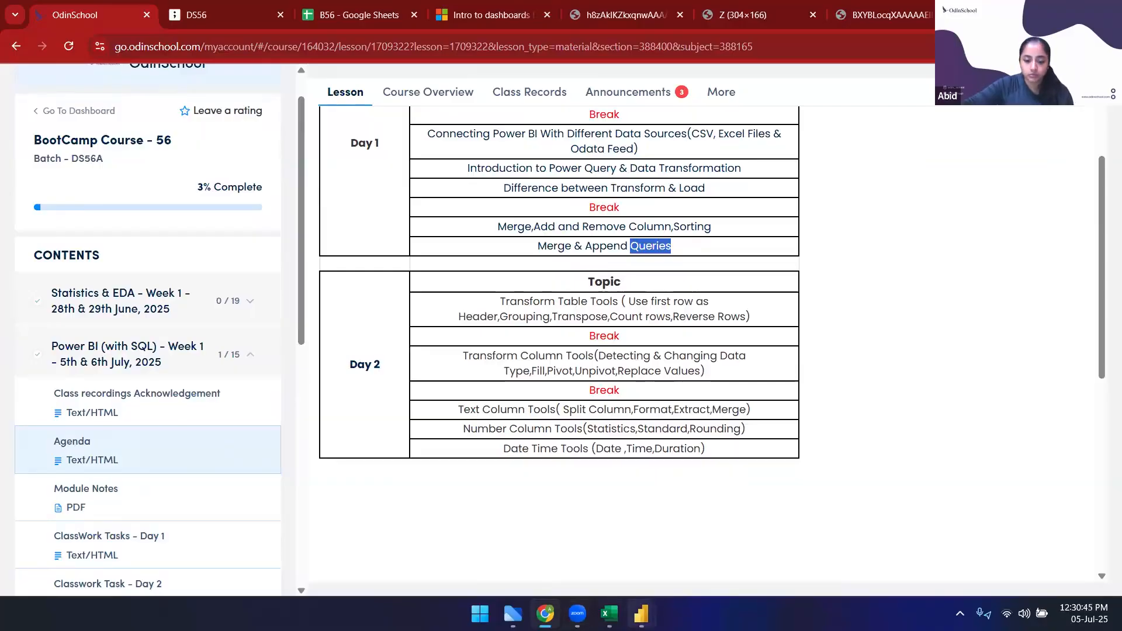
pyautogui.click(640, 613)
pyautogui.click(718, 540)
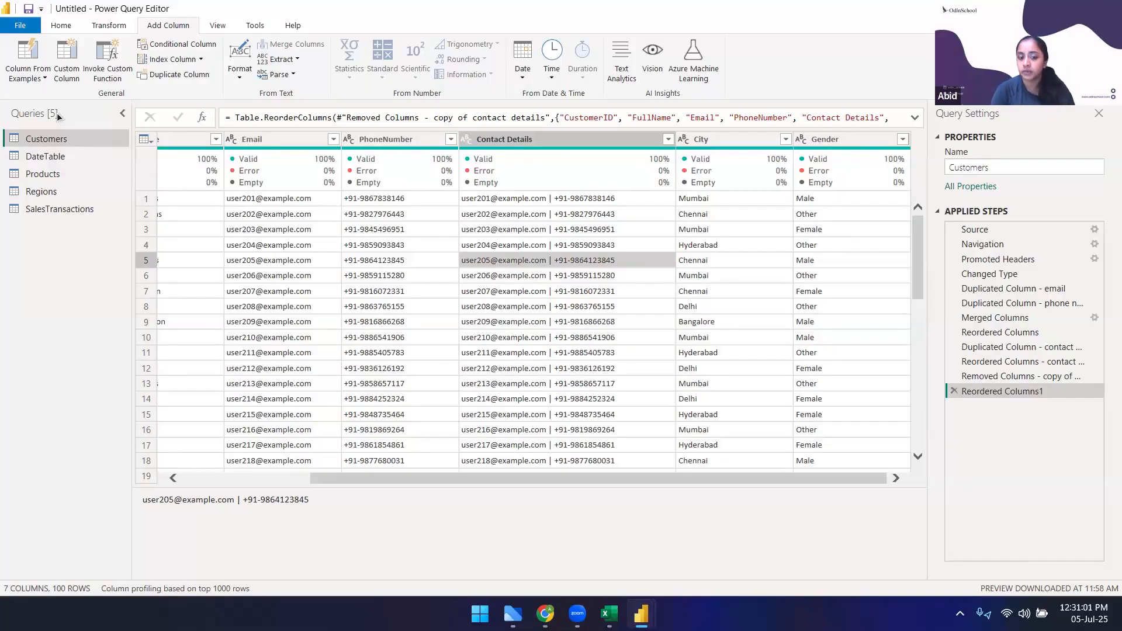
# Save the file as retailsales_cleaned in Documents, choosing to apply the pending query changes later
pyautogui.click(60, 24)
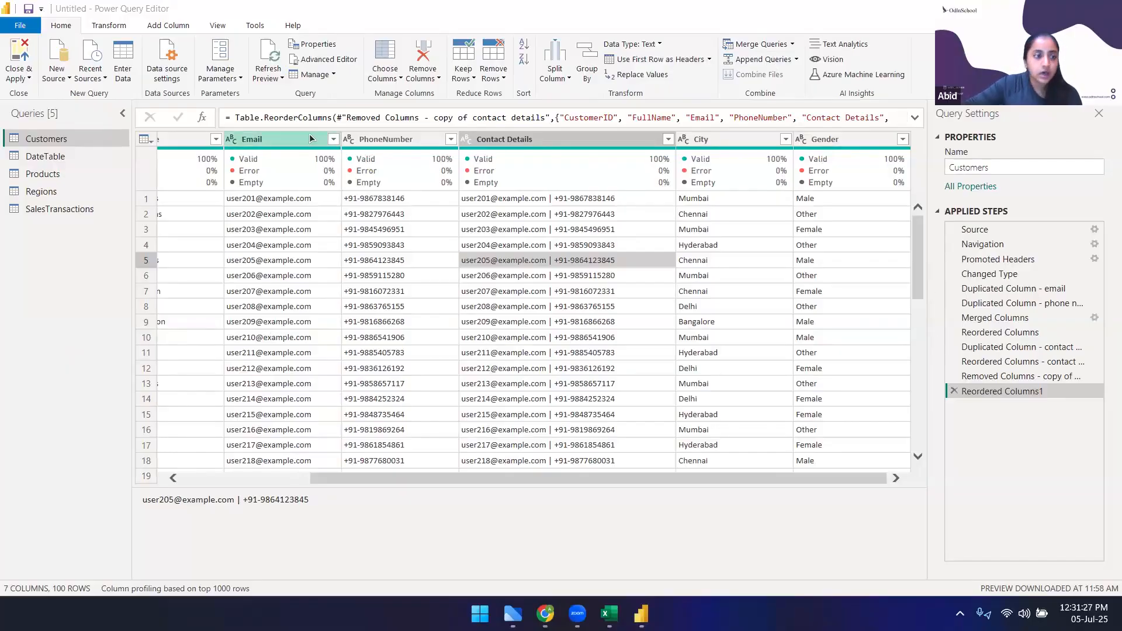
pyautogui.click(29, 8)
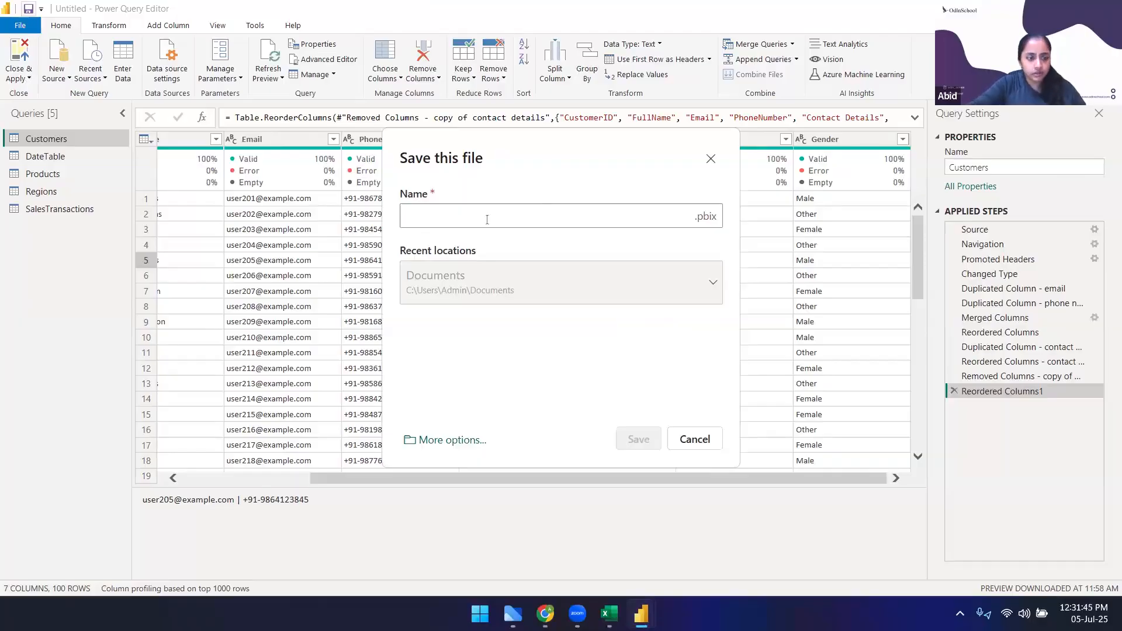
pyautogui.write('retail')
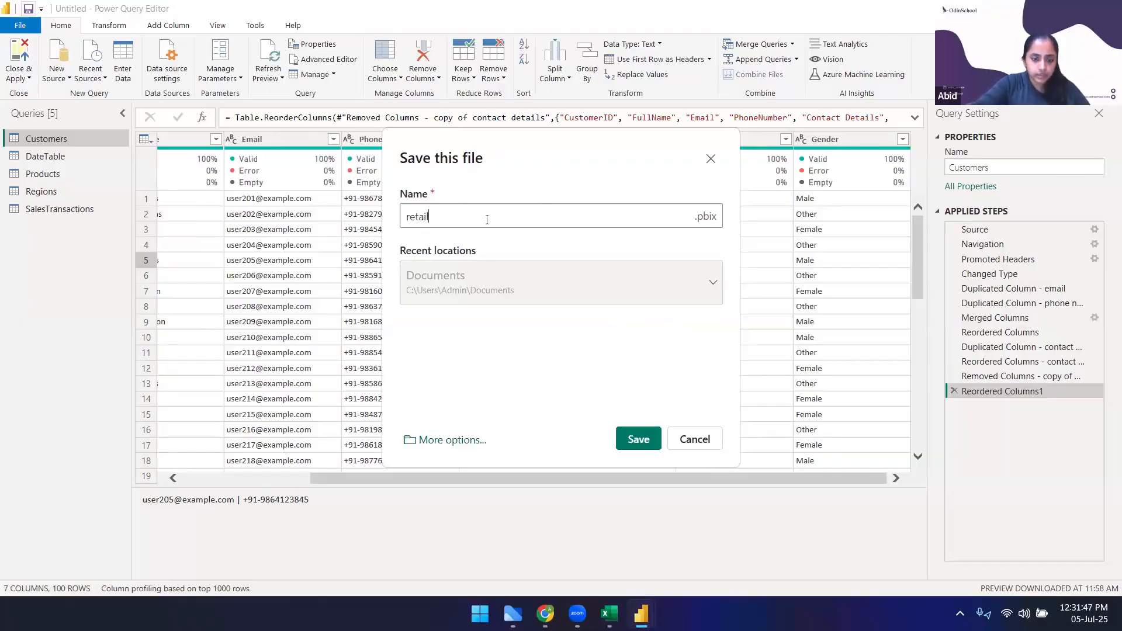
pyautogui.write('sale')
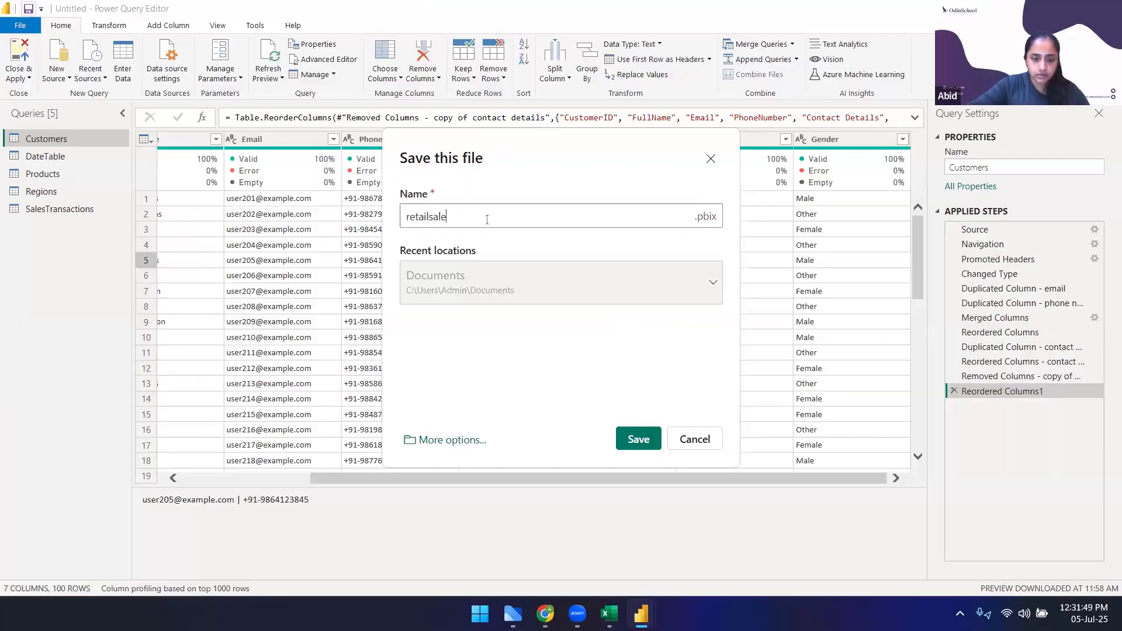
pyautogui.write('s_cleaned')
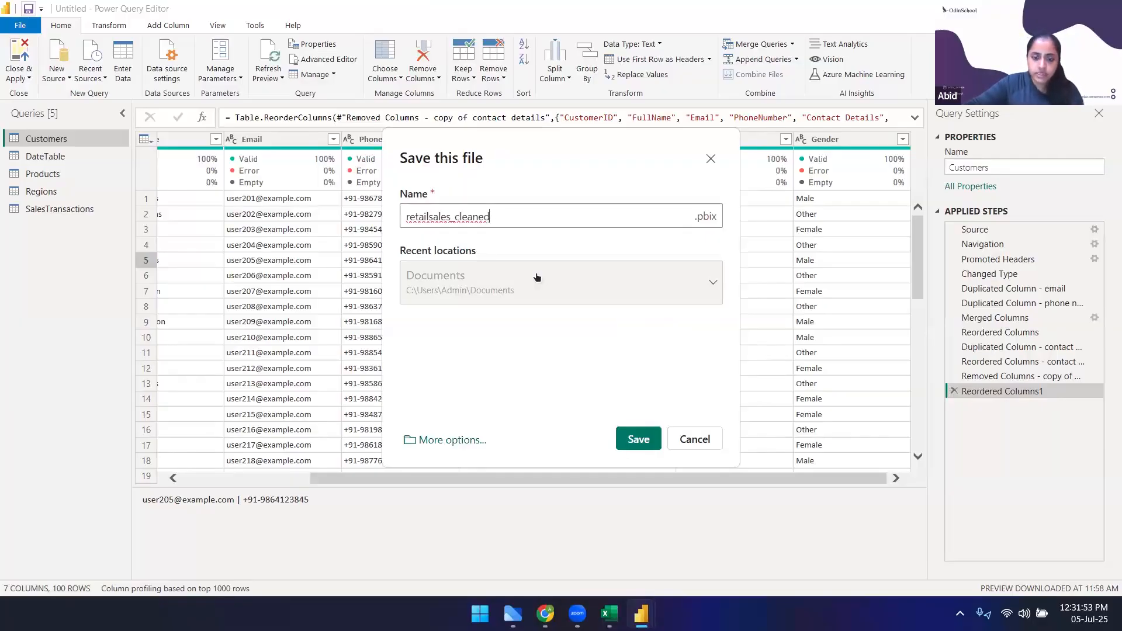
pyautogui.click(633, 442)
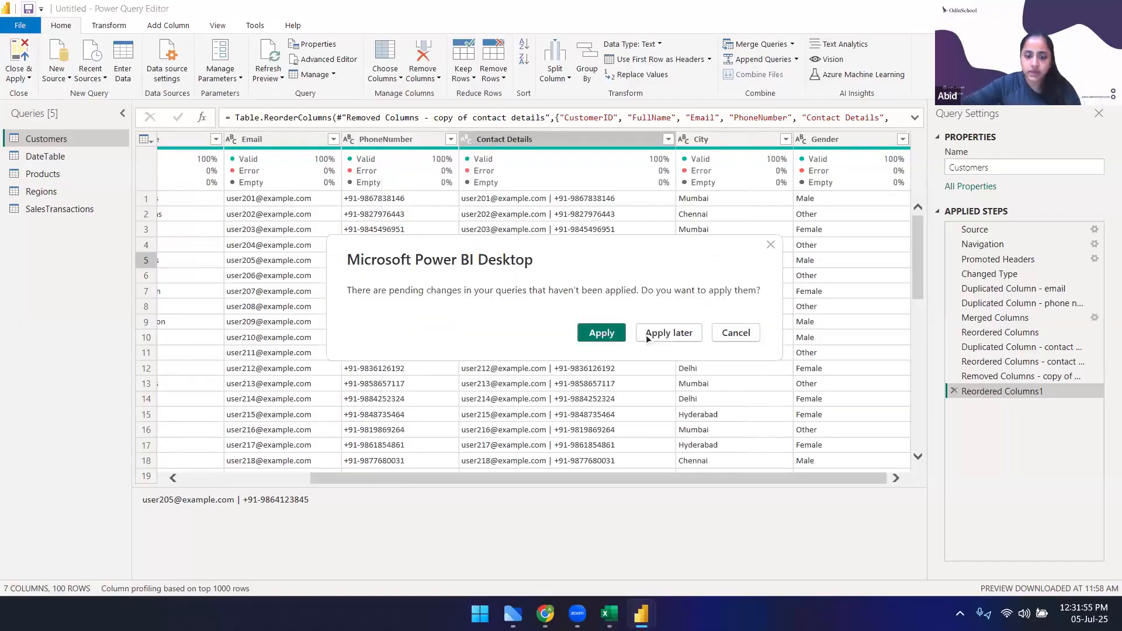
pyautogui.click(695, 333)
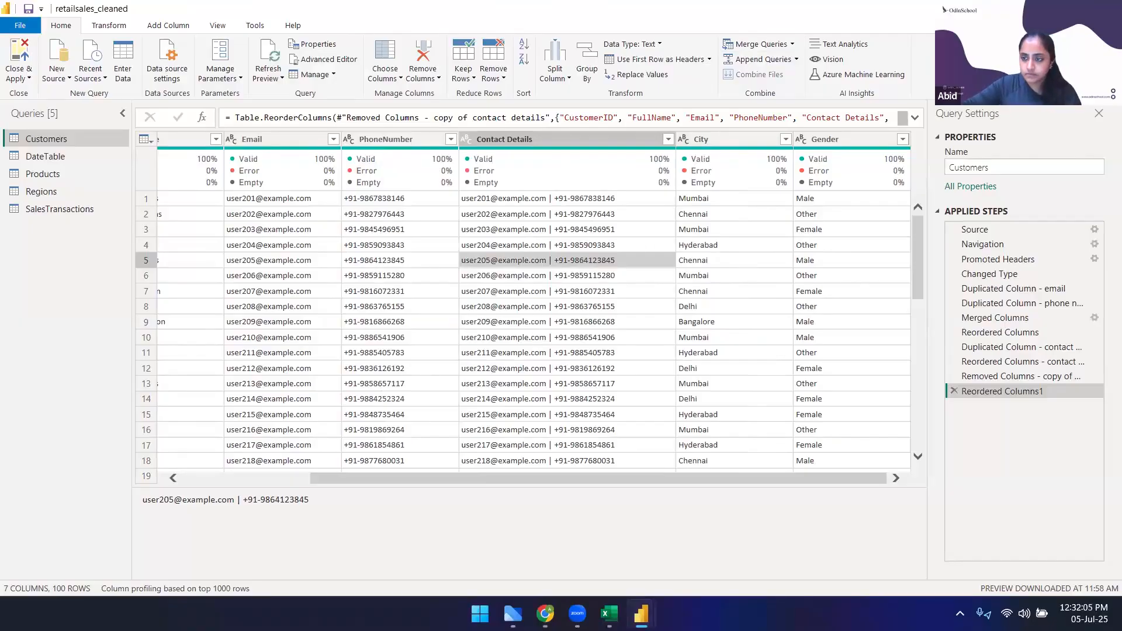
# Close Power Query Editor, discard the pending changes to all five queries and cancel their load
pyautogui.click(1108, 8)
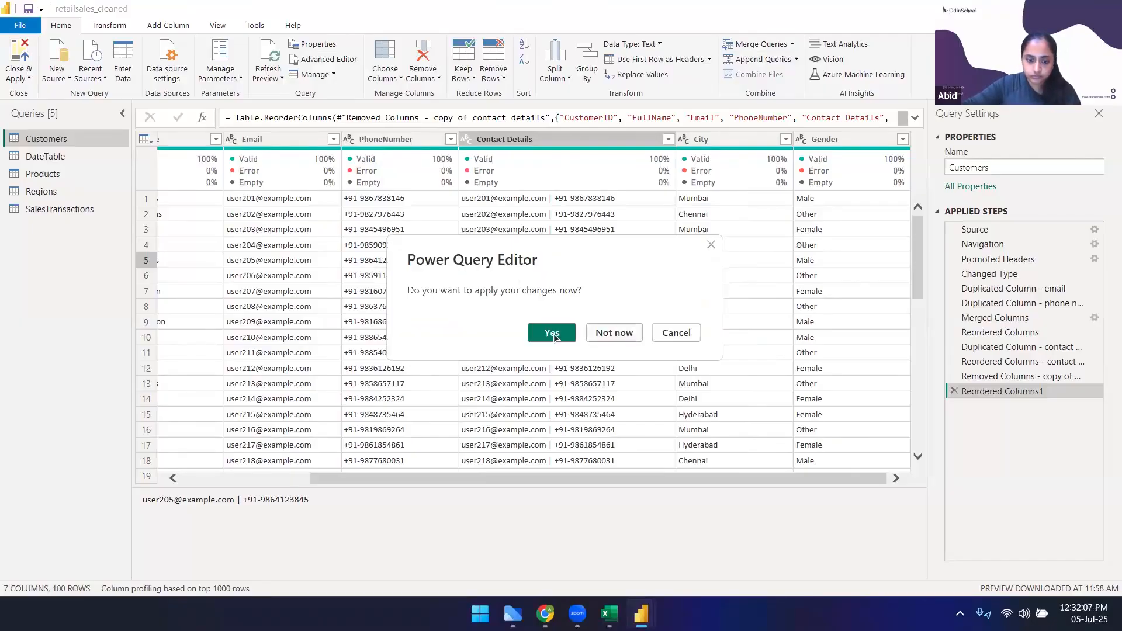
pyautogui.click(553, 334)
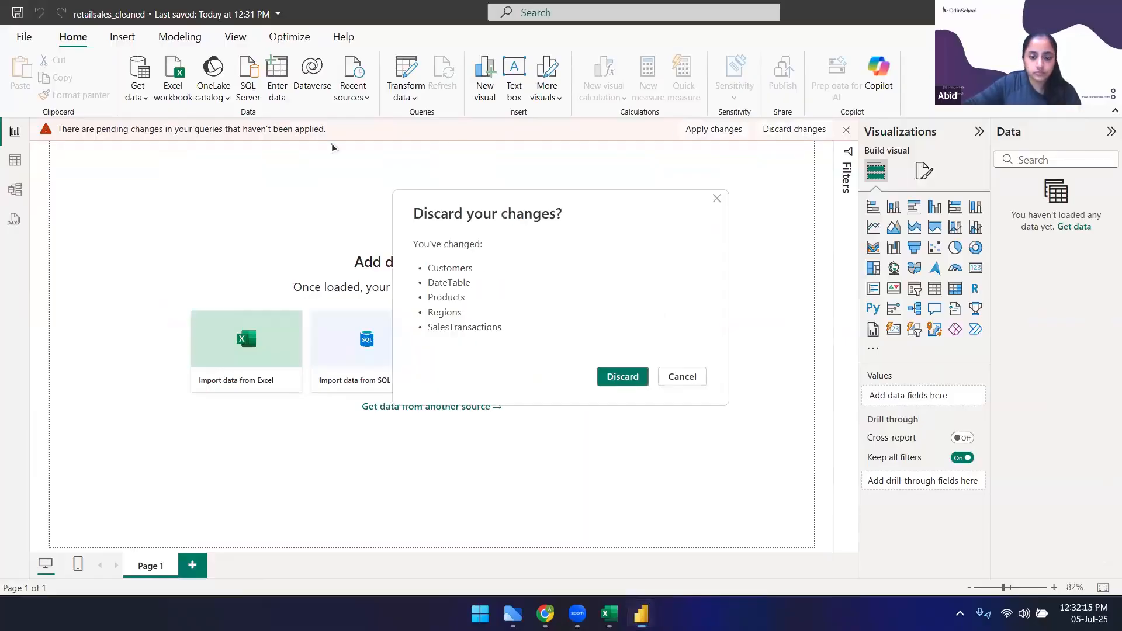
pyautogui.click(621, 375)
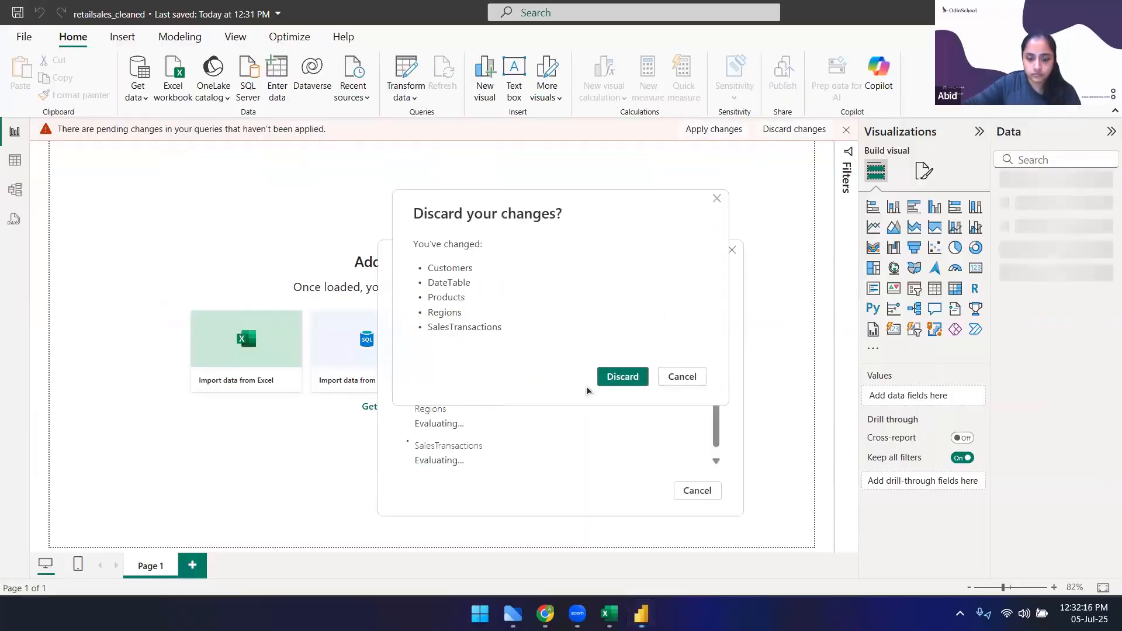
pyautogui.click(695, 491)
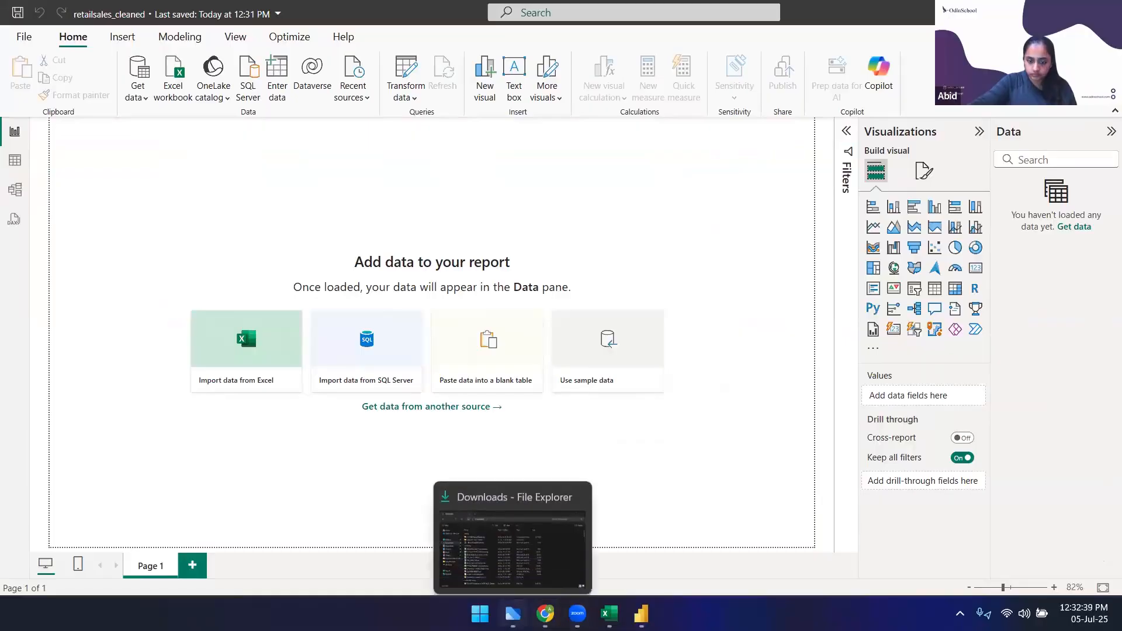
# Check the Documents and Downloads folders in File Explorer for the saved report and dataset files, and close the window
pyautogui.click(513, 614)
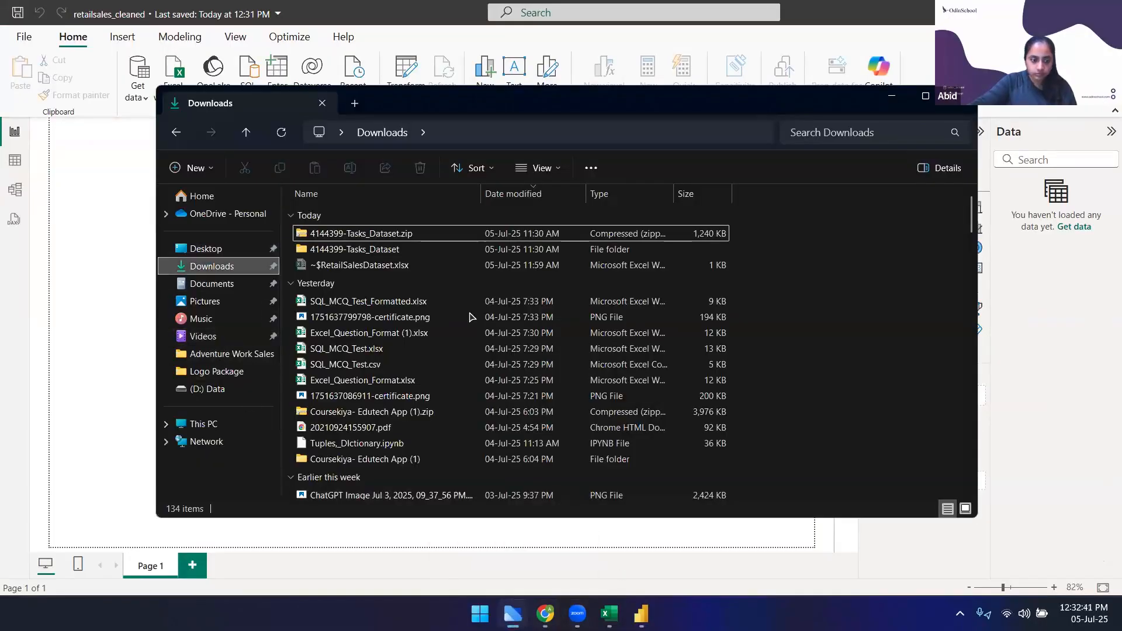
pyautogui.click(198, 285)
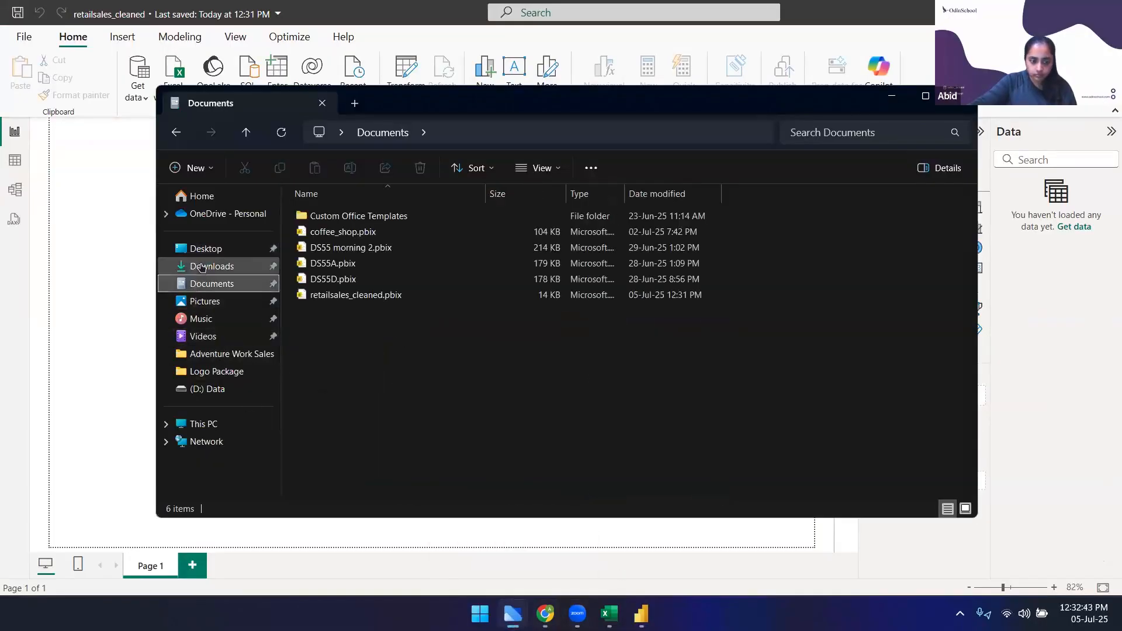
pyautogui.click(200, 268)
pyautogui.moveTo(555, 101); pyautogui.dragTo(451, 132)
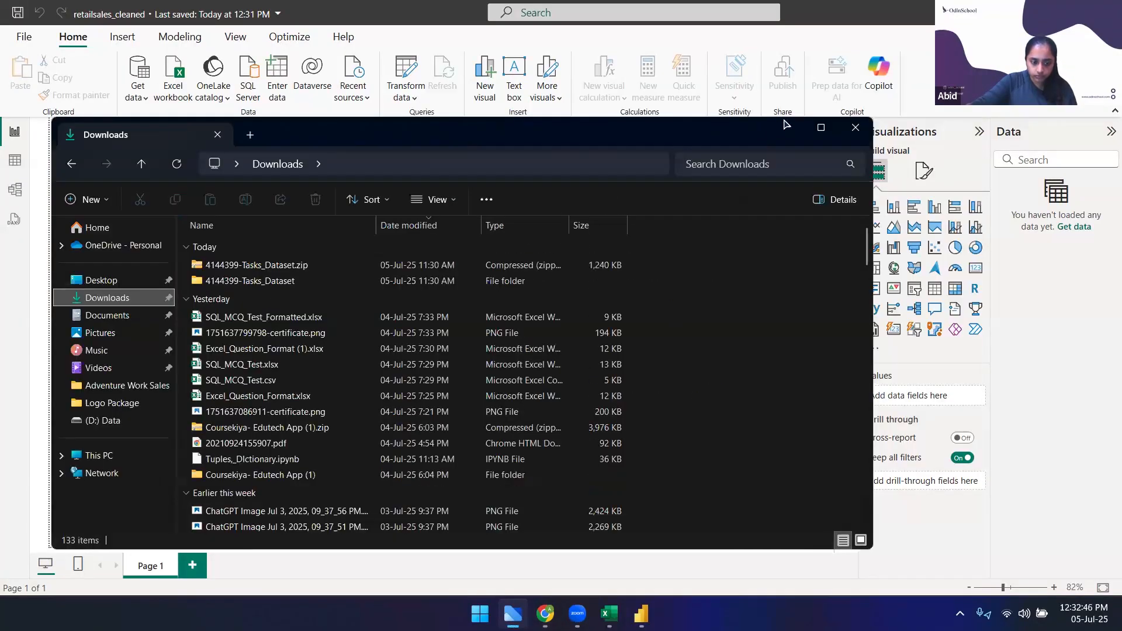
pyautogui.click(856, 128)
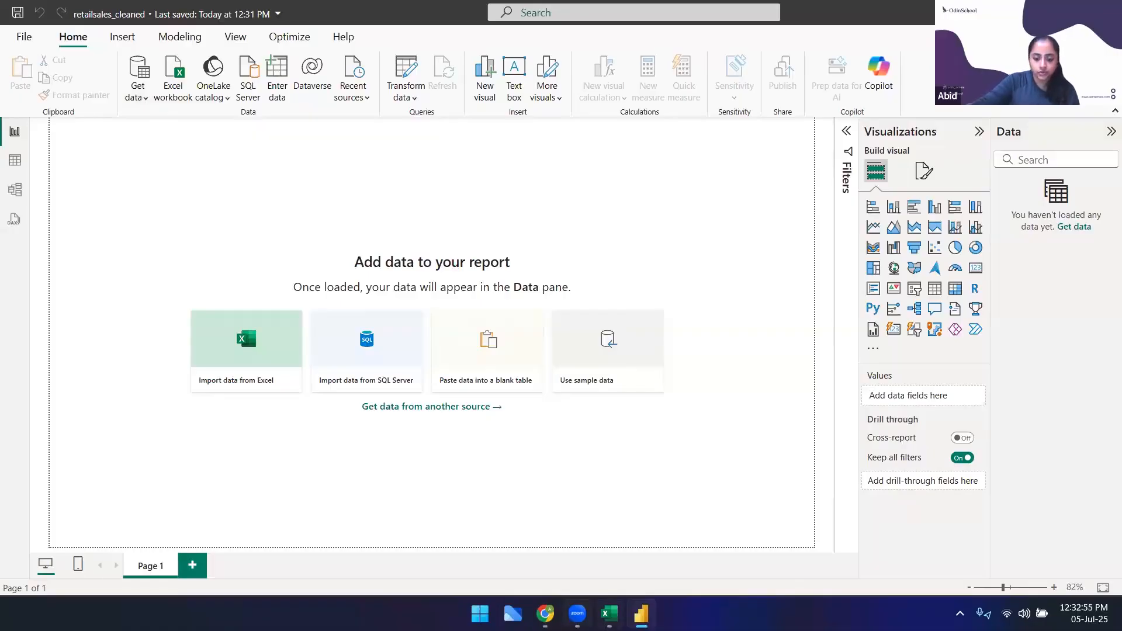
# Import AdventureWorksCustomers.csv from the 4144399-Tasks_Dataset folder as a Text/CSV source and open it for transformation in Power Query Editor
pyautogui.click(133, 96)
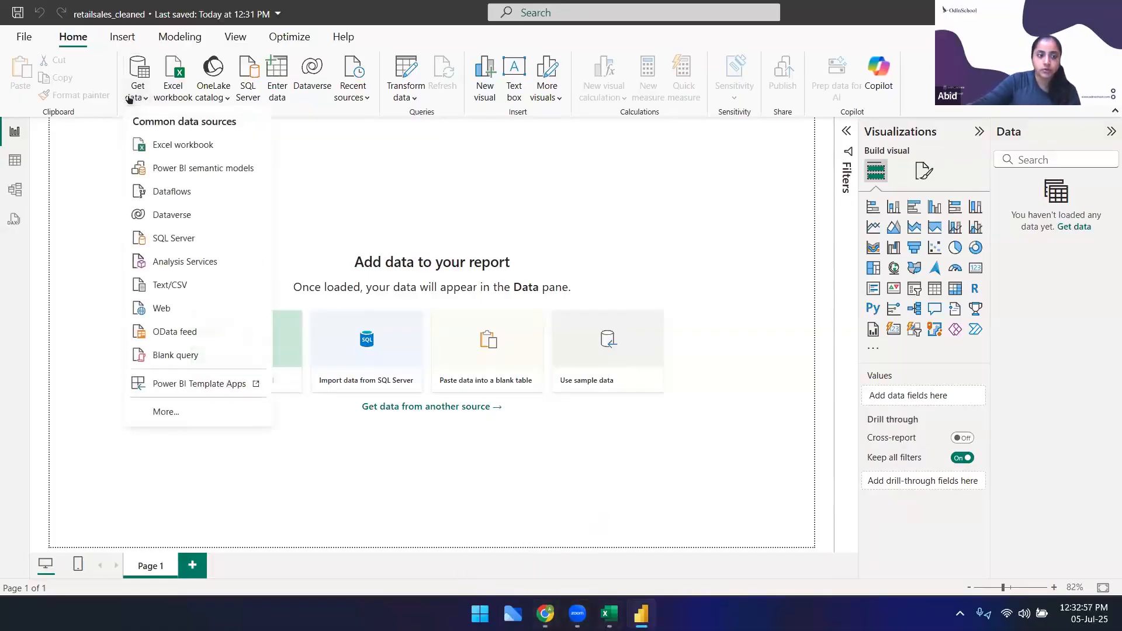
pyautogui.click(172, 287)
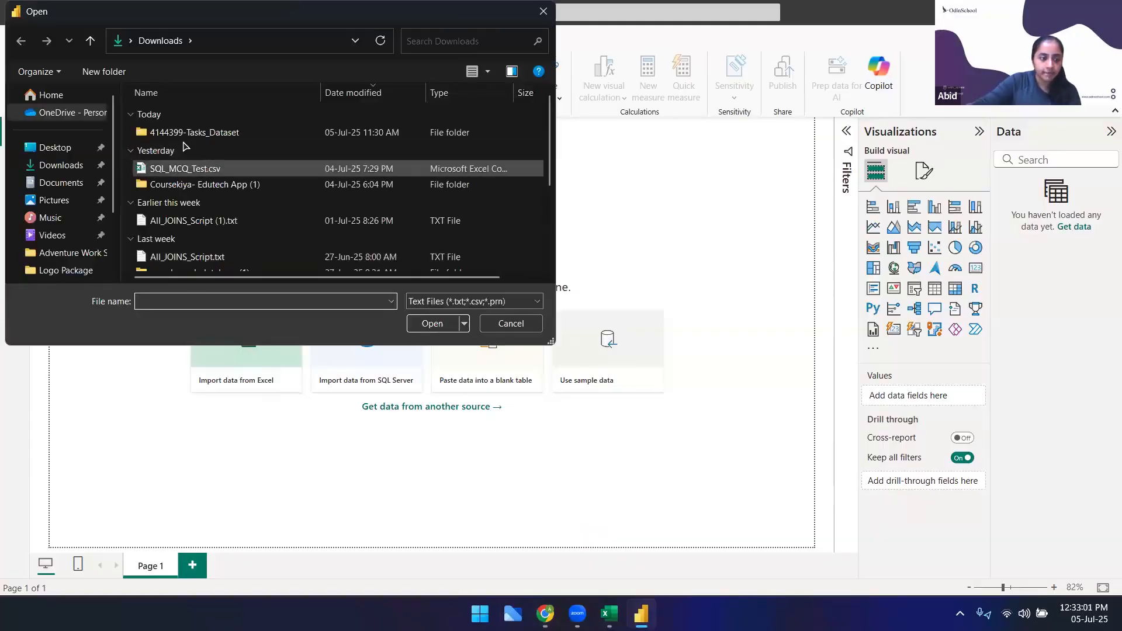
pyautogui.doubleClick(186, 132)
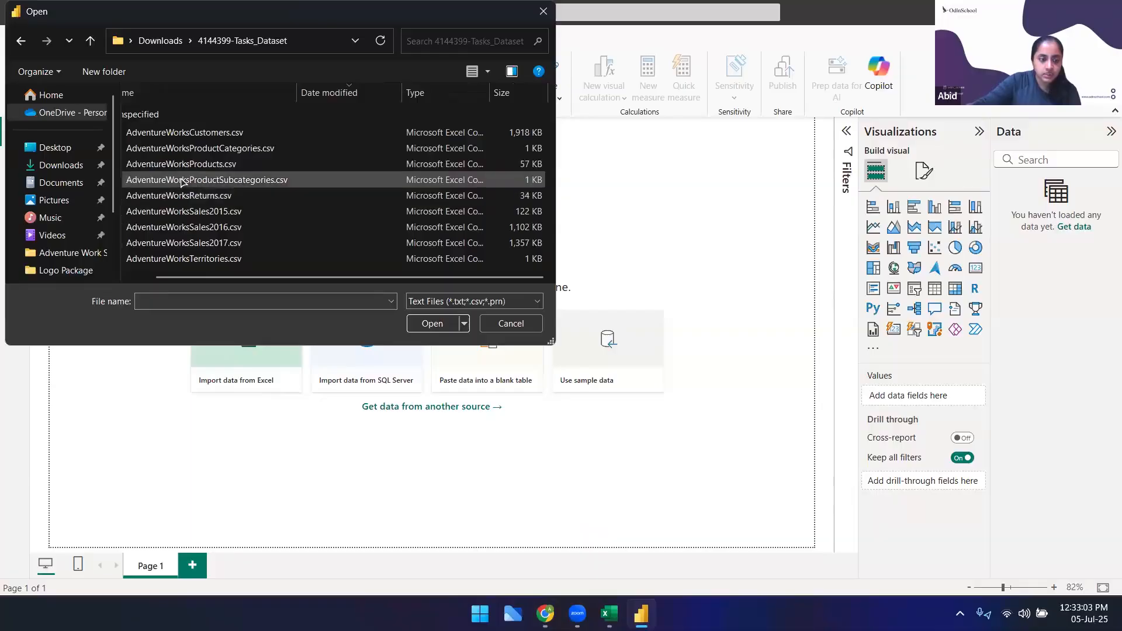
pyautogui.click(218, 213)
pyautogui.click(225, 228)
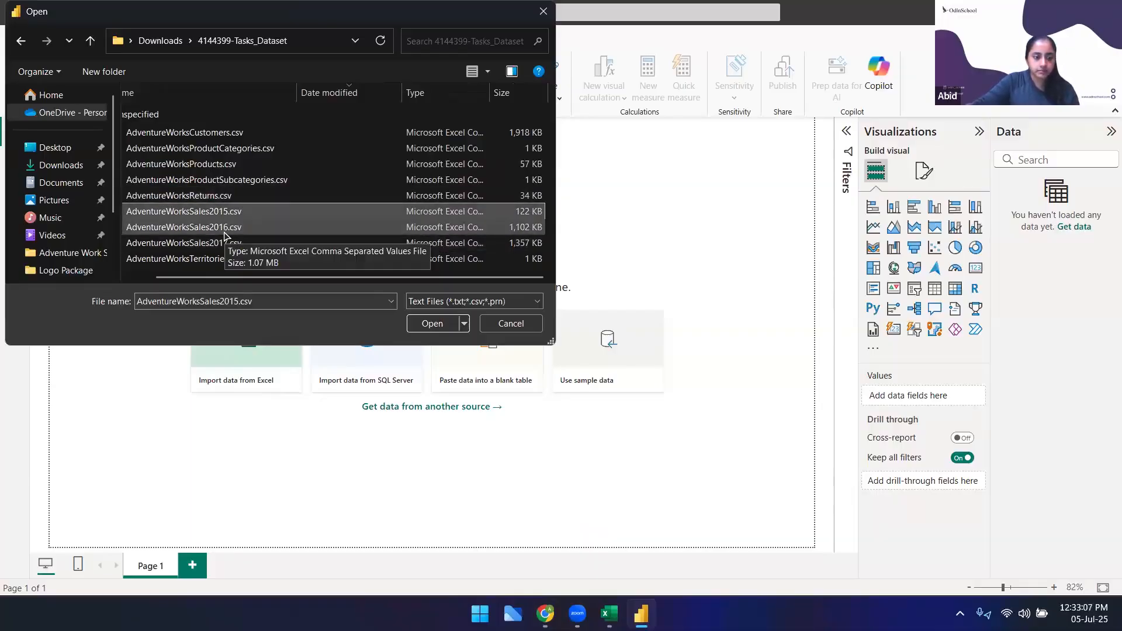
pyautogui.click(213, 133)
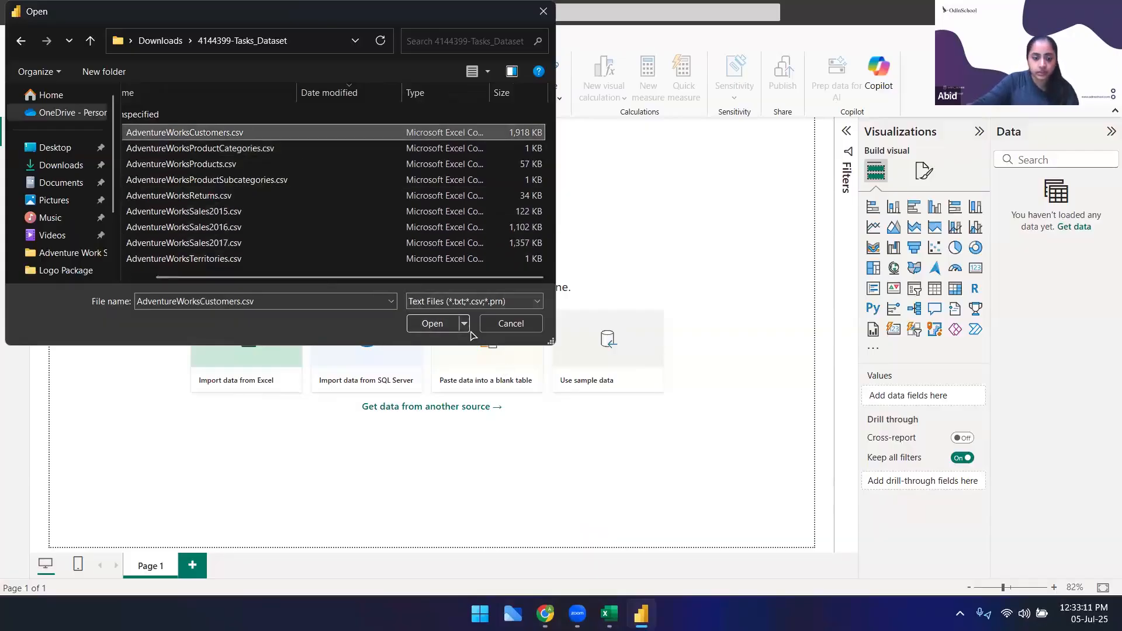
pyautogui.click(433, 324)
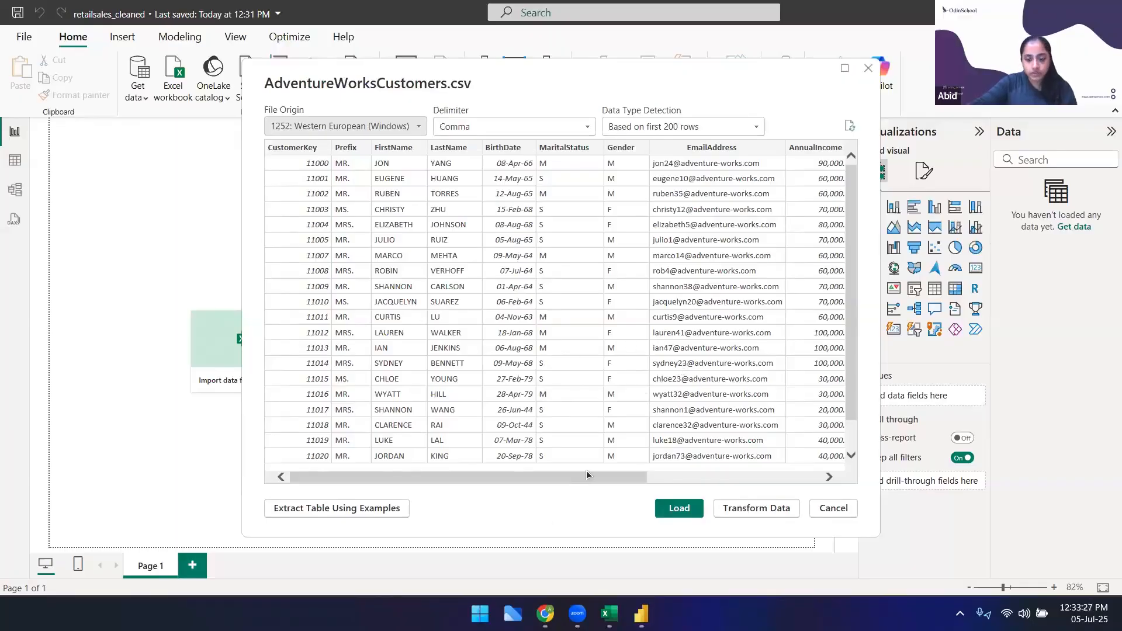
pyautogui.moveTo(681, 479); pyautogui.dragTo(406, 494)
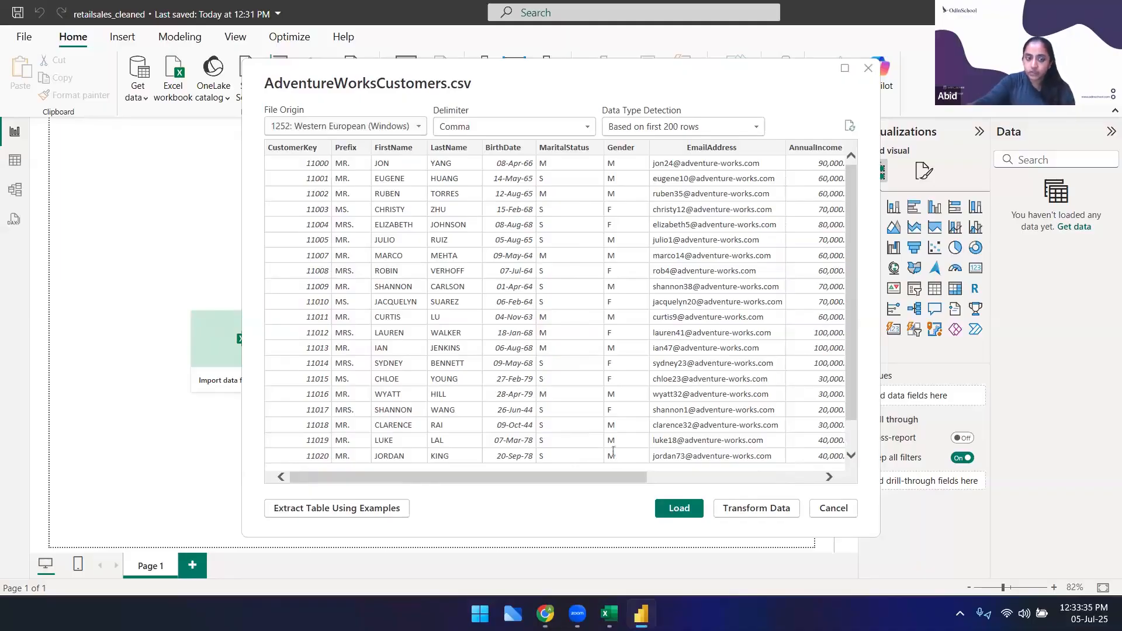
pyautogui.click(752, 507)
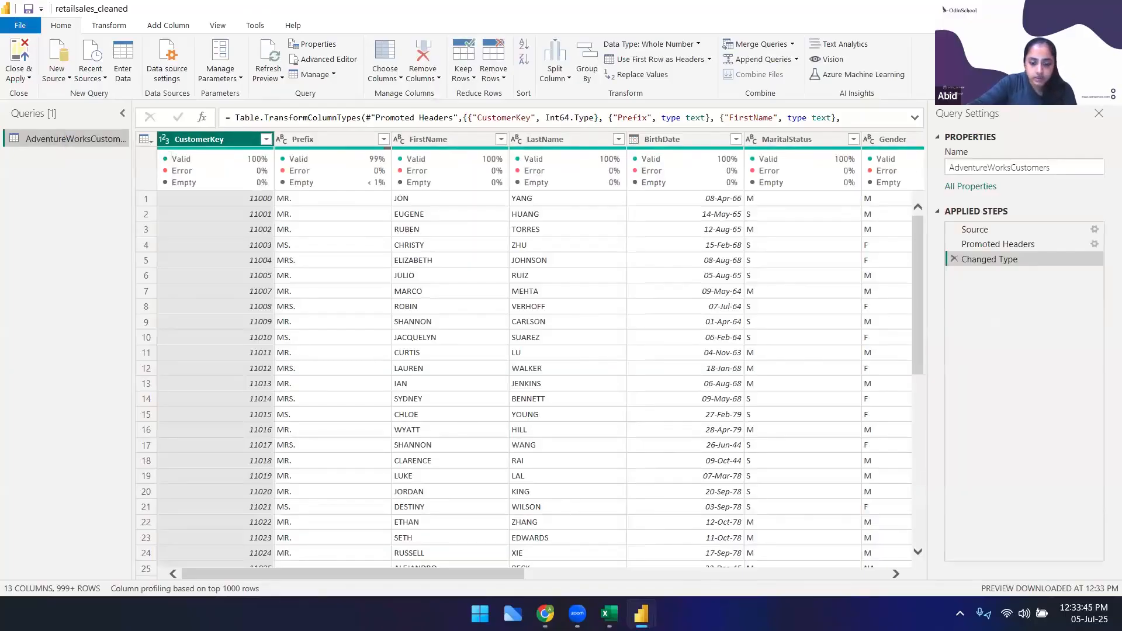
# Add AdventureWorksProductCategories.csv as a new Text/CSV source in Power Query Editor, keeping the default import settings
pyautogui.click(57, 70)
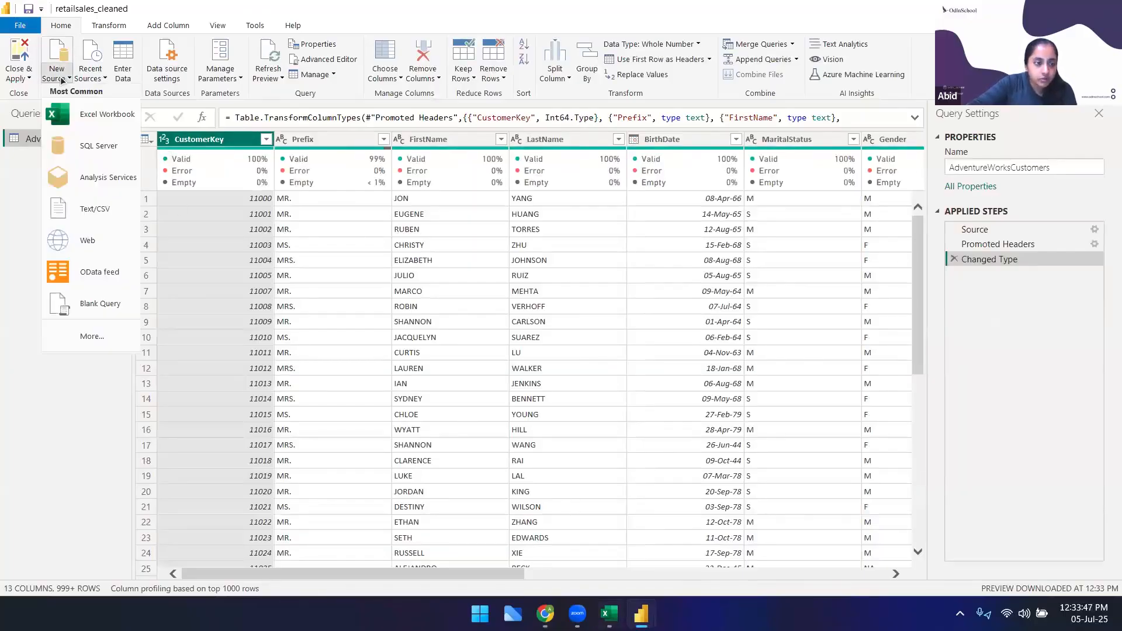
pyautogui.click(72, 202)
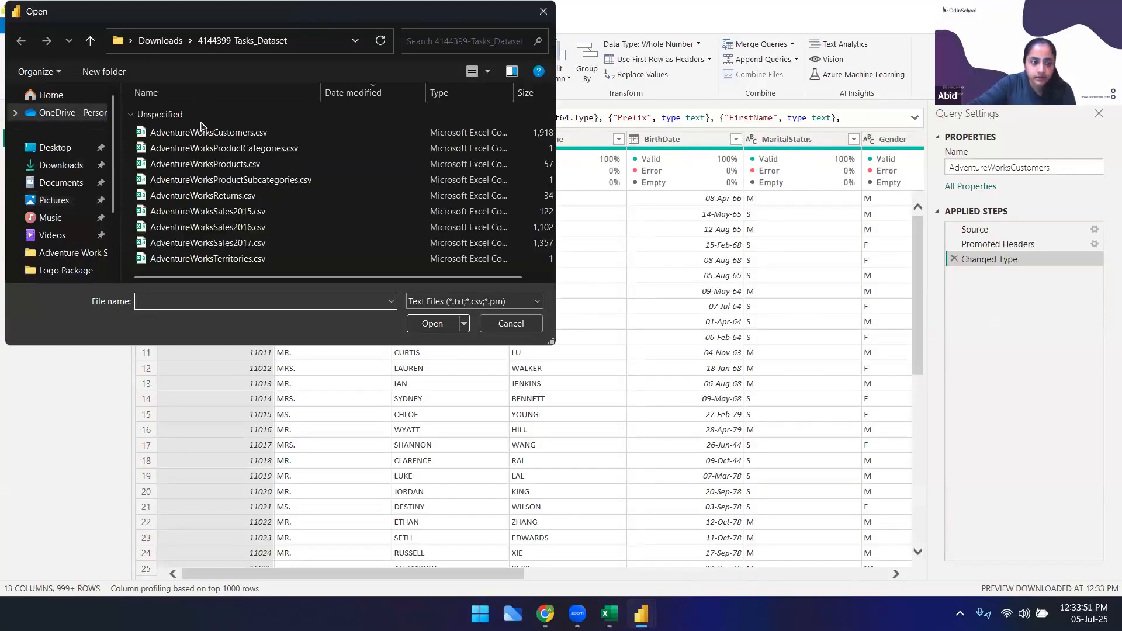
pyautogui.click(204, 148)
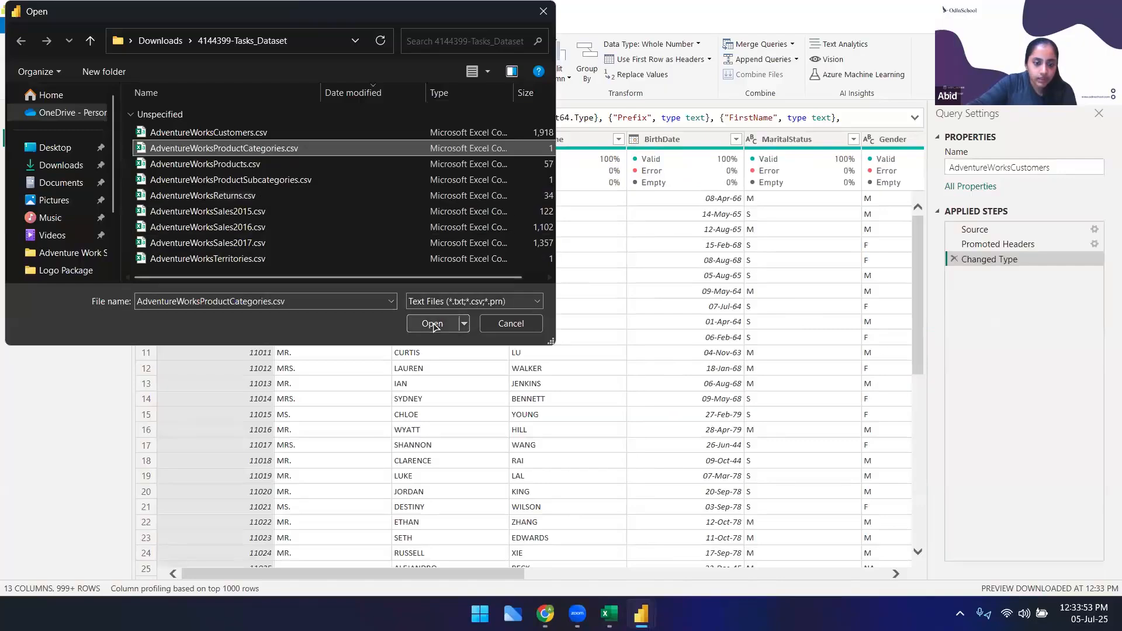
pyautogui.click(433, 324)
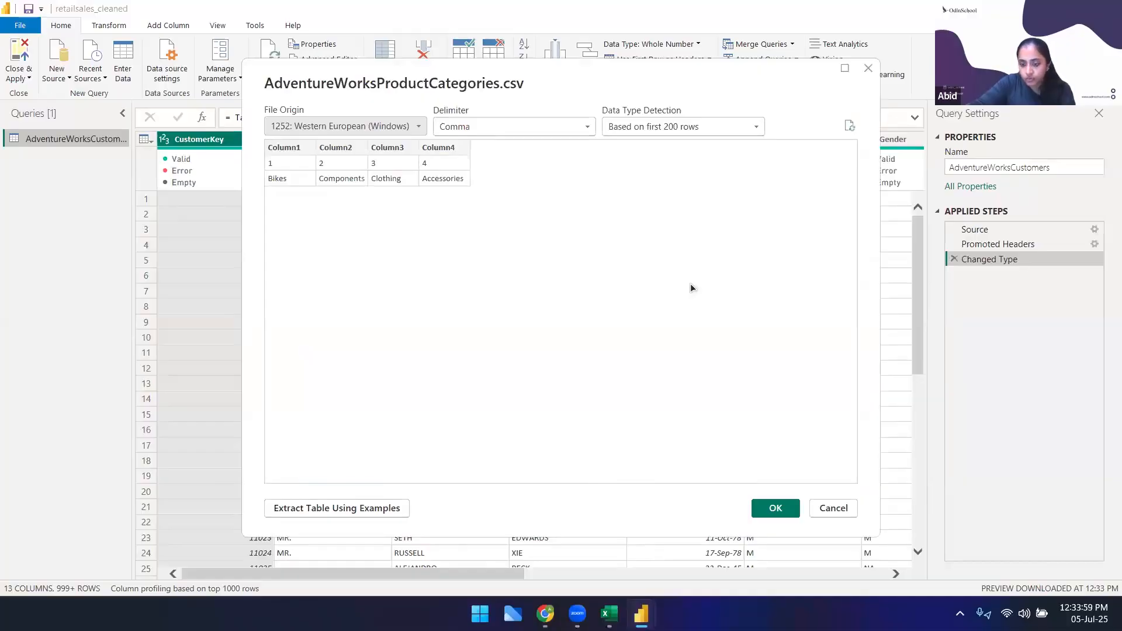
pyautogui.click(781, 511)
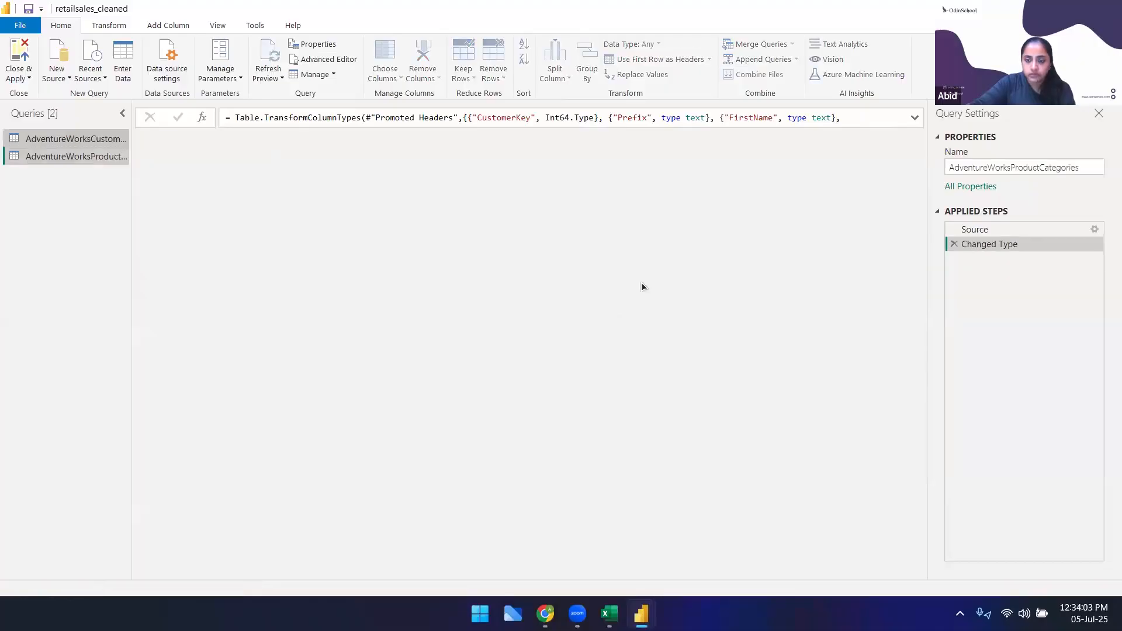
# Switch to the report window and load AdventureWorksProducts.csv as a Text/CSV source with the default import settings
pyautogui.moveTo(641, 613)
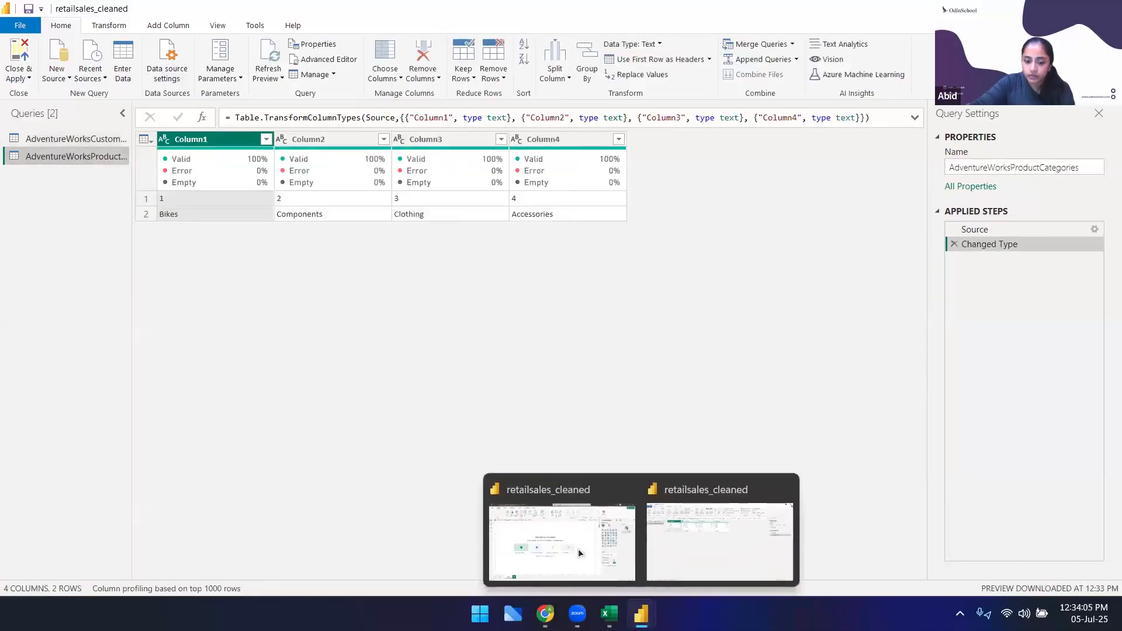
pyautogui.click(564, 532)
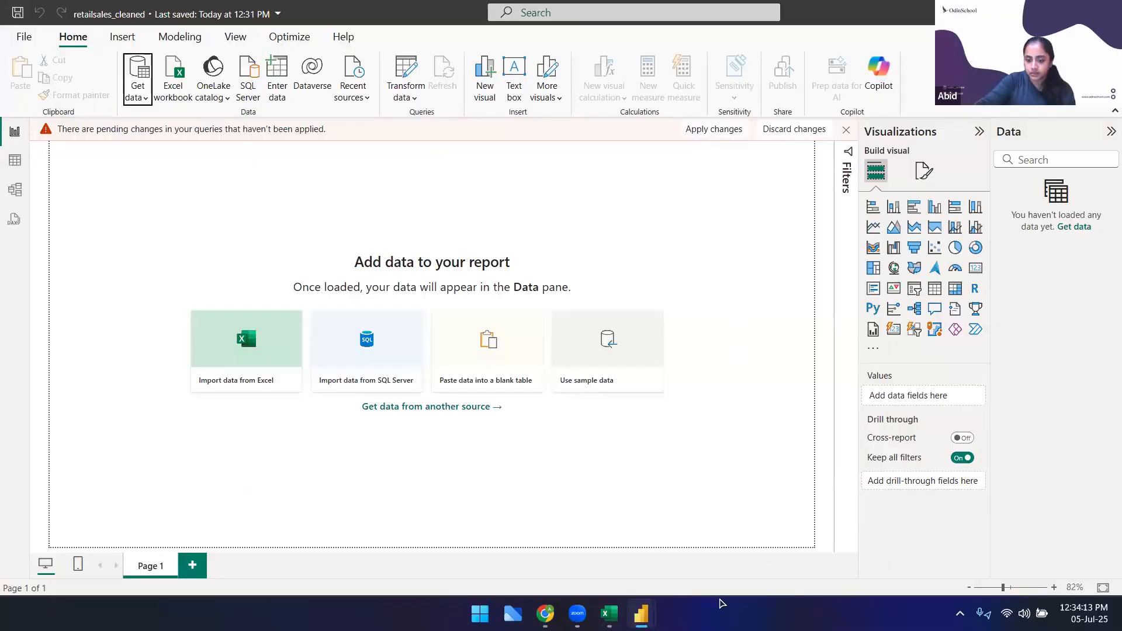
pyautogui.moveTo(641, 613)
pyautogui.click(701, 533)
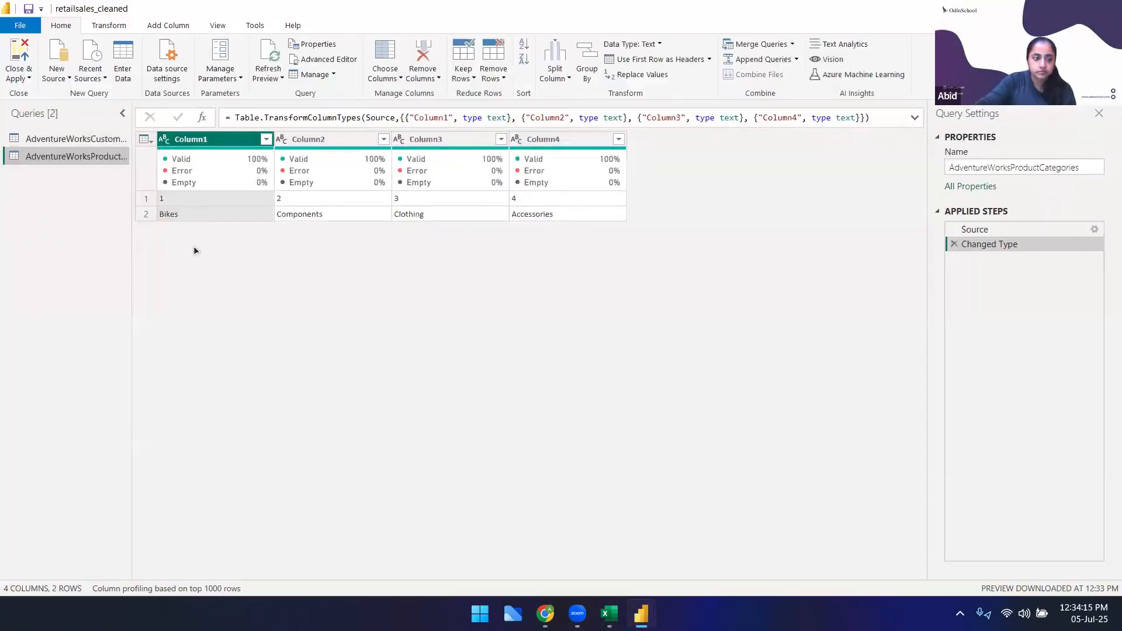
pyautogui.click(594, 548)
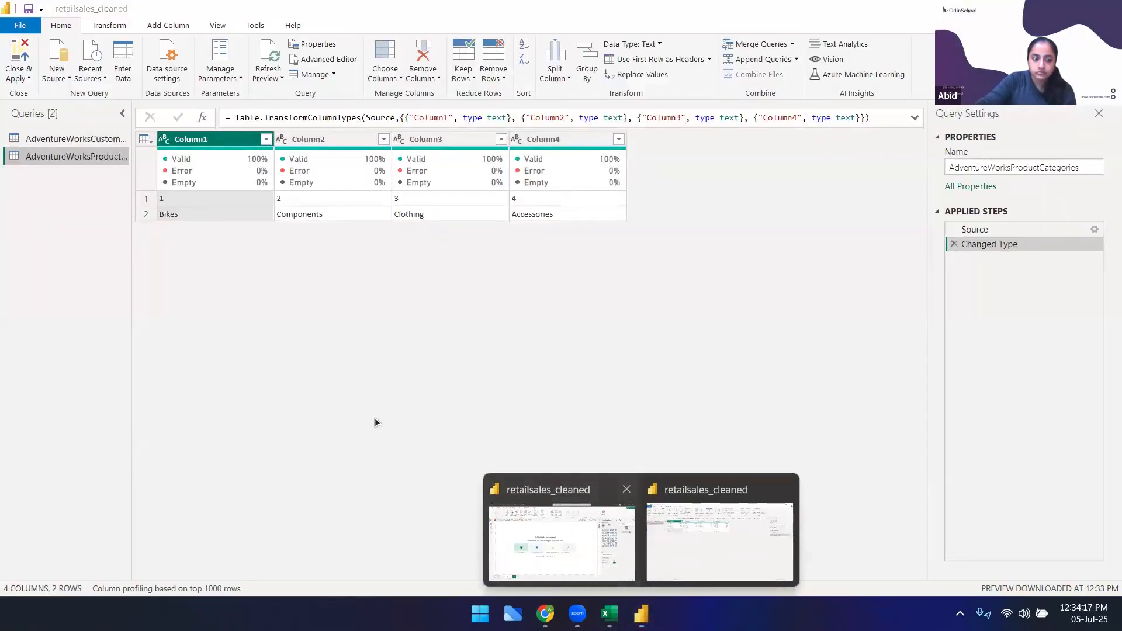
pyautogui.click(136, 86)
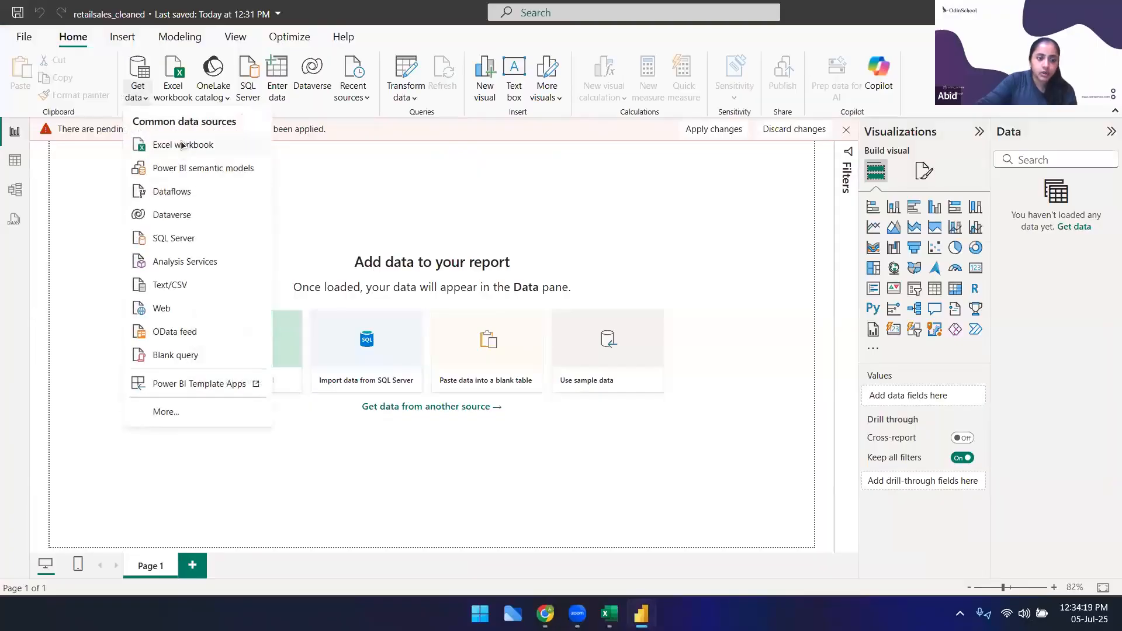
pyautogui.click(199, 284)
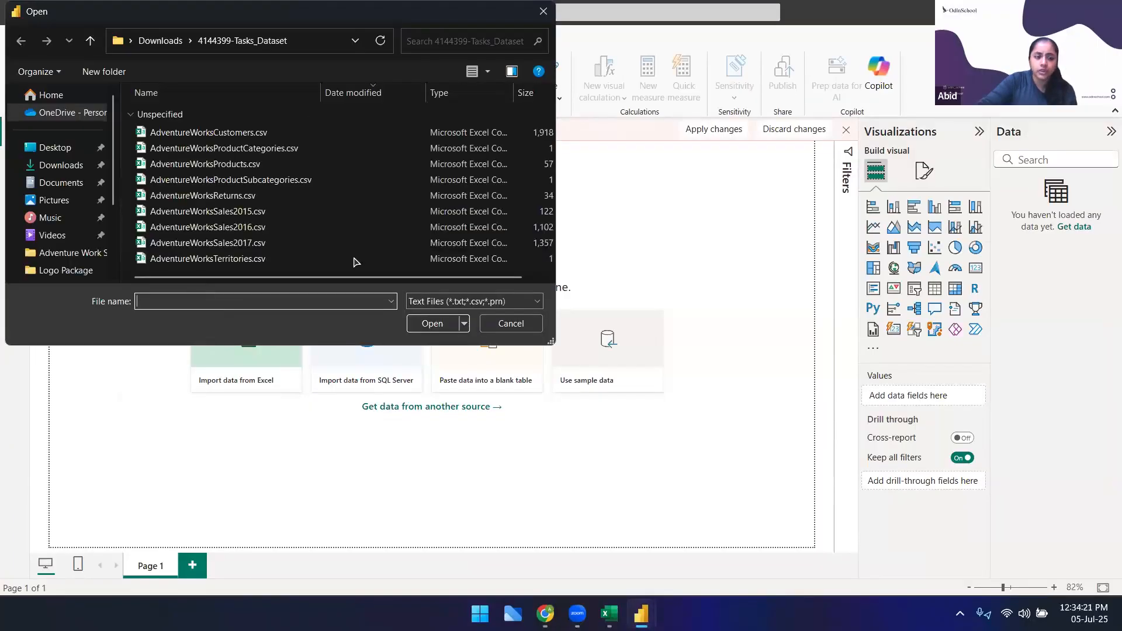
pyautogui.click(288, 165)
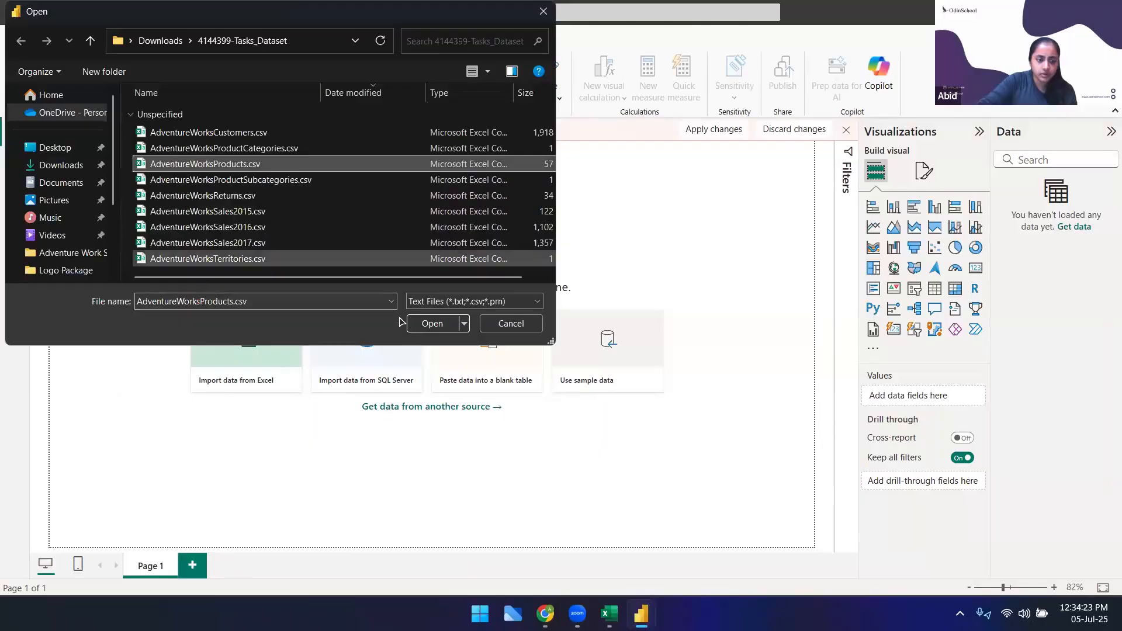
pyautogui.click(433, 324)
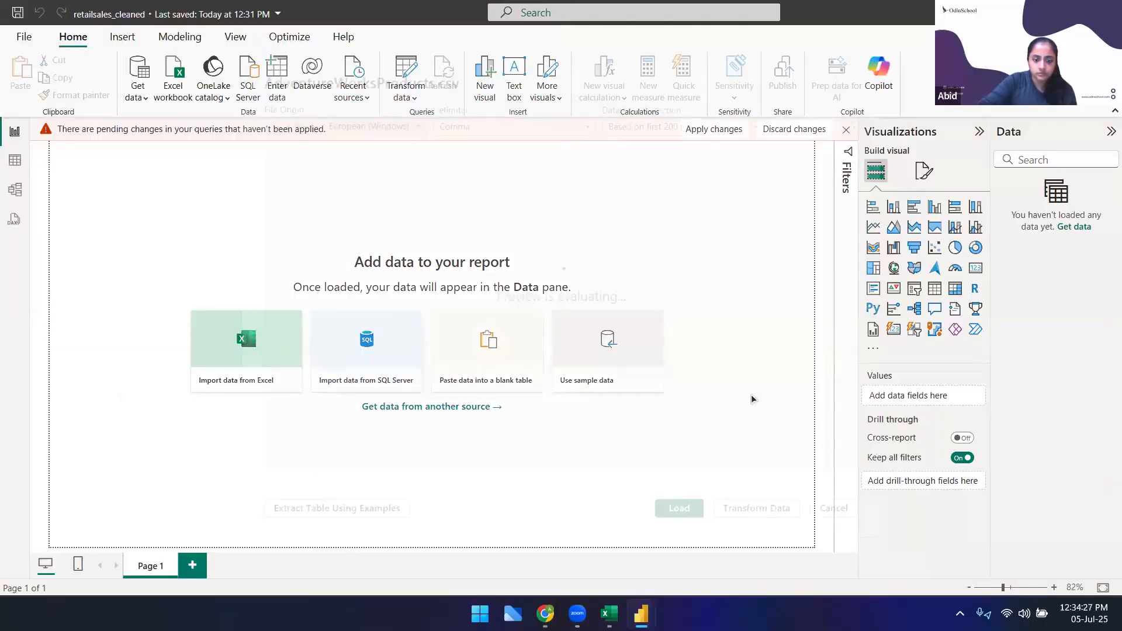
pyautogui.click(680, 509)
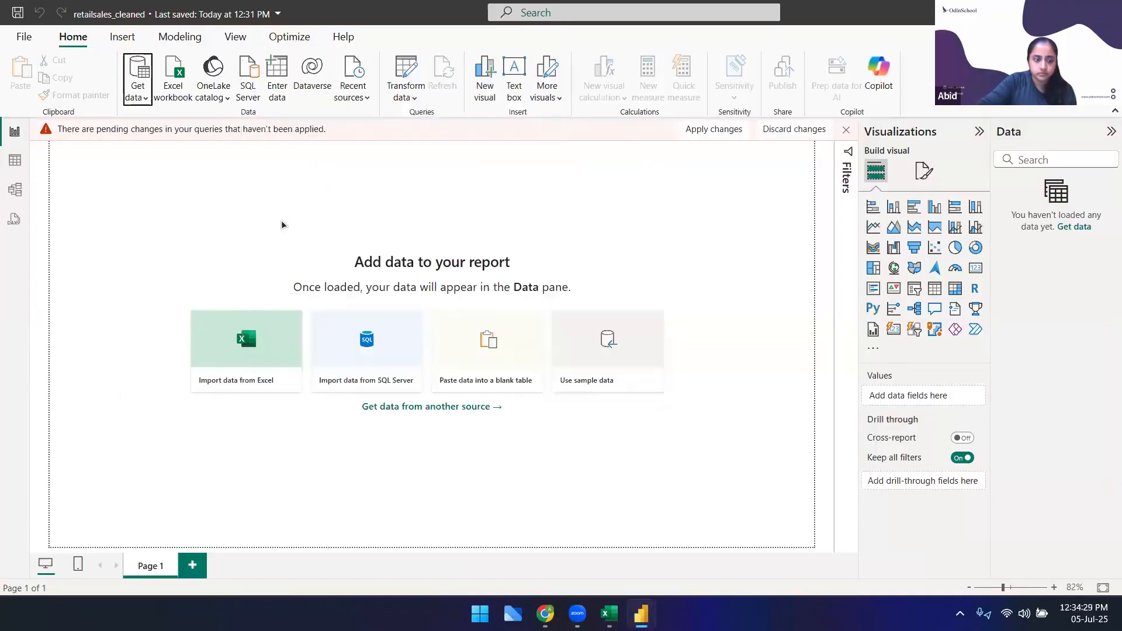
pyautogui.click(135, 95)
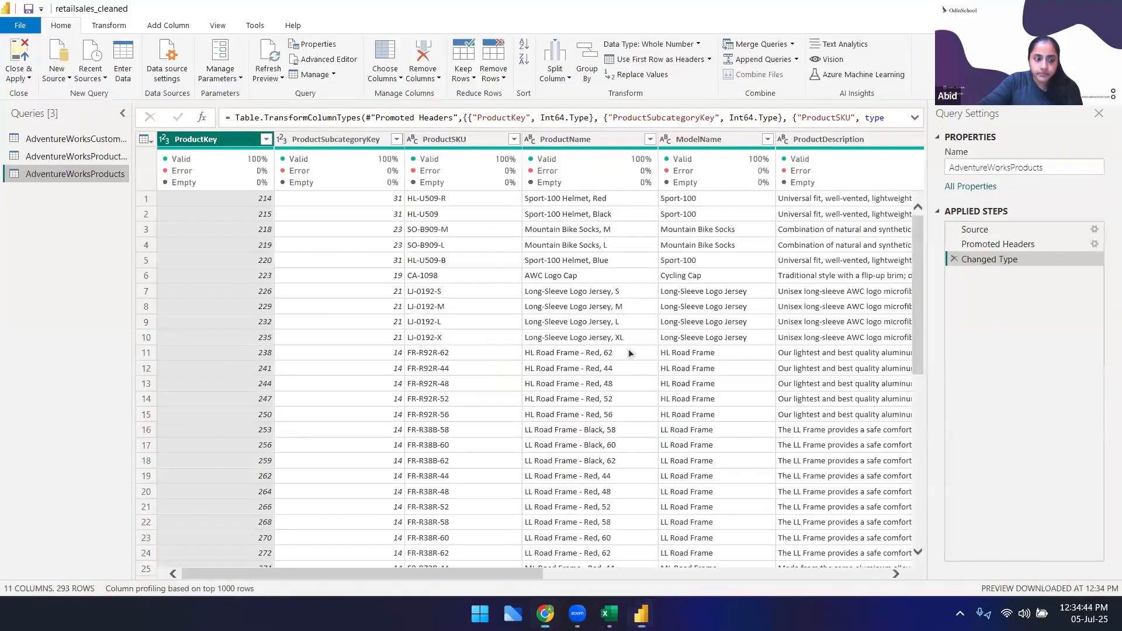
pyautogui.moveTo(641, 613)
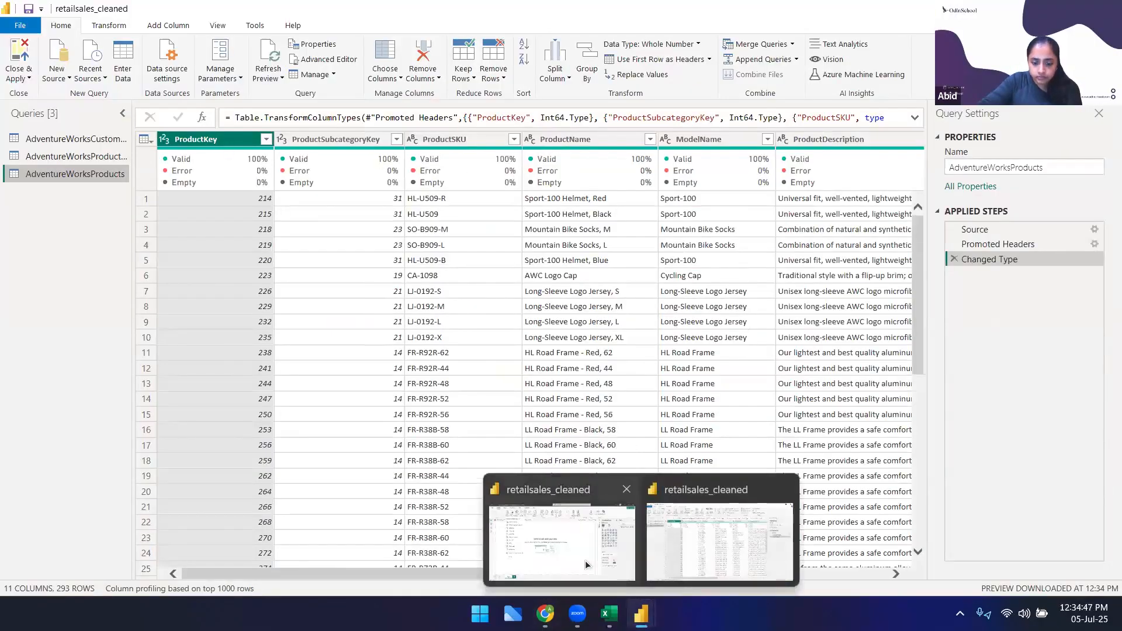
pyautogui.click(551, 525)
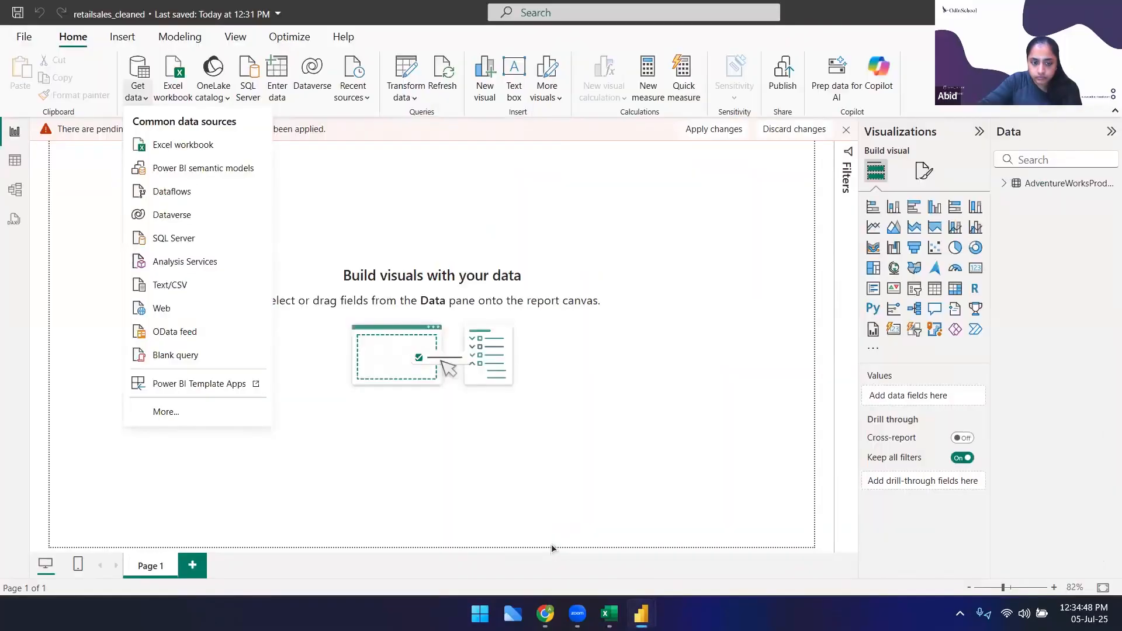
pyautogui.click(183, 288)
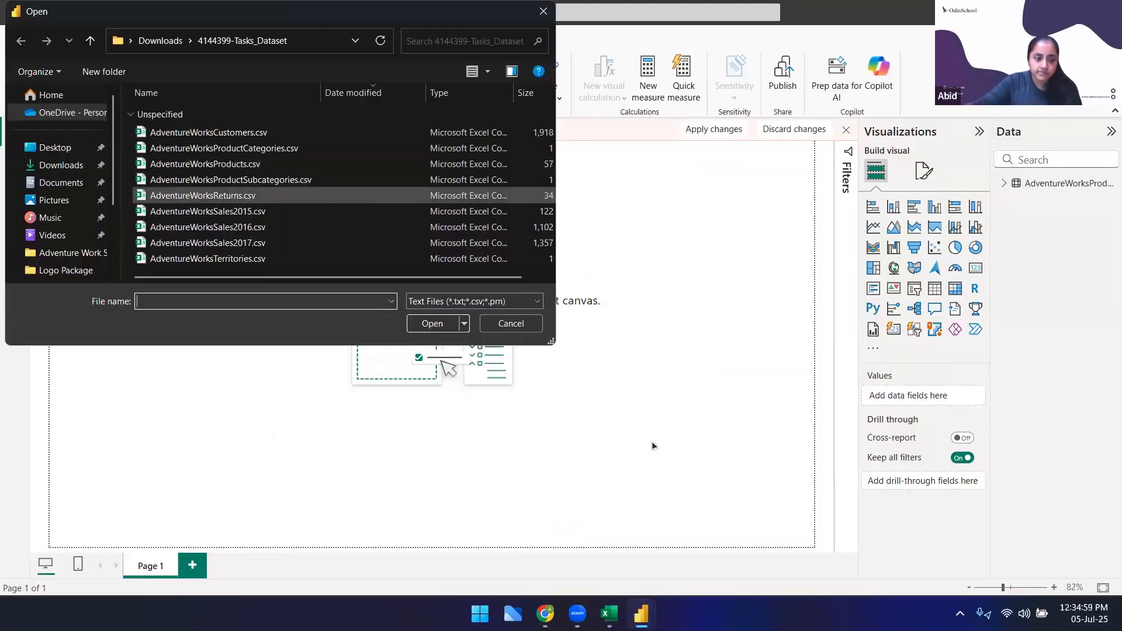
pyautogui.click(510, 323)
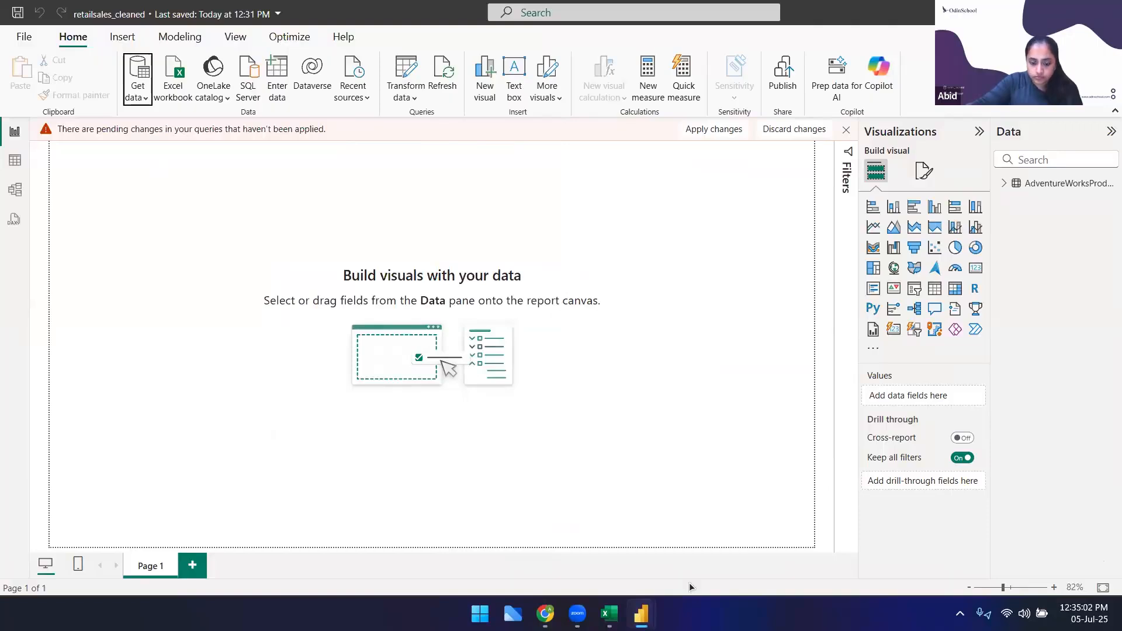
pyautogui.moveTo(641, 613)
pyautogui.click(713, 535)
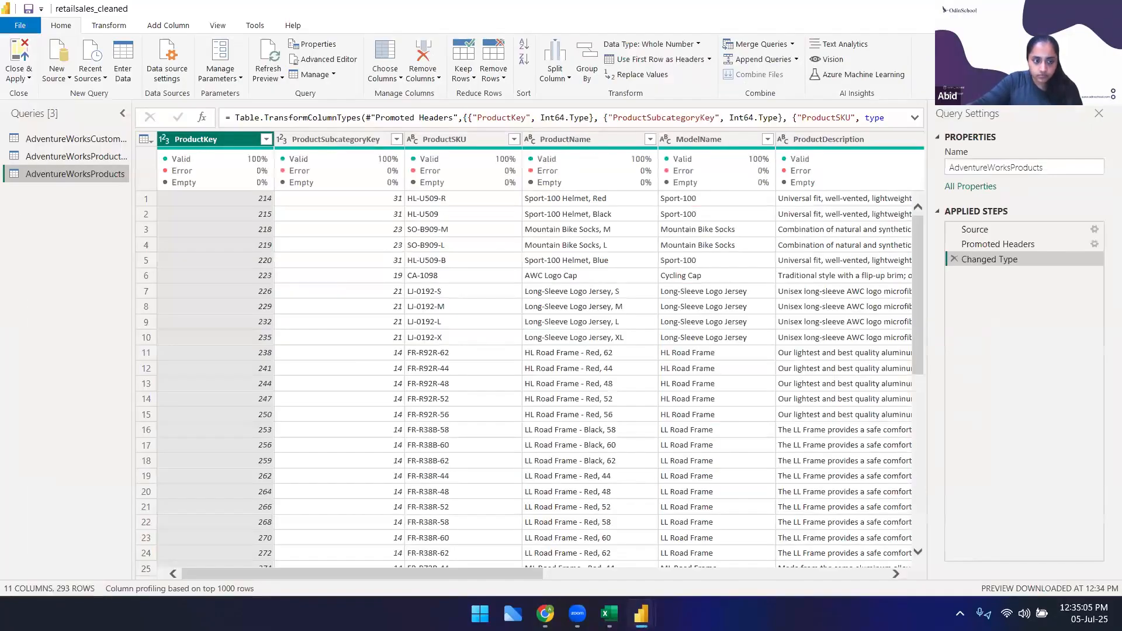
# From the report window, load AdventureWorksProductSubcategories.csv as a Text/CSV source with the default import settings
pyautogui.click(580, 569)
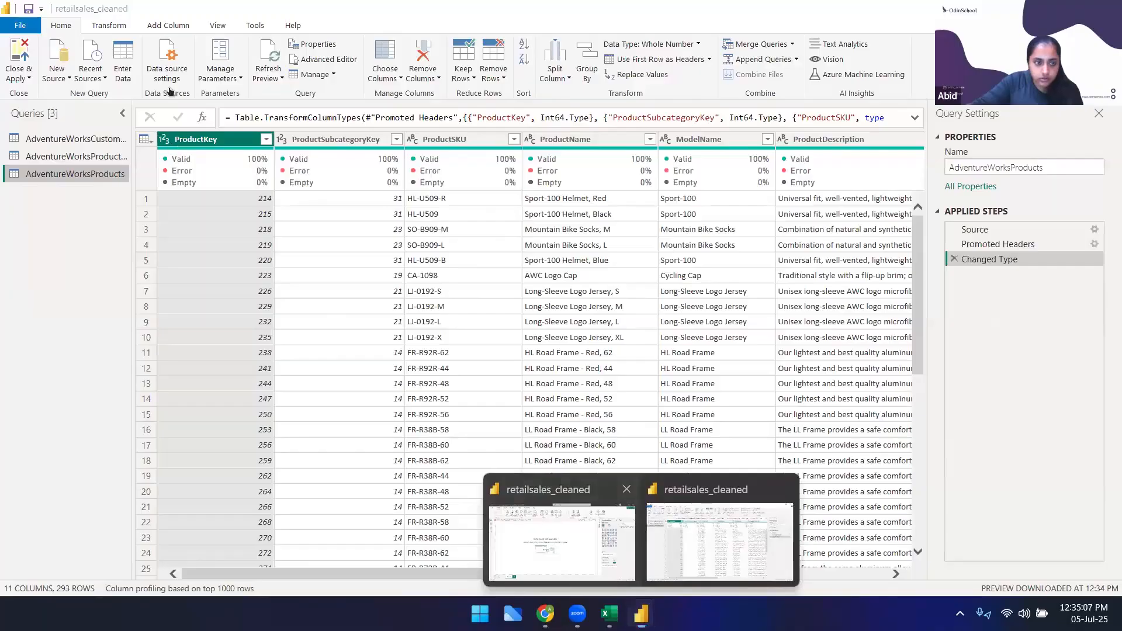
pyautogui.click(143, 91)
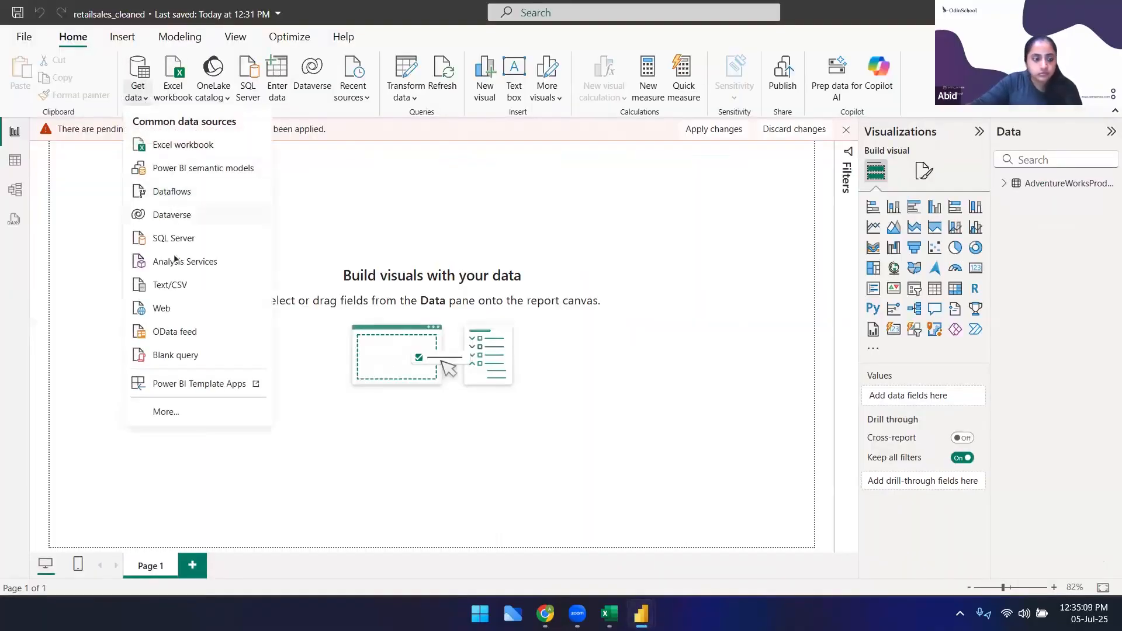
pyautogui.click(173, 284)
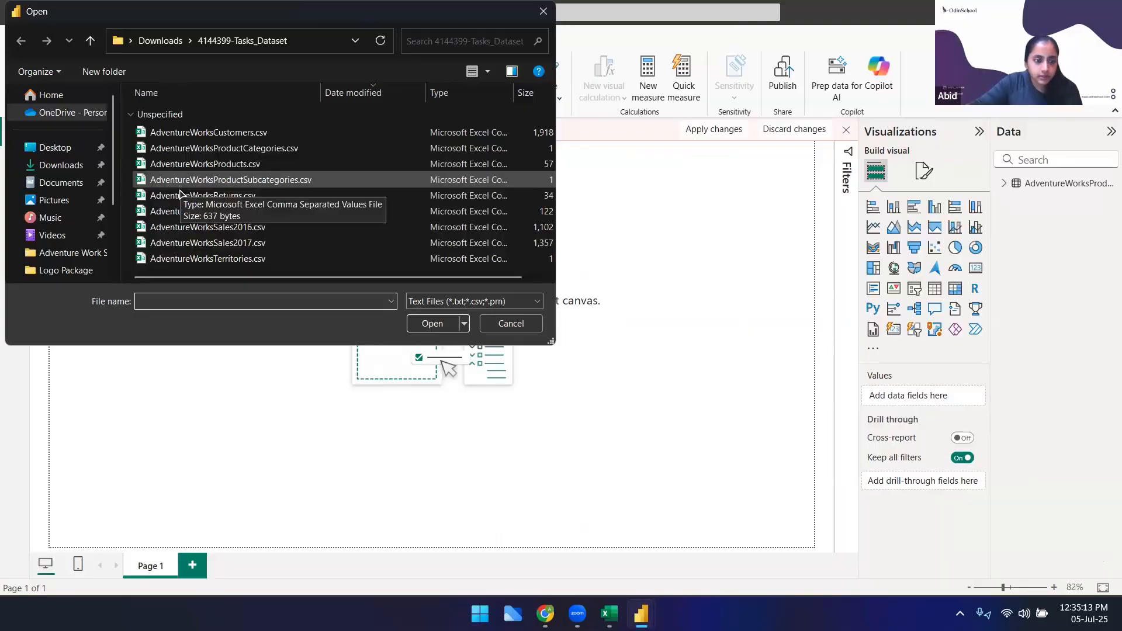
pyautogui.click(186, 179)
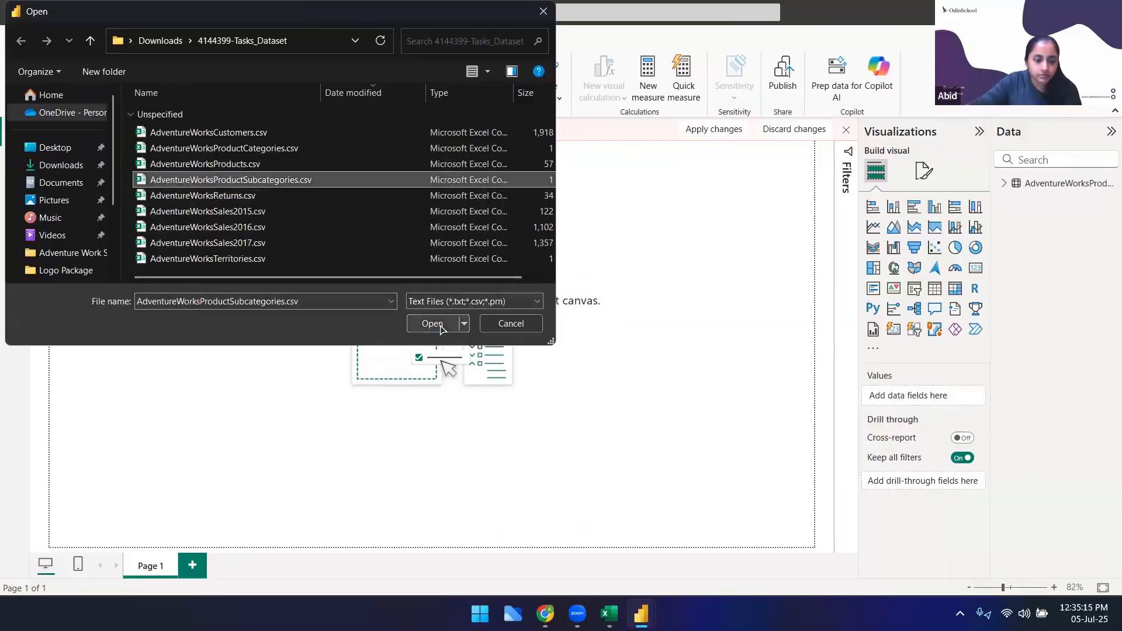
pyautogui.click(433, 323)
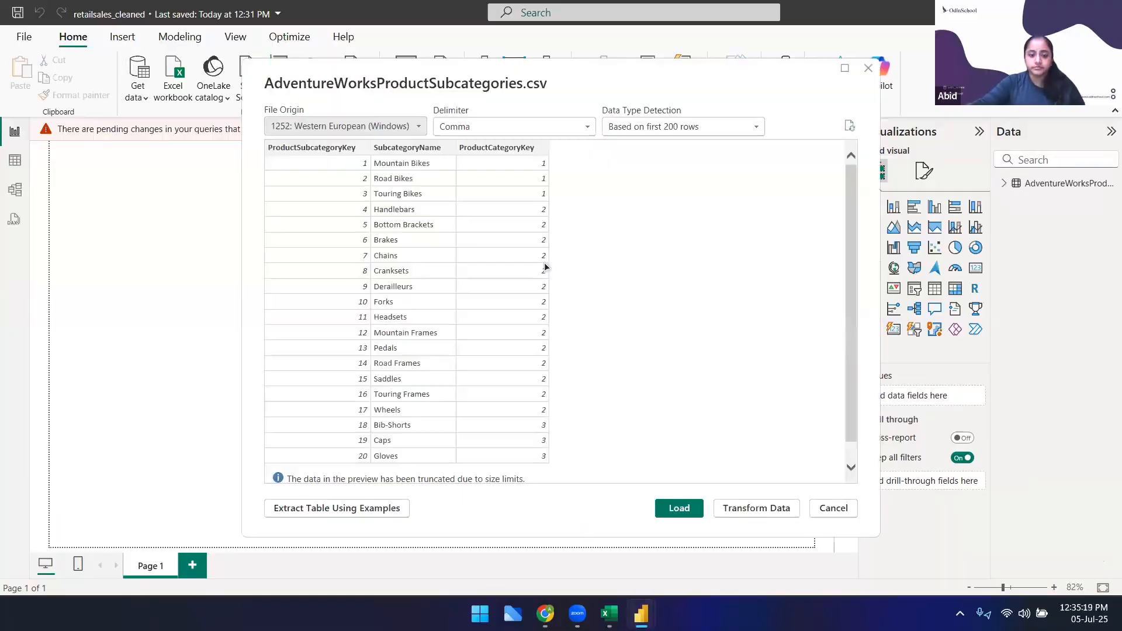
pyautogui.click(679, 508)
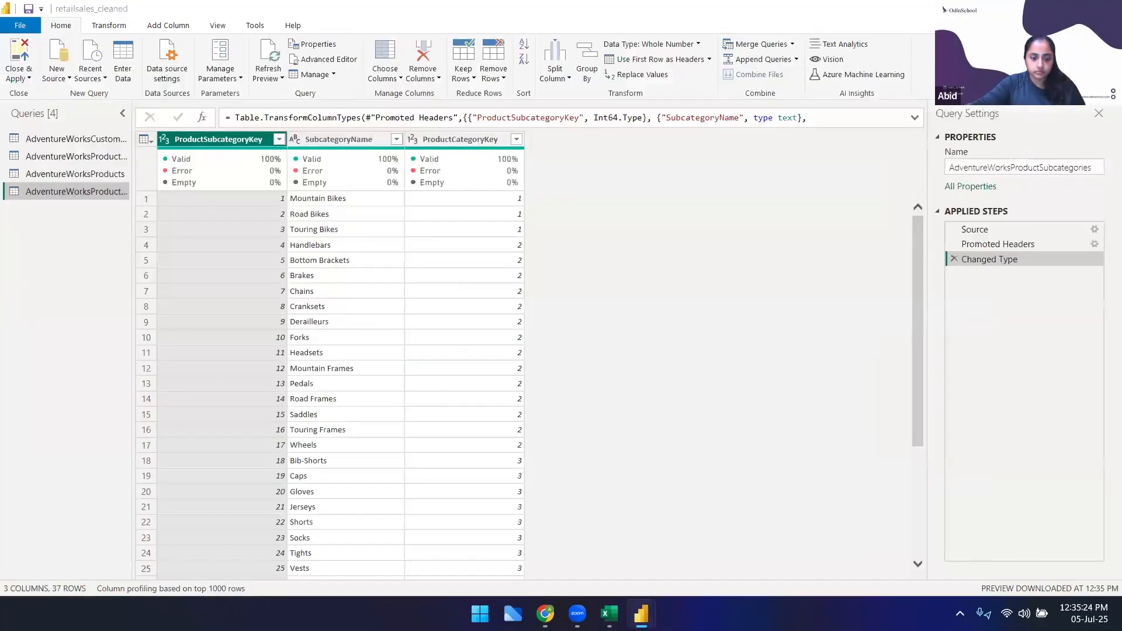
# Load AdventureWorksReturns.csv as a Text/CSV source from the report window with the default import settings, and return to the report window
pyautogui.click(640, 613)
pyautogui.click(566, 548)
pyautogui.click(136, 94)
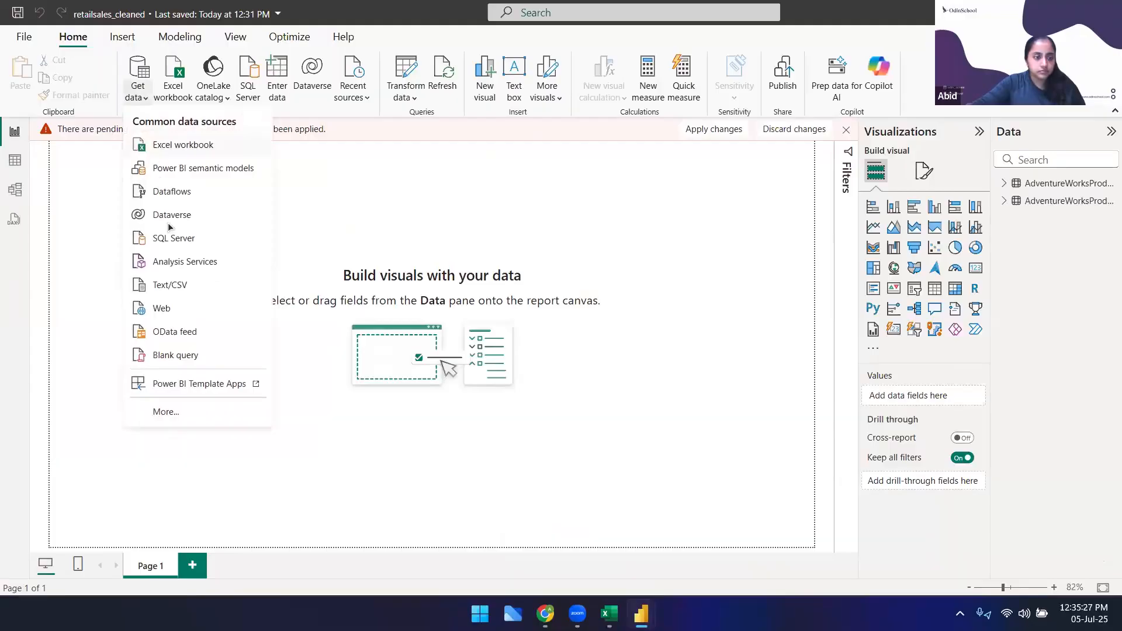
pyautogui.click(182, 291)
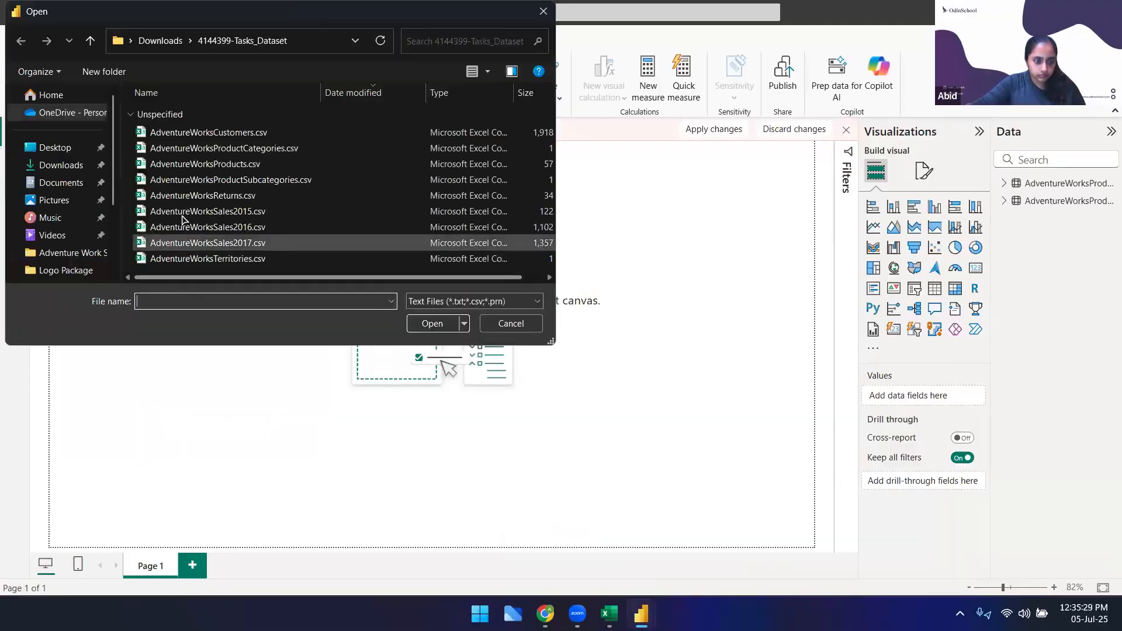
pyautogui.click(184, 201)
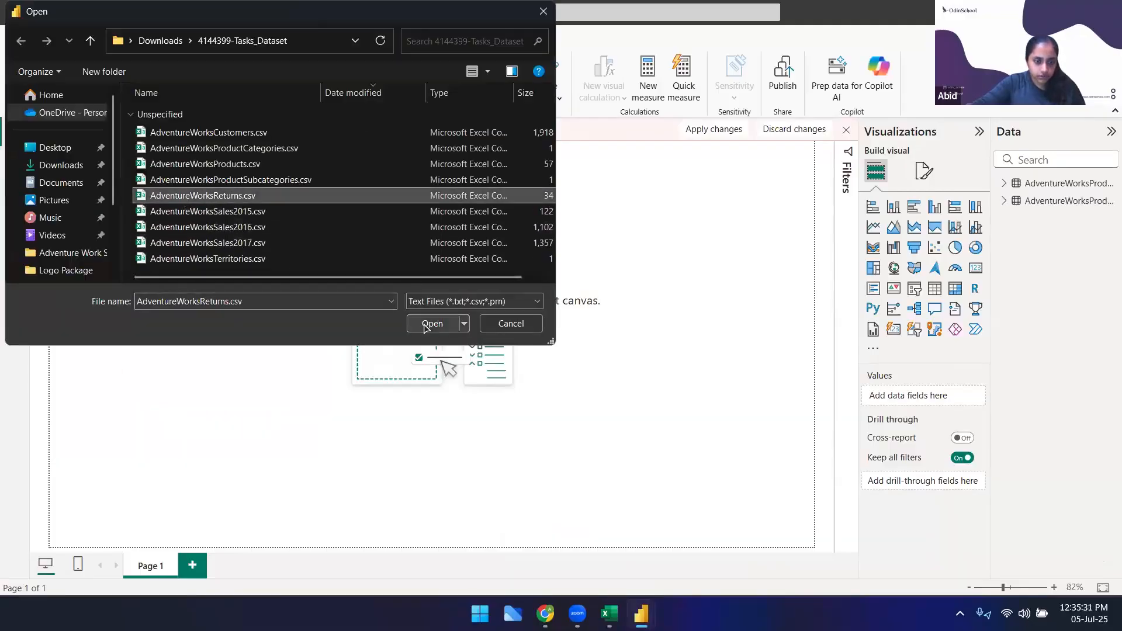
pyautogui.click(435, 324)
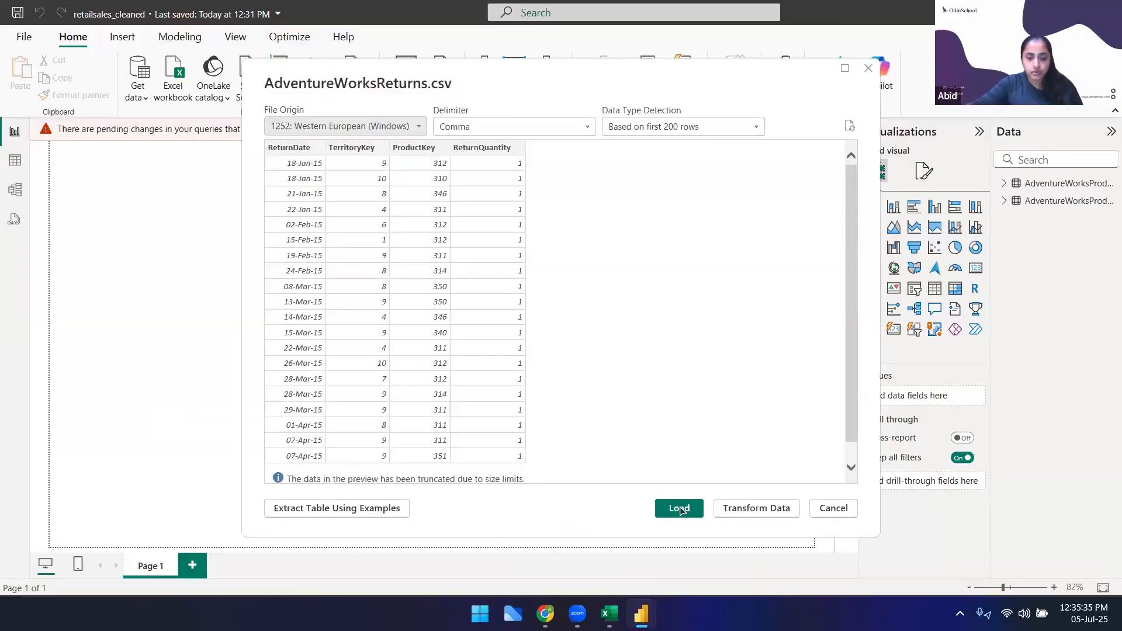
pyautogui.click(681, 507)
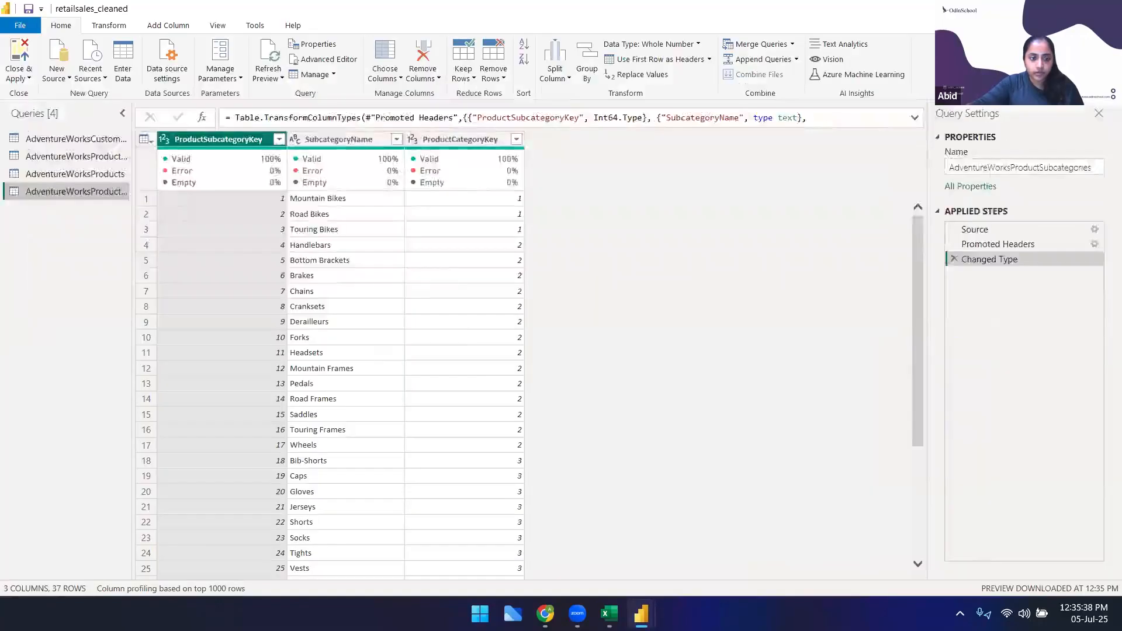
pyautogui.moveTo(641, 614)
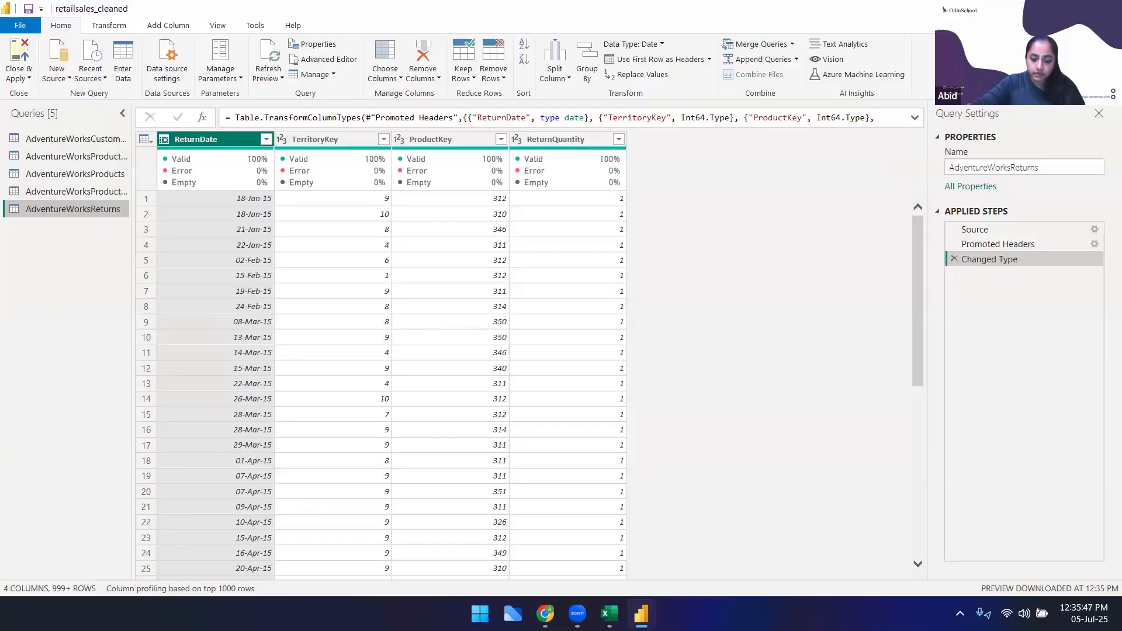
pyautogui.click(573, 545)
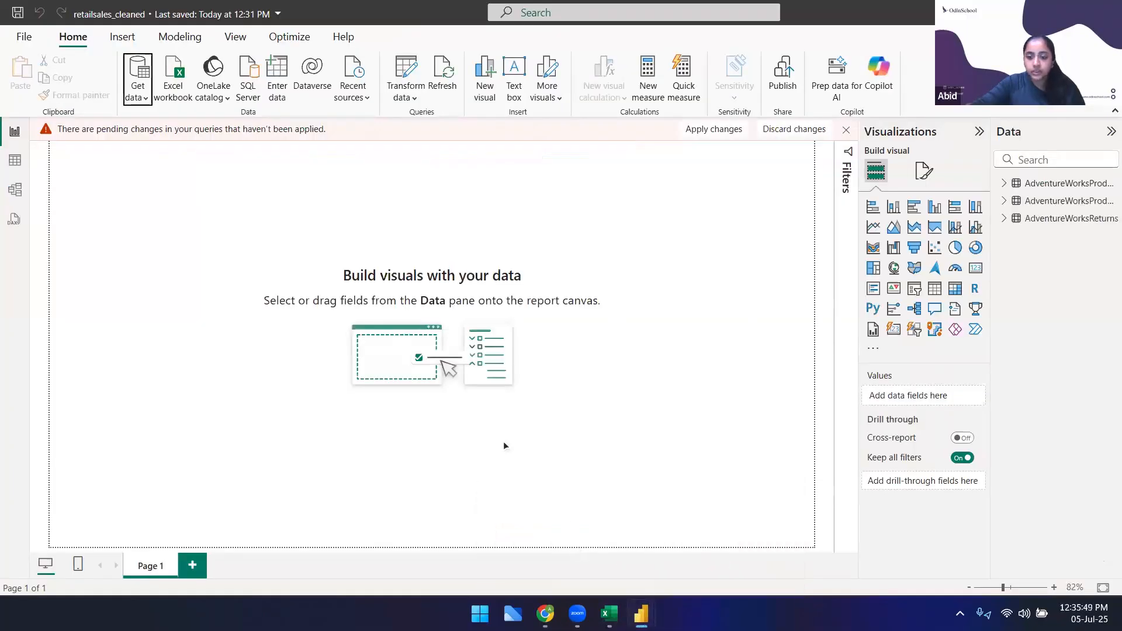
pyautogui.click(135, 93)
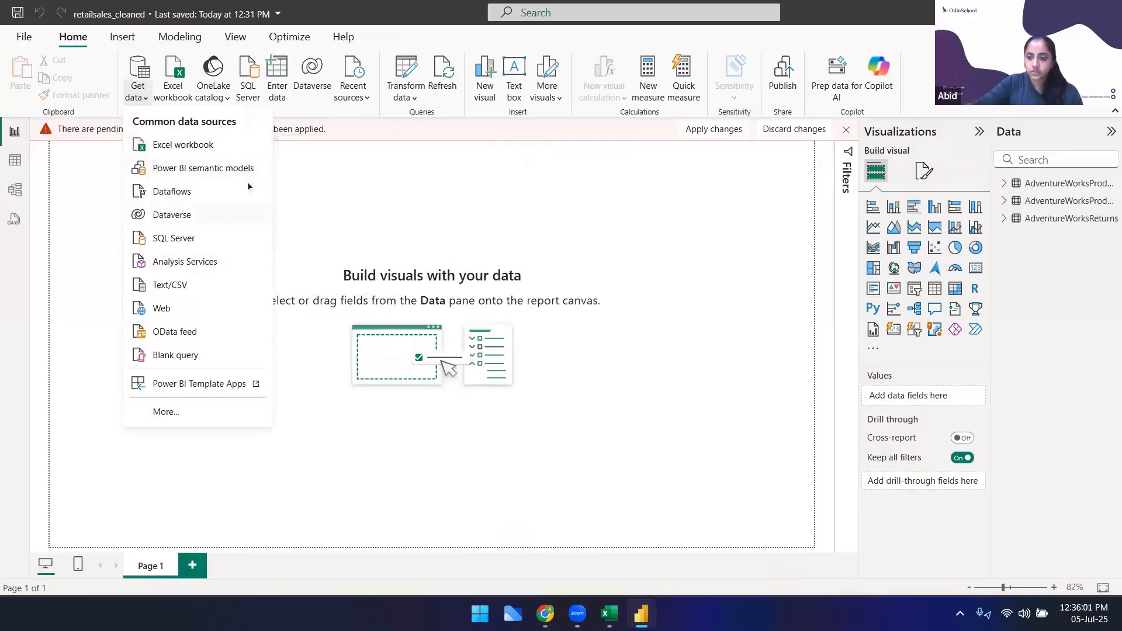
pyautogui.click(198, 148)
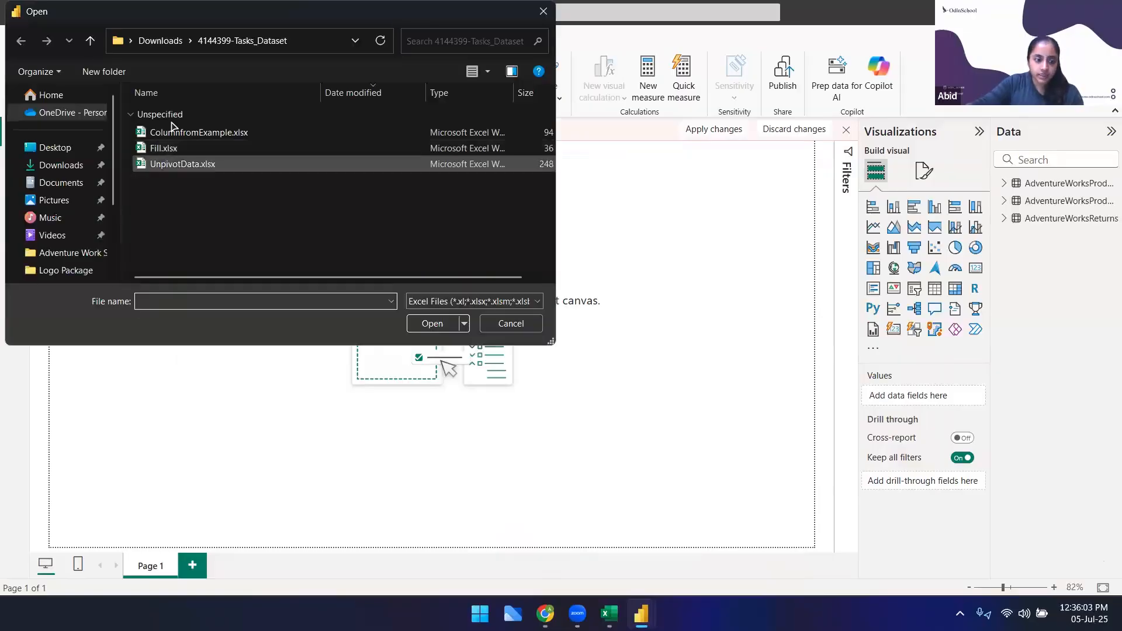
pyautogui.click(175, 134)
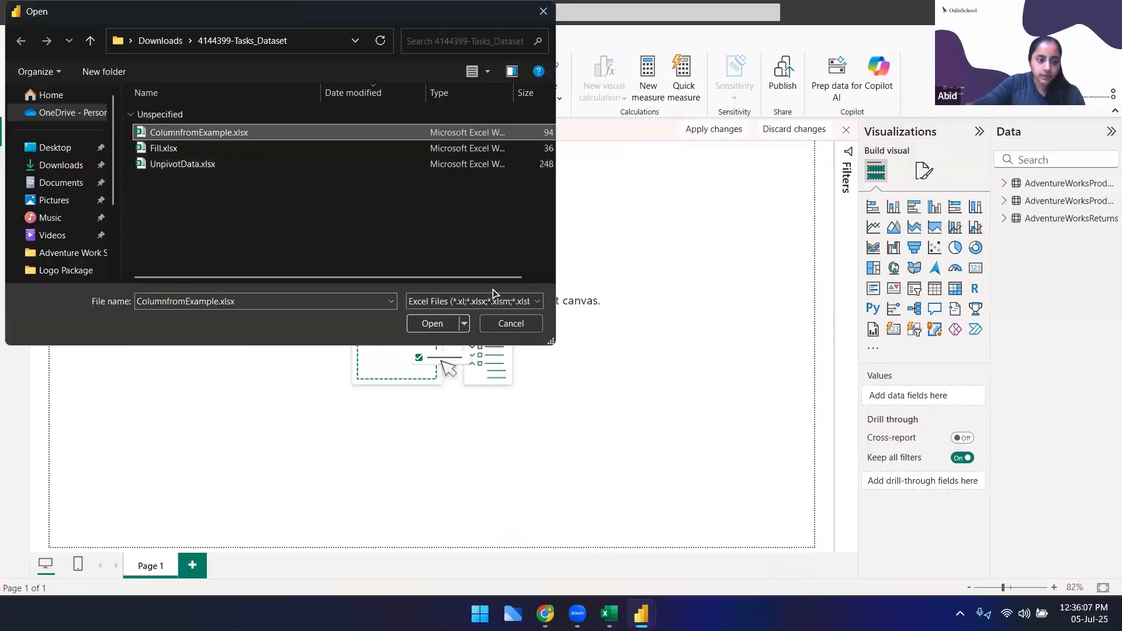
pyautogui.click(430, 323)
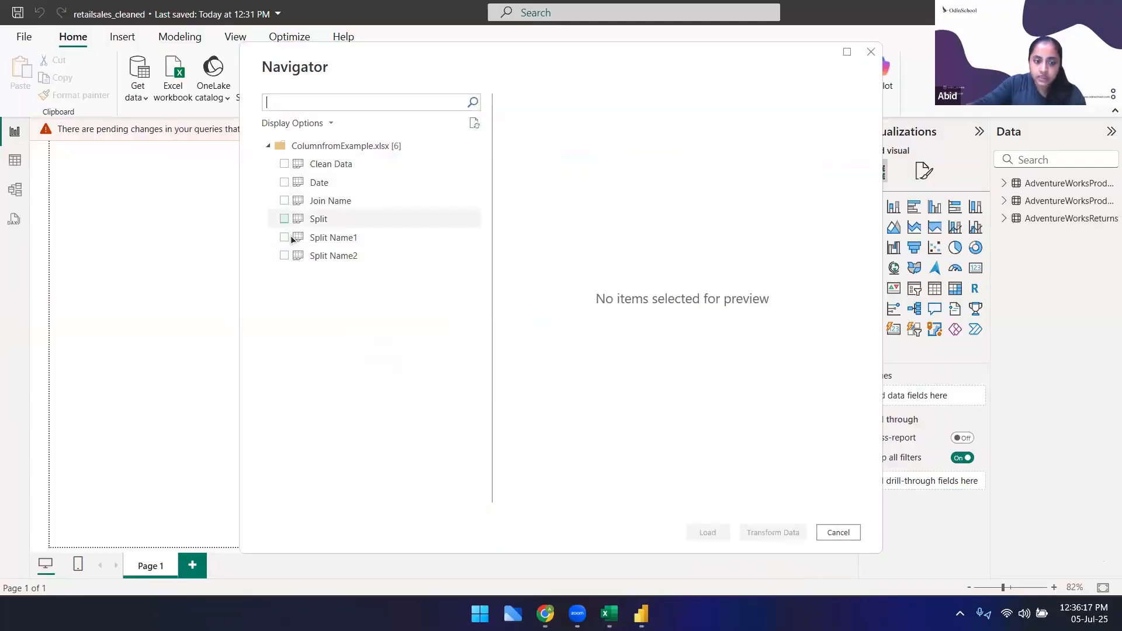
pyautogui.click(838, 532)
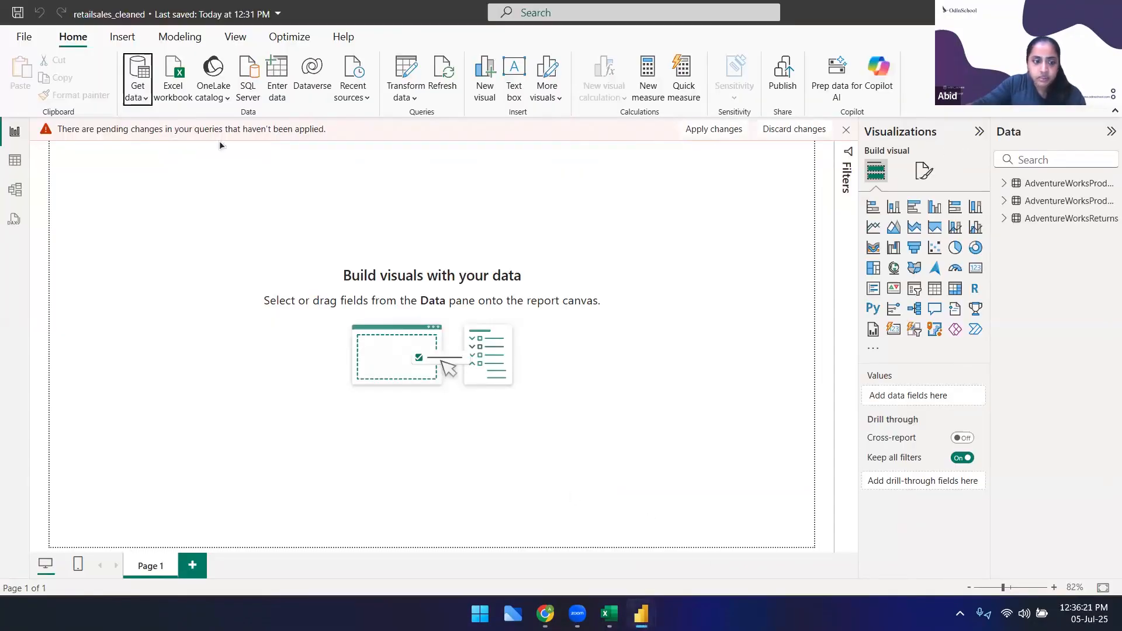
# Load AdventureWorksSales2015.csv from the 4144399-Tasks_Dataset folder as a Text/CSV source with the default import settings
pyautogui.click(148, 94)
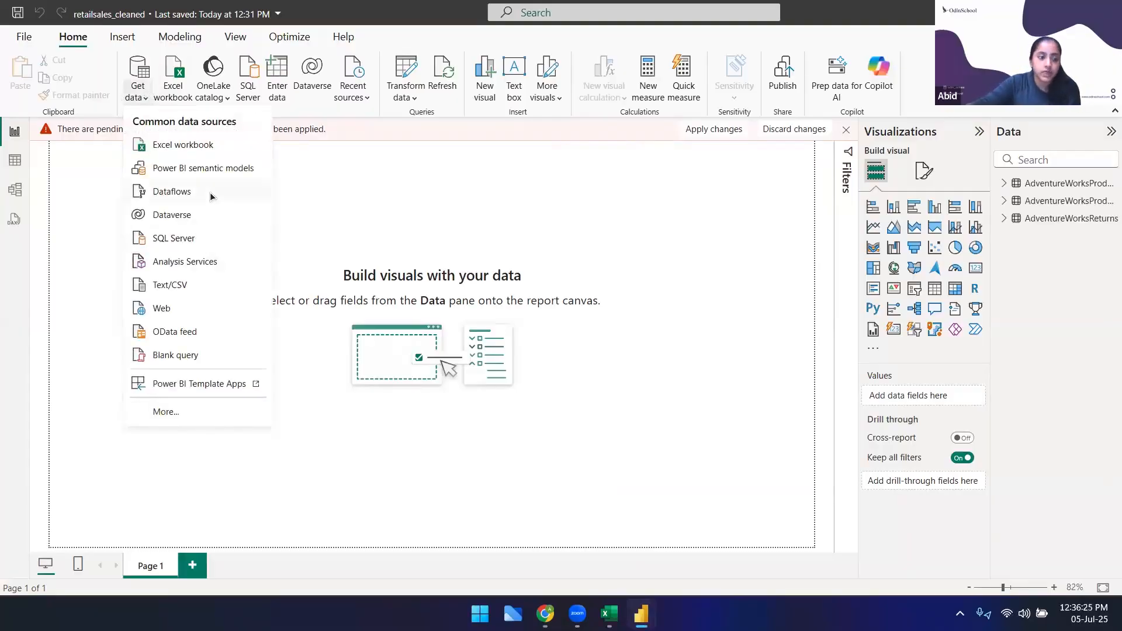
pyautogui.click(188, 284)
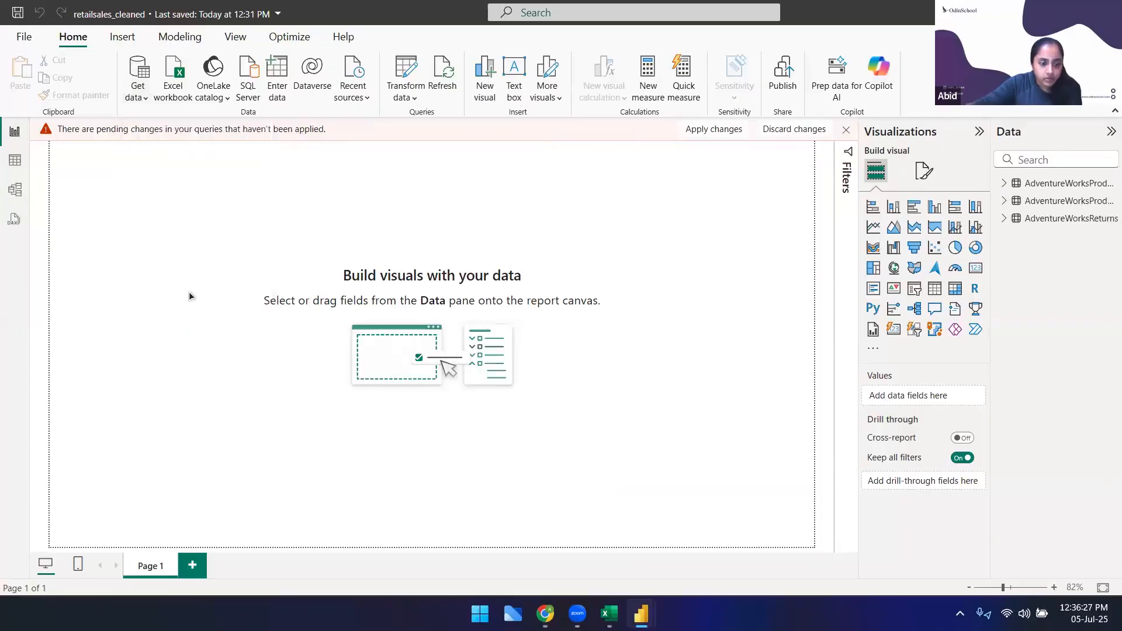
pyautogui.click(209, 211)
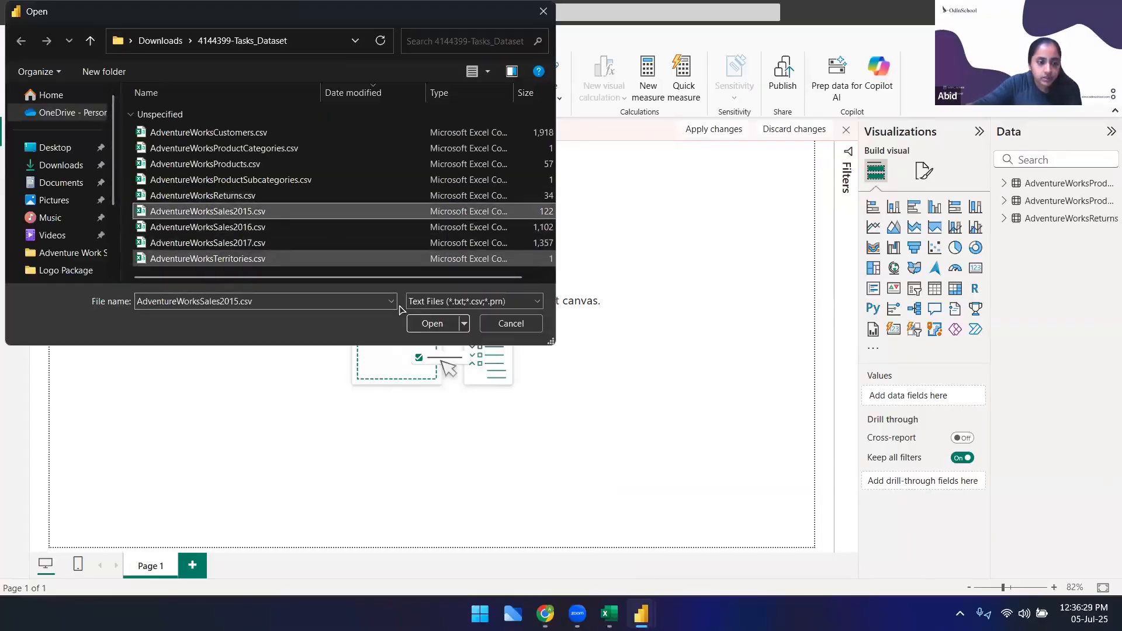
pyautogui.click(433, 323)
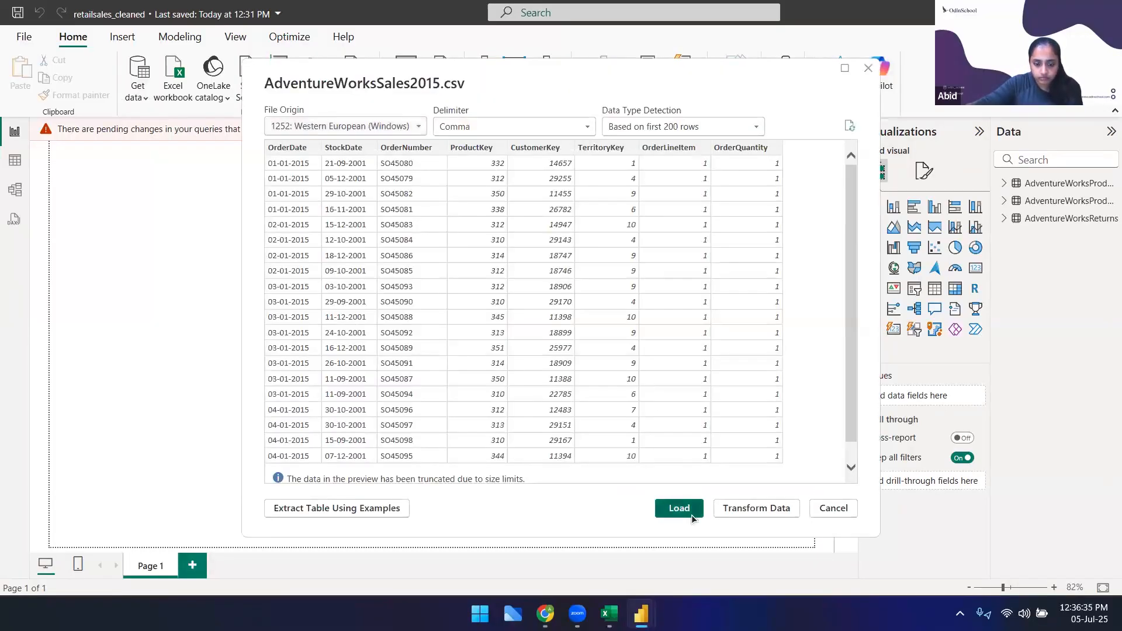
pyautogui.click(687, 506)
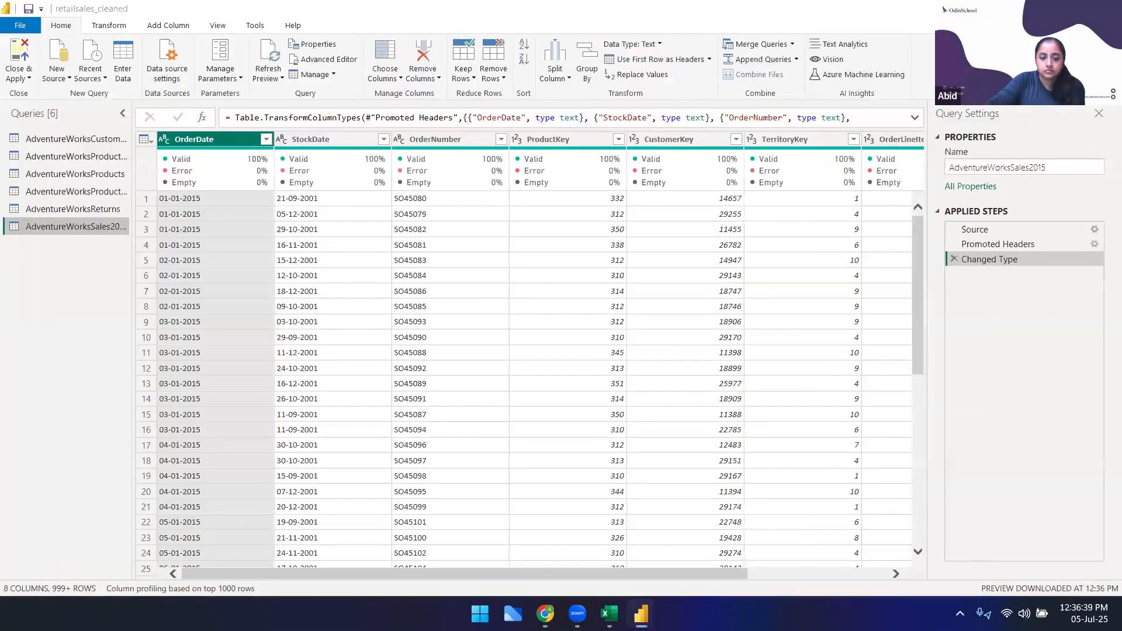
# Return to the report window and load AdventureWorksSales2016.csv as a Text/CSV source with the default import settings
pyautogui.moveTo(641, 614)
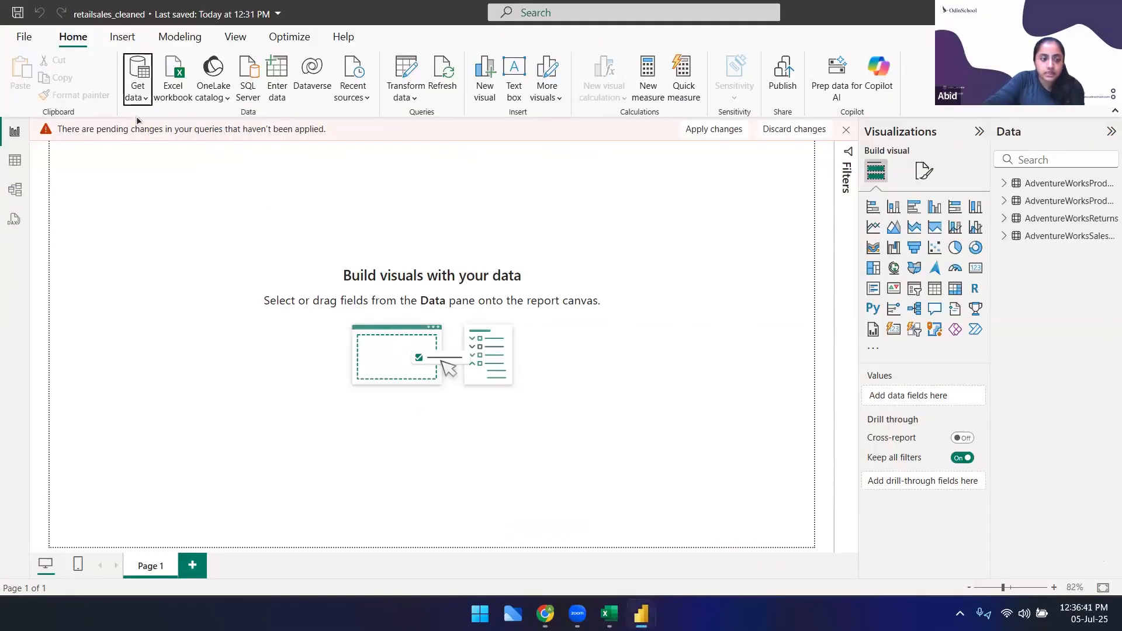
pyautogui.click(137, 93)
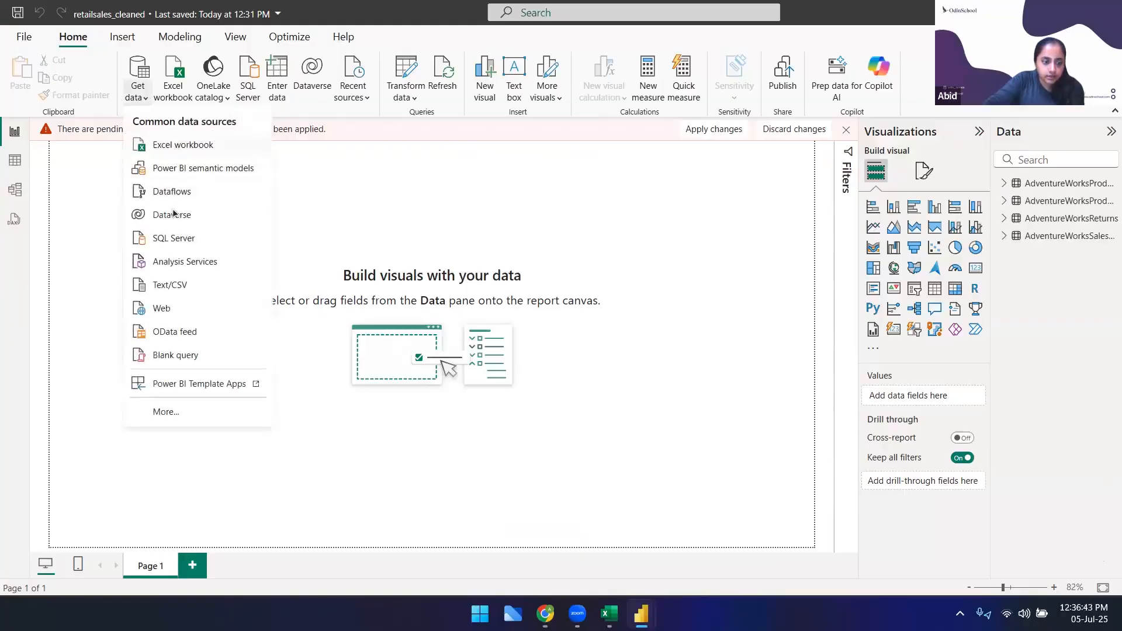
pyautogui.click(175, 286)
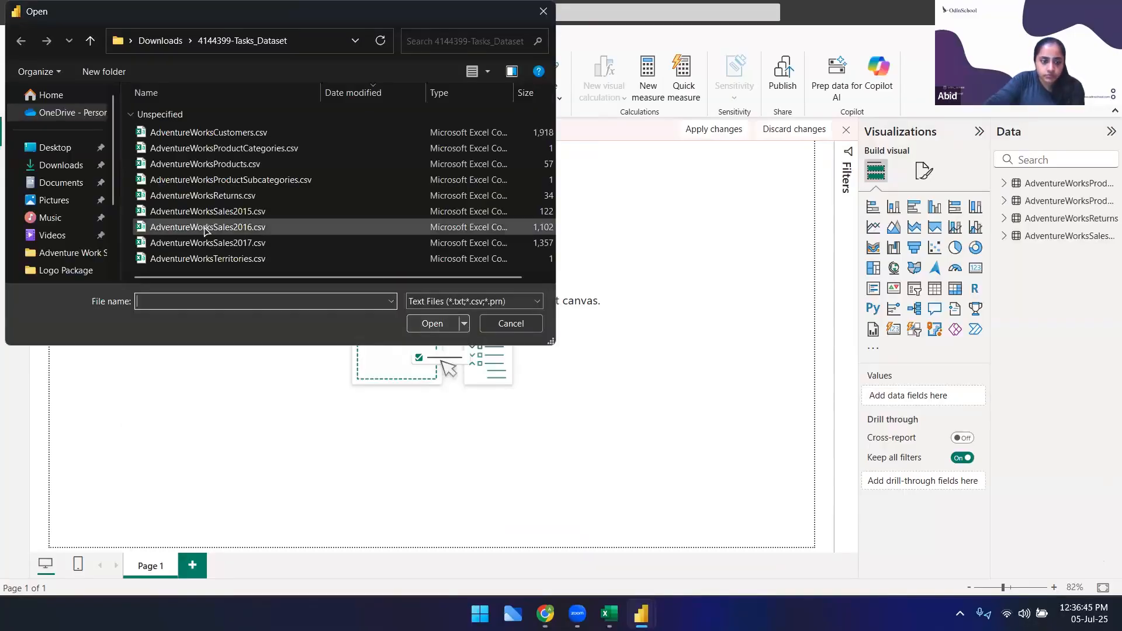
pyautogui.click(204, 228)
pyautogui.click(432, 325)
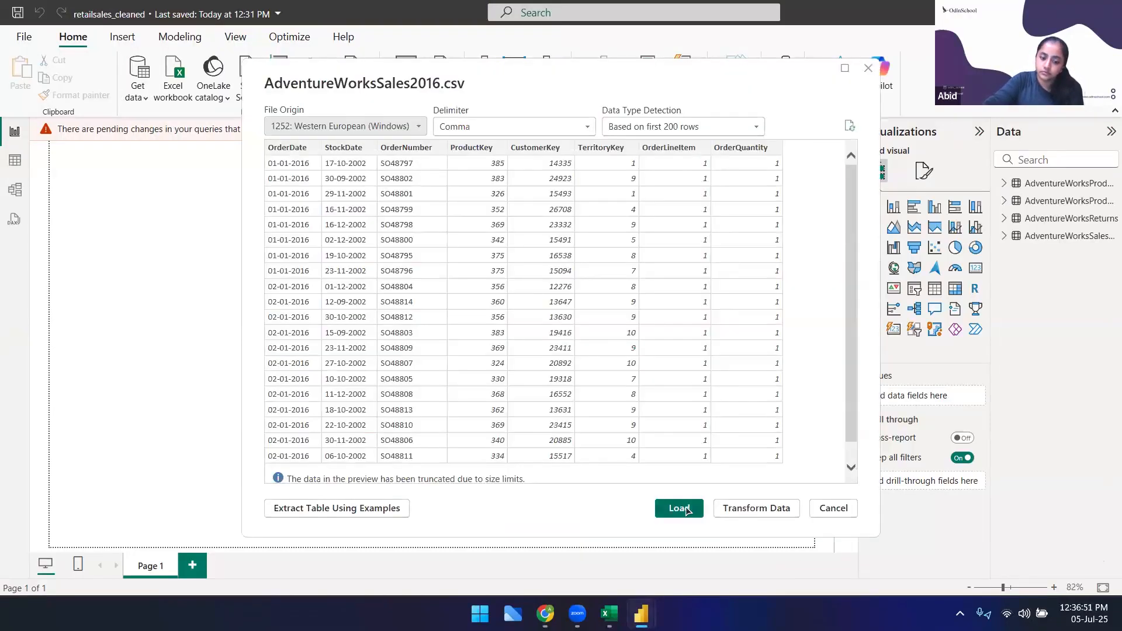
pyautogui.click(679, 507)
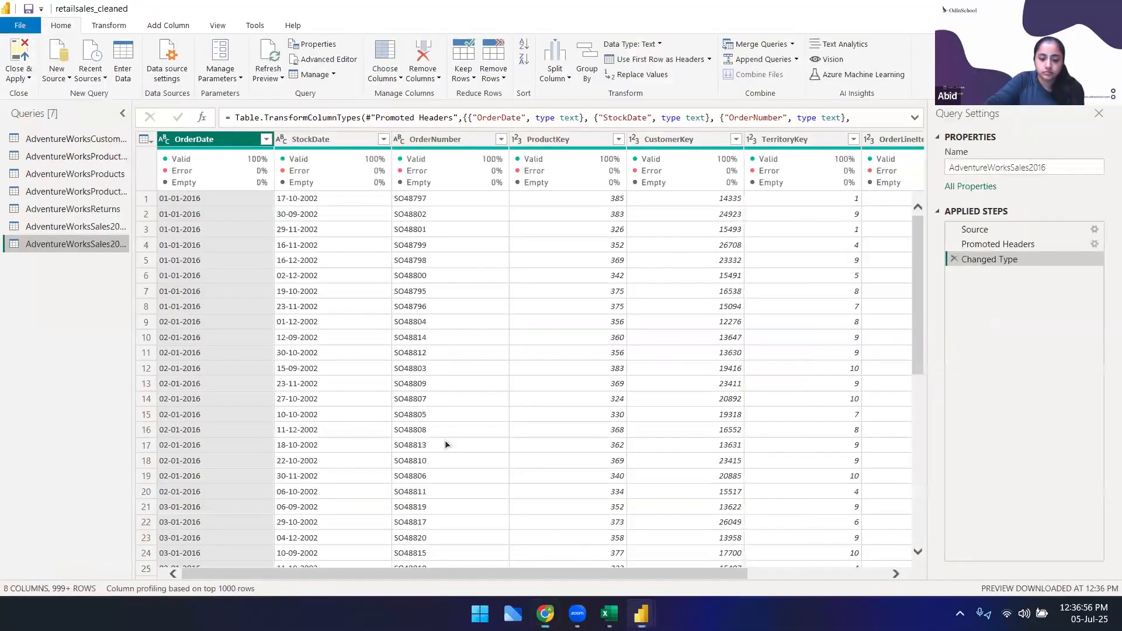
# Switch to the report window and load AdventureWorksSales2017.csv as a Text/CSV source, keeping the default import settings
pyautogui.click(640, 614)
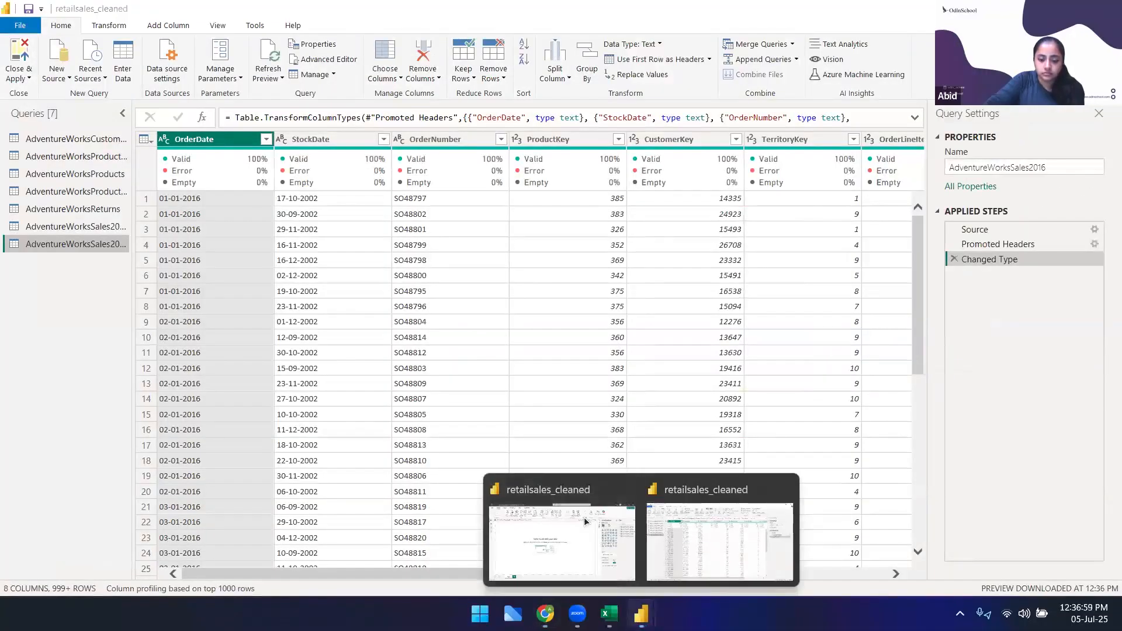
pyautogui.click(584, 520)
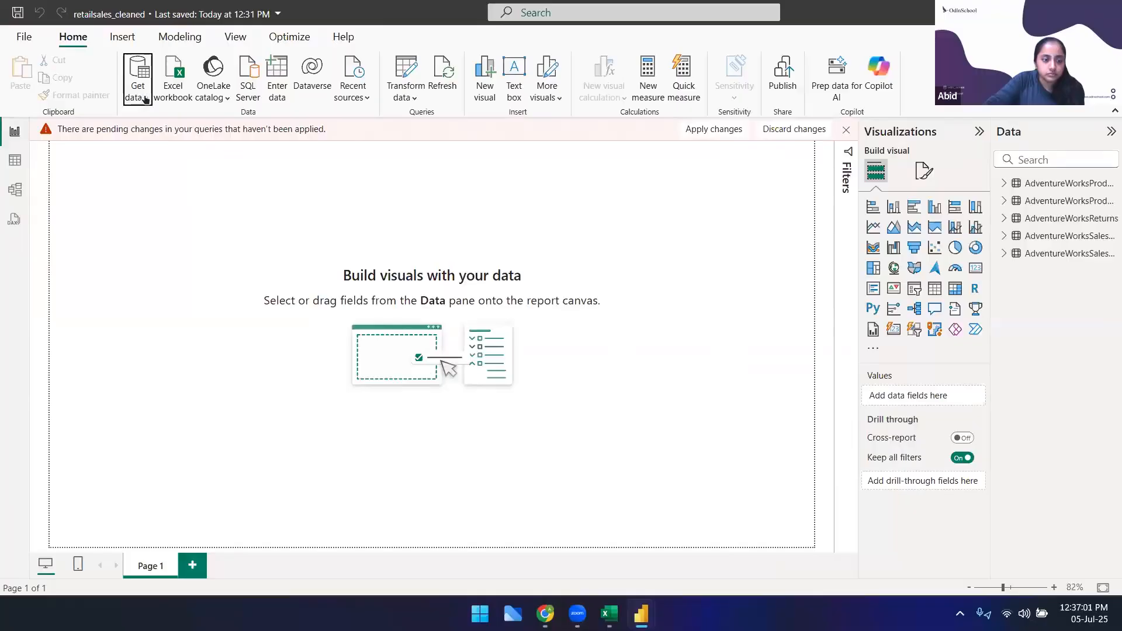
pyautogui.click(145, 99)
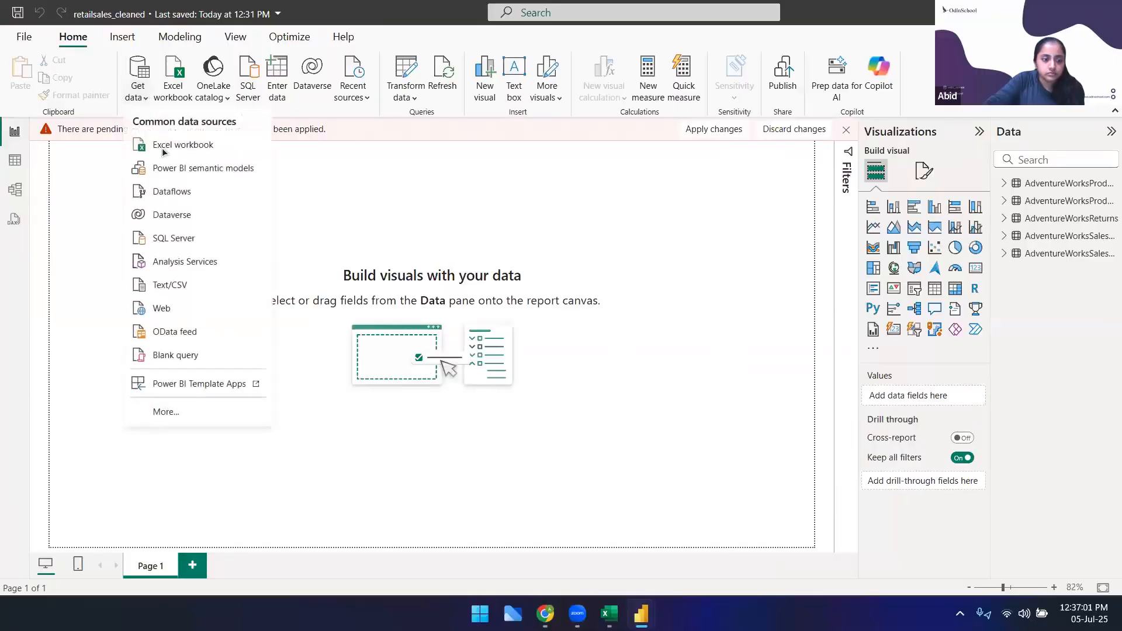
pyautogui.click(182, 286)
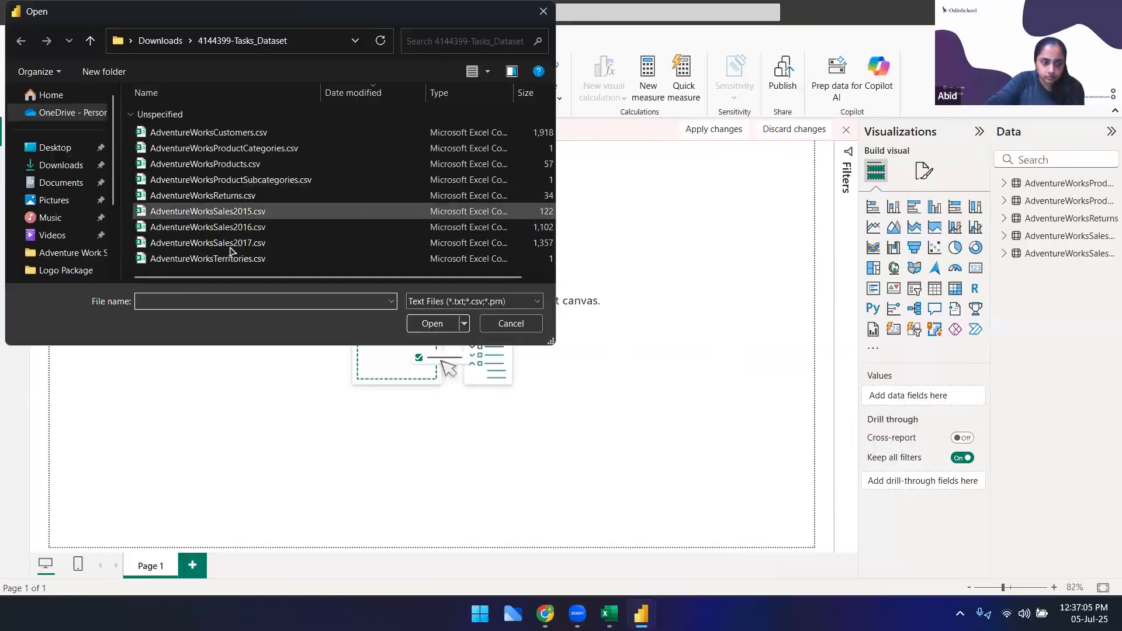
pyautogui.click(230, 248)
pyautogui.click(433, 323)
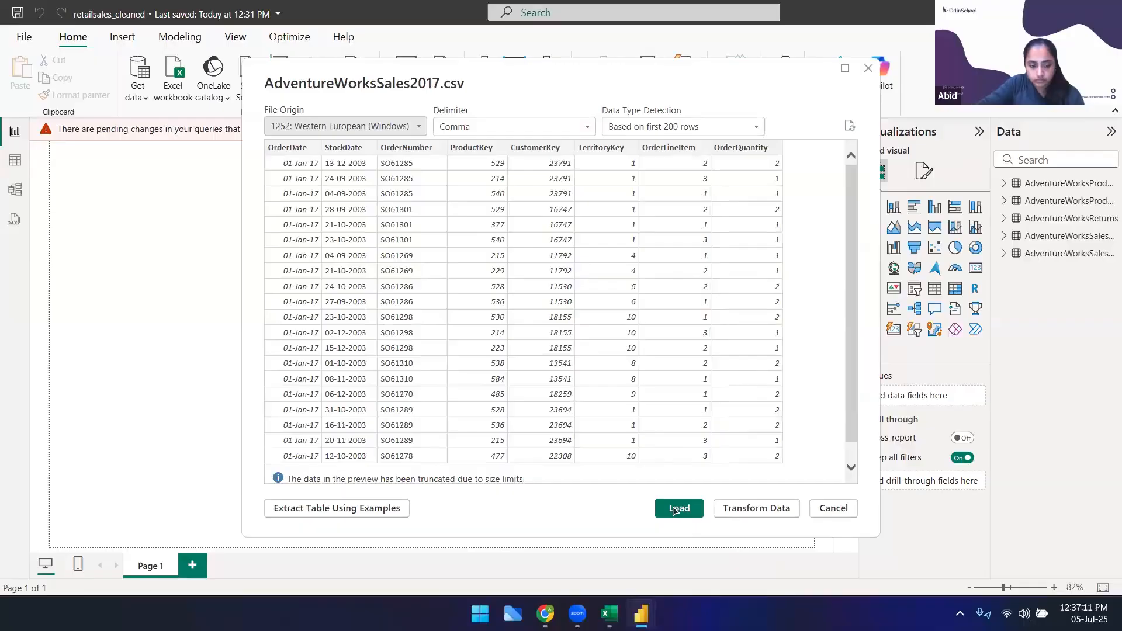
pyautogui.click(675, 509)
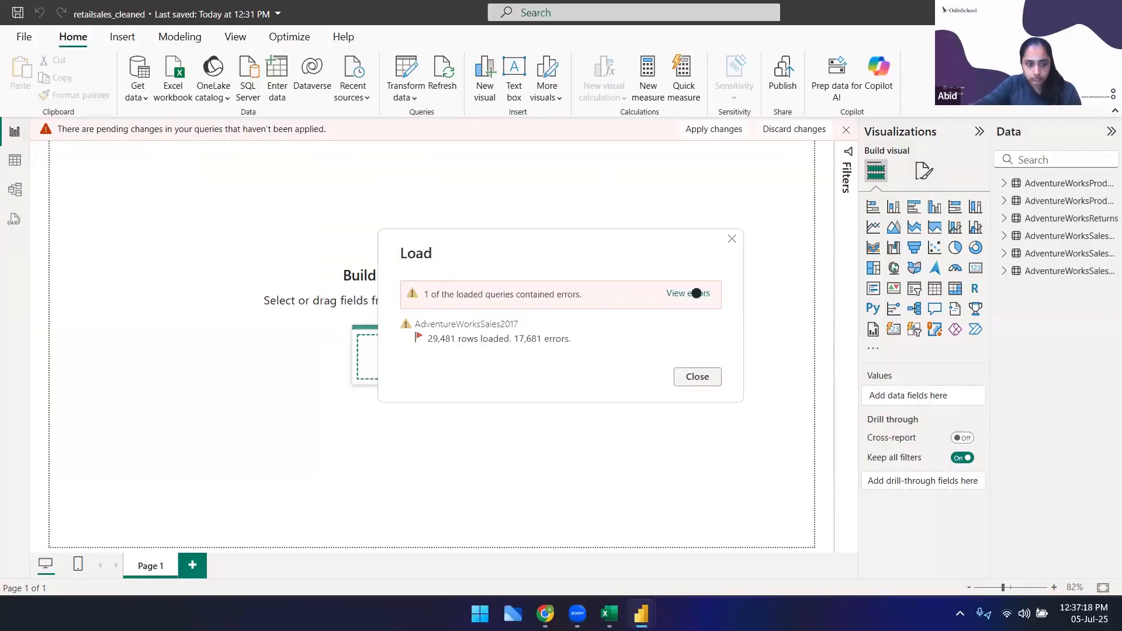
# Open the load errors of the AdventureWorksSales2017 query in Power Query Editor
pyautogui.click(688, 293)
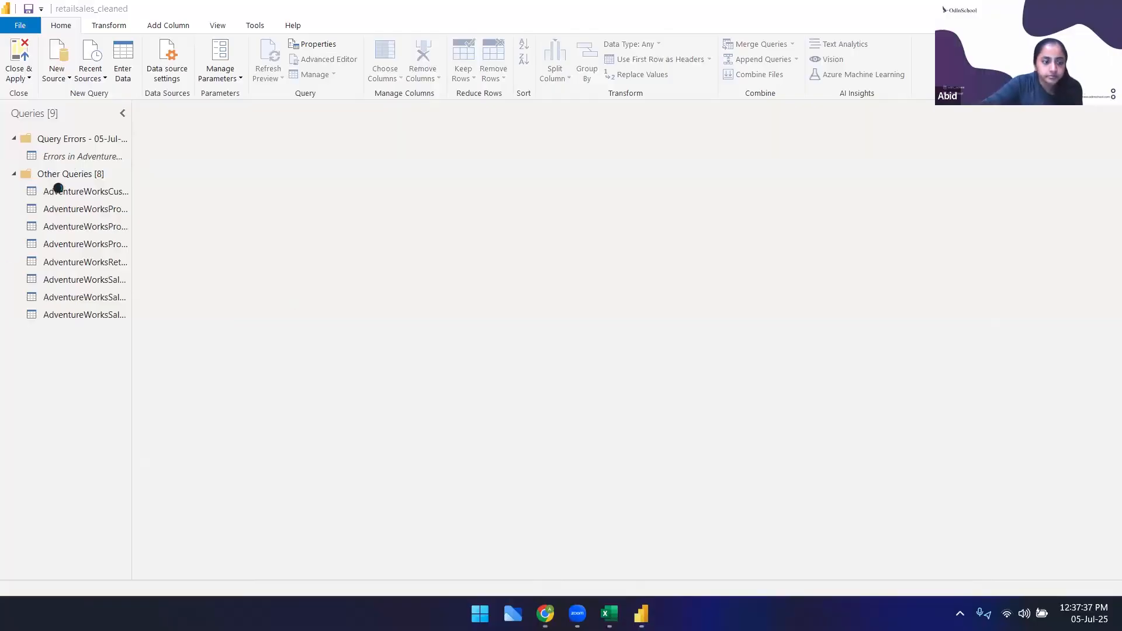
pyautogui.click(110, 26)
pyautogui.click(62, 26)
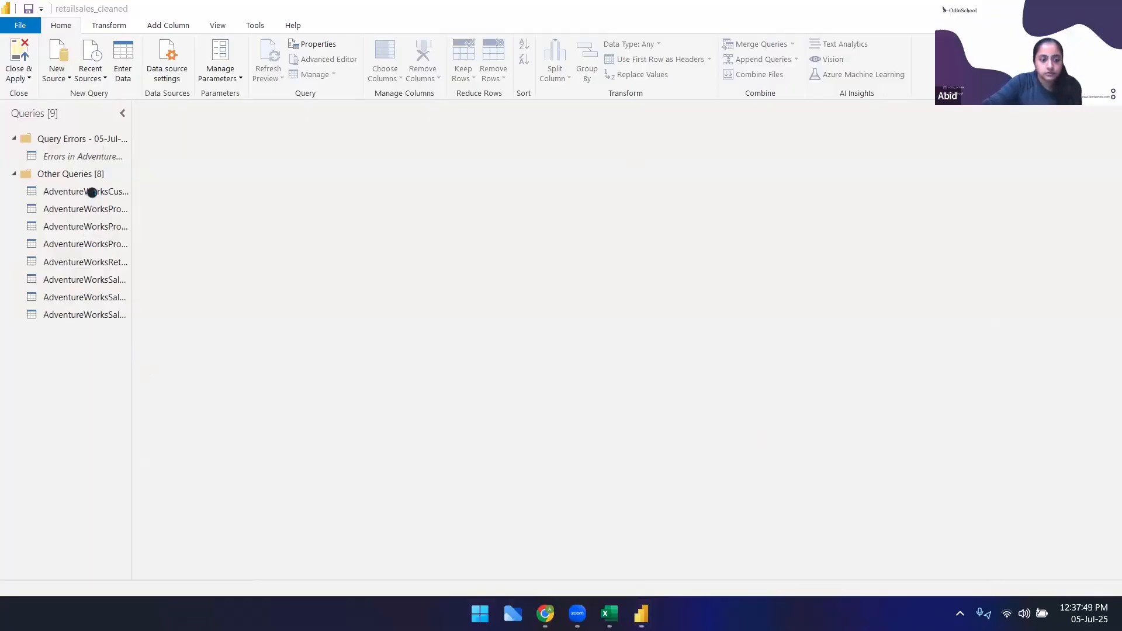
# Switch from Power Query Editor to the report window and apply the pending query changes
pyautogui.moveTo(641, 613)
pyautogui.click(699, 553)
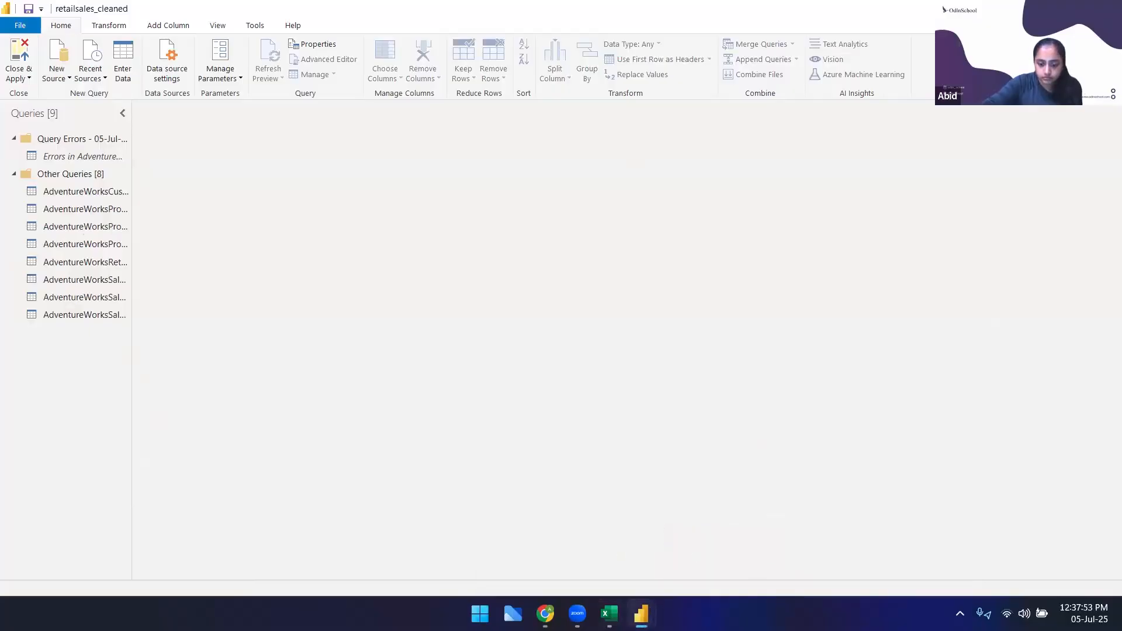
pyautogui.click(565, 532)
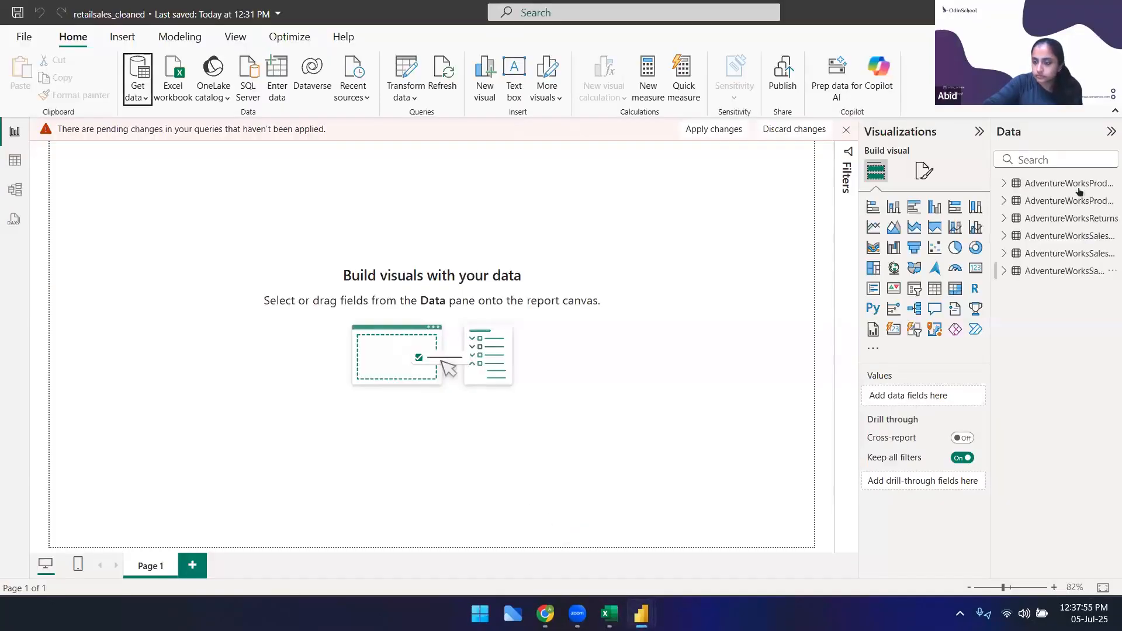
pyautogui.click(715, 131)
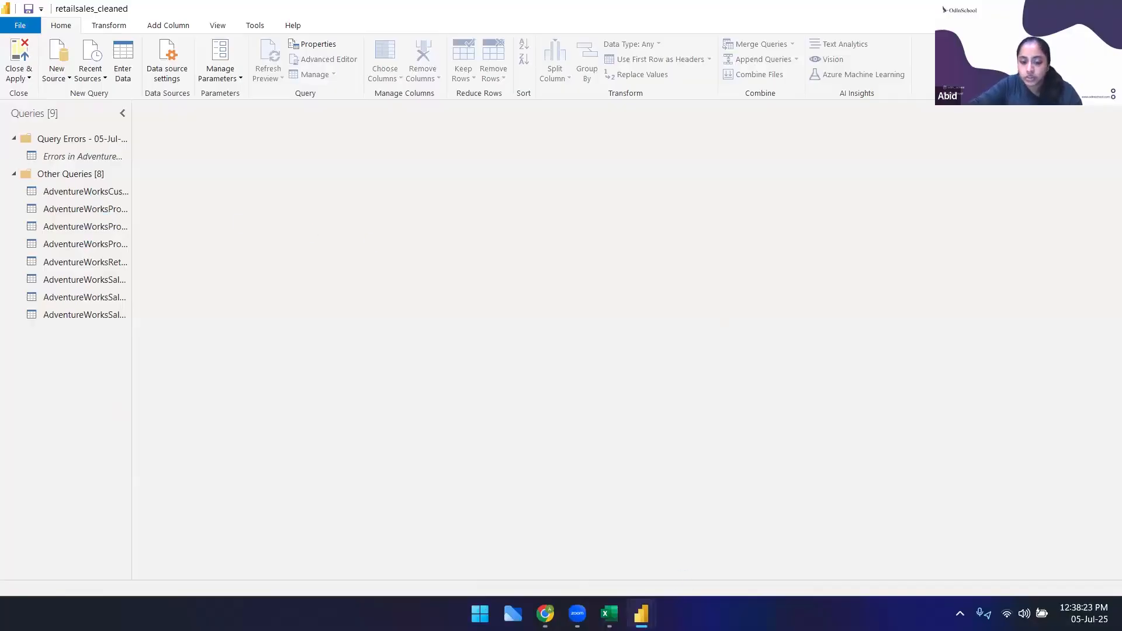
# Switch to the OdinSchool course page in Chrome and open the Task & Assignment Datasets lesson
pyautogui.click(542, 614)
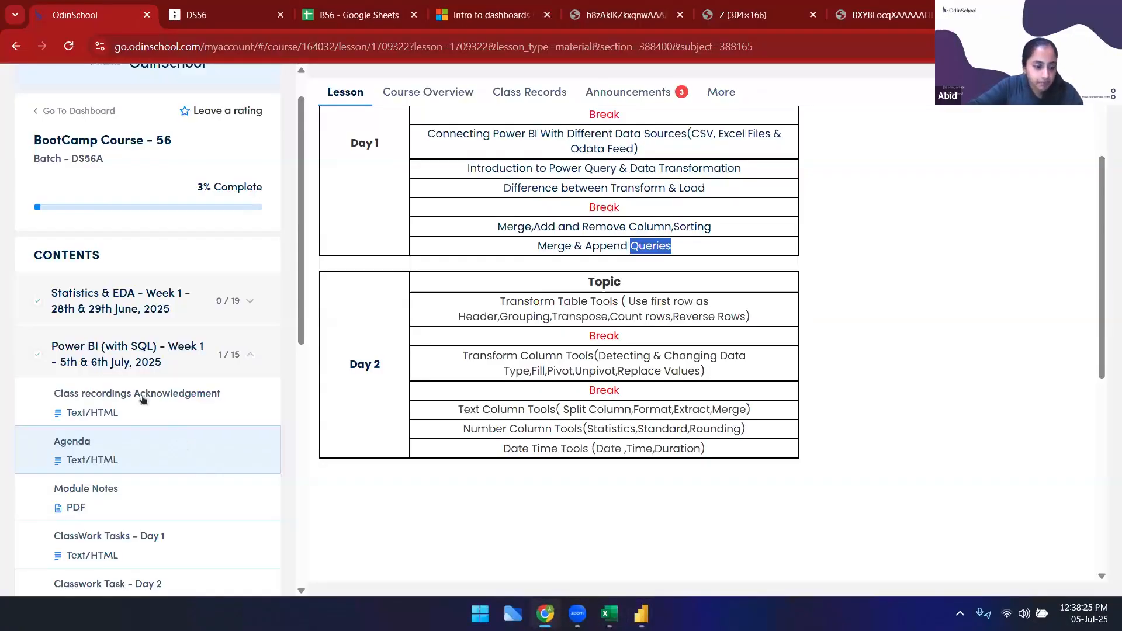
pyautogui.scroll(-5, 141, 400)
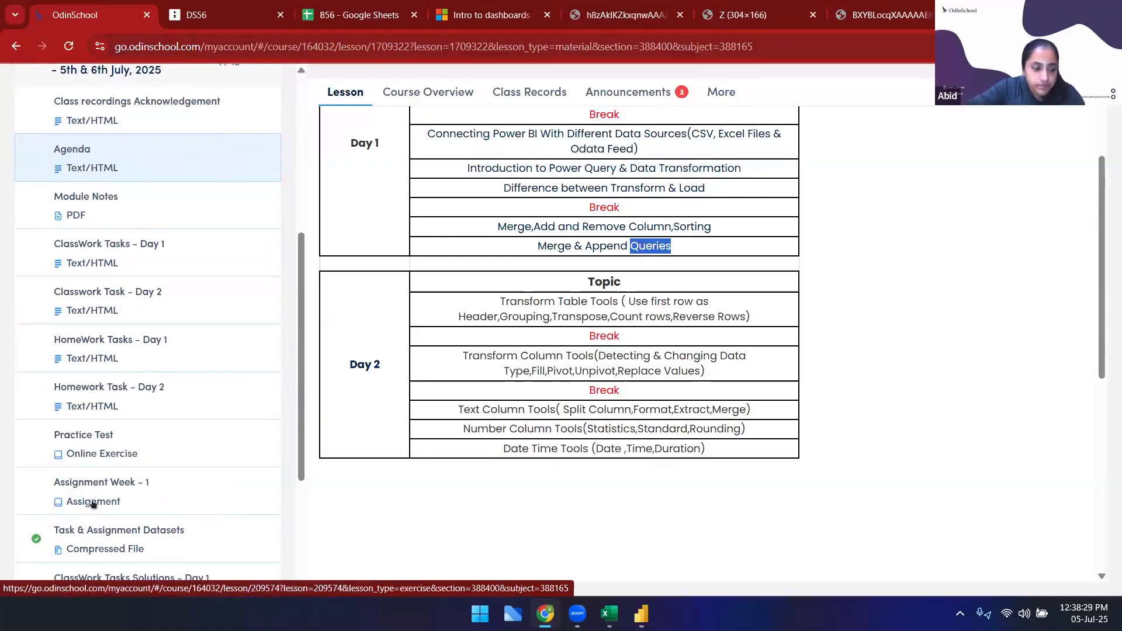
pyautogui.click(118, 546)
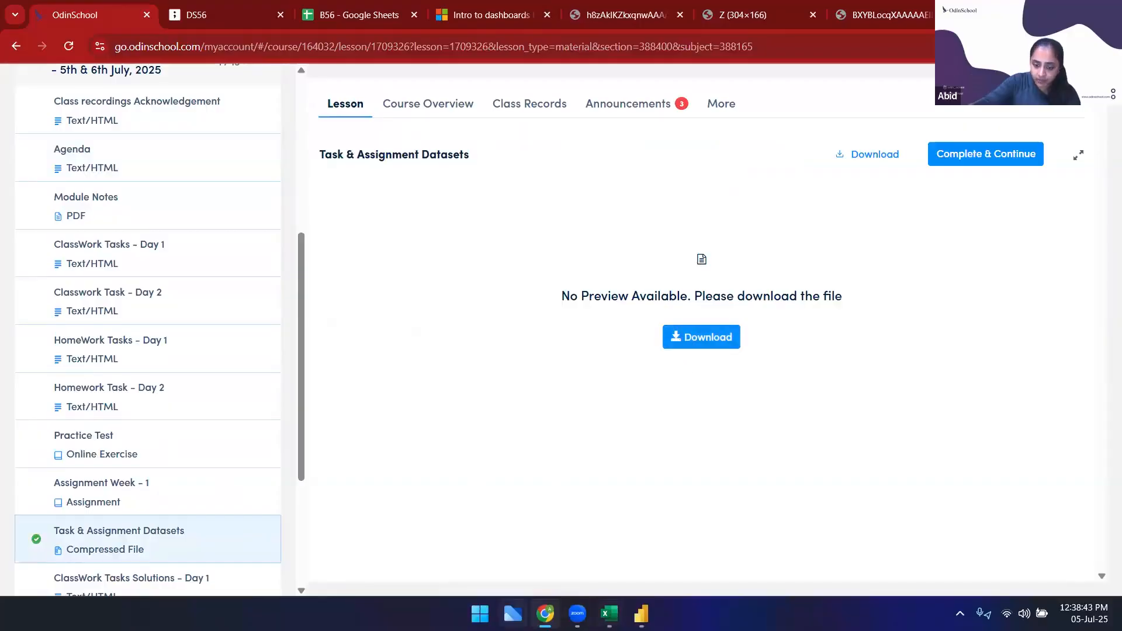
# Switch back to Power BI and close the retailsales_cleaned report together with its Power Query Editor window
pyautogui.moveTo(641, 614)
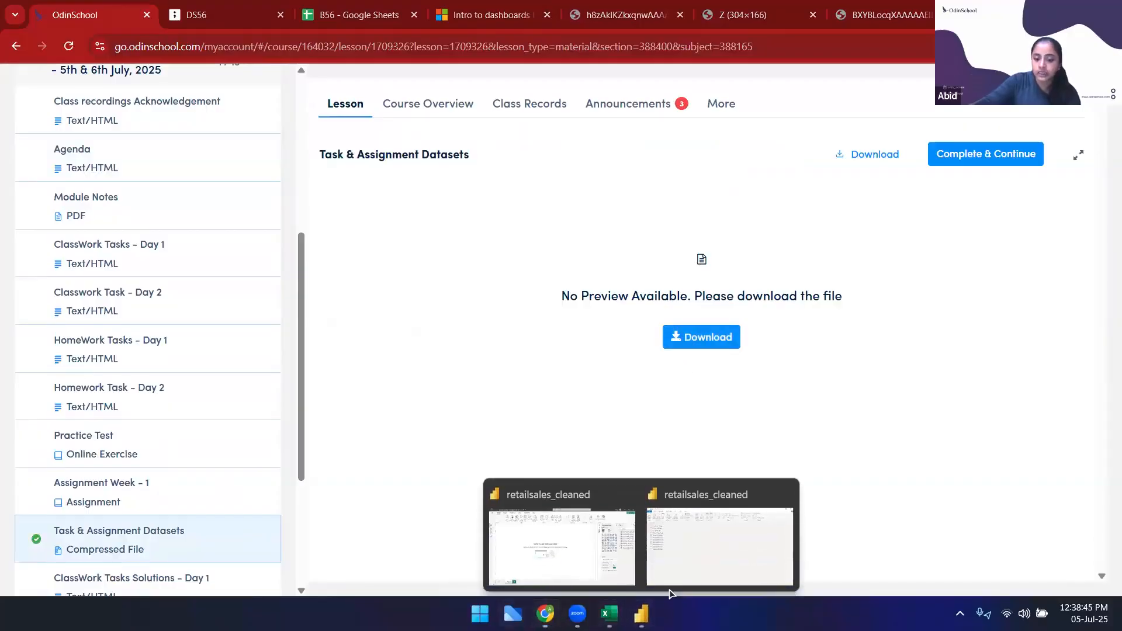
pyautogui.click(573, 541)
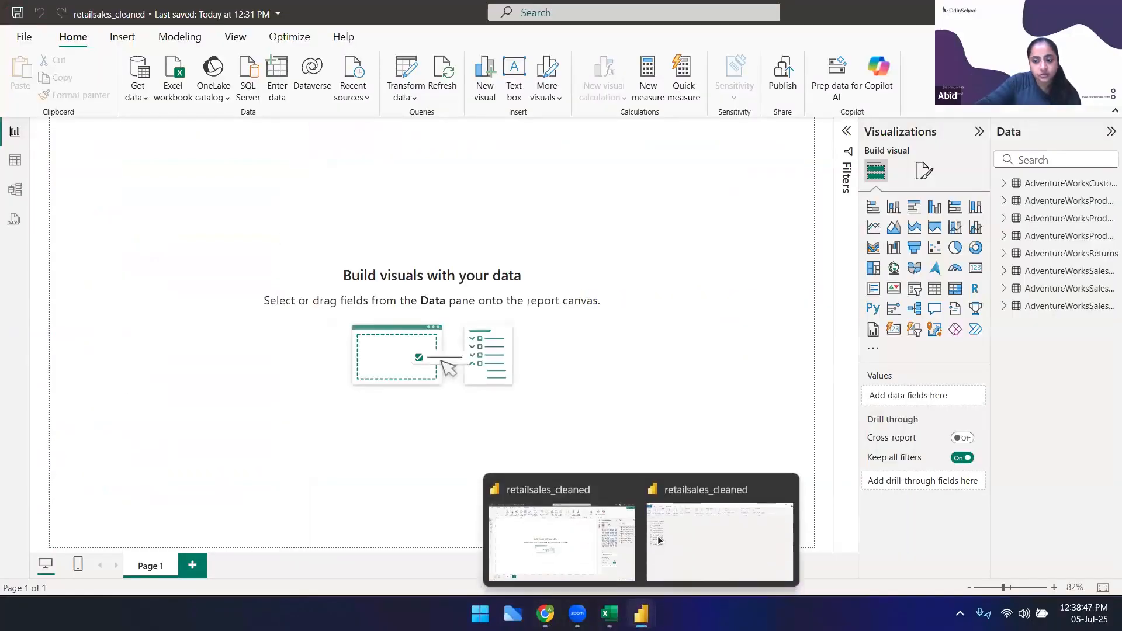
pyautogui.click(660, 537)
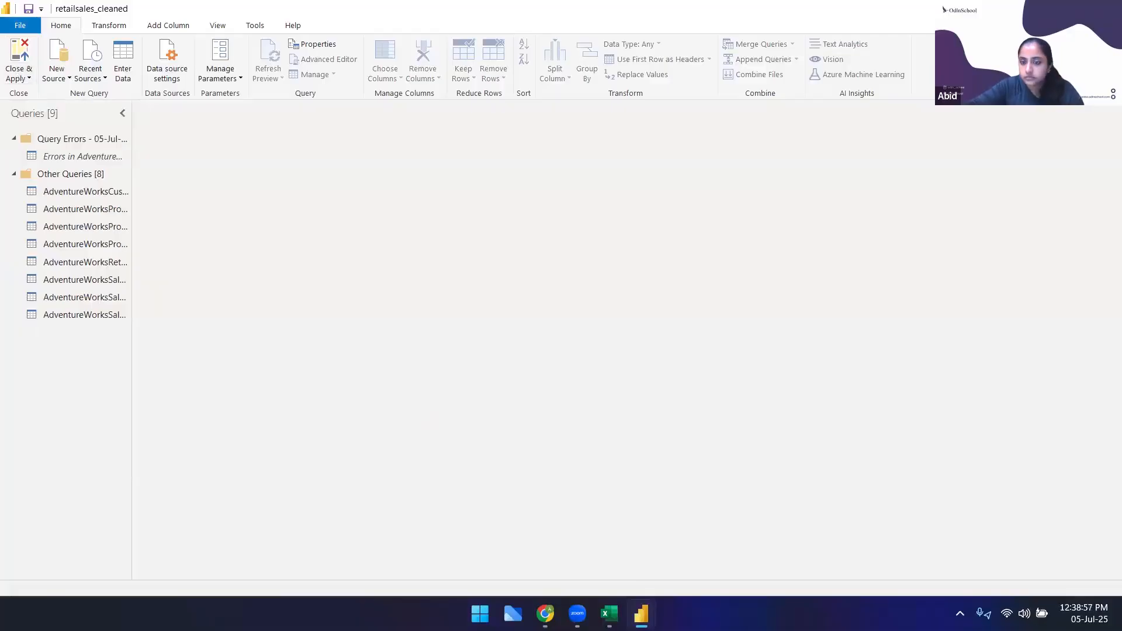
pyautogui.click(625, 331)
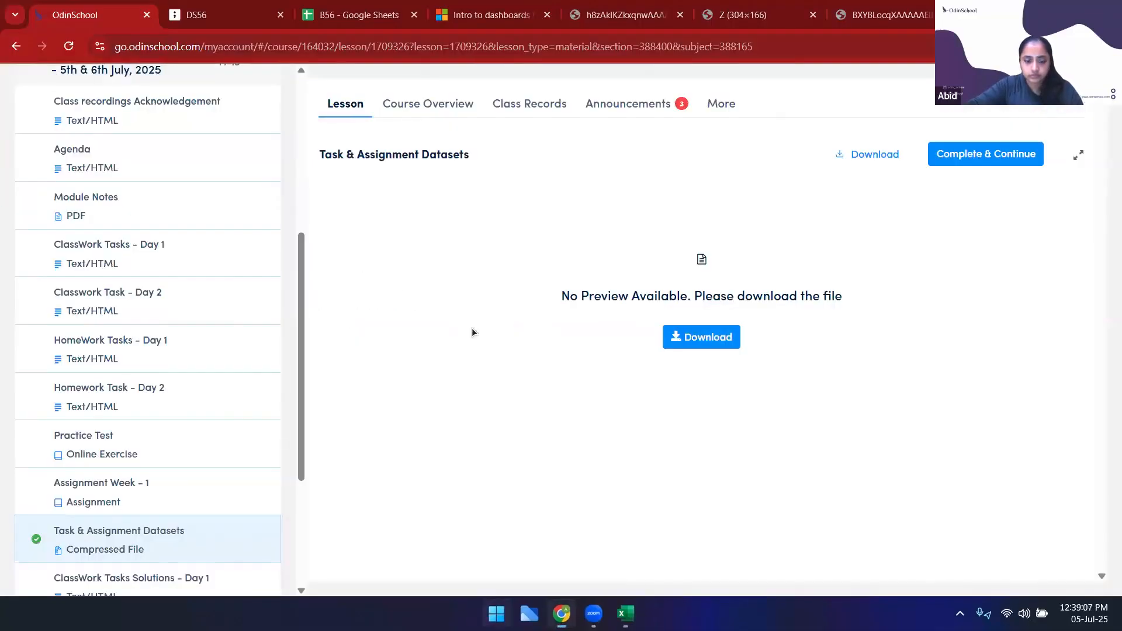
# Launch Power BI Desktop by searching Windows for "power" and start a blank report
pyautogui.press('super')
pyautogui.write('power')
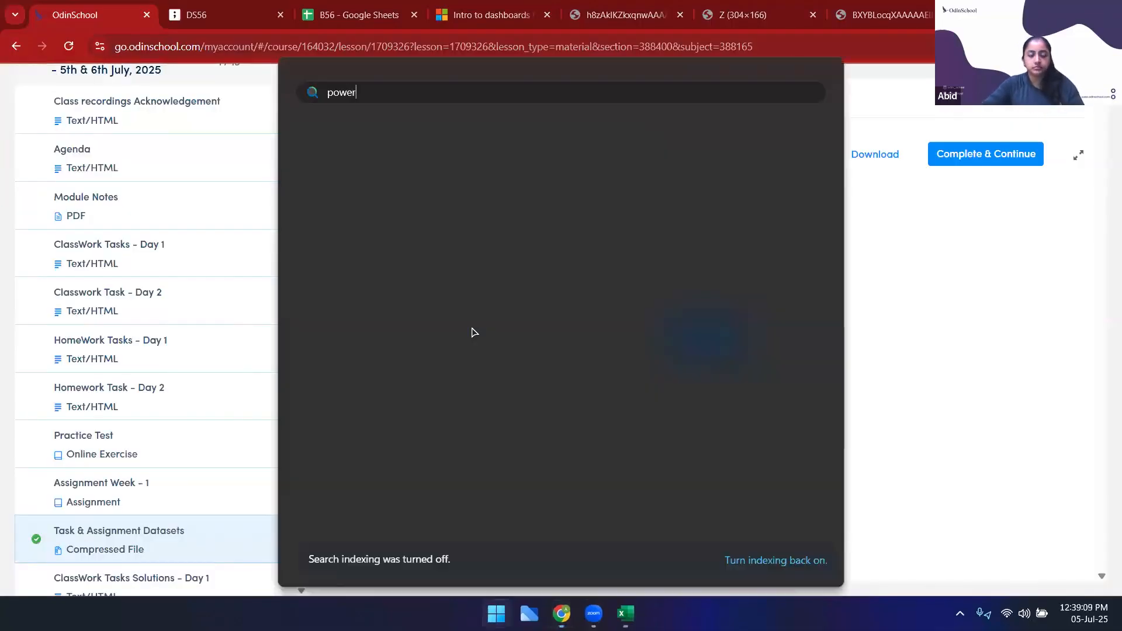
pyautogui.press('Return')
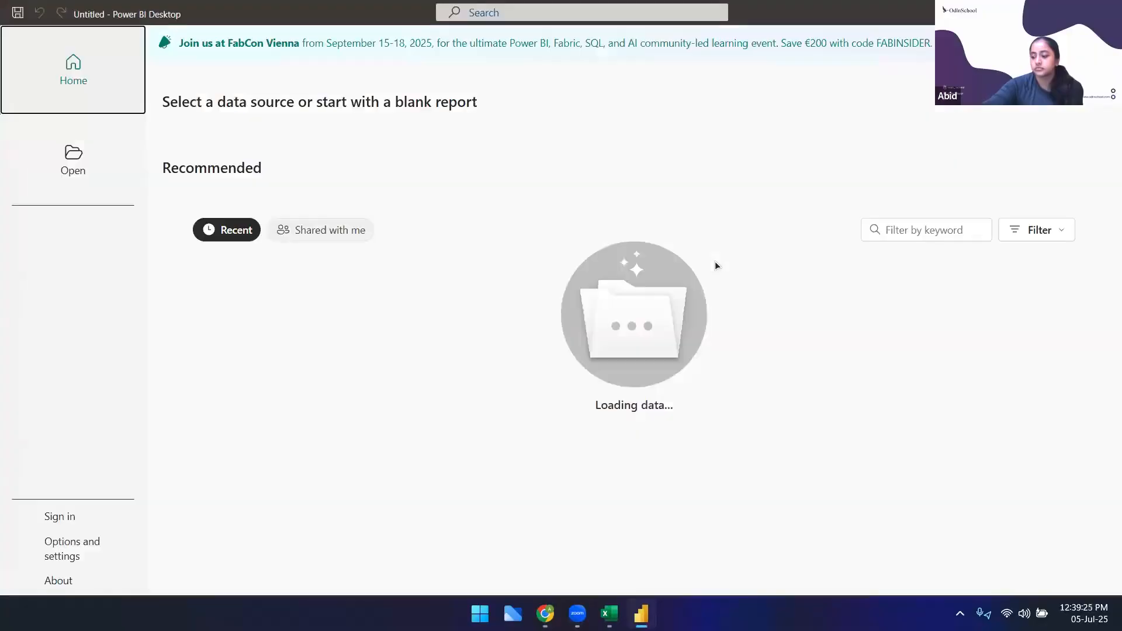
pyautogui.click(250, 188)
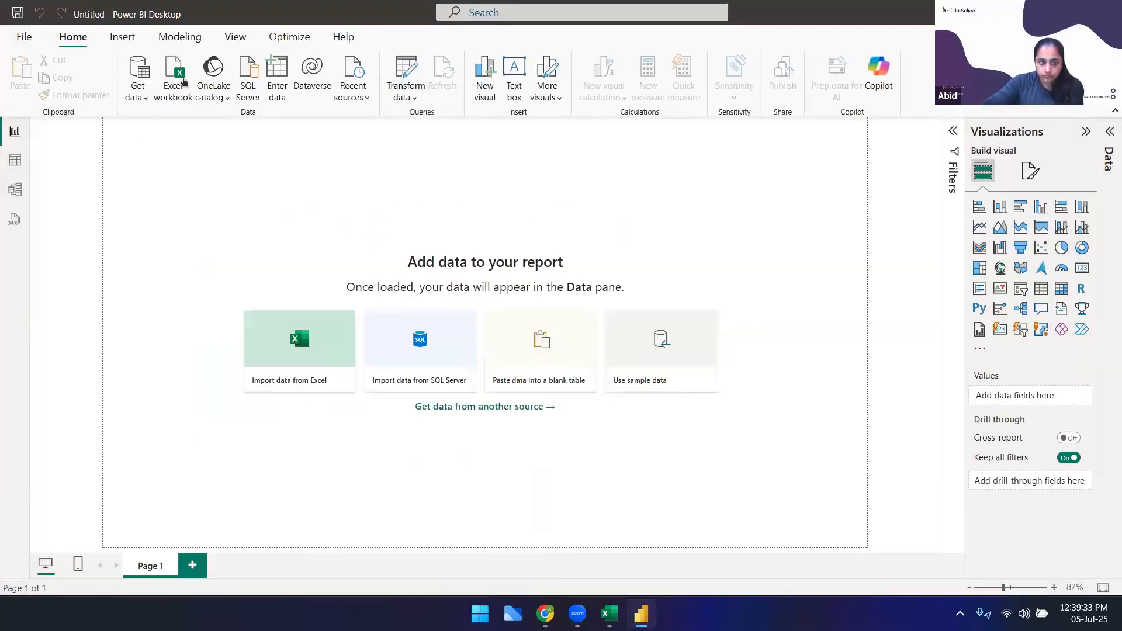
# Import AdventureWorksCustomers.csv from the 4144399-Tasks_Dataset folder as a Text/CSV source and load it into the report
pyautogui.click(138, 81)
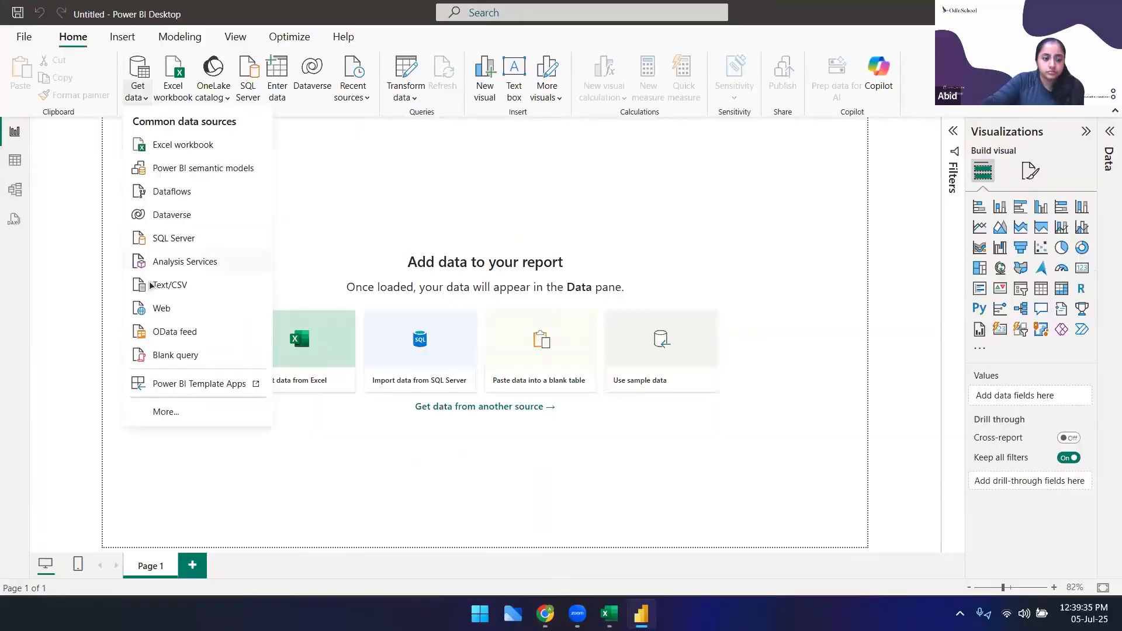
pyautogui.click(151, 284)
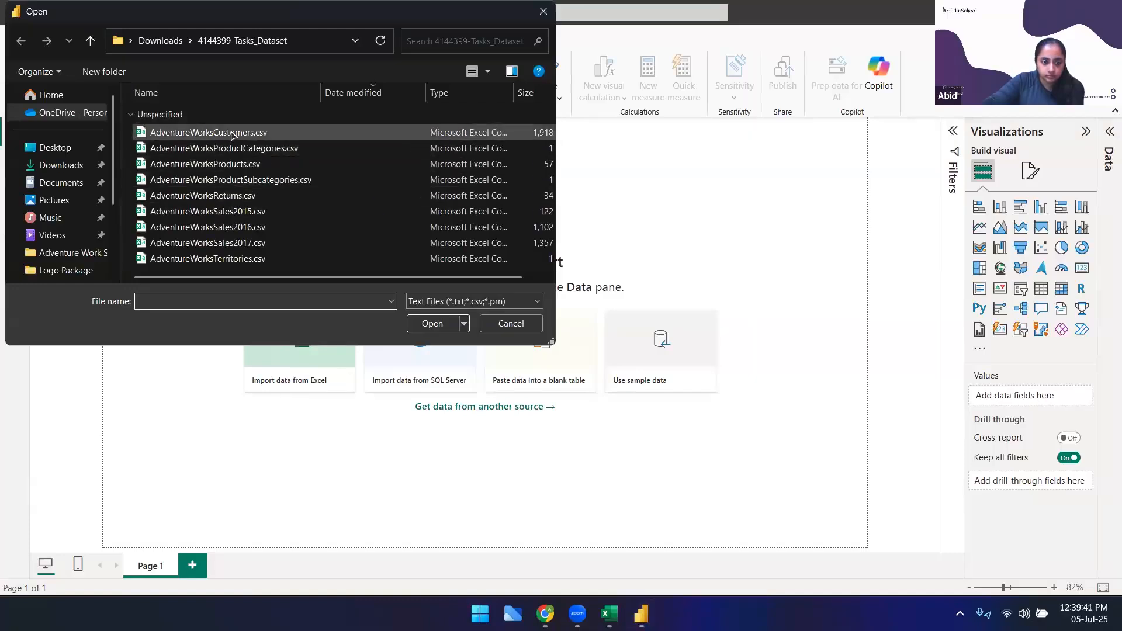
pyautogui.click(204, 132)
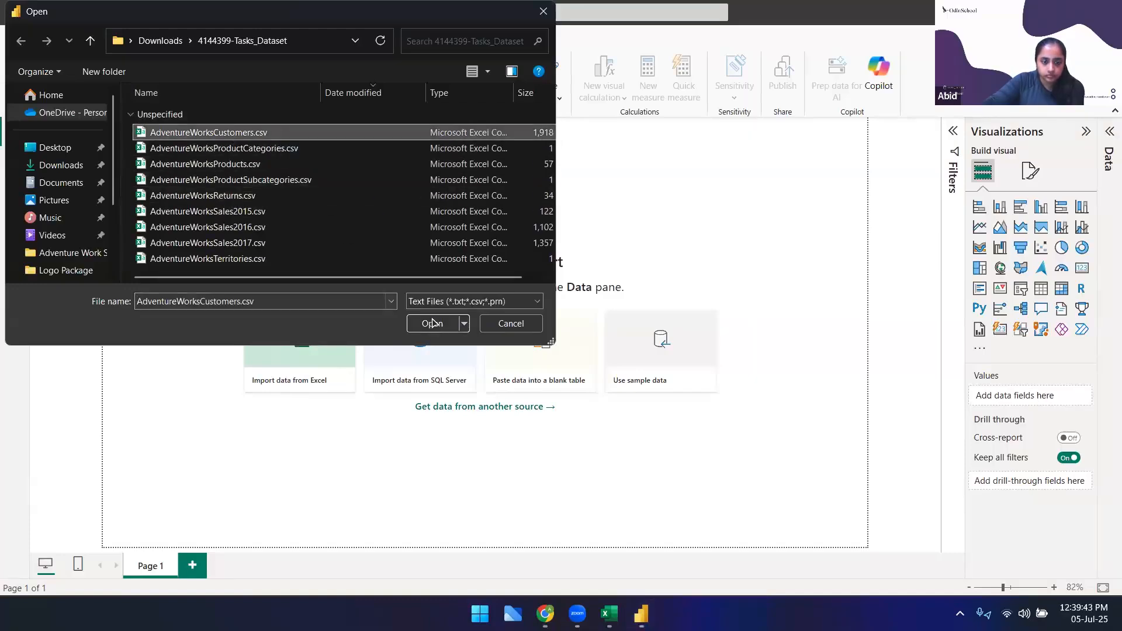
pyautogui.click(432, 323)
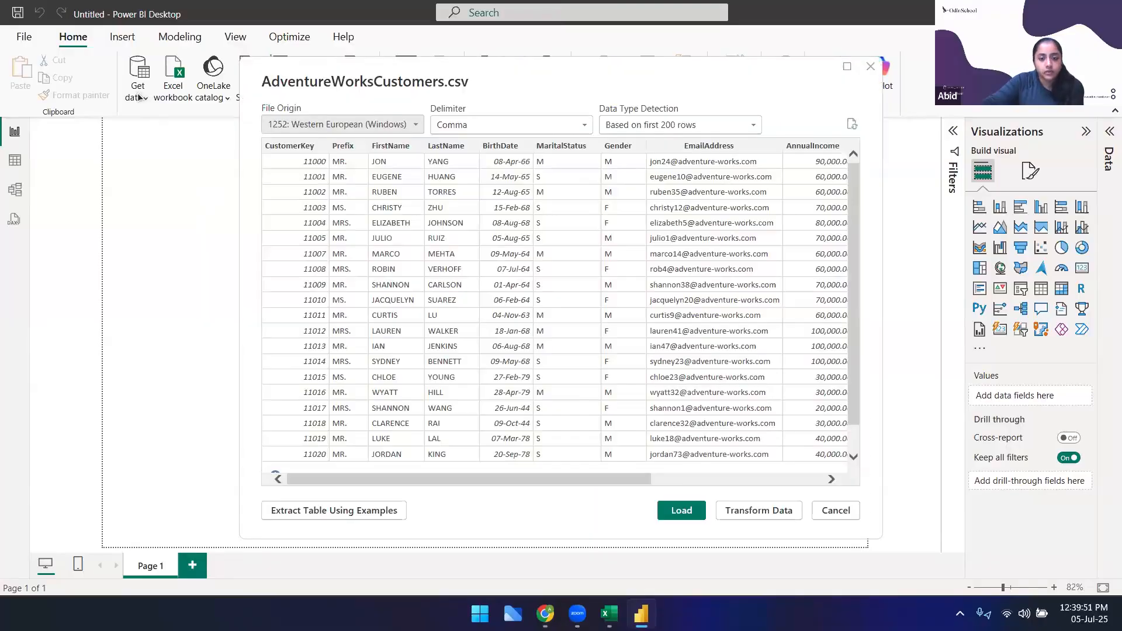
pyautogui.click(679, 510)
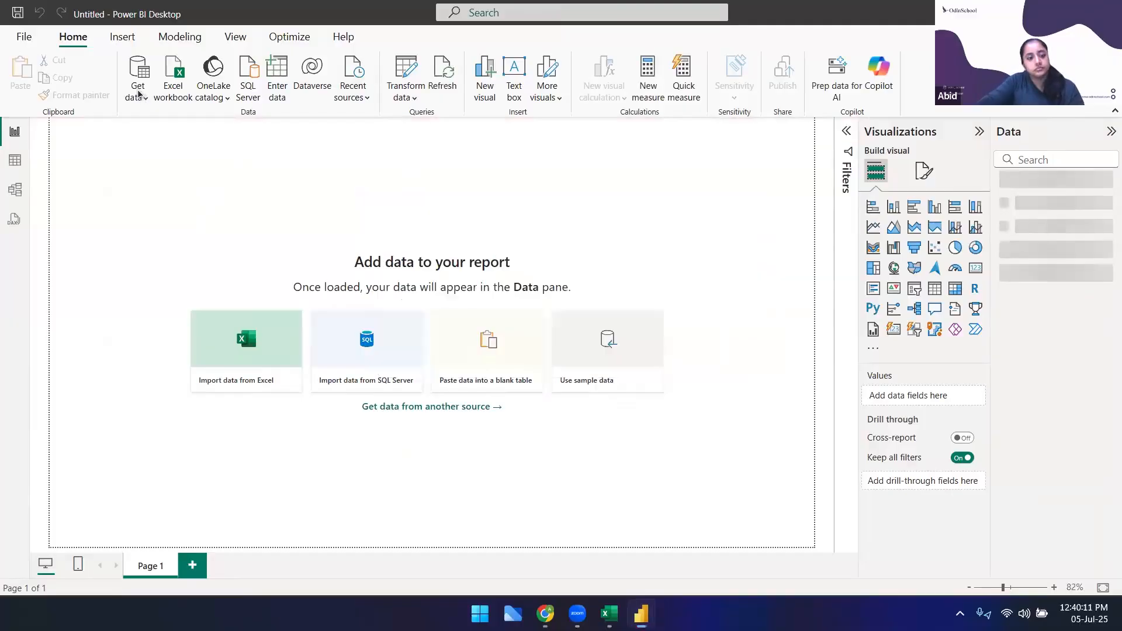
# Import AdventureWorksProducts.csv as a Text/CSV source and load it into the report
pyautogui.click(140, 95)
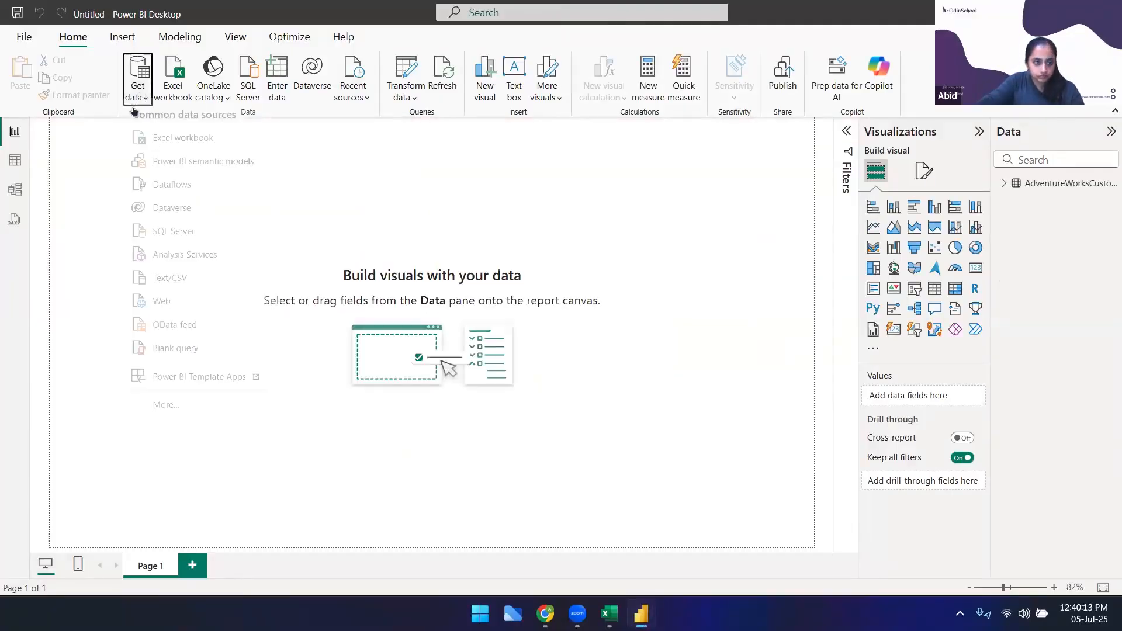
pyautogui.click(166, 285)
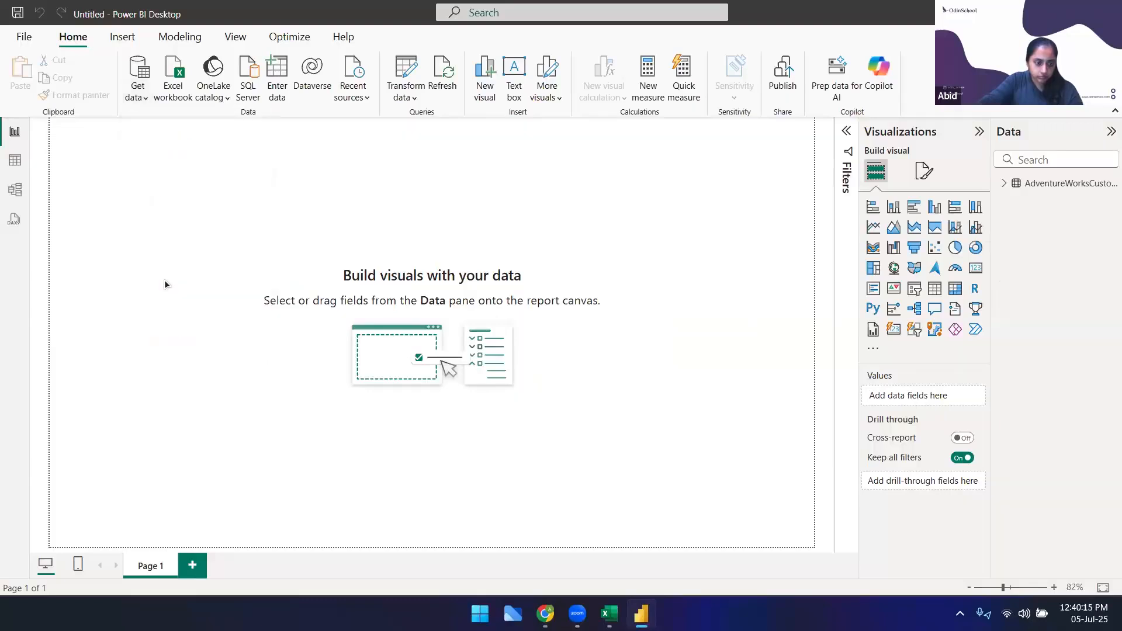
pyautogui.click(201, 167)
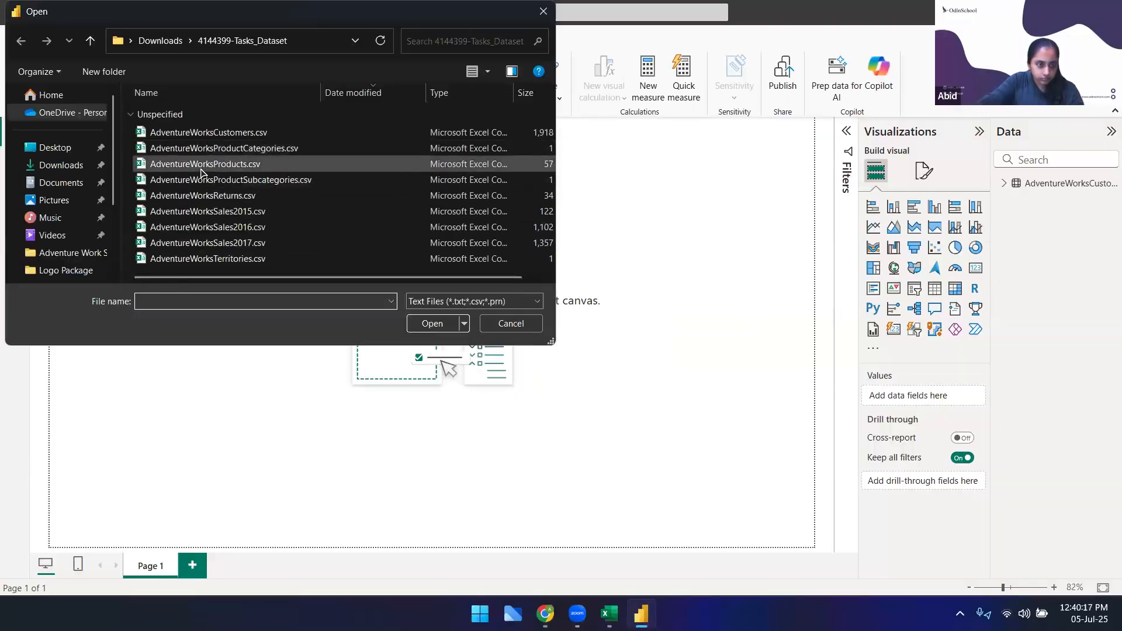
pyautogui.click(430, 324)
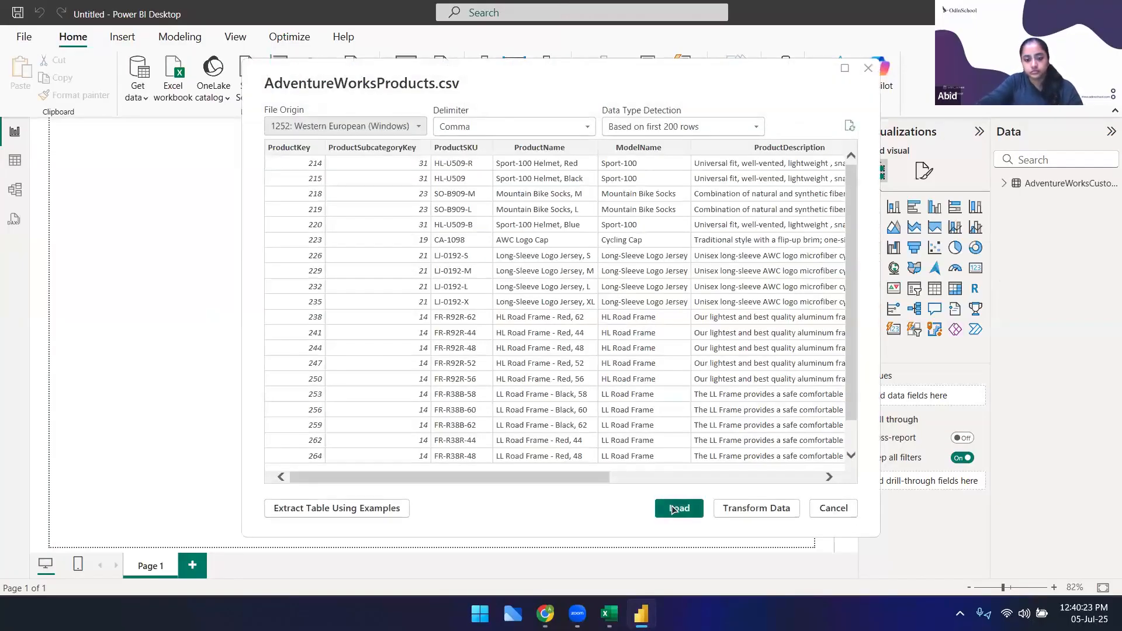
pyautogui.click(673, 510)
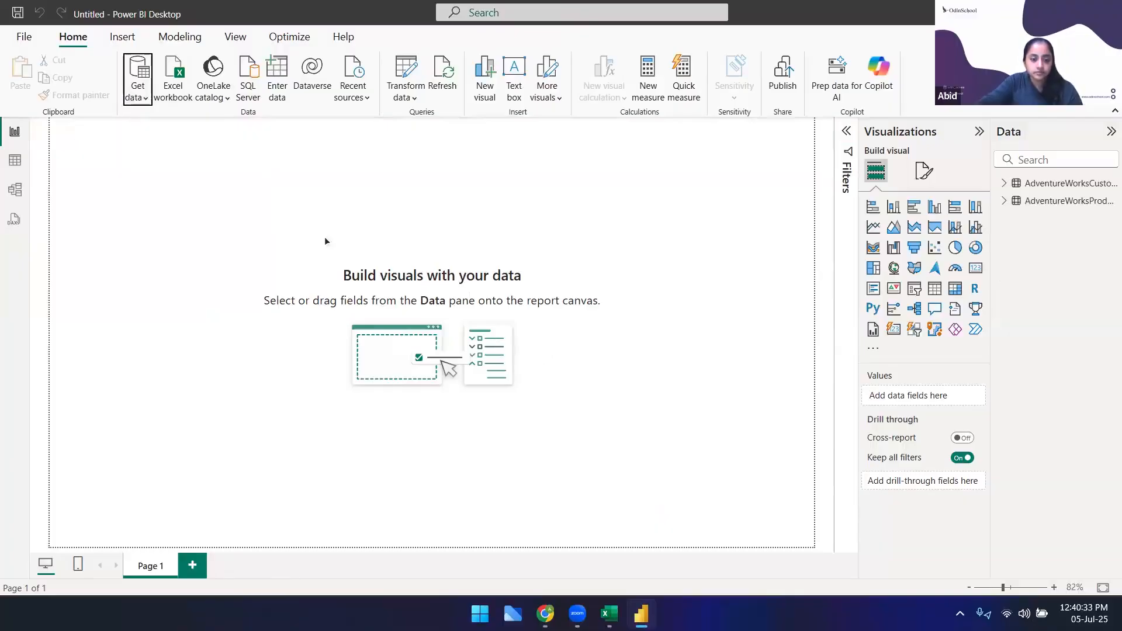
# Switch to File Explorer, view the extraction option for 4144399-Tasks_Dataset.zip in Downloads, and close the window without extracting
pyautogui.click(513, 613)
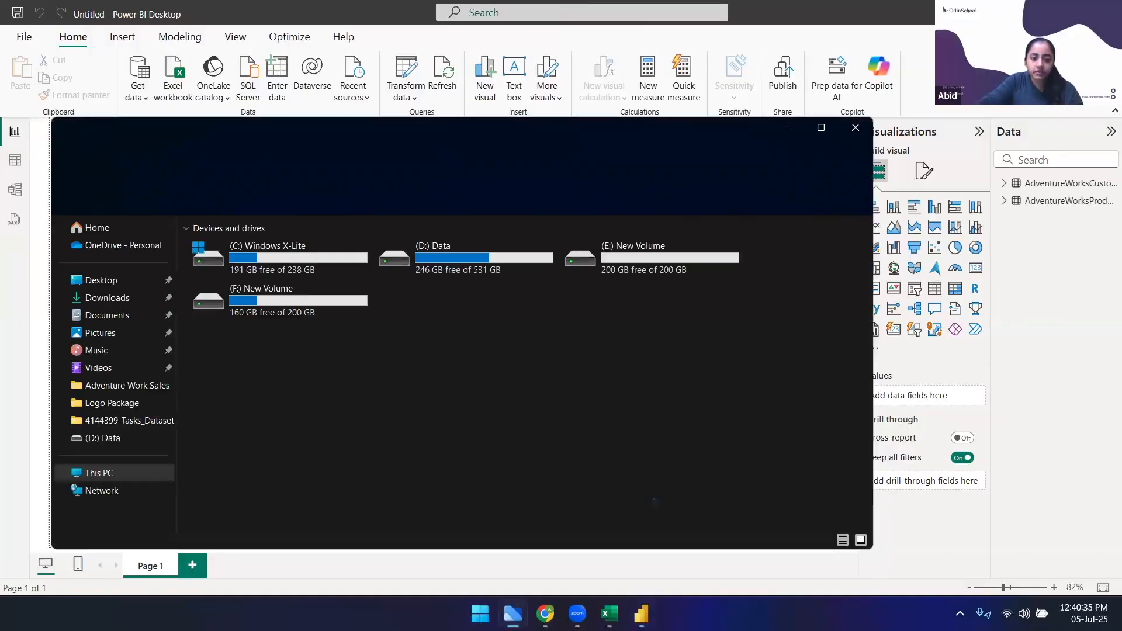
pyautogui.click(108, 298)
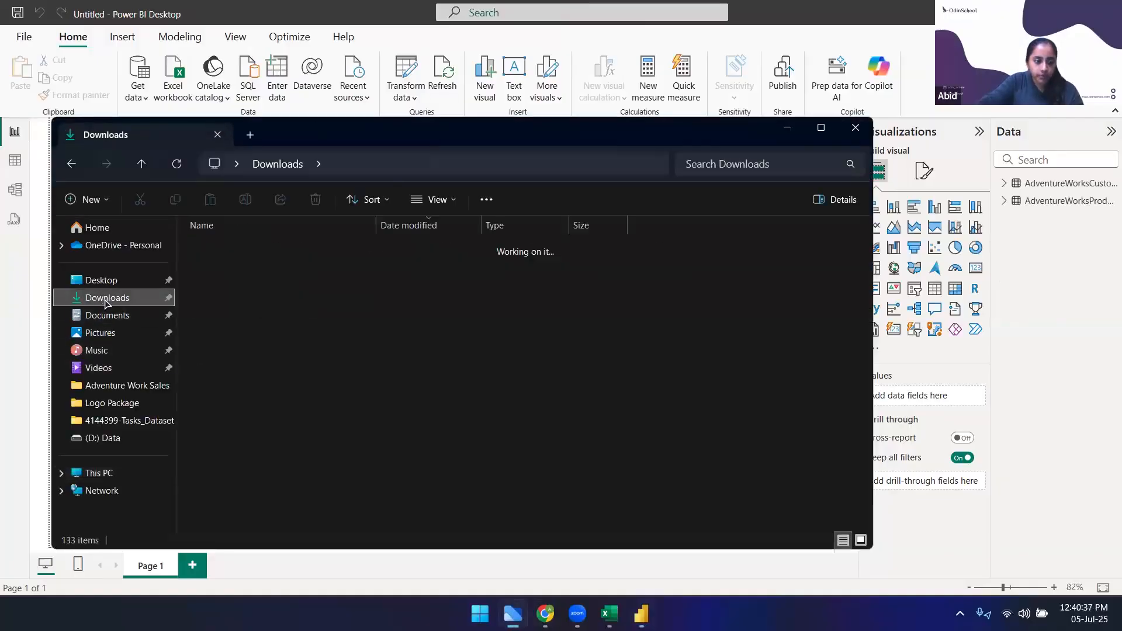
pyautogui.click(217, 266)
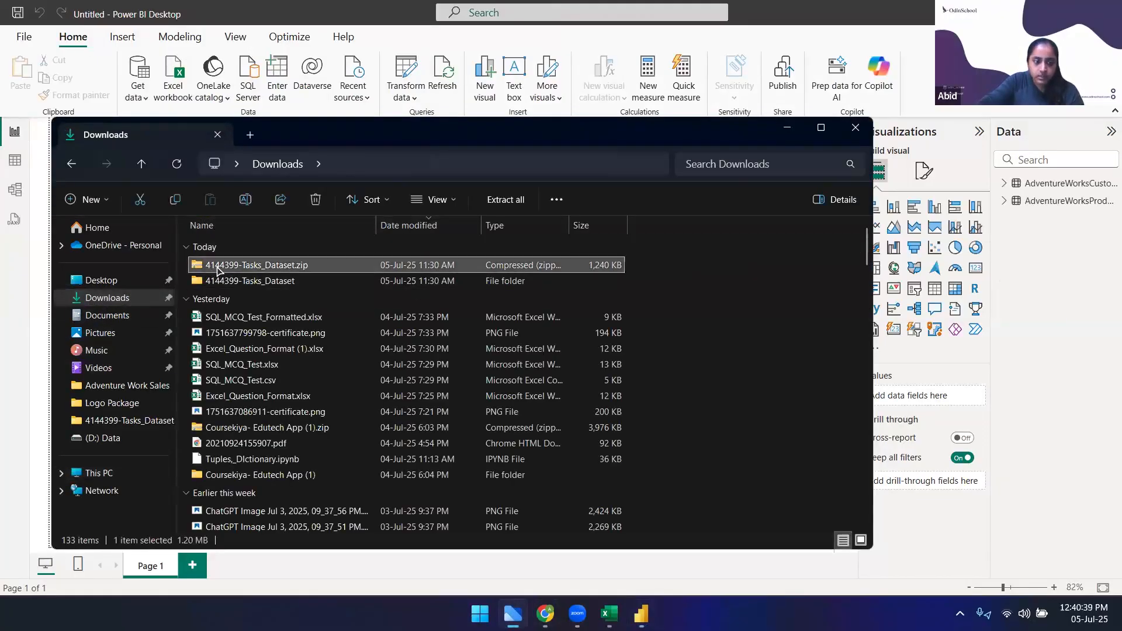
pyautogui.rightClick(264, 264)
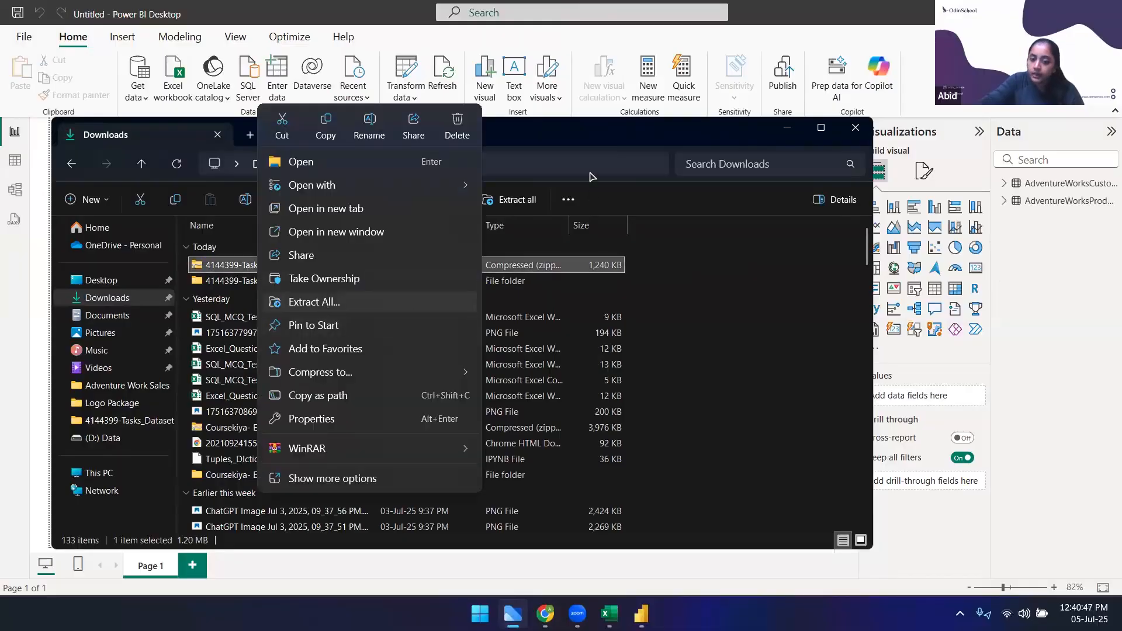
pyautogui.click(651, 142)
pyautogui.click(853, 134)
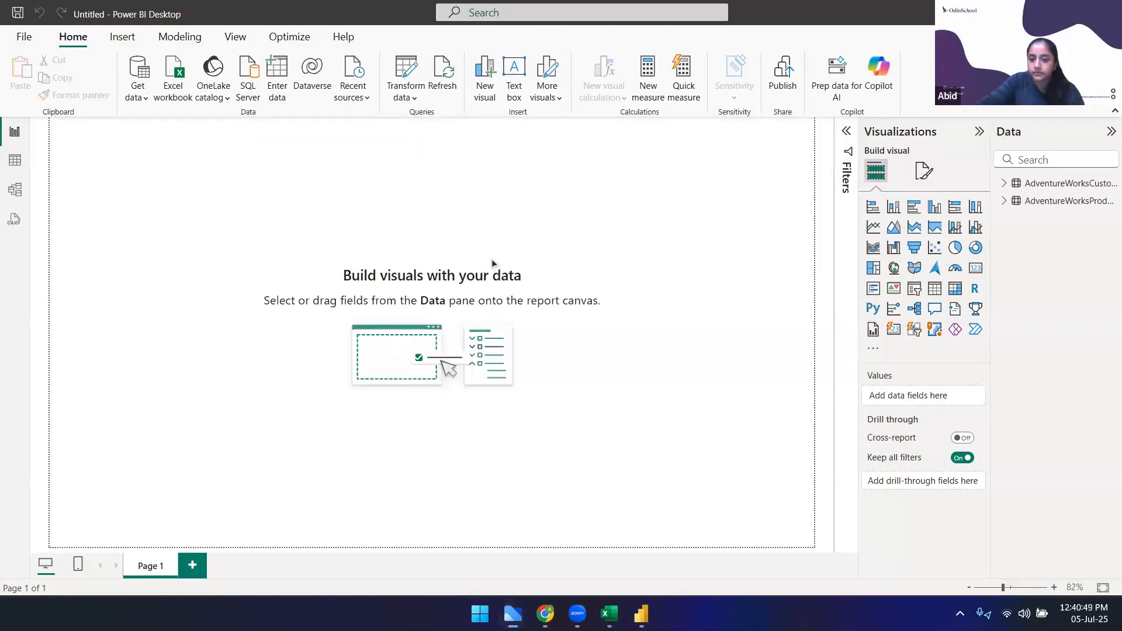
# Open AdventureWorksProductSubcategories.csv as a Text/CSV source for import
pyautogui.click(139, 94)
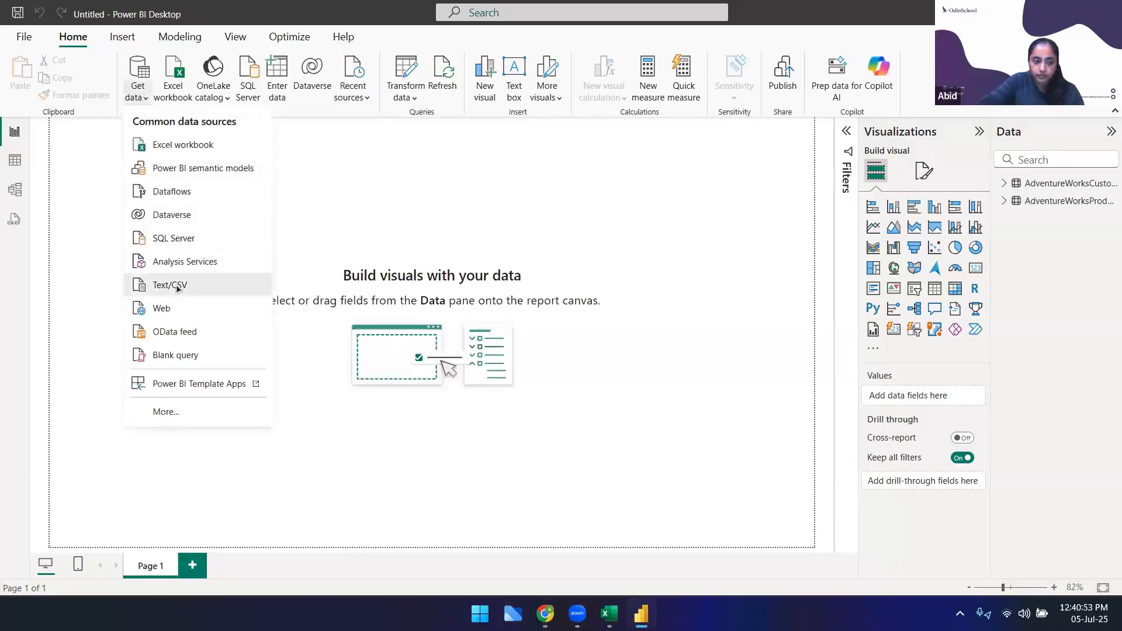
pyautogui.click(177, 287)
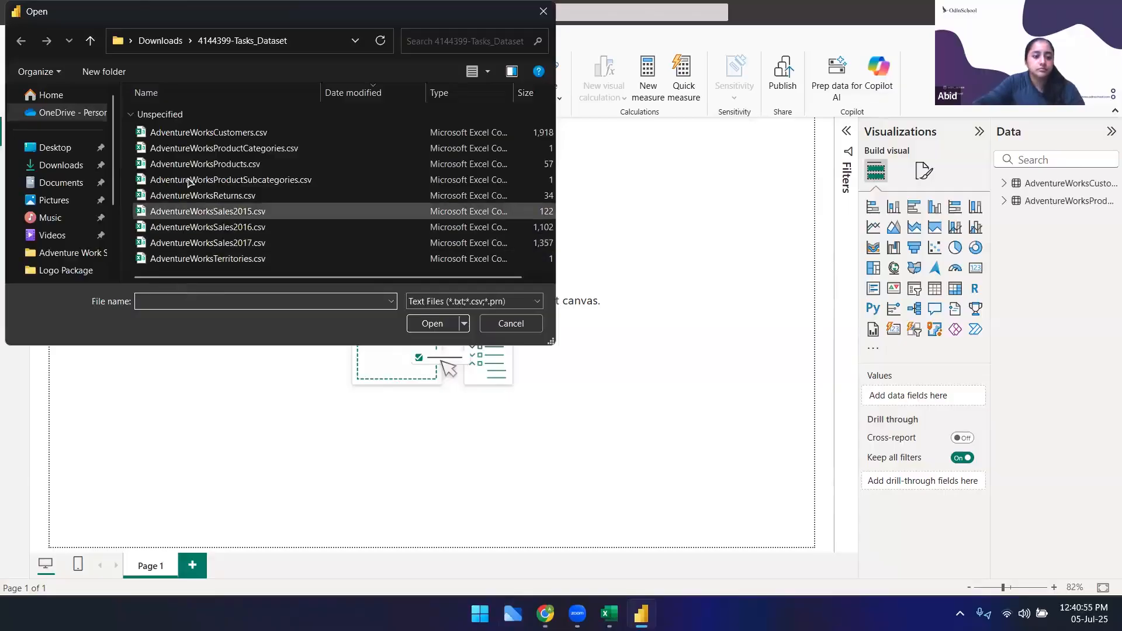
pyautogui.click(251, 180)
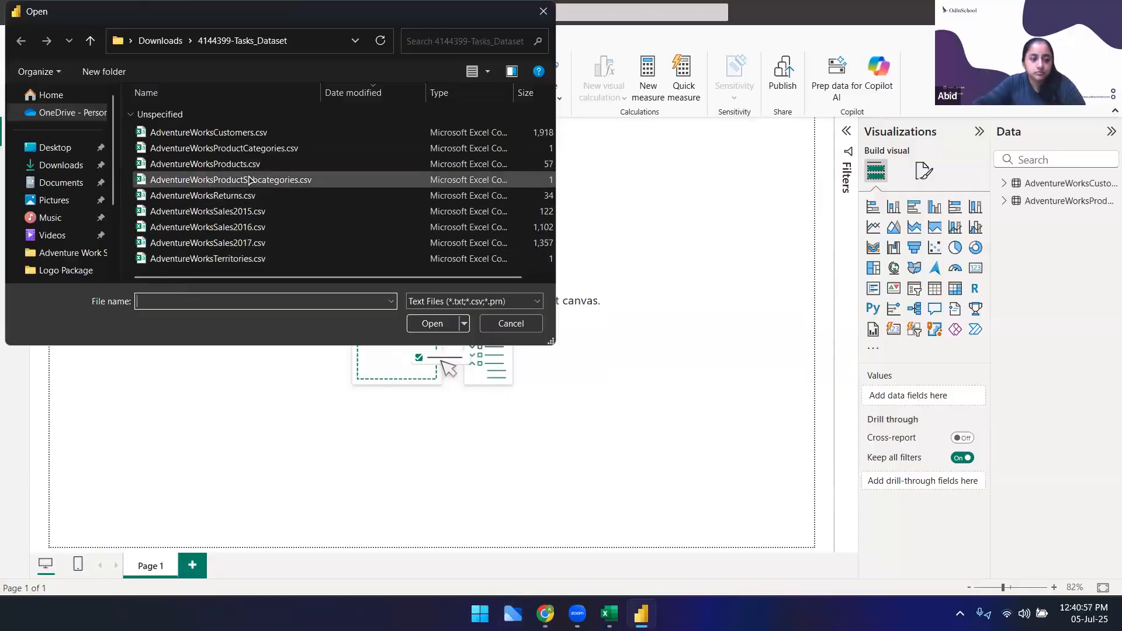
pyautogui.click(426, 325)
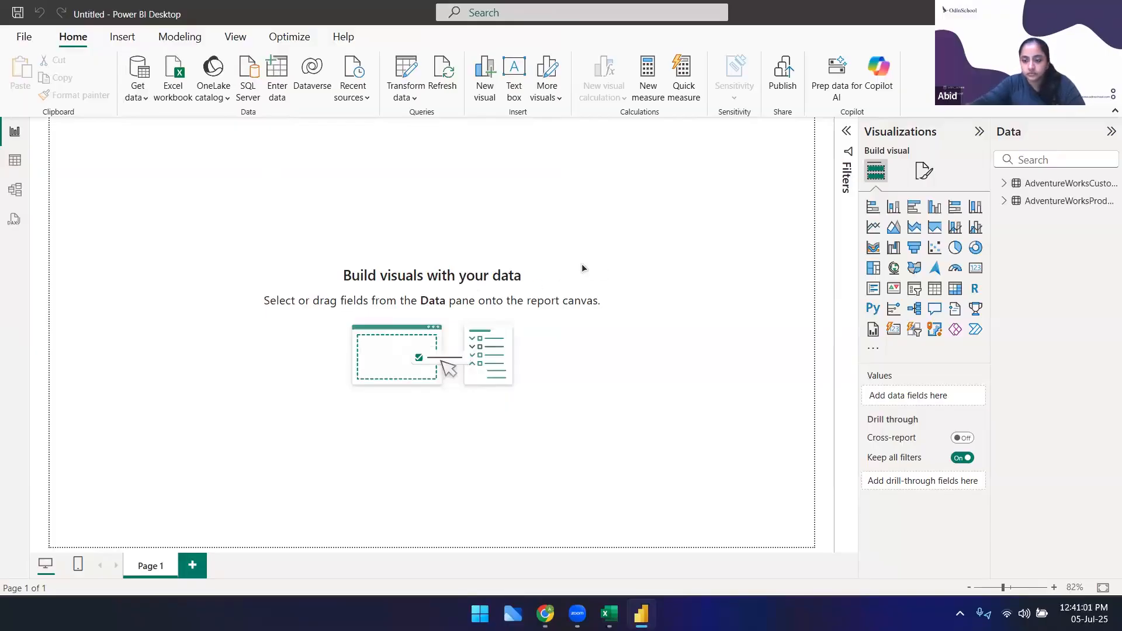
# Finish loading the AdventureWorksProductSubcategories table, and import AdventureWorksSales2015.csv as a text/CSV source
pyautogui.click(682, 514)
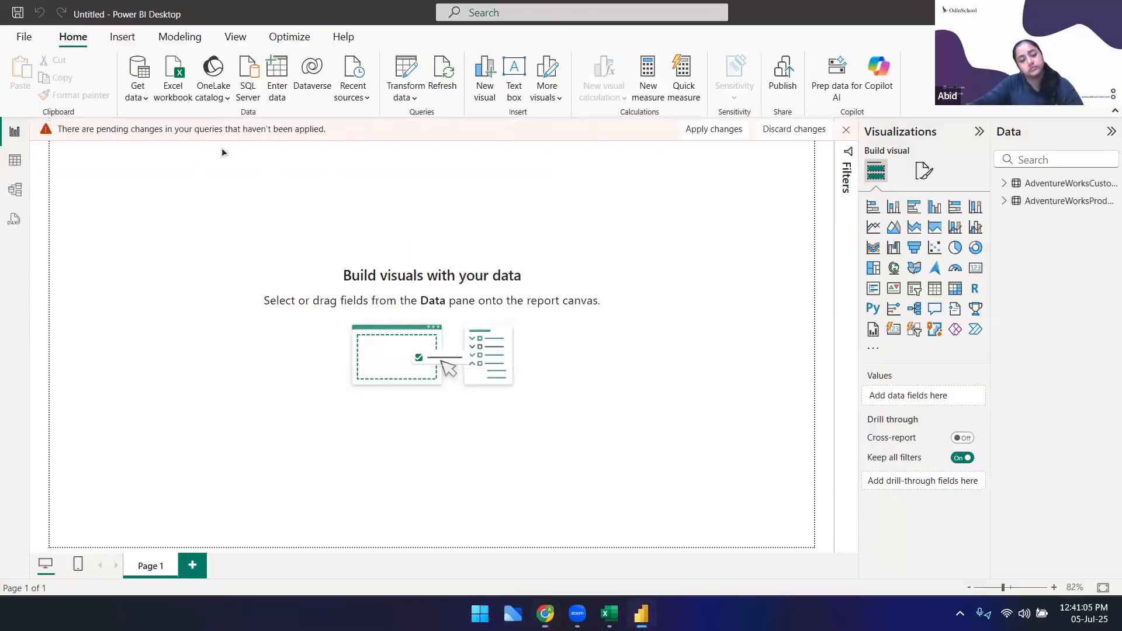
pyautogui.click(146, 89)
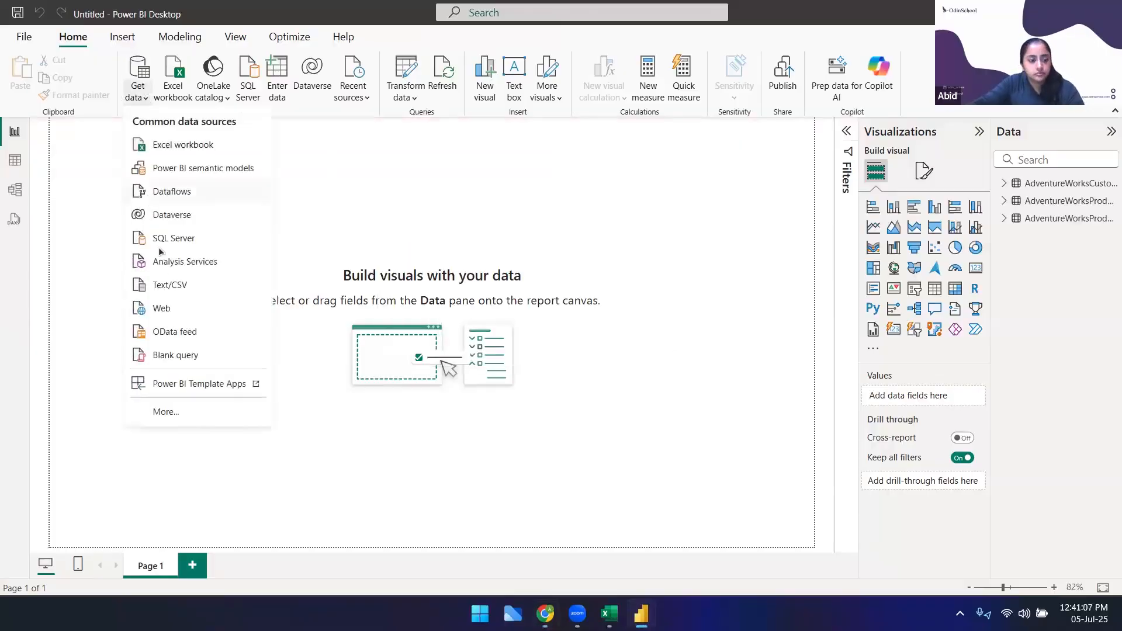
pyautogui.click(167, 285)
pyautogui.click(222, 211)
pyautogui.click(425, 325)
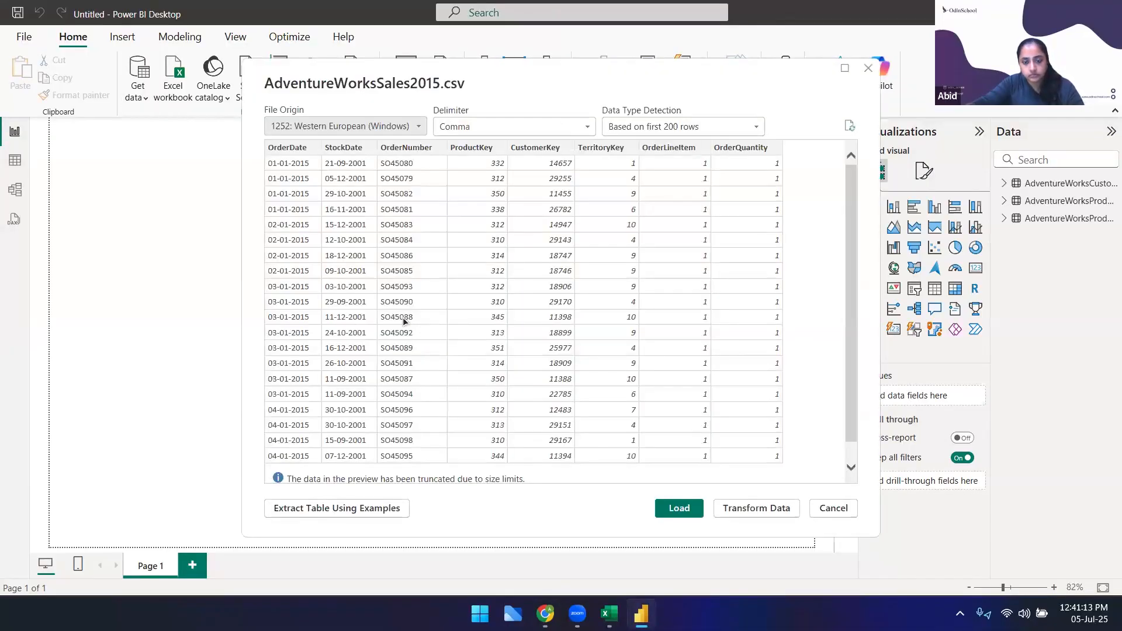
pyautogui.click(679, 507)
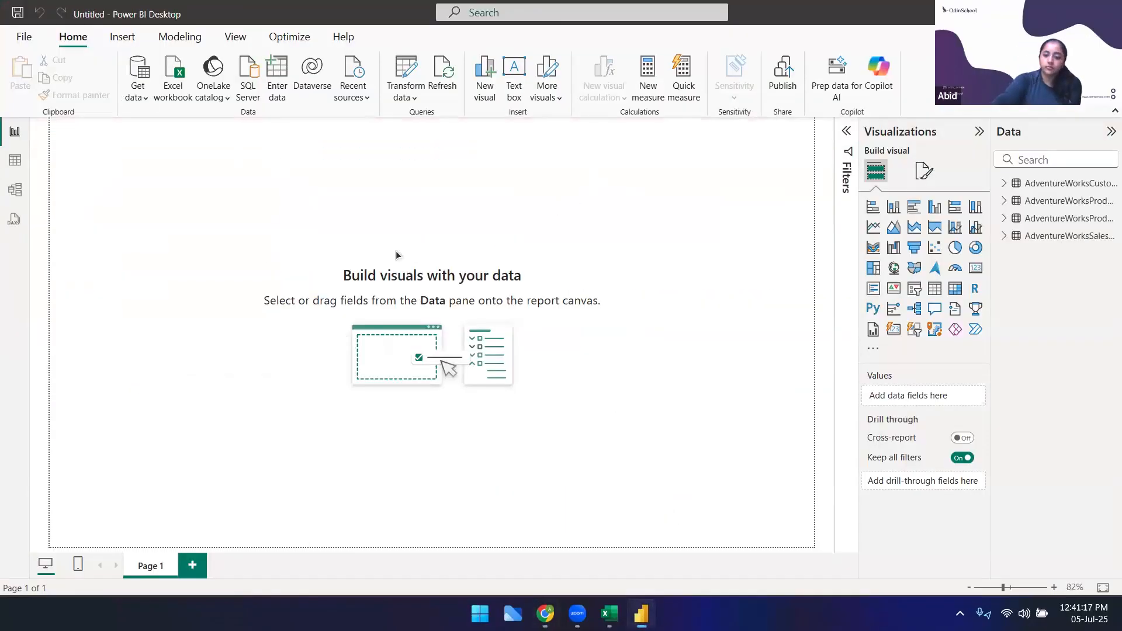
# Import AdventureWorksSales2016.csv from the 4144399-Tasks_Dataset folder and load it into the data model
pyautogui.click(138, 94)
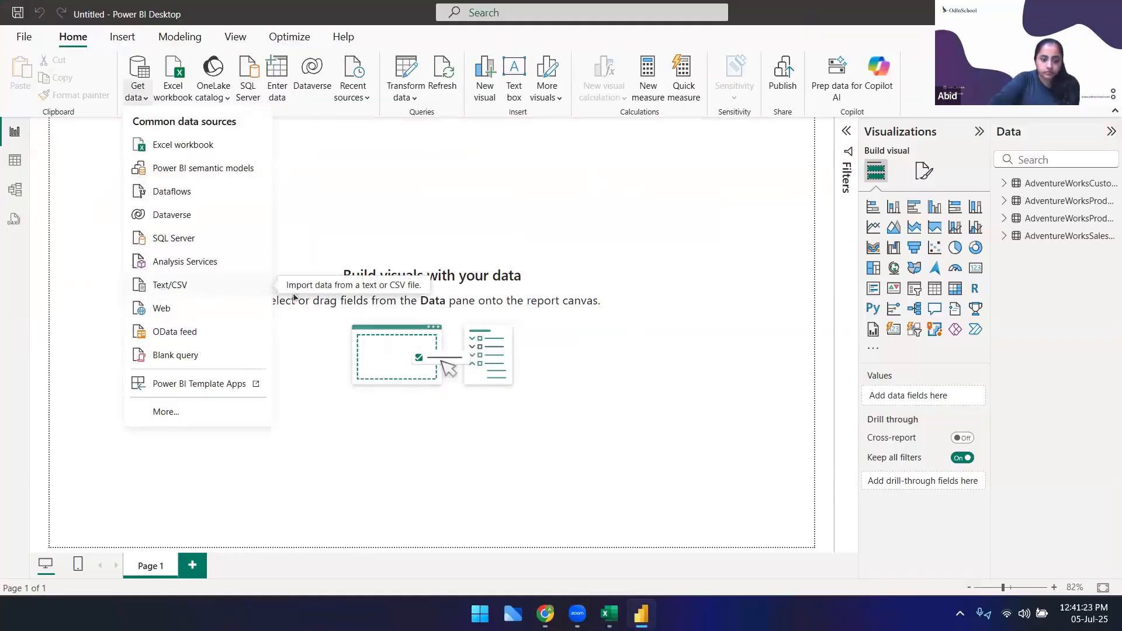
pyautogui.click(175, 285)
pyautogui.click(301, 227)
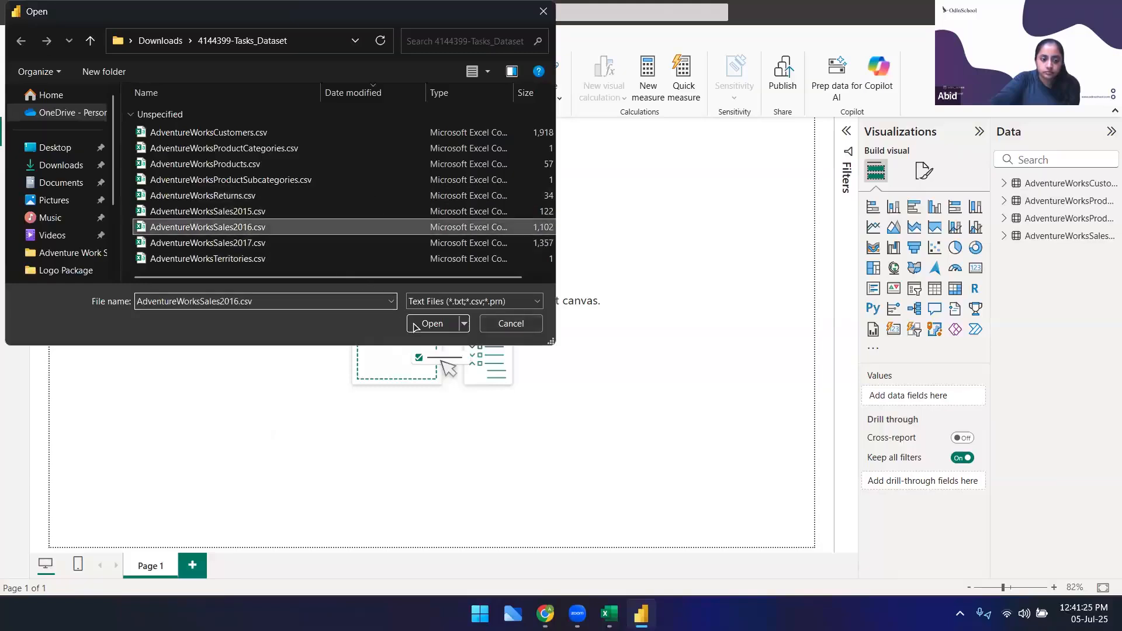
pyautogui.click(416, 325)
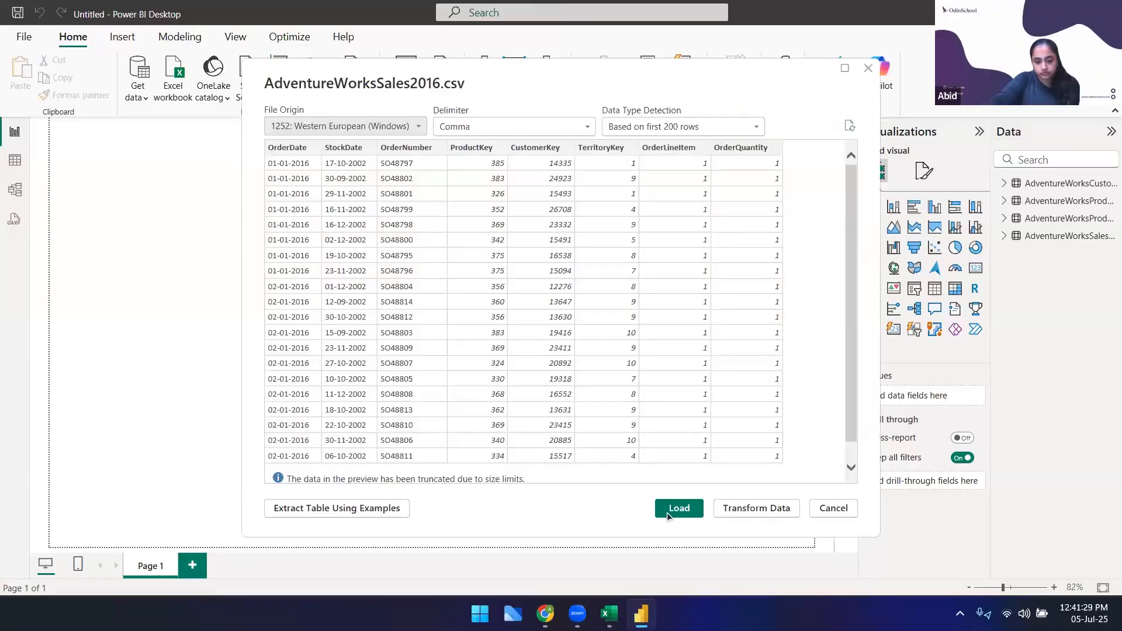
pyautogui.press('Return')
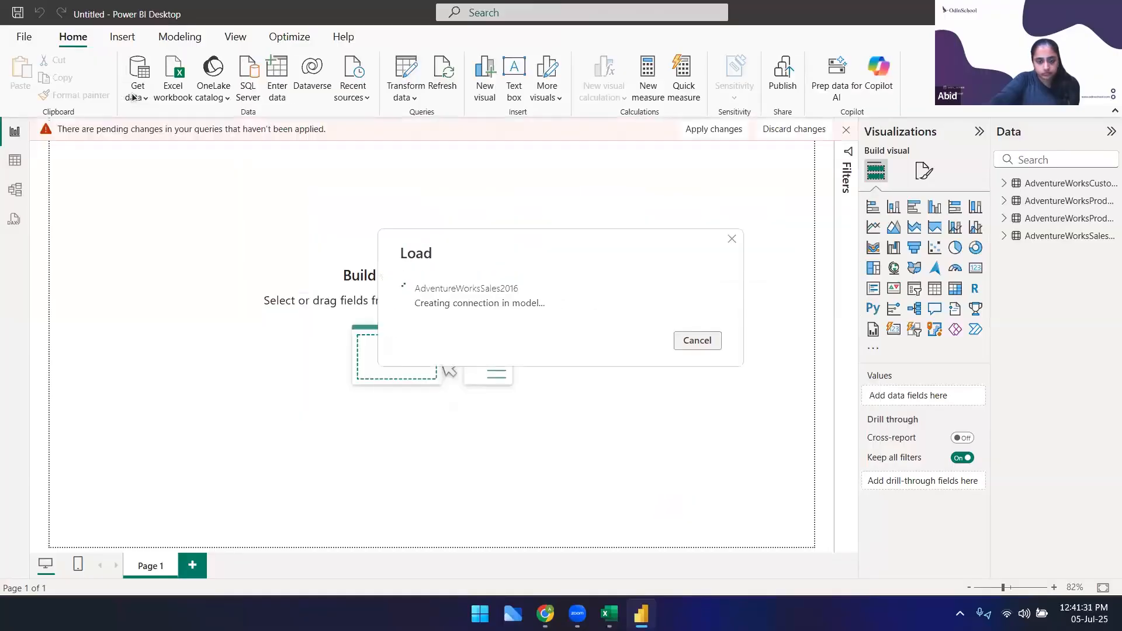
# Import AdventureWorksSales2017.csv from the 4144399-Tasks_Dataset folder and load it into the data model
pyautogui.click(138, 87)
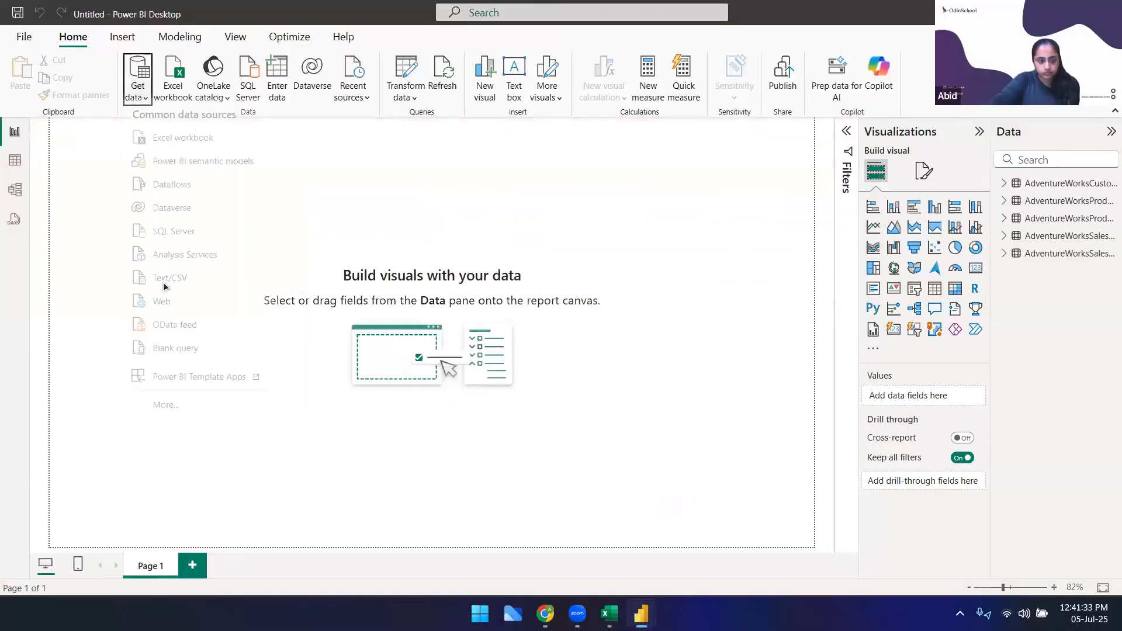
pyautogui.click(166, 286)
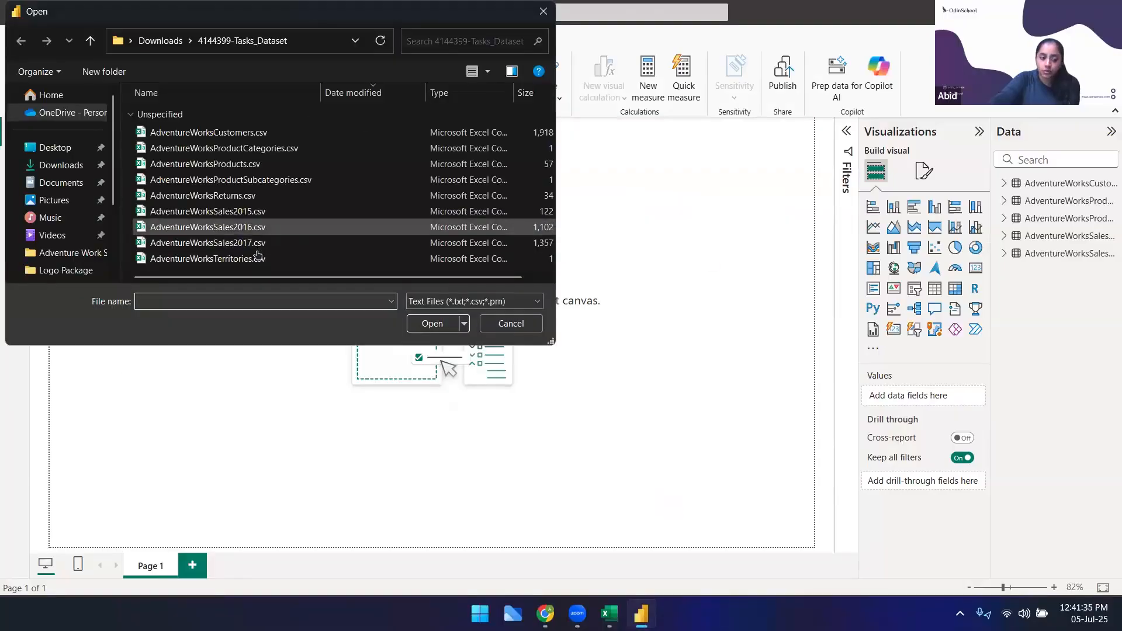
pyautogui.click(222, 242)
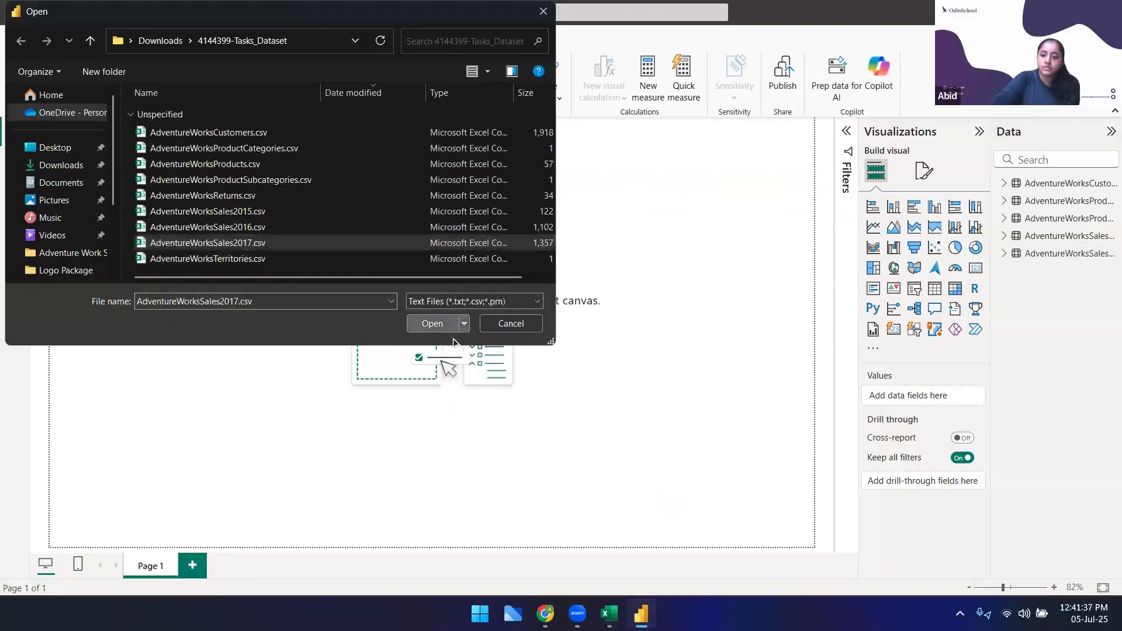
pyautogui.click(450, 323)
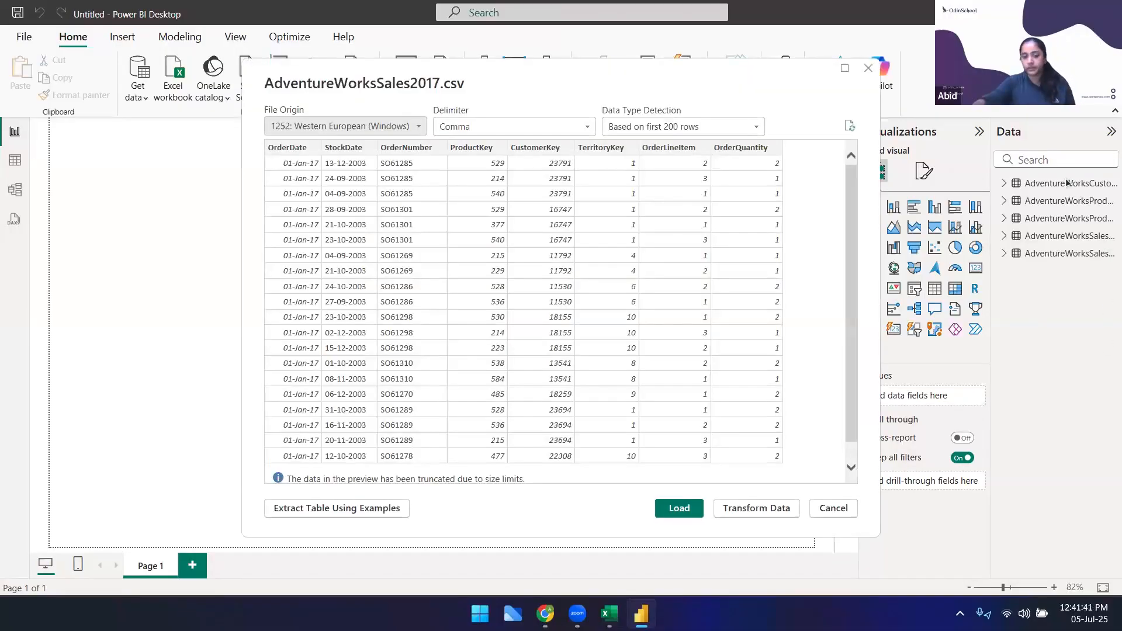
pyautogui.click(679, 508)
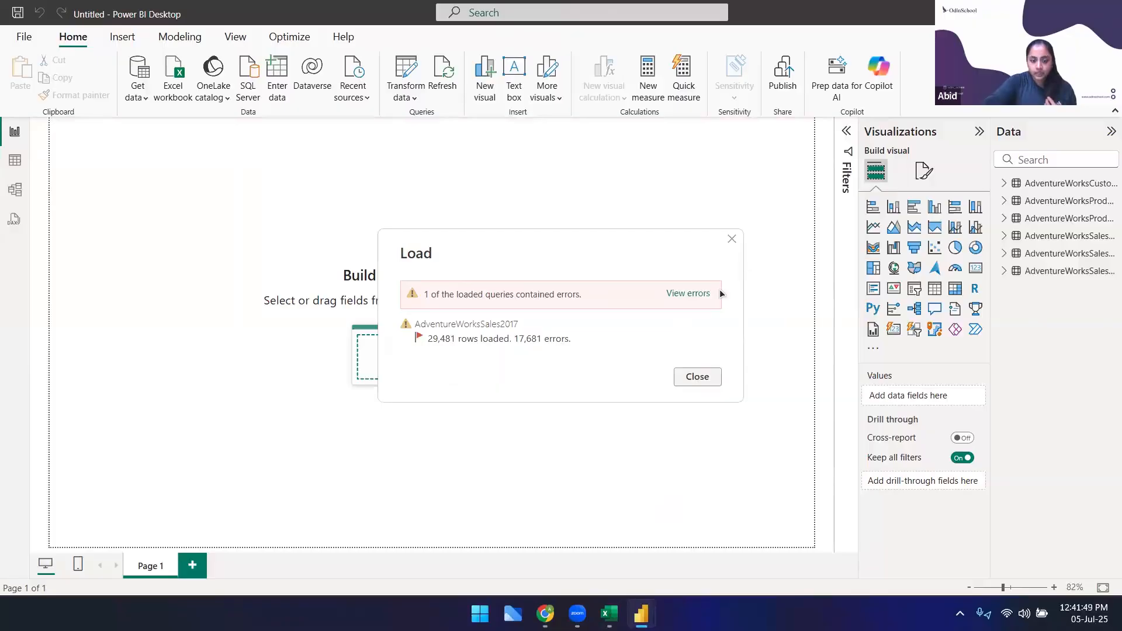
# View the load errors of AdventureWorksSales2017 and set the OrderDate column in the errors query to the Date type
pyautogui.click(694, 293)
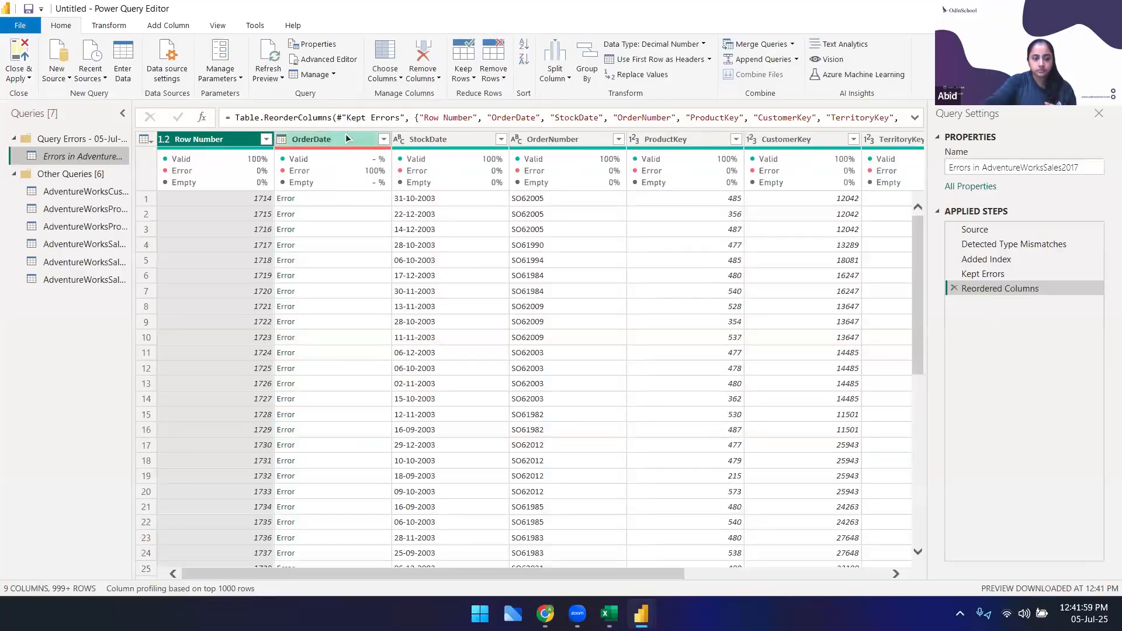
pyautogui.rightClick(279, 140)
pyautogui.moveTo(379, 263)
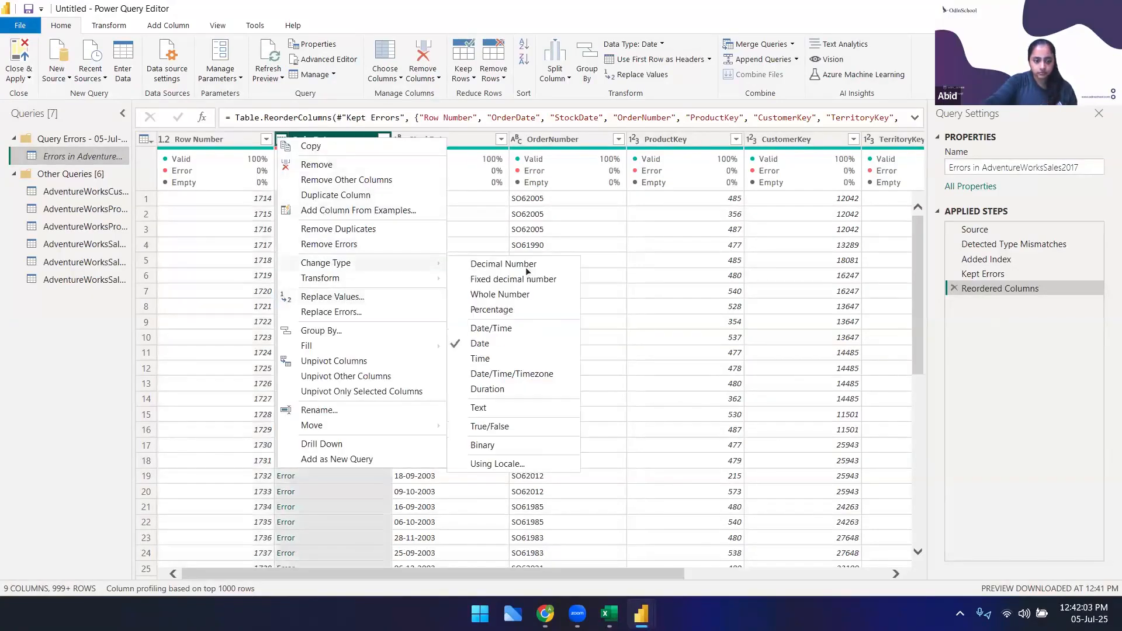
pyautogui.click(496, 342)
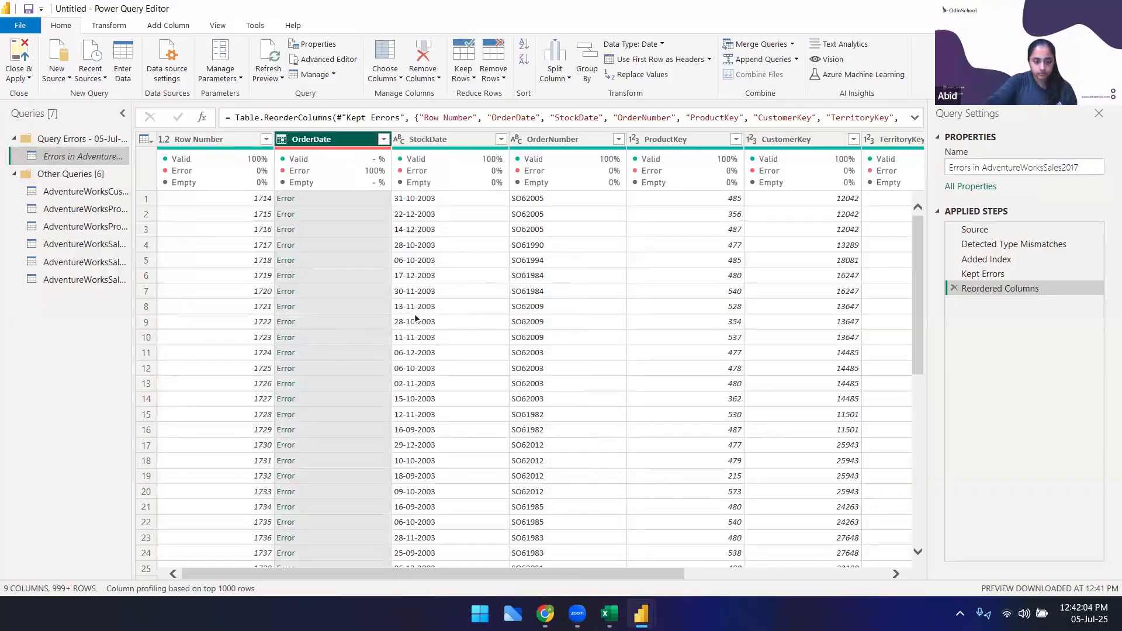
pyautogui.rightClick(291, 140)
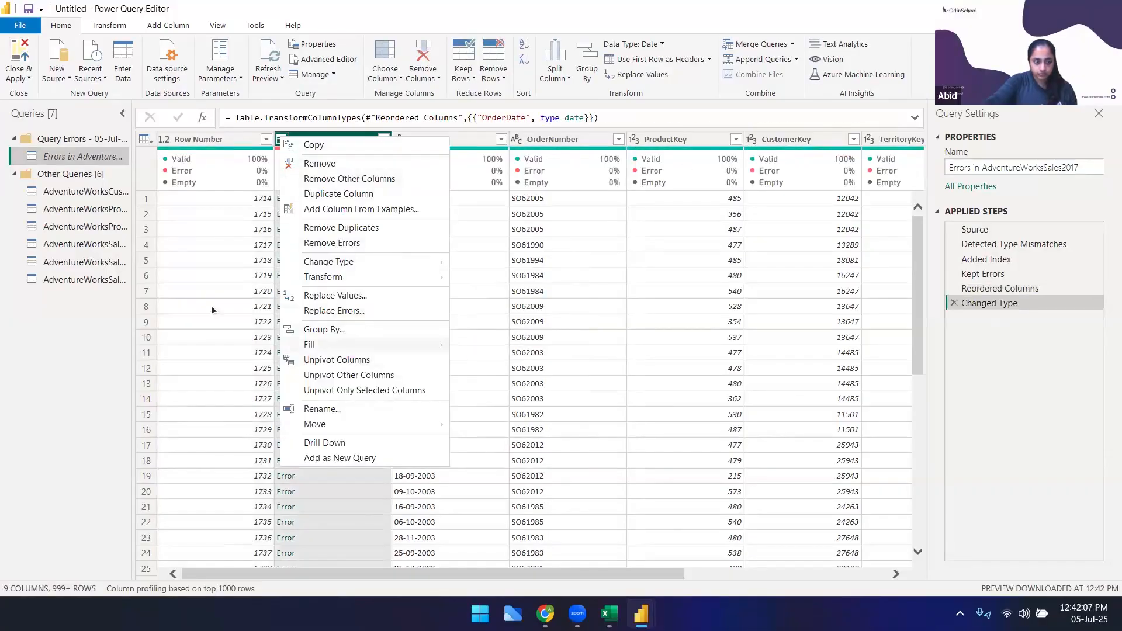
# Delete the AdventureWorksCustomers query from the Other Queries group
pyautogui.click(66, 193)
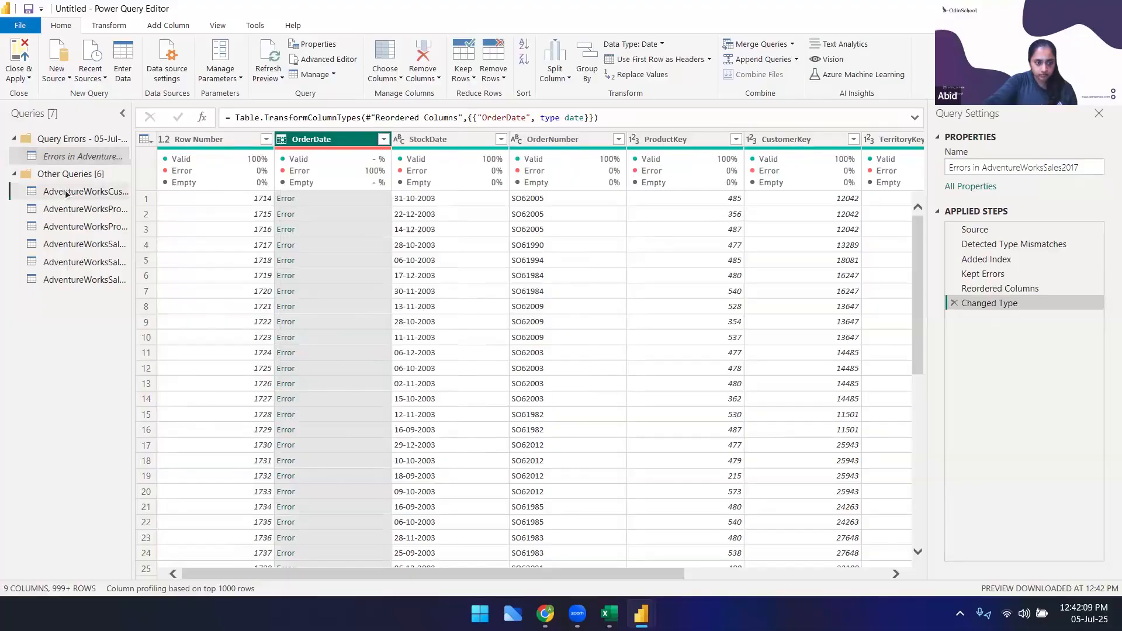
pyautogui.rightClick(66, 193)
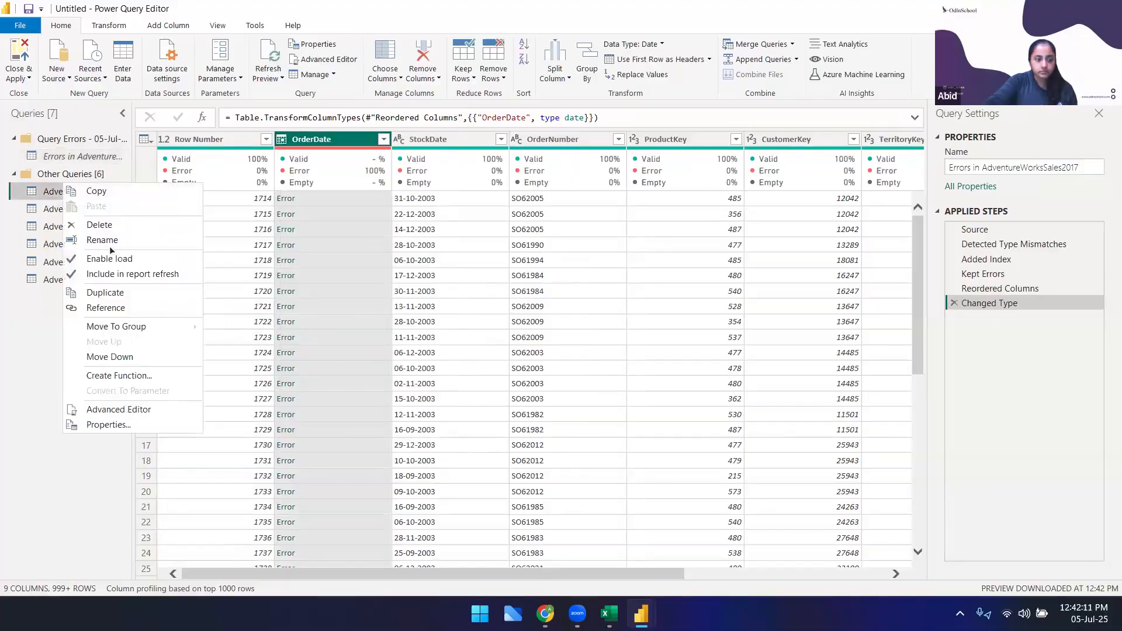
pyautogui.click(100, 226)
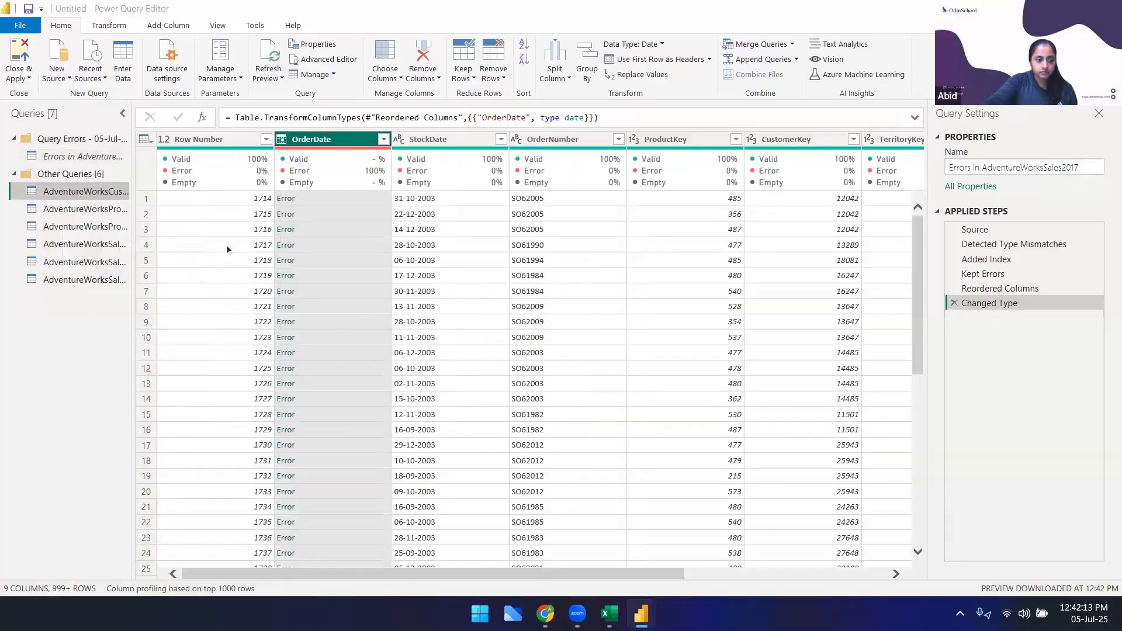
pyautogui.click(614, 333)
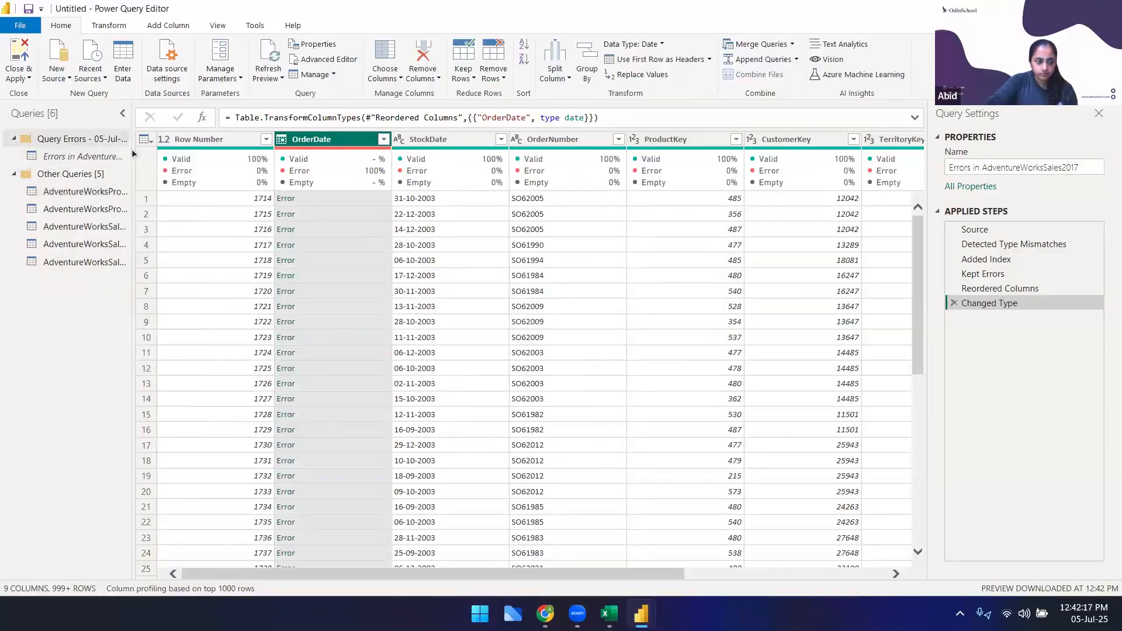
# Delete the Query Errors group together with the errors query inside it
pyautogui.rightClick(69, 139)
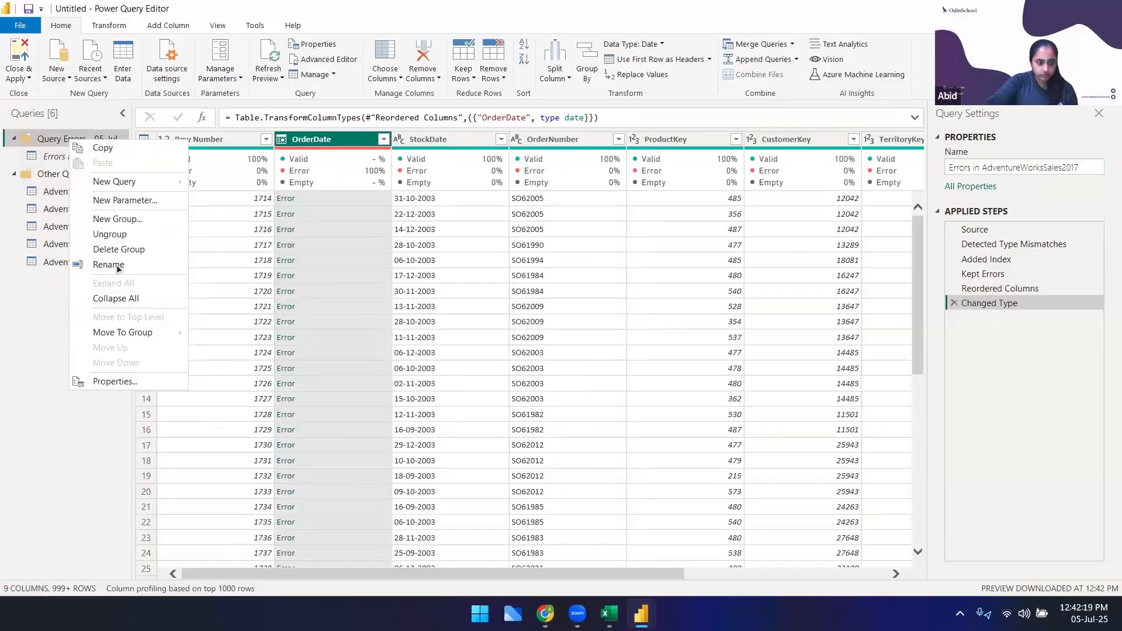
pyautogui.click(119, 250)
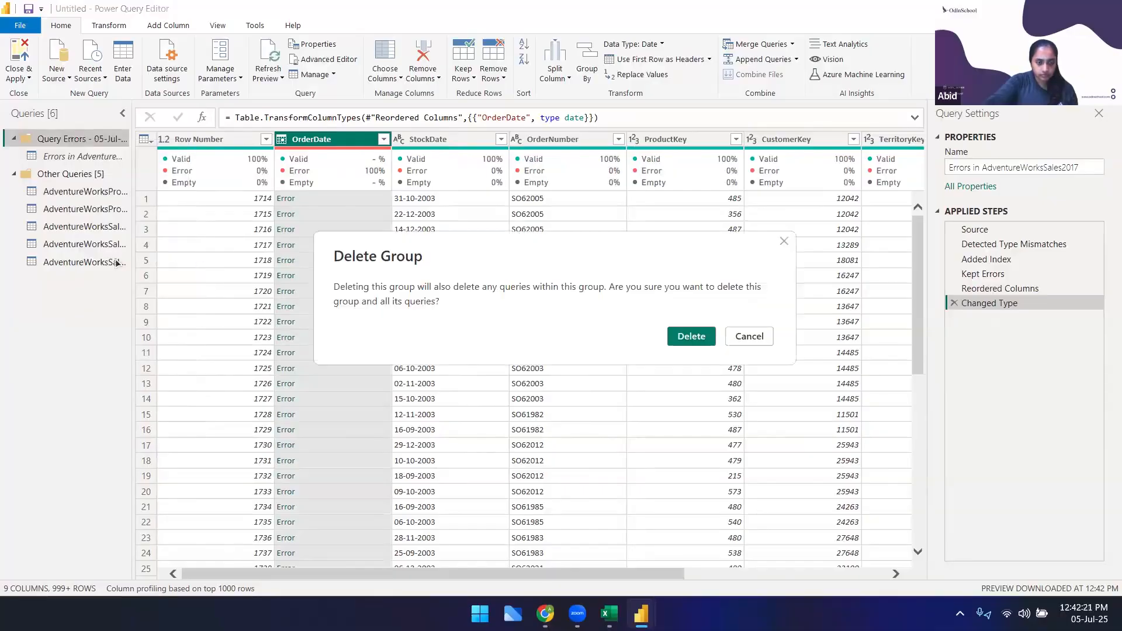
pyautogui.click(681, 336)
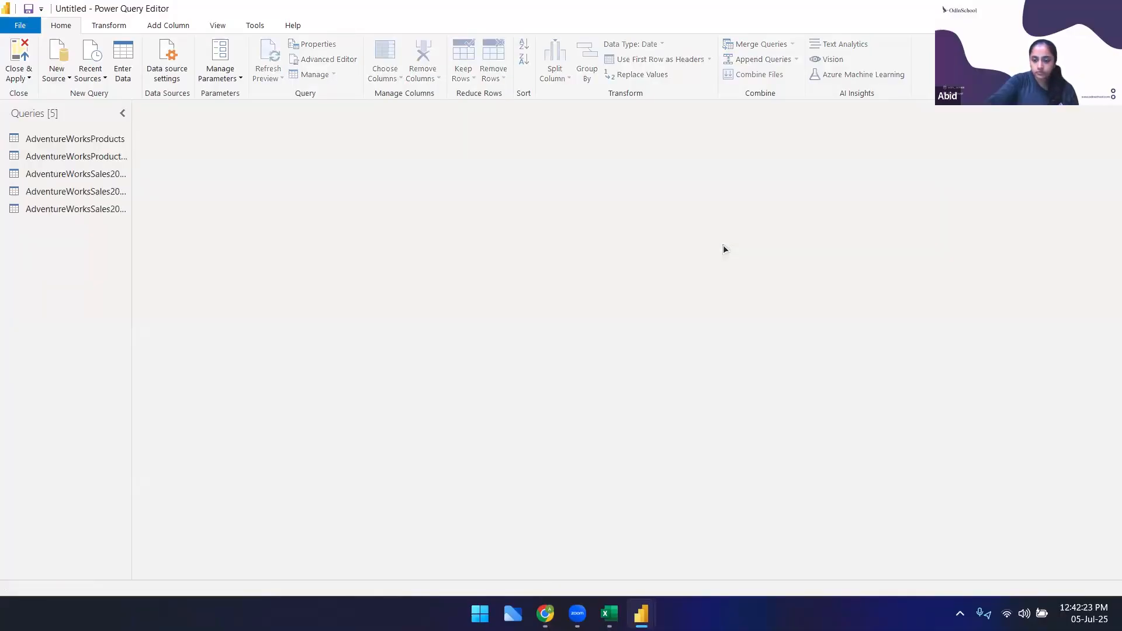
# Review the data previews of the products, product subcategories and 2015, 2016 and 2017 sales queries
pyautogui.click(98, 140)
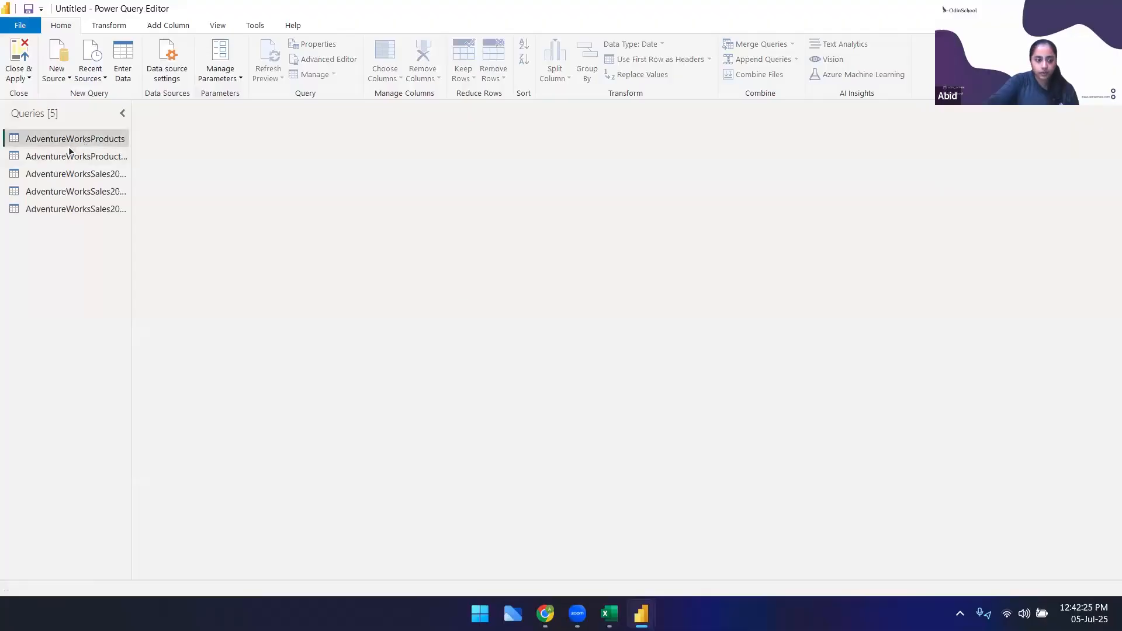
pyautogui.click(72, 157)
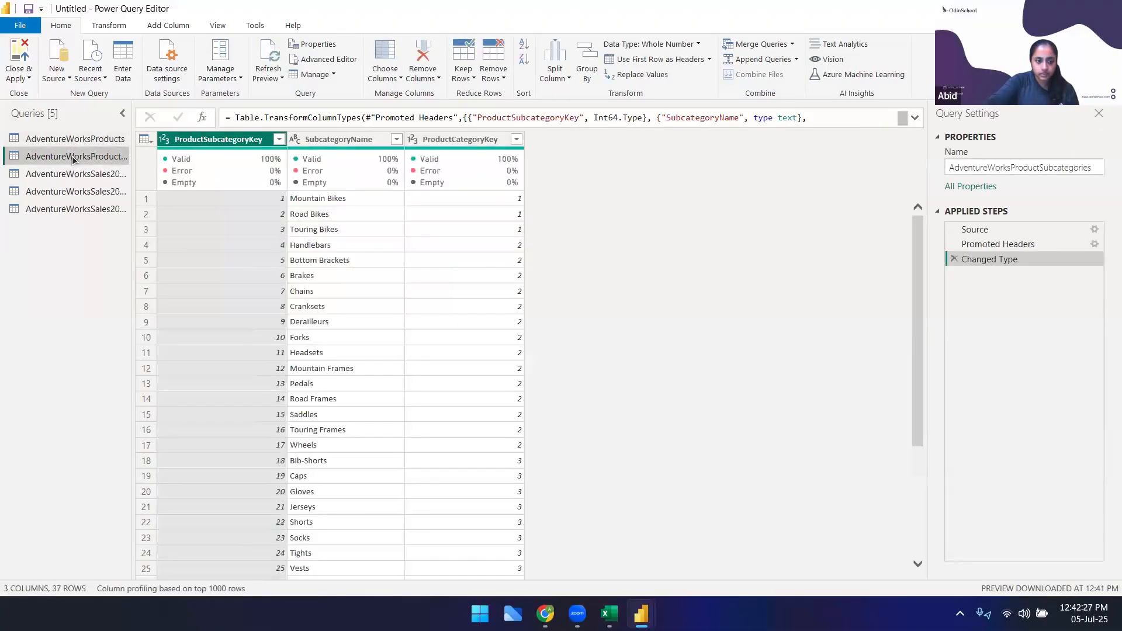
pyautogui.click(74, 175)
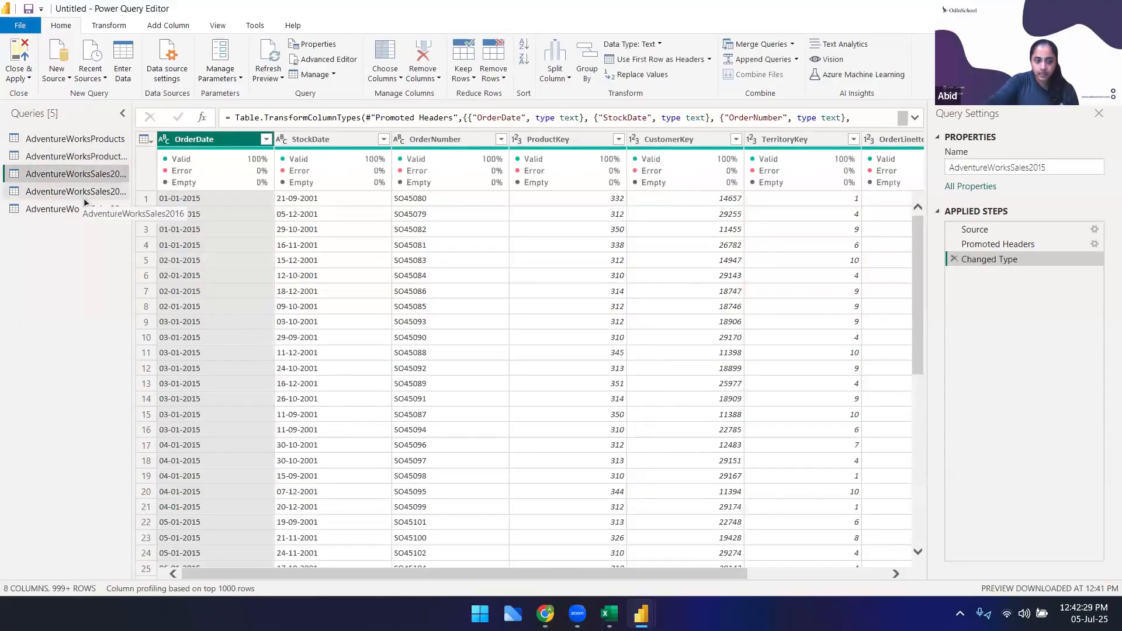
pyautogui.click(85, 199)
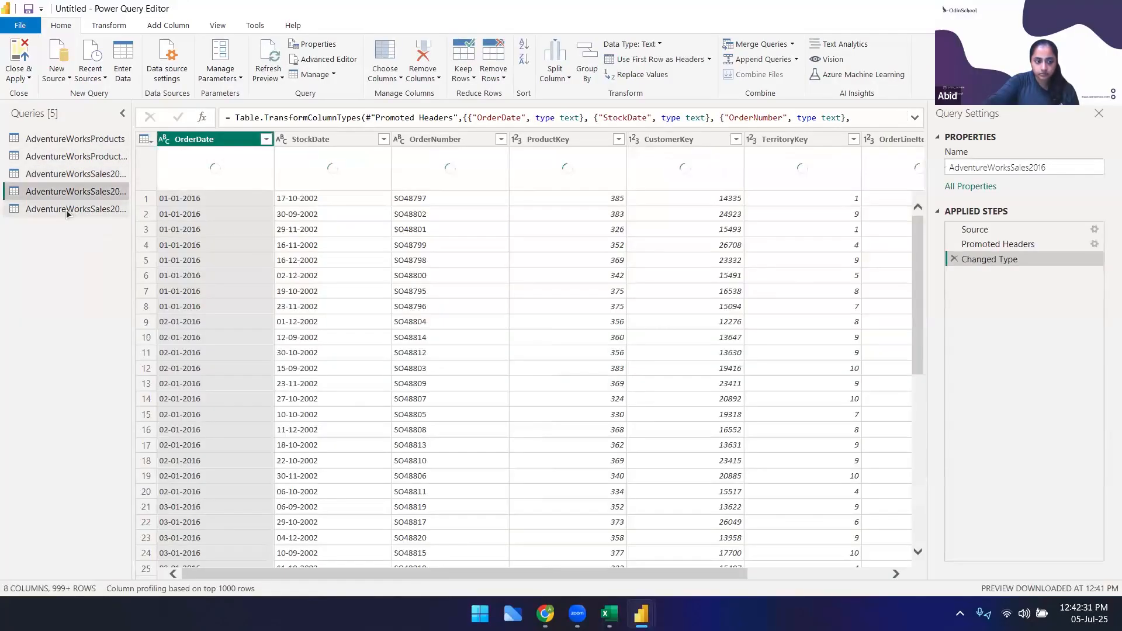
pyautogui.click(66, 210)
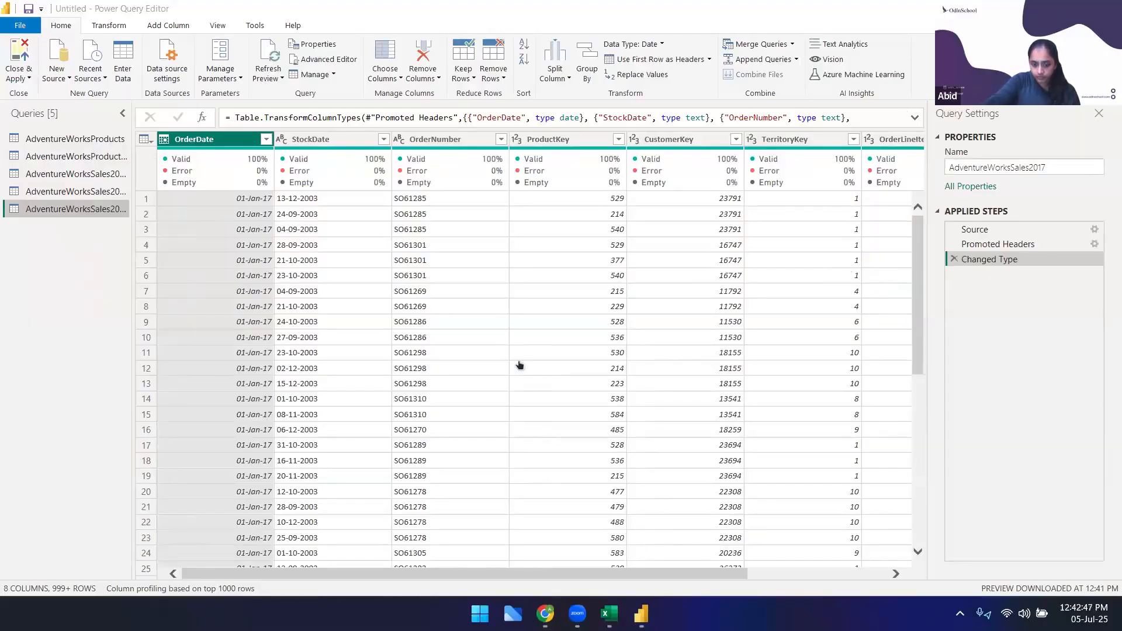
pyautogui.click(65, 141)
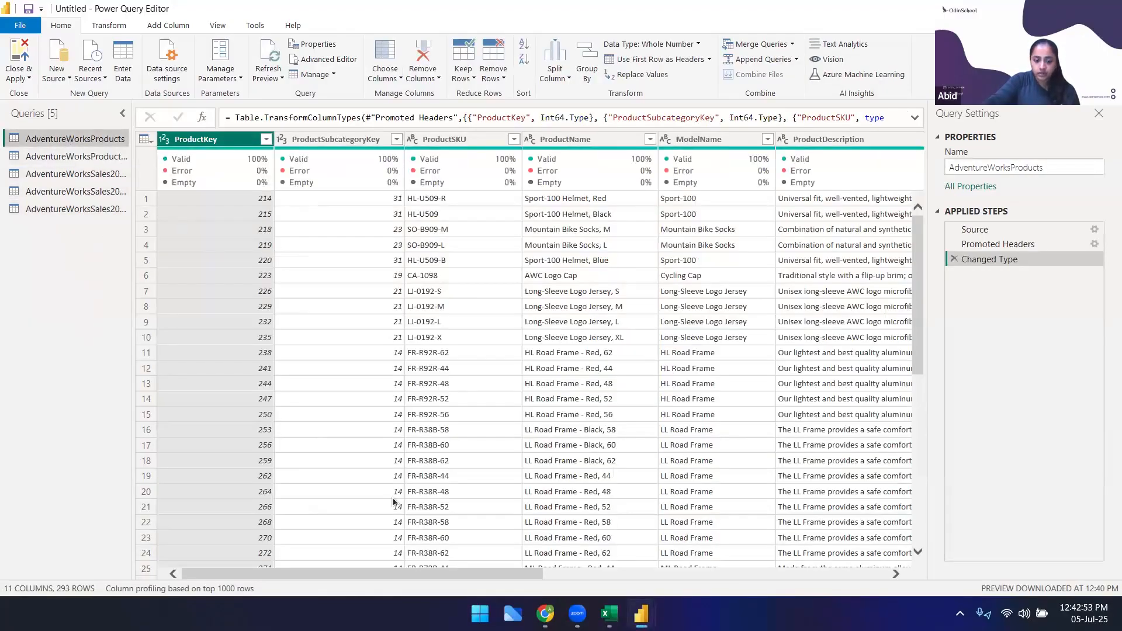
pyautogui.click(93, 160)
pyautogui.click(72, 174)
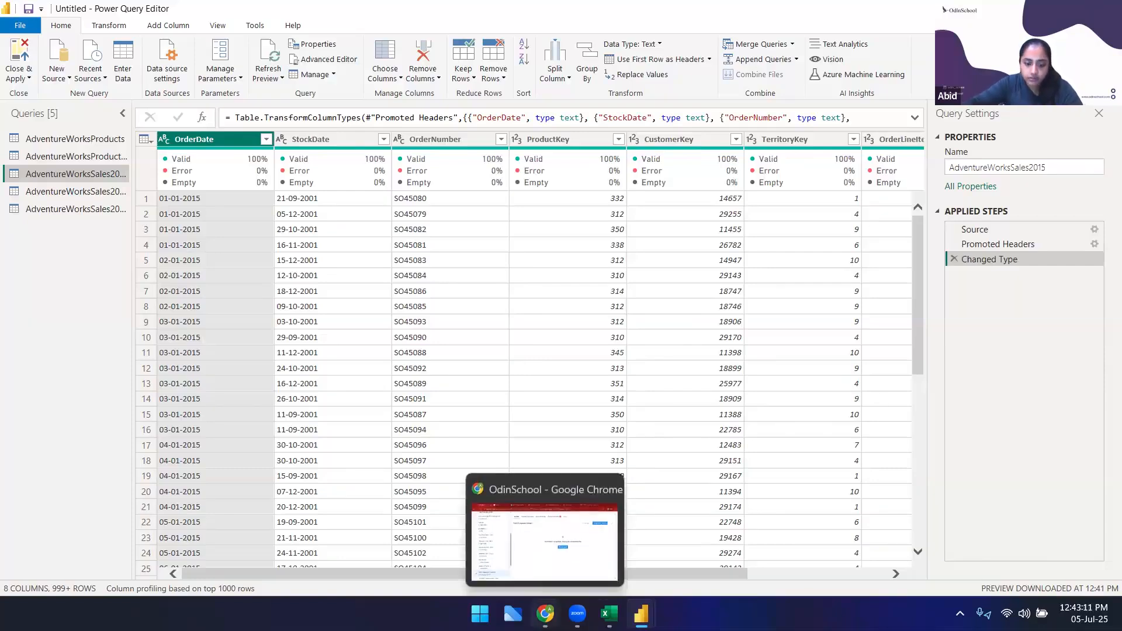
# Switch to Chrome and view the Task & Assignment Datasets lesson page, briefly checking the drives in File Explorer
pyautogui.click(545, 614)
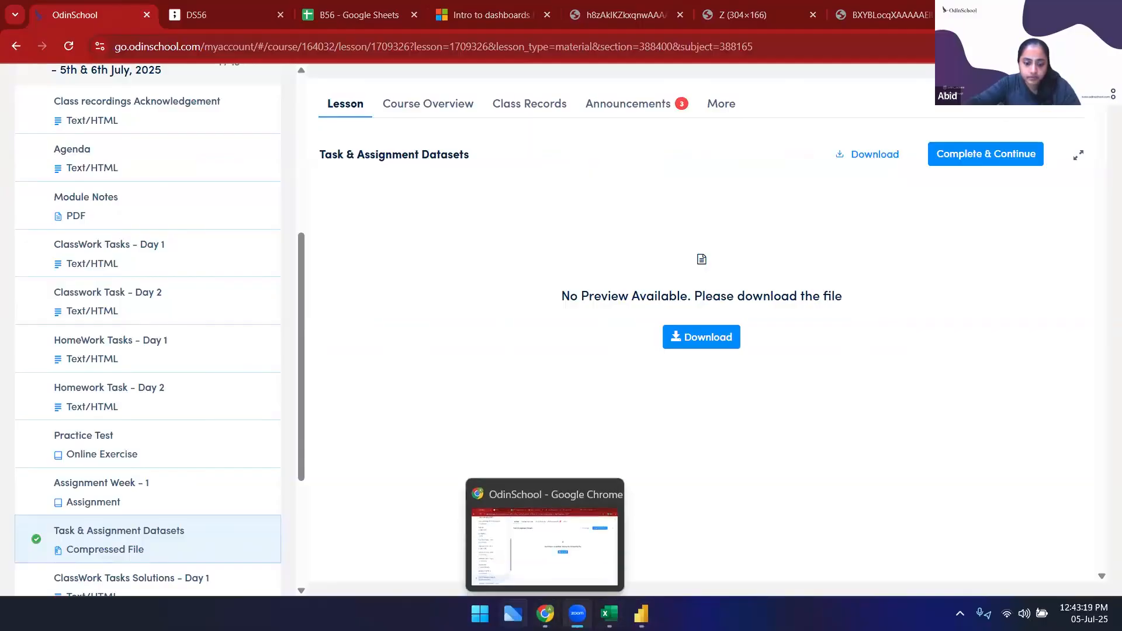
pyautogui.click(512, 613)
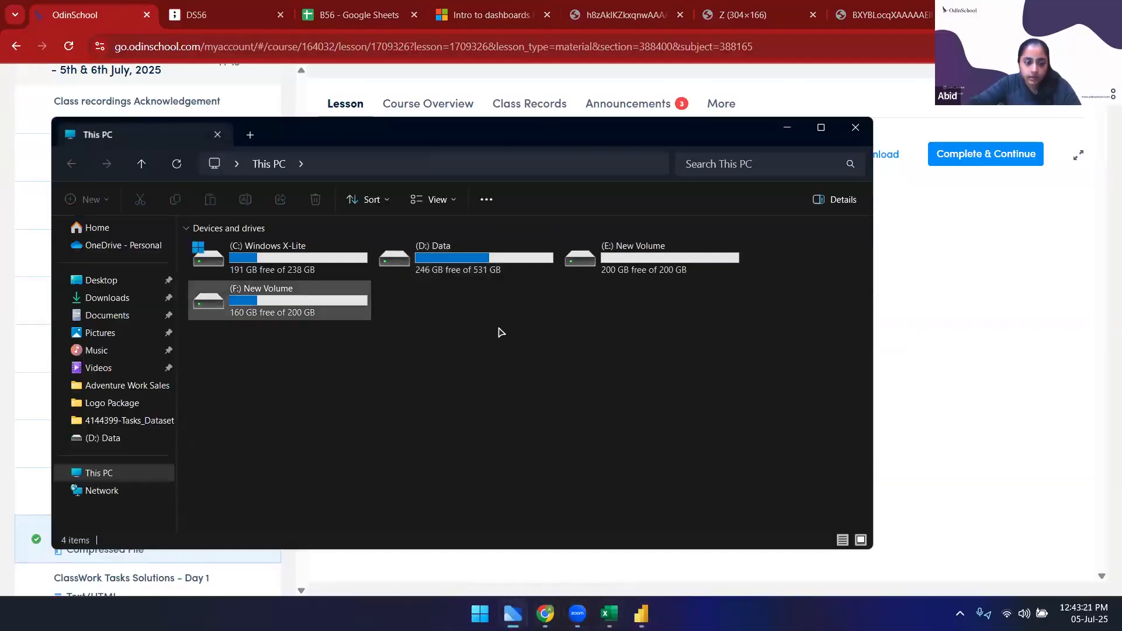
pyautogui.click(856, 132)
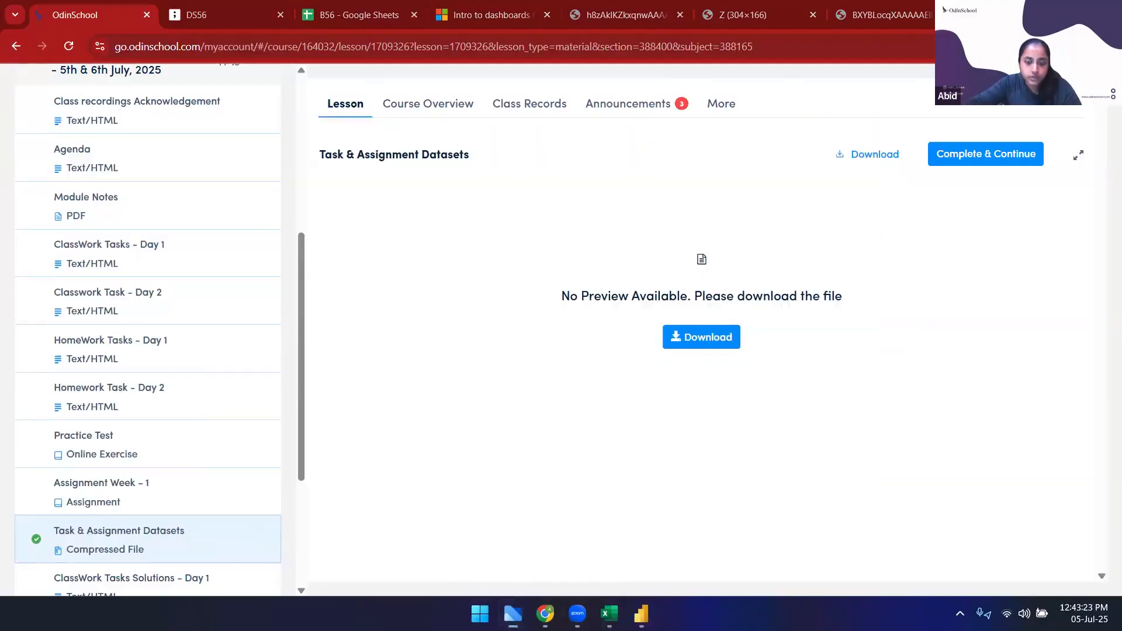
# Switch to Power BI Desktop and look up the 4144399-Tasks_Dataset folder in Downloads through a Text/CSV import, leaving without importing
pyautogui.moveTo(641, 613)
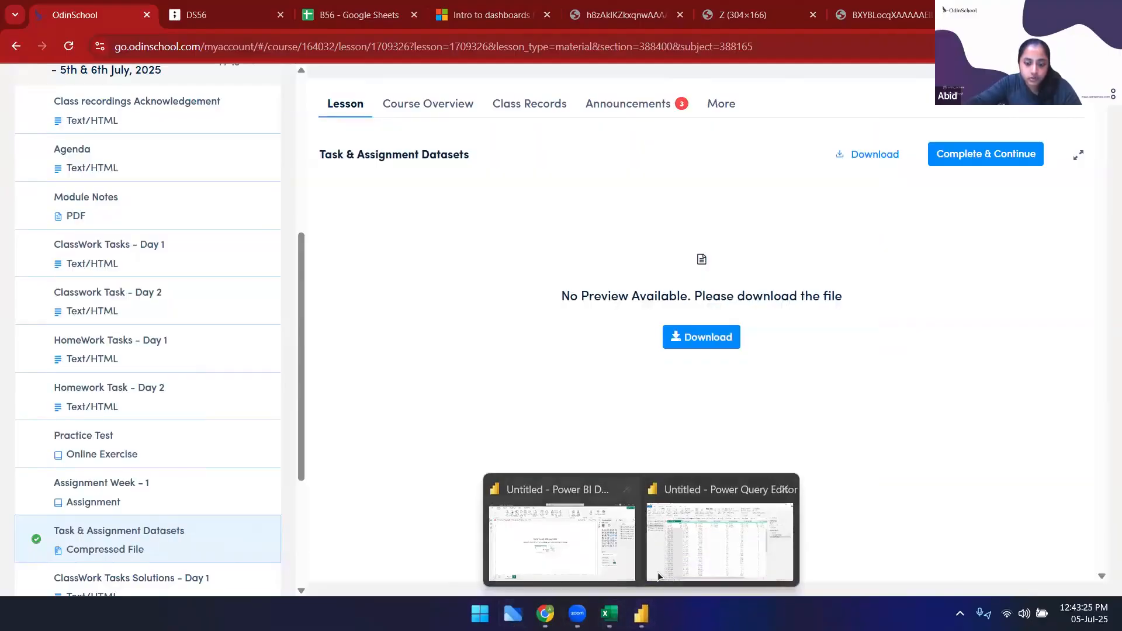
pyautogui.click(540, 514)
pyautogui.click(138, 93)
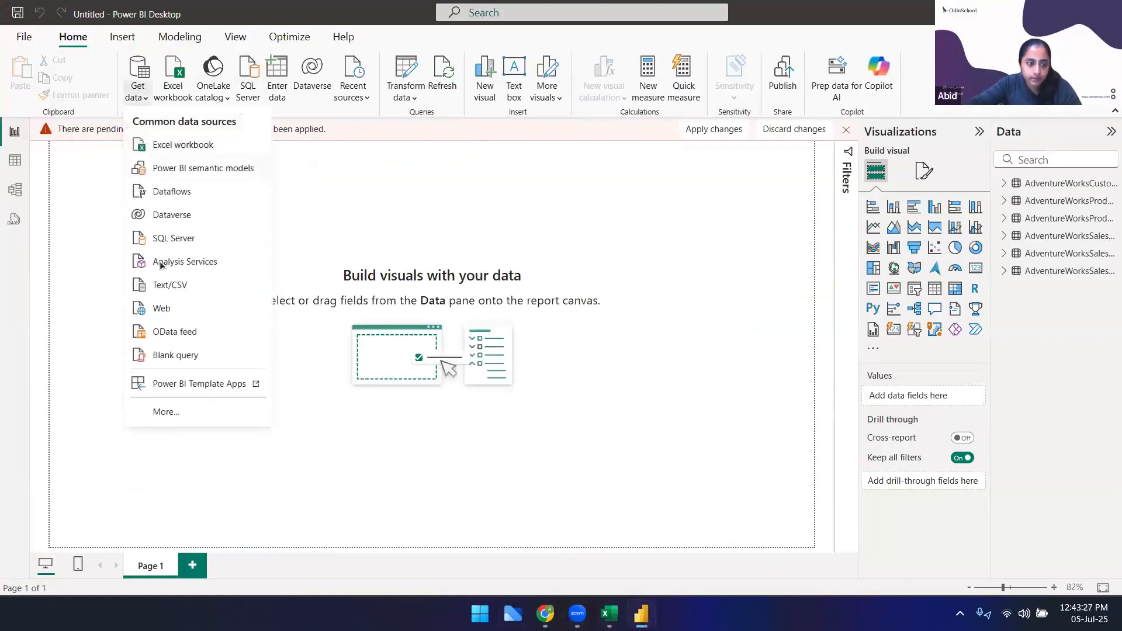
pyautogui.click(163, 285)
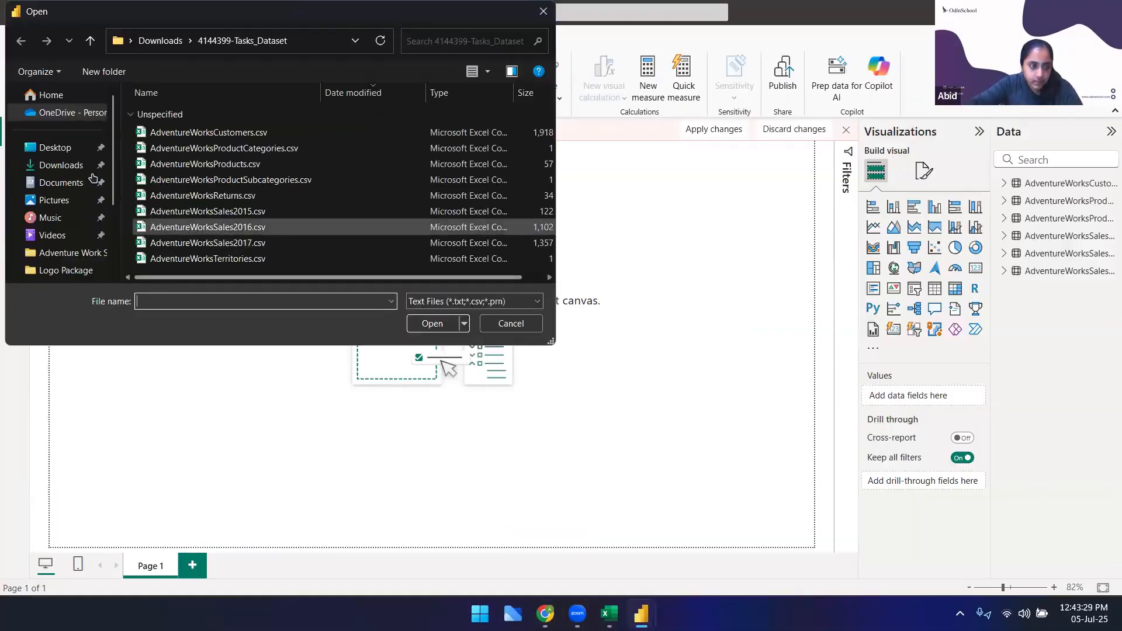
pyautogui.click(61, 168)
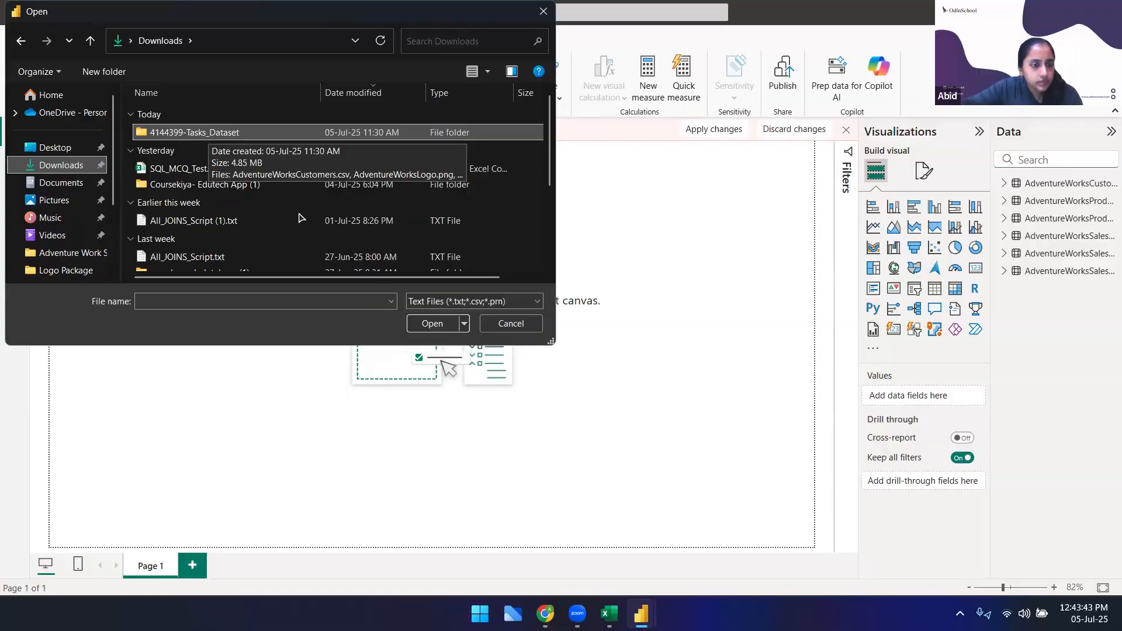
pyautogui.click(488, 324)
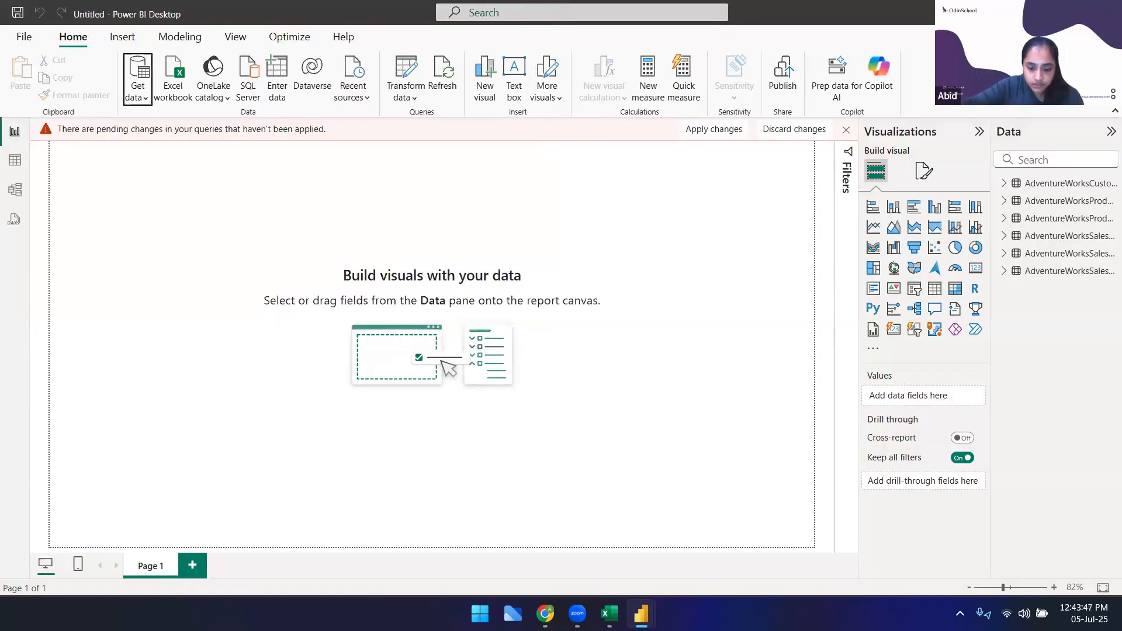
# Look at the 4144399-Tasks_Dataset archive and its extracted folder in Downloads using File Explorer
pyautogui.click(514, 613)
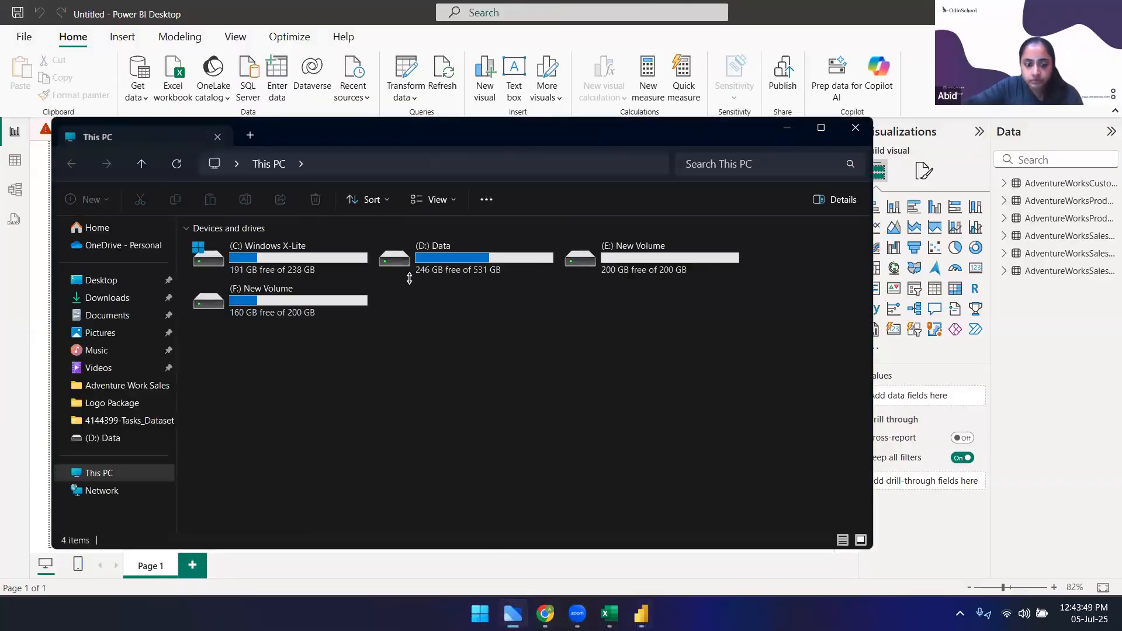
pyautogui.click(104, 299)
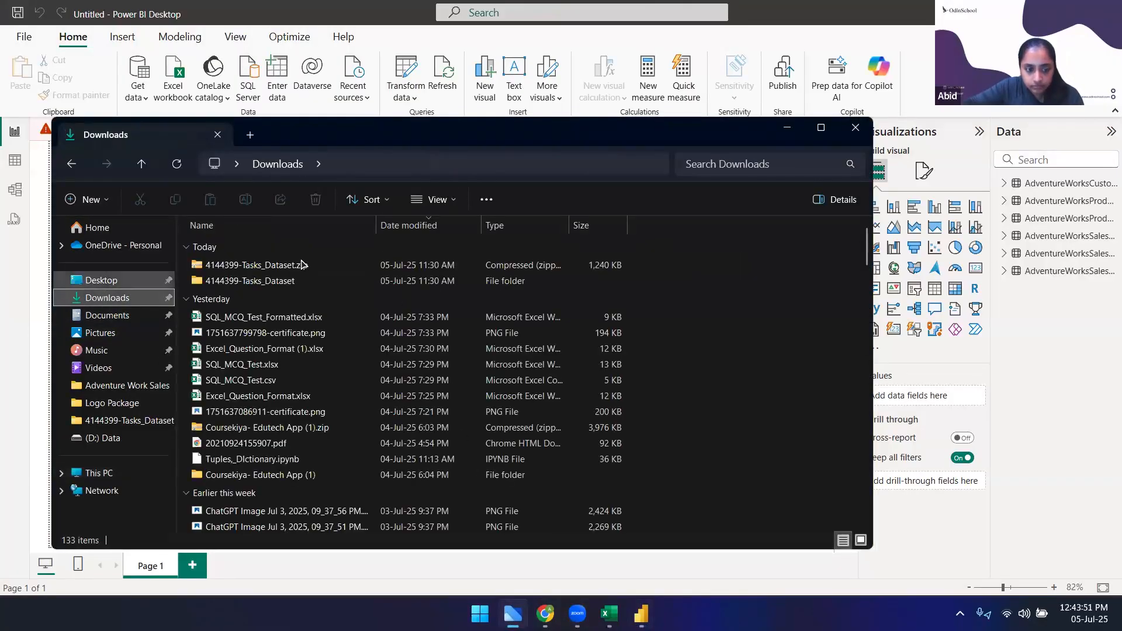
pyautogui.click(854, 128)
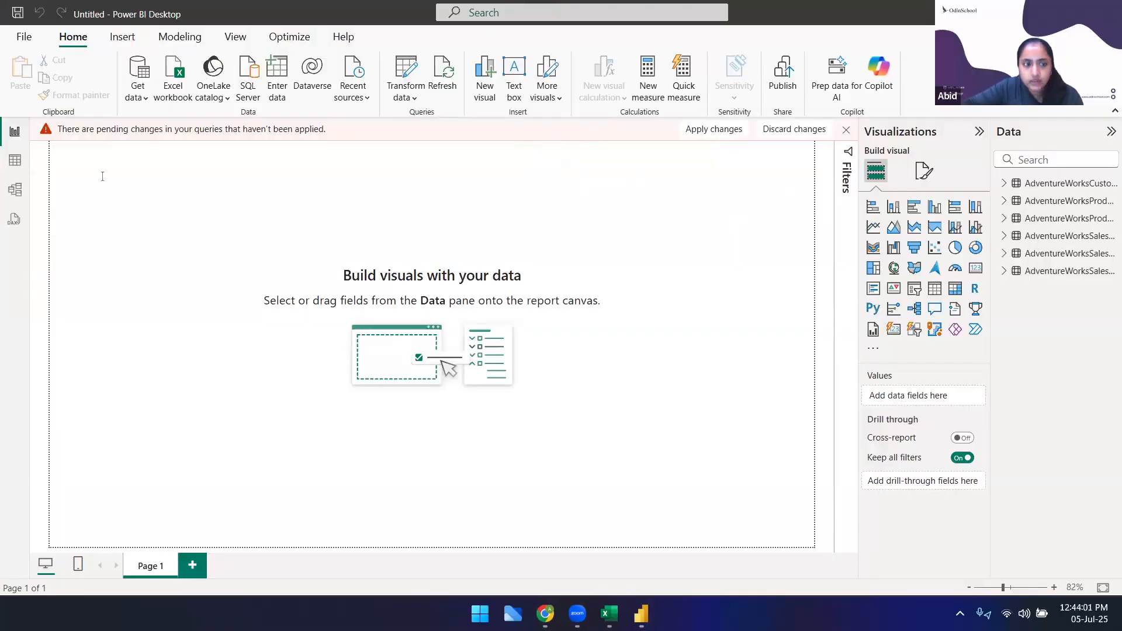
# Examine the AdventureWorks CSV files offered for a Text/CSV import from the 4144399-Tasks_Dataset folder, leaving without importing
pyautogui.click(140, 94)
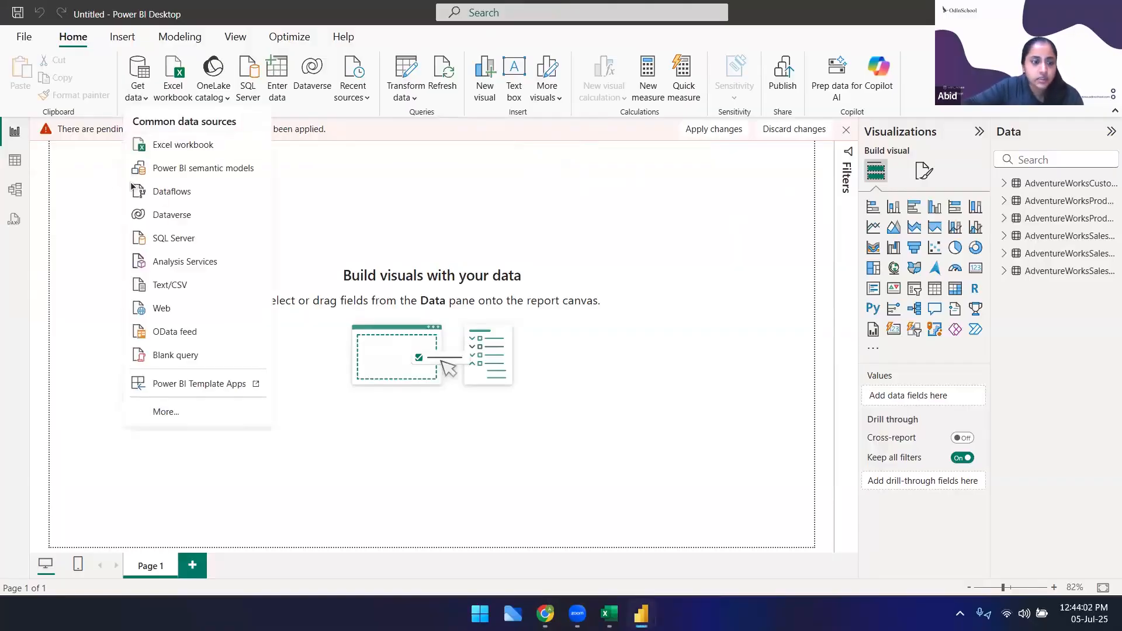
pyautogui.click(182, 288)
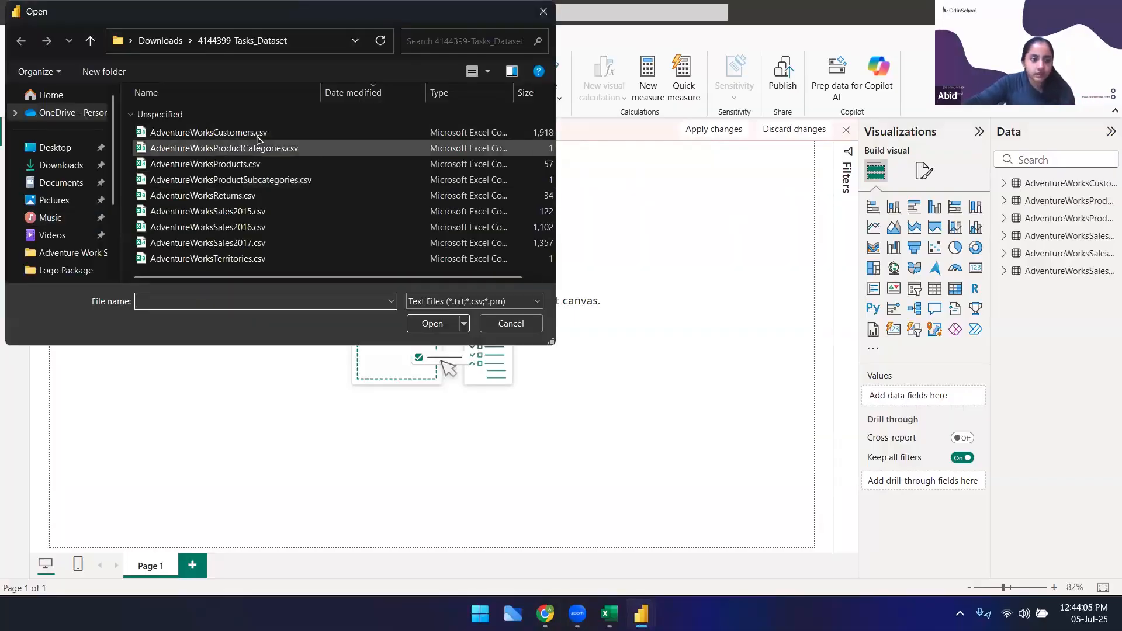
pyautogui.click(163, 135)
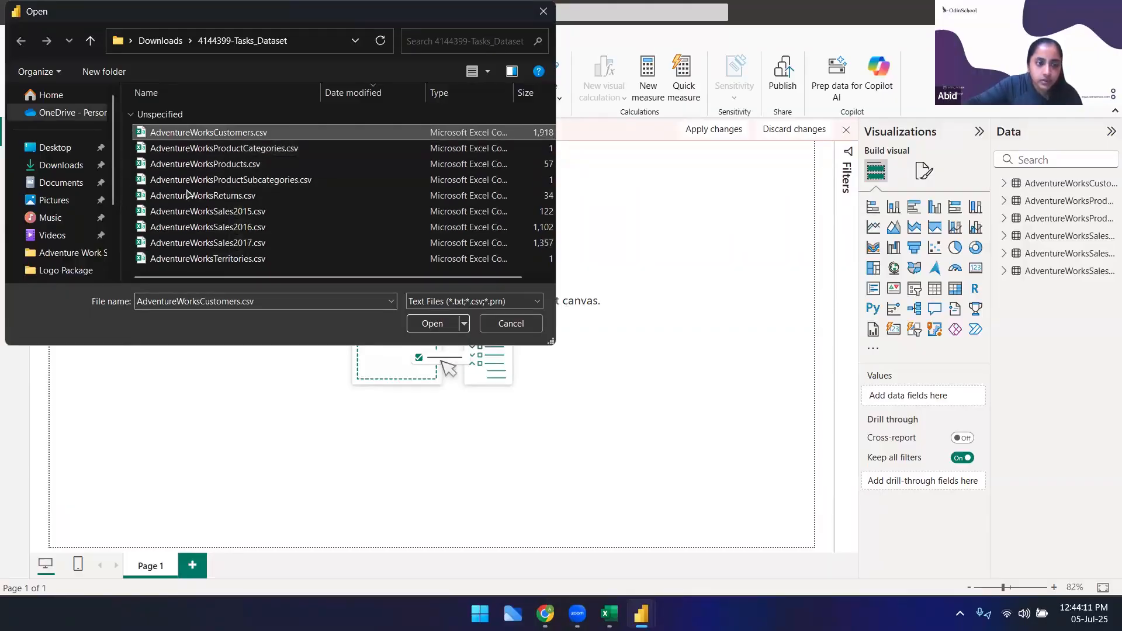
pyautogui.click(222, 211)
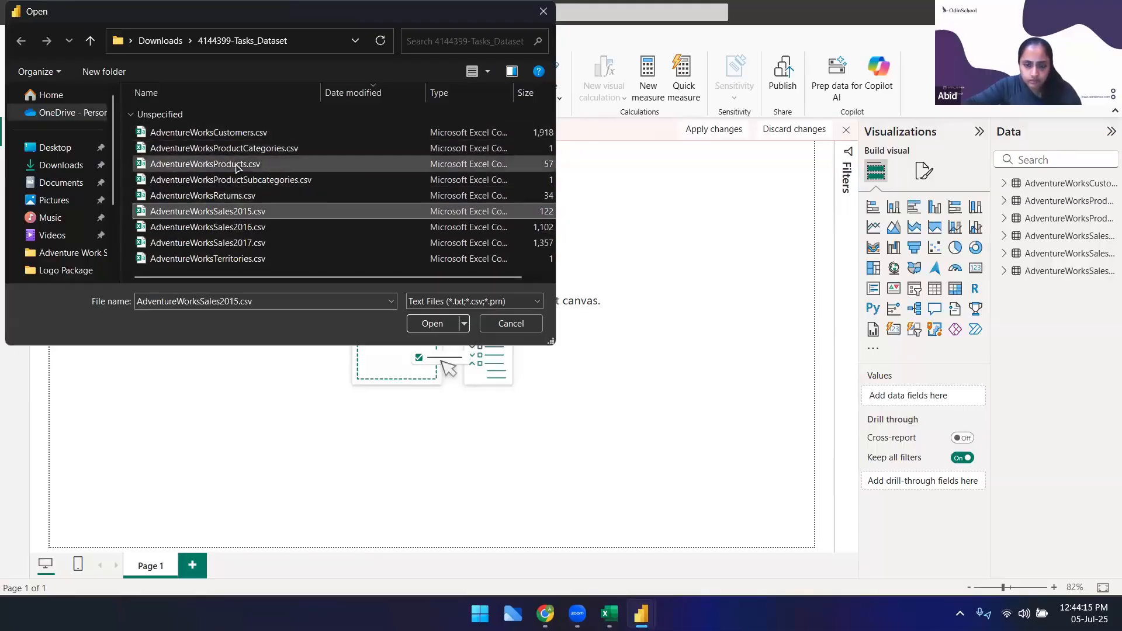
pyautogui.click(509, 323)
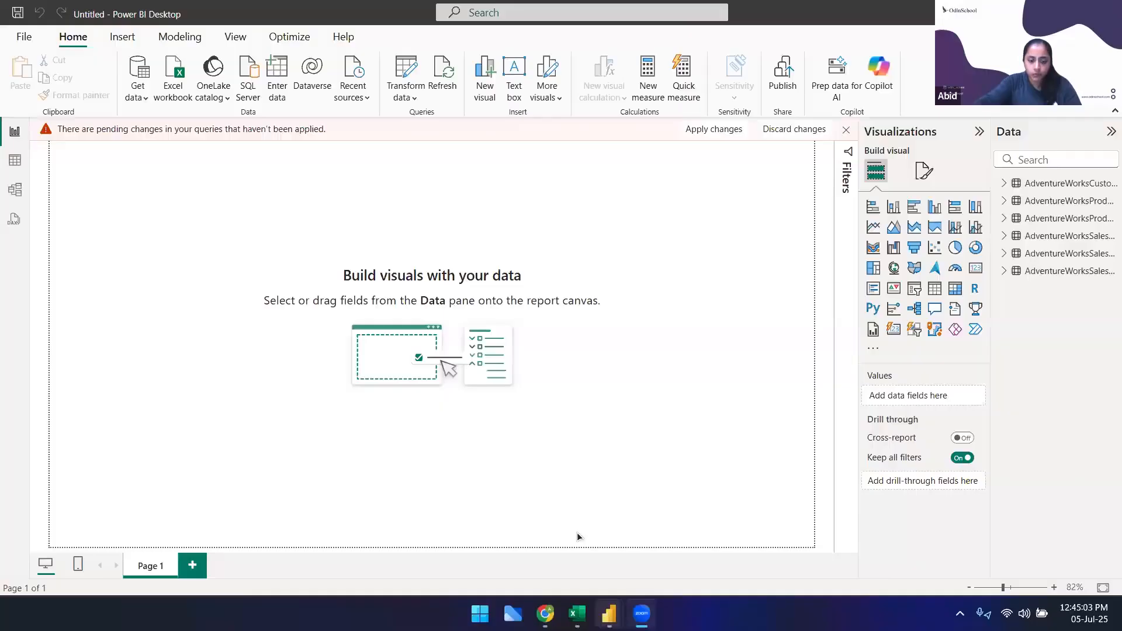
pyautogui.moveTo(608, 614)
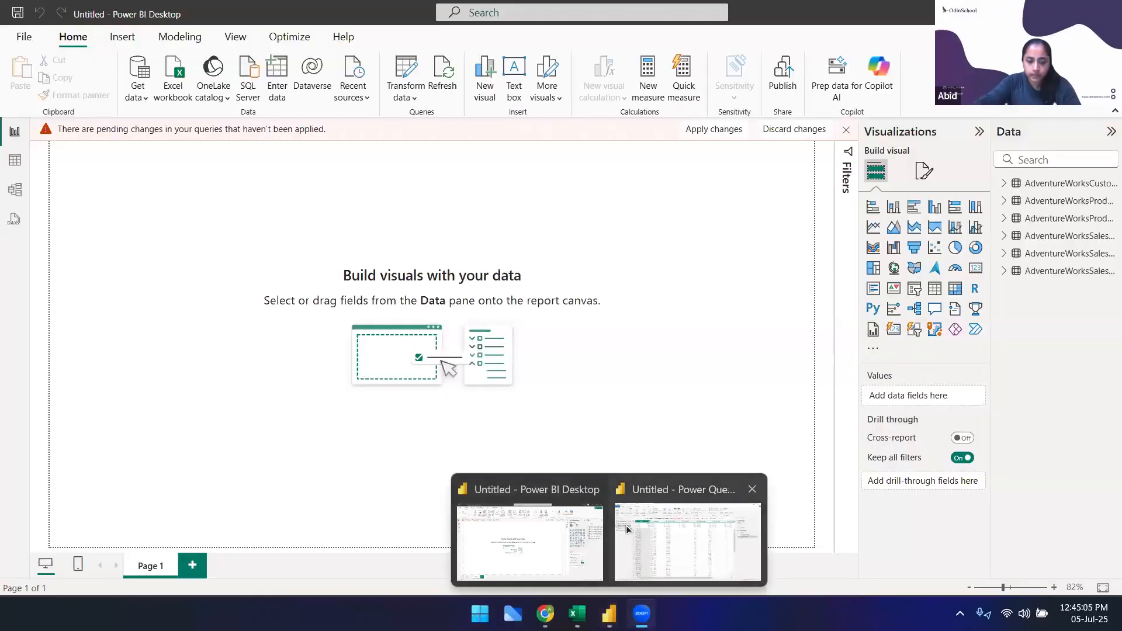
pyautogui.click(685, 528)
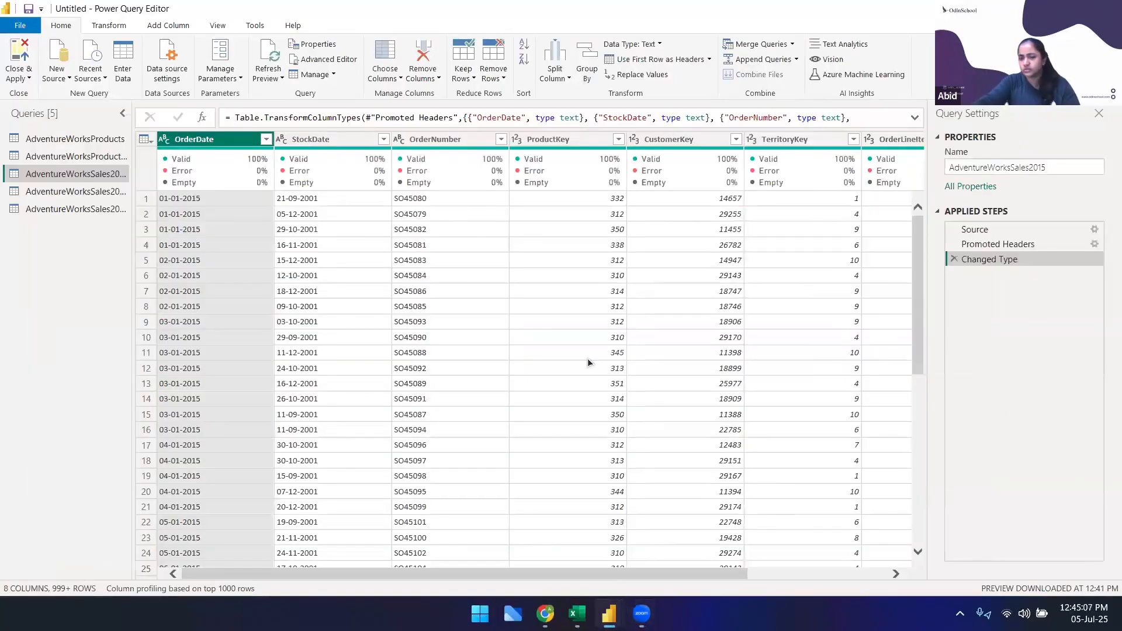
pyautogui.click(61, 78)
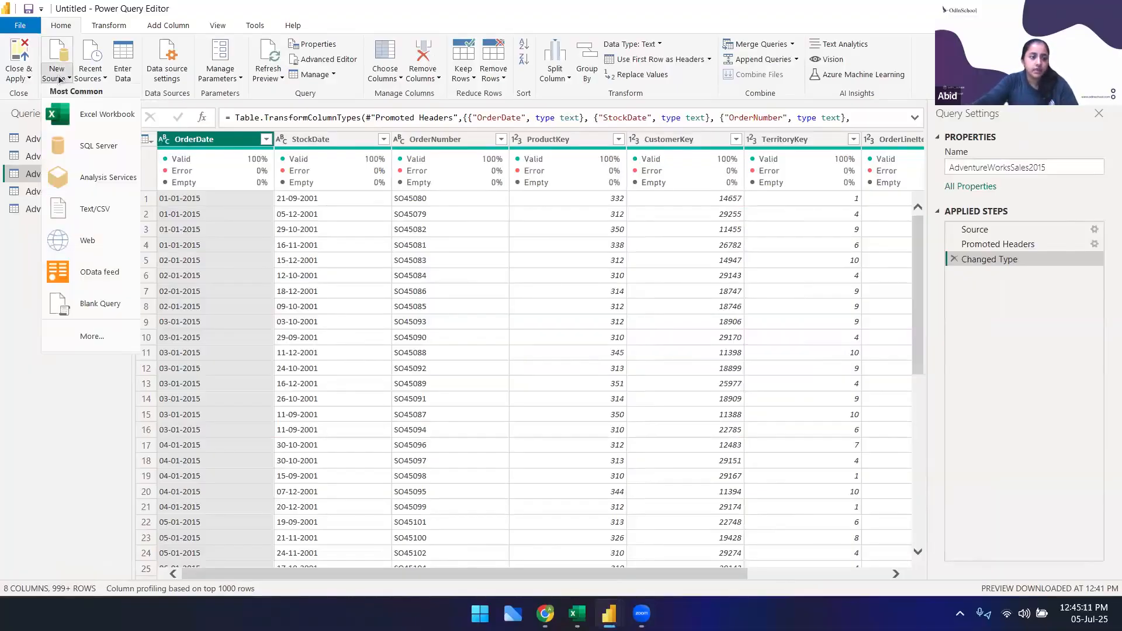
pyautogui.click(86, 438)
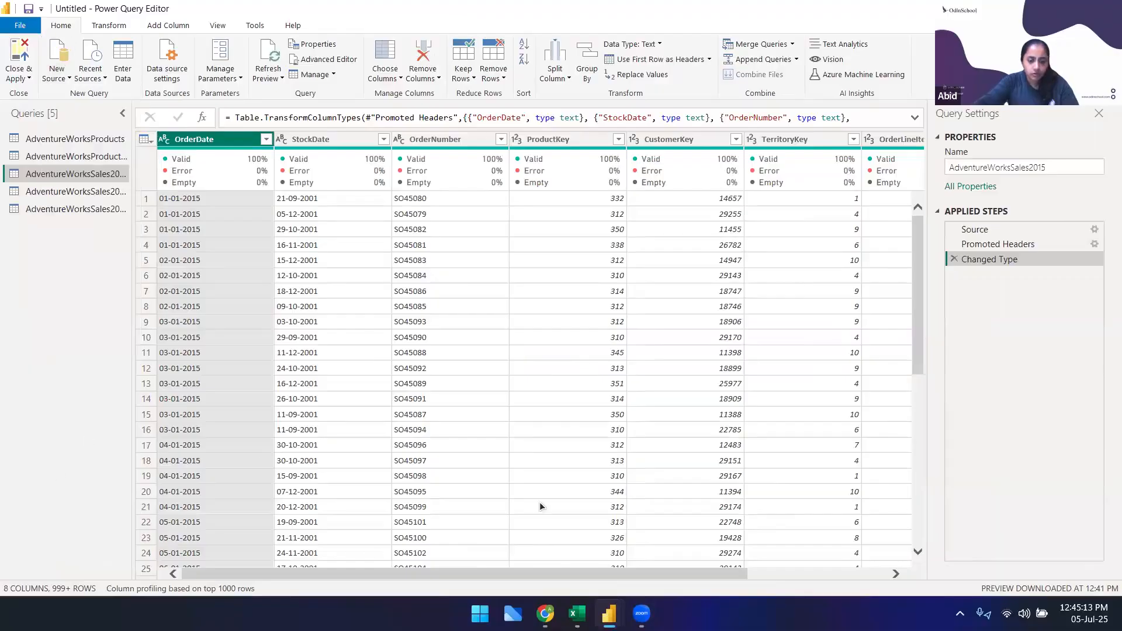
pyautogui.click(609, 613)
pyautogui.click(558, 561)
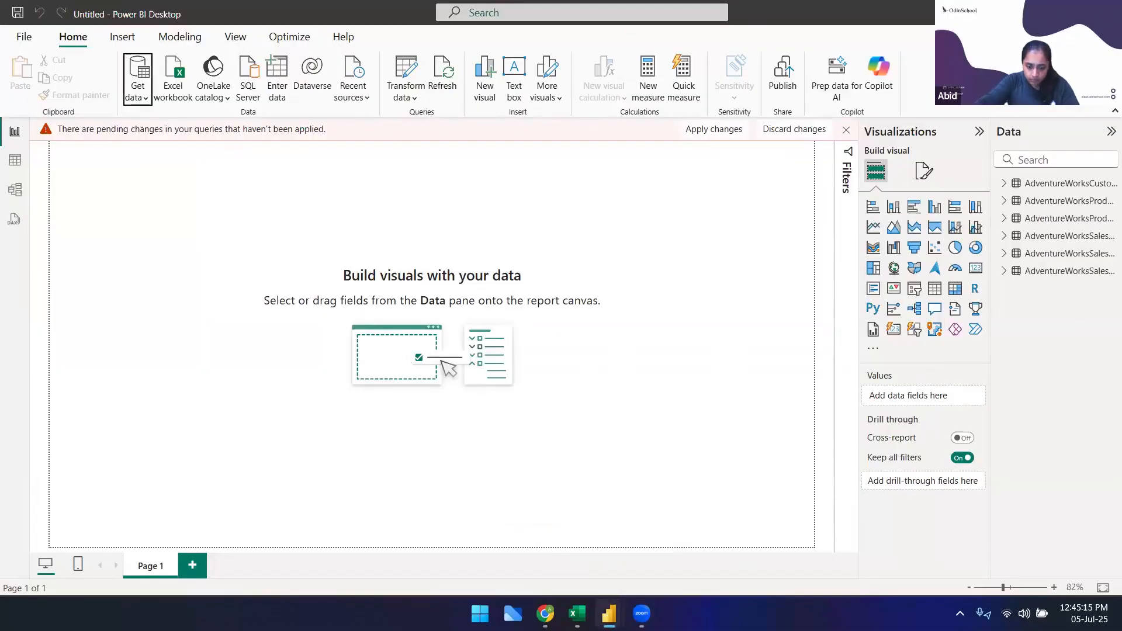
pyautogui.moveTo(610, 611)
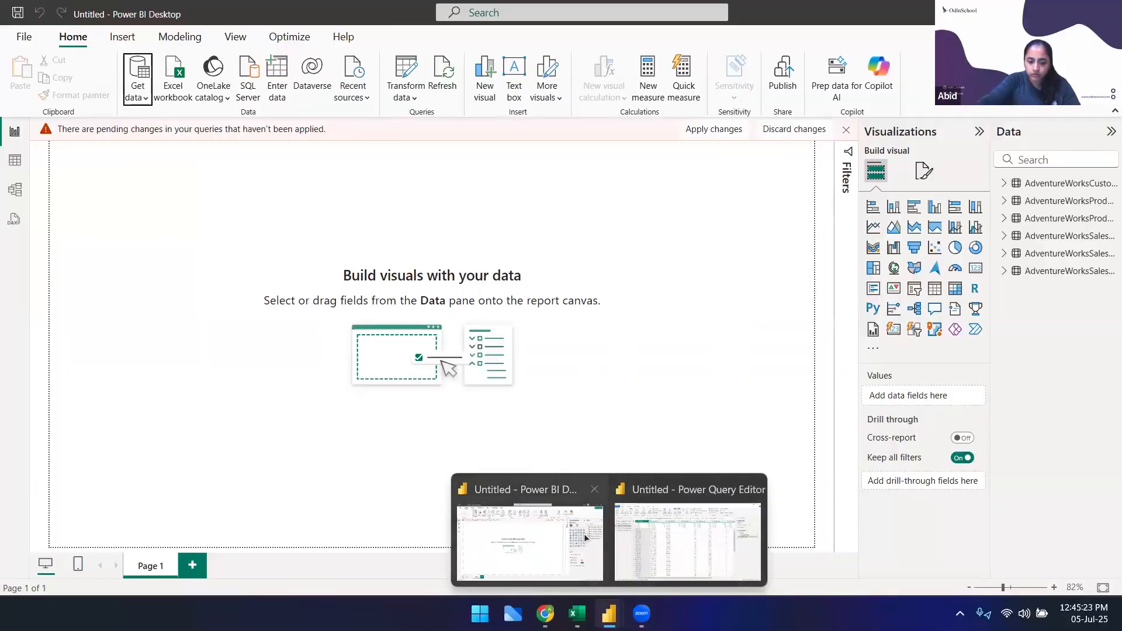
pyautogui.click(138, 82)
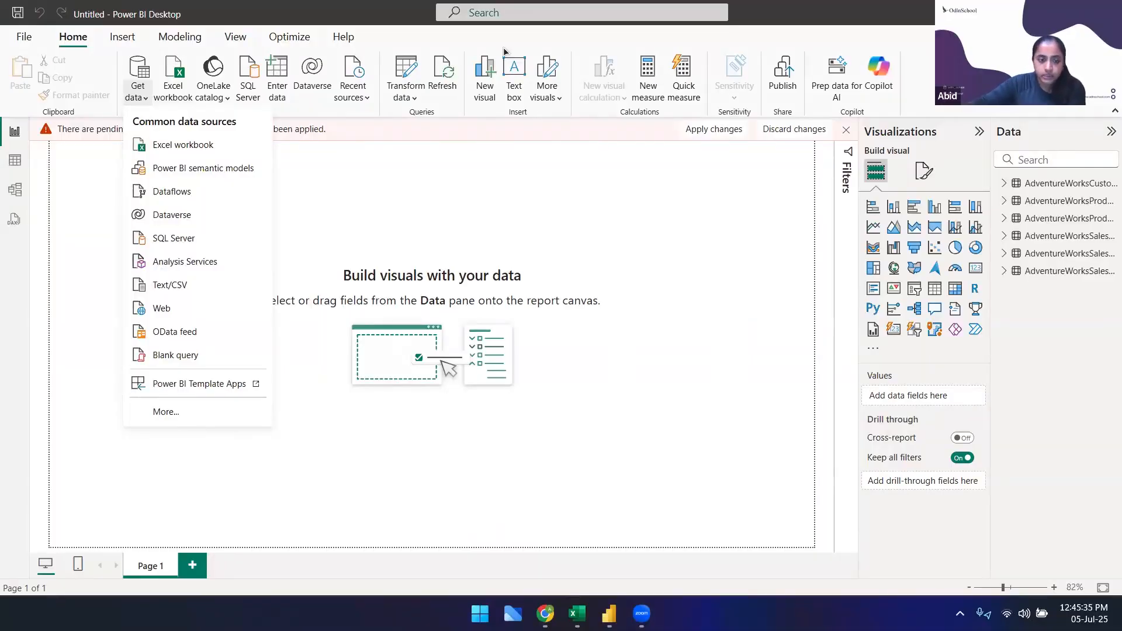
pyautogui.click(358, 207)
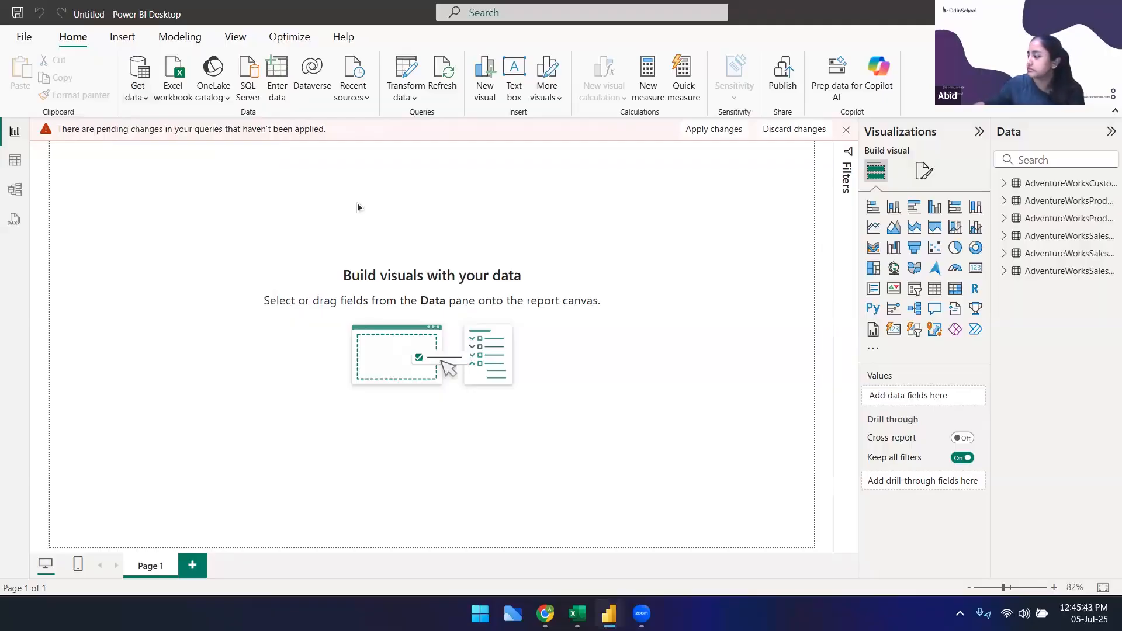
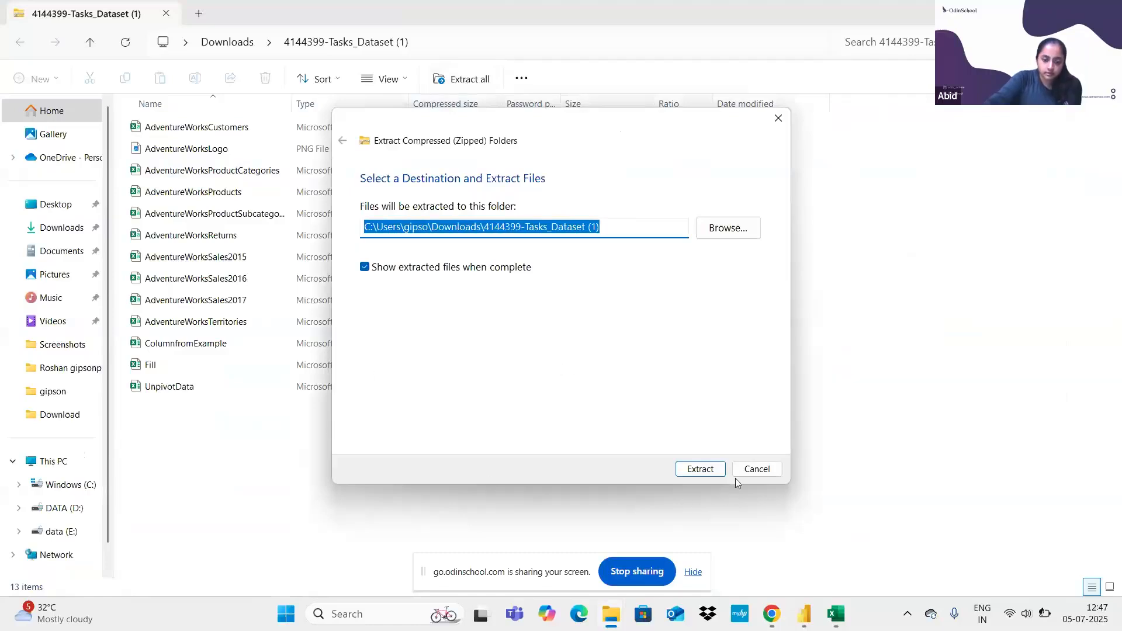
# Extract the original 4144399-Tasks_Dataset archive in Downloads into its 4144399-Tasks_Dataset folder, replacing the existing files, instead of extracting the (1) copy
pyautogui.click(754, 471)
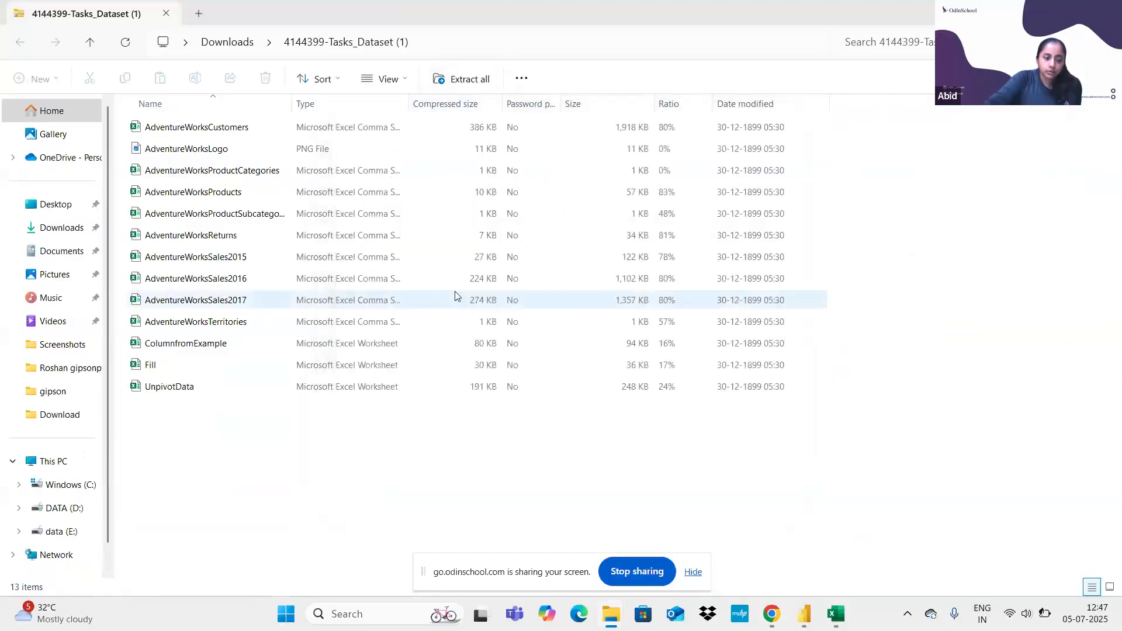
pyautogui.click(51, 231)
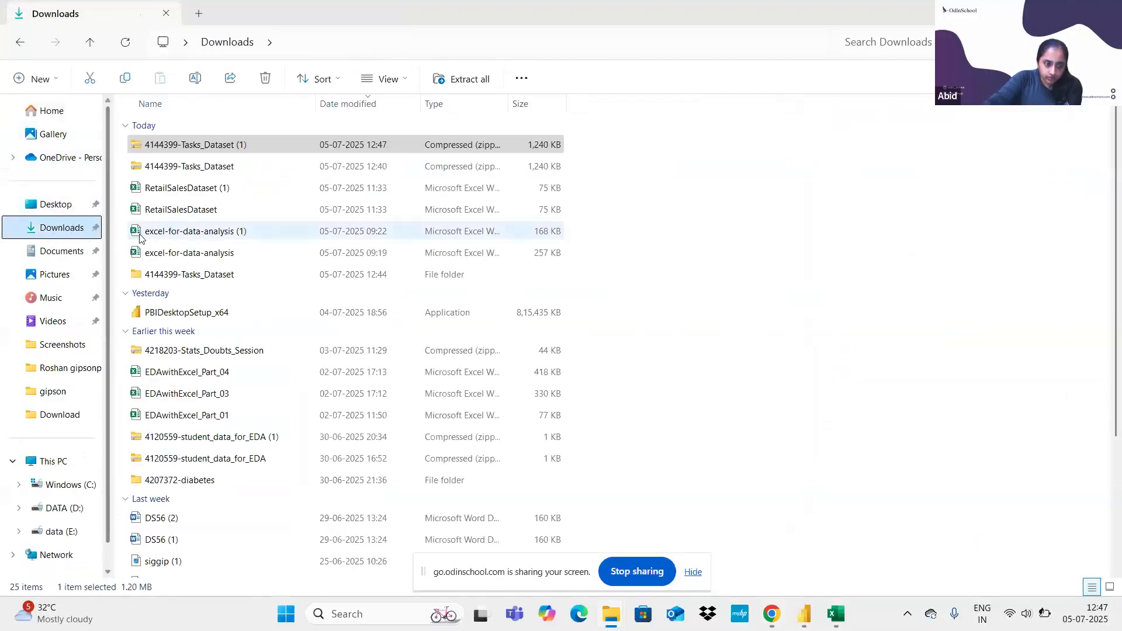
pyautogui.click(212, 167)
pyautogui.rightClick(215, 165)
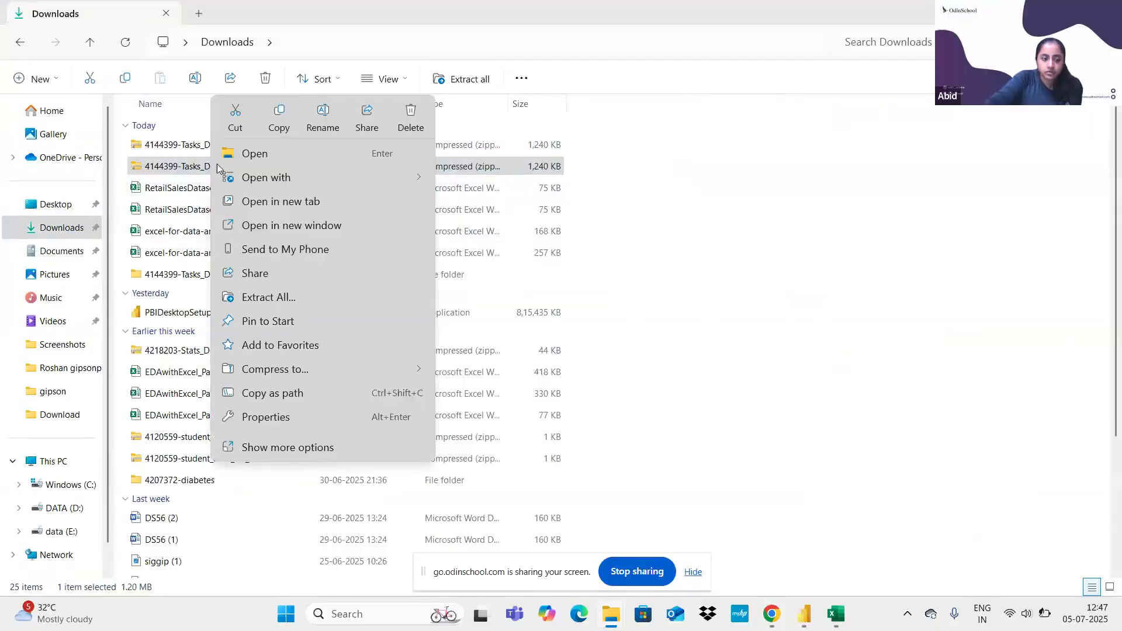
pyautogui.click(279, 295)
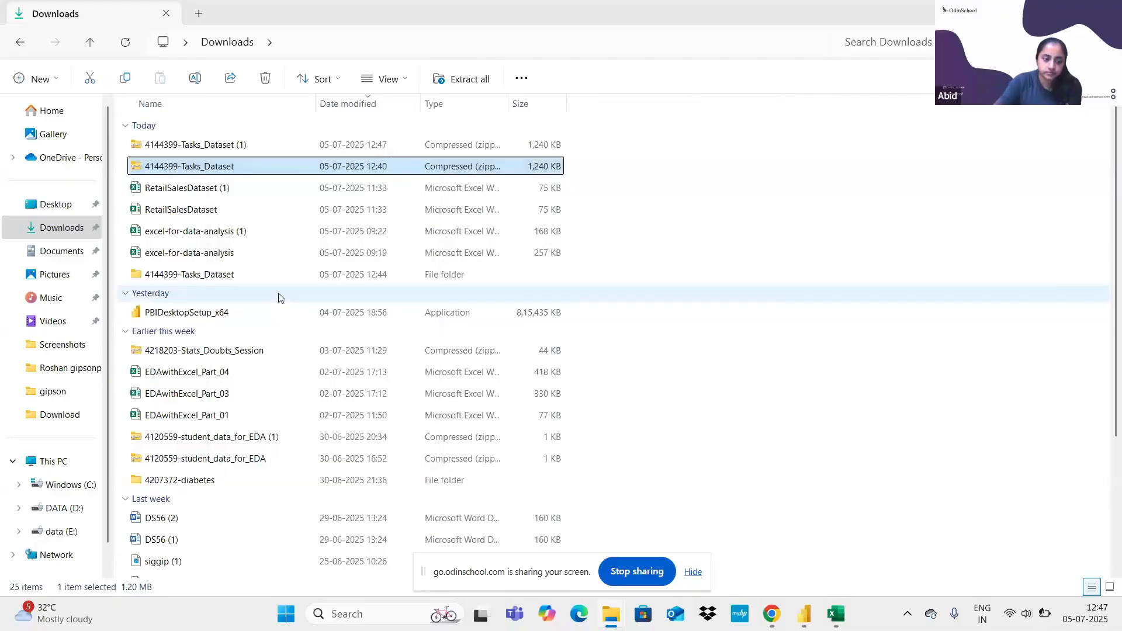
pyautogui.click(701, 468)
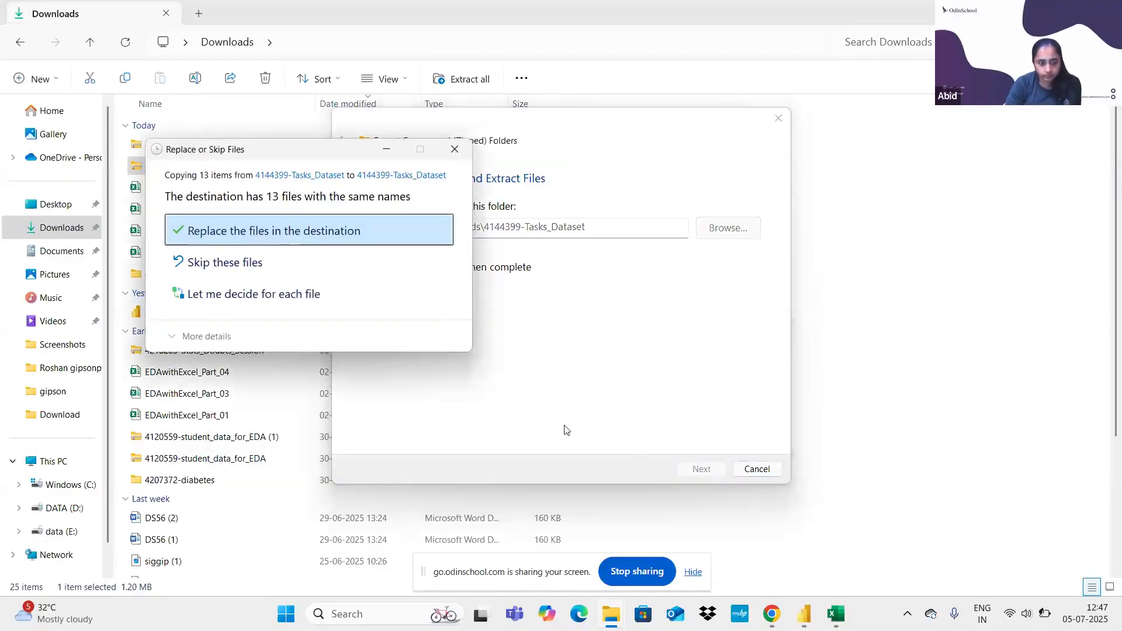
pyautogui.click(278, 229)
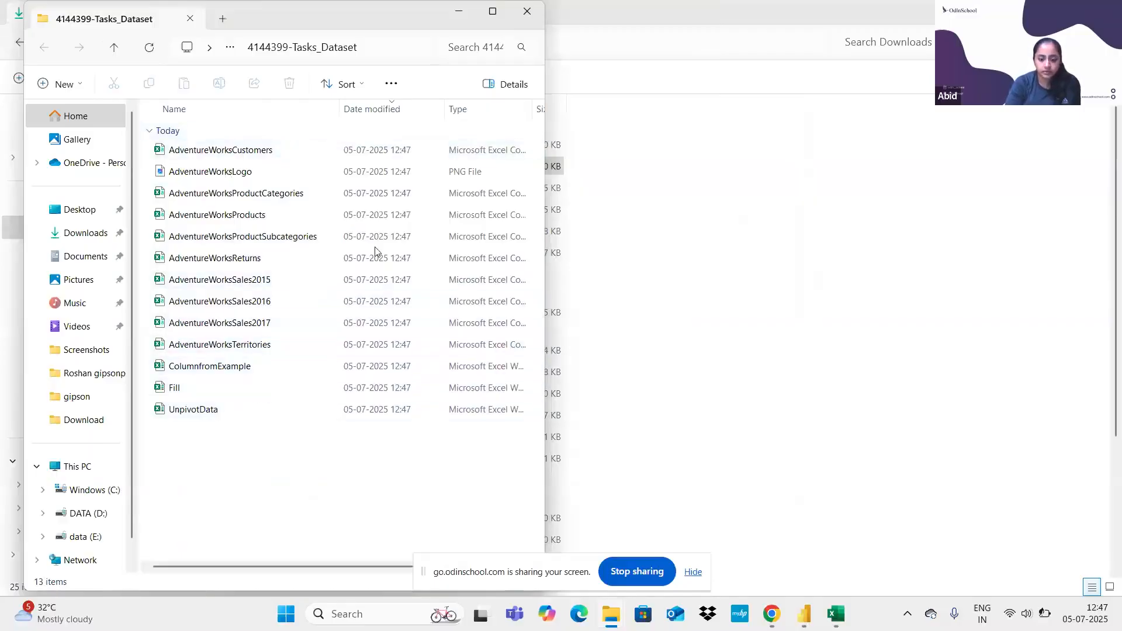
# Switch to Power BI Desktop and start a Text/CSV import from the 4144399-Tasks_Dataset folder in Downloads
pyautogui.moveTo(804, 613)
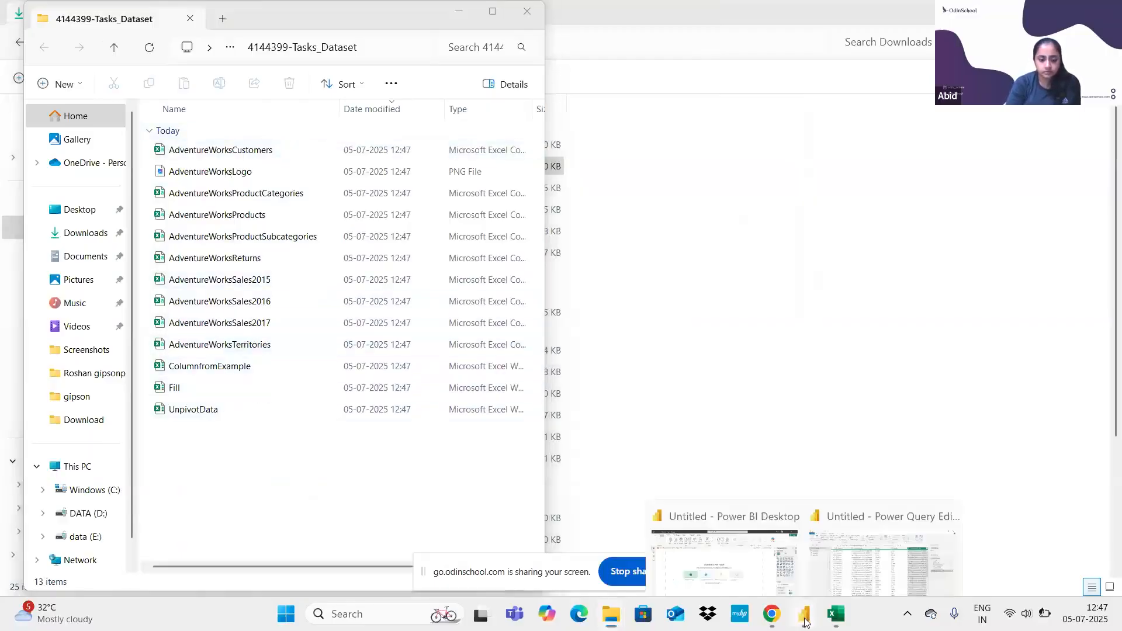
pyautogui.click(762, 566)
pyautogui.click(140, 85)
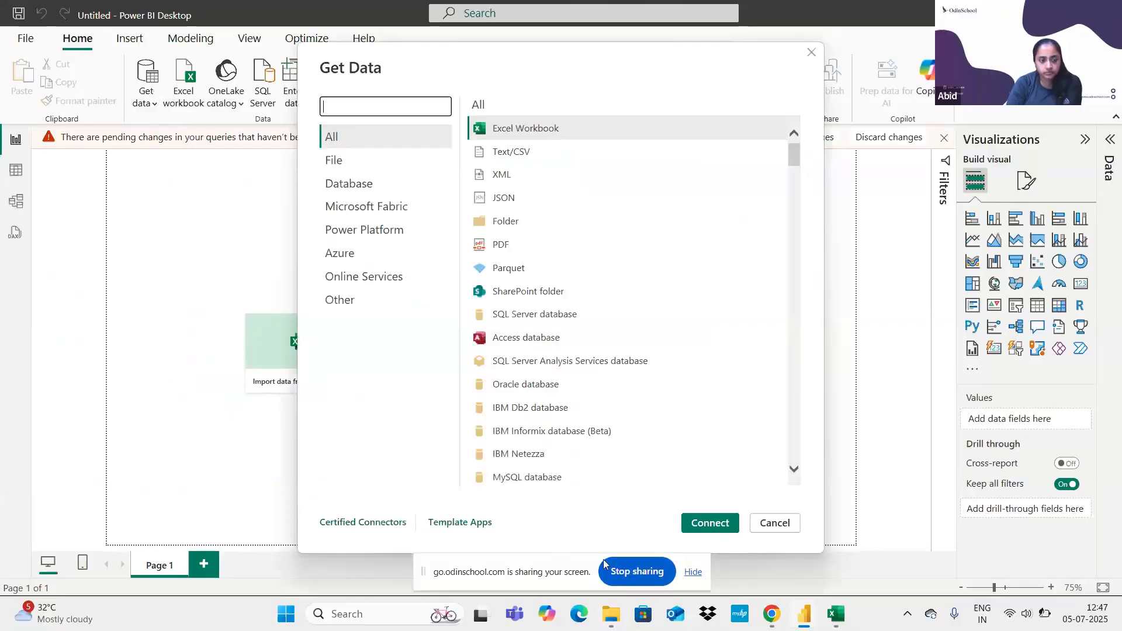
pyautogui.click(772, 522)
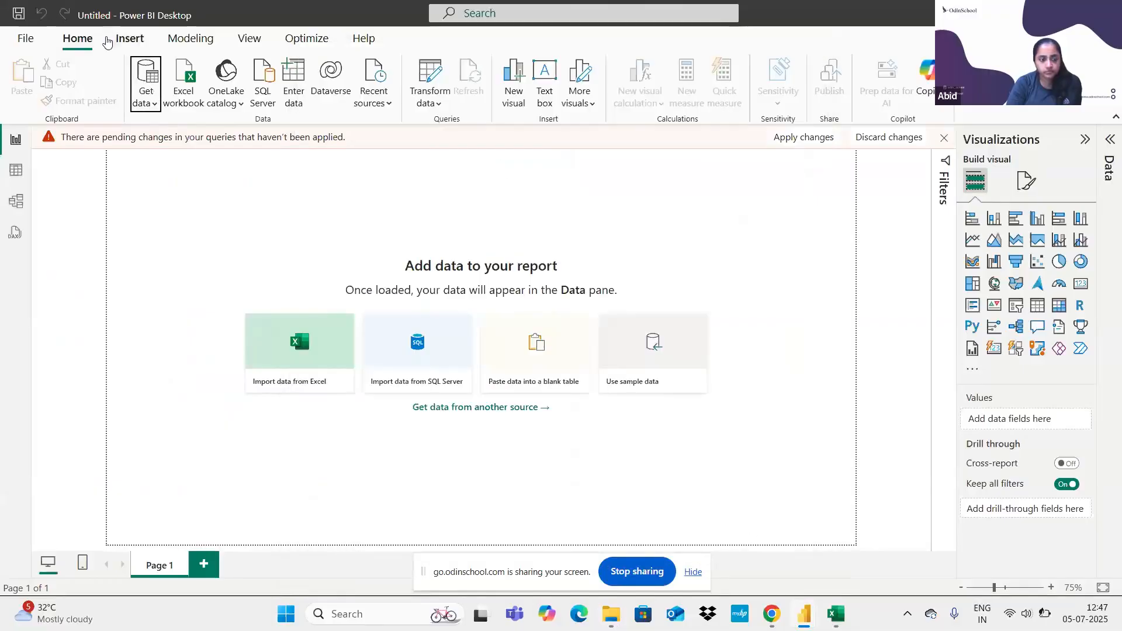
pyautogui.click(152, 99)
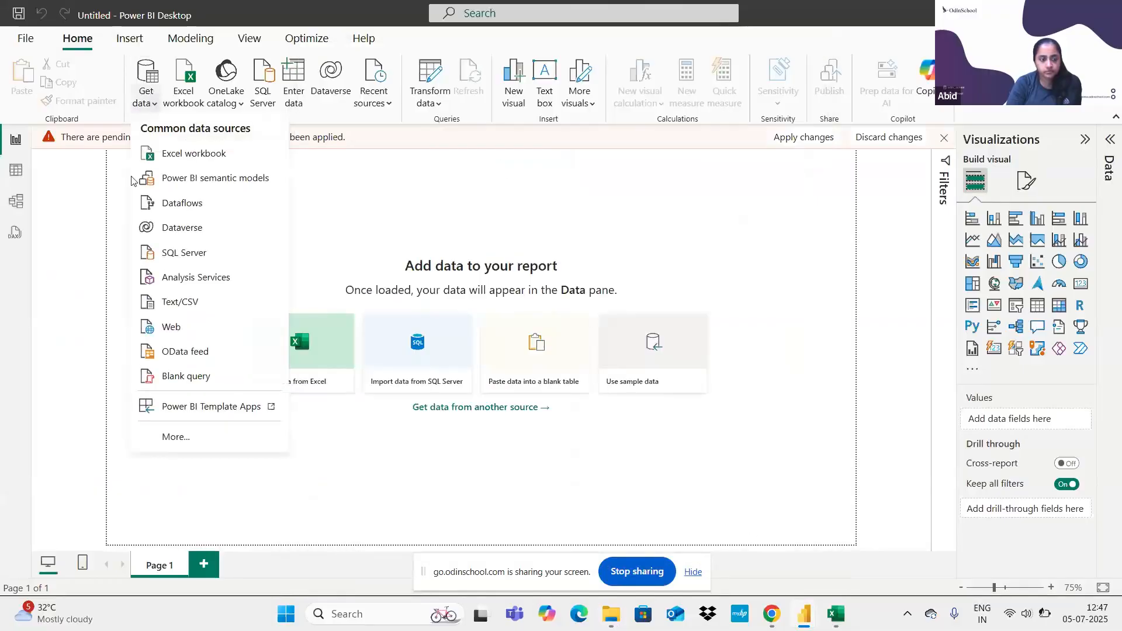
pyautogui.click(183, 301)
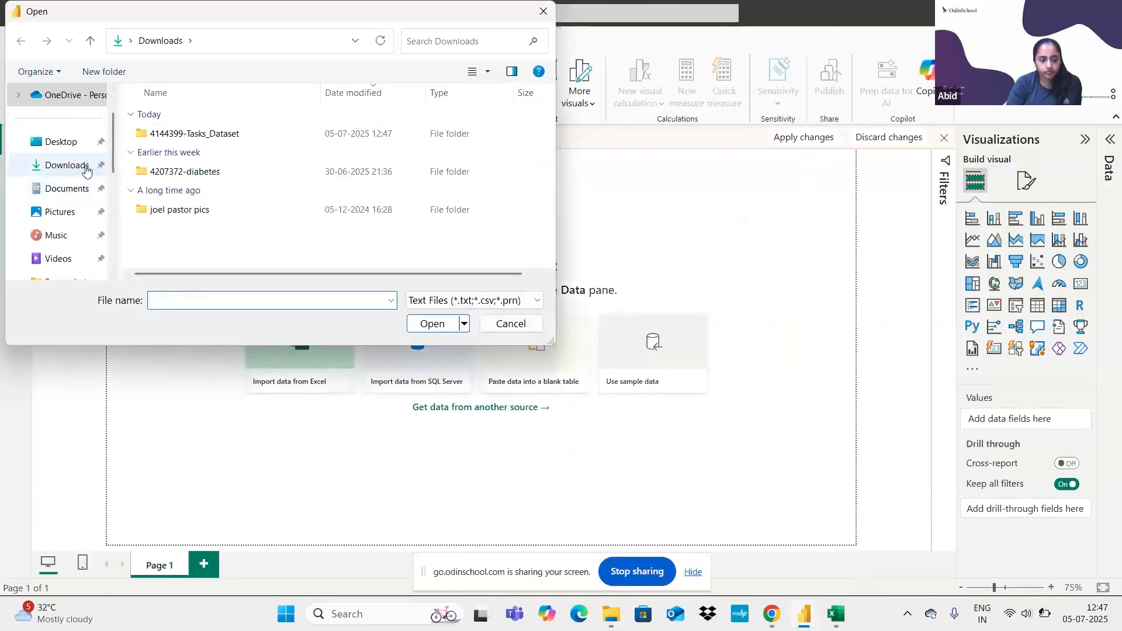
pyautogui.click(86, 169)
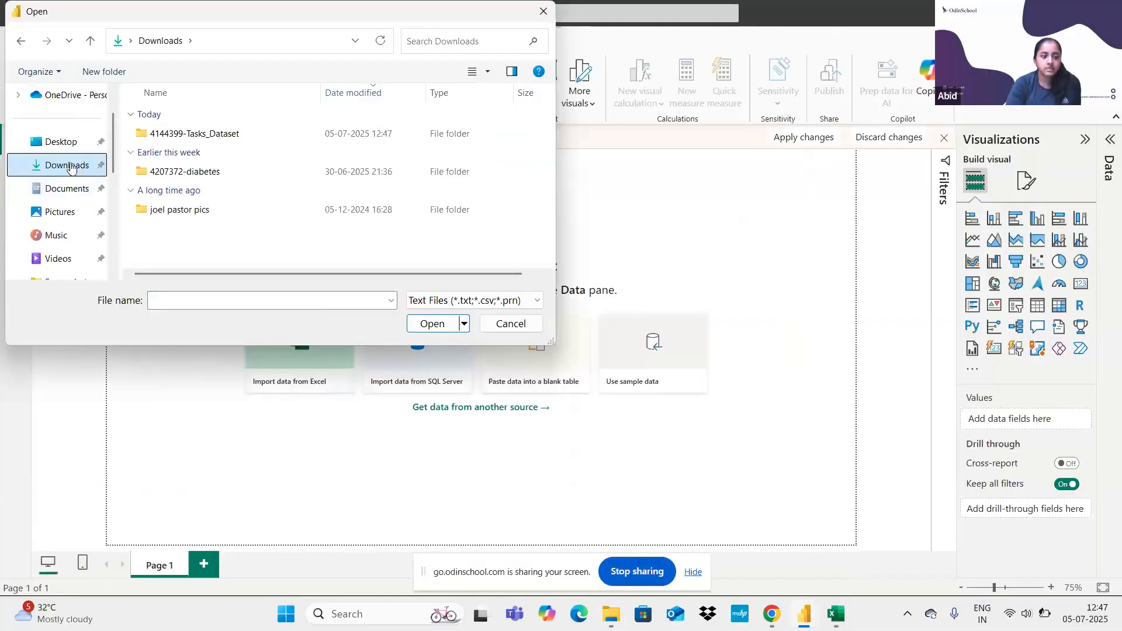
pyautogui.click(187, 140)
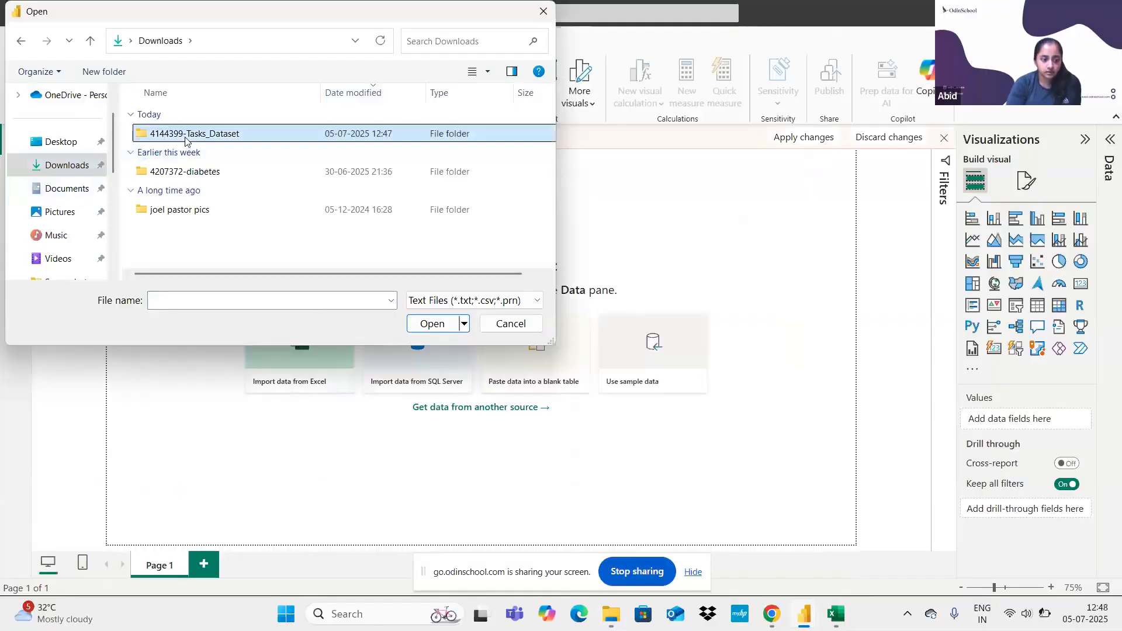
pyautogui.click(432, 323)
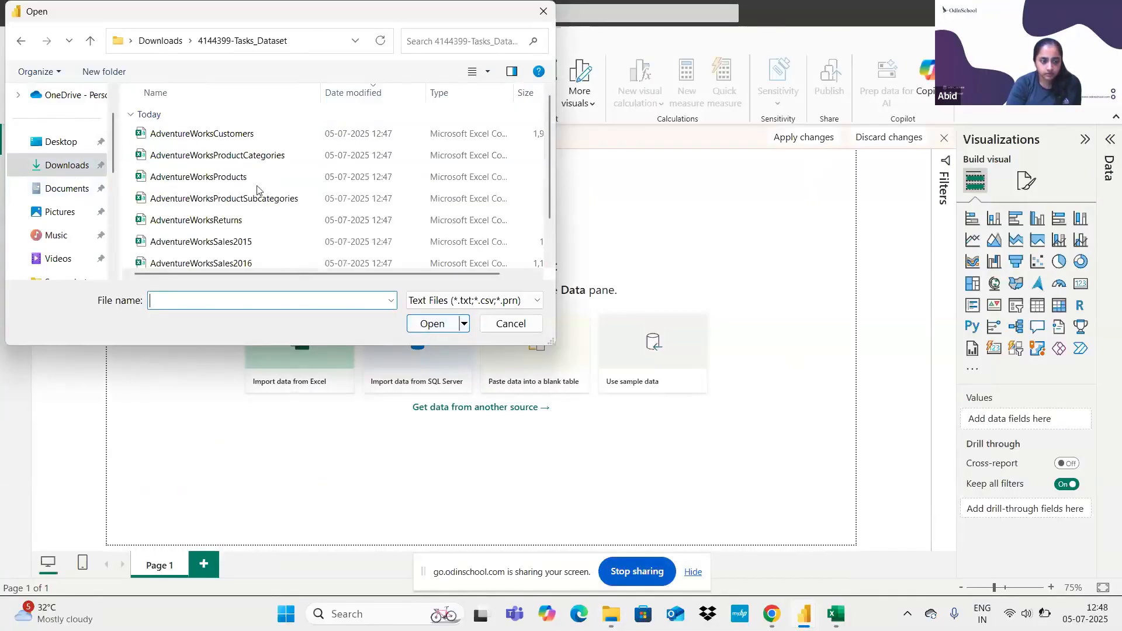
# Open AdventureWorksCustomers from the dataset folder in the import preview and stop sharing the screen
pyautogui.scroll(-1, 262, 181)
pyautogui.scroll(1, 263, 182)
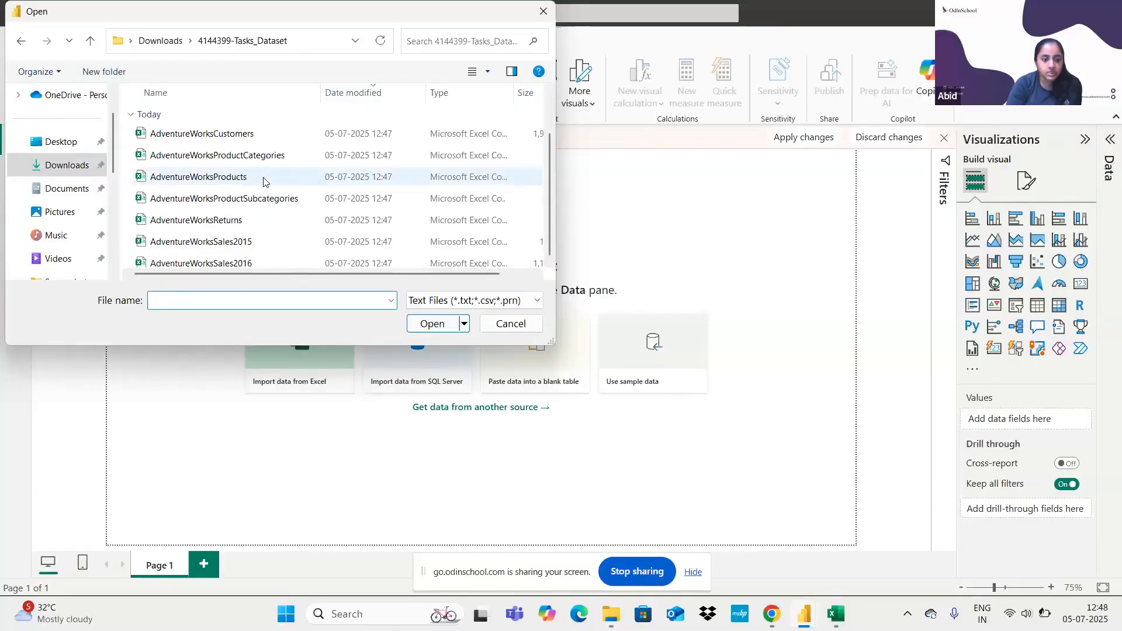
pyautogui.click(192, 134)
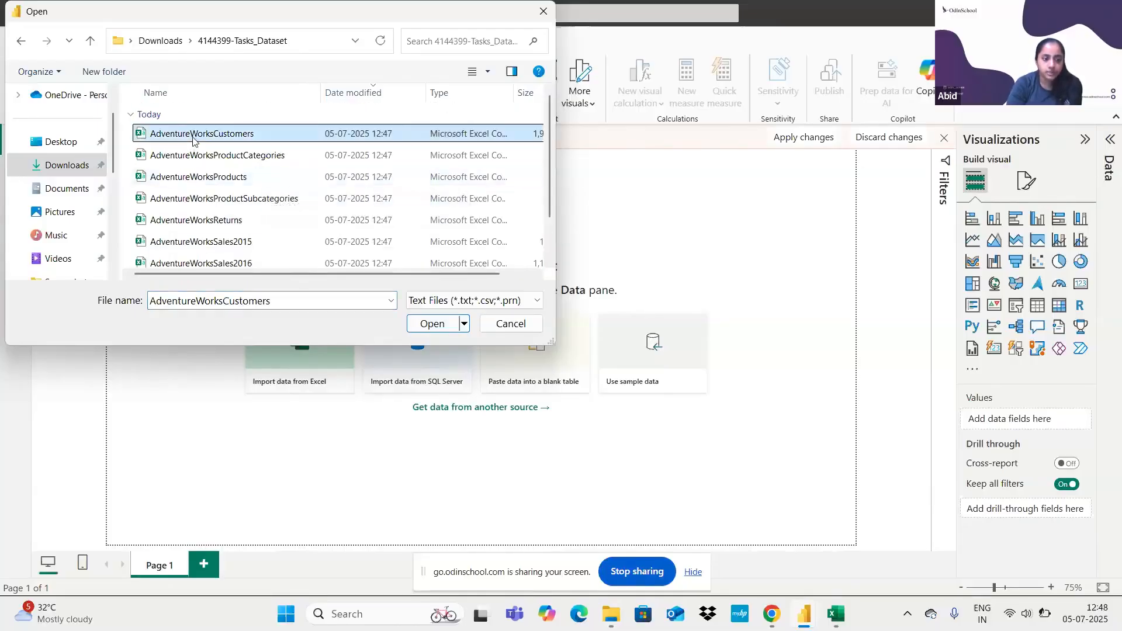
pyautogui.click(439, 326)
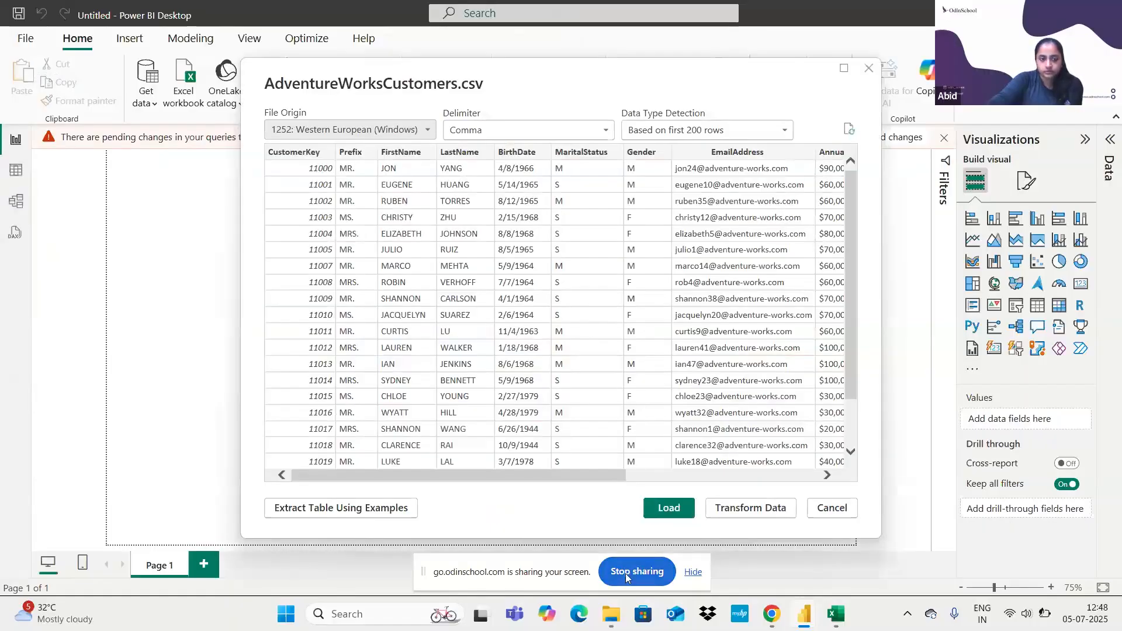
pyautogui.click(625, 574)
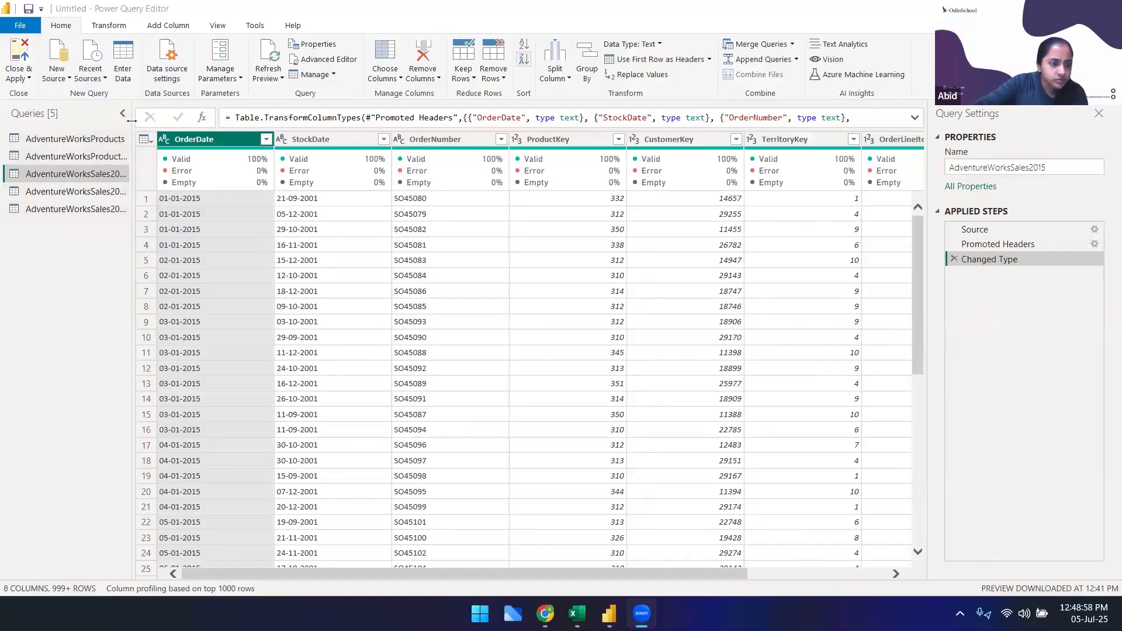
# Compare the columns and their data types across the AdventureWorksSales2015, AdventureWorksSales2016 and AdventureWorksSales2017 queries
pyautogui.click(93, 192)
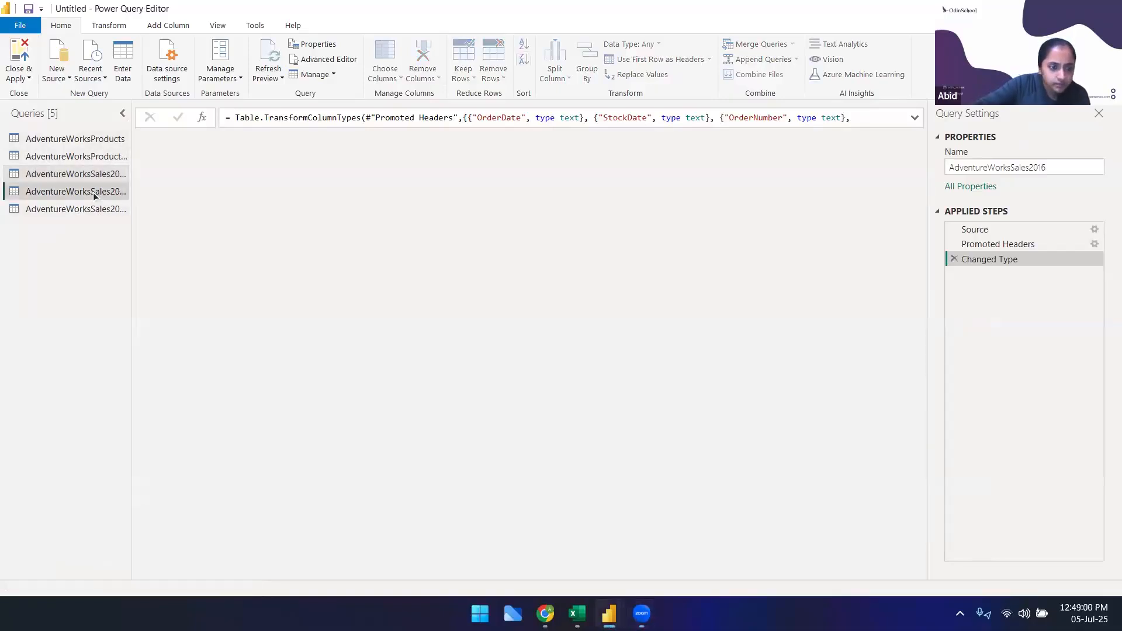
pyautogui.click(94, 208)
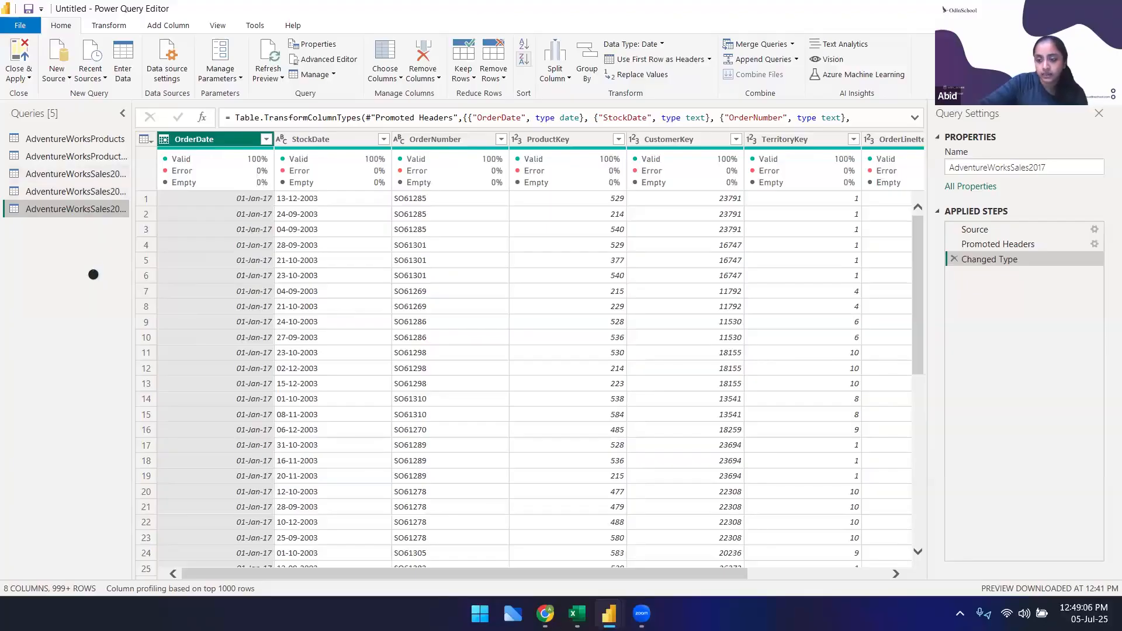
pyautogui.click(71, 176)
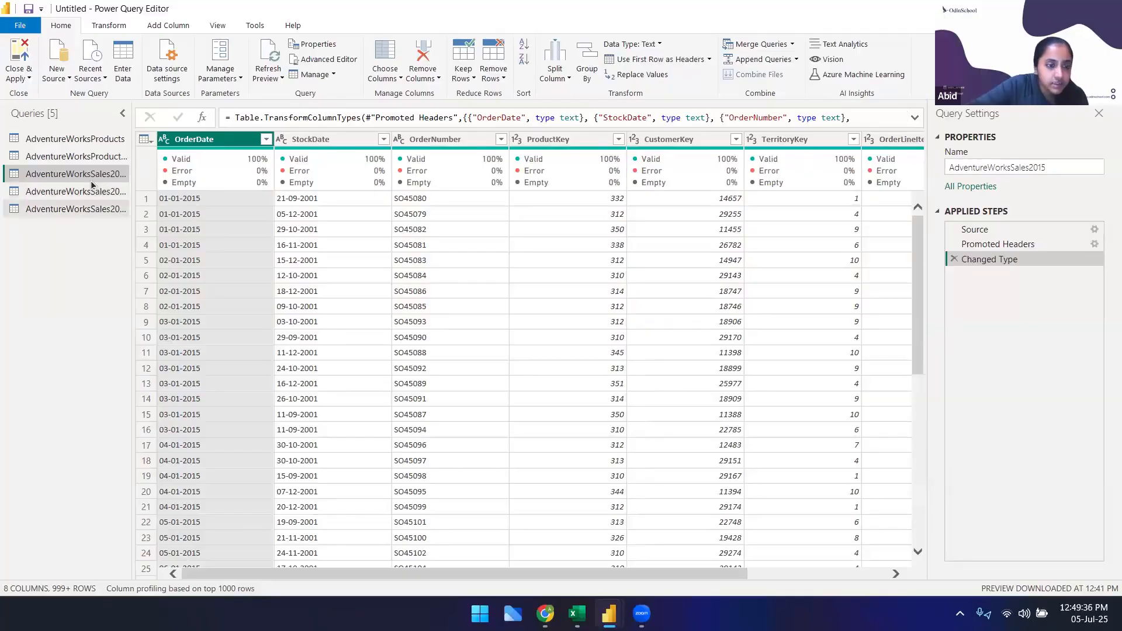
pyautogui.hscroll(3, 443, 576)
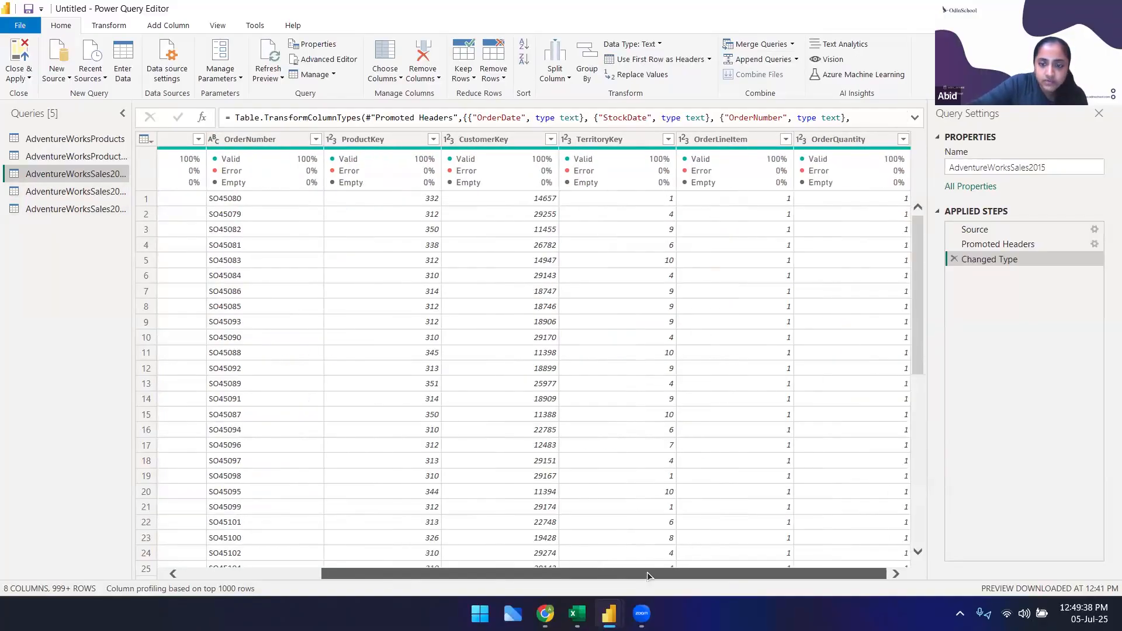
pyautogui.hscroll(-3, 432, 576)
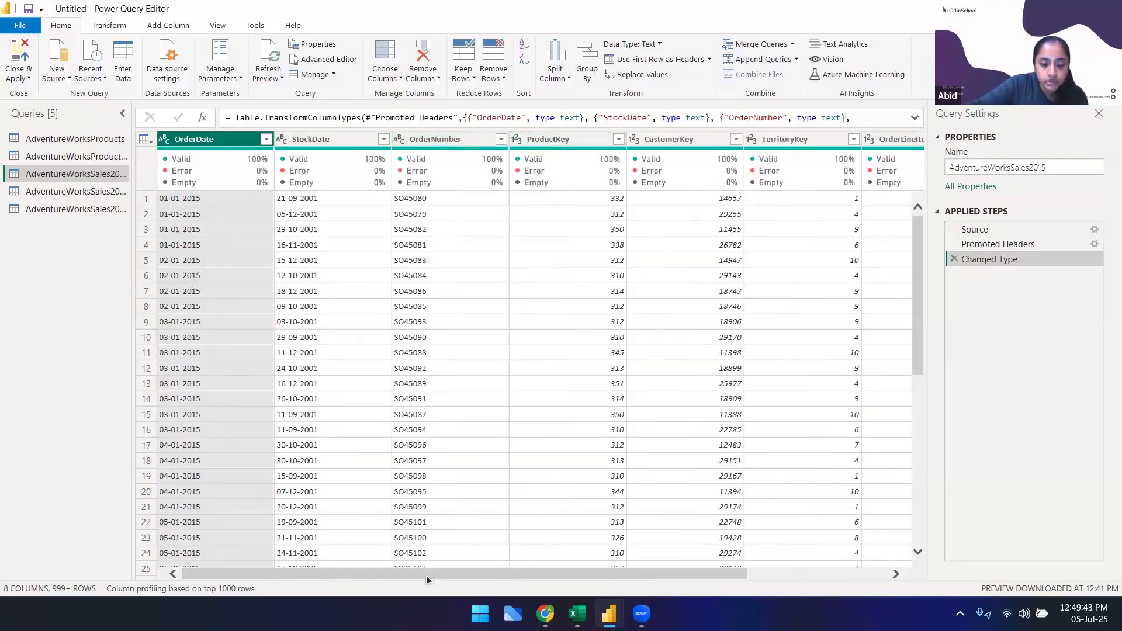
pyautogui.hscroll(5, 435, 576)
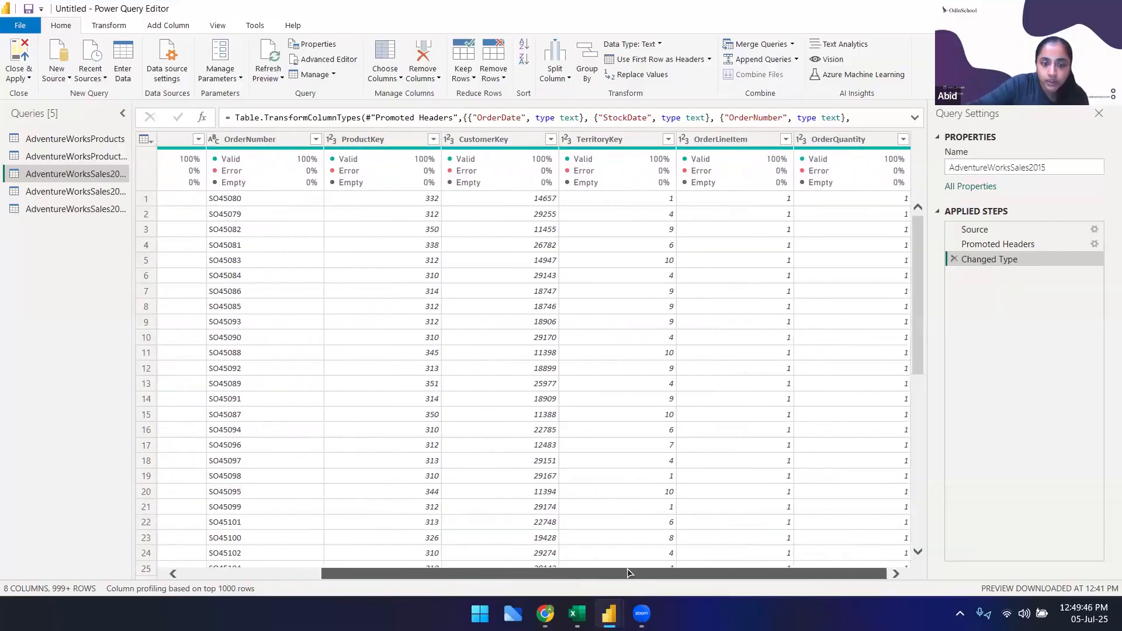
pyautogui.click(99, 194)
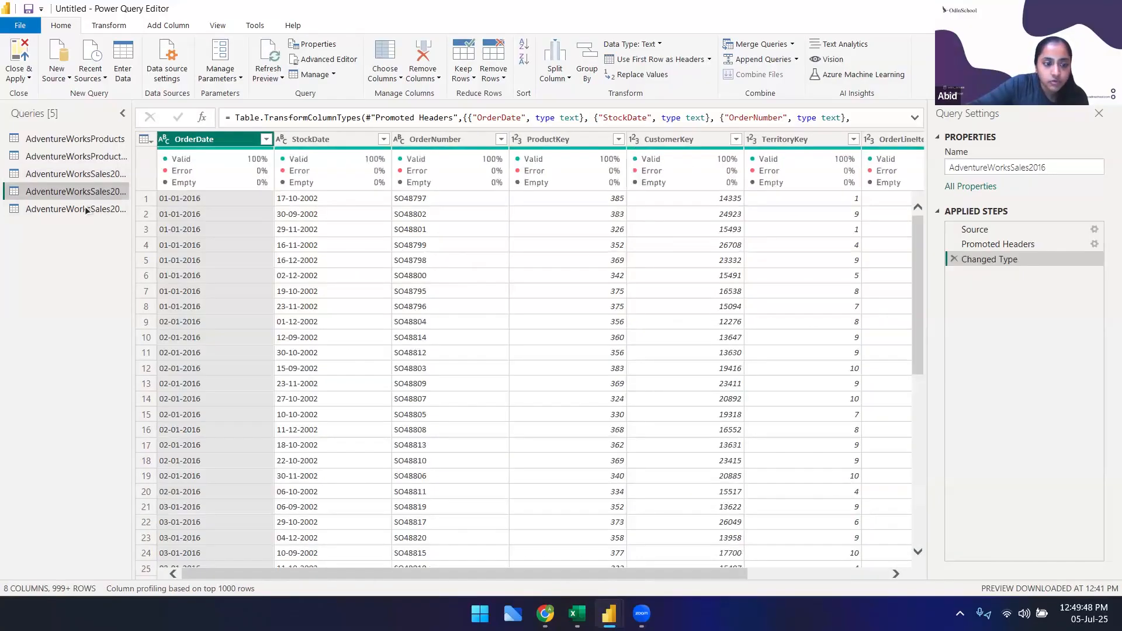
pyautogui.click(85, 209)
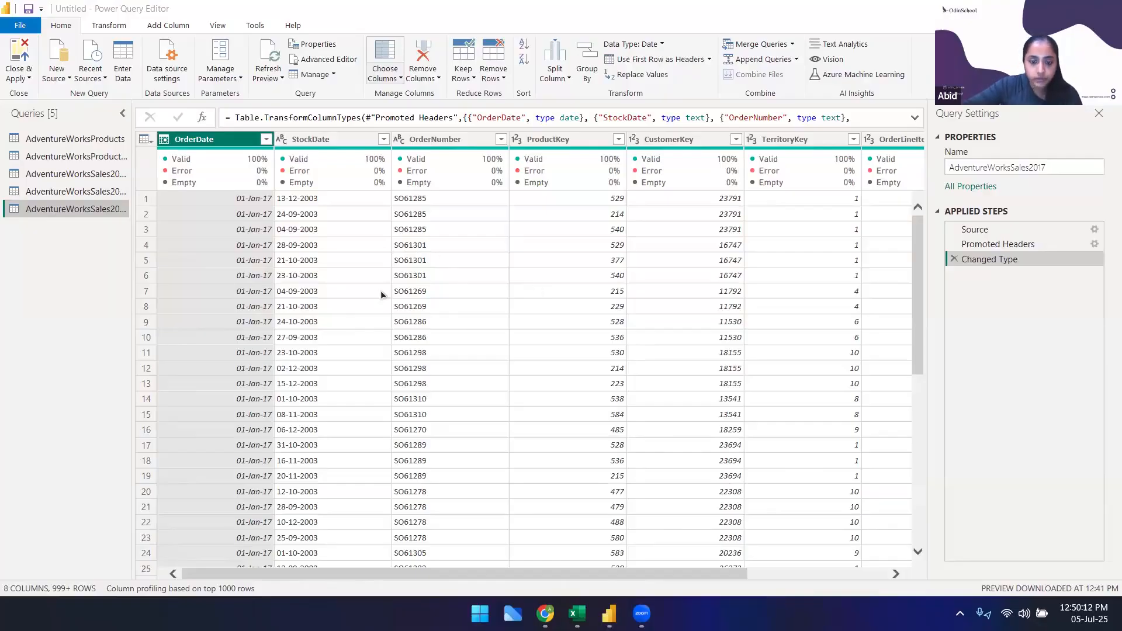
pyautogui.click(98, 178)
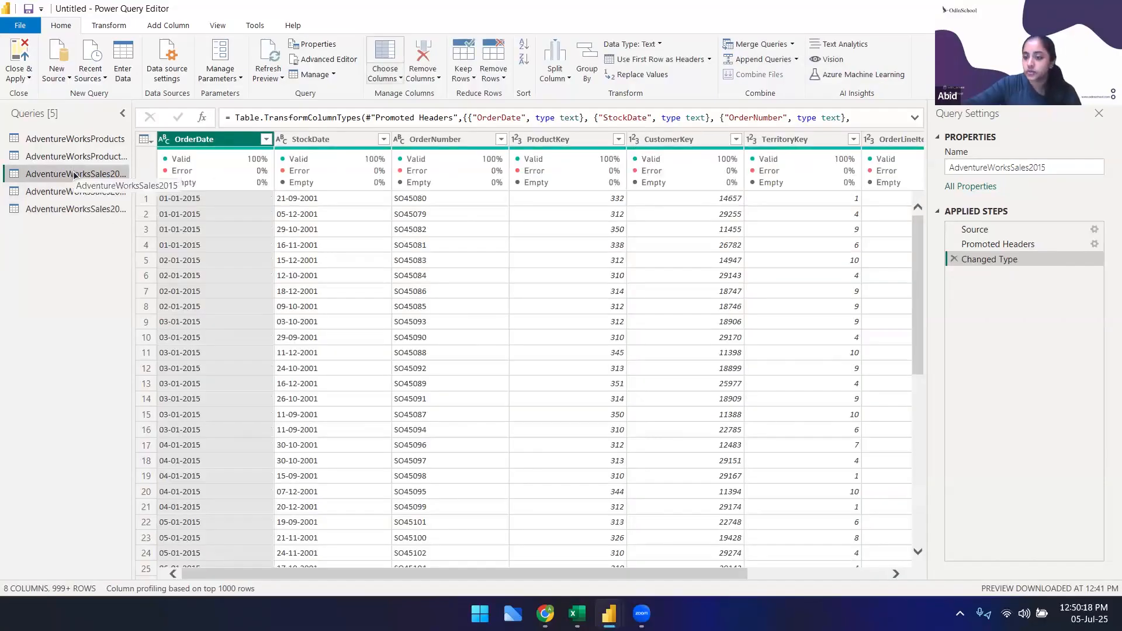
pyautogui.click(76, 192)
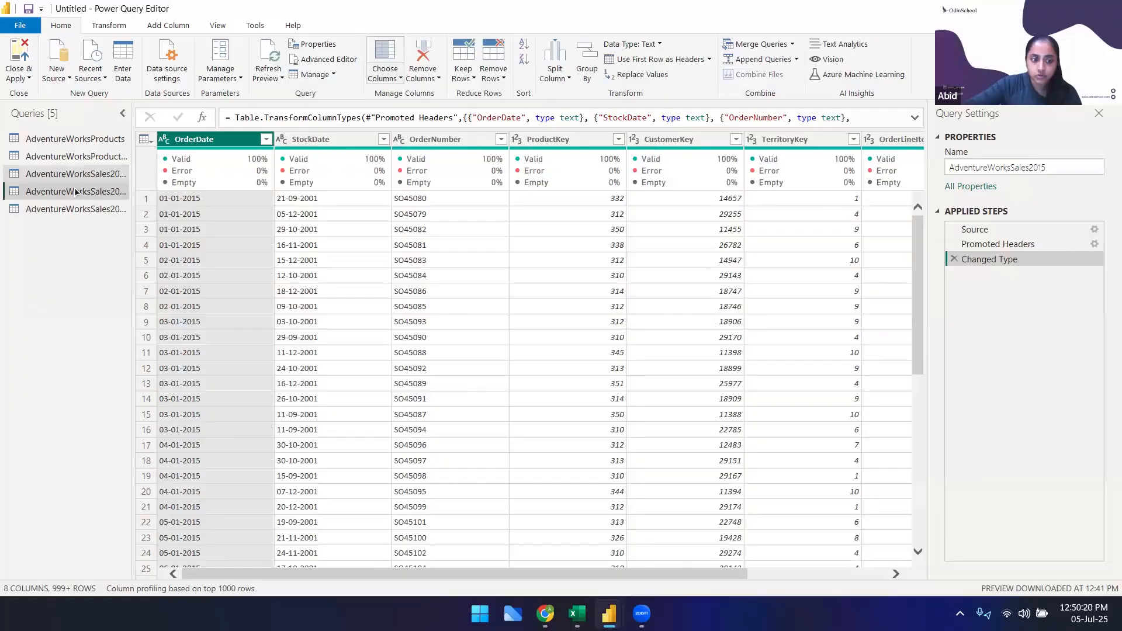
pyautogui.click(78, 210)
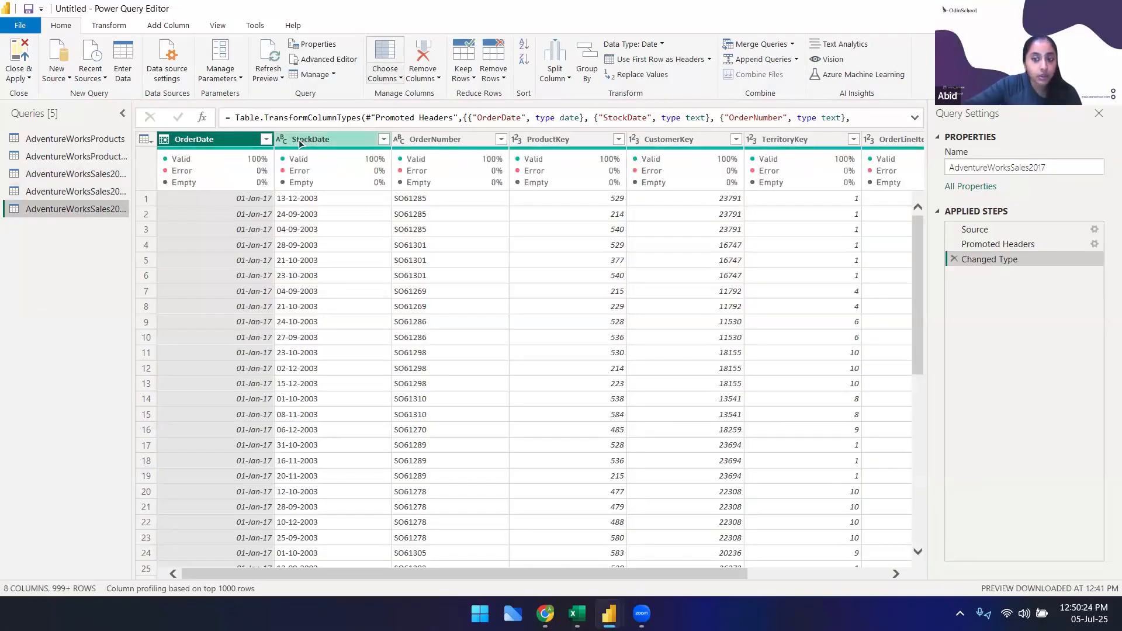
pyautogui.click(56, 173)
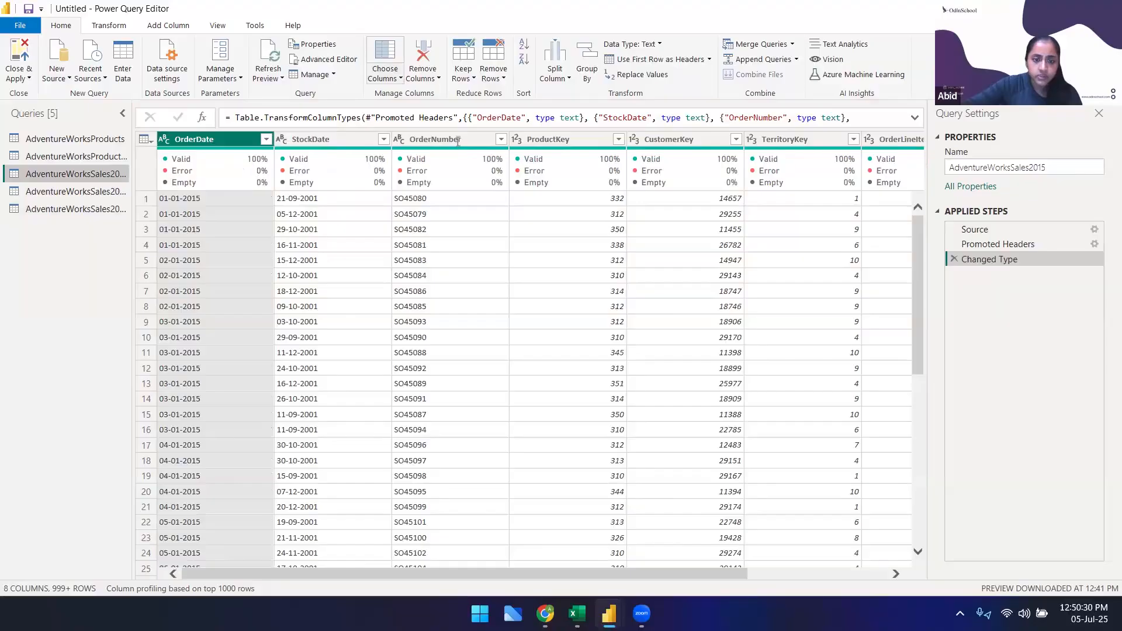
pyautogui.moveTo(552, 565); pyautogui.dragTo(415, 565)
pyautogui.click(48, 192)
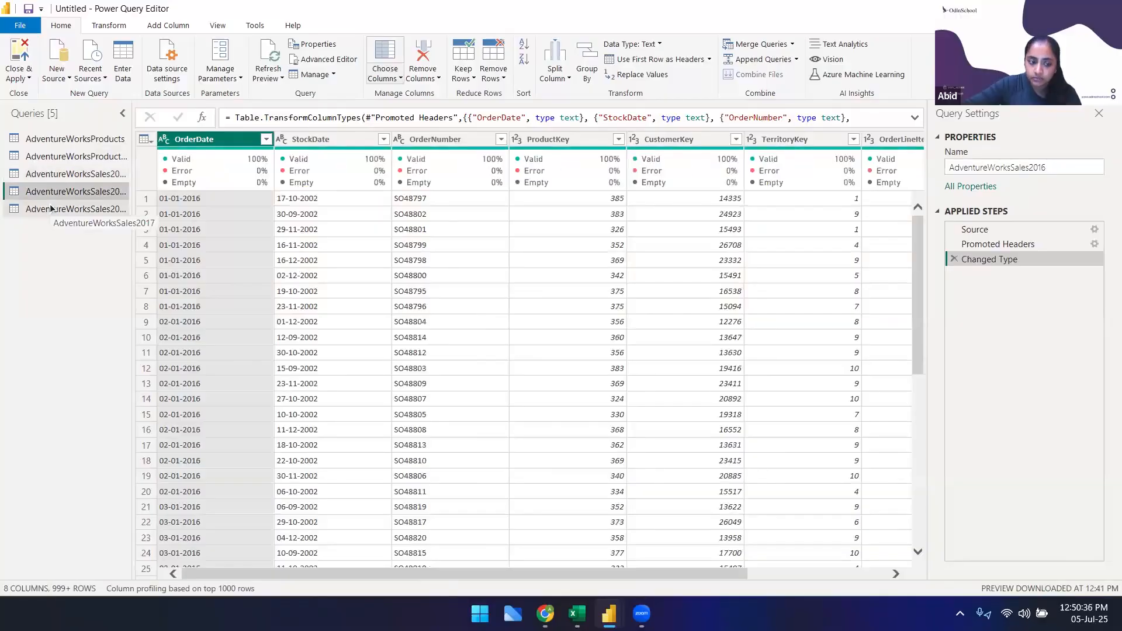
pyautogui.click(50, 209)
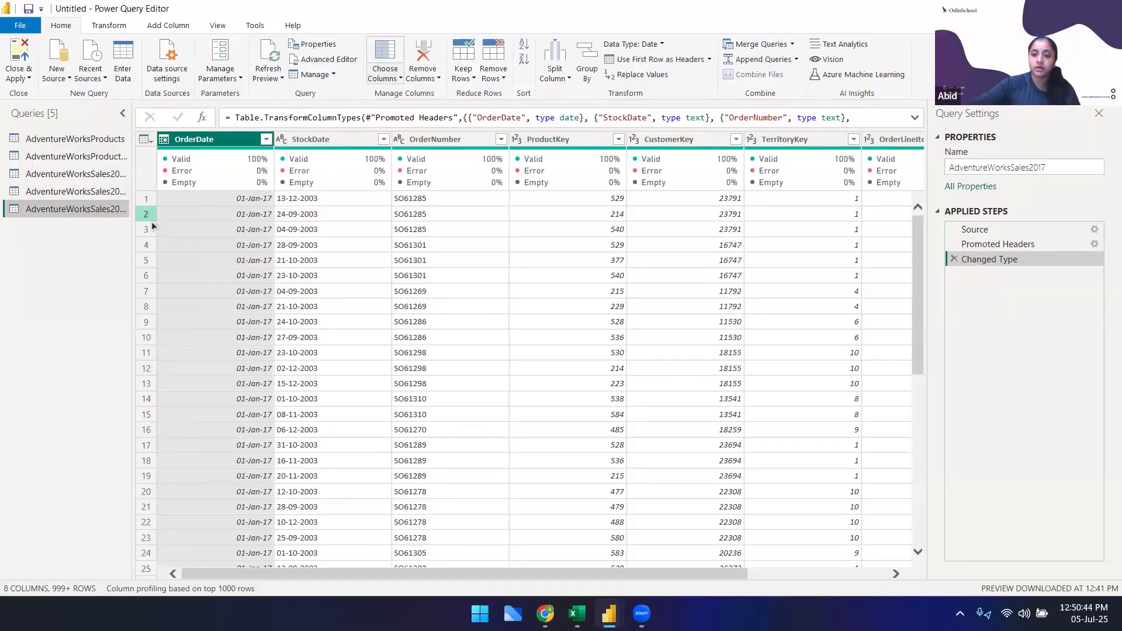
# Switch to the B56 spreadsheet in Google Sheets and copy the Orders table with its title to cell A72
pyautogui.moveTo(576, 612)
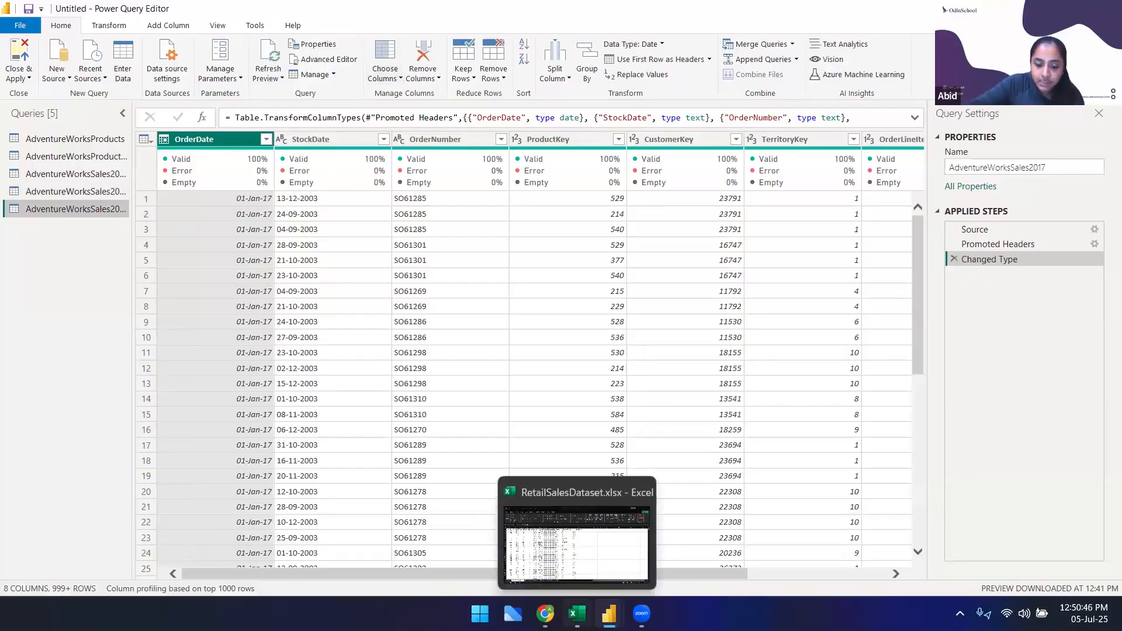
pyautogui.click(545, 613)
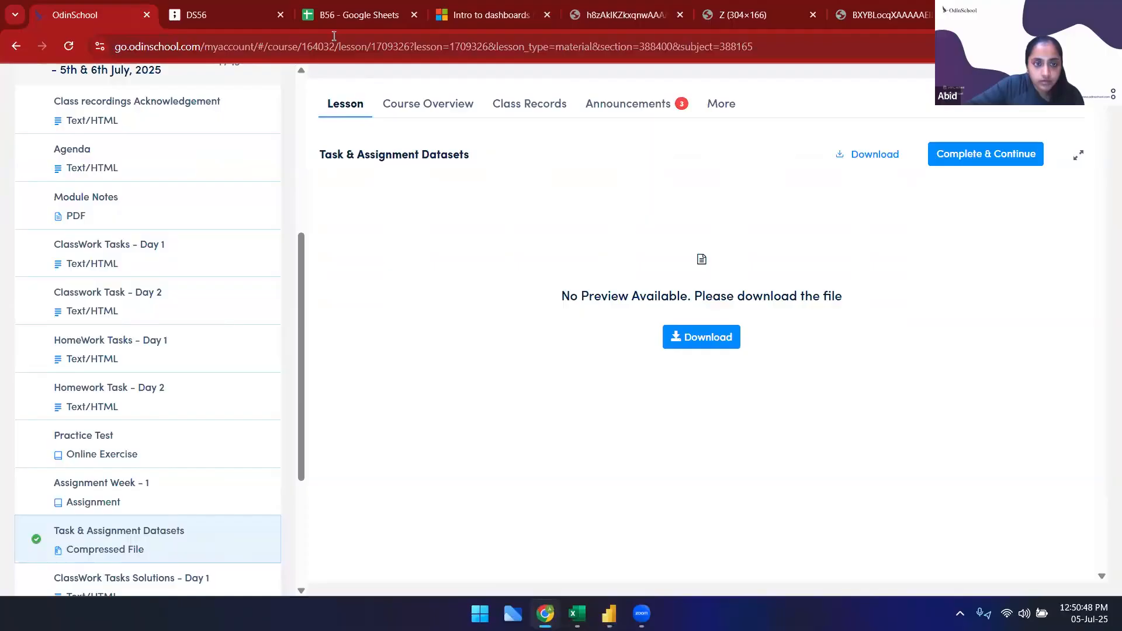
pyautogui.click(359, 15)
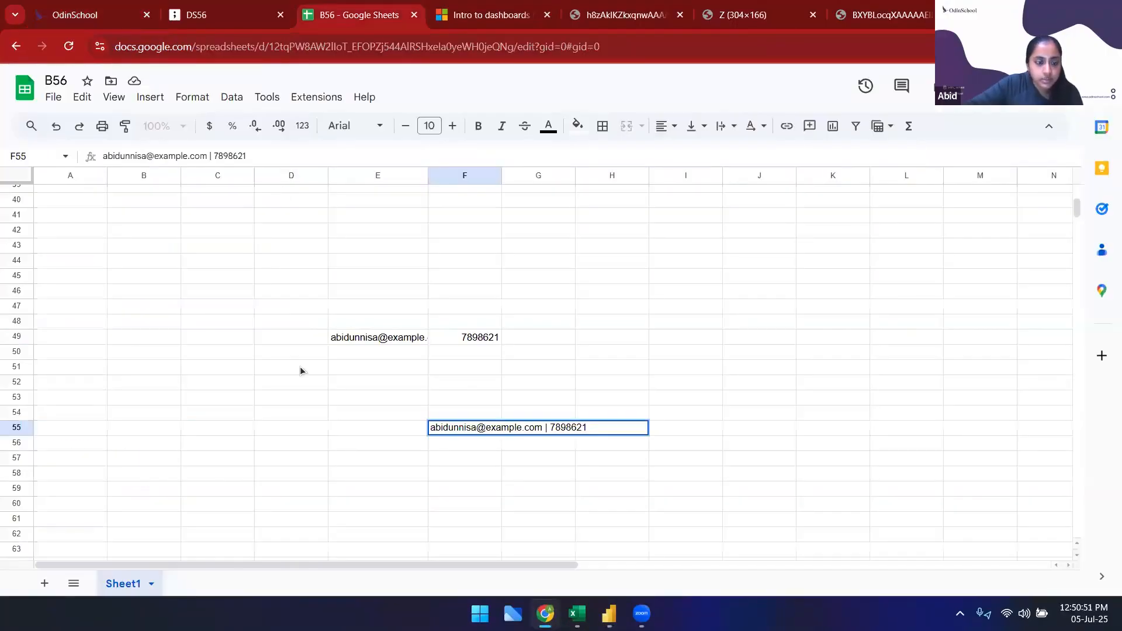
pyautogui.scroll(5, 300, 370)
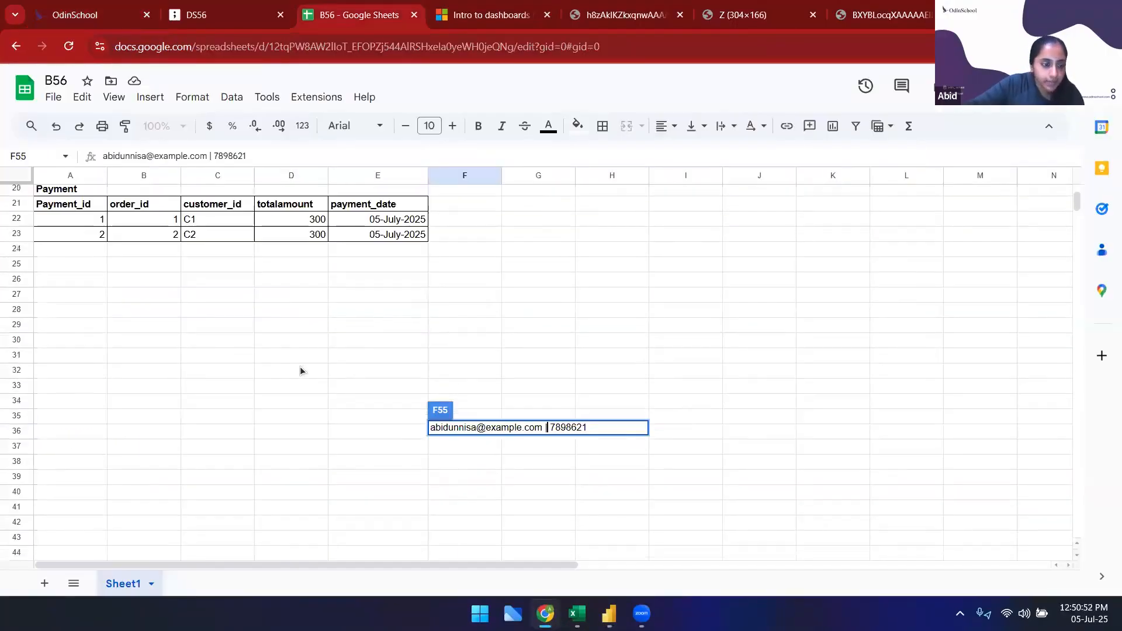
pyautogui.scroll(5, 299, 366)
pyautogui.moveTo(59, 405); pyautogui.dragTo(489, 456)
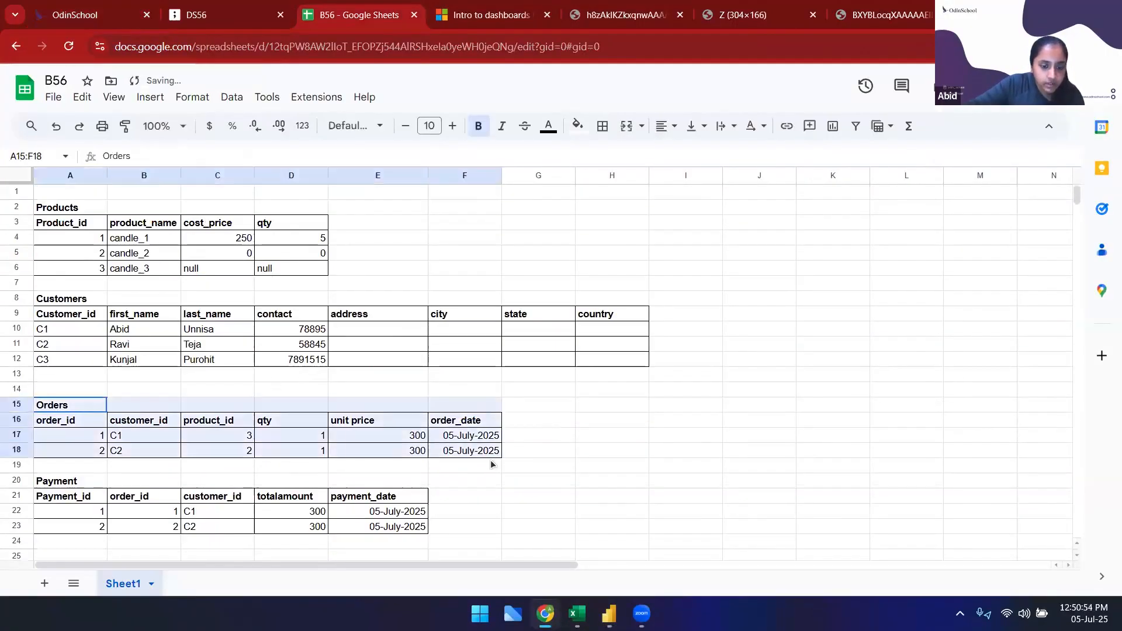
pyautogui.hotkey('ctrl', 'c')
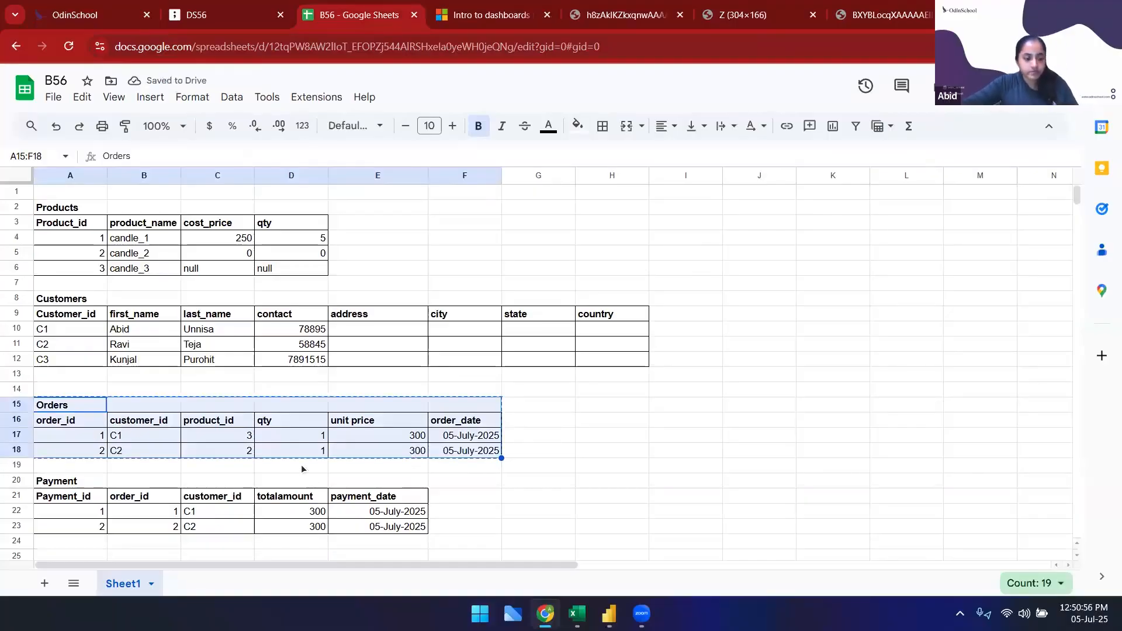
pyautogui.scroll(-15, 300, 459)
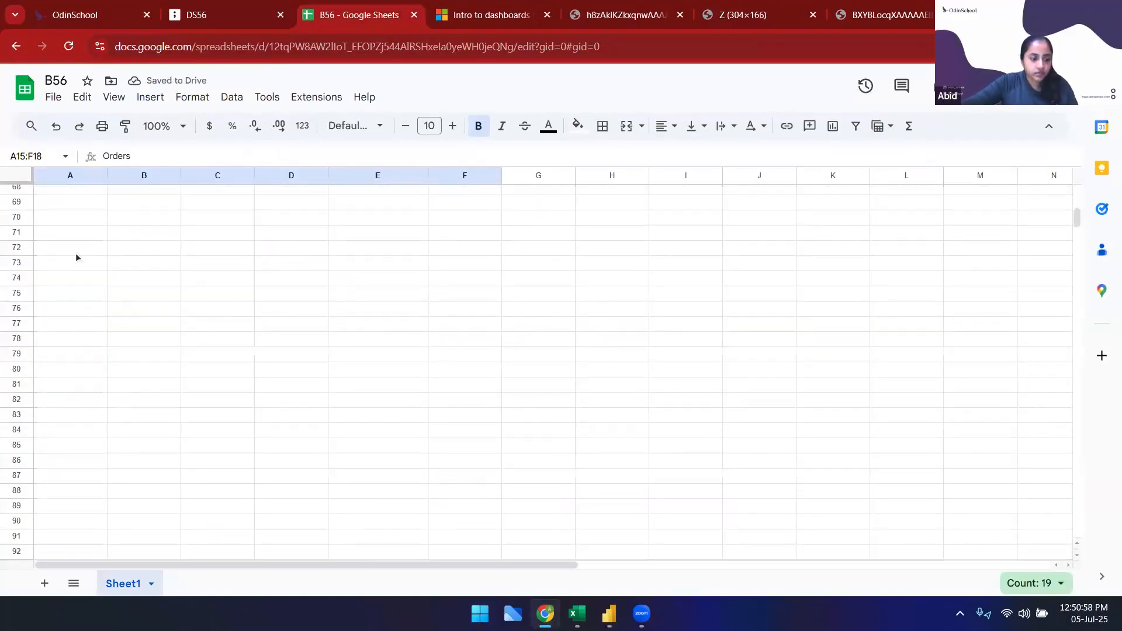
pyautogui.click(76, 250)
pyautogui.hotkey('ctrl', 'v')
# Label the copied Orders table 2025 in cell A71 and enter 2024 in cell A78 for a second table
pyautogui.click(72, 237)
pyautogui.write('2025')
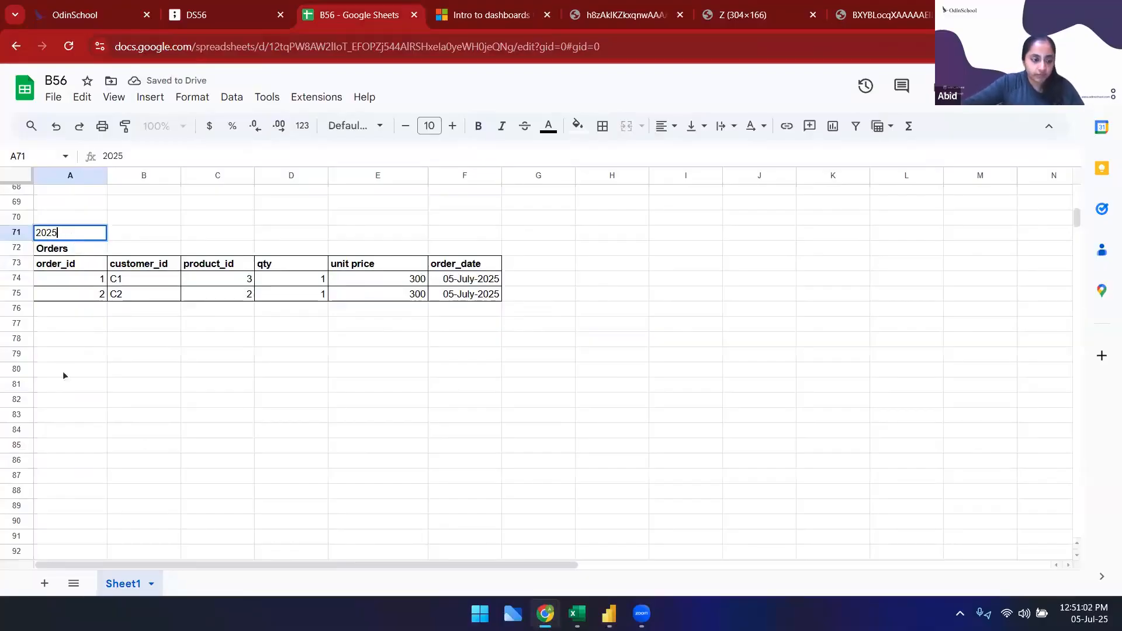
pyautogui.click(64, 374)
pyautogui.click(65, 344)
pyautogui.write('2024')
# Copy the header and both order rows of the 2025 table to cell A79, under the 2024 label
pyautogui.click(150, 280)
pyautogui.moveTo(64, 264); pyautogui.dragTo(469, 300)
pyautogui.hotkey('ctrl', 'c')
pyautogui.click(88, 358)
pyautogui.hotkey('ctrl', 'v')
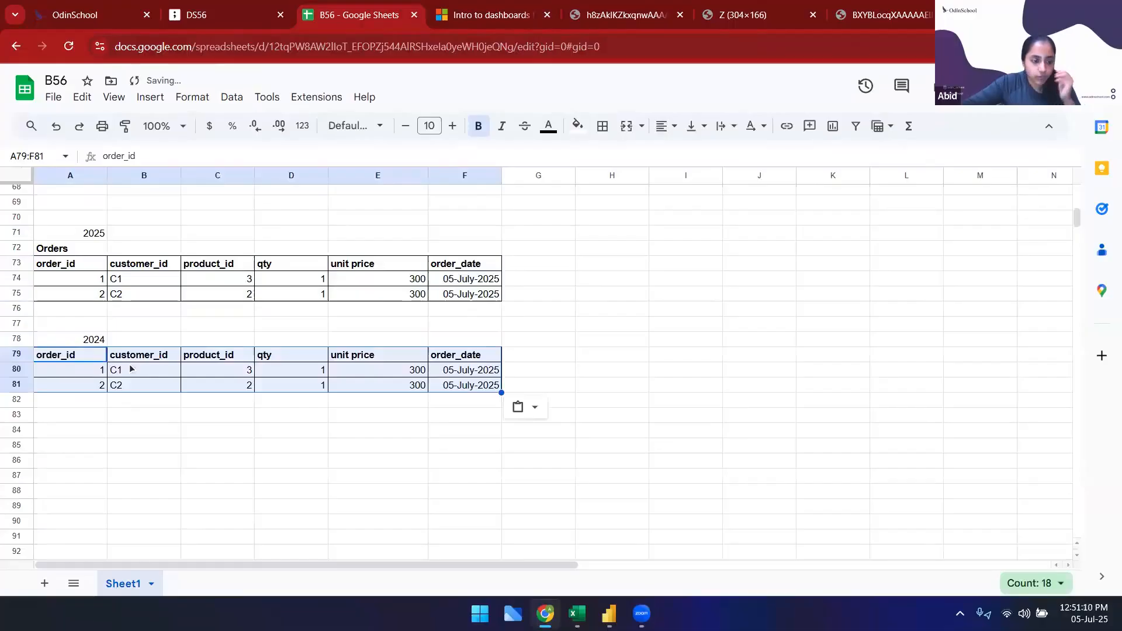
# Set the order_id values of the two rows in the 2024 table to 6 and 7
pyautogui.click(87, 371)
pyautogui.write('6')
pyautogui.press('Return')
pyautogui.write('7')
pyautogui.press('Return')
# Enter the label 2023 in cell A84 for a third yearly table
pyautogui.click(47, 428)
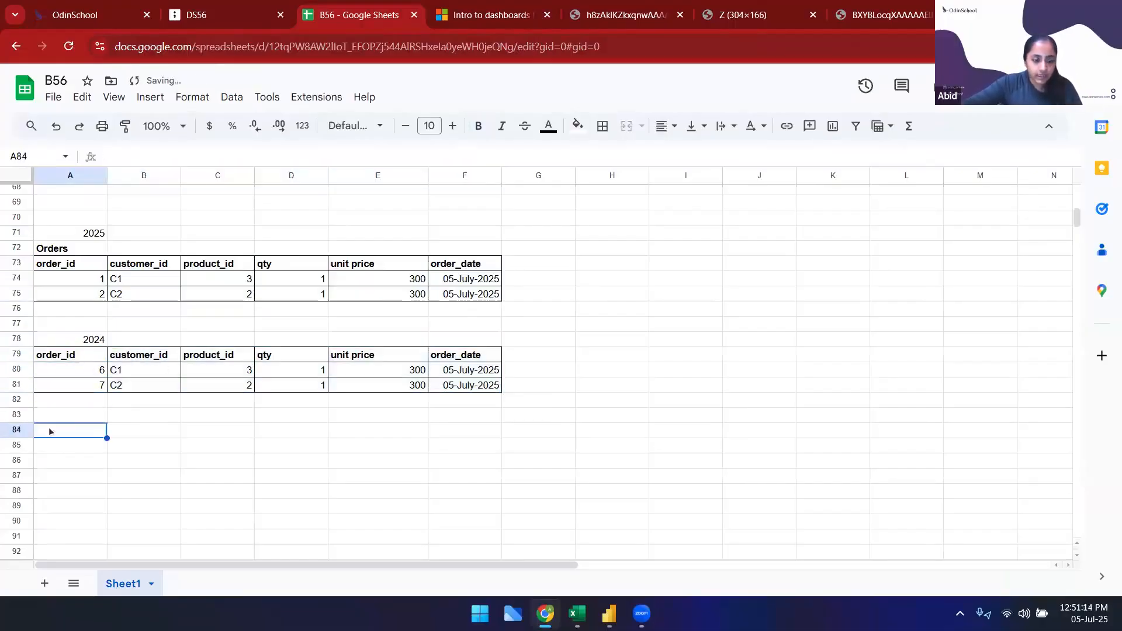
pyautogui.write('2025')
pyautogui.press('BackSpace')
pyautogui.write('3')
pyautogui.click(274, 445)
# Copy the header and both order rows of the 2024 table to cell A85, under the 2023 label
pyautogui.moveTo(61, 343); pyautogui.dragTo(328, 383)
pyautogui.click(375, 386)
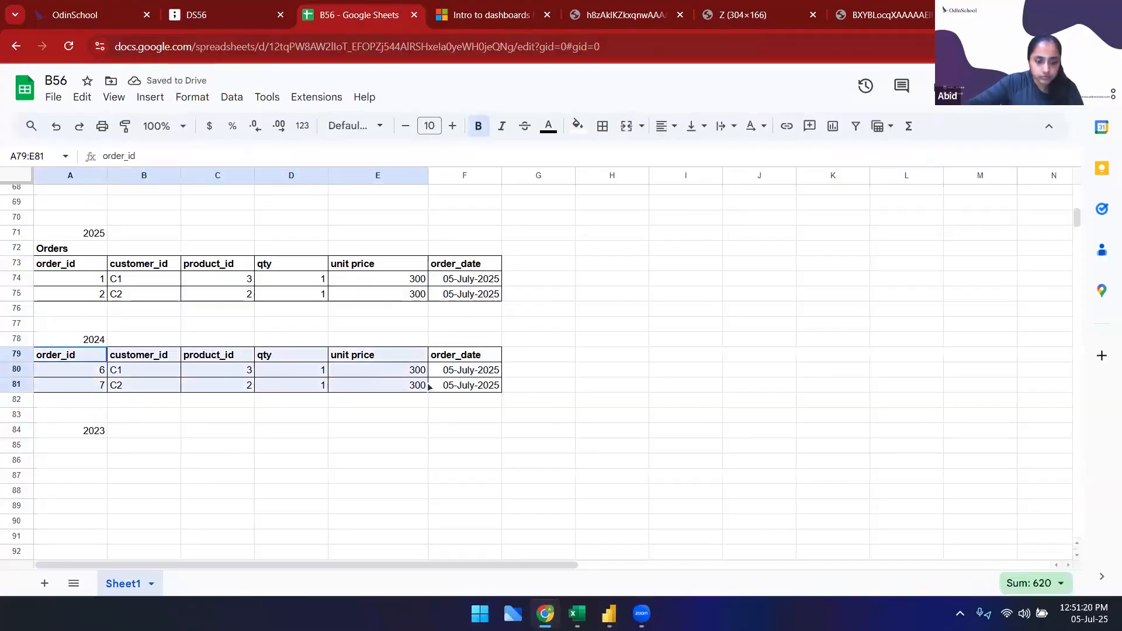
pyautogui.click(454, 386)
pyautogui.moveTo(440, 358); pyautogui.dragTo(69, 386)
pyautogui.hotkey('ctrl', 'c')
pyautogui.click(102, 447)
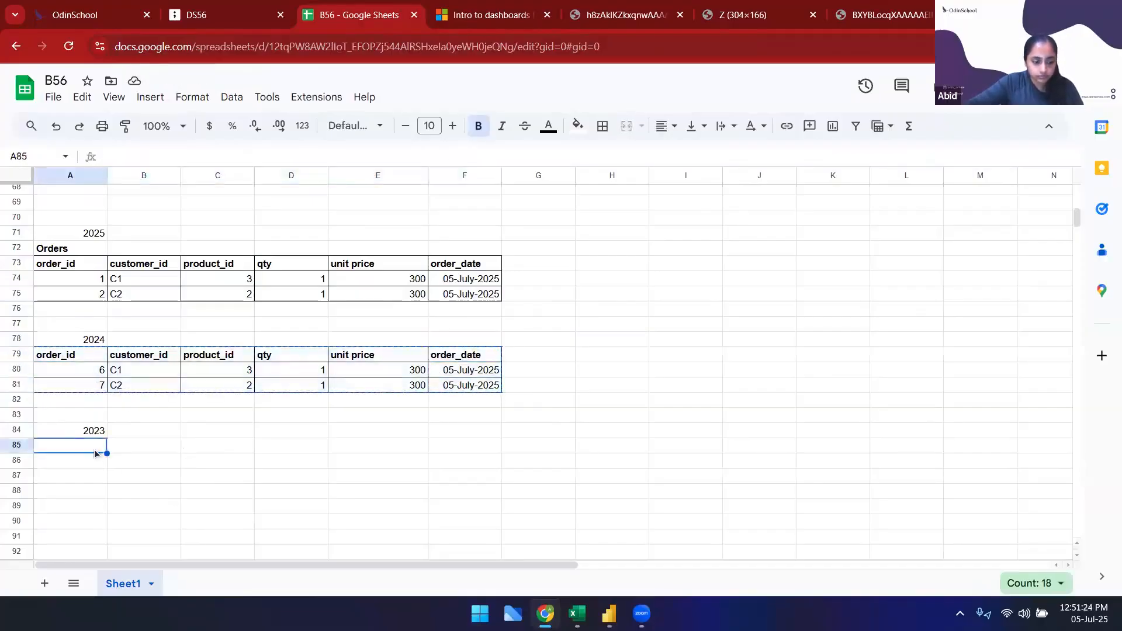
pyautogui.hotkey('ctrl', 'v')
# Change the year of both order dates in the 2024 table to 2024, in cells F80 and F81
pyautogui.doubleClick(496, 368)
pyautogui.press('BackSpace')
pyautogui.write('4')
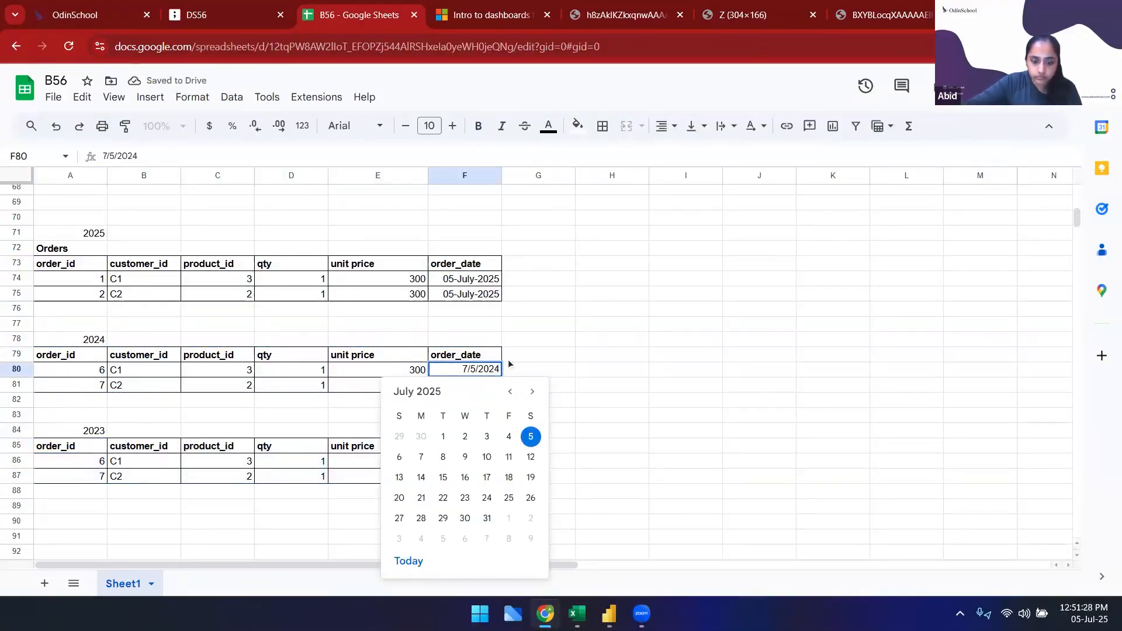
pyautogui.click(507, 357)
pyautogui.click(495, 386)
pyautogui.doubleClick(496, 386)
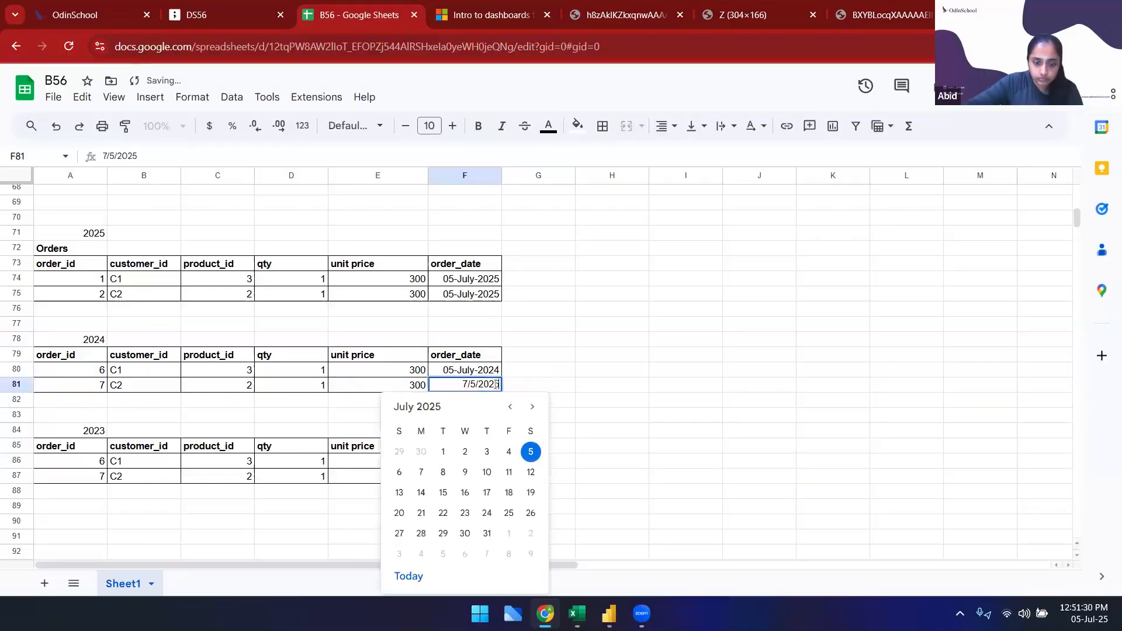
pyautogui.press('BackSpace')
pyautogui.write('4')
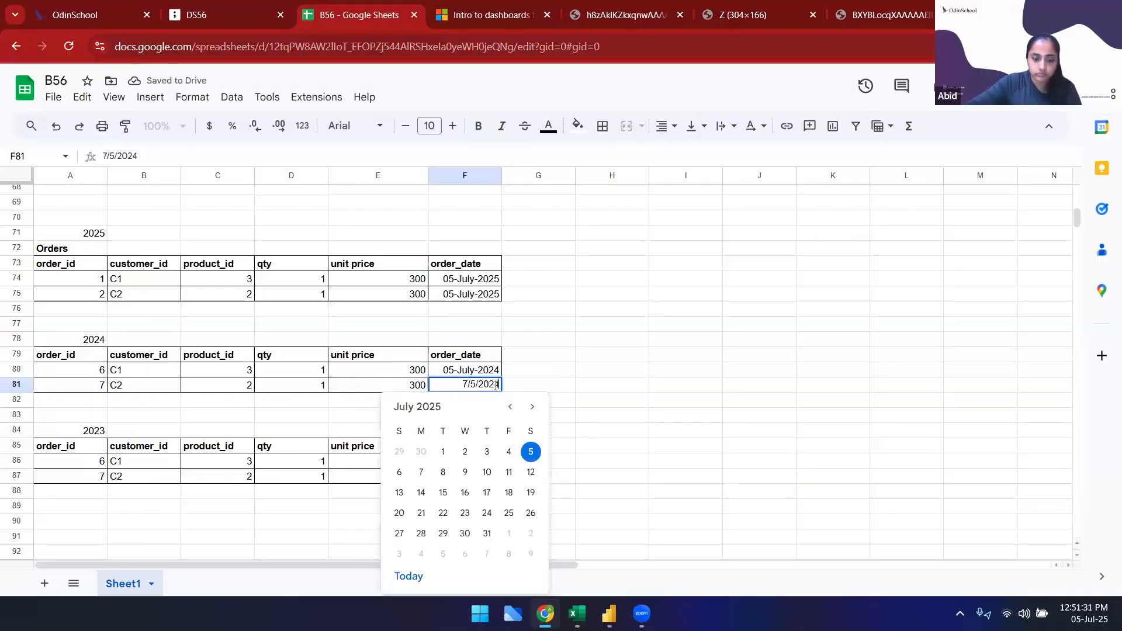
pyautogui.click(516, 335)
# Change the year of both order dates in the 2023 table to 2023, in cells F86 and F87
pyautogui.click(498, 462)
pyautogui.doubleClick(498, 461)
pyautogui.press('BackSpace')
pyautogui.write('3')
pyautogui.click(487, 482)
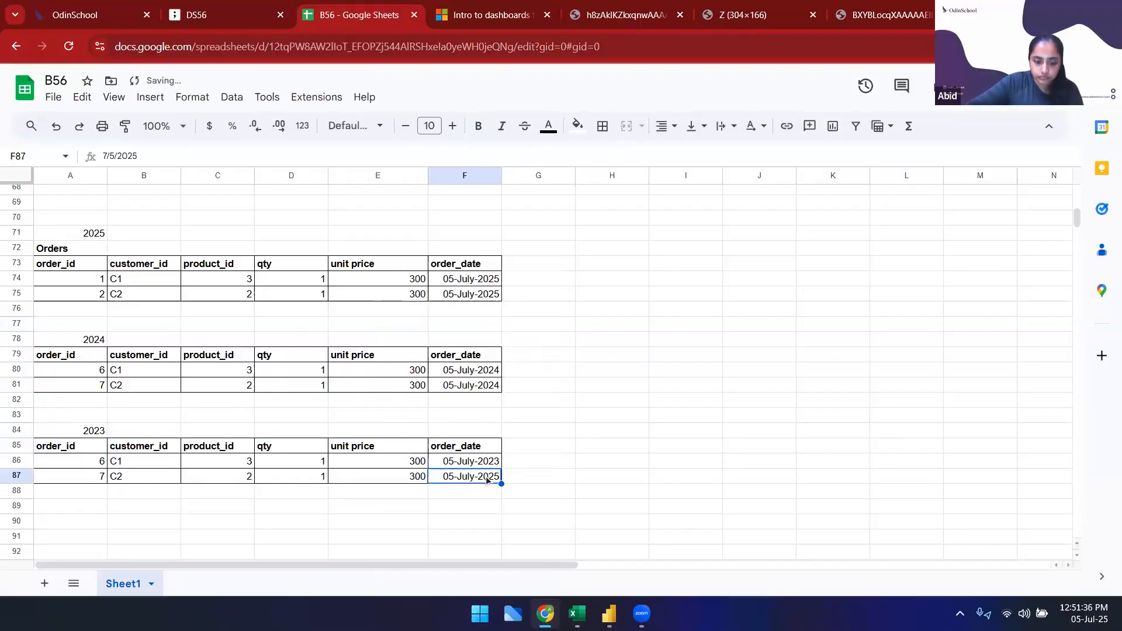
pyautogui.doubleClick(487, 480)
pyautogui.press('BackSpace')
pyautogui.write('3')
pyautogui.click(387, 524)
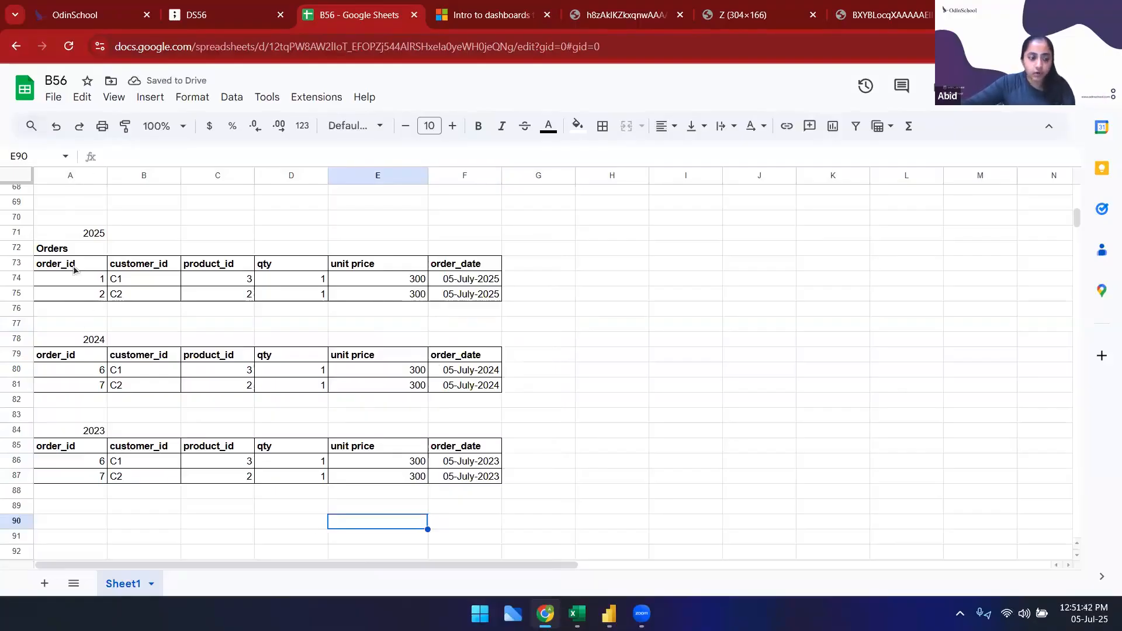
# Set the order_id values of the two rows in the 2023 table to 8 and 9
pyautogui.click(99, 461)
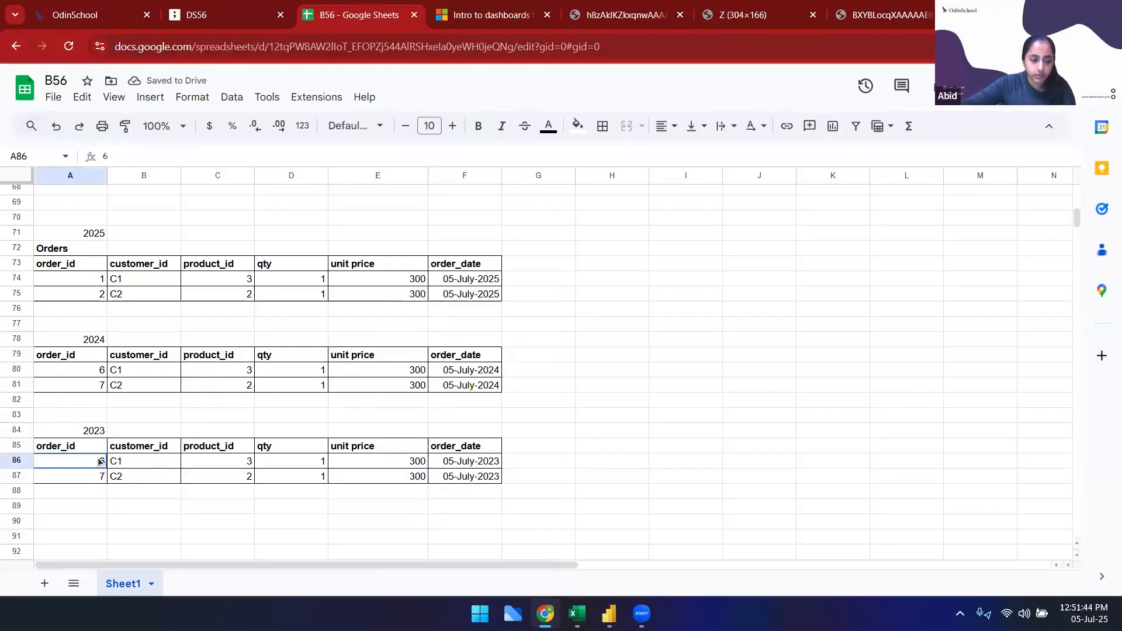
pyautogui.write('8')
pyautogui.press('Return')
pyautogui.write('9')
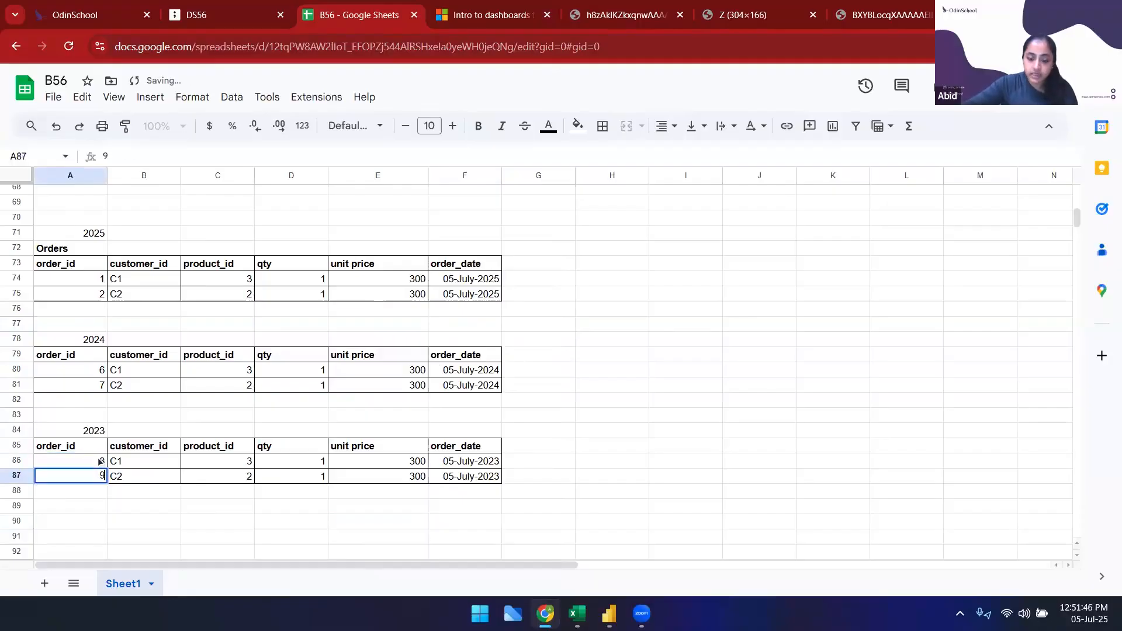
pyautogui.click(441, 524)
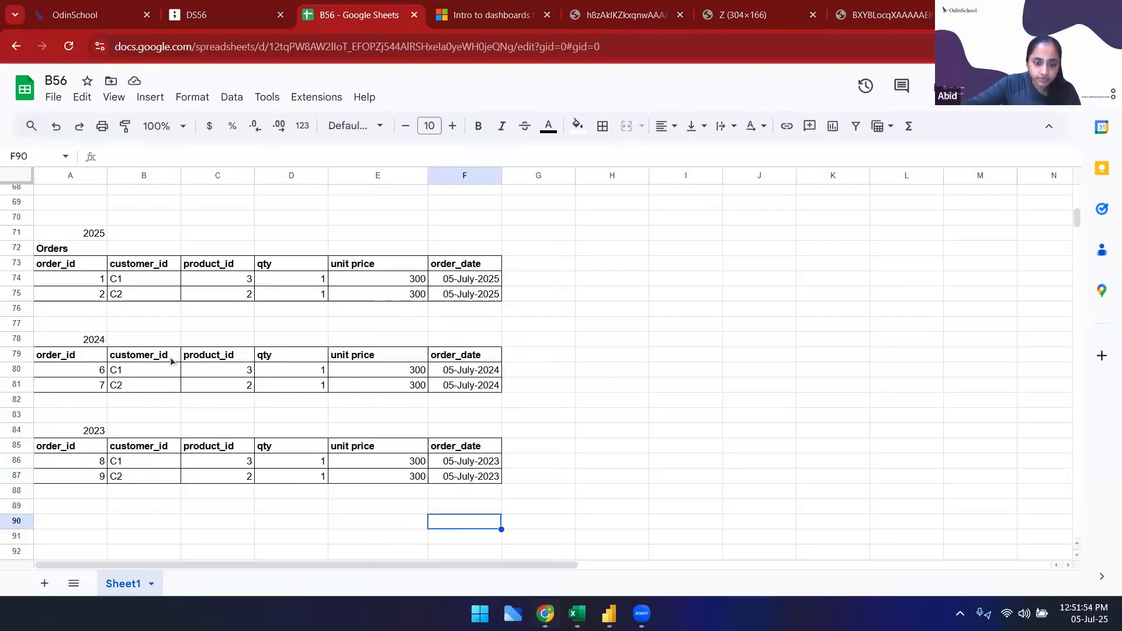
# Enter "Append" in cell H71 and its explanation "adding towards the end" in cell I71
pyautogui.click(628, 241)
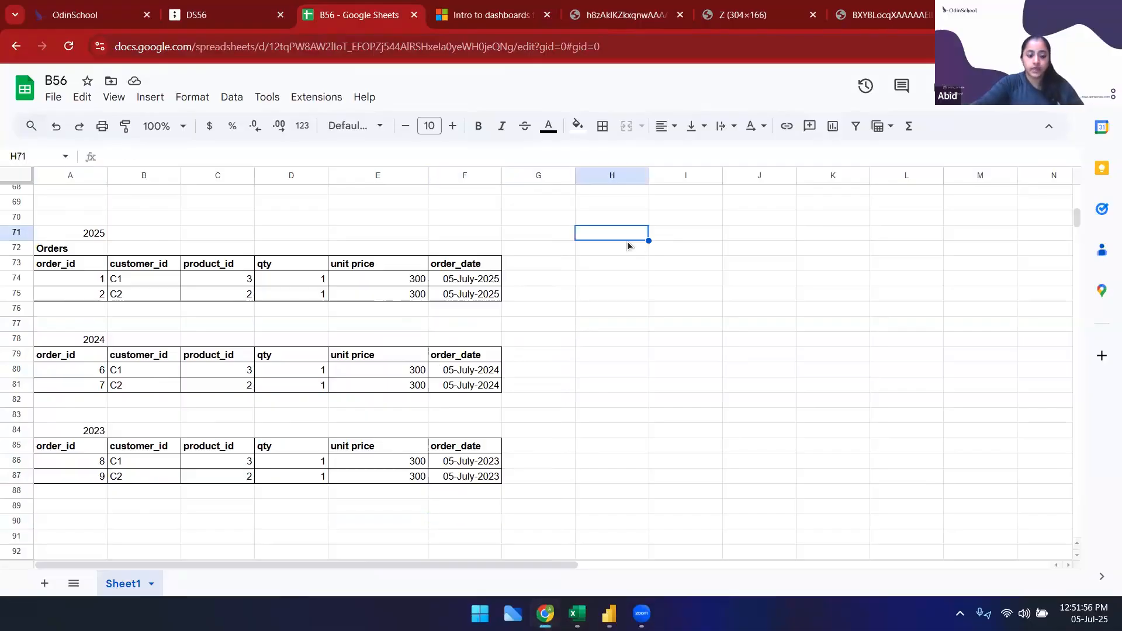
pyautogui.write('Append')
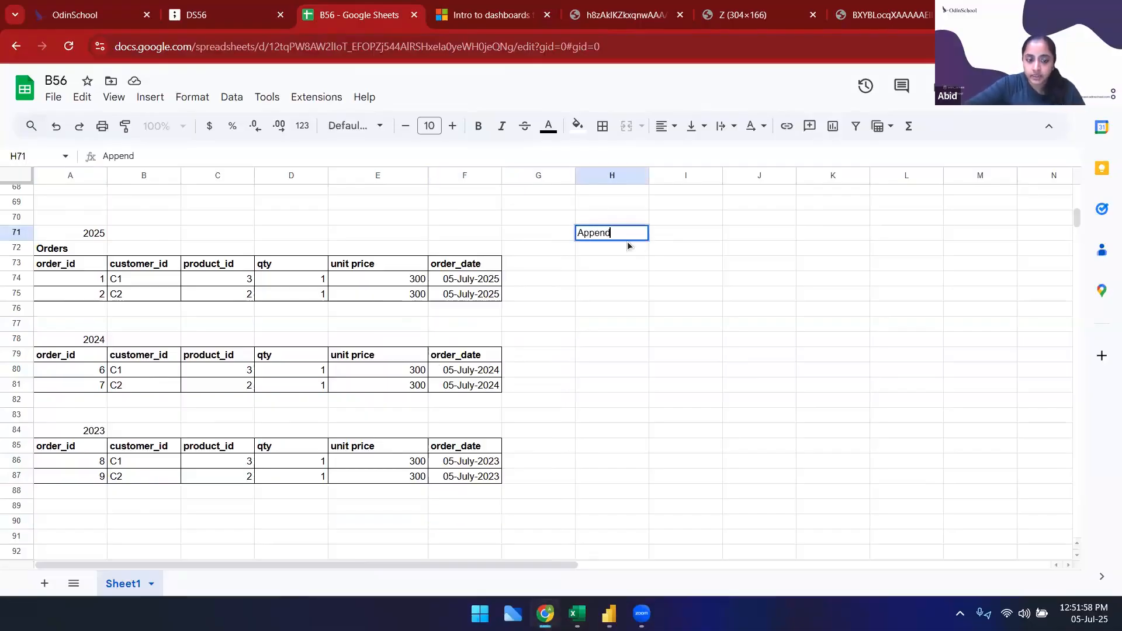
pyautogui.press('Tab')
pyautogui.write('ad')
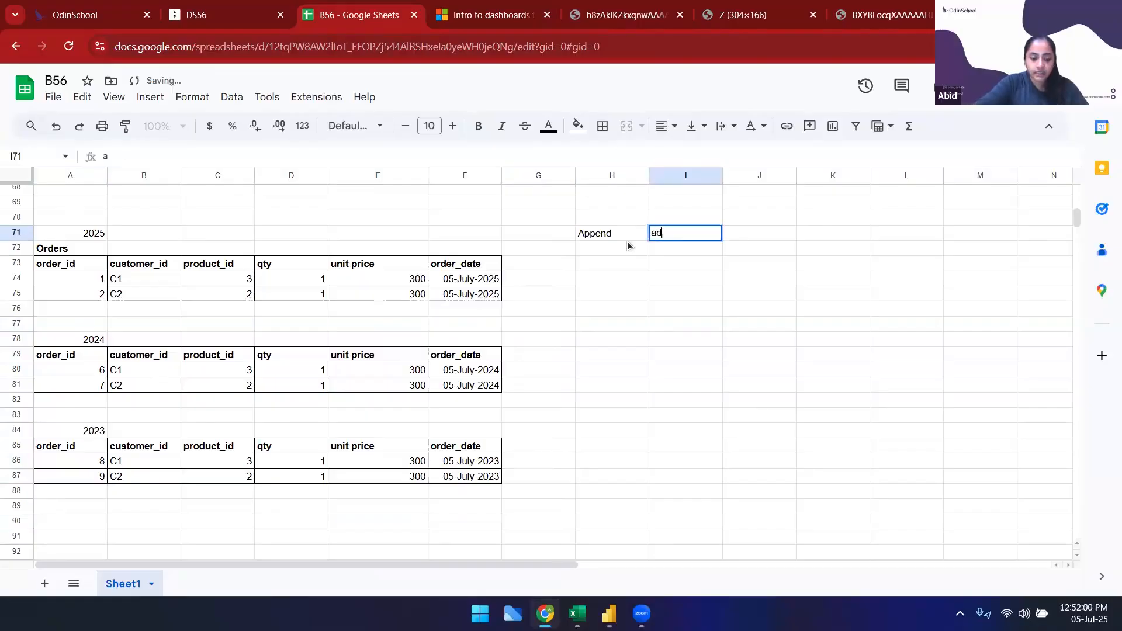
pyautogui.write('ding towards the end')
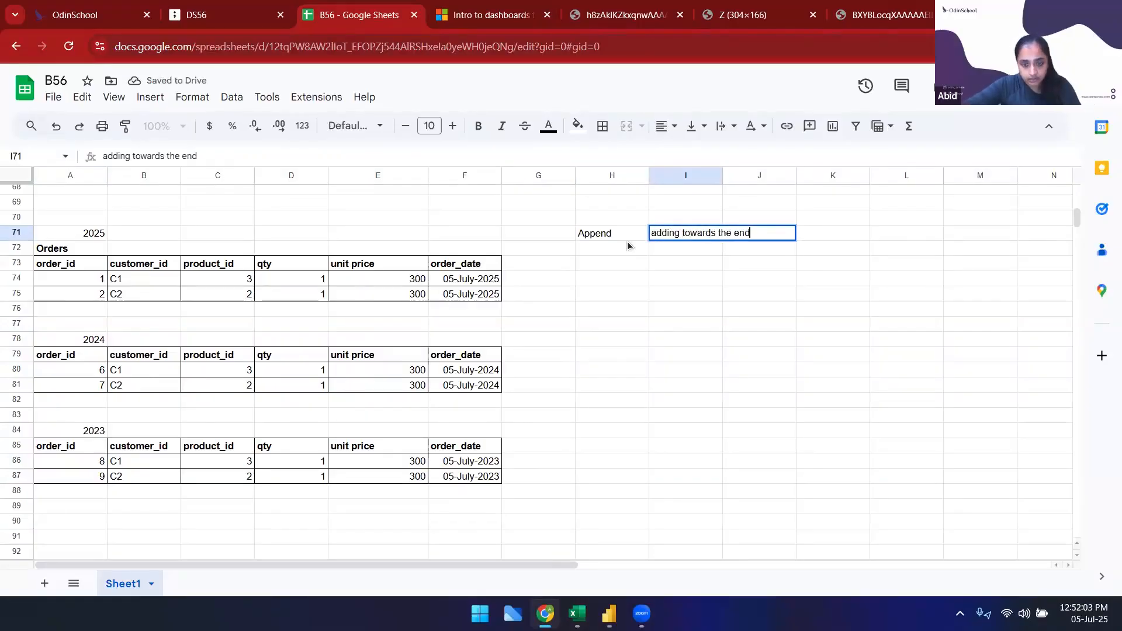
pyautogui.press('Tab')
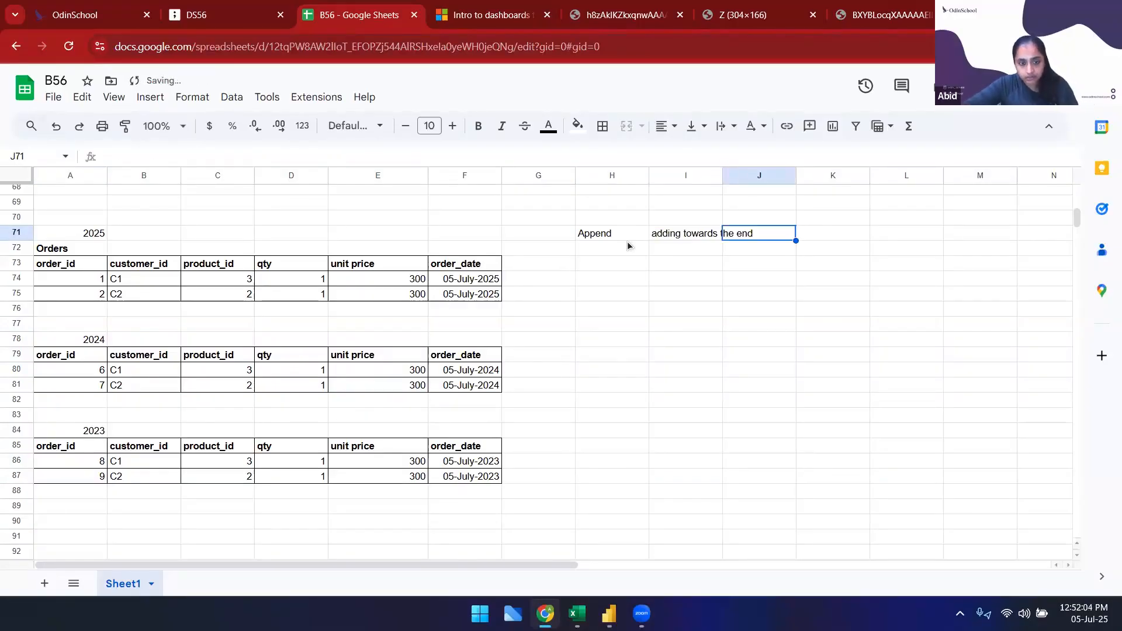
# Enter the second explanation of Append, "stacking one below the other", in cell J71
pyautogui.write('stacking ')
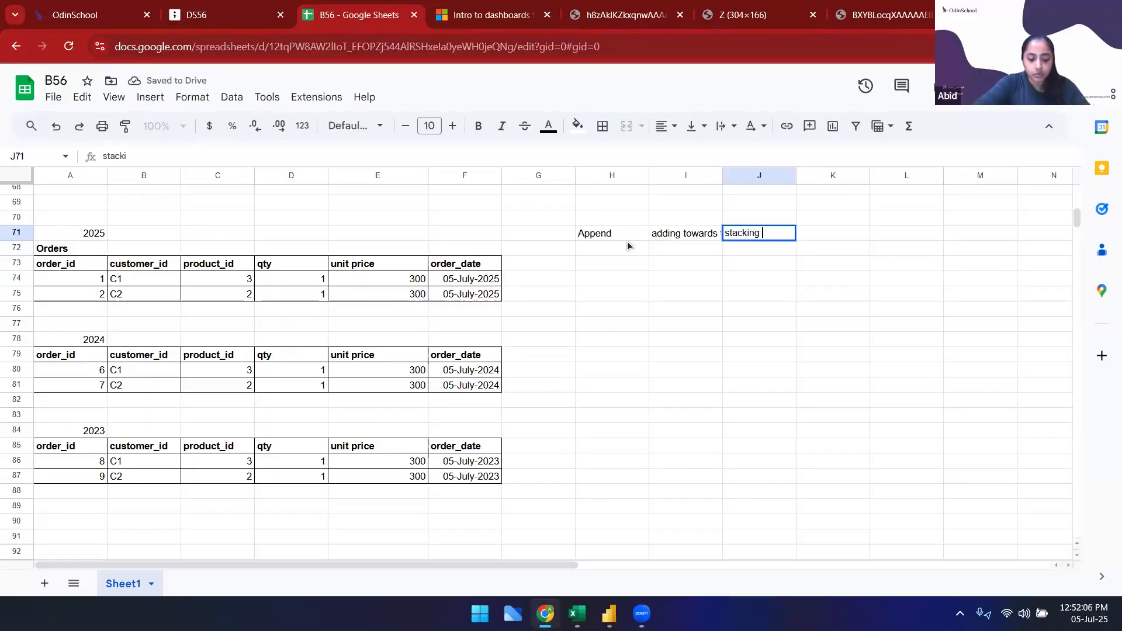
pyautogui.write('one above')
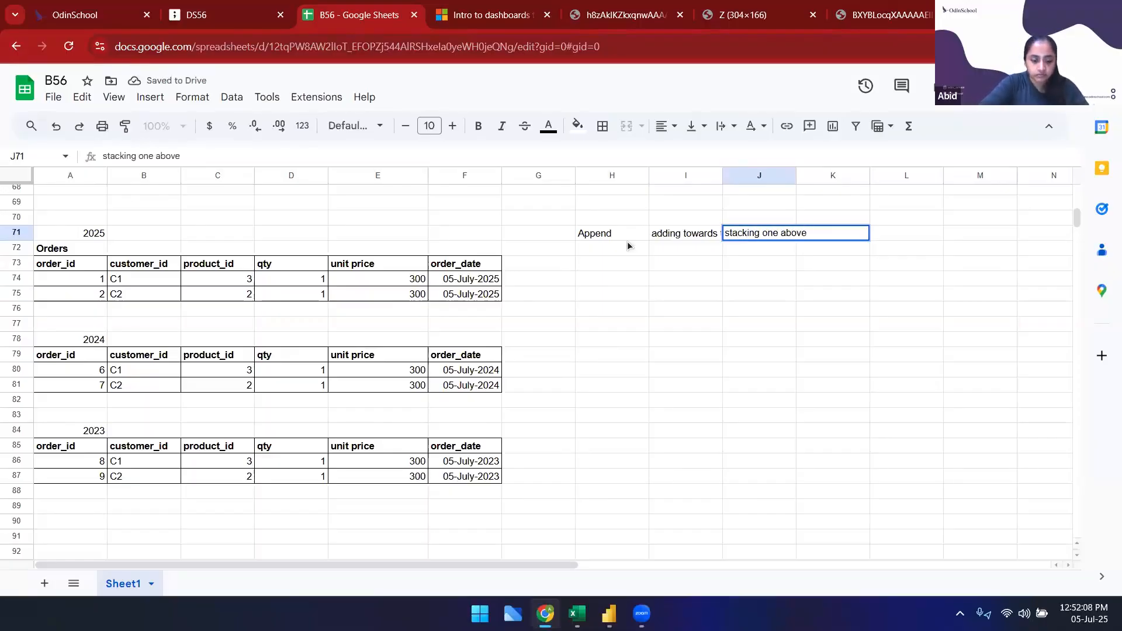
pyautogui.write(' t')
pyautogui.press('BackSpace')
pyautogui.press('BackSpace')
pyautogui.press('BackSpace')
pyautogui.press('BackSpace')
pyautogui.press('BackSpace')
pyautogui.press('BackSpace')
pyautogui.press('BackSpace')
pyautogui.press('BackSpace')
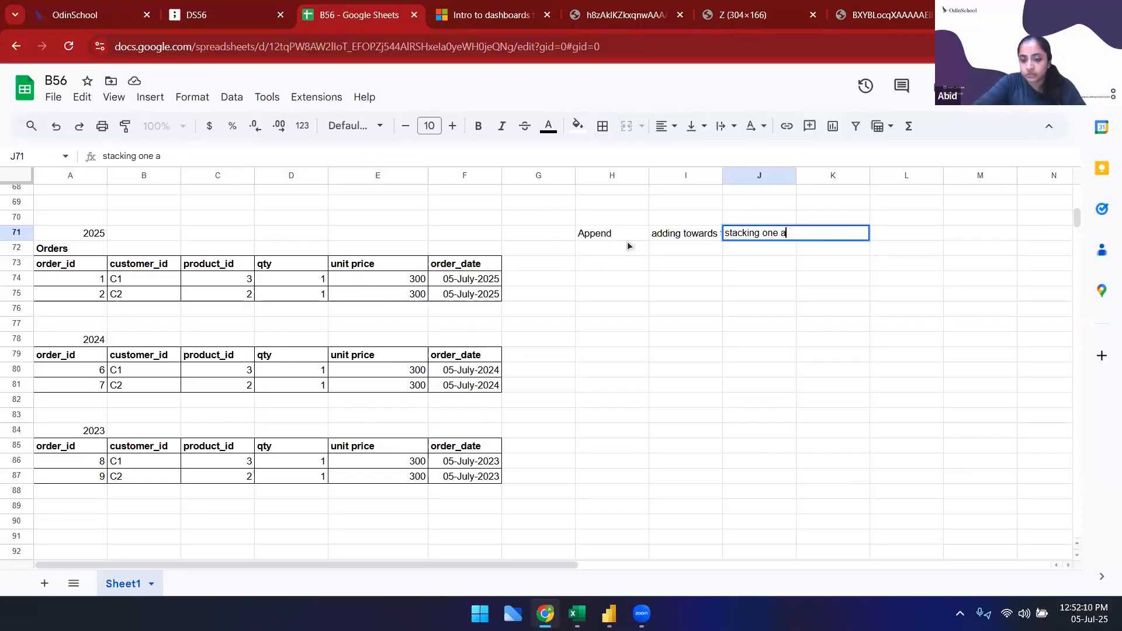
pyautogui.write('below the ')
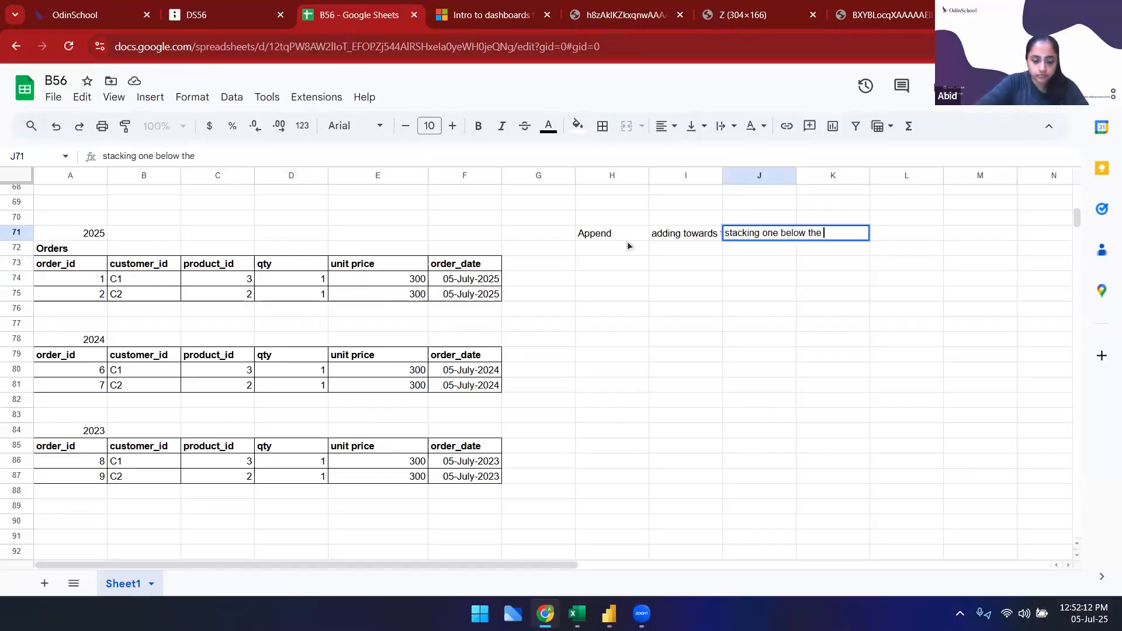
pyautogui.write('other')
pyautogui.click(681, 295)
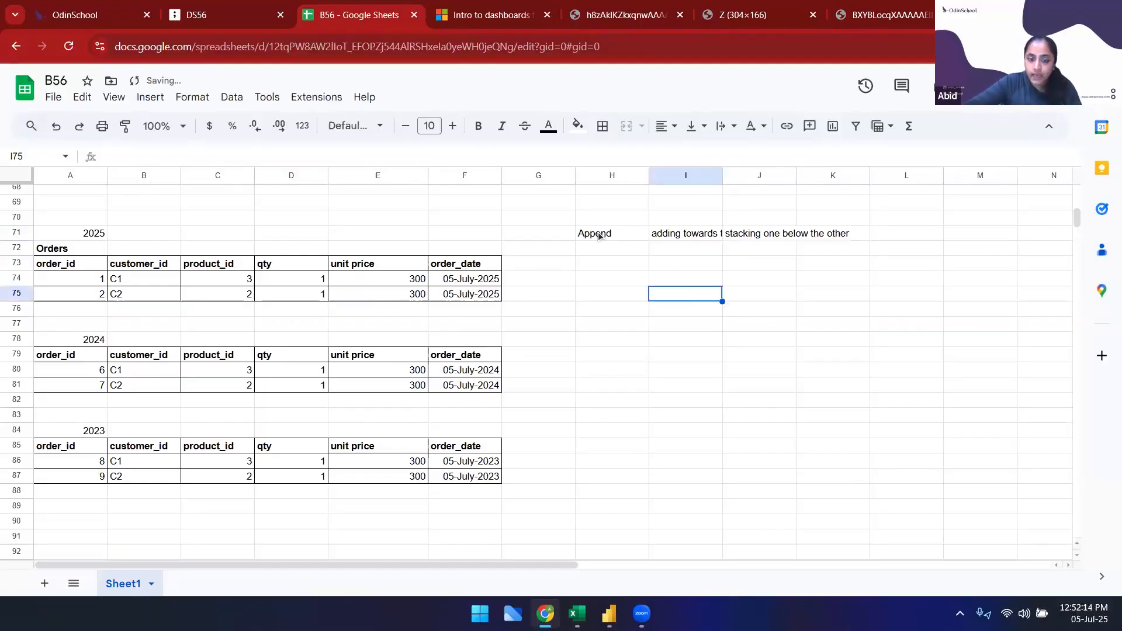
# Copy the header and both order rows of the 2025 table to cell H73 to start the appended table
pyautogui.moveTo(67, 264); pyautogui.dragTo(467, 299)
pyautogui.hotkey('ctrl', 'c')
pyautogui.click(614, 264)
pyautogui.hotkey('ctrl', 'v')
# Copy the two order rows of the 2024 table, without the header, to cell H76 under the 2025 rows
pyautogui.moveTo(64, 369); pyautogui.dragTo(476, 388)
pyautogui.hotkey('ctrl', 'c')
pyautogui.click(637, 314)
pyautogui.hotkey('ctrl', 'v')
# Copy the two order rows of the 2023 table, without the header, to cell H78 under the 2024 rows
pyautogui.moveTo(91, 463); pyautogui.dragTo(409, 463)
pyautogui.hotkey('shift', 'Down')
pyautogui.hotkey('shift', 'Right')
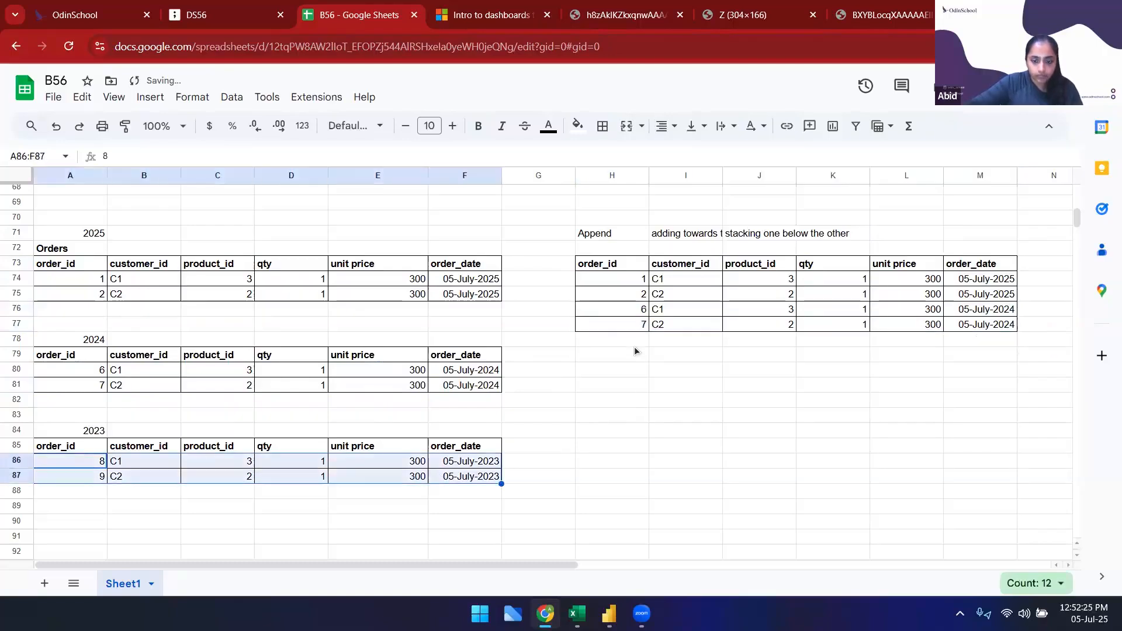
pyautogui.hotkey('ctrl', 'c')
pyautogui.click(633, 345)
pyautogui.hotkey('ctrl', 'v')
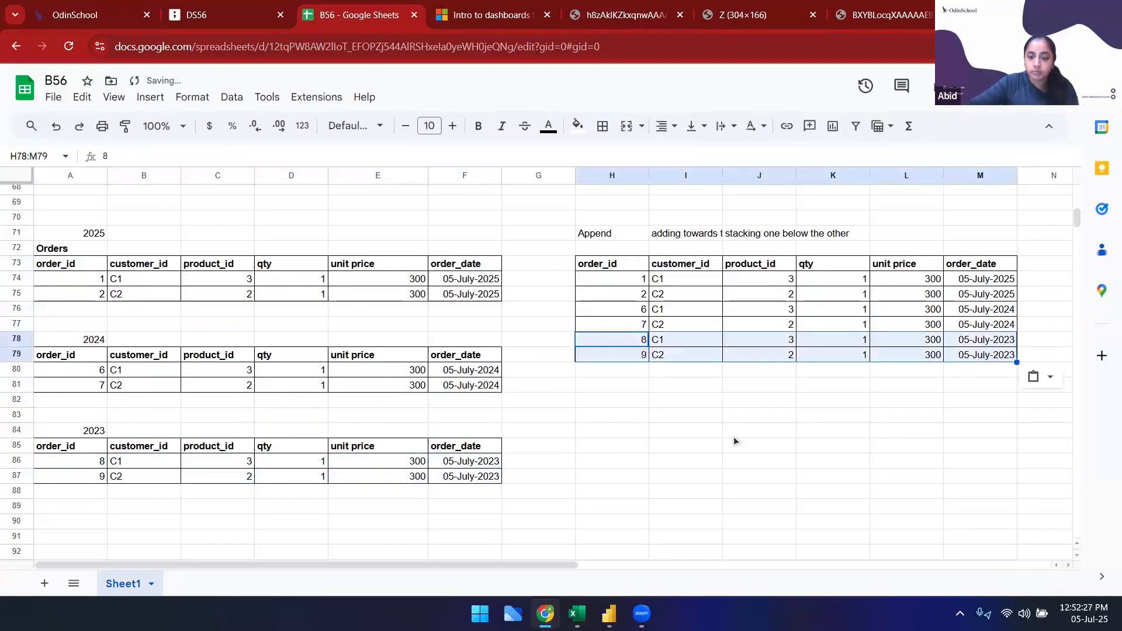
pyautogui.click(734, 437)
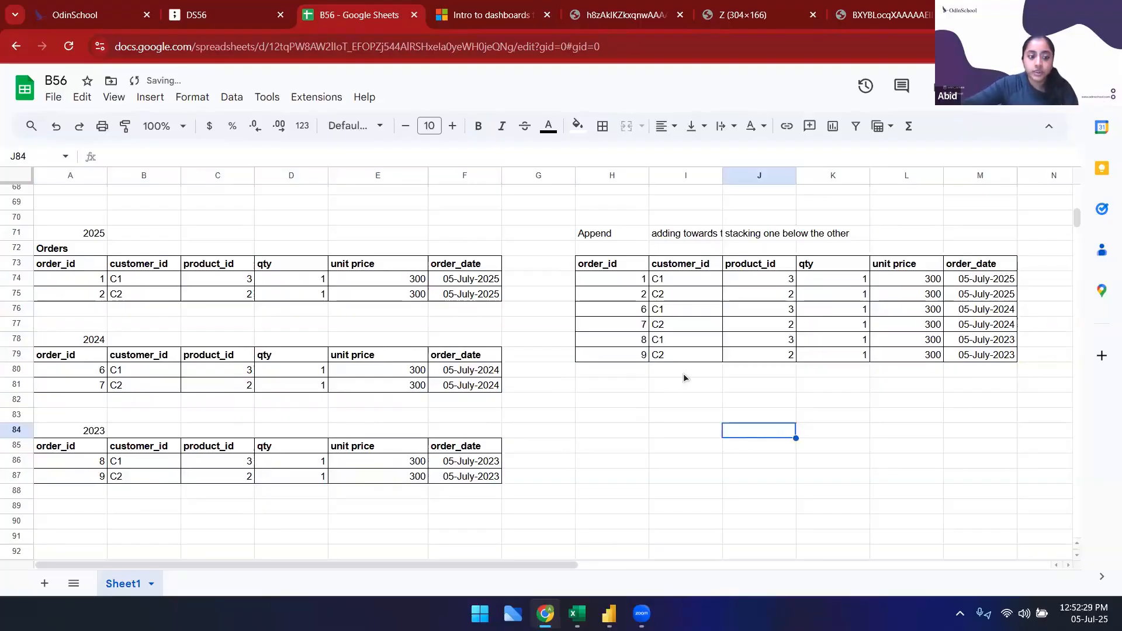
pyautogui.click(611, 236)
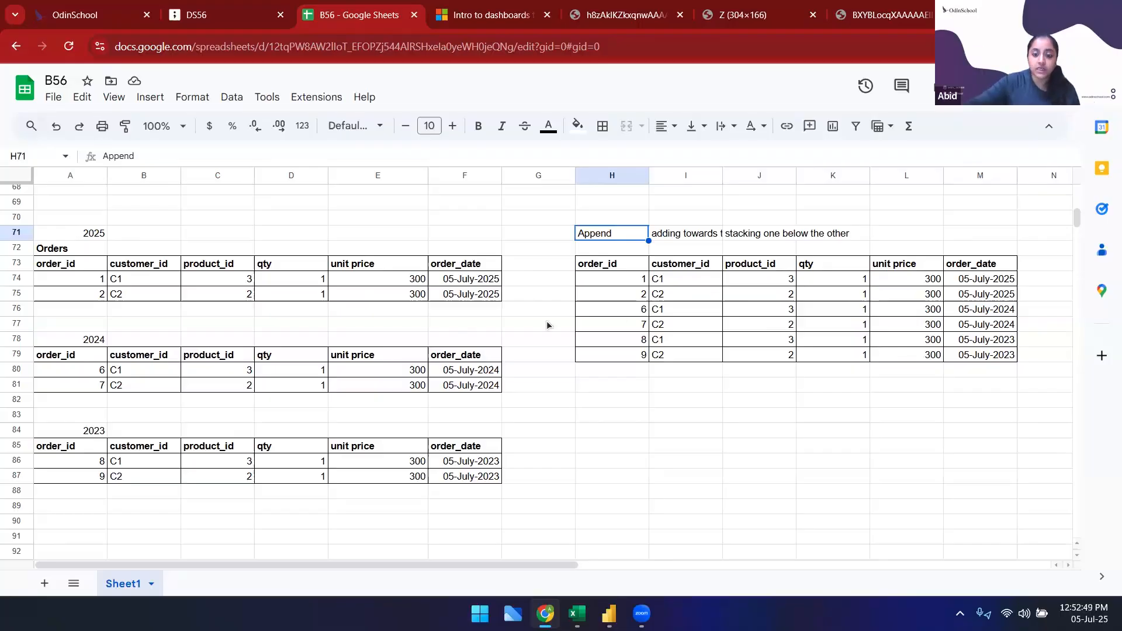
pyautogui.click(651, 304)
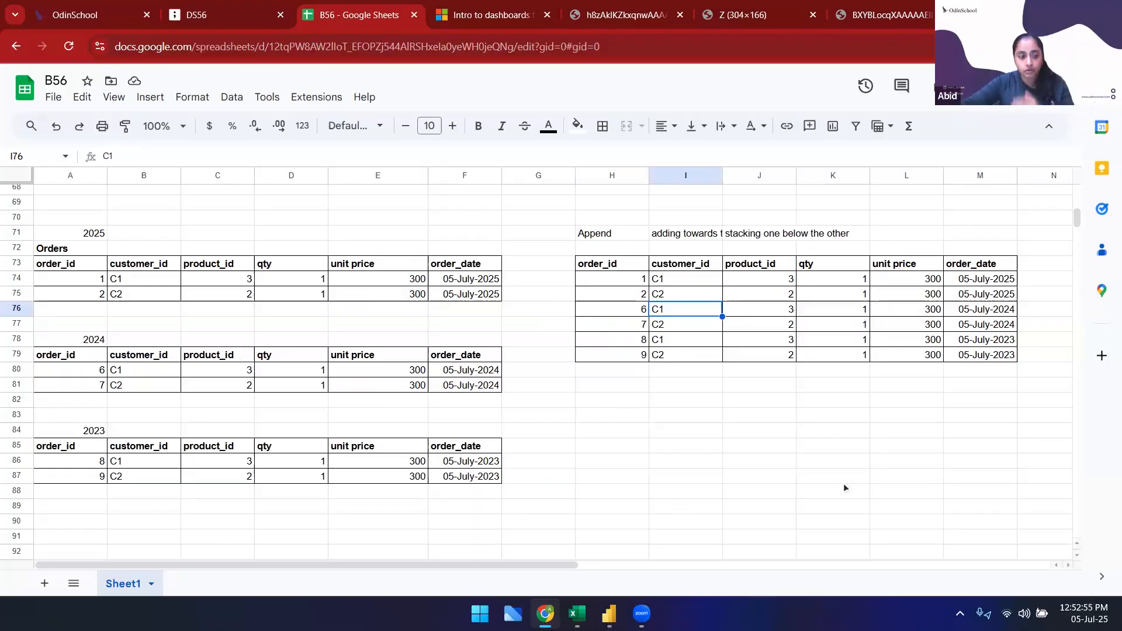
pyautogui.moveTo(602, 264); pyautogui.dragTo(980, 264)
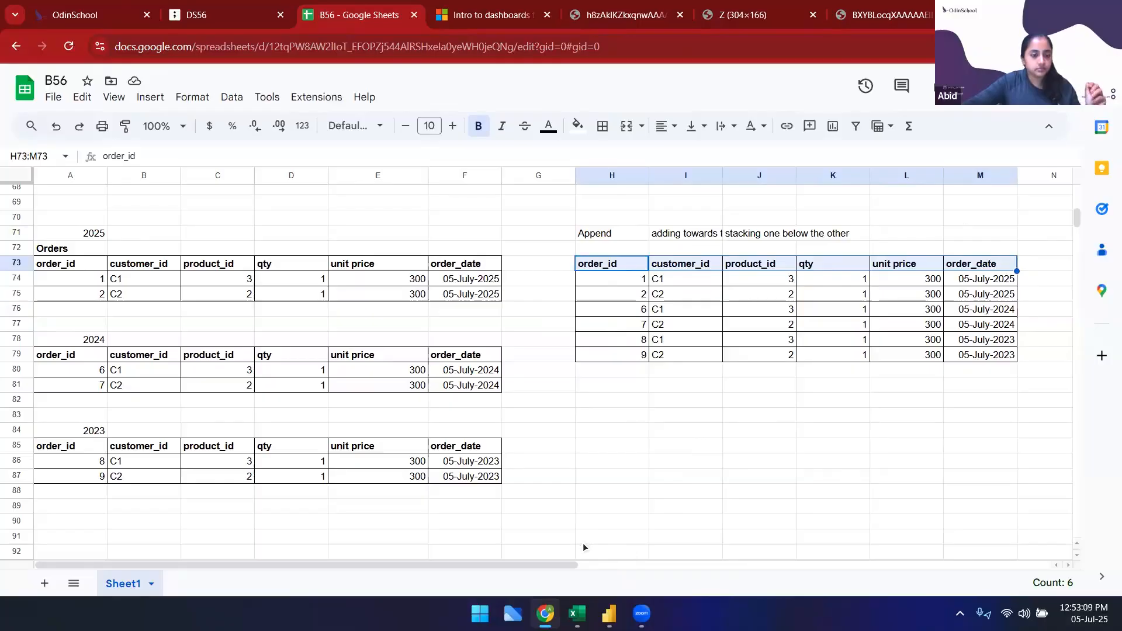
pyautogui.moveTo(622, 283); pyautogui.dragTo(1006, 360)
pyautogui.click(824, 393)
# Delete the contents of the appended table in H73:M81 and remove the cell borders from that range
pyautogui.moveTo(631, 263); pyautogui.dragTo(1005, 382)
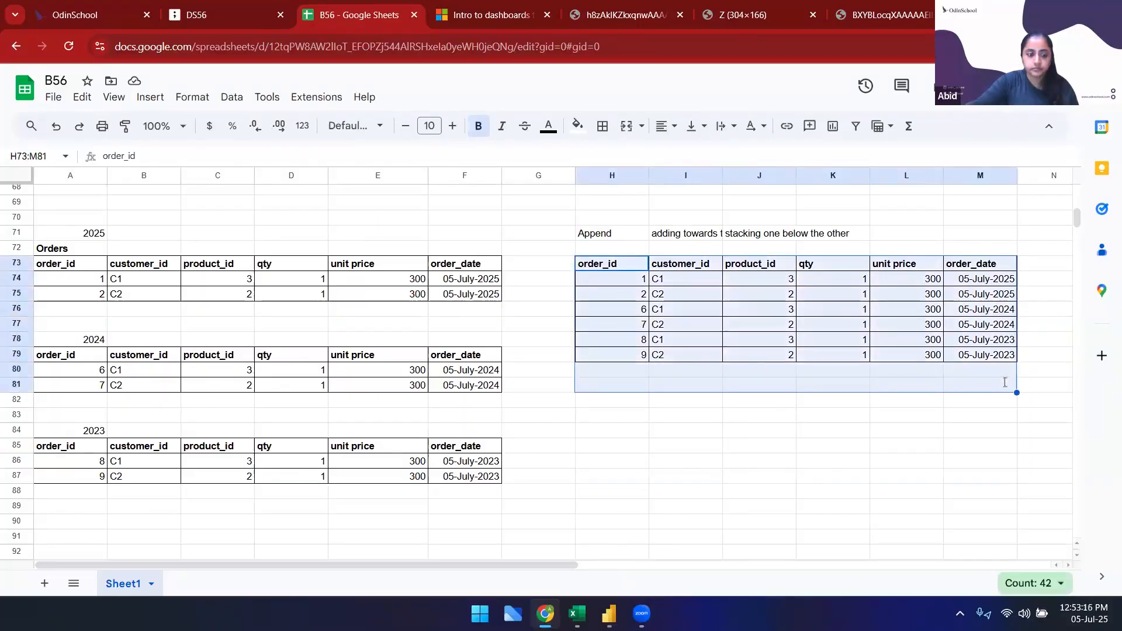
pyautogui.press('Delete')
pyautogui.rightClick(629, 291)
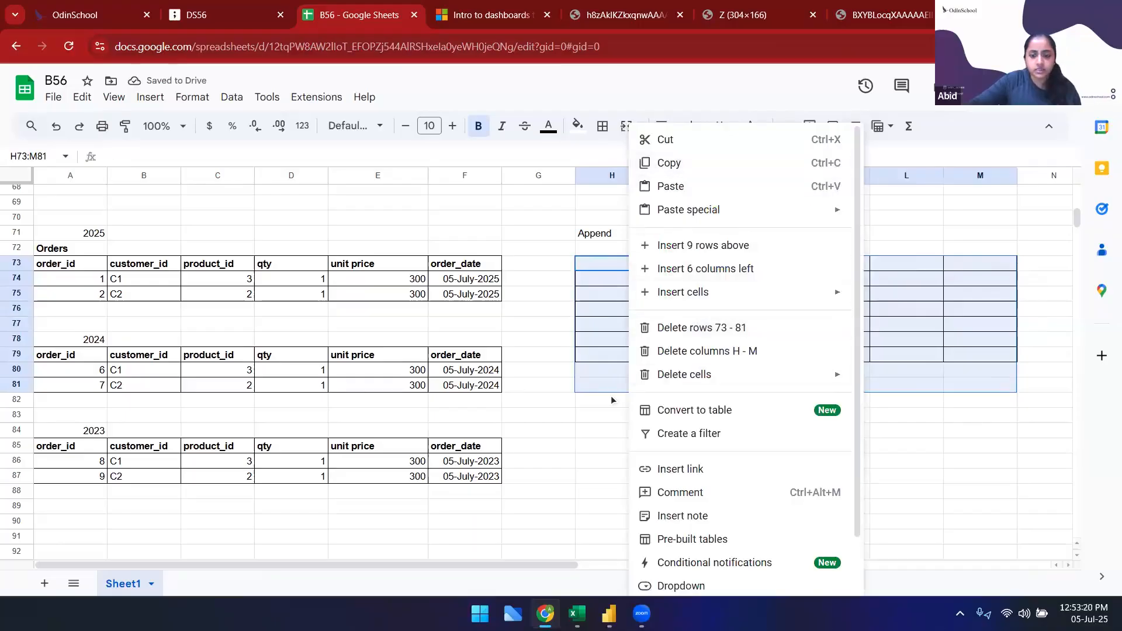
pyautogui.click(706, 193)
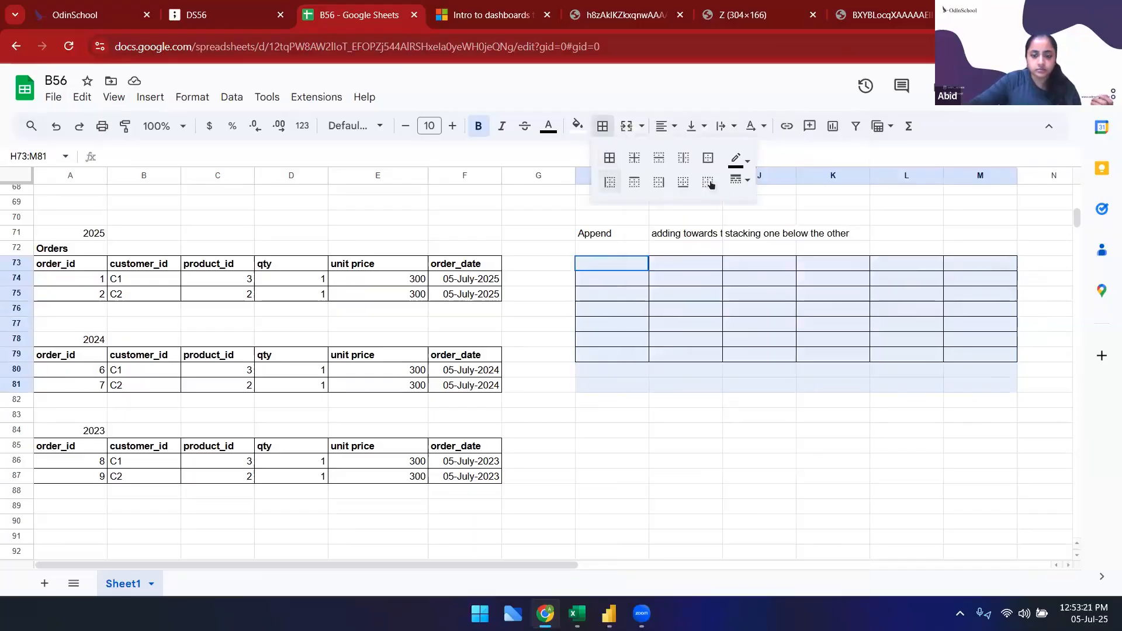
pyautogui.click(684, 491)
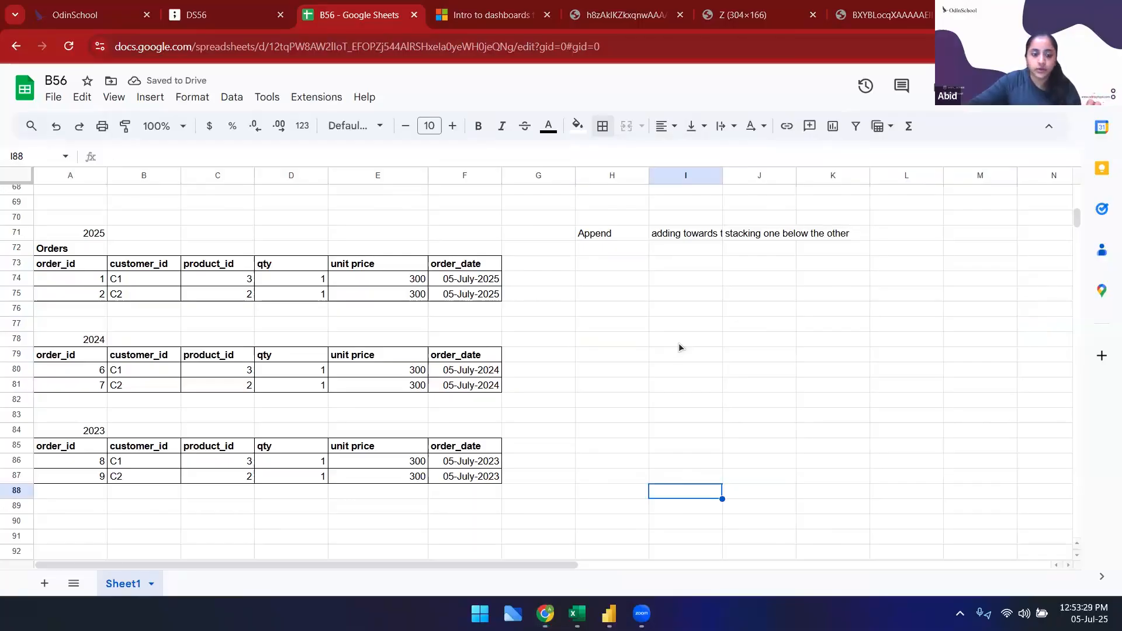
pyautogui.click(538, 414)
pyautogui.moveTo(58, 248); pyautogui.dragTo(464, 326)
pyautogui.click(71, 428)
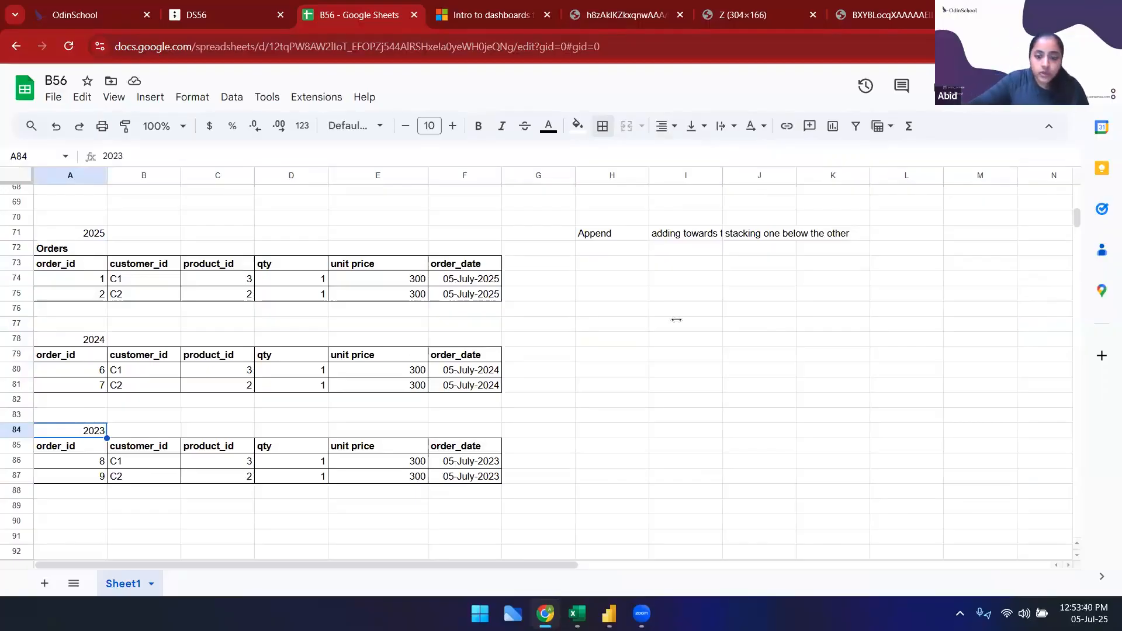
pyautogui.click(673, 281)
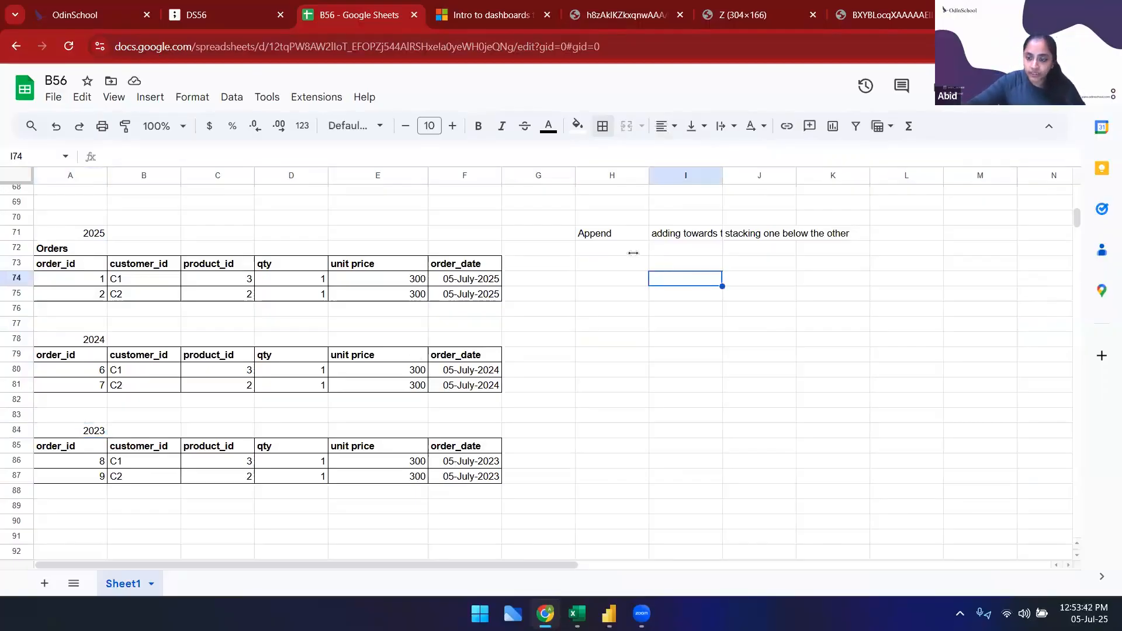
pyautogui.click(612, 268)
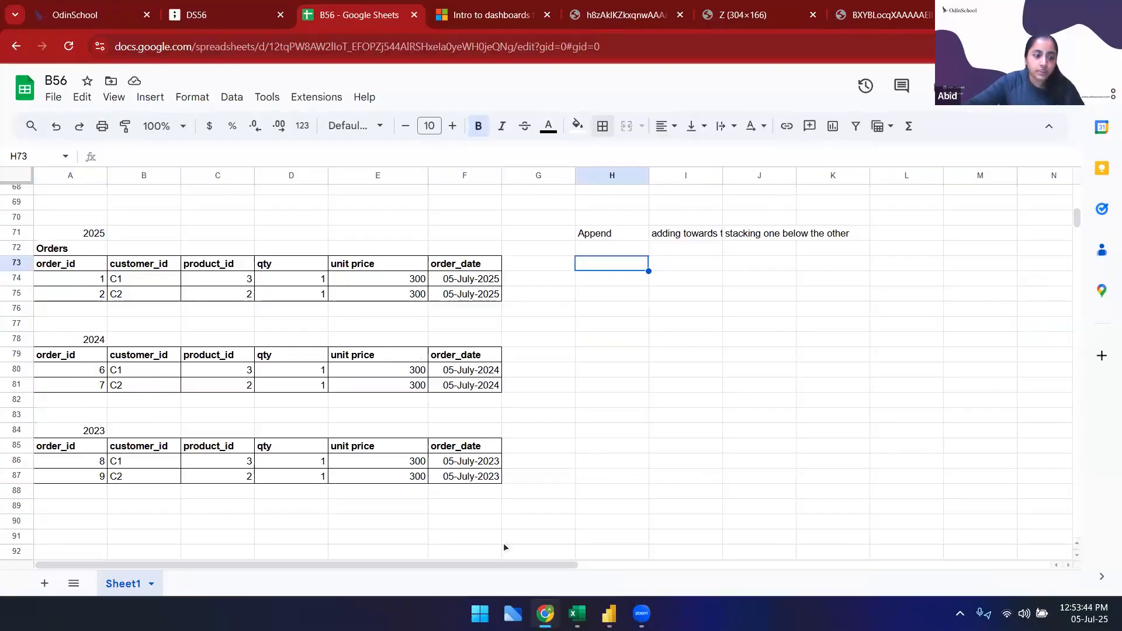
pyautogui.click(673, 361)
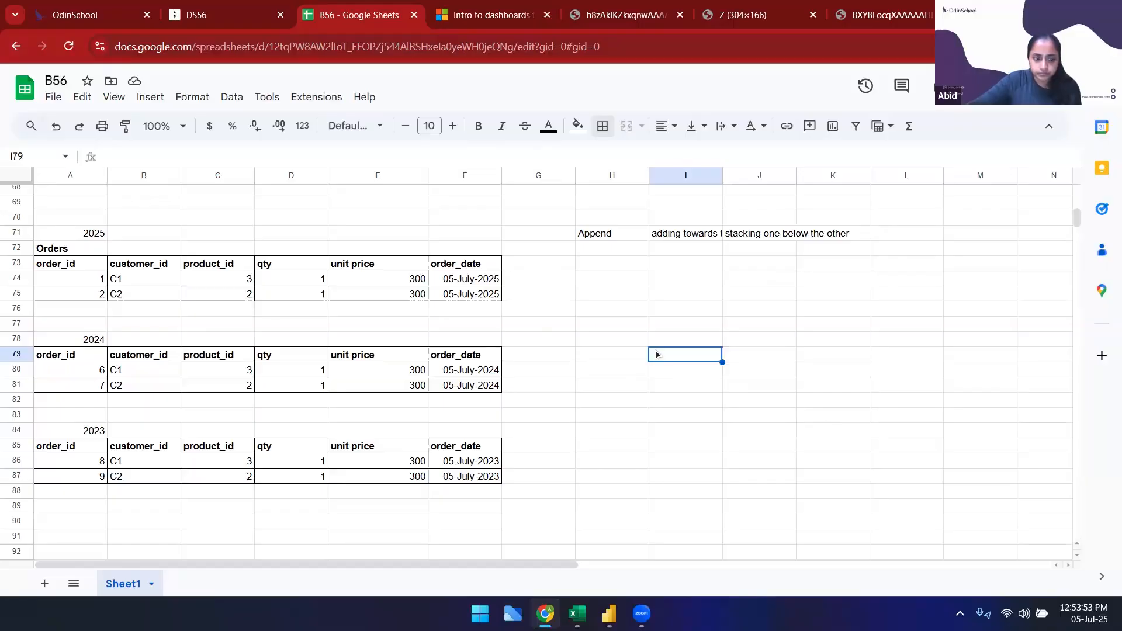
pyautogui.moveTo(66, 272); pyautogui.dragTo(499, 482)
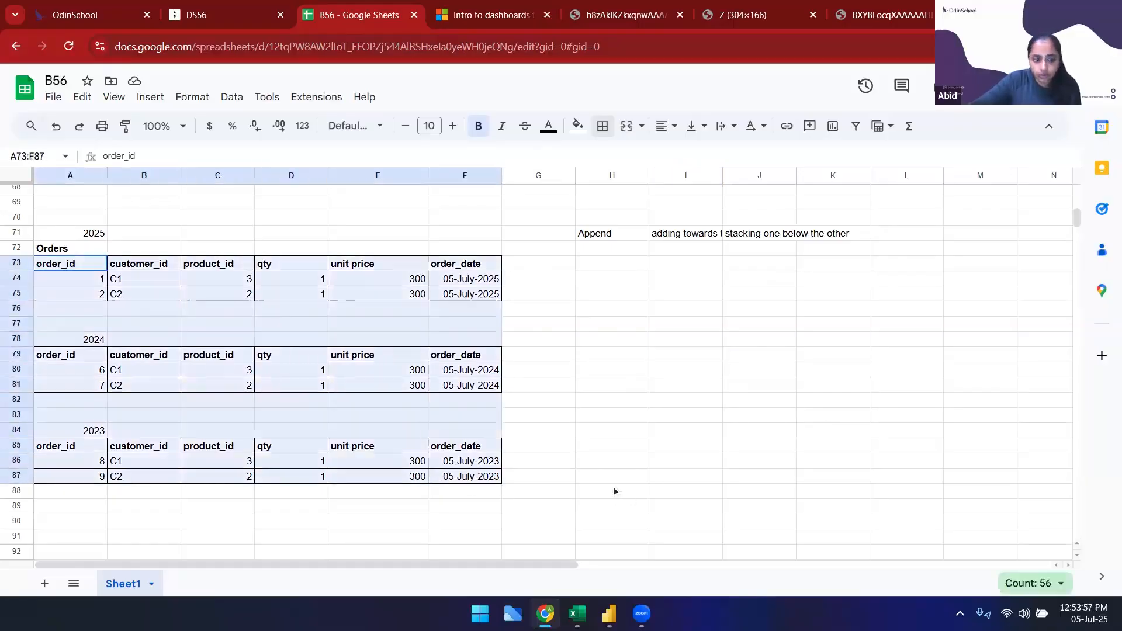
pyautogui.click(640, 435)
pyautogui.click(640, 268)
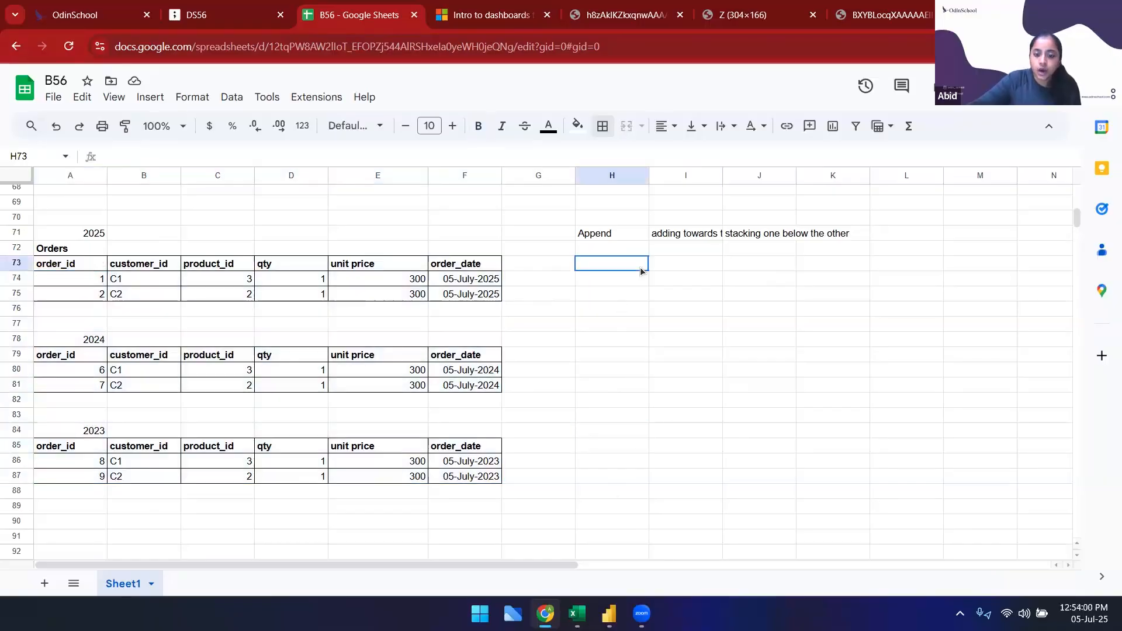
pyautogui.click(633, 231)
pyautogui.moveTo(56, 267); pyautogui.dragTo(476, 296)
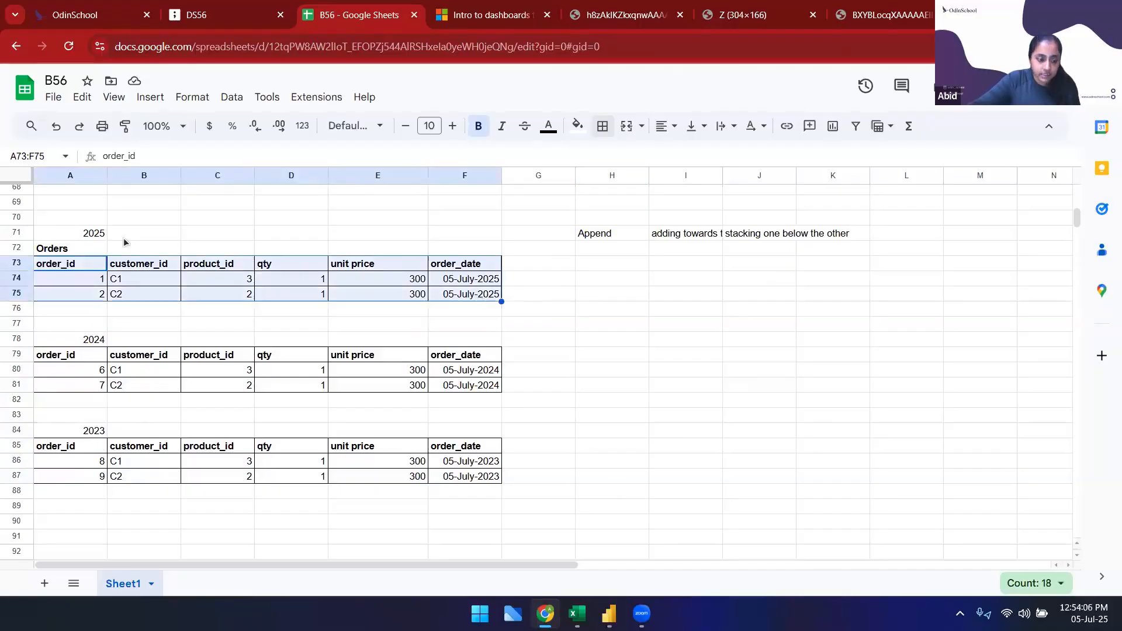
pyautogui.click(685, 326)
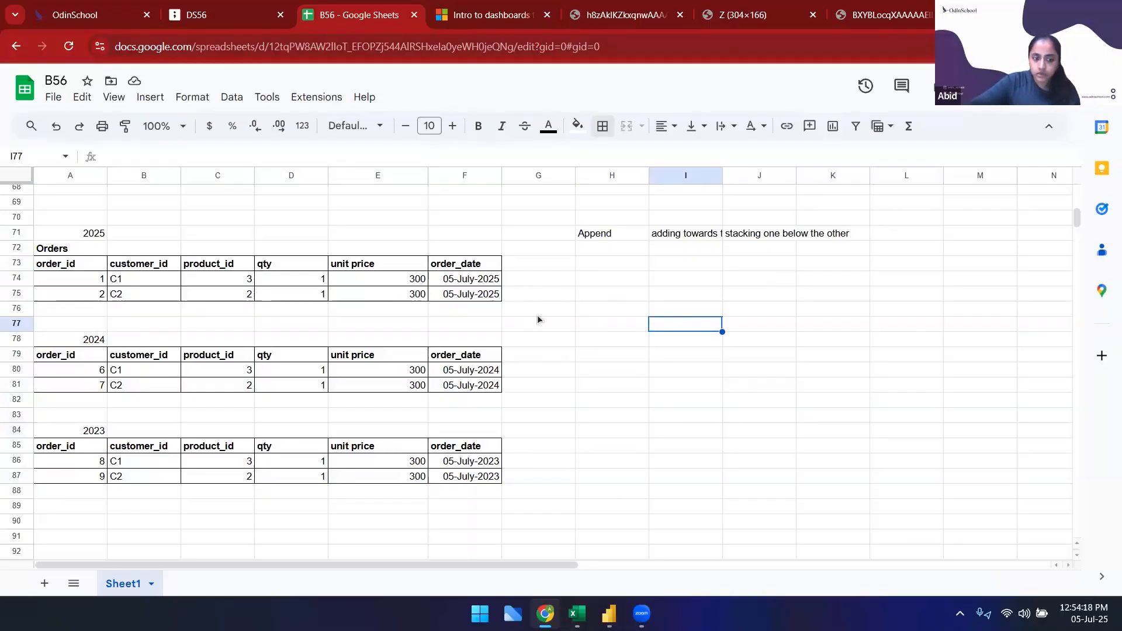
# Copy the 2025 table's header and both order rows to cell H73 under the Append heading
pyautogui.click(58, 269)
pyautogui.moveTo(58, 272); pyautogui.dragTo(494, 295)
pyautogui.hotkey('ctrl', 'c')
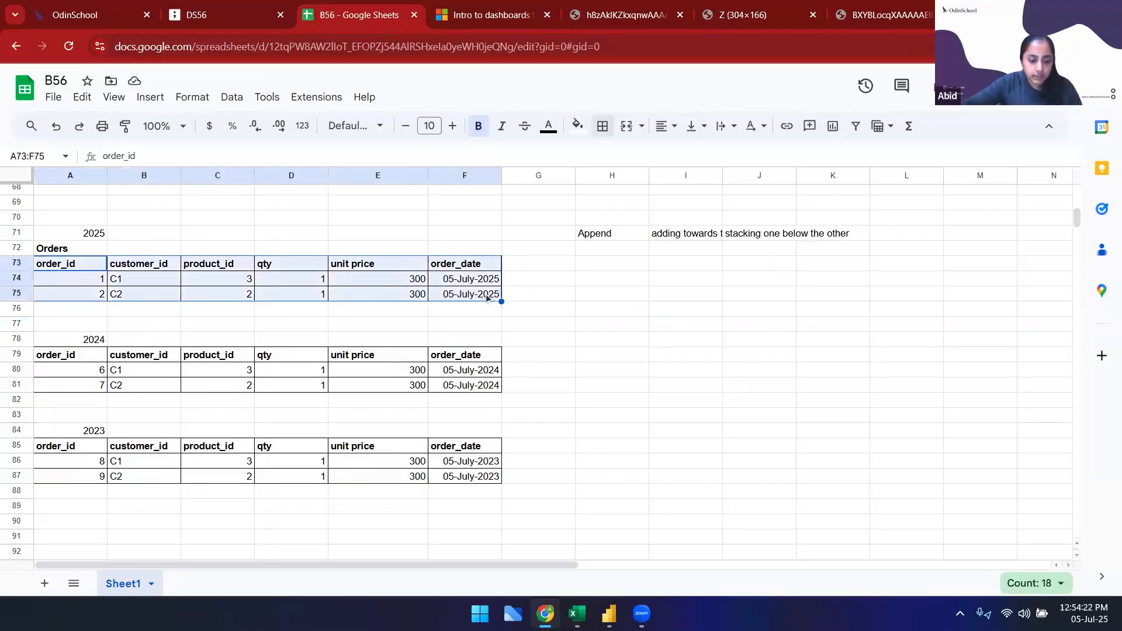
pyautogui.click(622, 267)
pyautogui.hotkey('ctrl', 'v')
# Copy the two 2024 order rows, without their header, to cell H76 directly under the pasted 2025 rows
pyautogui.moveTo(58, 369); pyautogui.dragTo(468, 387)
pyautogui.hotkey('ctrl', 'c')
pyautogui.click(635, 314)
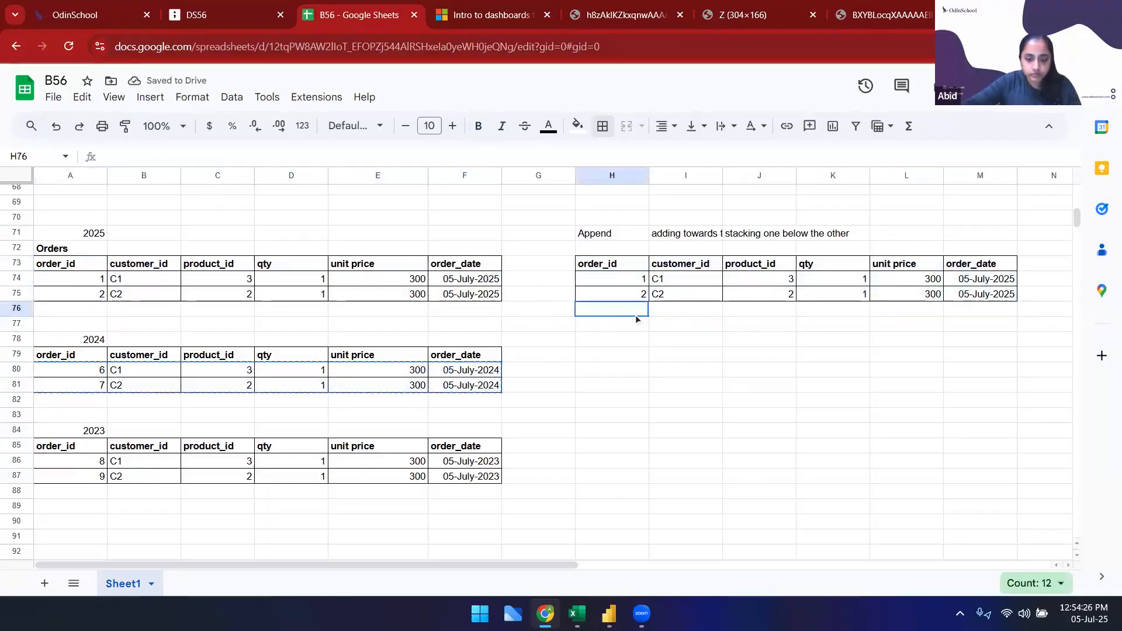
pyautogui.hotkey('ctrl', 'v')
# Copy the two 2023 order rows, without their header, to cell H78 to complete the appended table
pyautogui.moveTo(104, 462); pyautogui.dragTo(450, 478)
pyautogui.hotkey('ctrl', 'c')
pyautogui.click(625, 342)
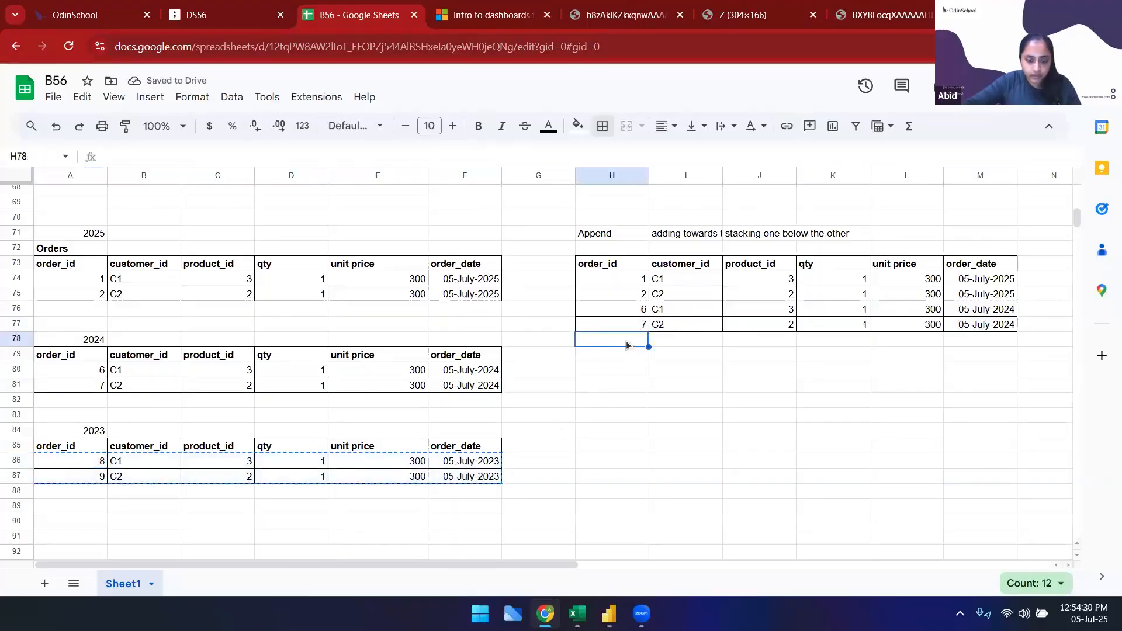
pyautogui.hotkey('ctrl', 'v')
pyautogui.click(783, 461)
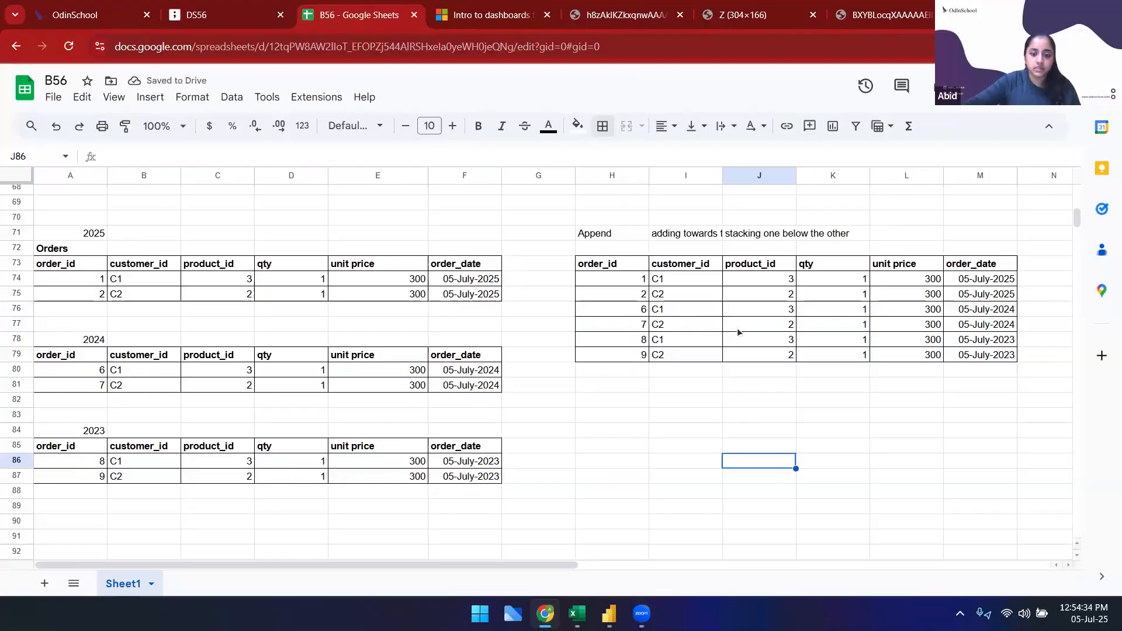
pyautogui.click(815, 402)
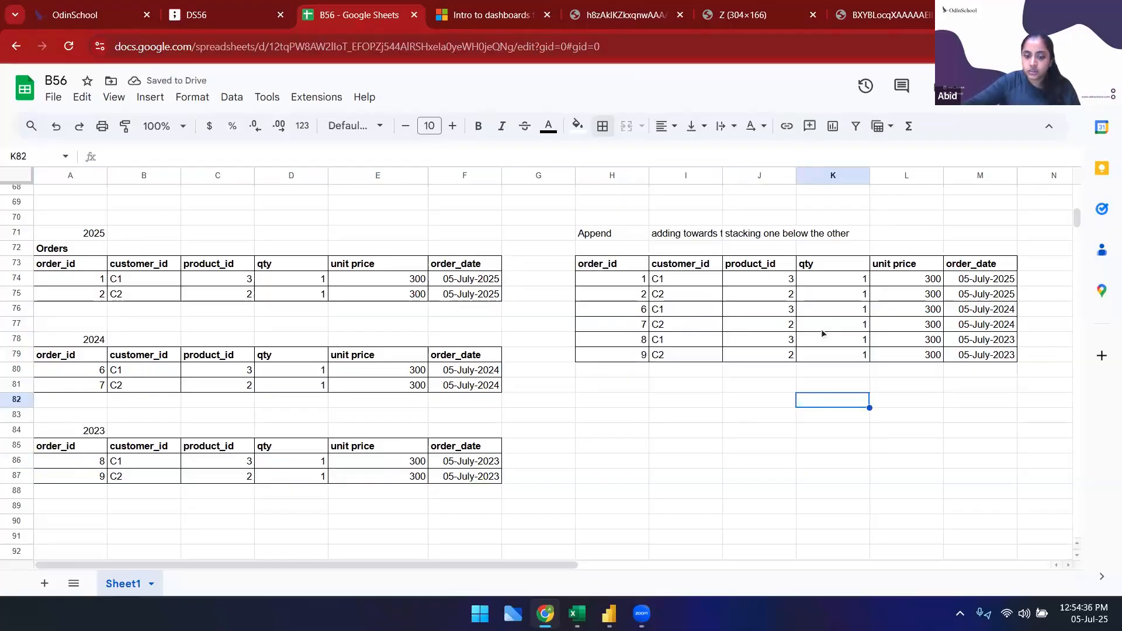
pyautogui.click(619, 233)
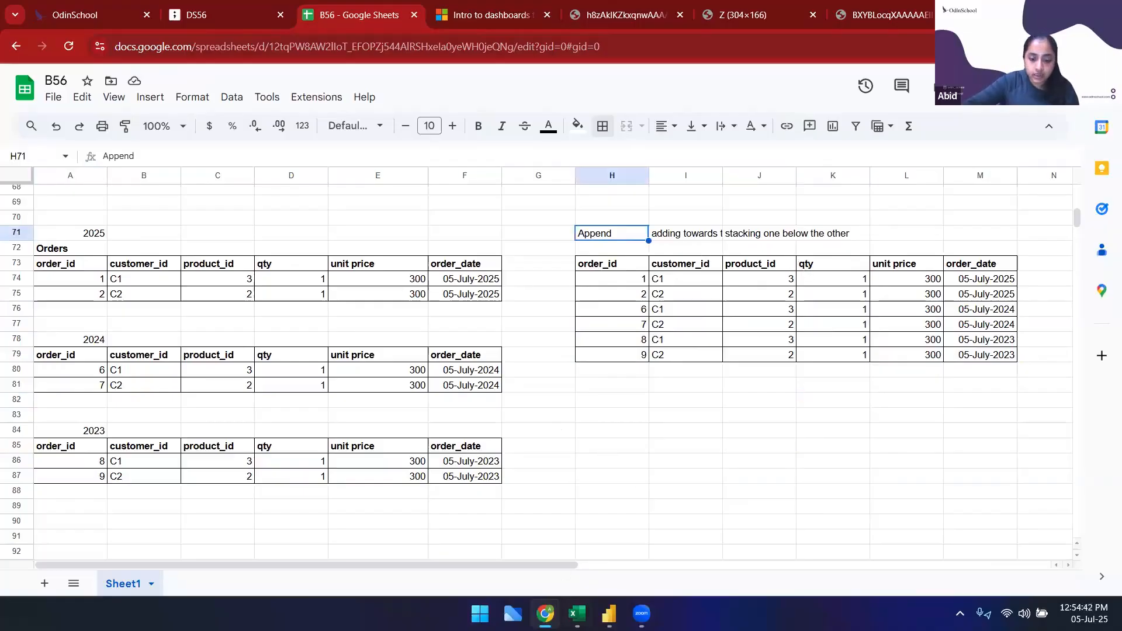
# Look at the Append Queries options in Power Query Editor, and return to the appended table H73:M79 in Google Sheets
pyautogui.moveTo(609, 613)
pyautogui.click(696, 562)
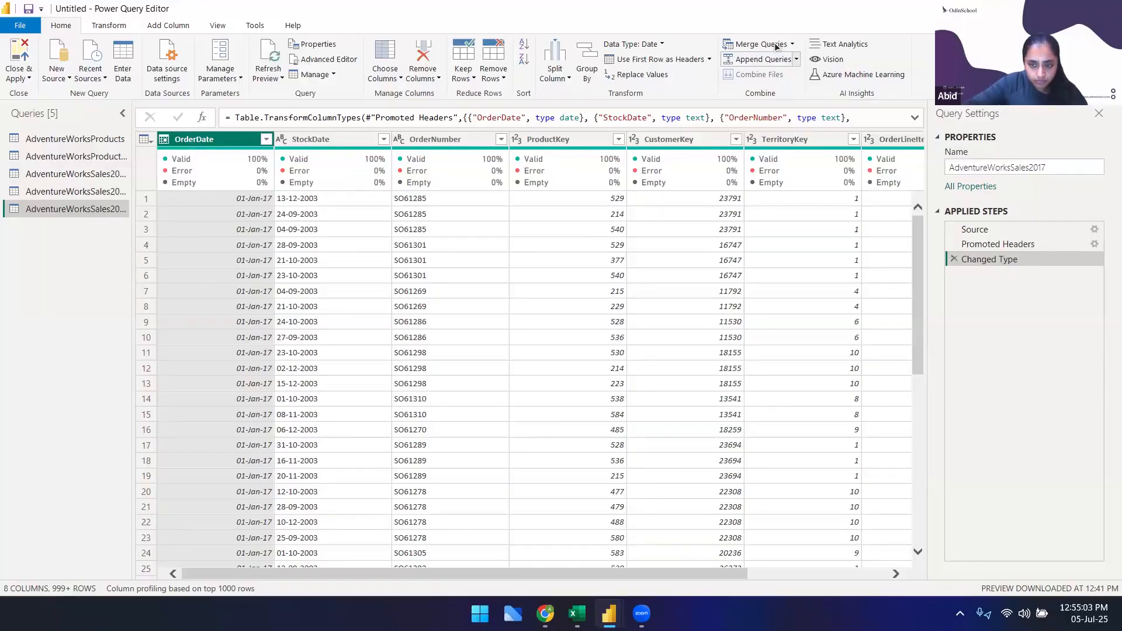
pyautogui.click(796, 60)
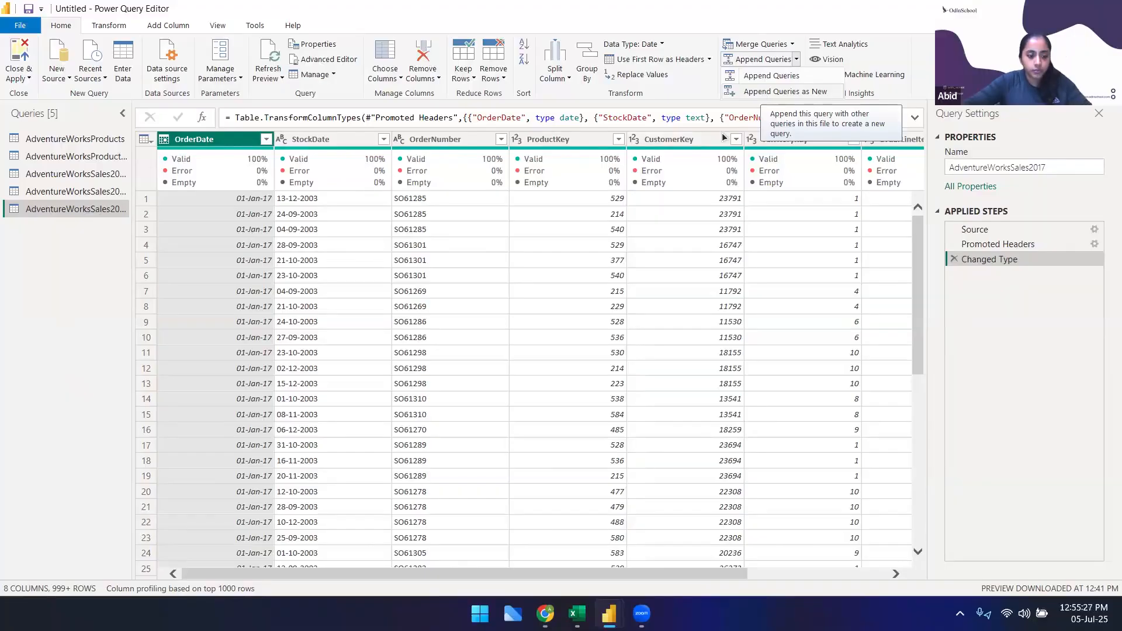
pyautogui.hotkey('alt', 'Tab')
pyautogui.click(758, 415)
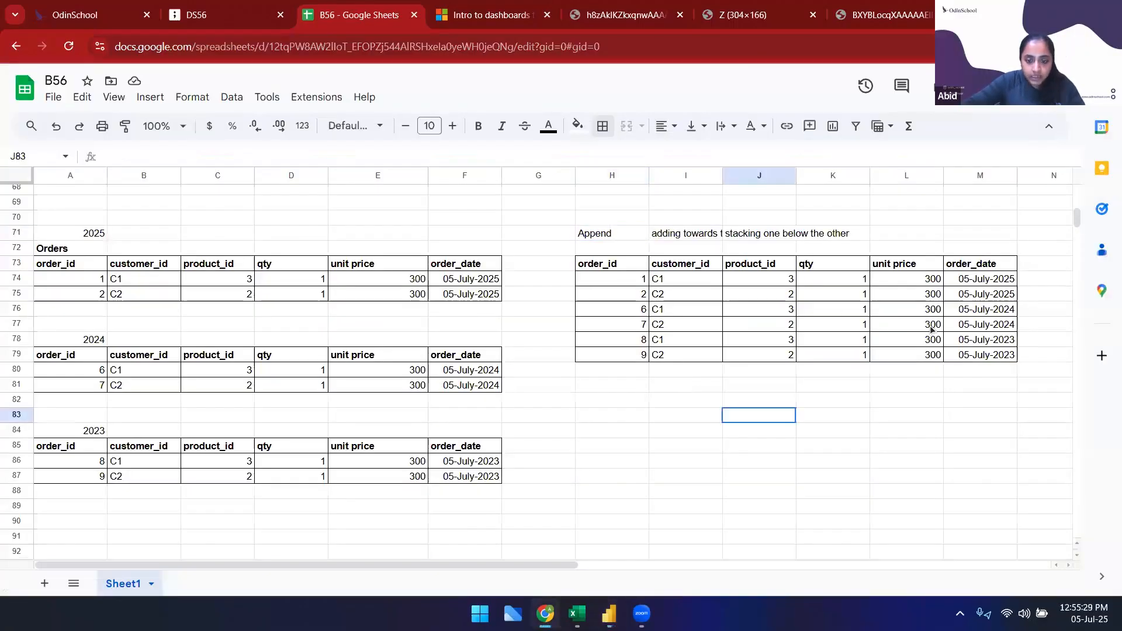
pyautogui.moveTo(611, 263); pyautogui.dragTo(968, 356)
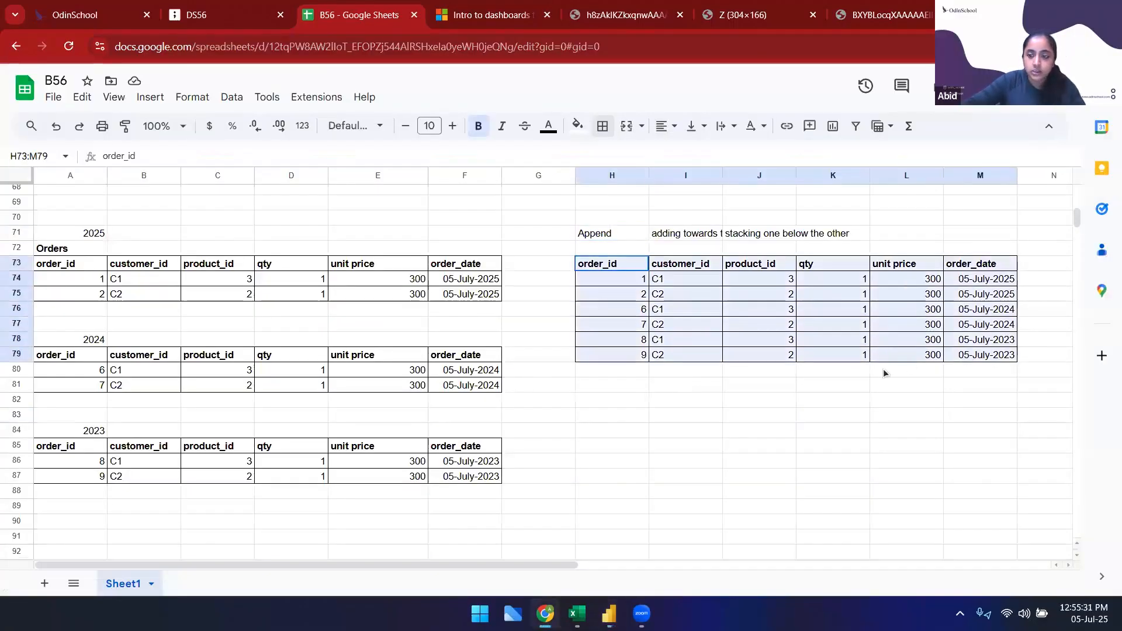
pyautogui.scroll(-2, 76, 268)
pyautogui.scroll(2, 521, 318)
# Try appending the two 2025 order rows, without the header, at cell A88 under the 2023 table
pyautogui.moveTo(487, 295); pyautogui.dragTo(58, 264)
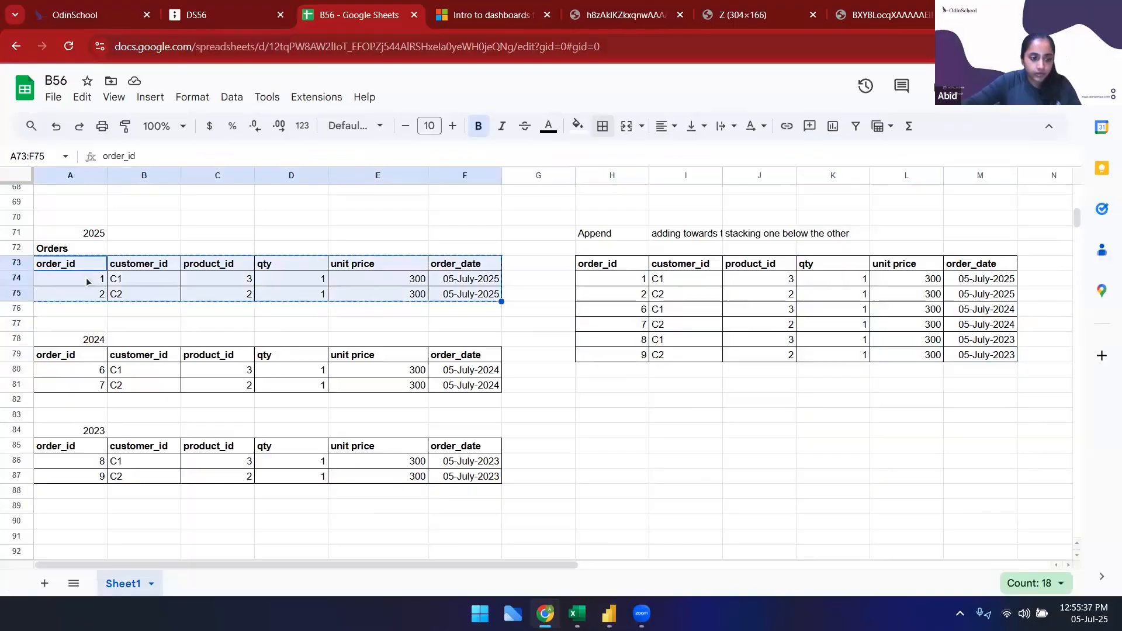
pyautogui.hotkey('ctrl', 'c')
pyautogui.click(214, 444)
pyautogui.moveTo(58, 278); pyautogui.dragTo(467, 294)
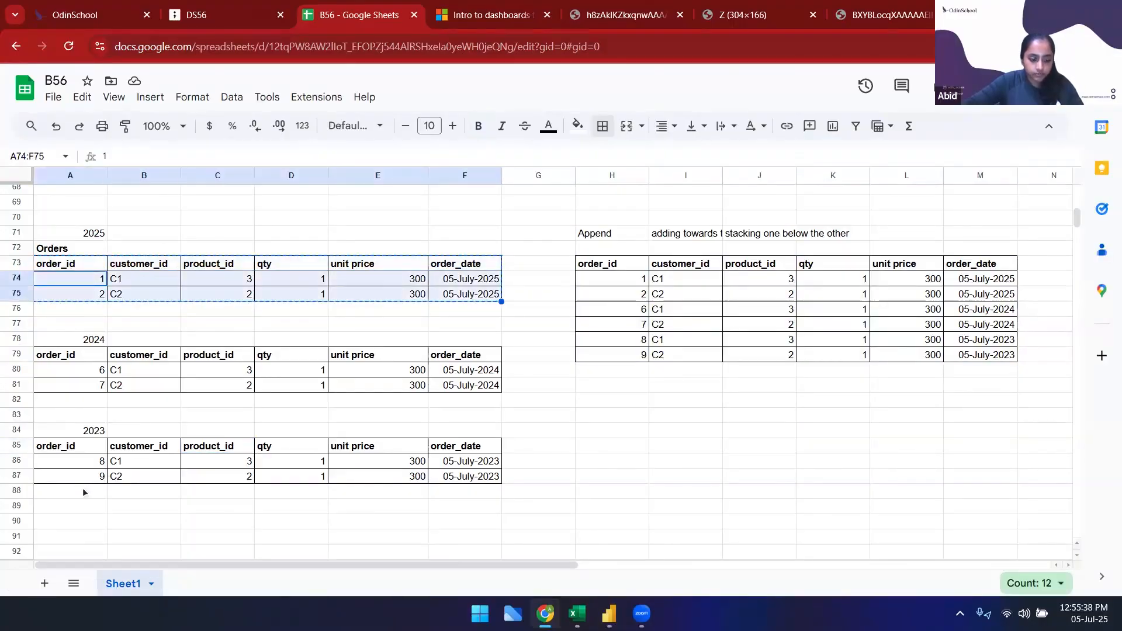
pyautogui.click(70, 492)
pyautogui.hotkey('ctrl', 'v')
# Try appending the two 2024 order rows, without the header, at cell A90 under the existing rows
pyautogui.moveTo(69, 369); pyautogui.dragTo(423, 394)
pyautogui.hotkey('ctrl', 'c')
pyautogui.click(89, 521)
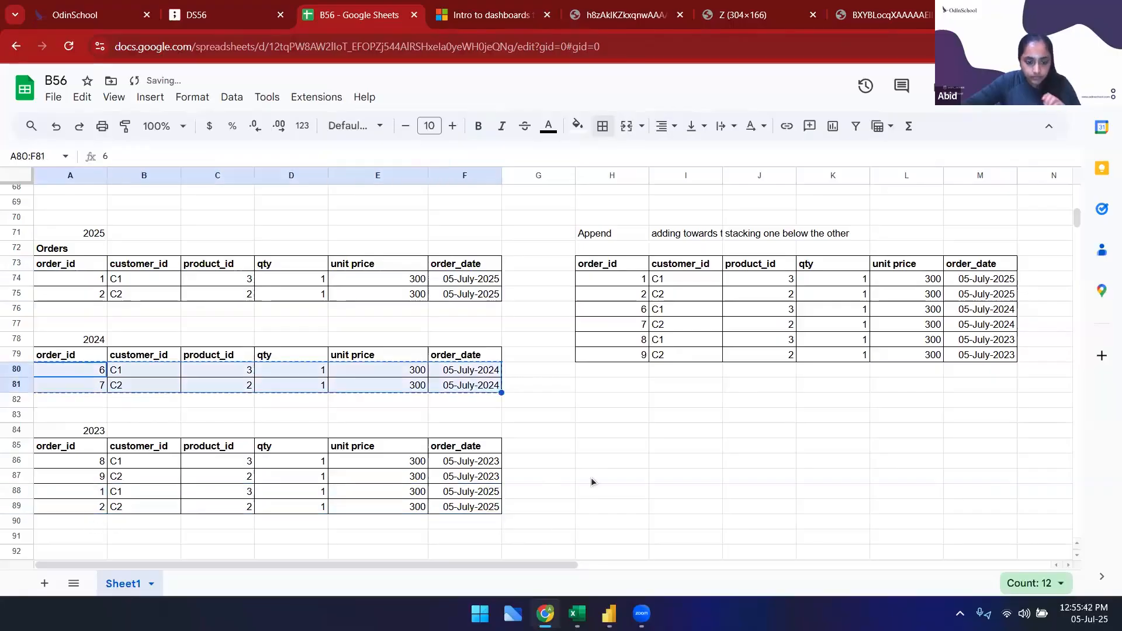
pyautogui.hotkey('ctrl', 'v')
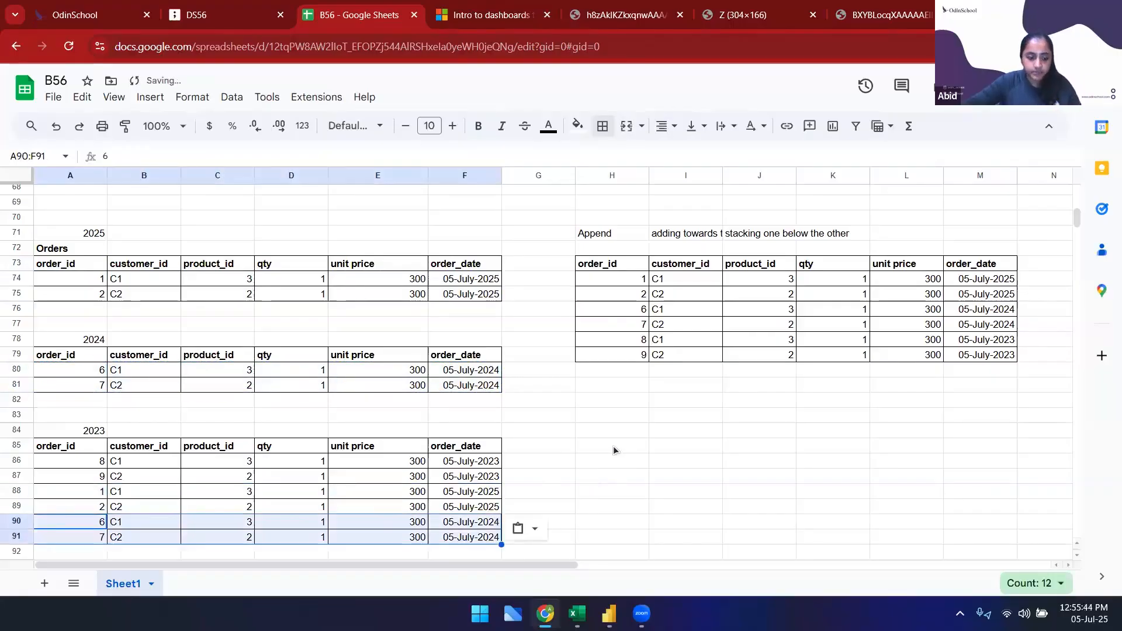
# Undo both pastes under the 2023 table and select the separate appended rows in H74:M80
pyautogui.hotkey('ctrl', 'z')
pyautogui.hotkey('ctrl', 'z')
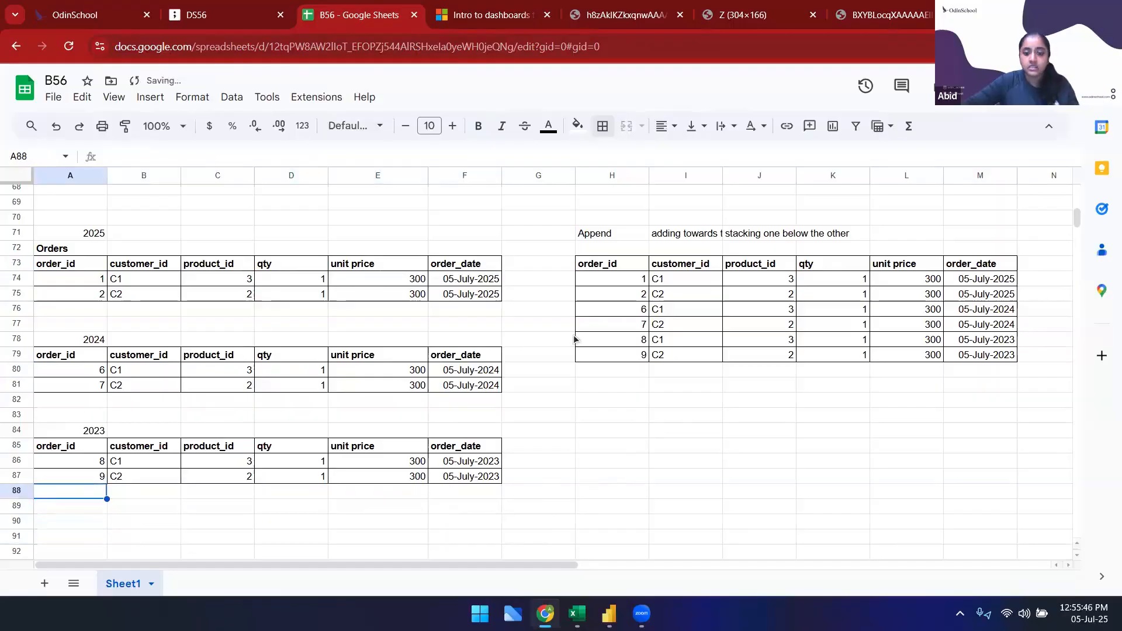
pyautogui.moveTo(616, 279); pyautogui.dragTo(931, 373)
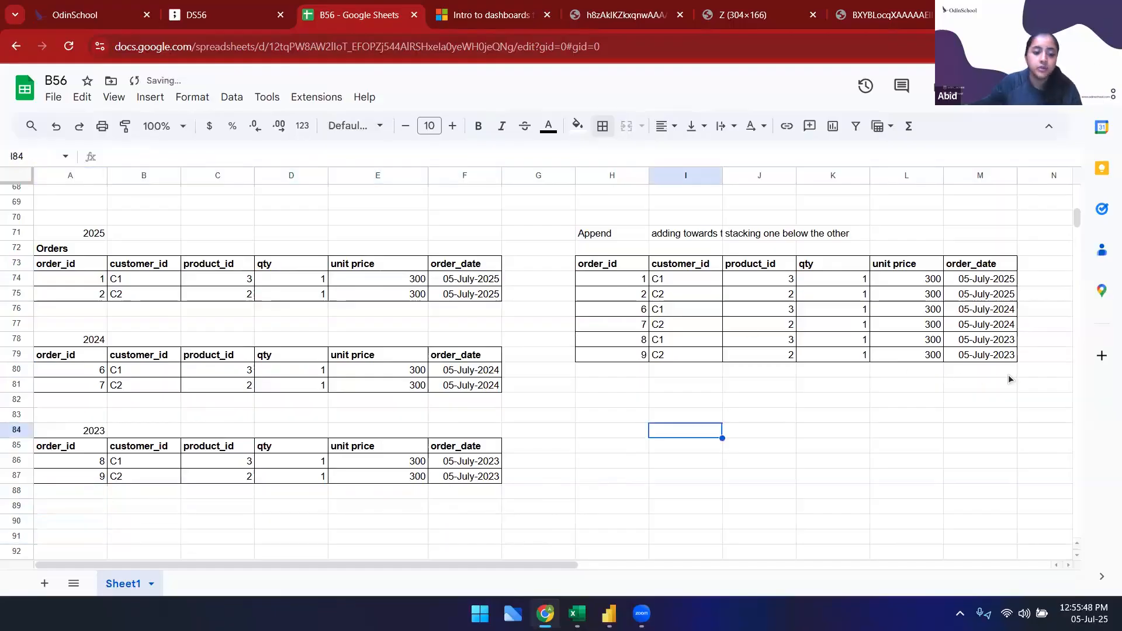
pyautogui.moveTo(1008, 379); pyautogui.dragTo(1015, 377)
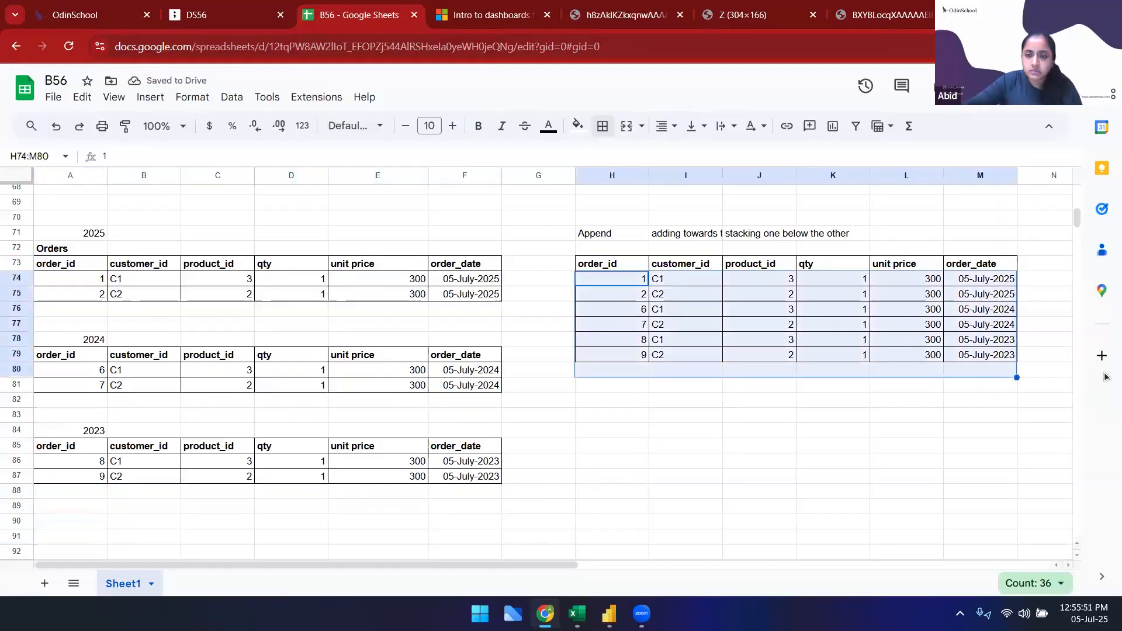
# Switch to Power Query Editor and append AdventureWorksSales2015, AdventureWorksSales2016 and AdventureWorksSales2017 as a new query using three or more tables
pyautogui.hotkey('alt', 'Tab')
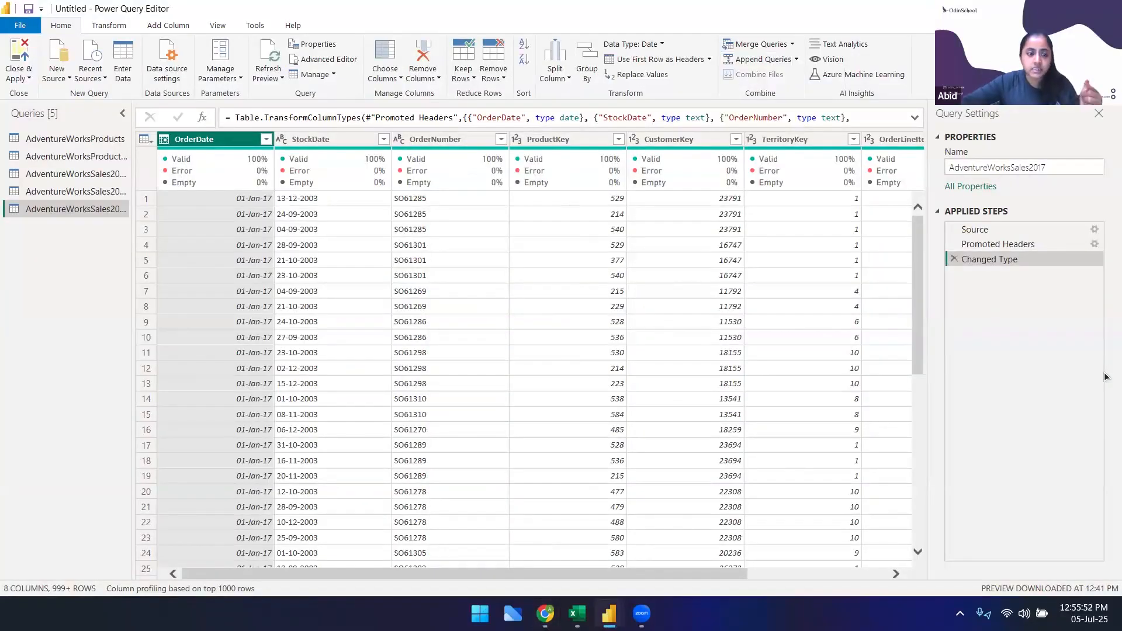
pyautogui.click(796, 59)
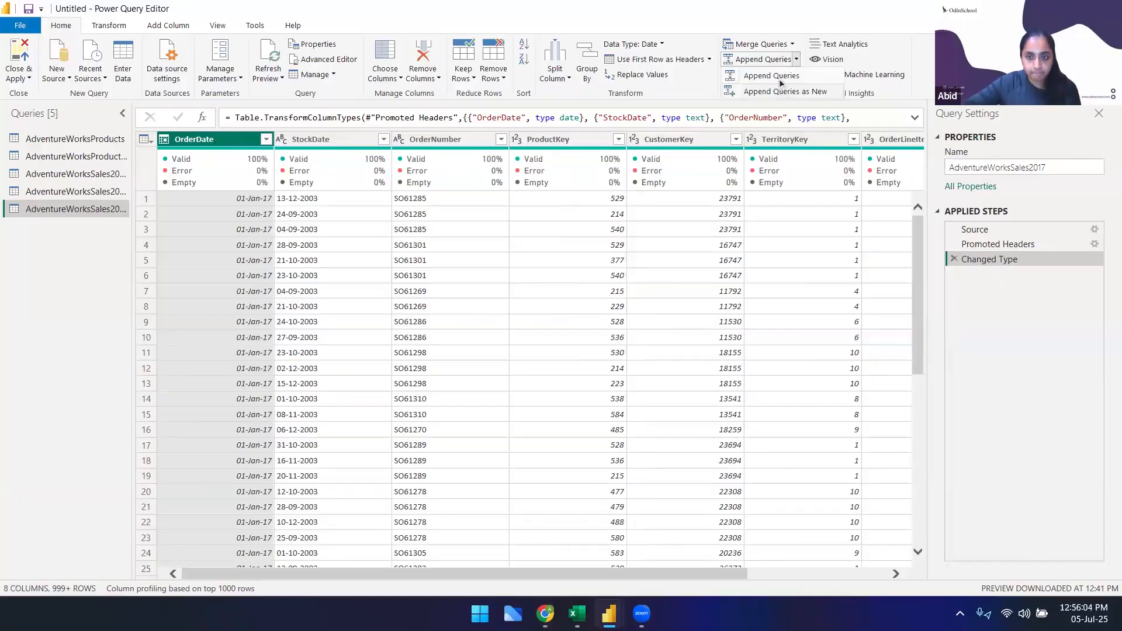
pyautogui.click(52, 175)
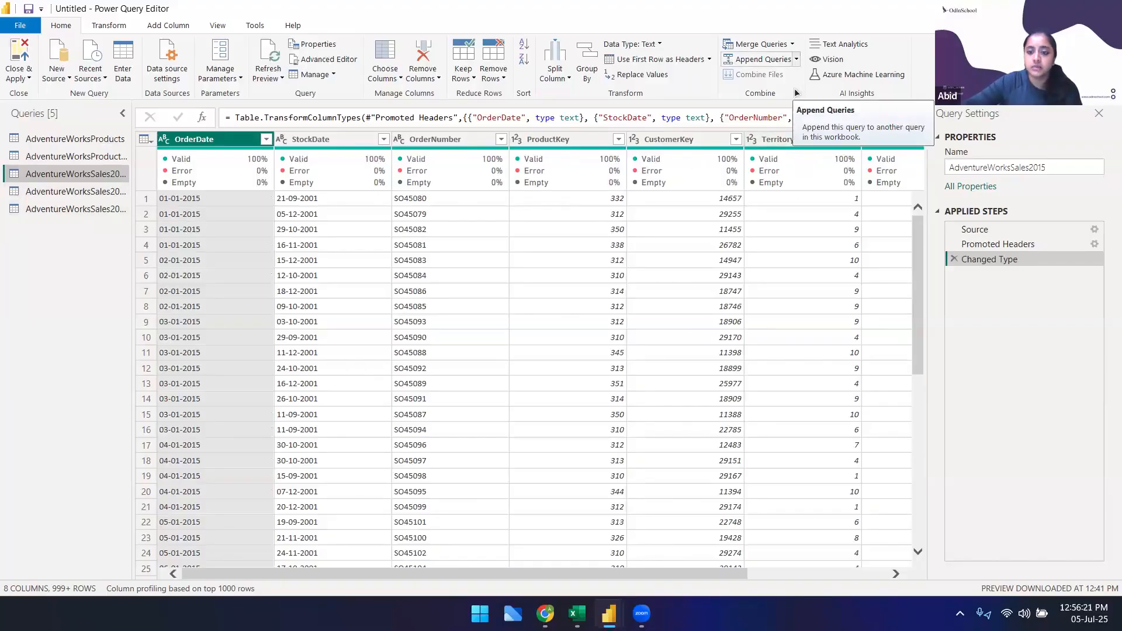
pyautogui.click(795, 59)
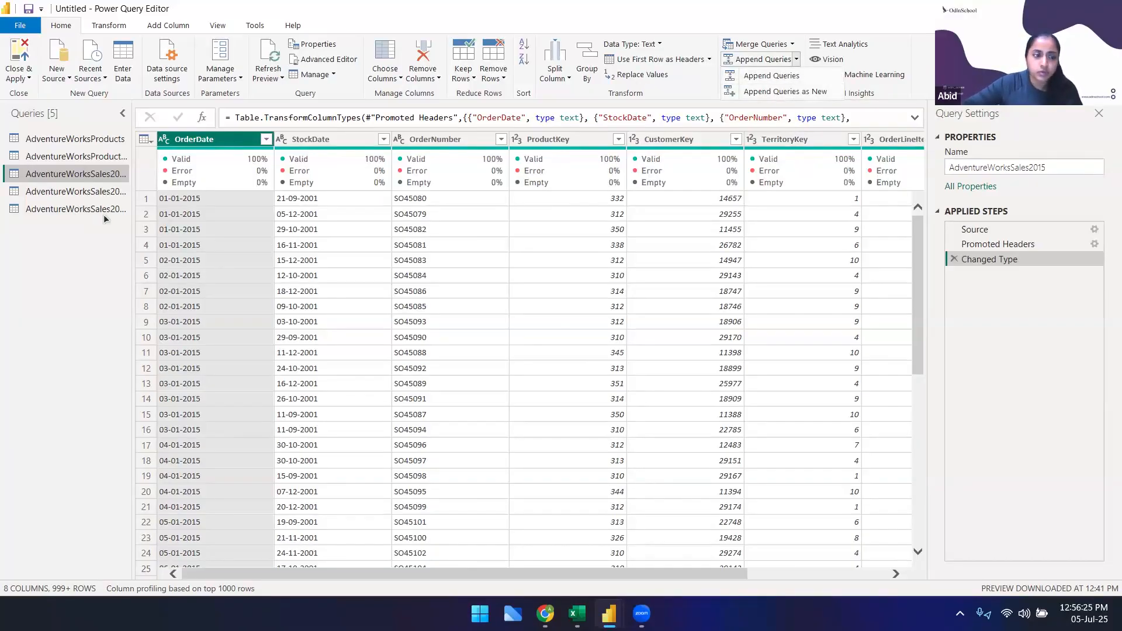
pyautogui.click(816, 92)
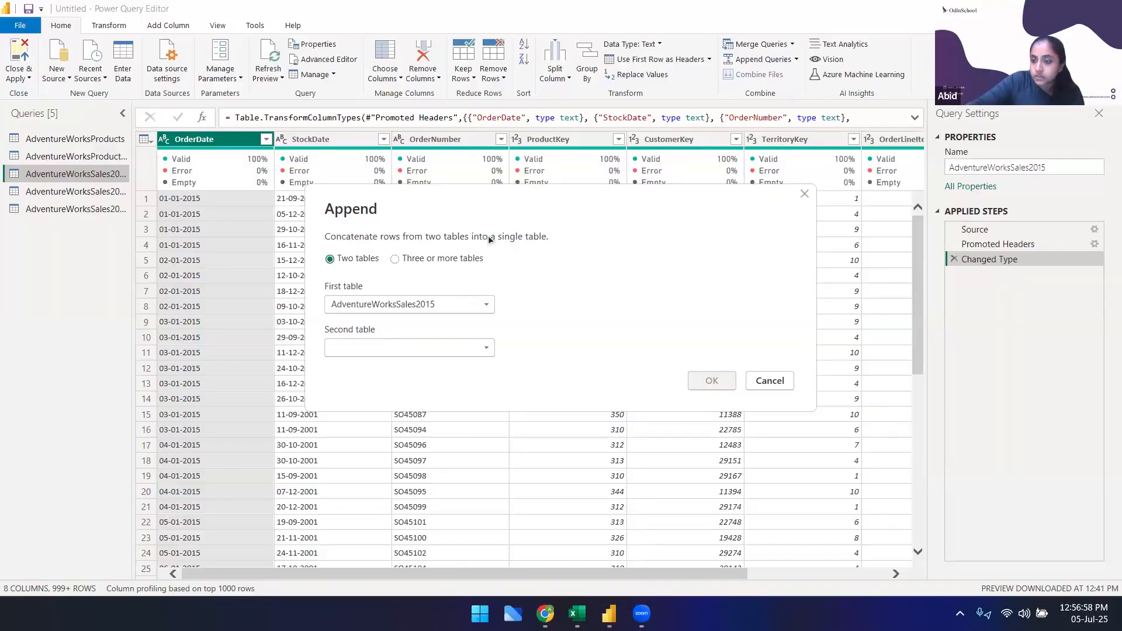
pyautogui.click(415, 348)
pyautogui.click(428, 407)
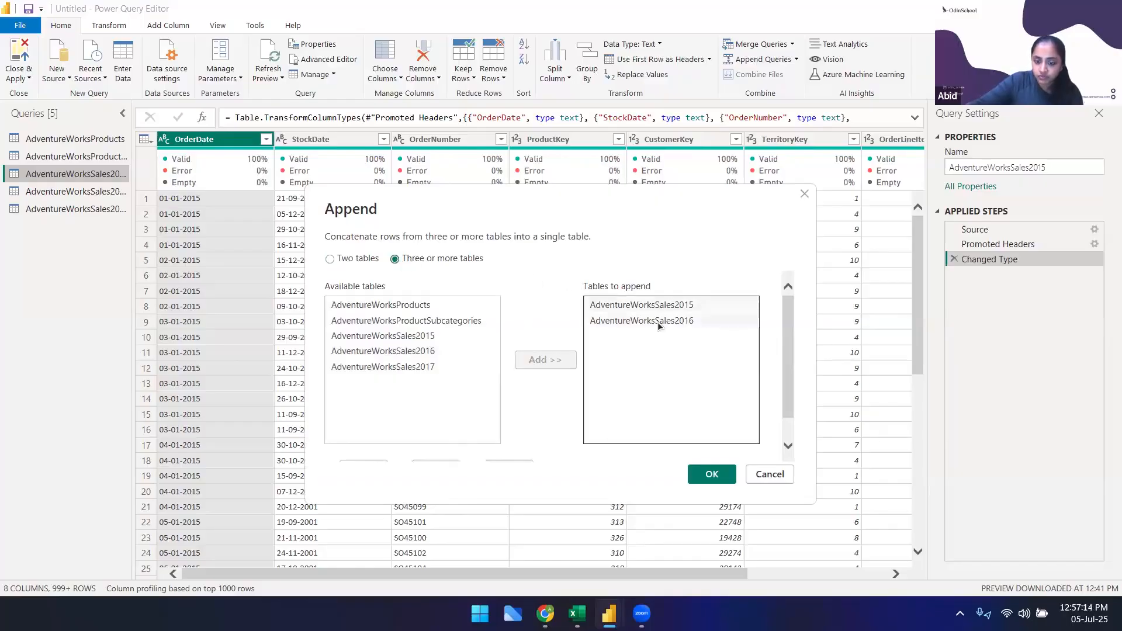
pyautogui.click(404, 367)
pyautogui.click(544, 362)
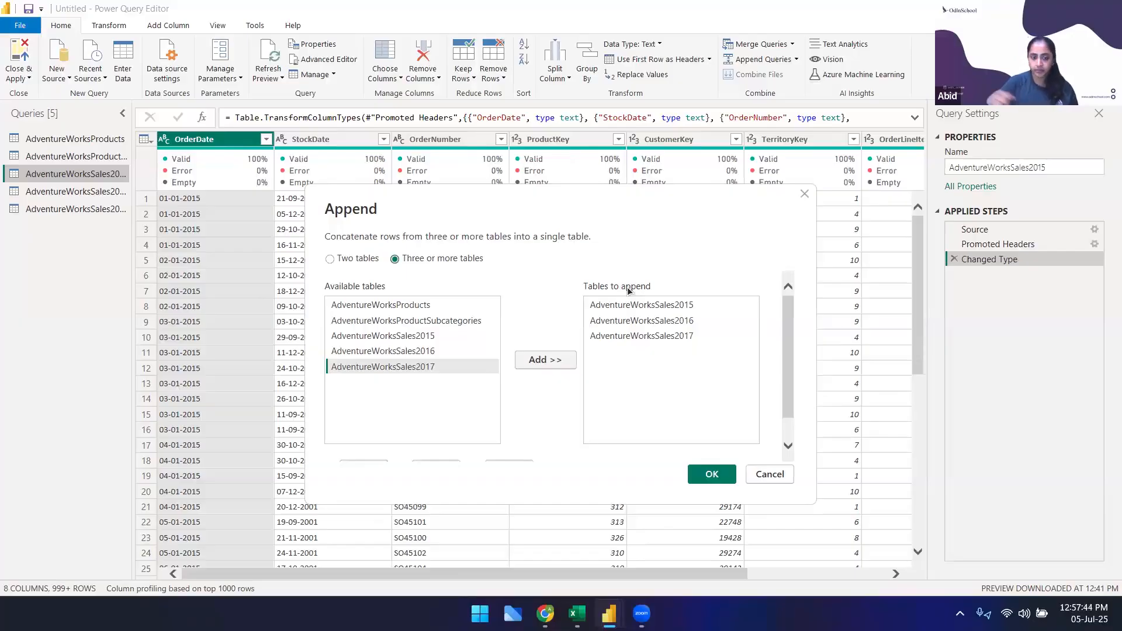
pyautogui.click(710, 474)
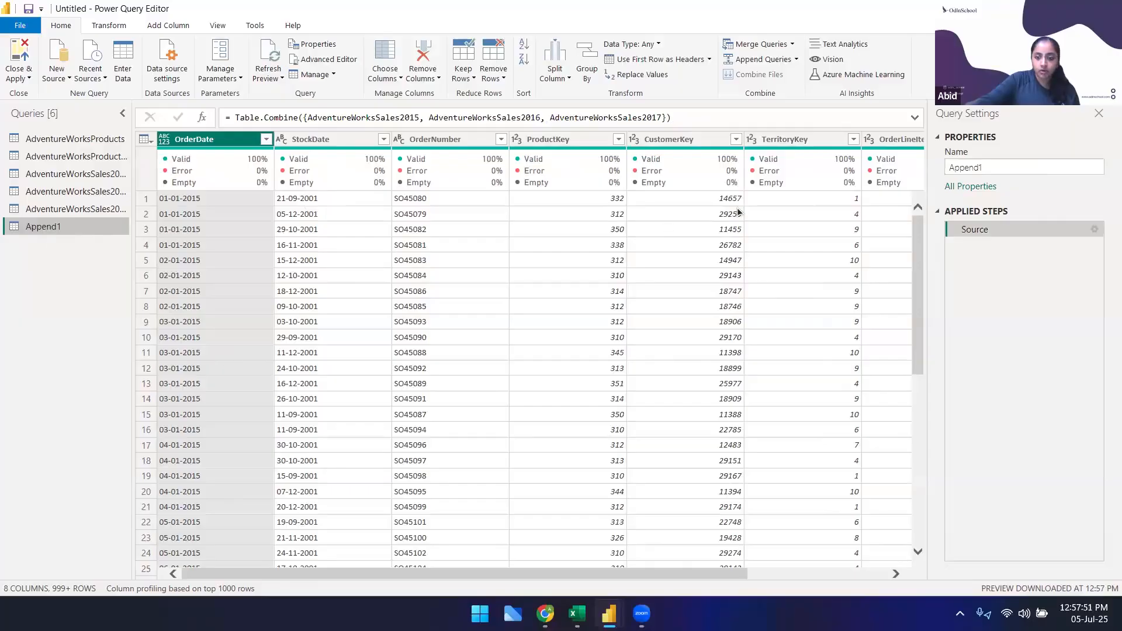
# Rename the appended query Append1 as Combined_sales
pyautogui.scroll(-6, 737, 208)
pyautogui.scroll(-3, 738, 208)
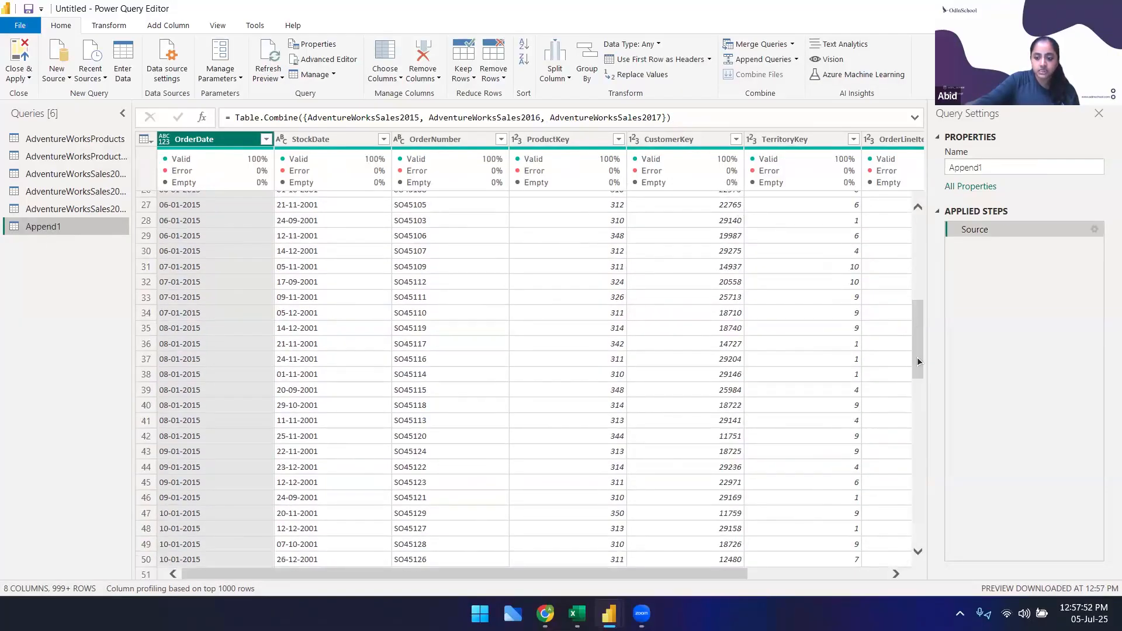
pyautogui.scroll(-20, 240, 352)
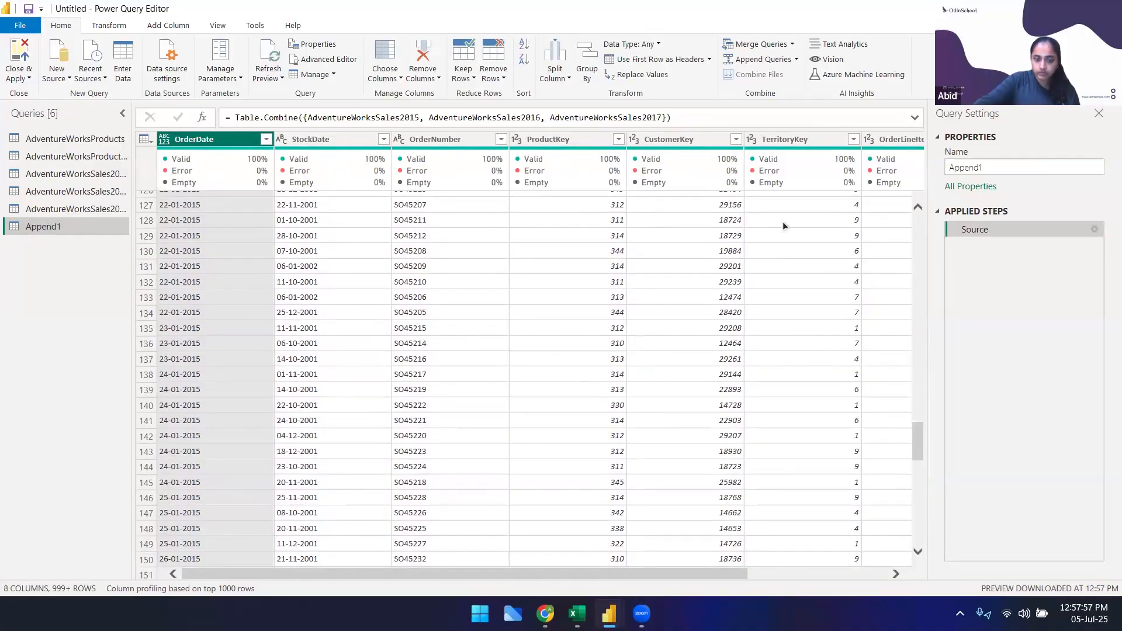
pyautogui.scroll(20, 783, 225)
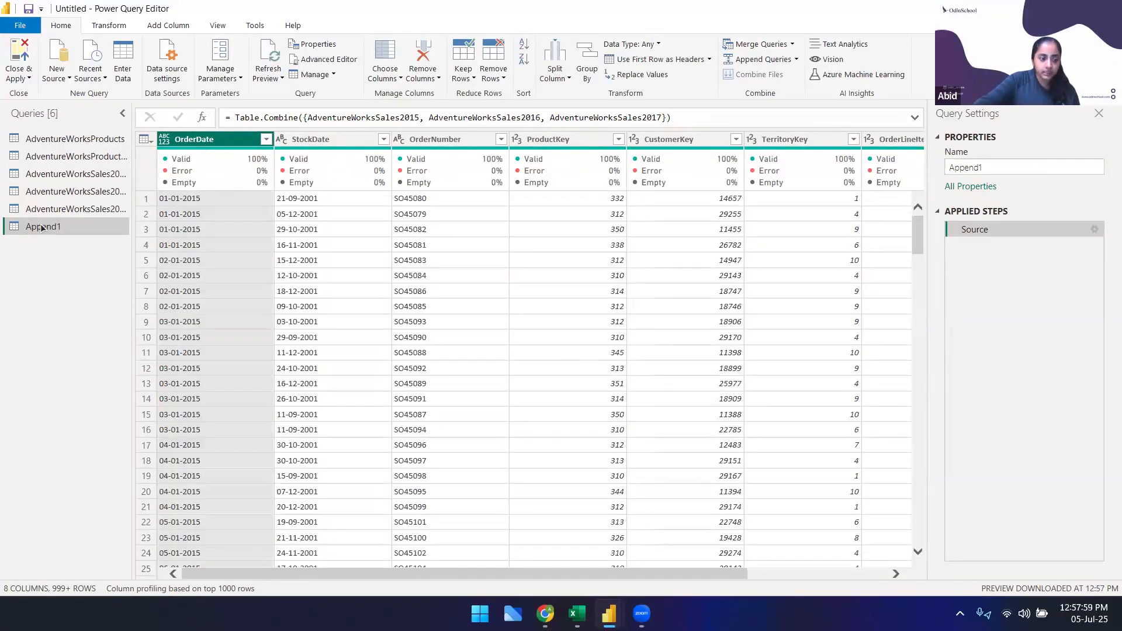
pyautogui.rightClick(43, 227)
pyautogui.click(97, 278)
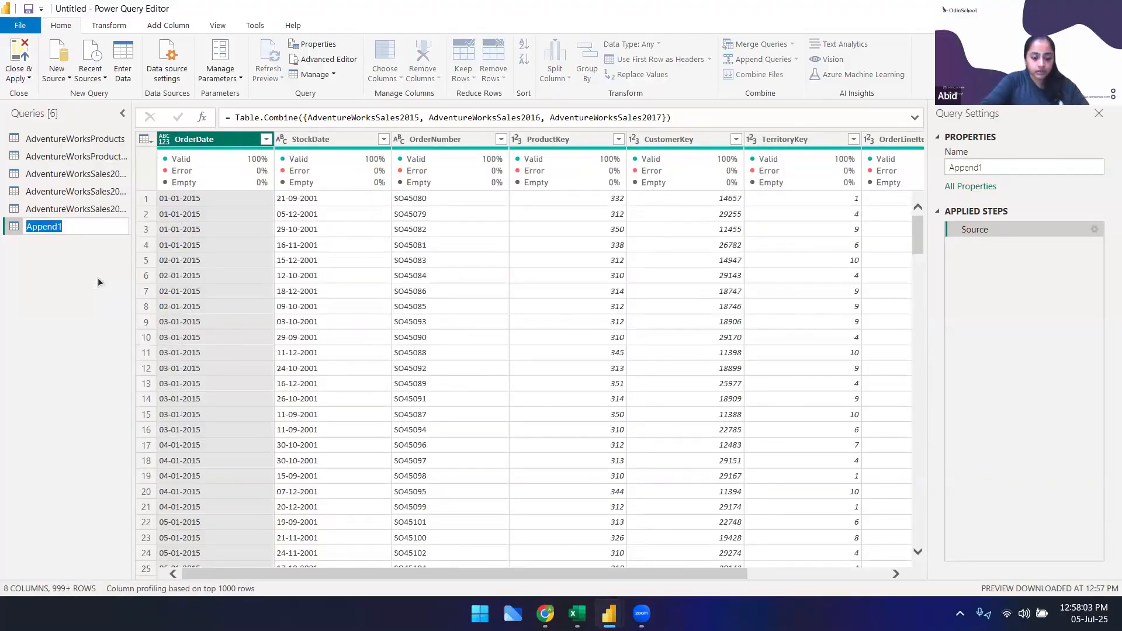
pyautogui.write('Co')
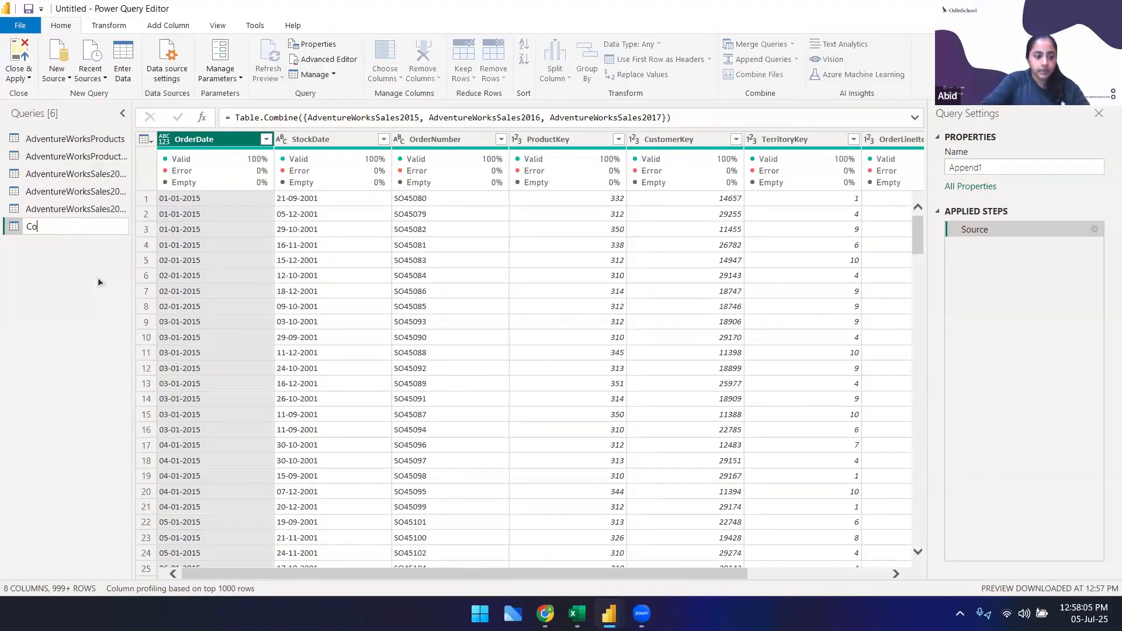
pyautogui.write('mbi')
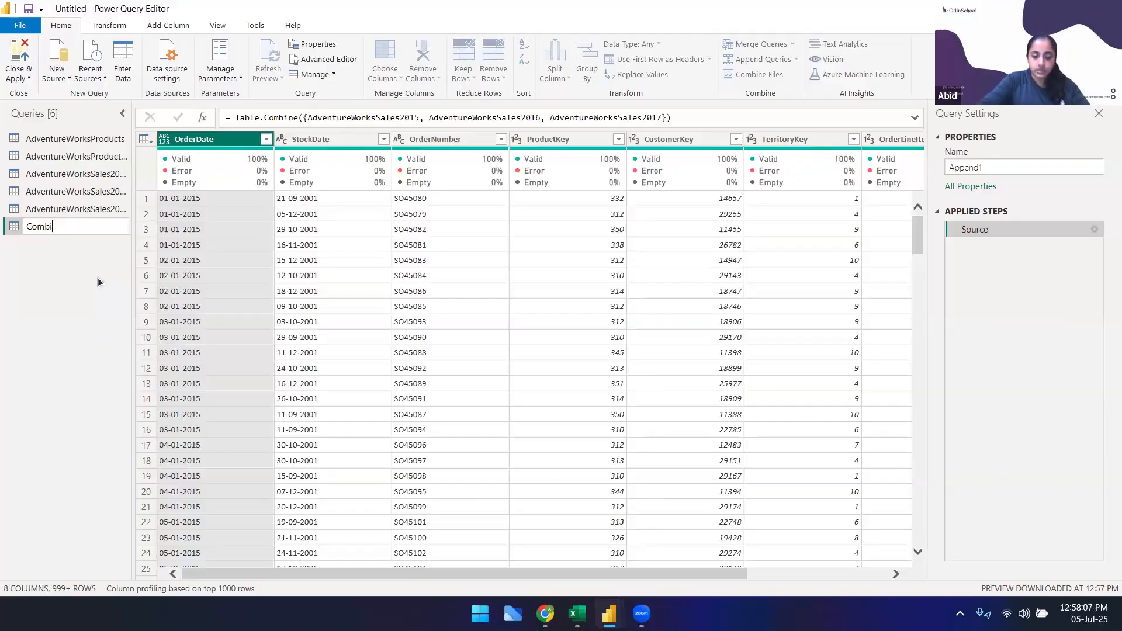
pyautogui.write('ned_sales')
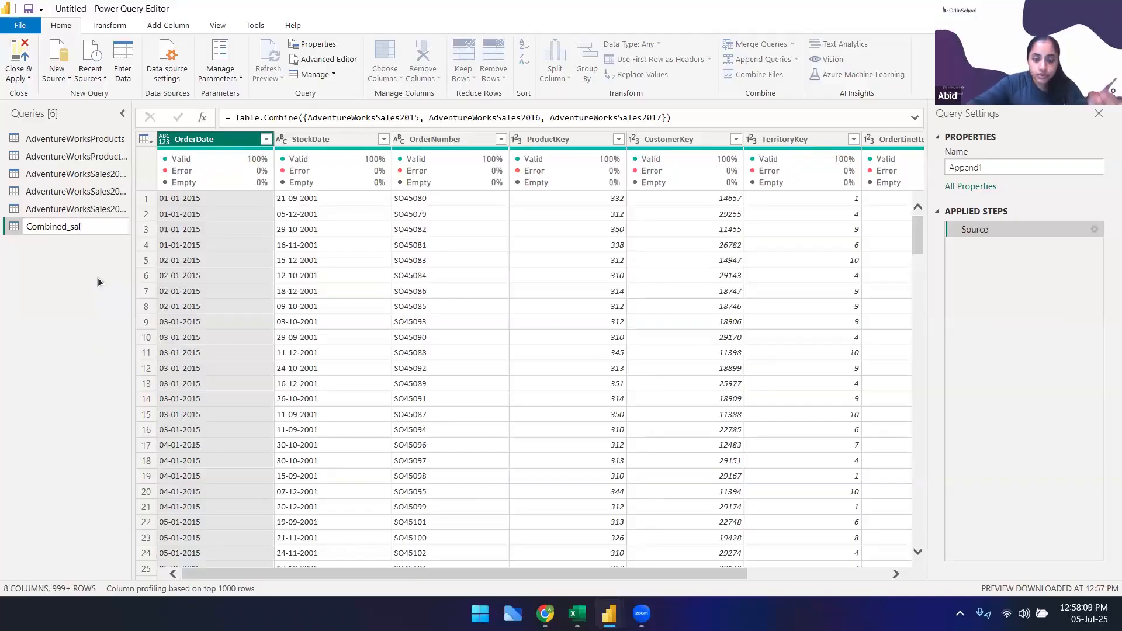
pyautogui.click(40, 247)
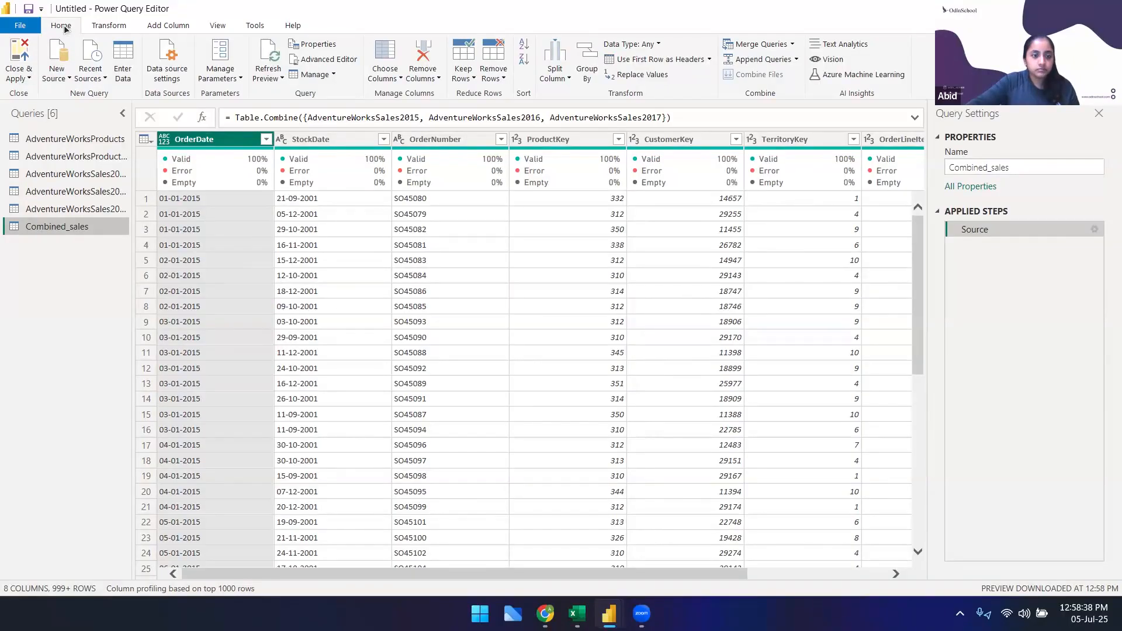
pyautogui.click(94, 27)
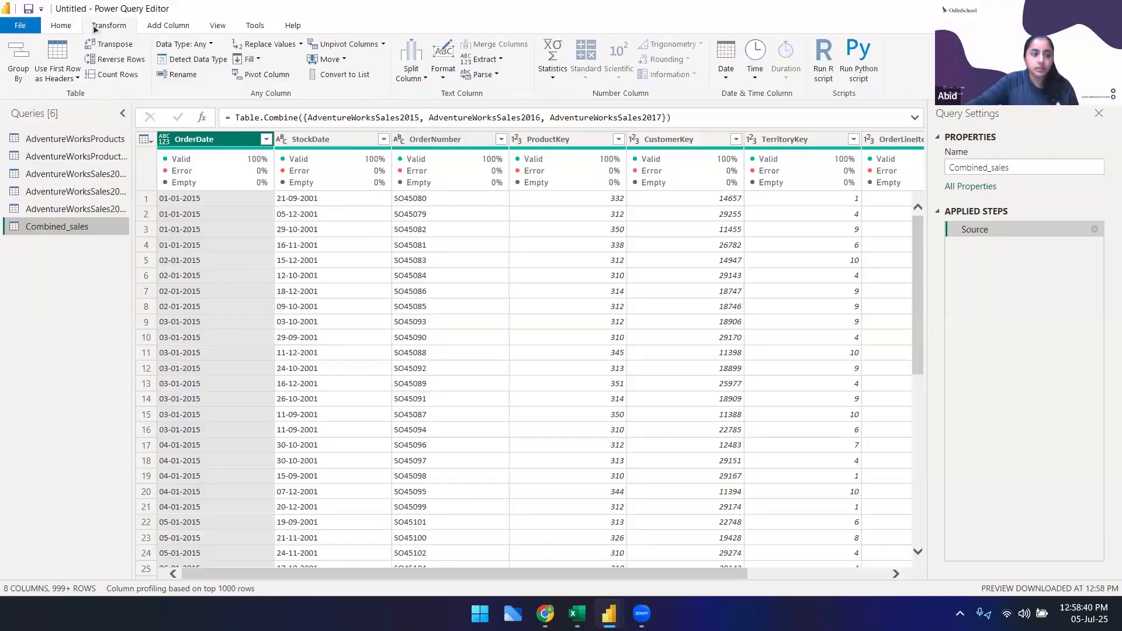
pyautogui.click(61, 25)
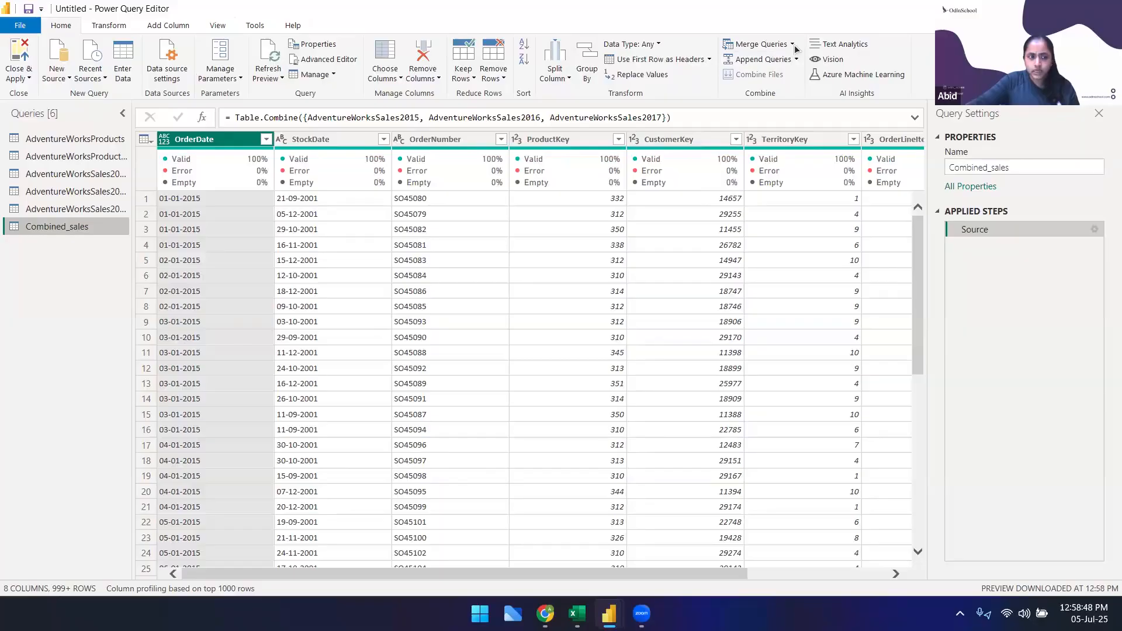
pyautogui.click(105, 26)
pyautogui.click(60, 26)
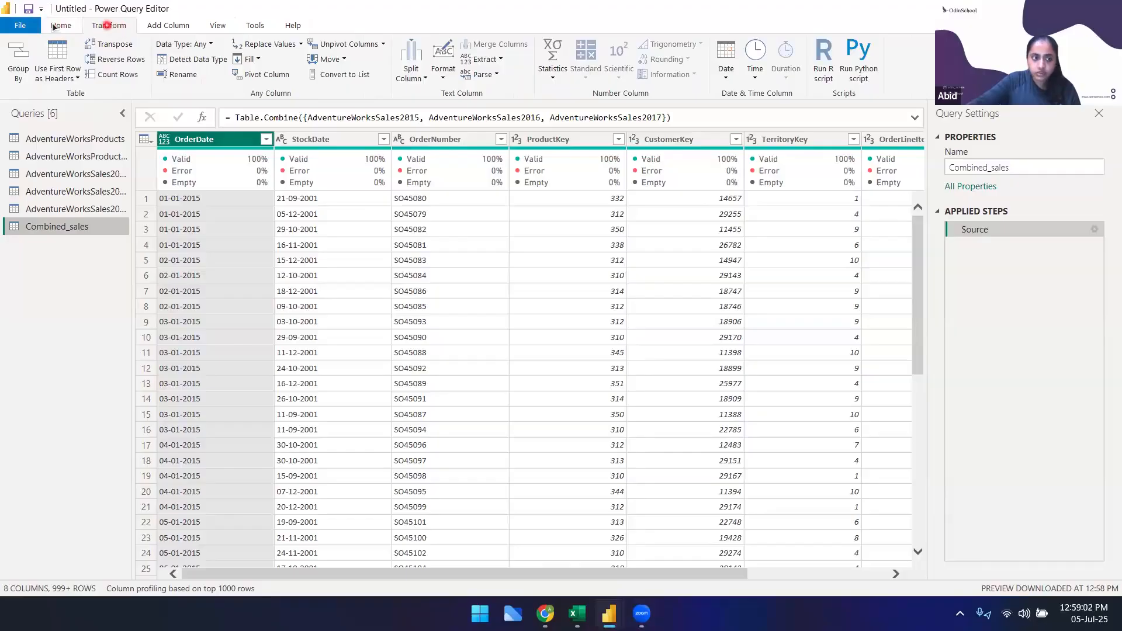
pyautogui.click(64, 27)
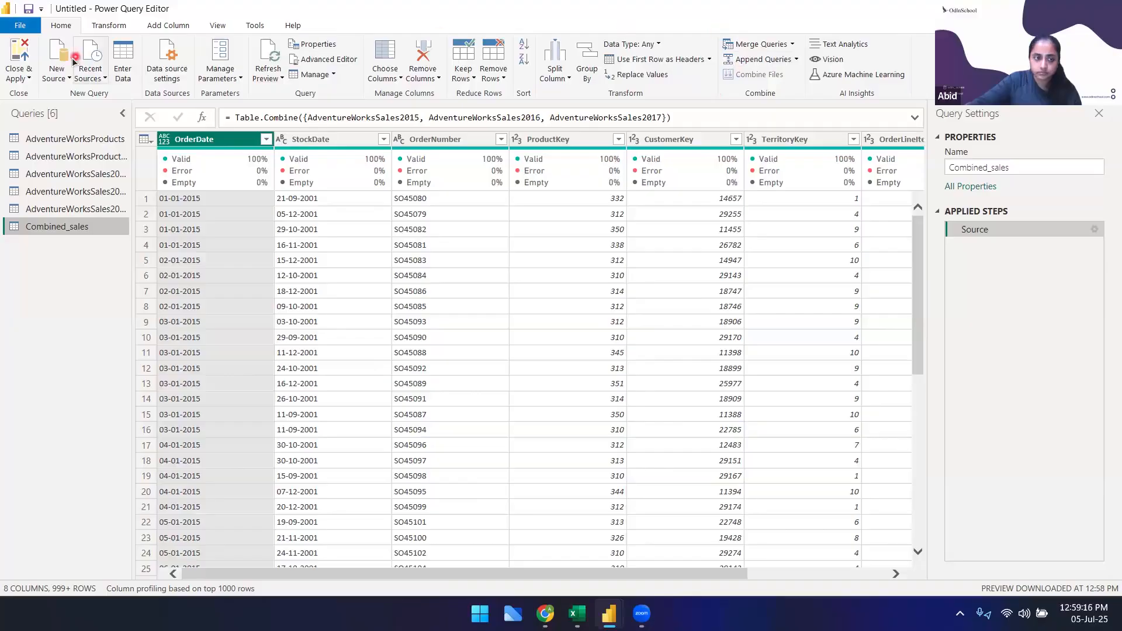
pyautogui.click(109, 26)
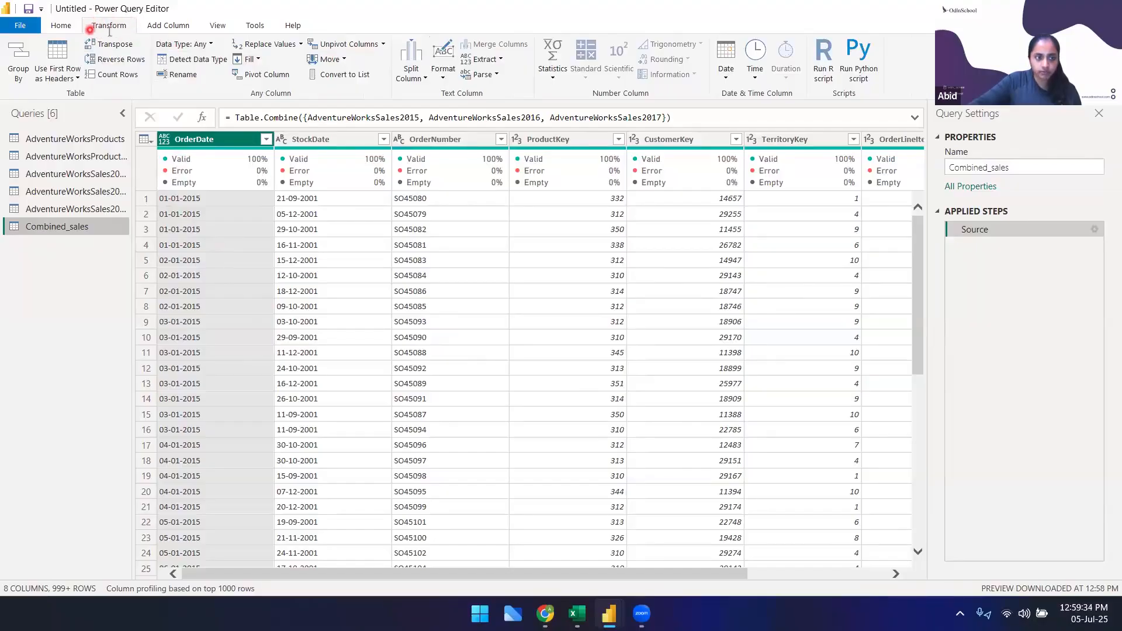
pyautogui.click(69, 29)
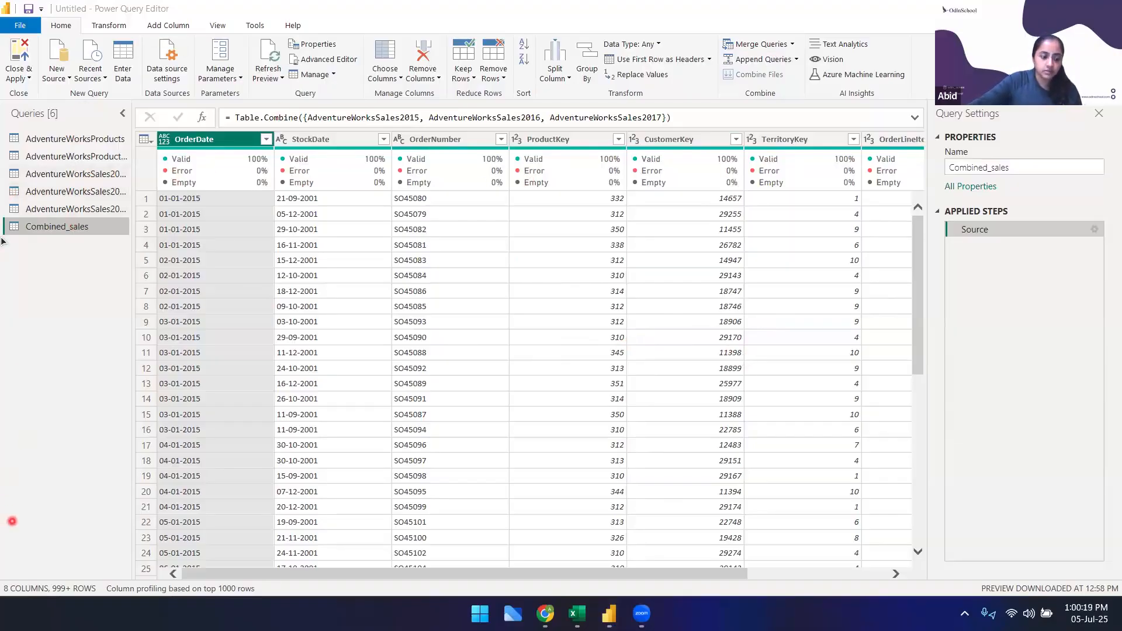
# Examine the OrderDate values down the rows of the Combined_sales query to check which years they cover
pyautogui.click(96, 222)
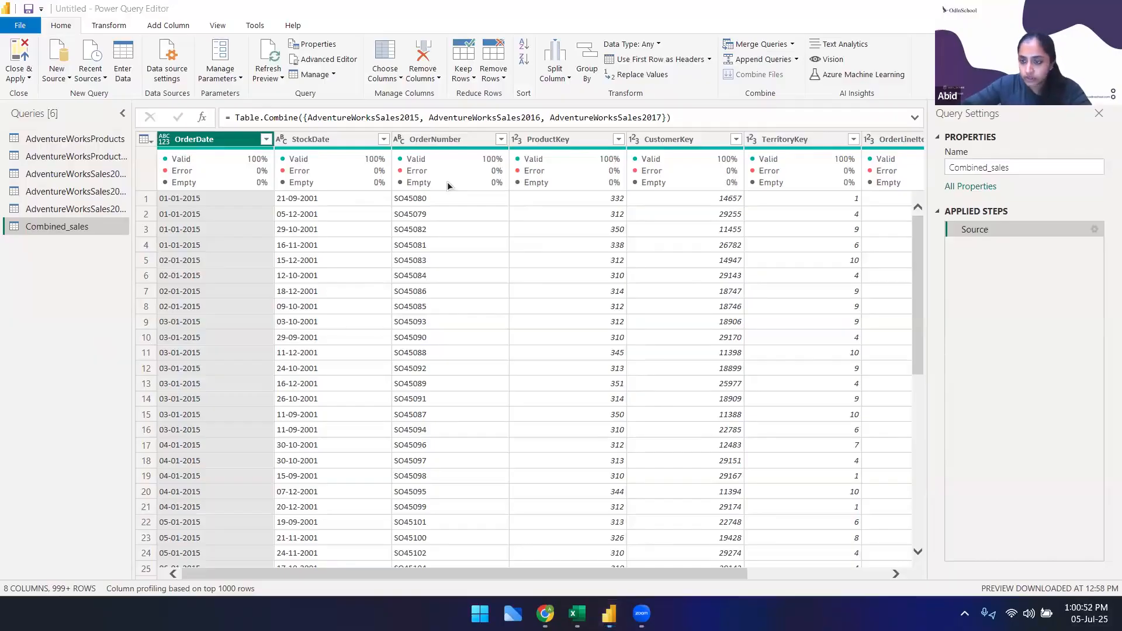
pyautogui.scroll(-2, 198, 390)
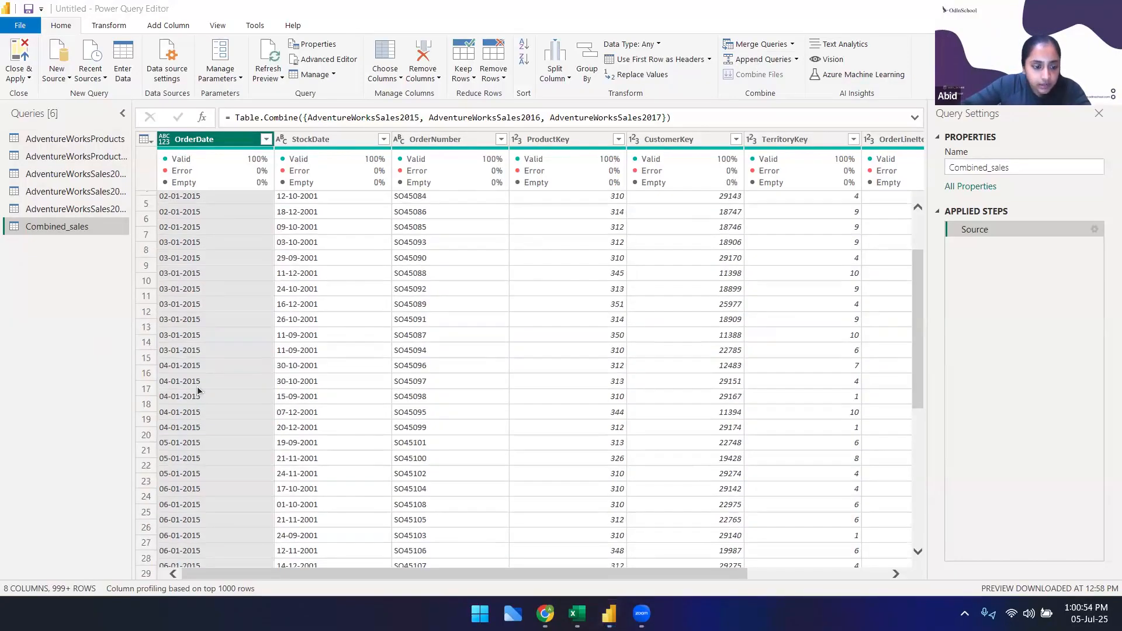
pyautogui.scroll(-15, 197, 390)
pyautogui.scroll(-15, 202, 379)
pyautogui.scroll(-12, 202, 361)
pyautogui.scroll(-10, 201, 360)
pyautogui.scroll(-7, 201, 358)
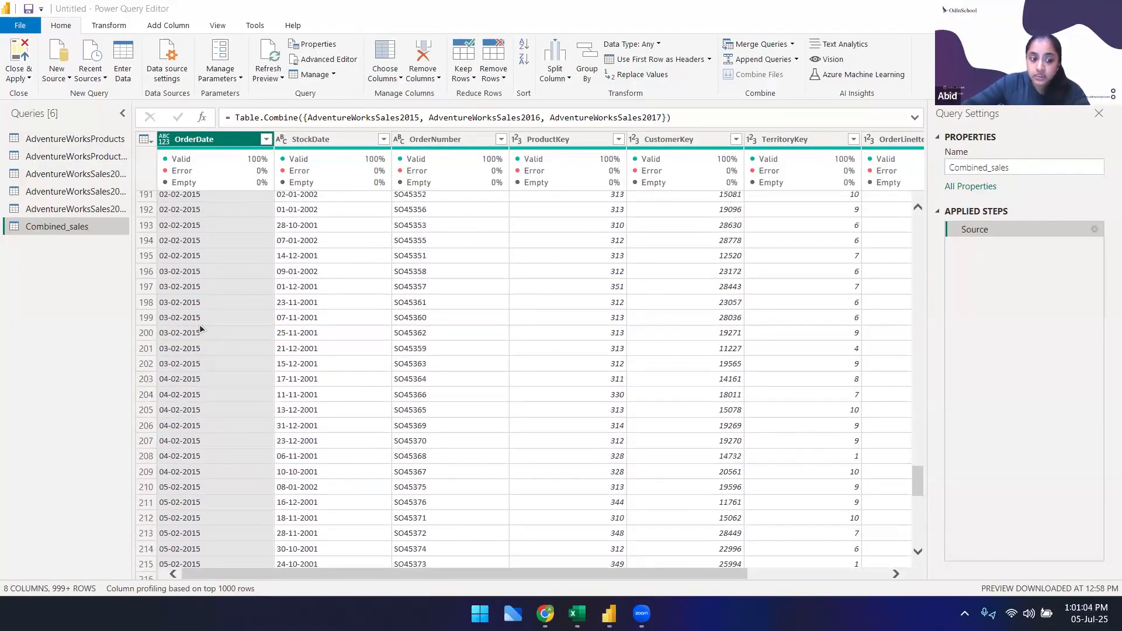
pyautogui.click(188, 257)
pyautogui.scroll(-4, 185, 339)
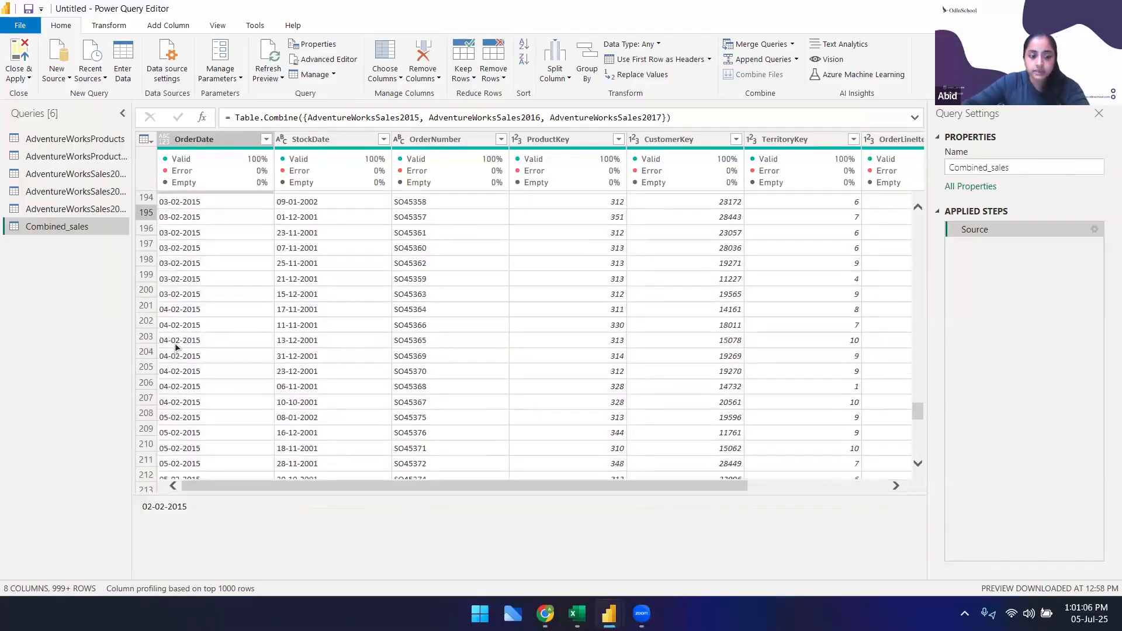
pyautogui.scroll(-2, 202, 355)
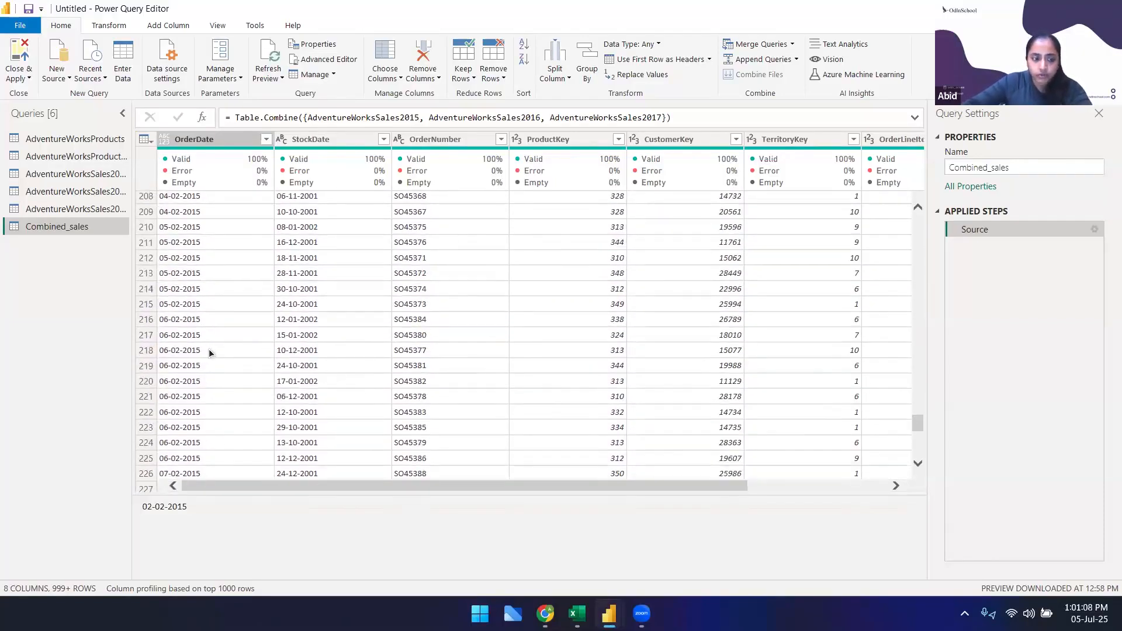
pyautogui.click(205, 145)
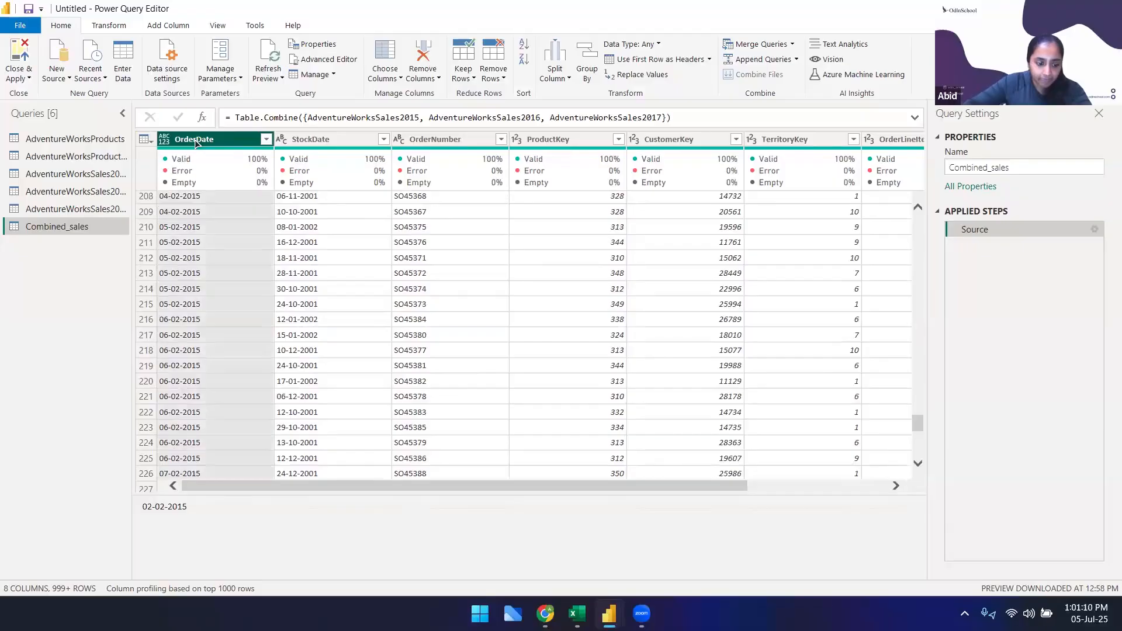
pyautogui.scroll(-5, 229, 356)
pyautogui.scroll(-9, 233, 369)
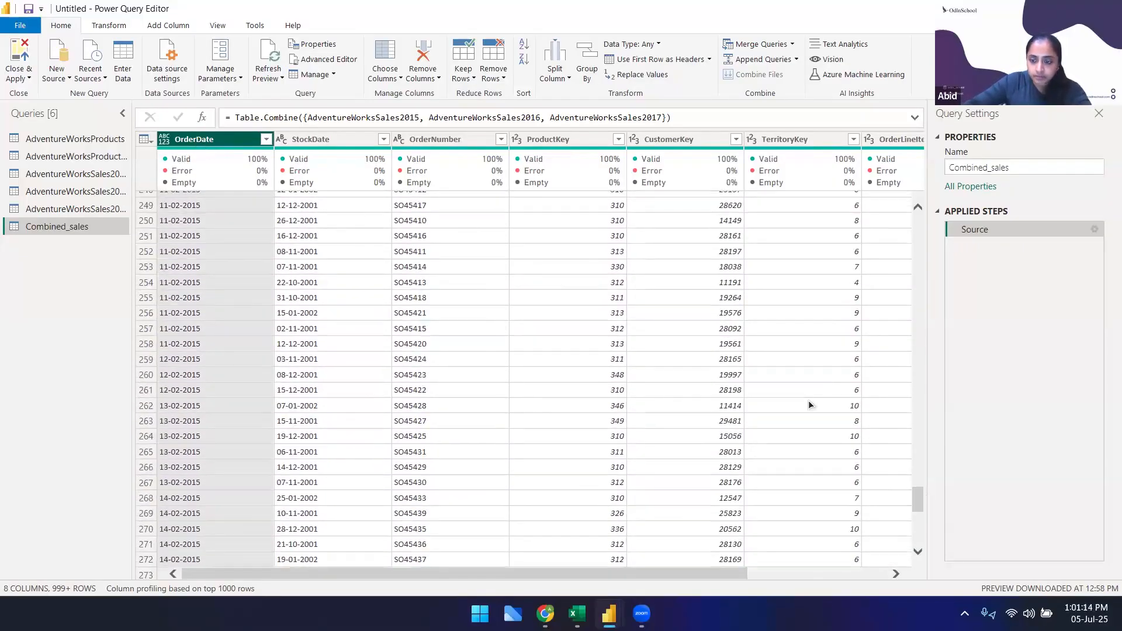
# Try sorting Combined_sales by OrderDate in descending order, and remove the resulting sort step
pyautogui.moveTo(916, 533); pyautogui.dragTo(916, 215)
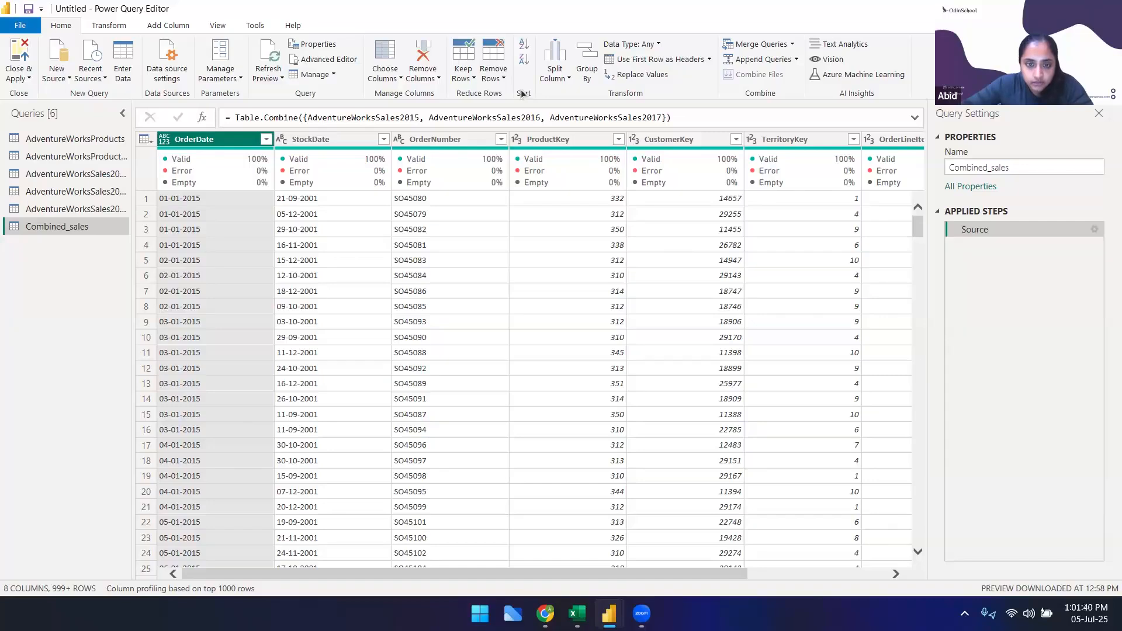
pyautogui.click(523, 61)
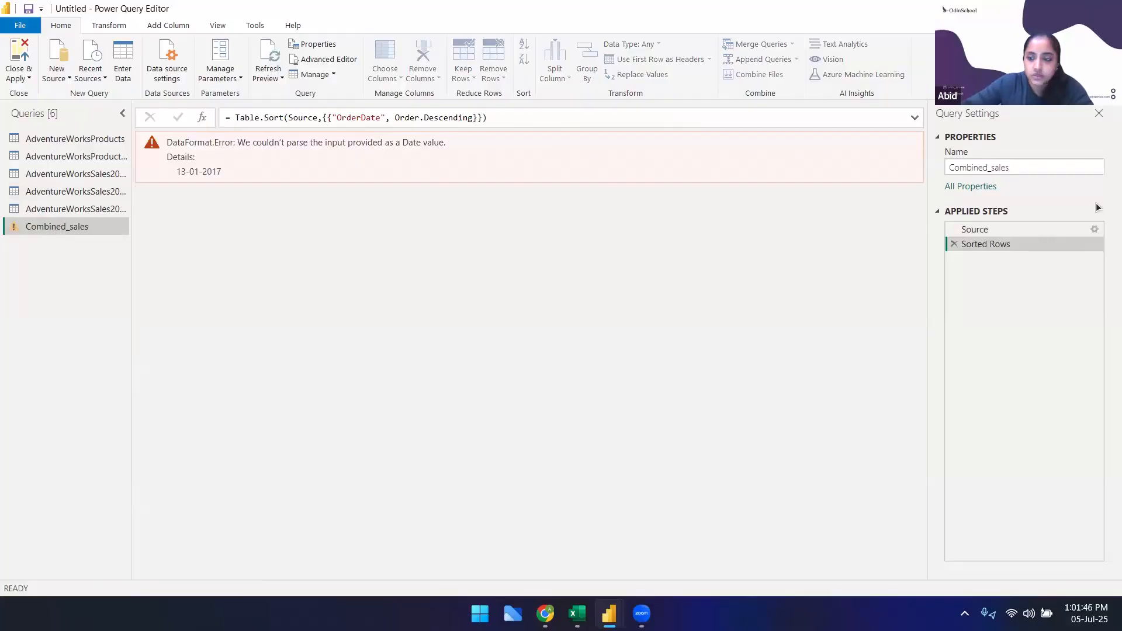
pyautogui.click(954, 245)
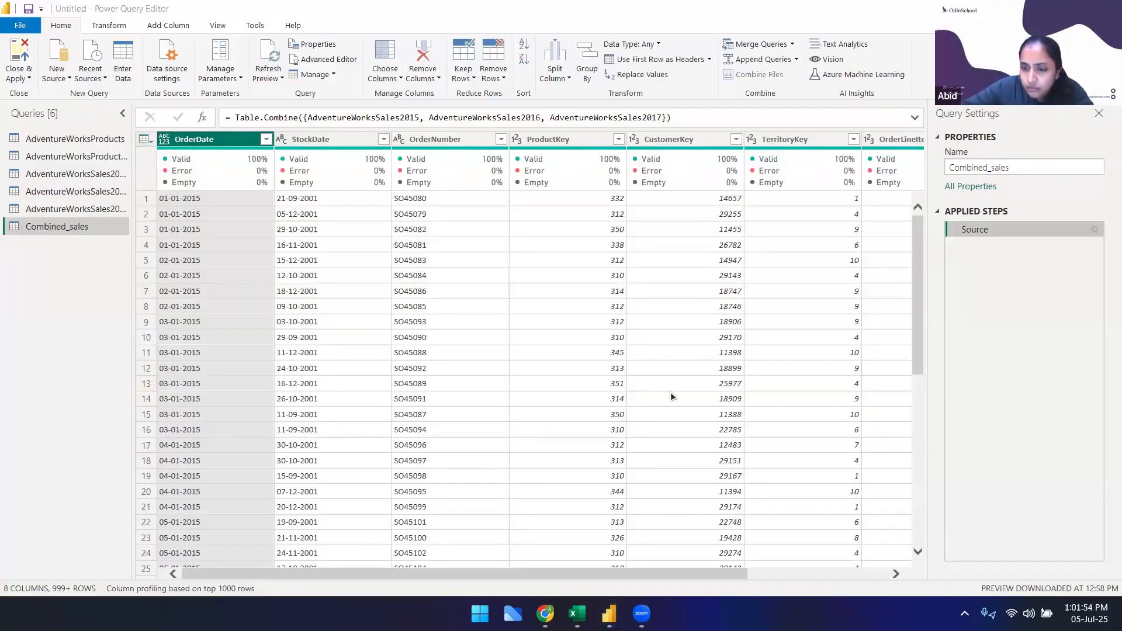
# Try changing the OrderDate column of Combined_sales to the Date data type, and remove the type change step
pyautogui.hscroll(3, 651, 563)
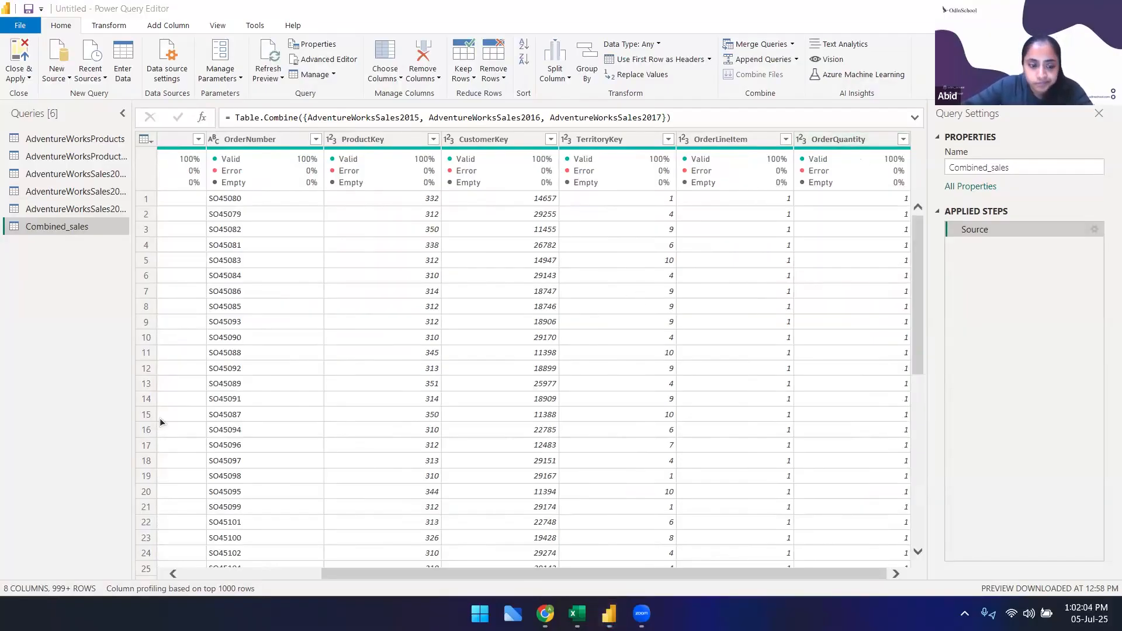
pyautogui.moveTo(416, 576); pyautogui.dragTo(237, 577)
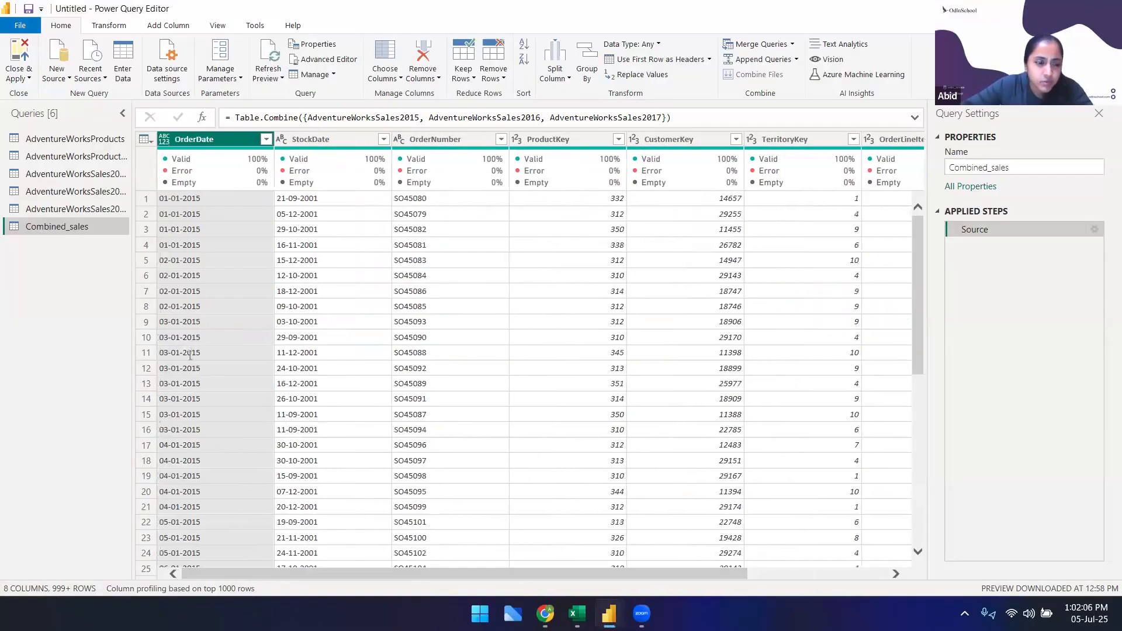
pyautogui.click(163, 136)
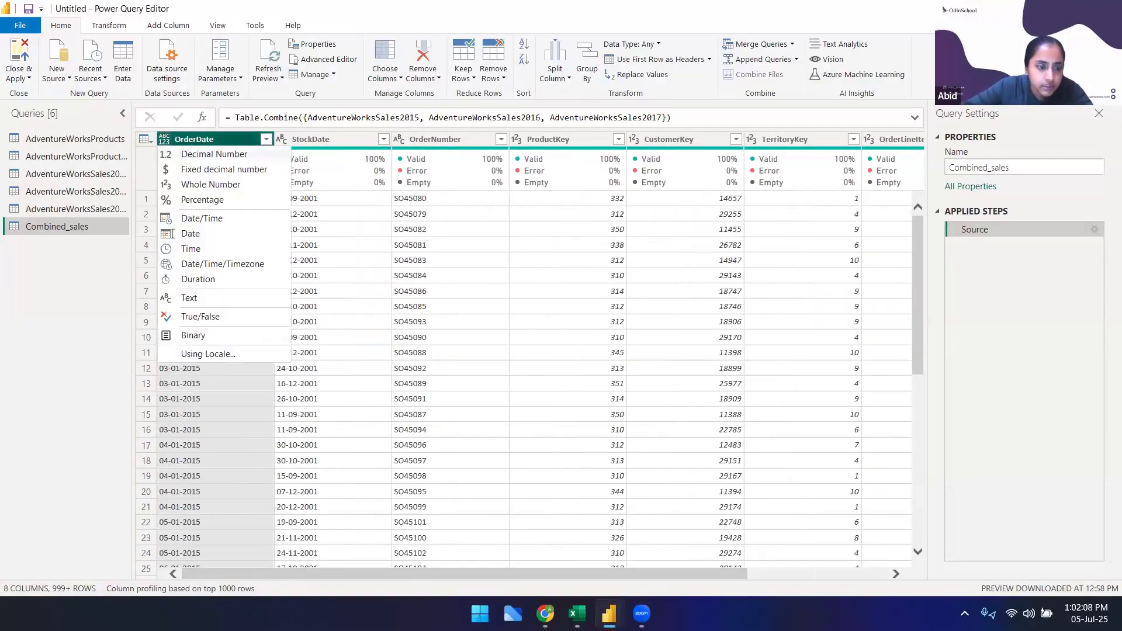
pyautogui.click(229, 234)
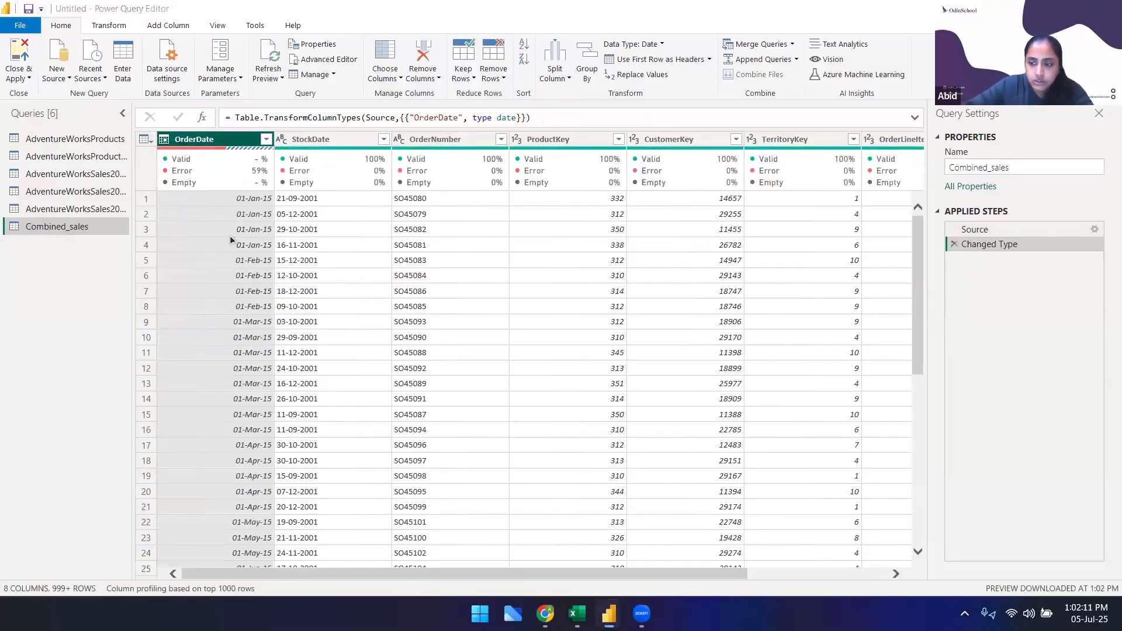
pyautogui.click(953, 245)
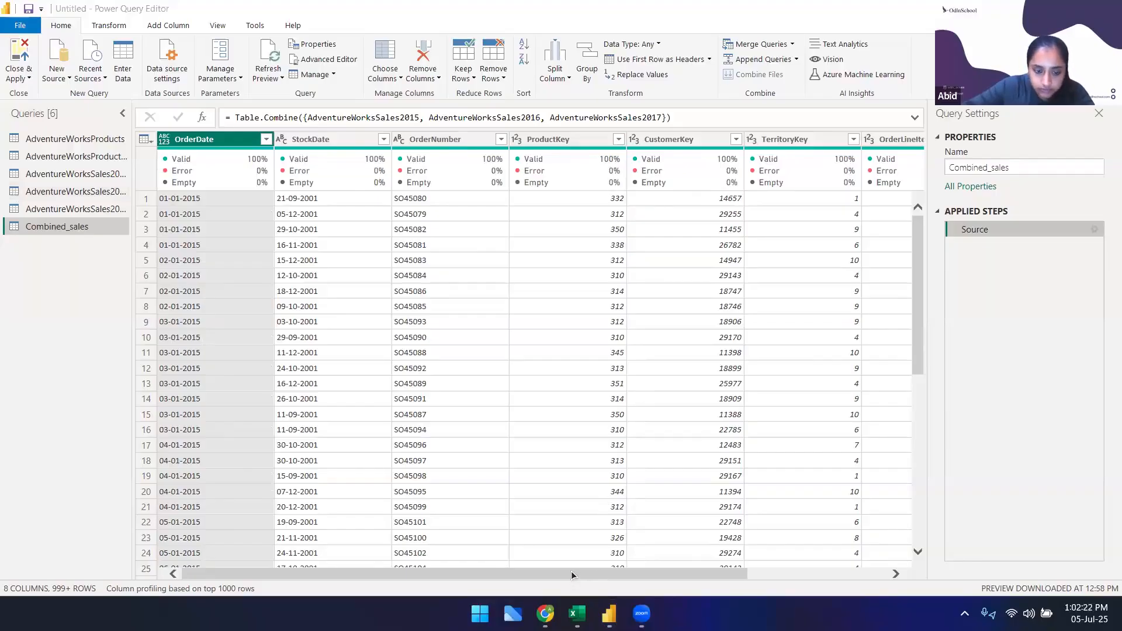
# Sort the AdventureWorksProducts query by ProductPrice in descending order
pyautogui.hscroll(5, 780, 551)
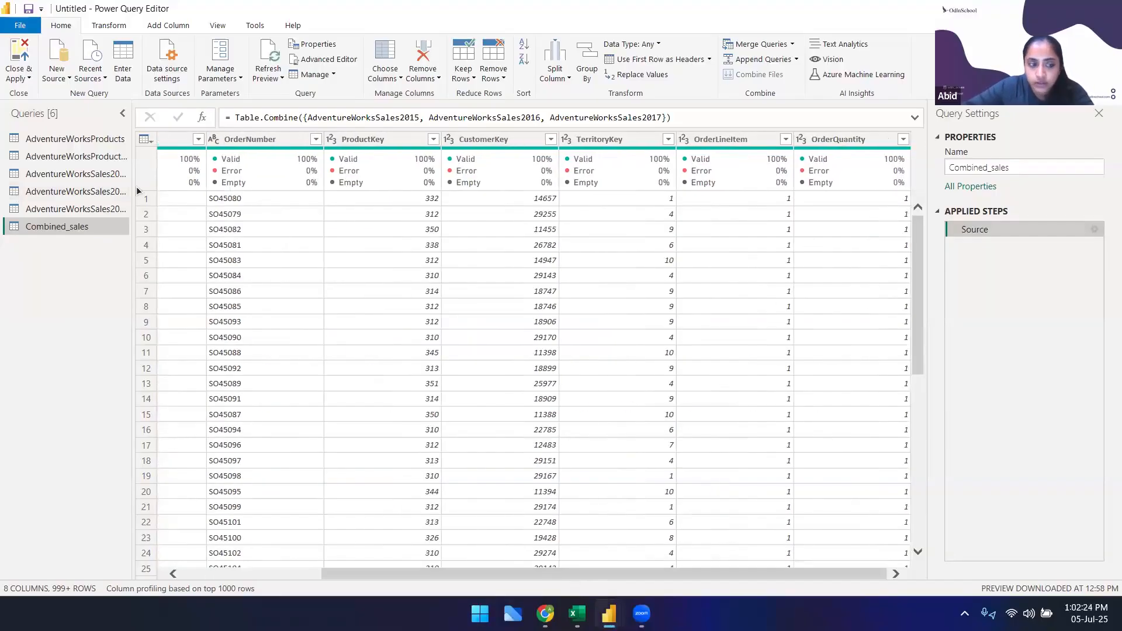
pyautogui.click(88, 156)
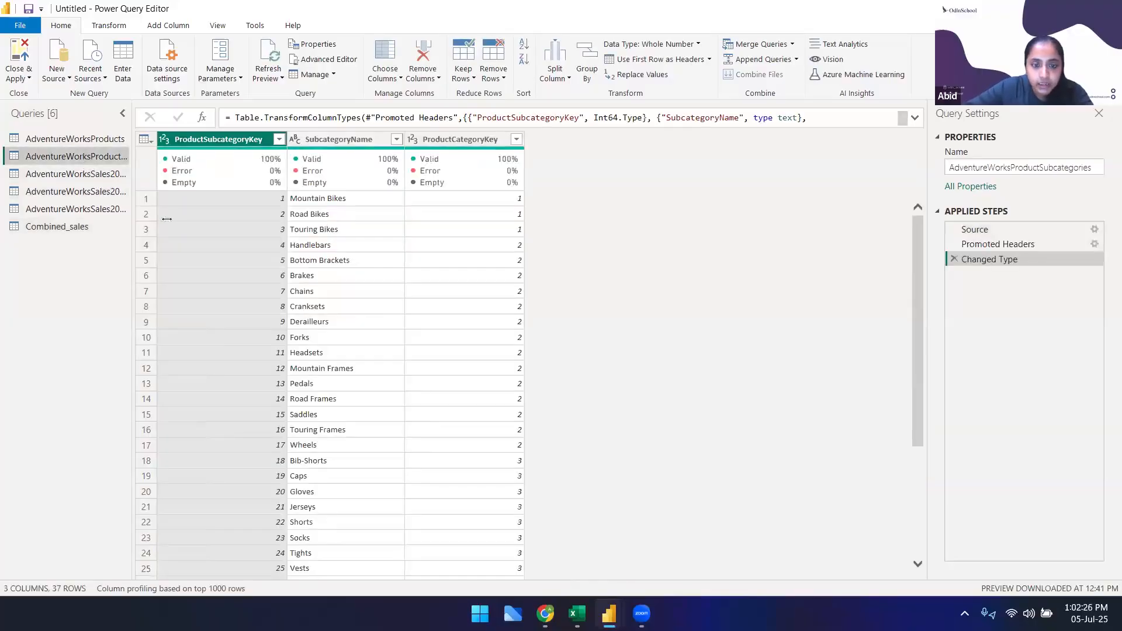
pyautogui.click(64, 139)
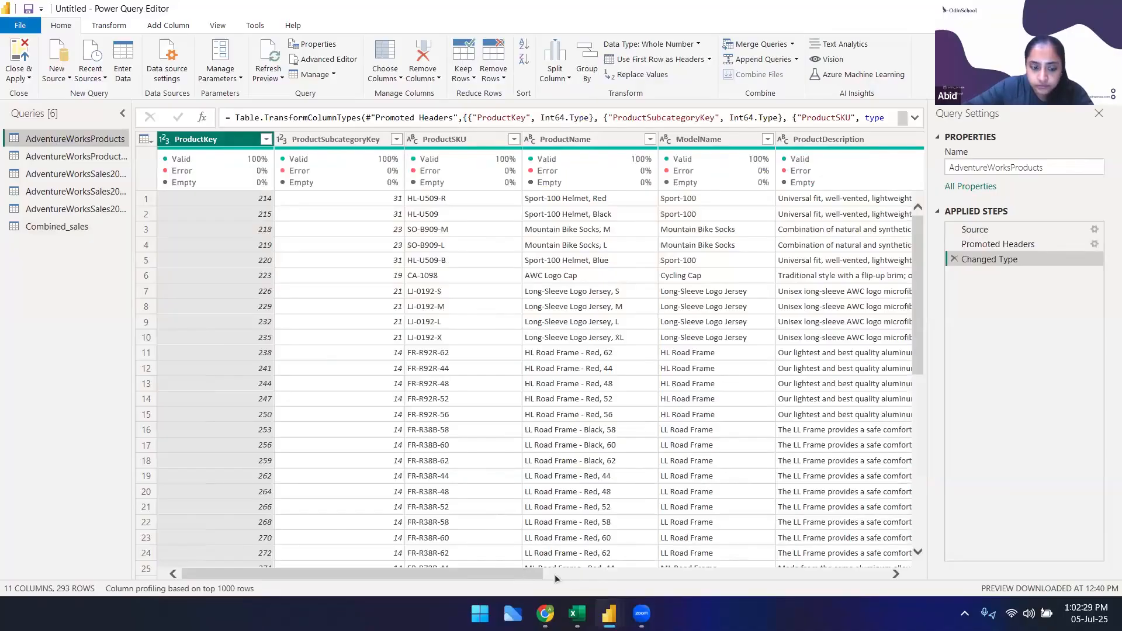
pyautogui.moveTo(374, 574); pyautogui.dragTo(660, 480)
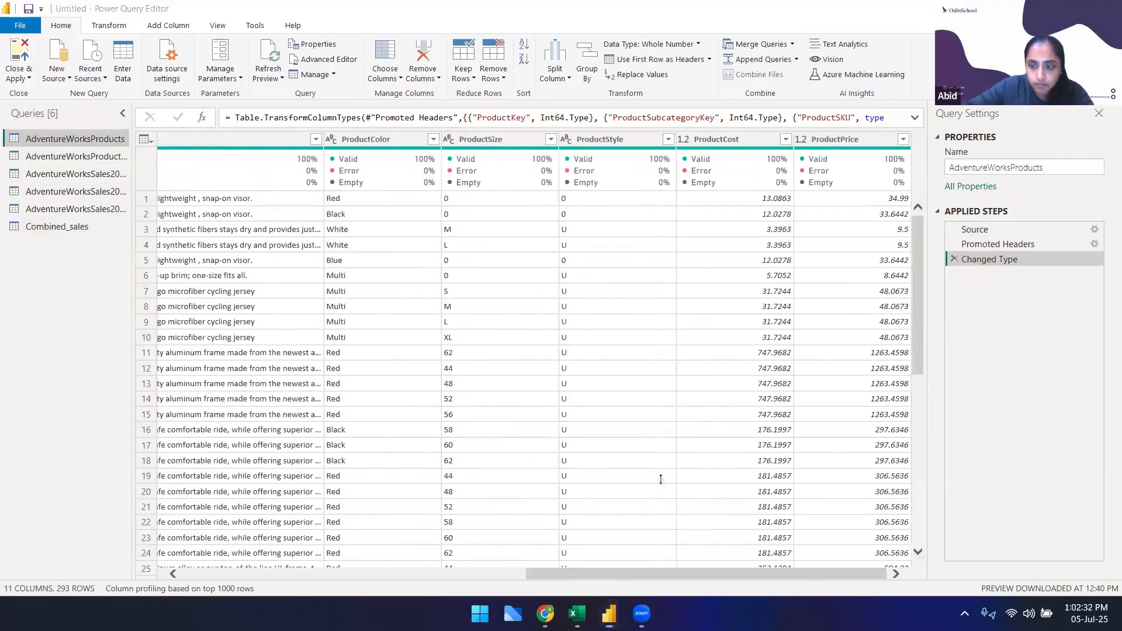
pyautogui.click(829, 140)
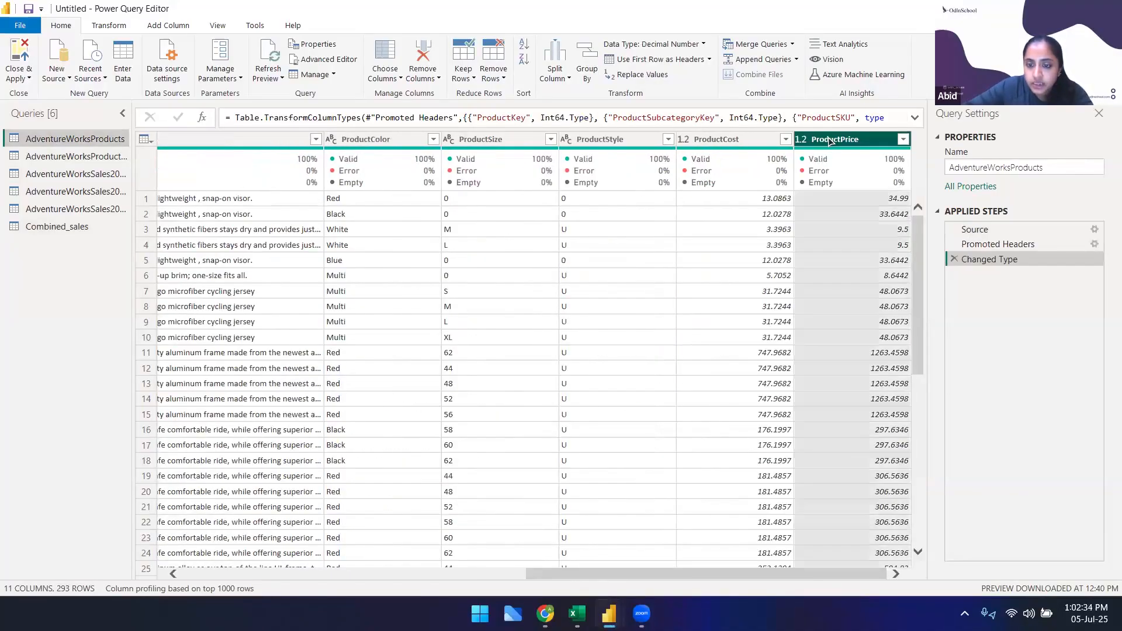
pyautogui.click(524, 61)
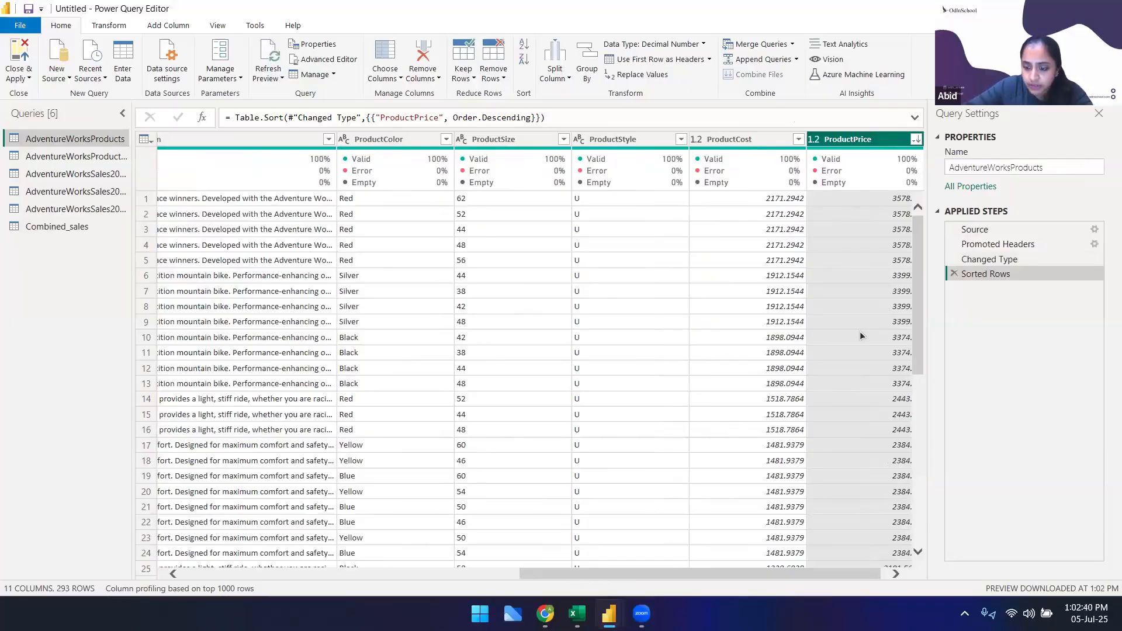
# Sort the AdventureWorksProducts query by ProductPrice in ascending order
pyautogui.moveTo(917, 487); pyautogui.dragTo(918, 229)
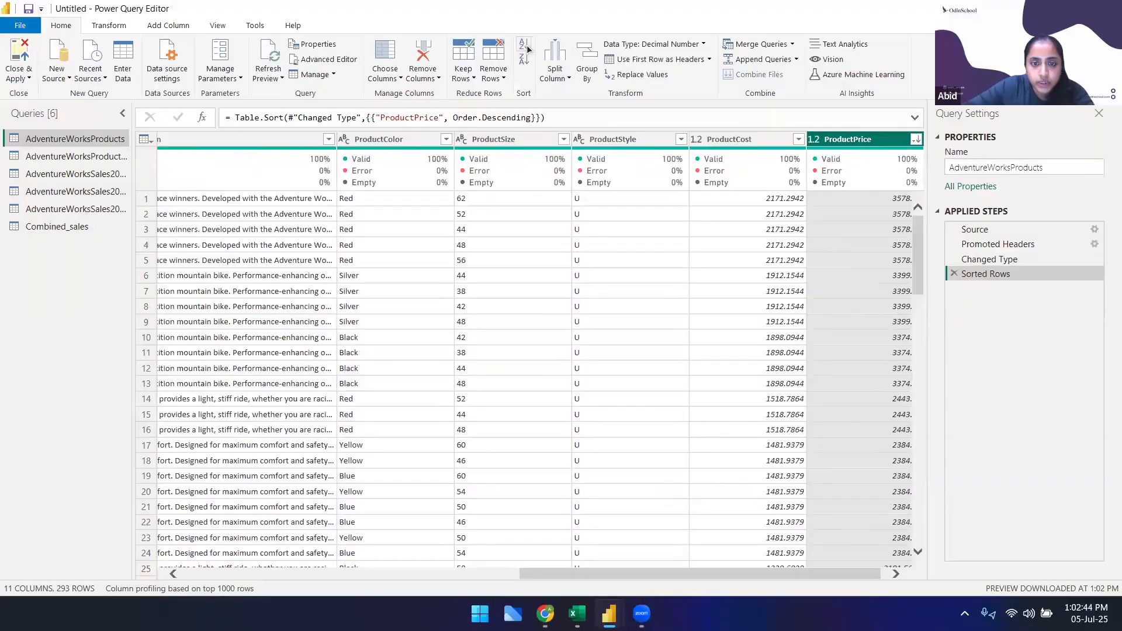
pyautogui.click(523, 44)
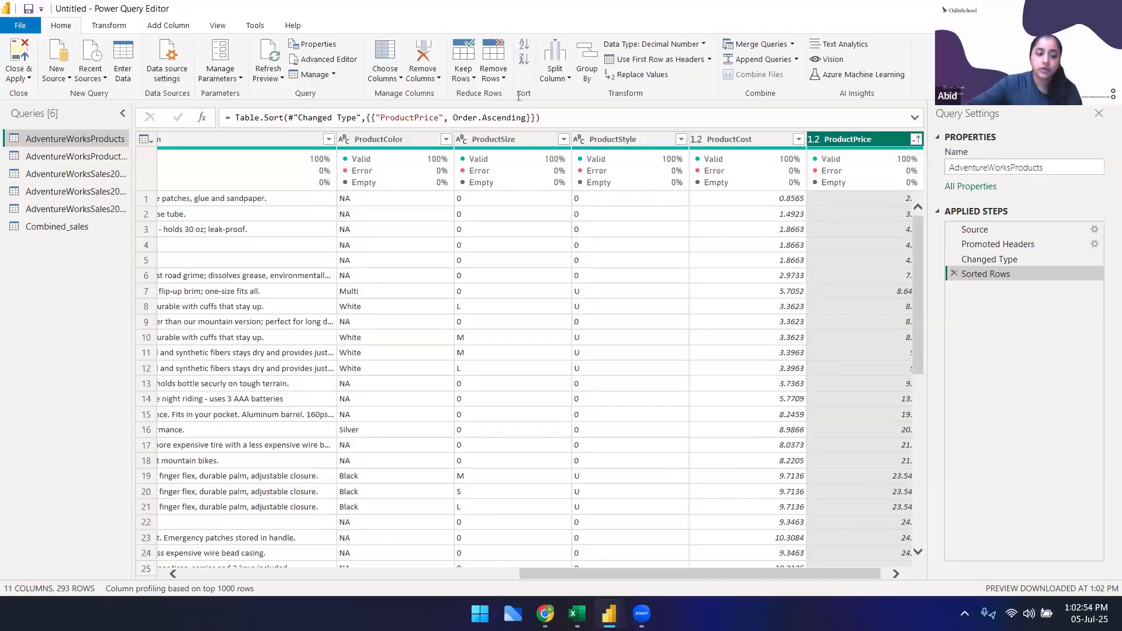
# Review the Combined_sales query, and switch to Chrome to read the Day 1 topics in the OdinSchool Agenda lesson
pyautogui.click(59, 227)
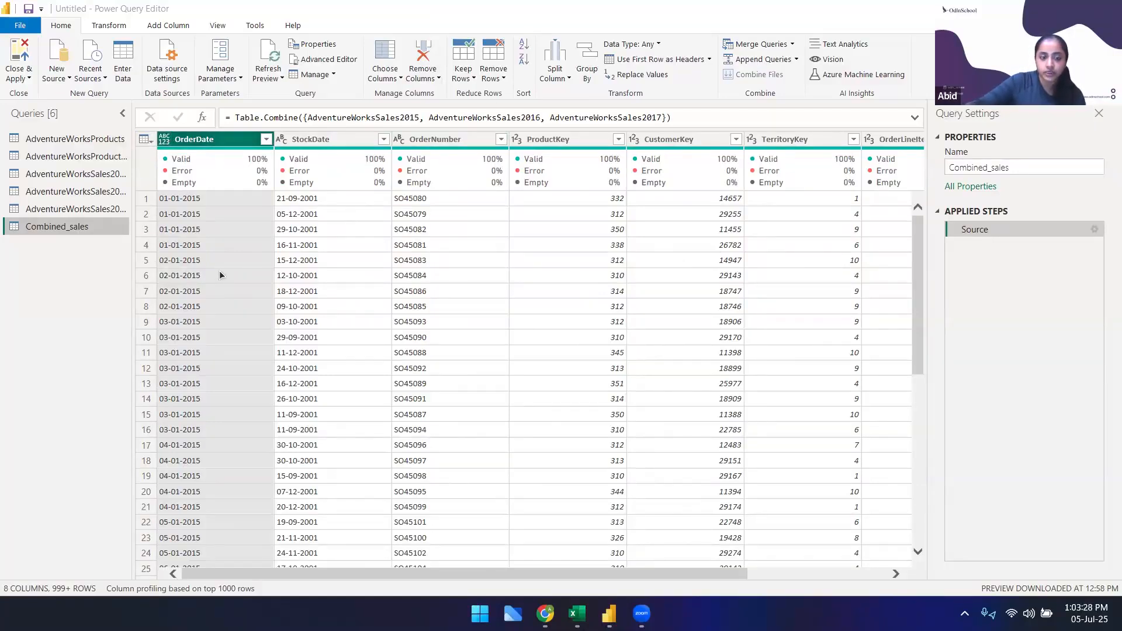
pyautogui.click(235, 304)
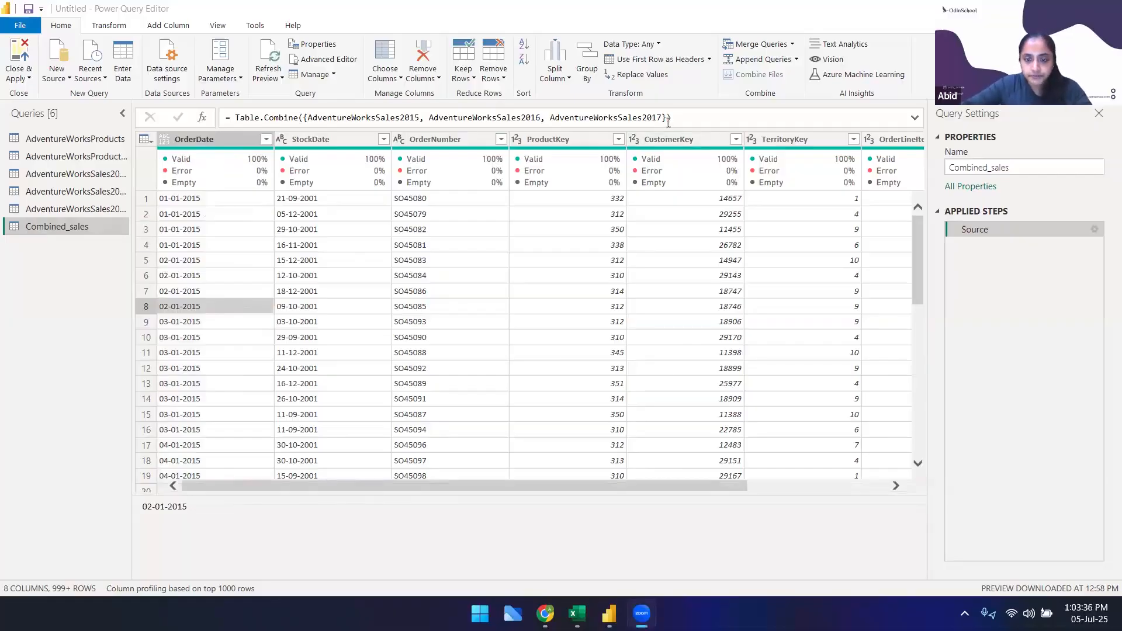
pyautogui.click(544, 613)
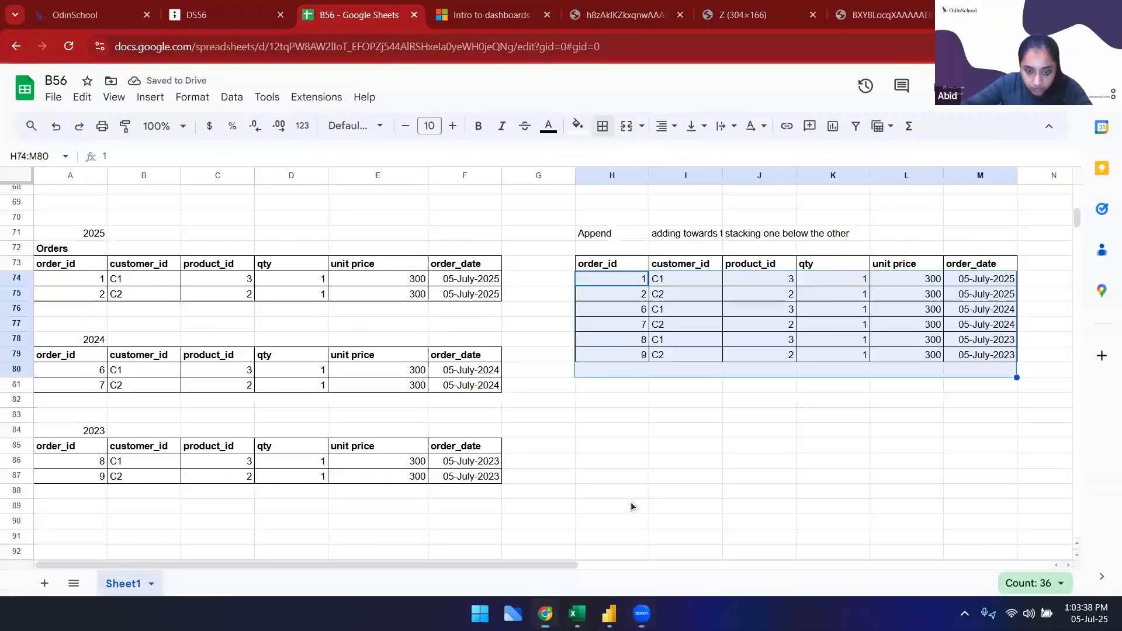
pyautogui.click(81, 15)
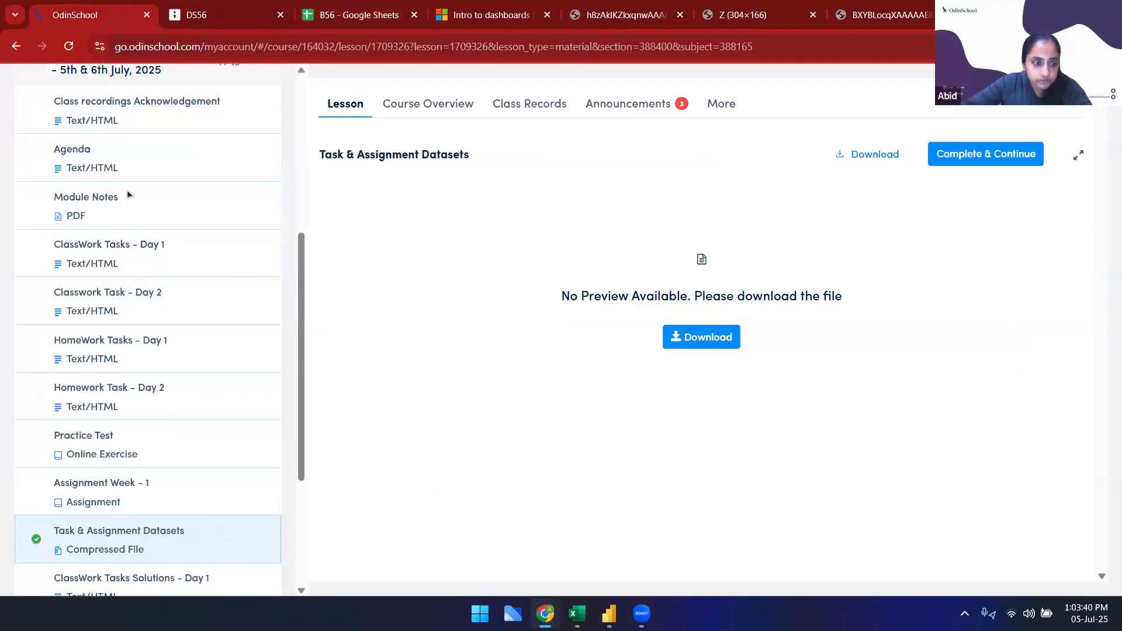
pyautogui.click(177, 173)
pyautogui.moveTo(426, 206); pyautogui.dragTo(836, 350)
pyautogui.click(836, 350)
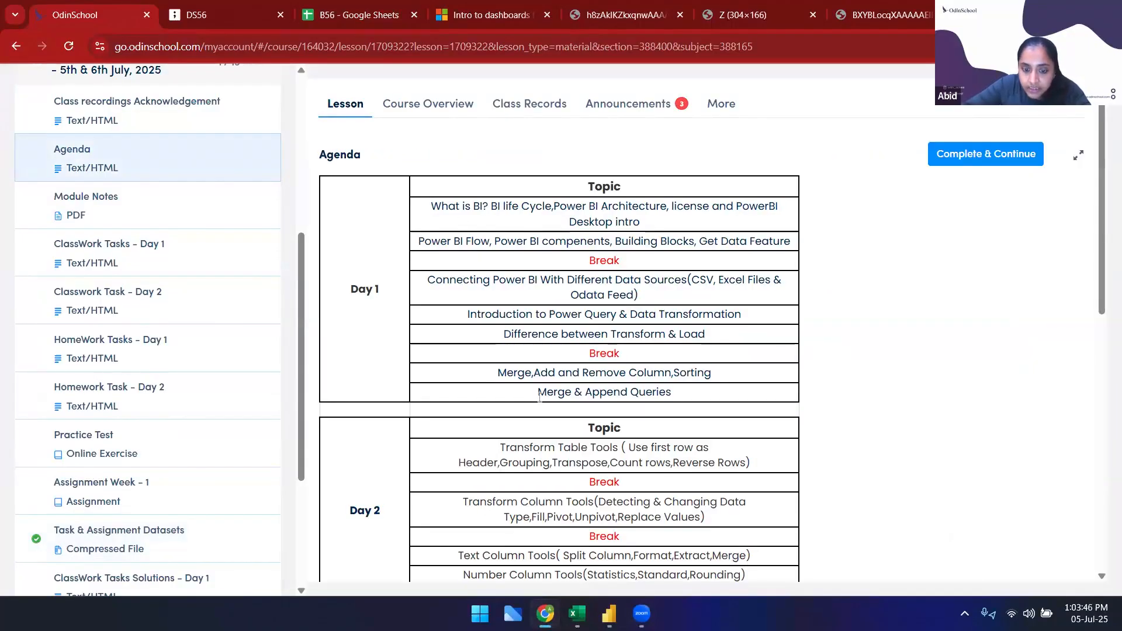
pyautogui.doubleClick(553, 391)
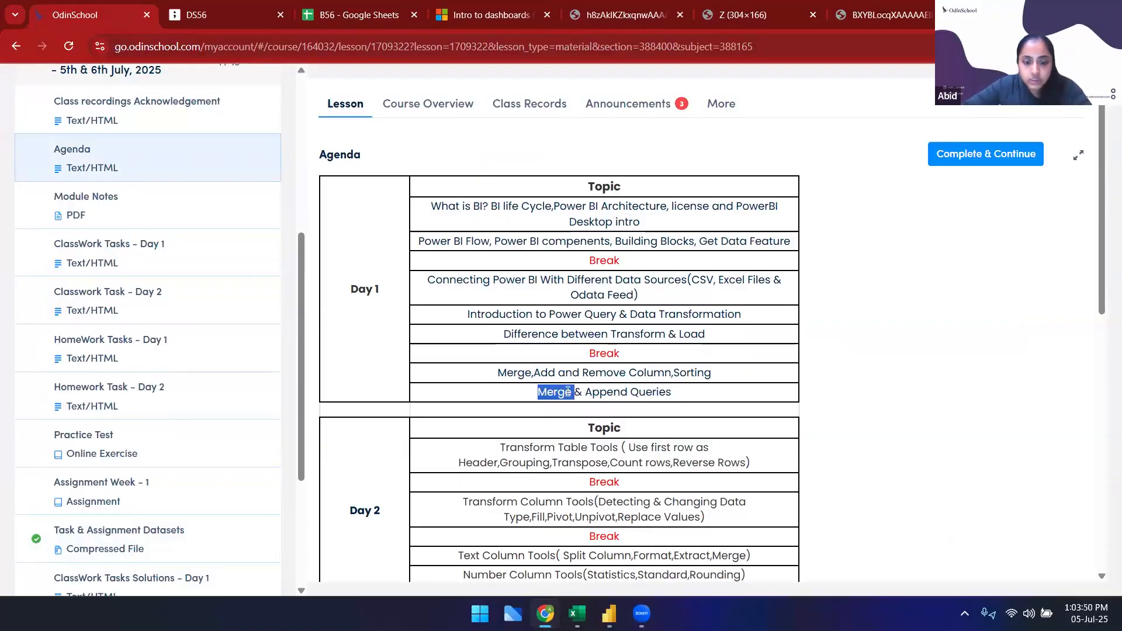
pyautogui.moveTo(569, 395); pyautogui.dragTo(574, 393)
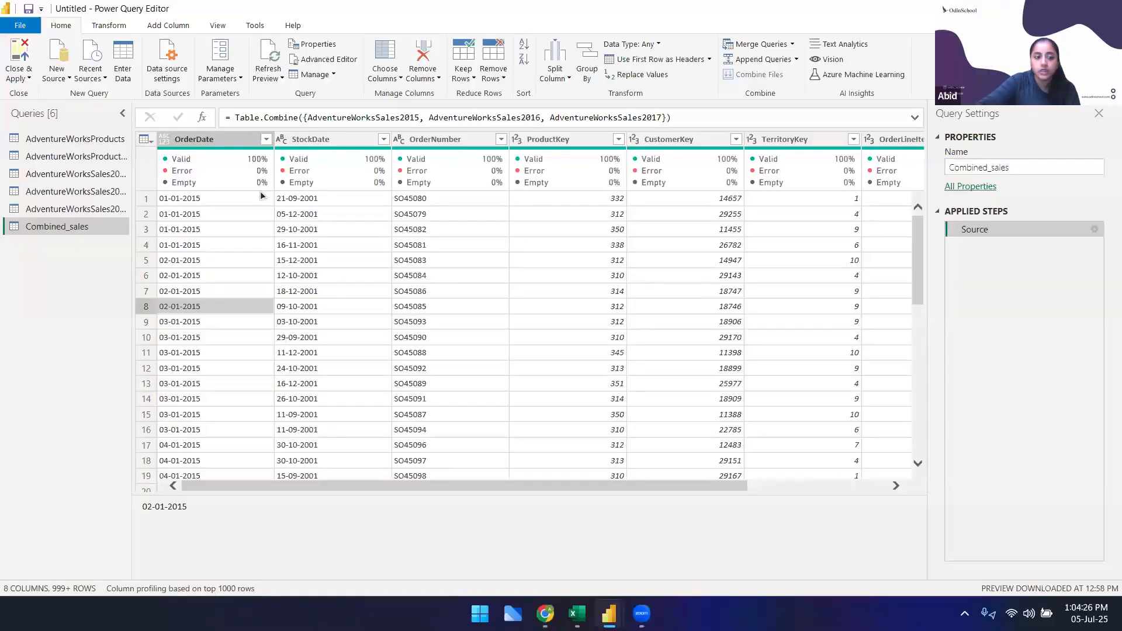
pyautogui.click(58, 138)
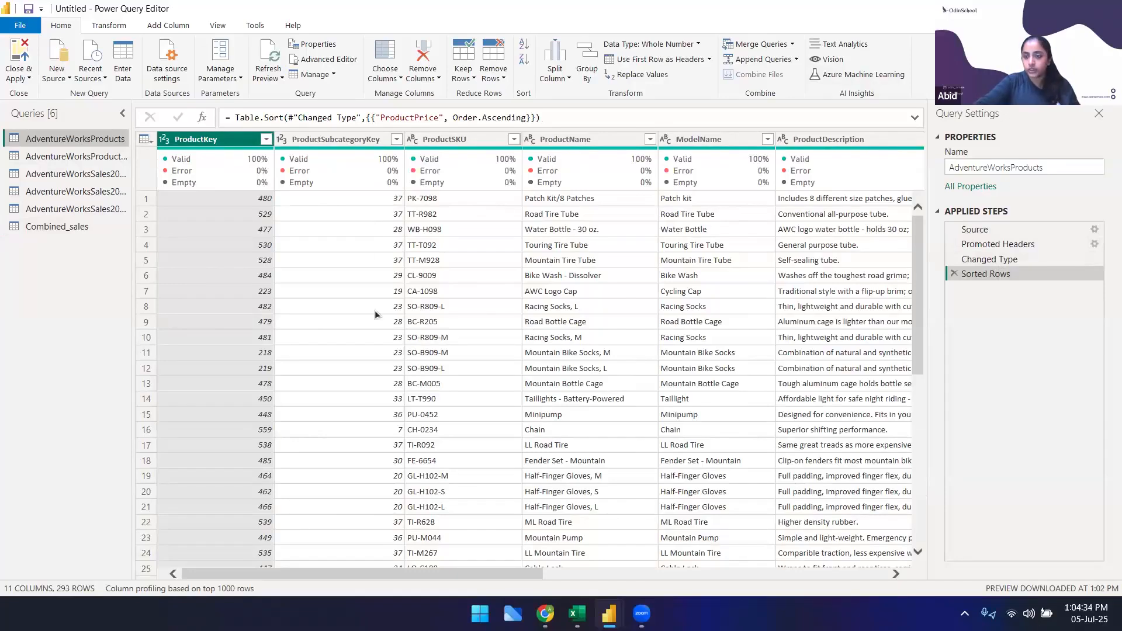
pyautogui.click(546, 291)
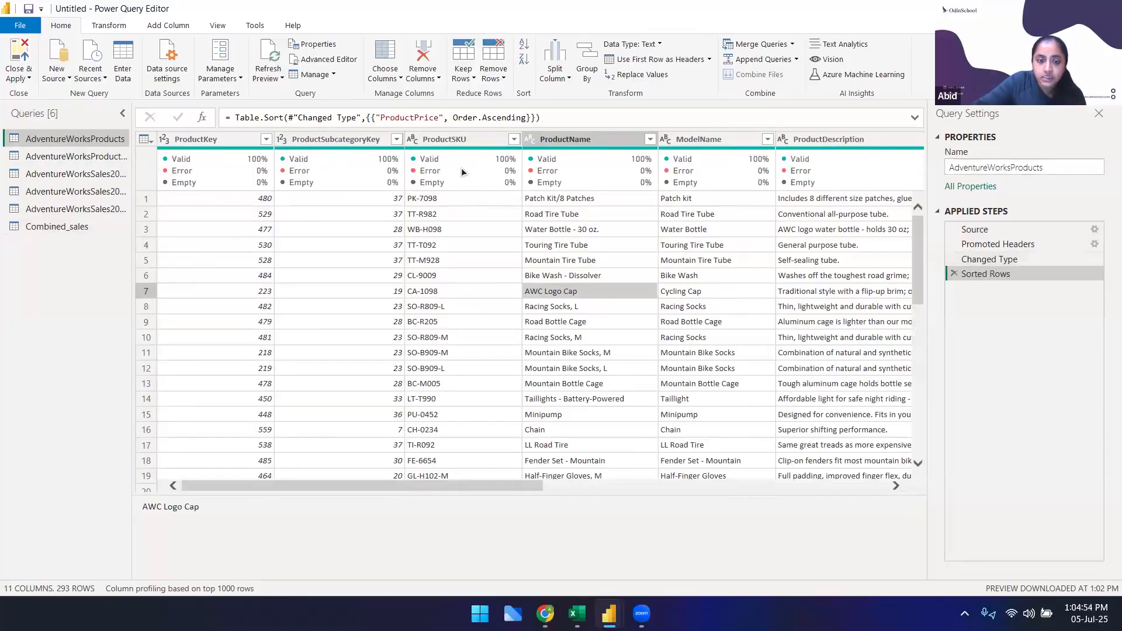
pyautogui.rightClick(297, 144)
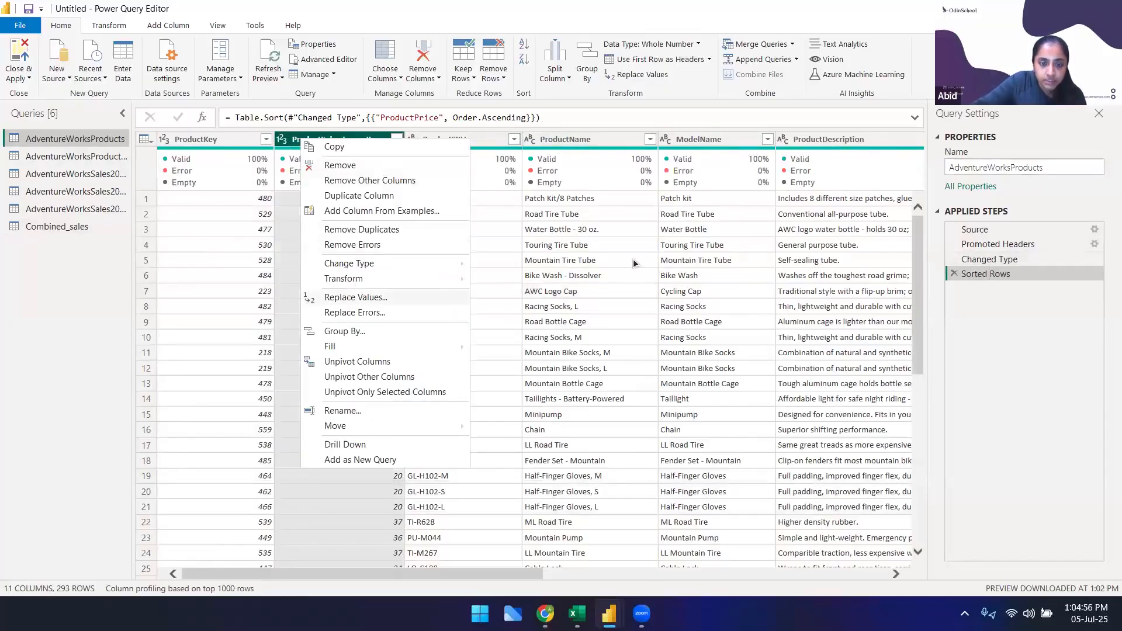
pyautogui.click(632, 258)
# Compare the OrderDate data types in the AdventureWorksSales2017, 2016 and 2015 queries, and look over the other columns of the 2017 query
pyautogui.click(48, 212)
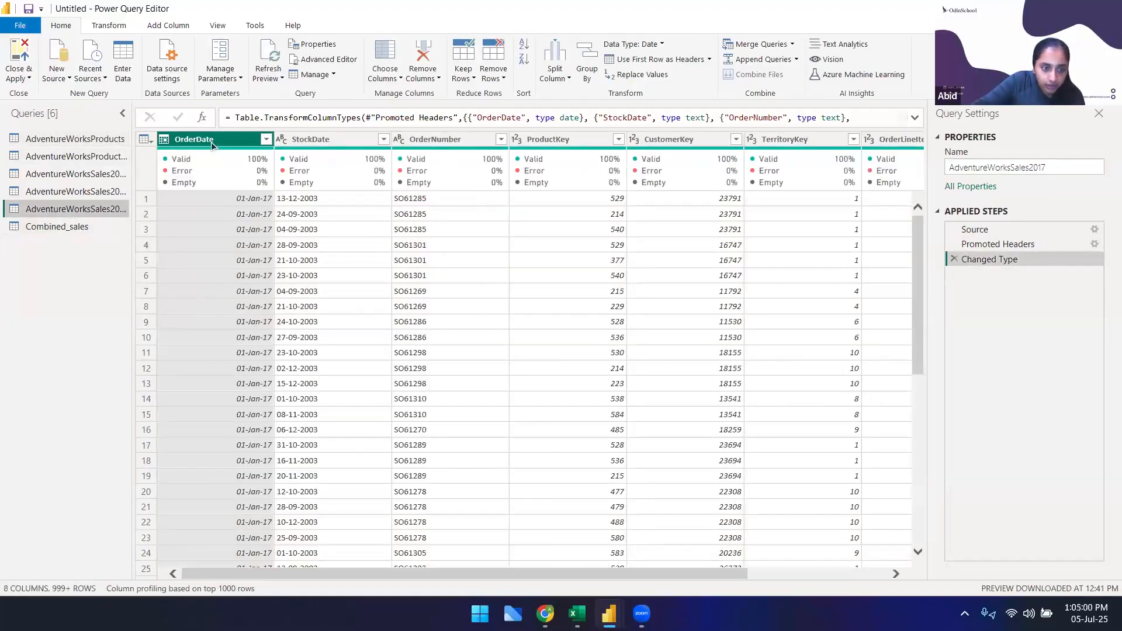
pyautogui.click(165, 141)
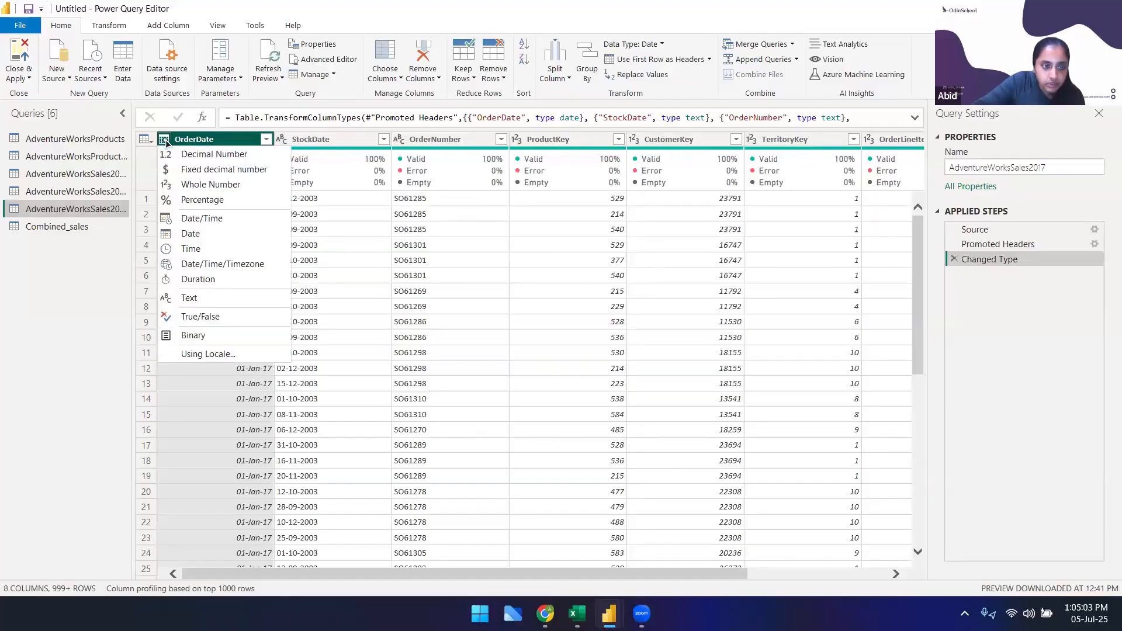
pyautogui.click(206, 142)
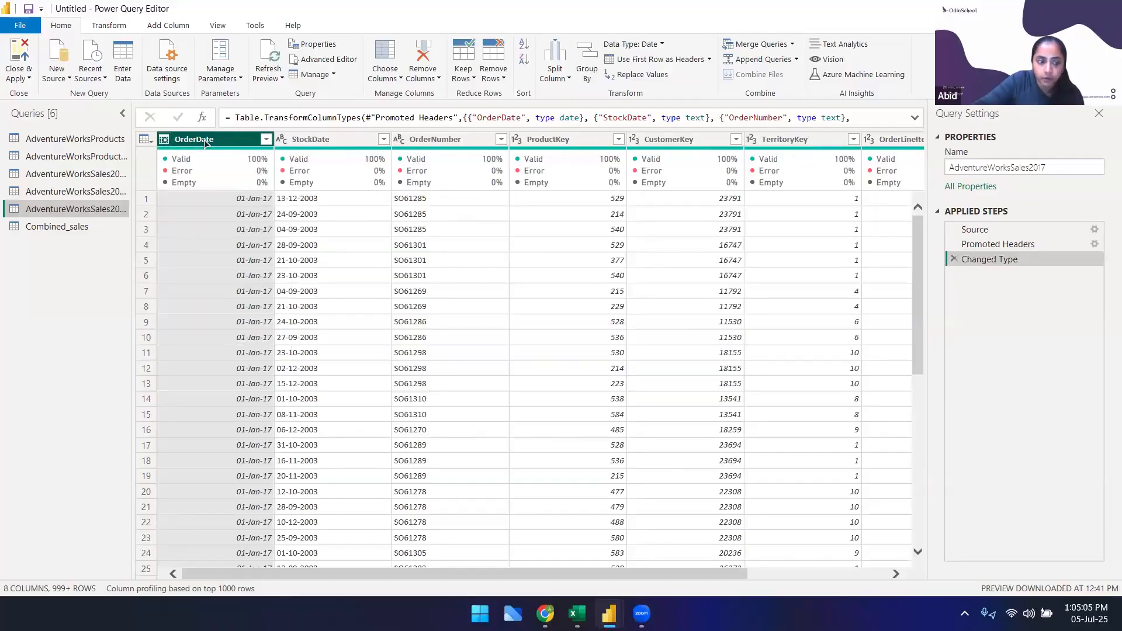
pyautogui.click(62, 190)
pyautogui.click(65, 174)
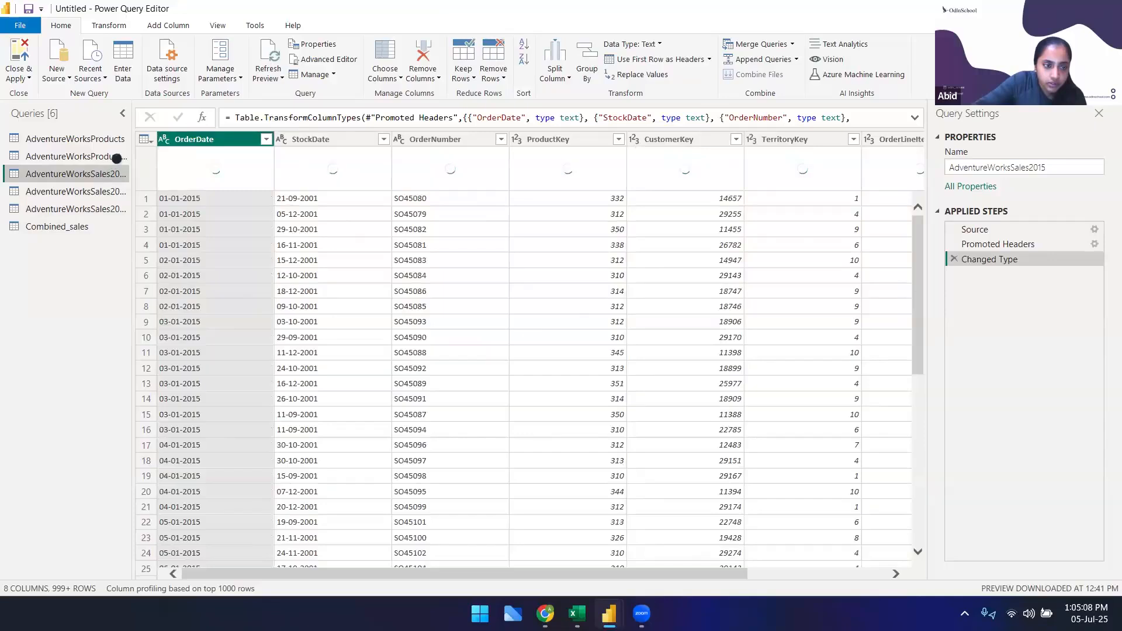
pyautogui.click(70, 209)
pyautogui.click(171, 141)
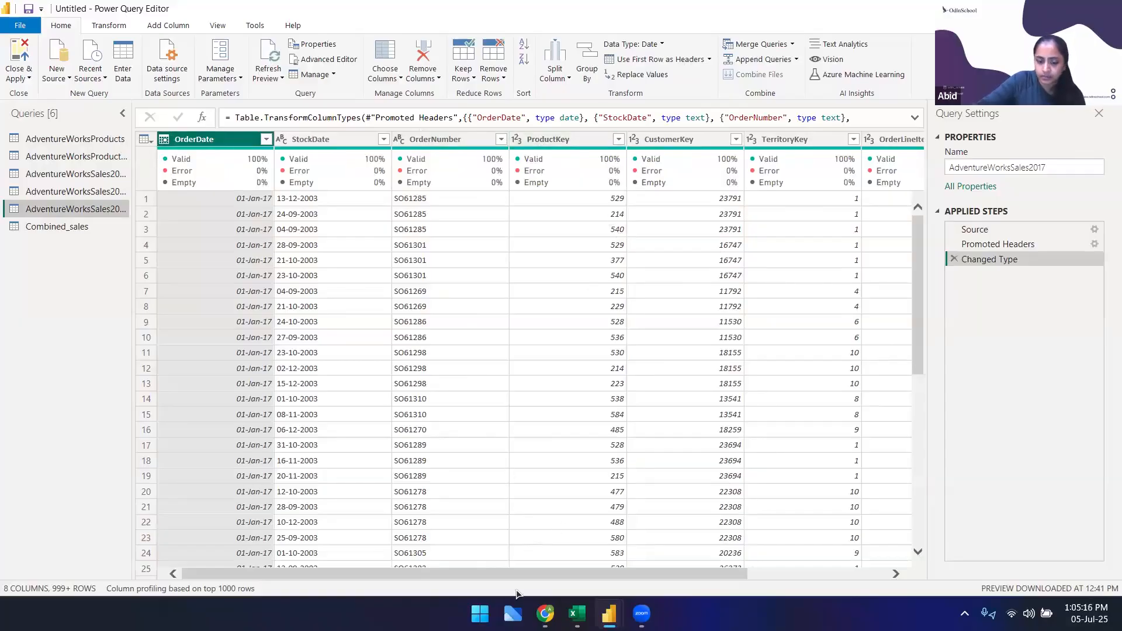
pyautogui.moveTo(521, 573); pyautogui.dragTo(661, 573)
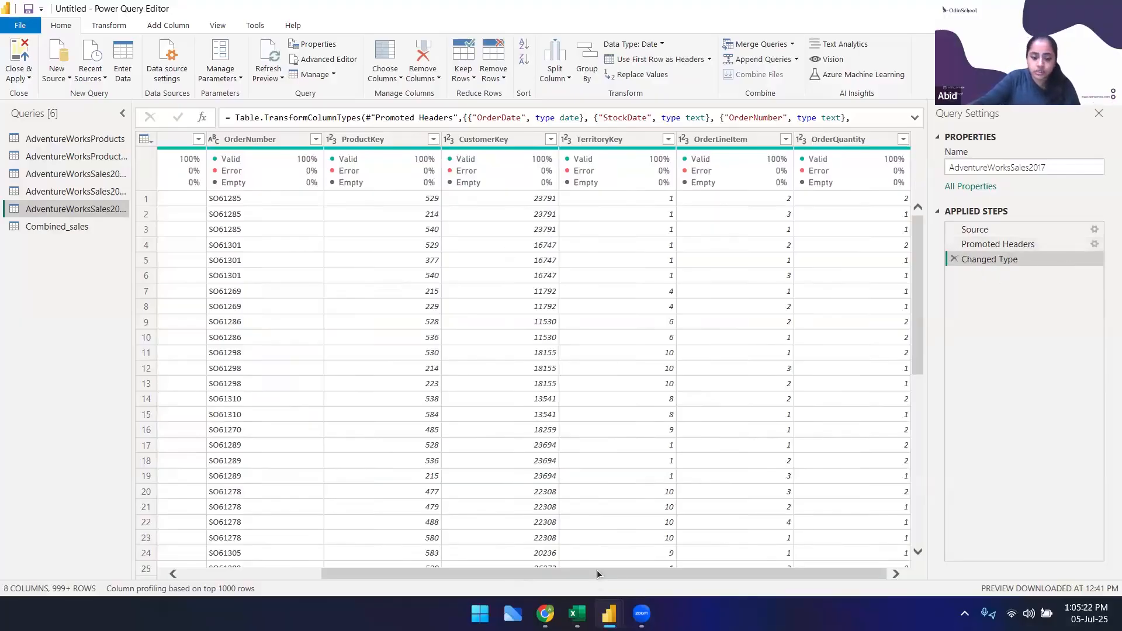
pyautogui.moveTo(597, 574); pyautogui.dragTo(457, 574)
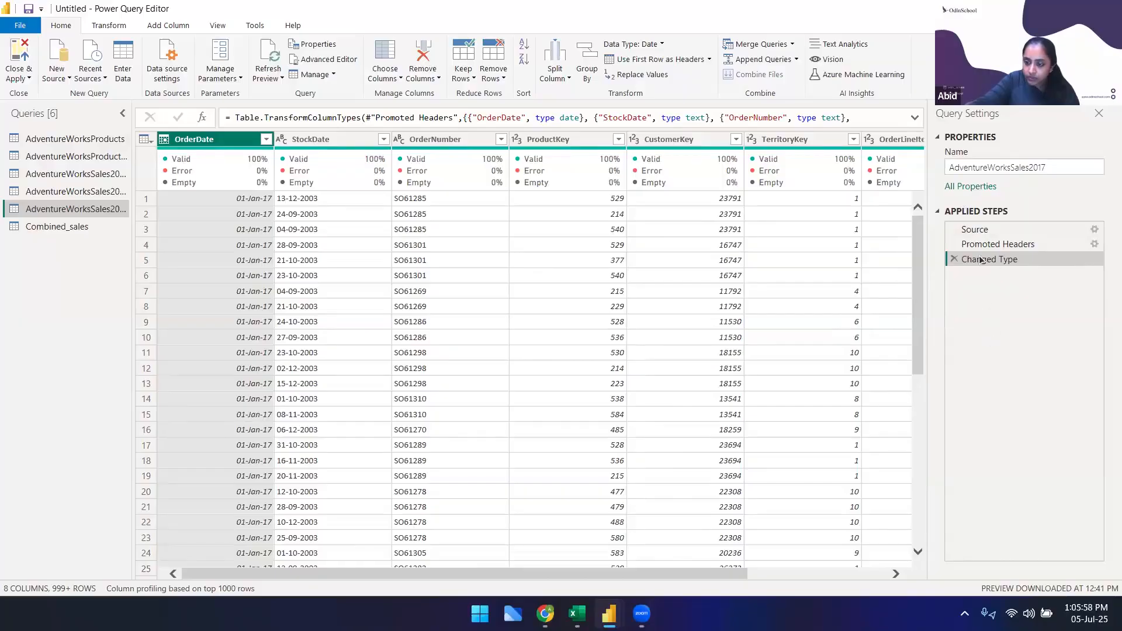
# Look through the columns and applied steps of the AdventureWorksProductSubcategories, AdventureWorksProducts and AdventureWorksSales2016 queries
pyautogui.click(28, 156)
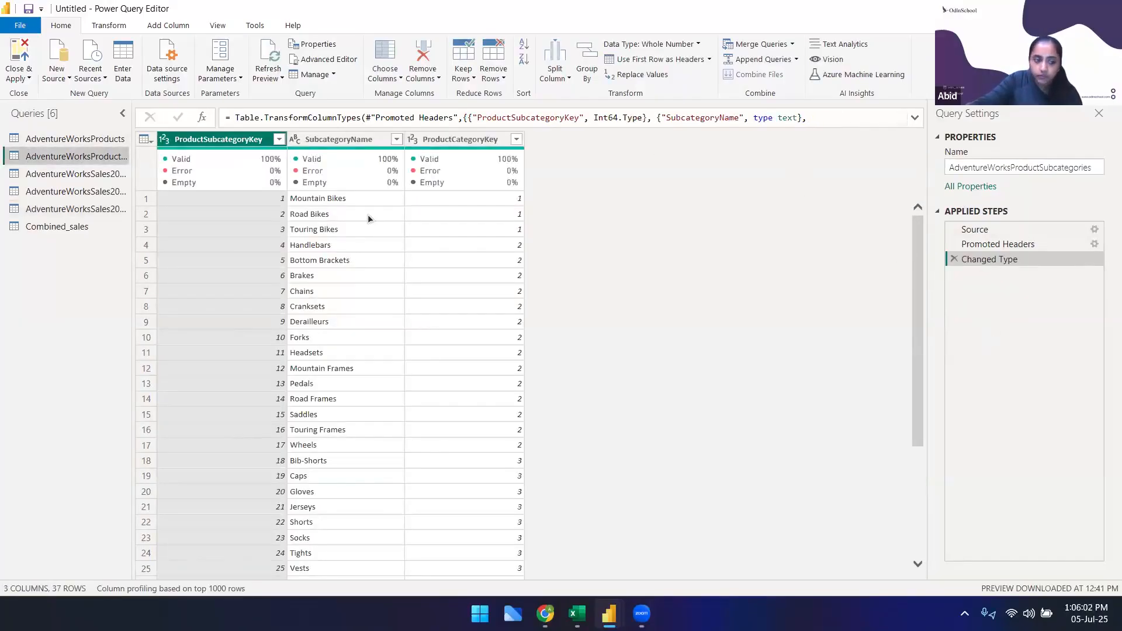
pyautogui.click(78, 139)
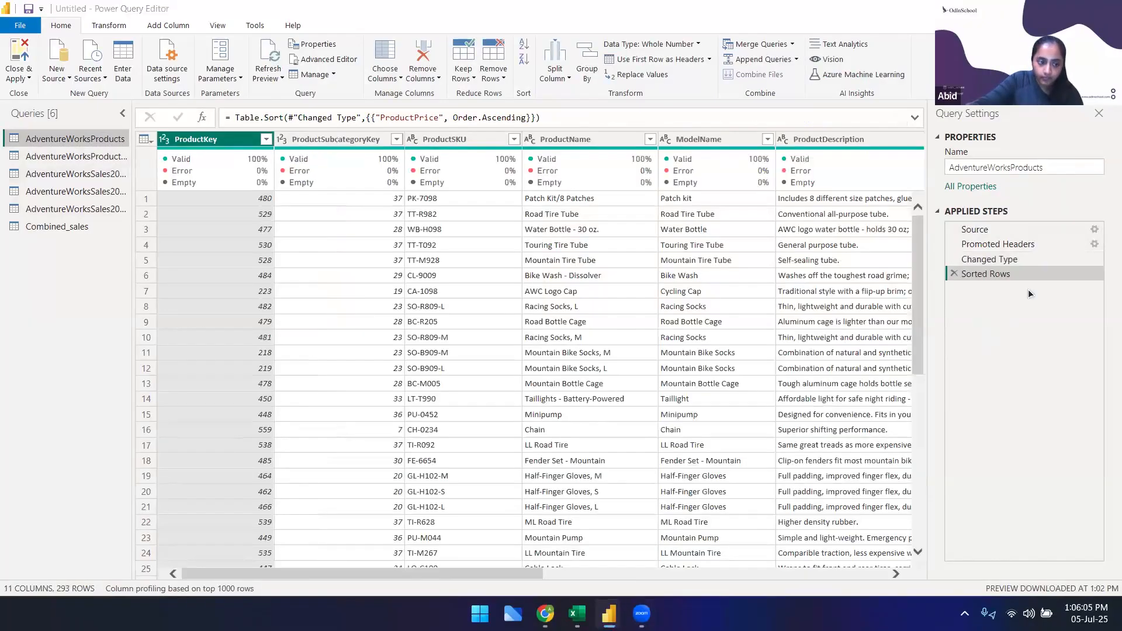
pyautogui.click(75, 192)
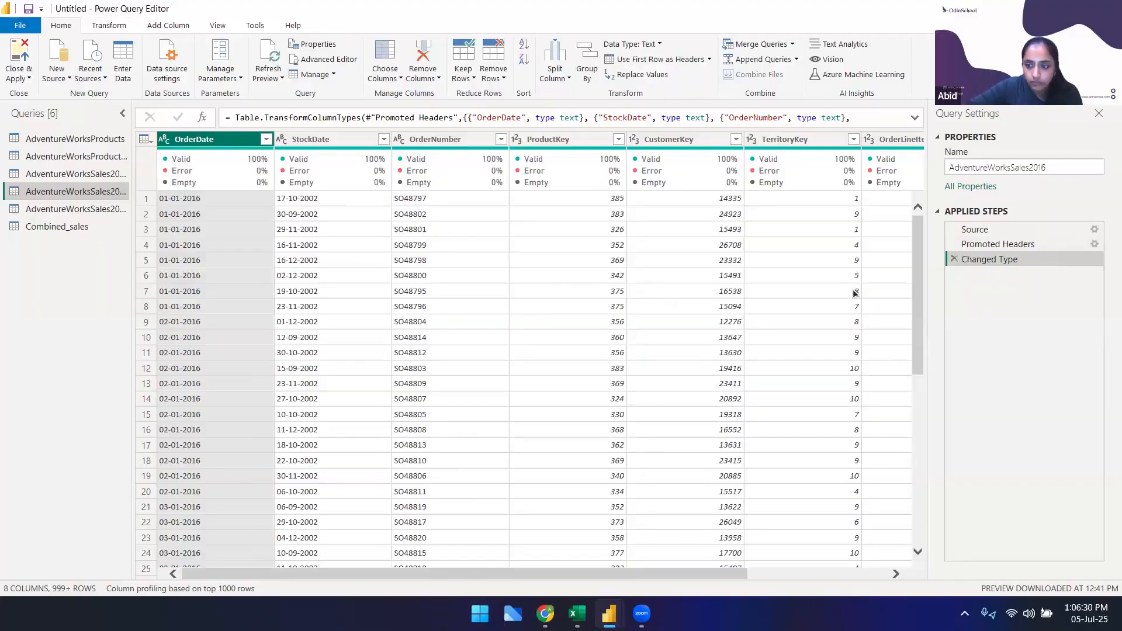
pyautogui.click(76, 157)
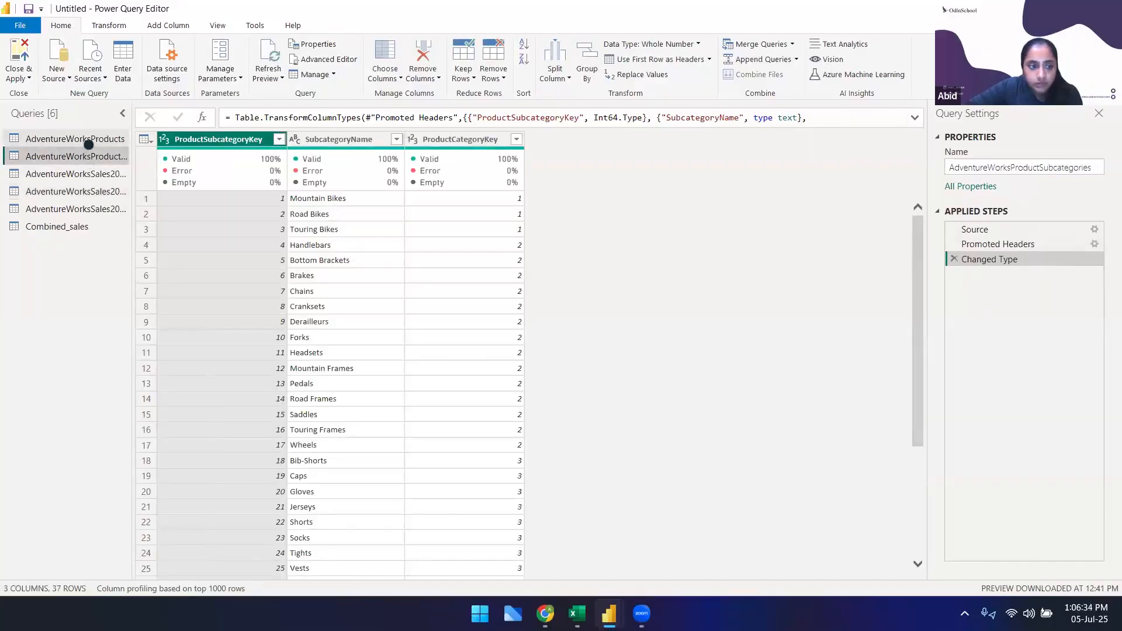
# Re-sort the AdventureWorksProducts query by ProductPrice in descending order
pyautogui.click(83, 139)
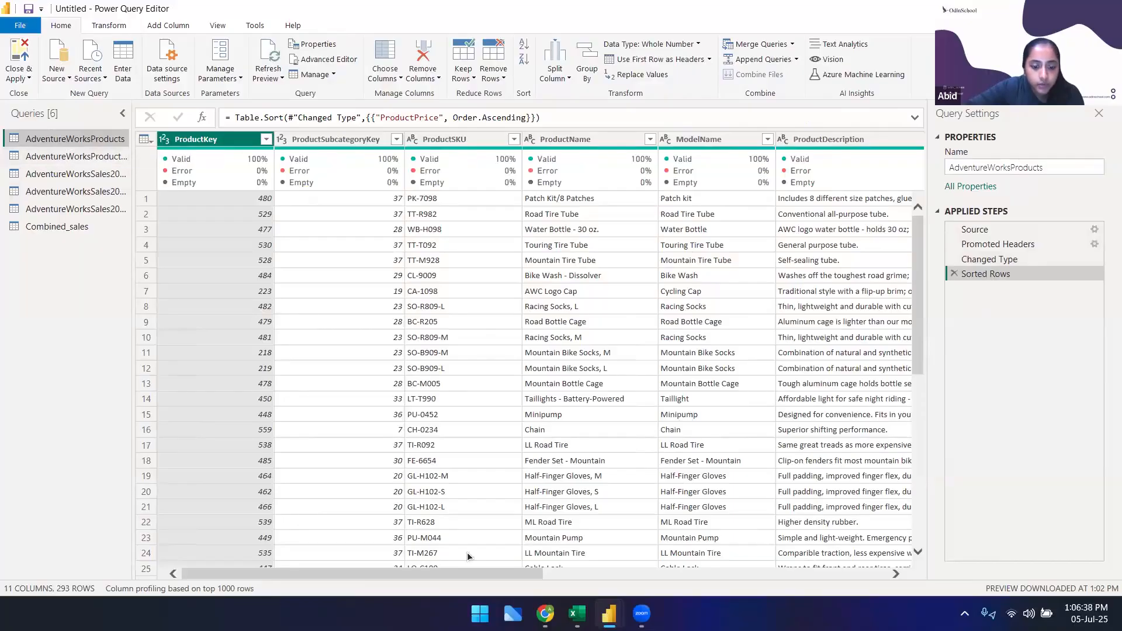
pyautogui.moveTo(450, 573); pyautogui.dragTo(1005, 560)
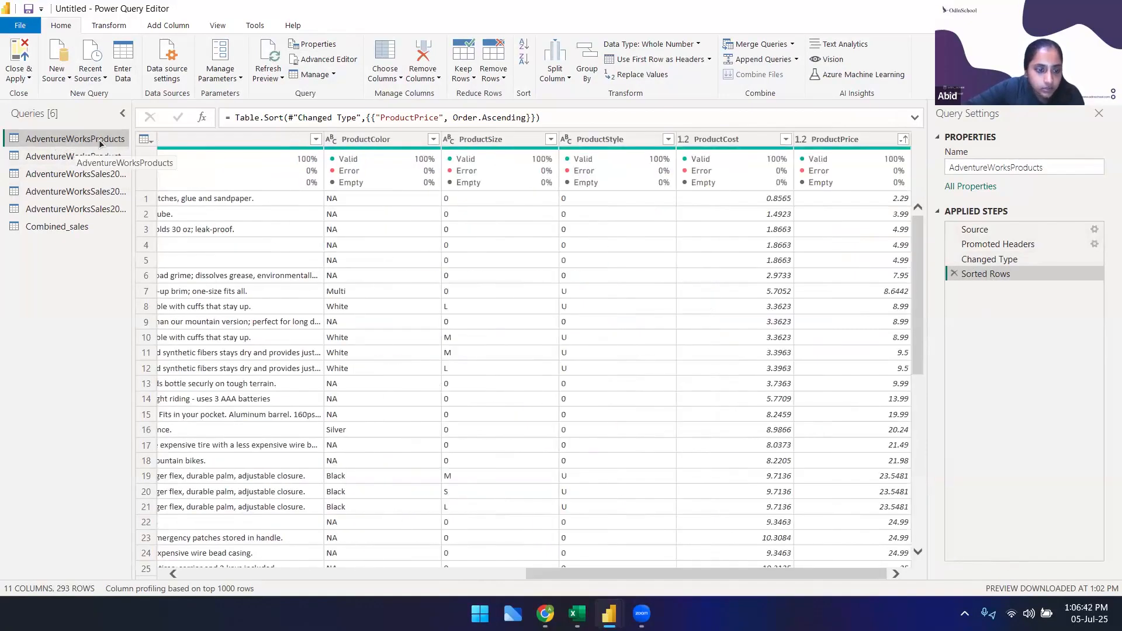
pyautogui.click(823, 140)
pyautogui.click(524, 60)
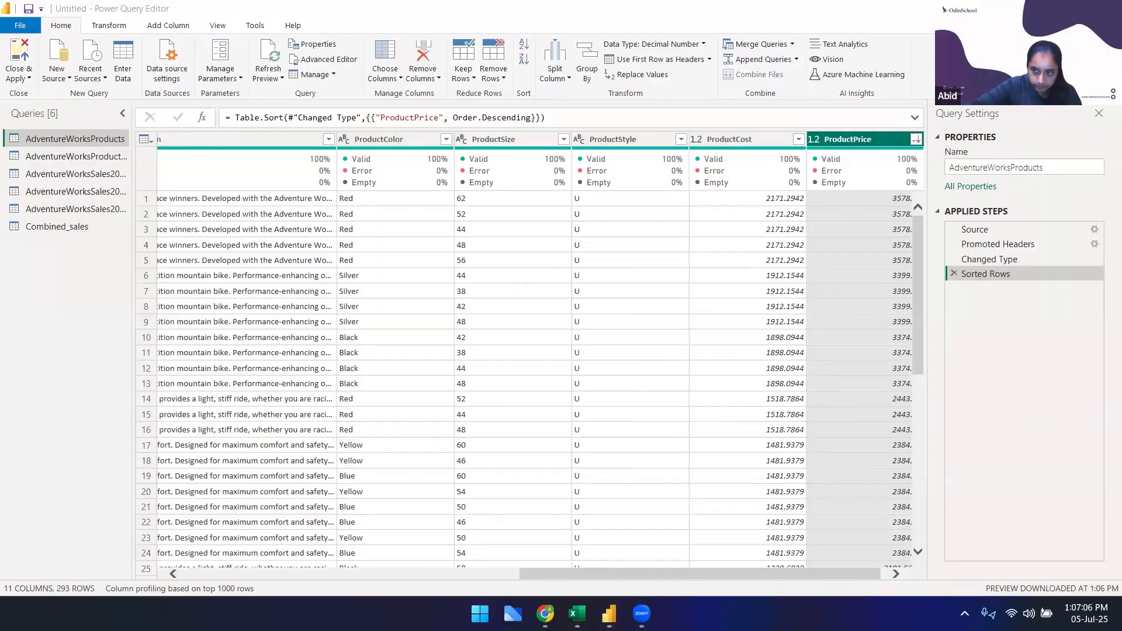
pyautogui.click(218, 26)
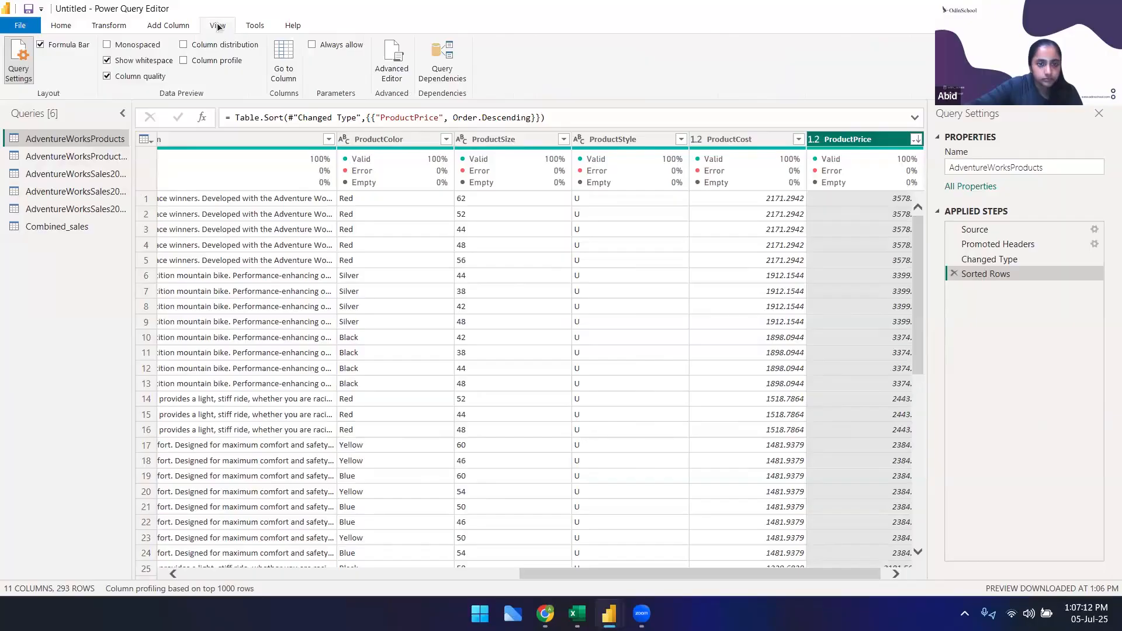
pyautogui.click(61, 26)
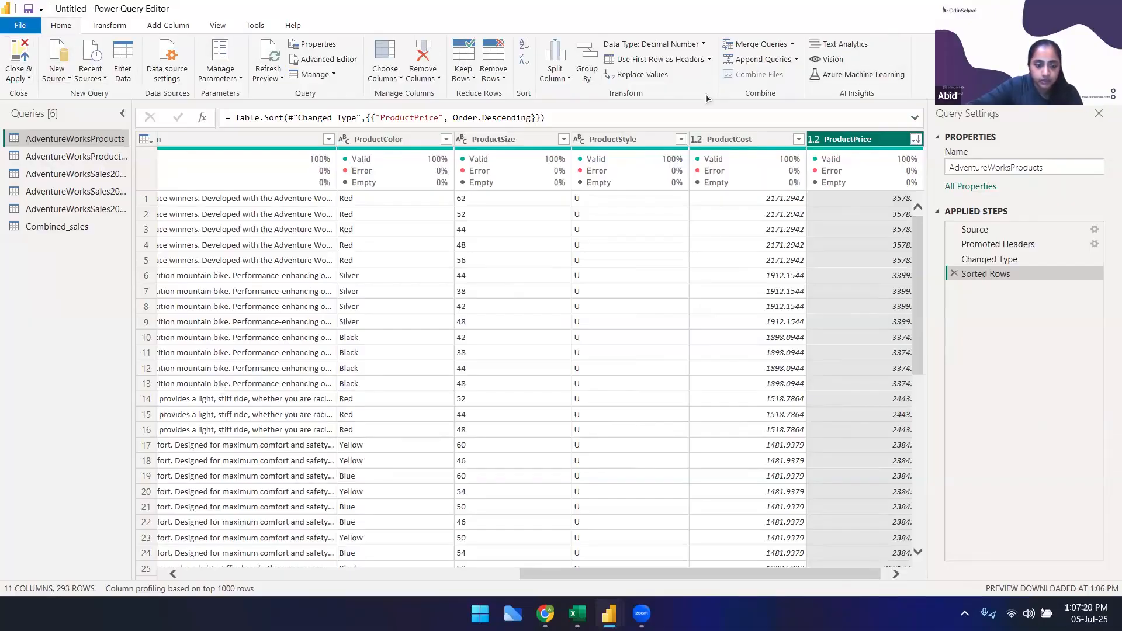
pyautogui.click(426, 129)
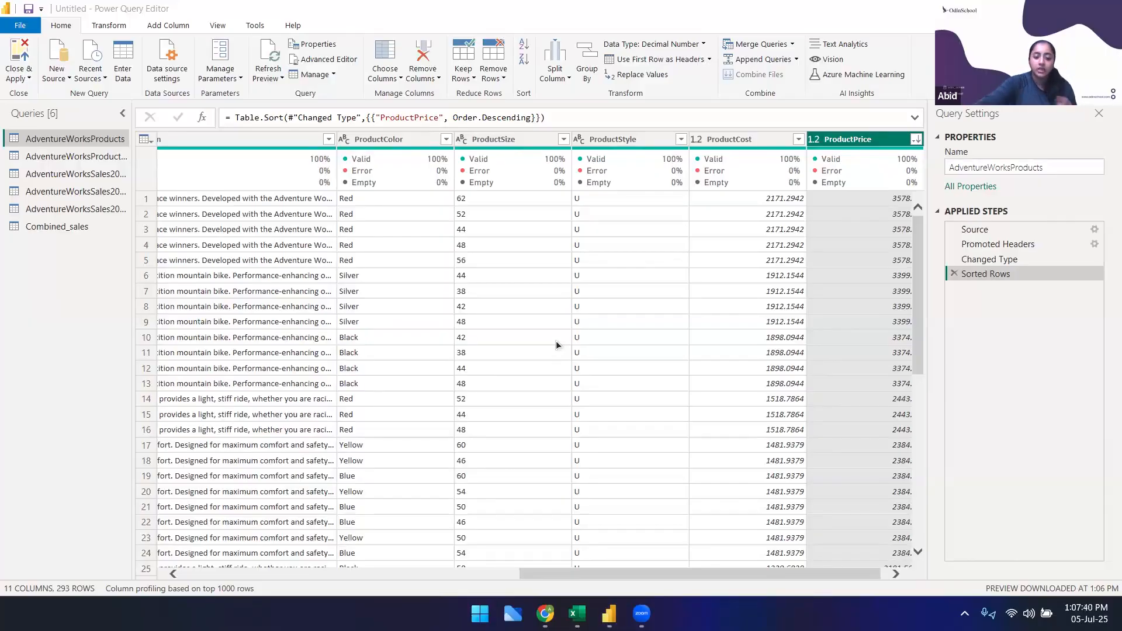
# Switch to the B56 Google Sheet in Chrome and clear the order_date header and dates from the 2023 orders table
pyautogui.click(545, 612)
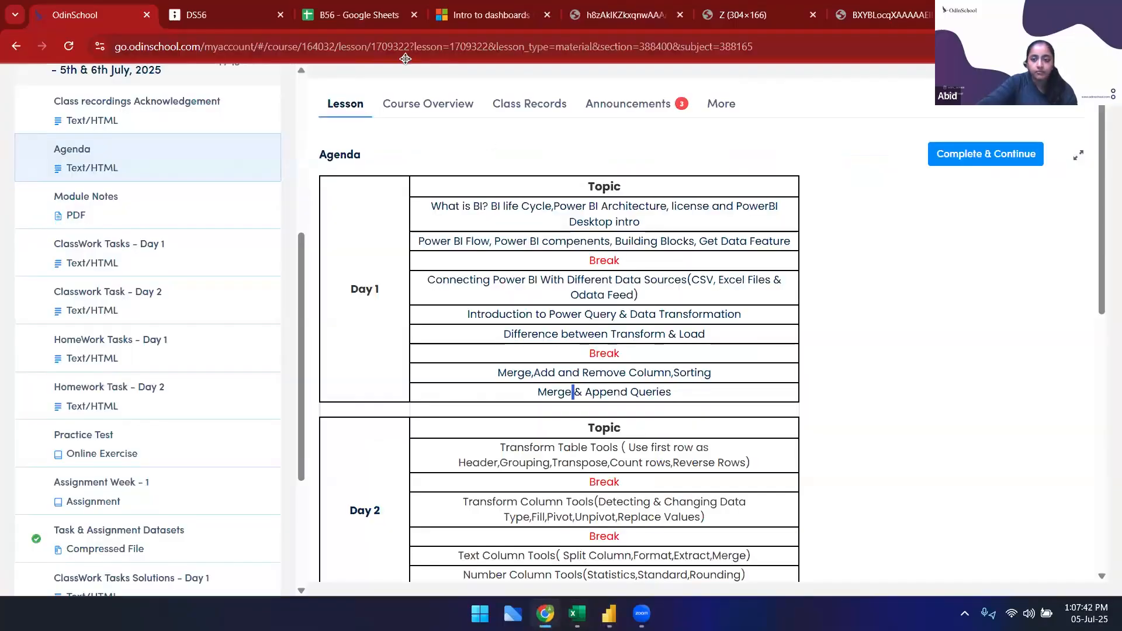
pyautogui.click(358, 15)
pyautogui.click(801, 344)
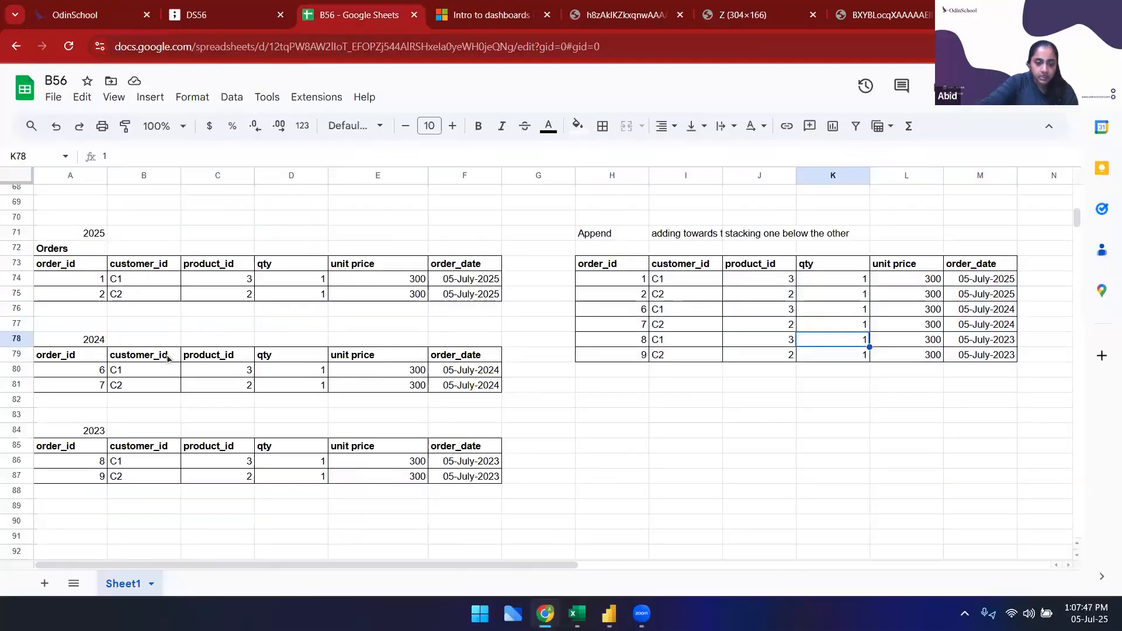
pyautogui.click(448, 444)
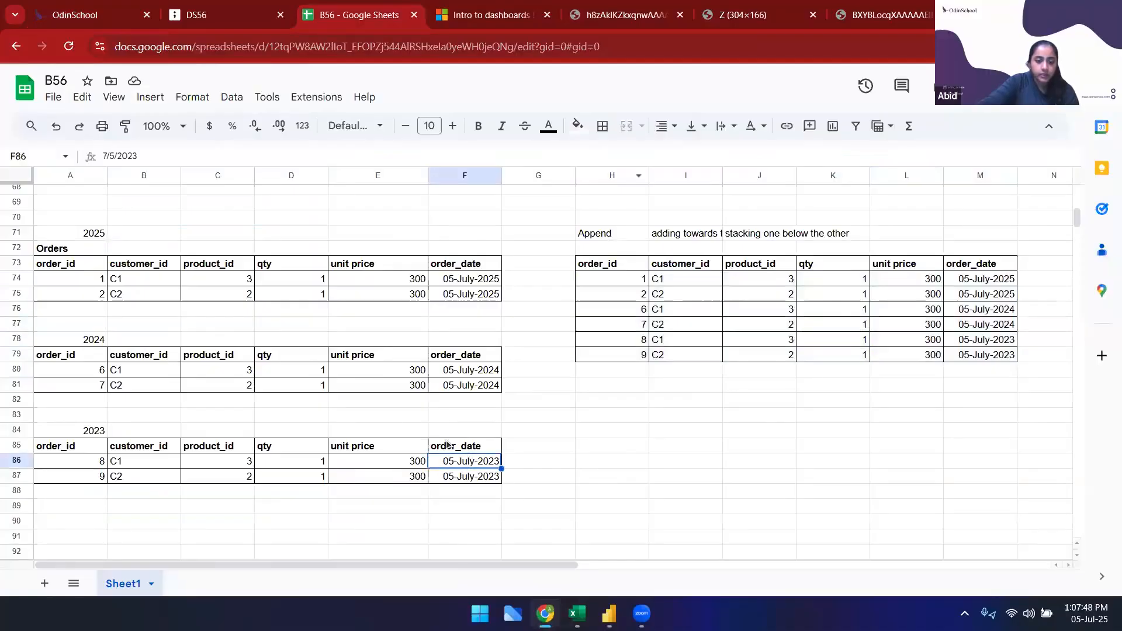
pyautogui.keyDown('shift'); pyautogui.click(459, 497); pyautogui.keyUp('shift')
pyautogui.press('Delete')
pyautogui.click(552, 387)
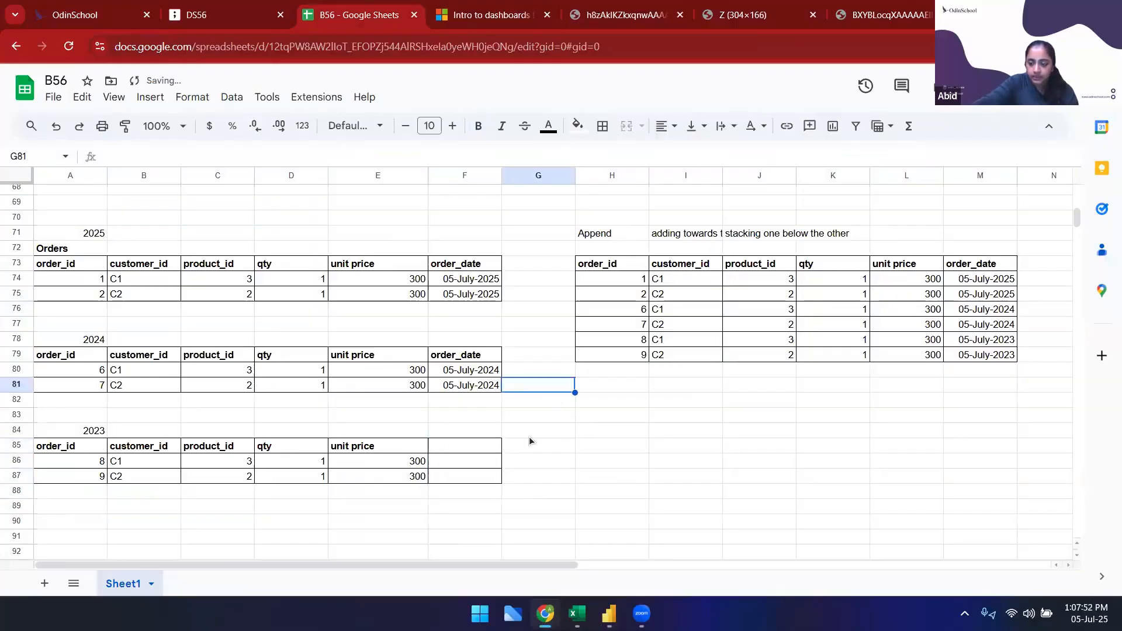
# Enter null as the order_date of orders 8 and 9 in the Append result table
pyautogui.click(992, 340)
pyautogui.write('null')
pyautogui.press('Return')
pyautogui.write('null')
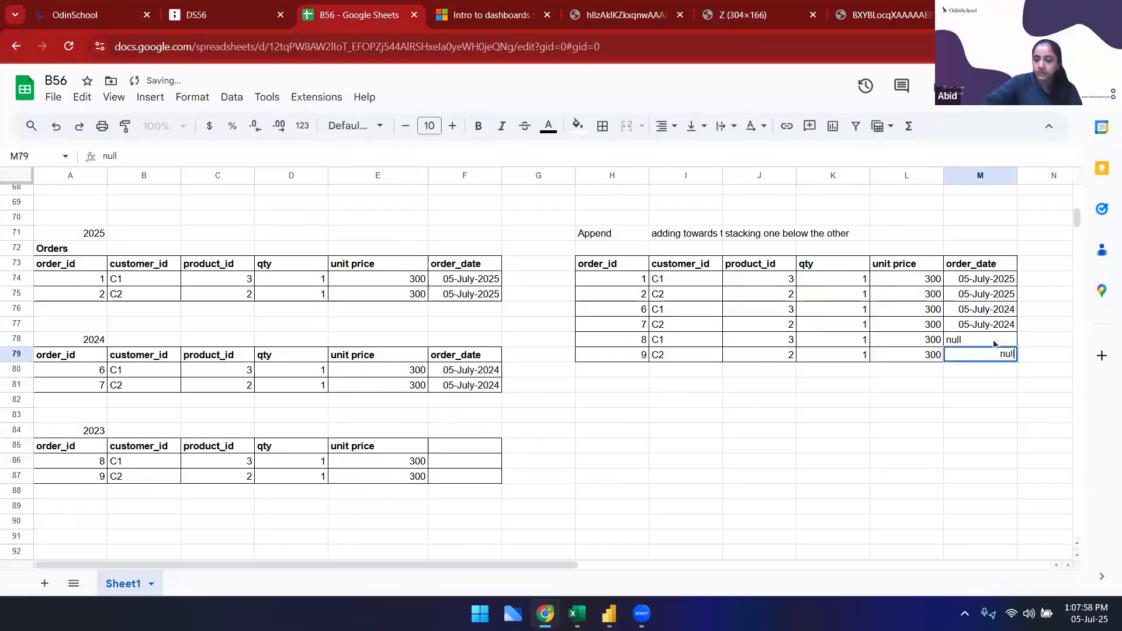
pyautogui.press('Return')
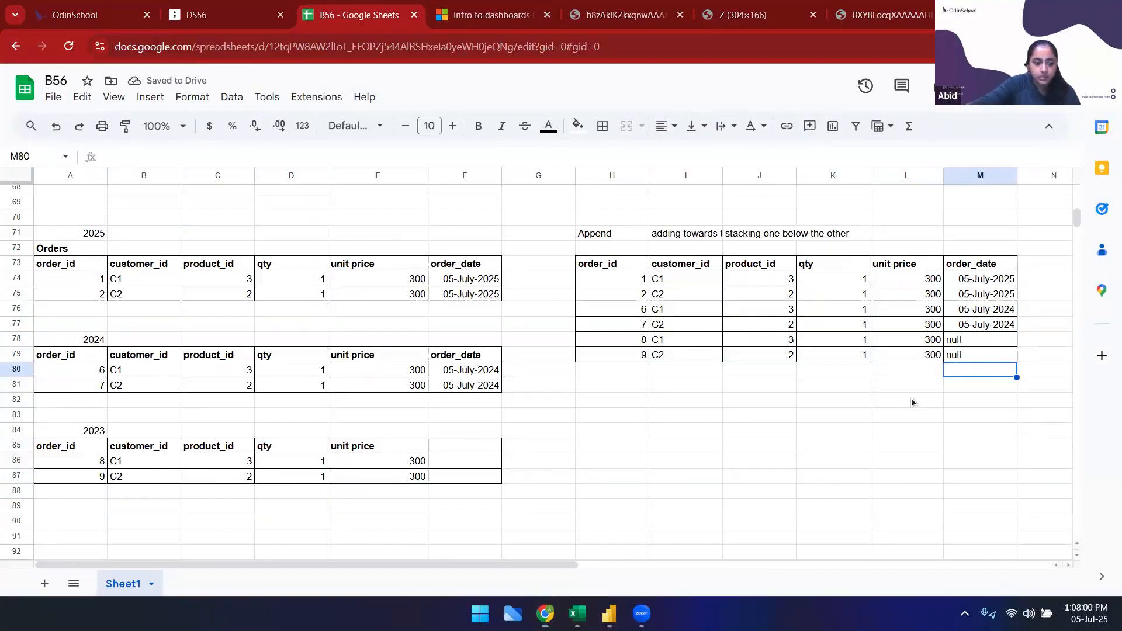
# Switch from the Google Sheet back to the AdventureWorksProducts query in the Power Query Editor
pyautogui.click(909, 445)
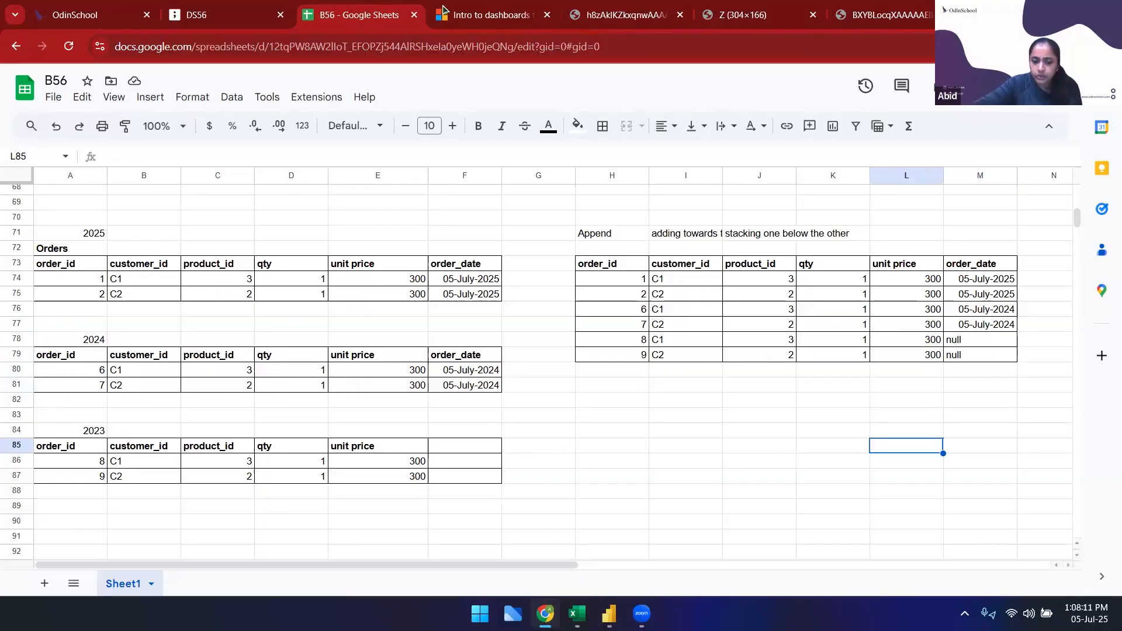
pyautogui.moveTo(608, 614)
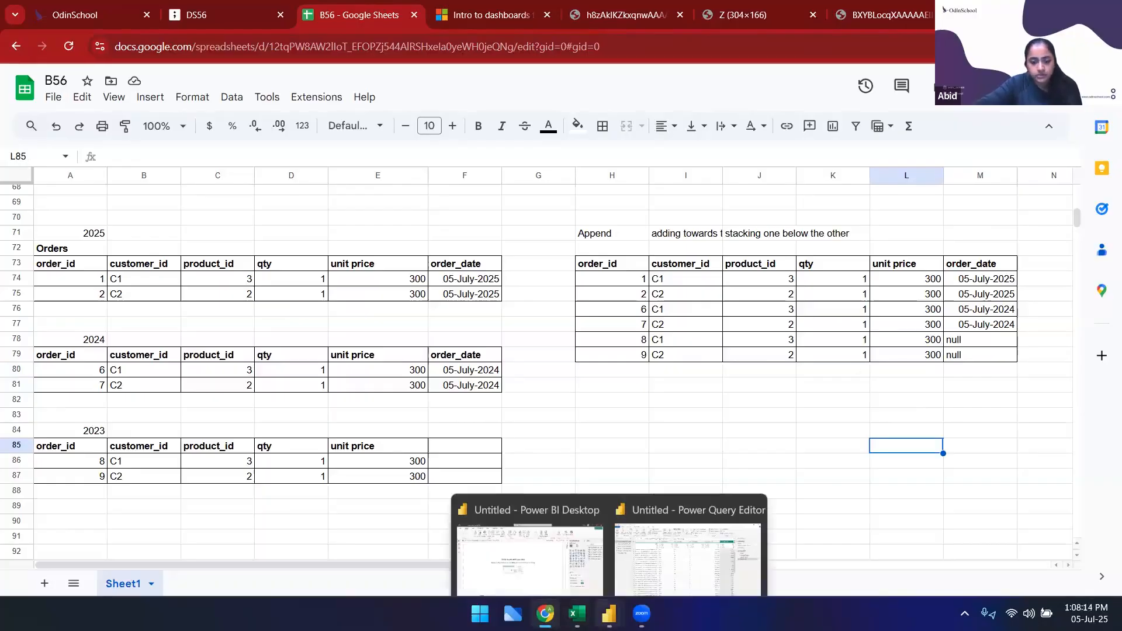
pyautogui.click(679, 531)
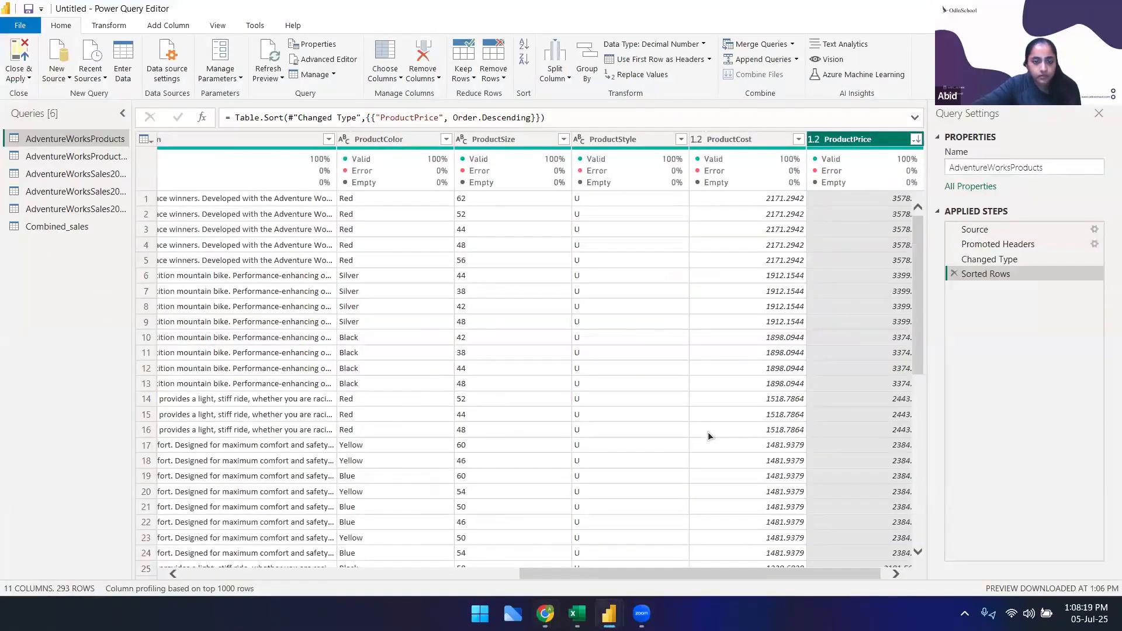
pyautogui.click(753, 183)
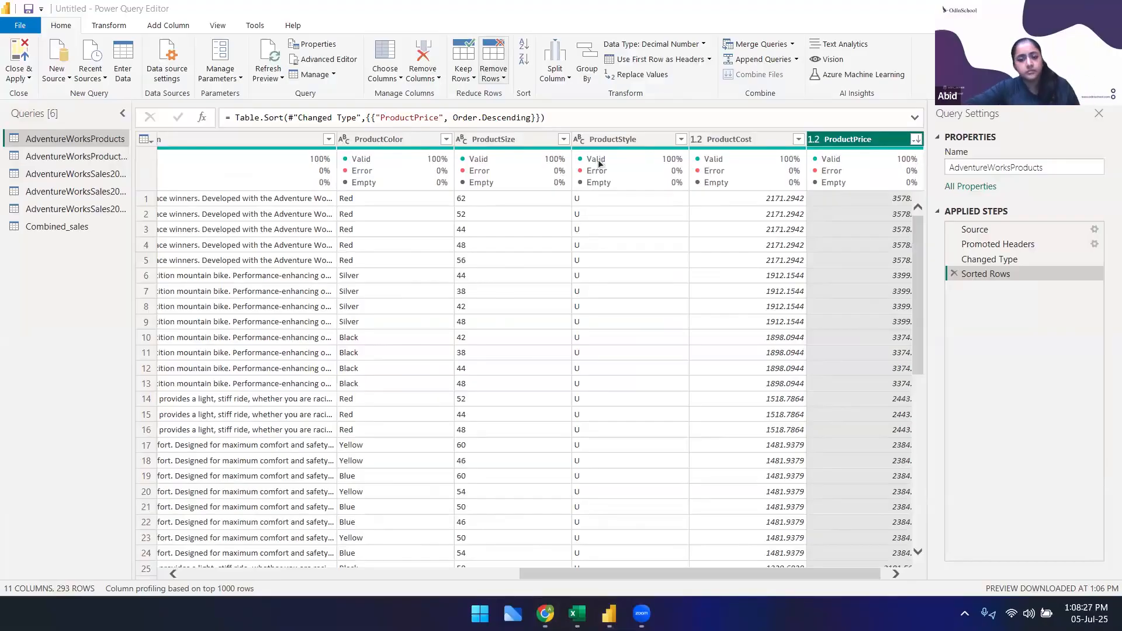
pyautogui.moveTo(602, 167)
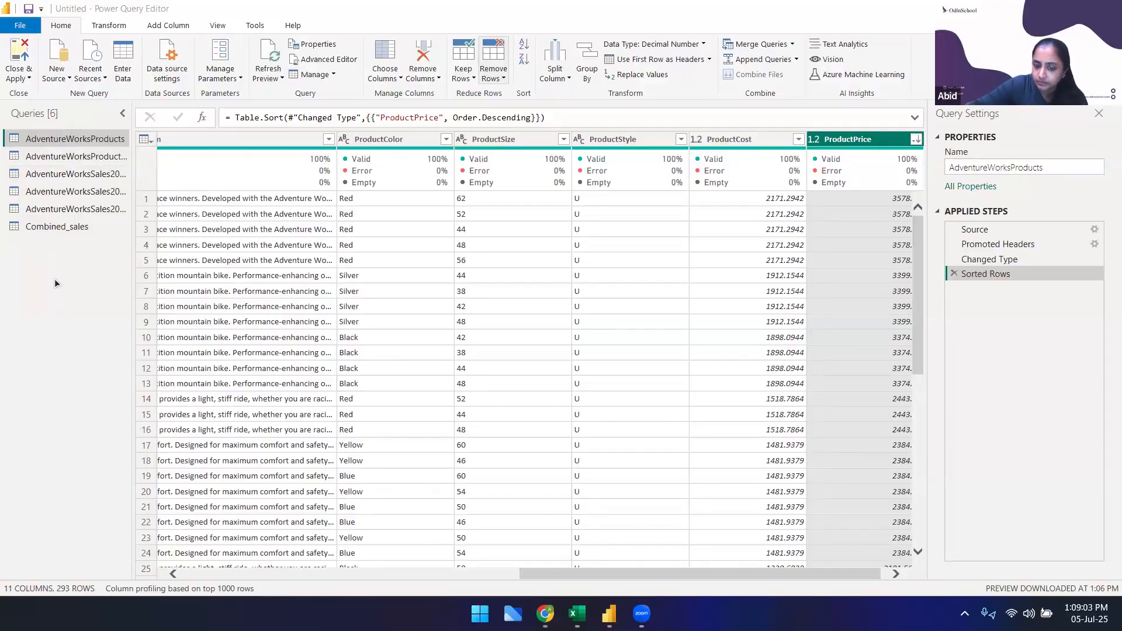
# Launch a second Power BI Desktop window and create a blank report
pyautogui.click(545, 613)
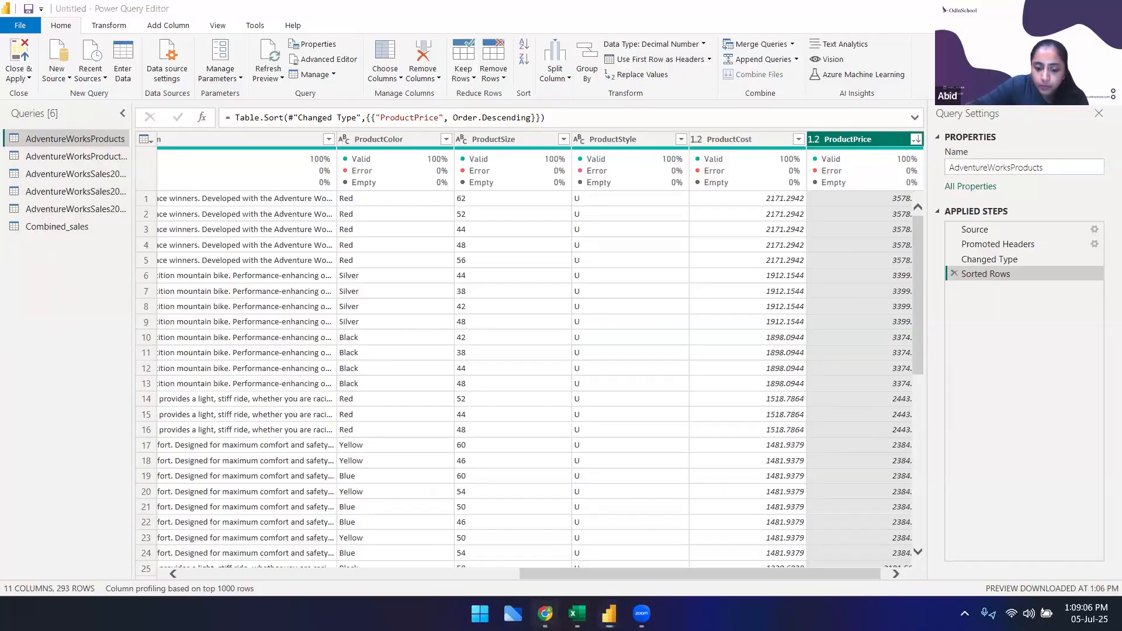
pyautogui.click(480, 613)
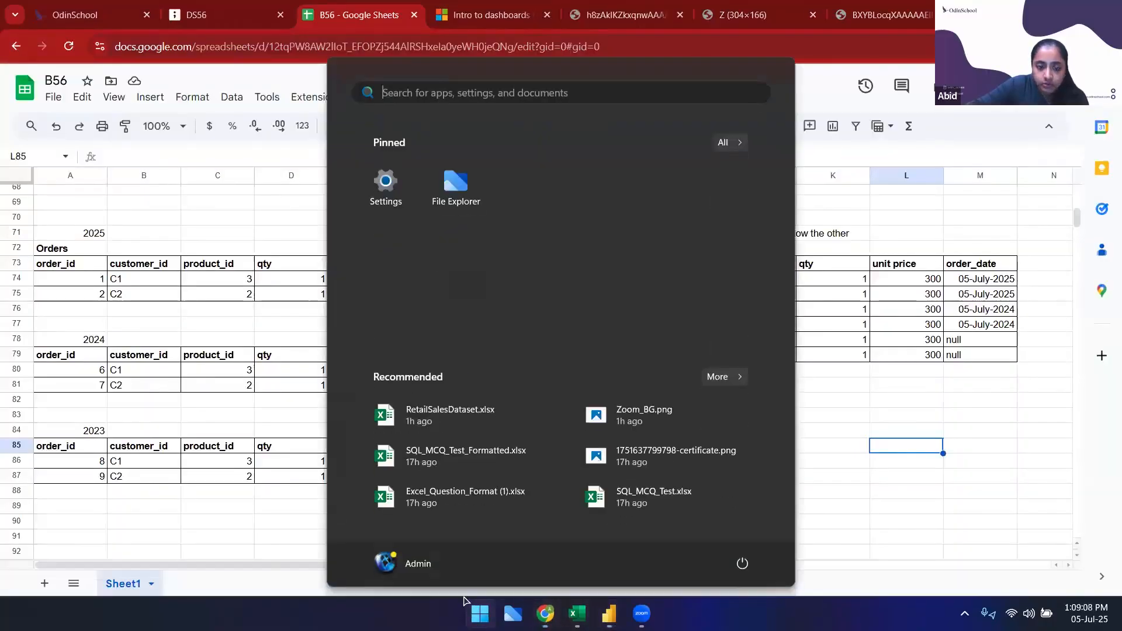
pyautogui.write('pow')
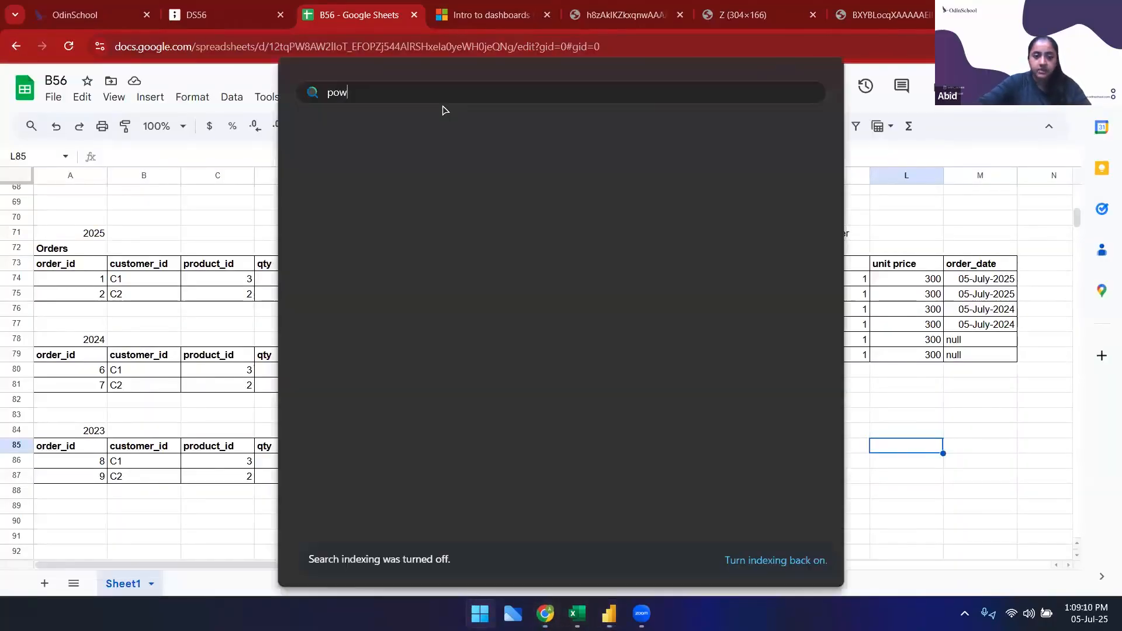
pyautogui.press('Return')
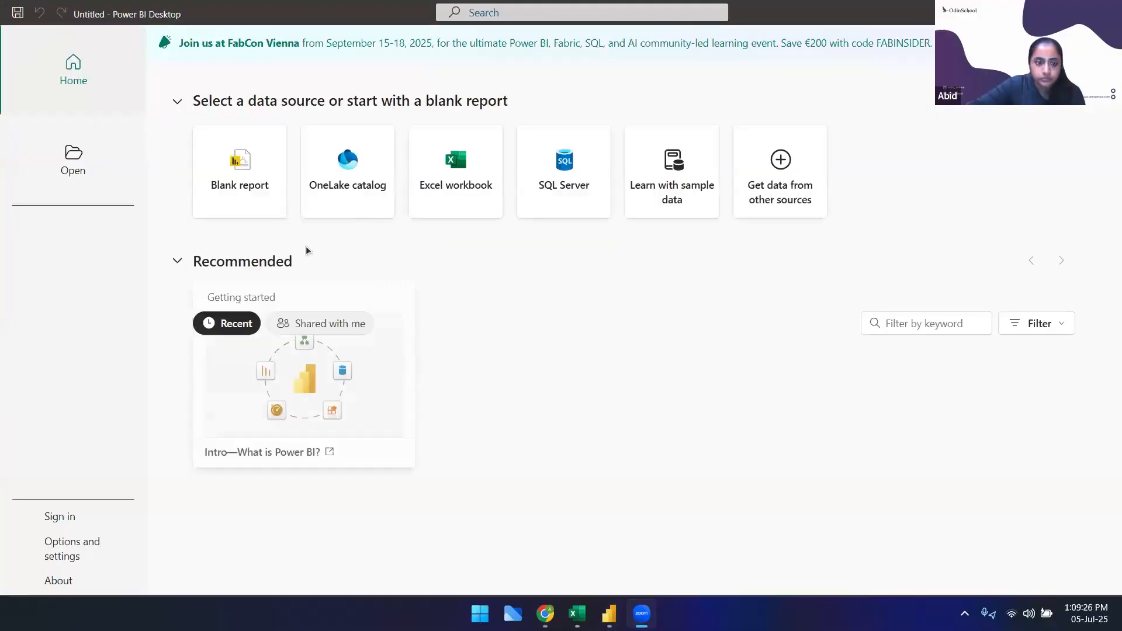
pyautogui.click(240, 155)
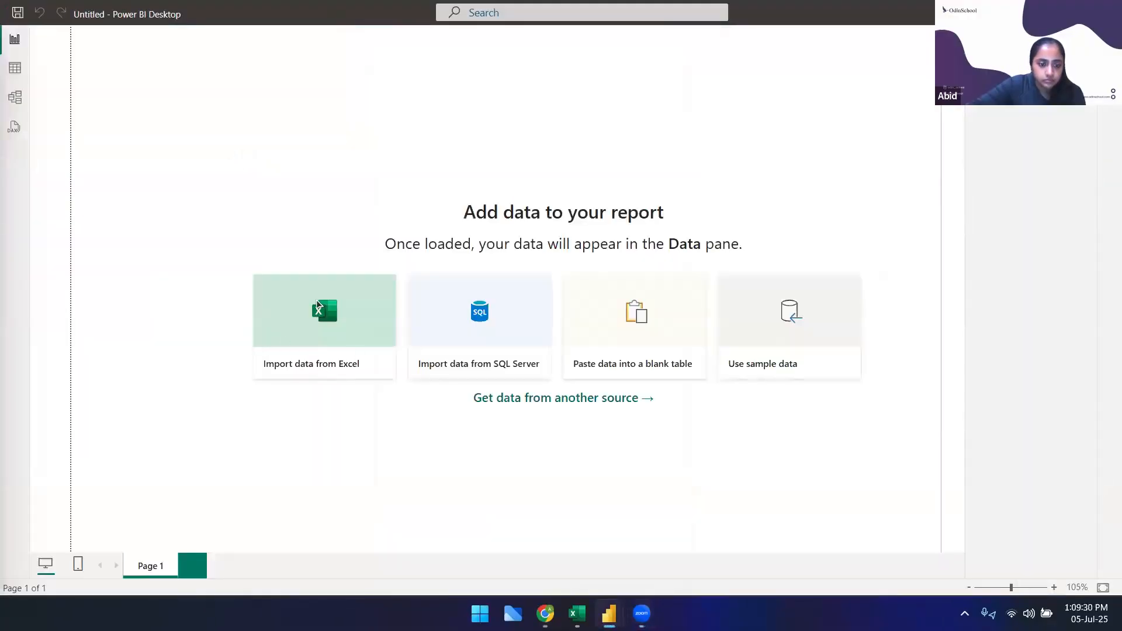
# Import the Customers table from RetailSalesDataset.xlsx in Downloads and load it into the Power Query Editor for transformation
pyautogui.click(282, 354)
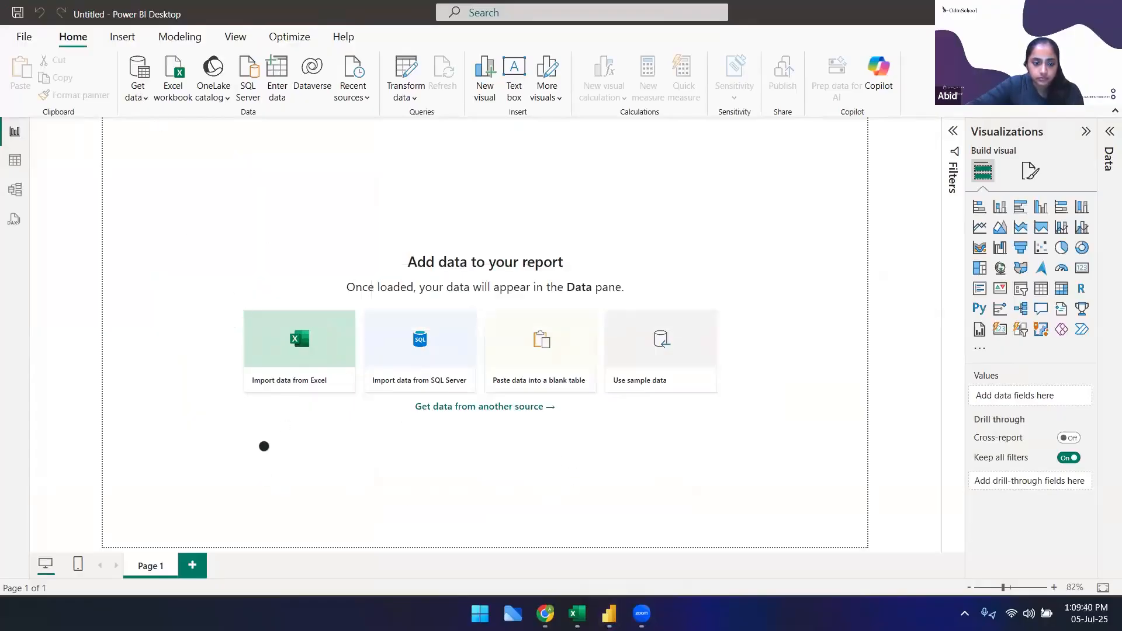
pyautogui.click(288, 344)
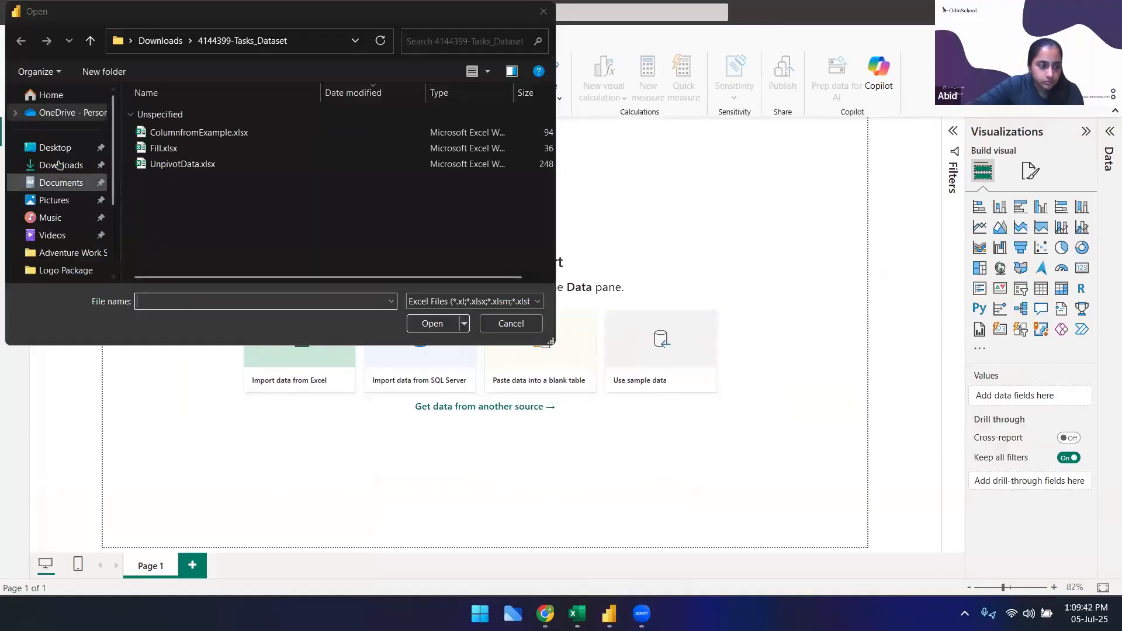
pyautogui.click(61, 164)
pyautogui.click(204, 304)
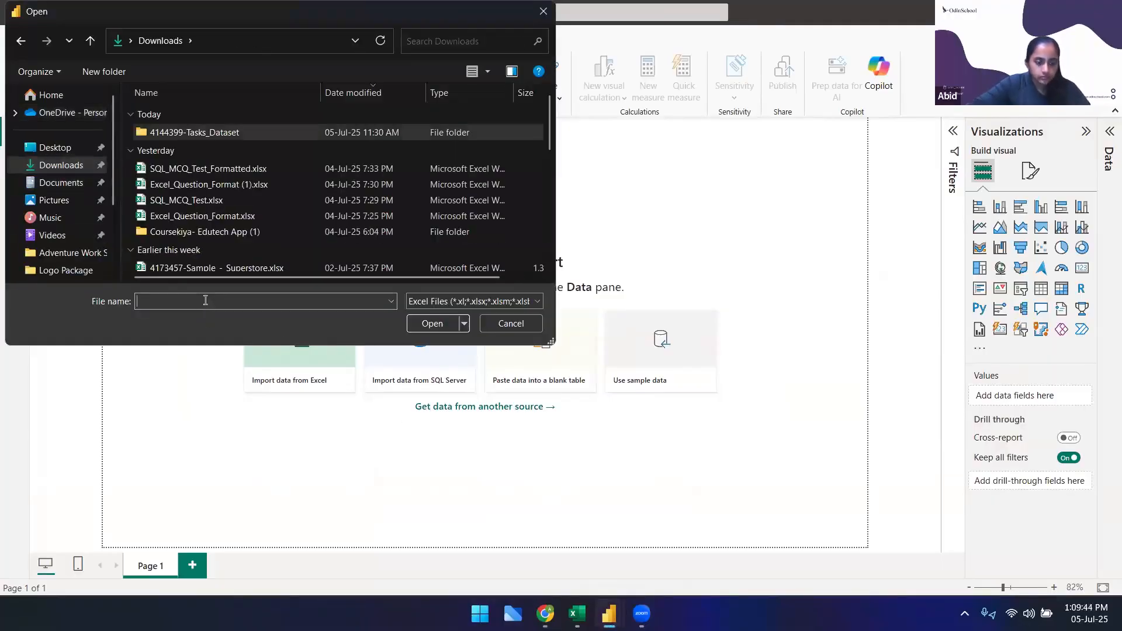
pyautogui.write('ret')
pyautogui.press('Down')
pyautogui.press('Return')
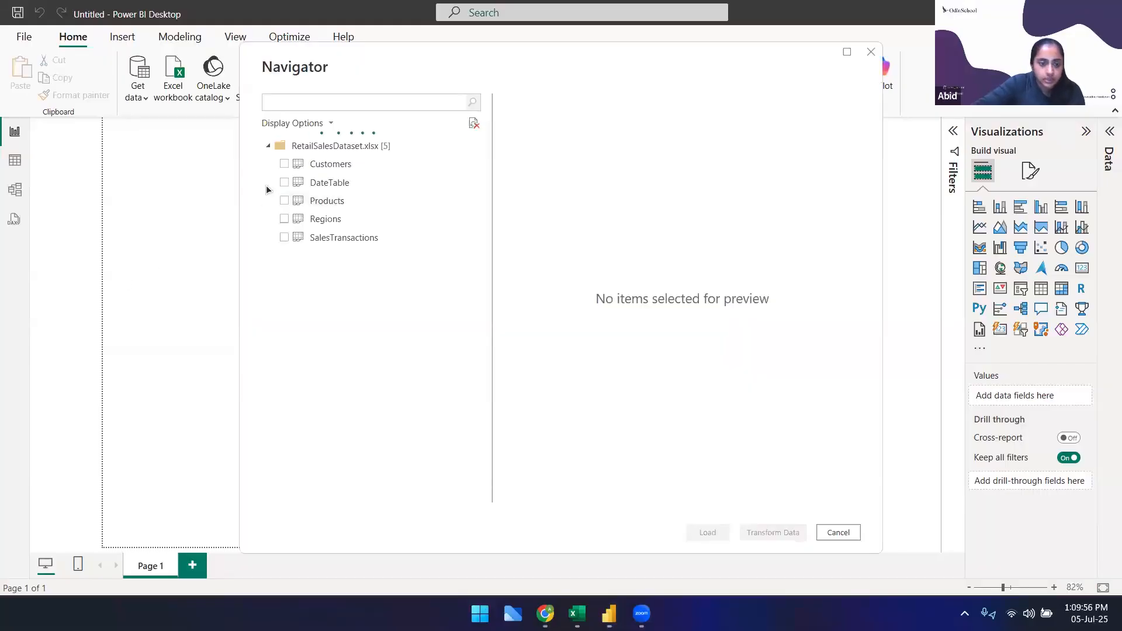
pyautogui.click(283, 165)
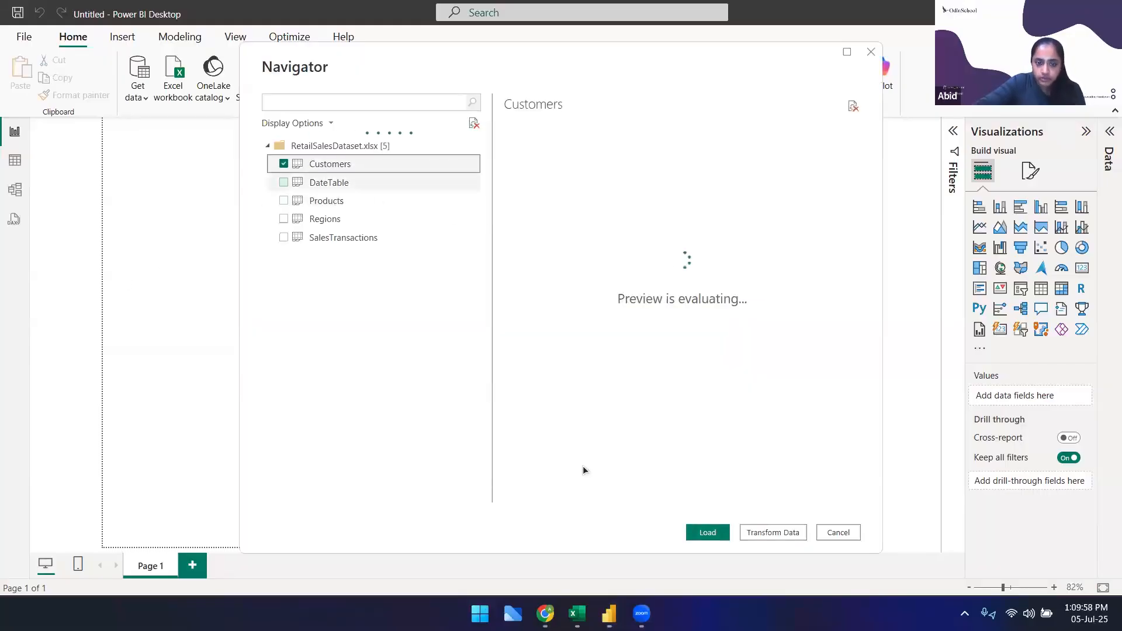
pyautogui.click(766, 533)
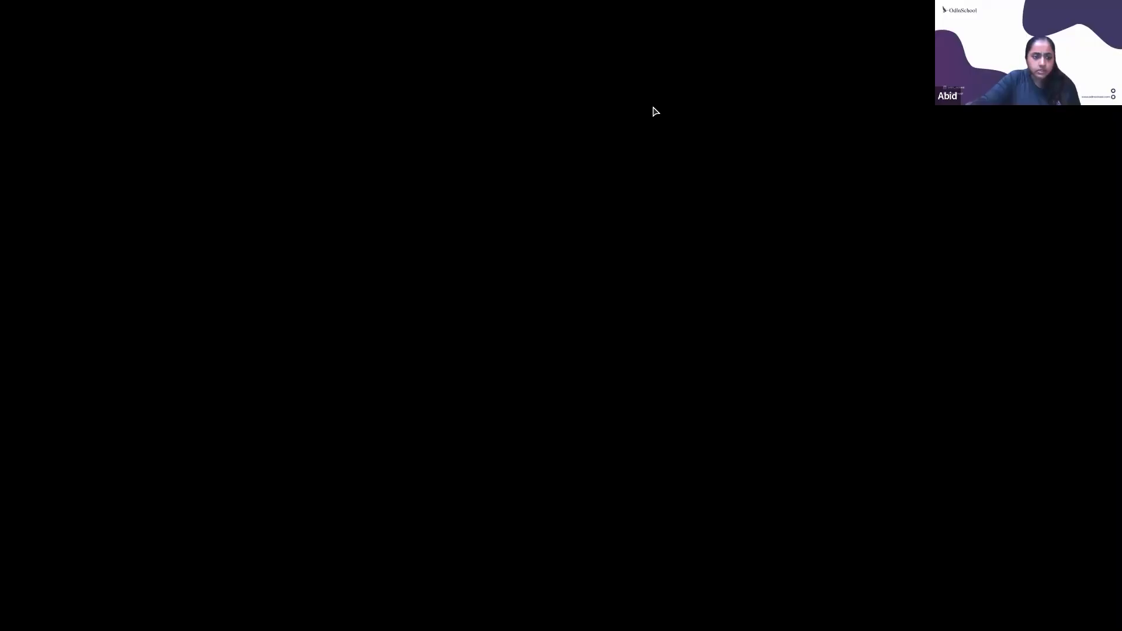
# View the Combined_sales query in the AdventureWorks Power Query window, then return to the Customers query in the other Power Query window
pyautogui.moveTo(609, 615)
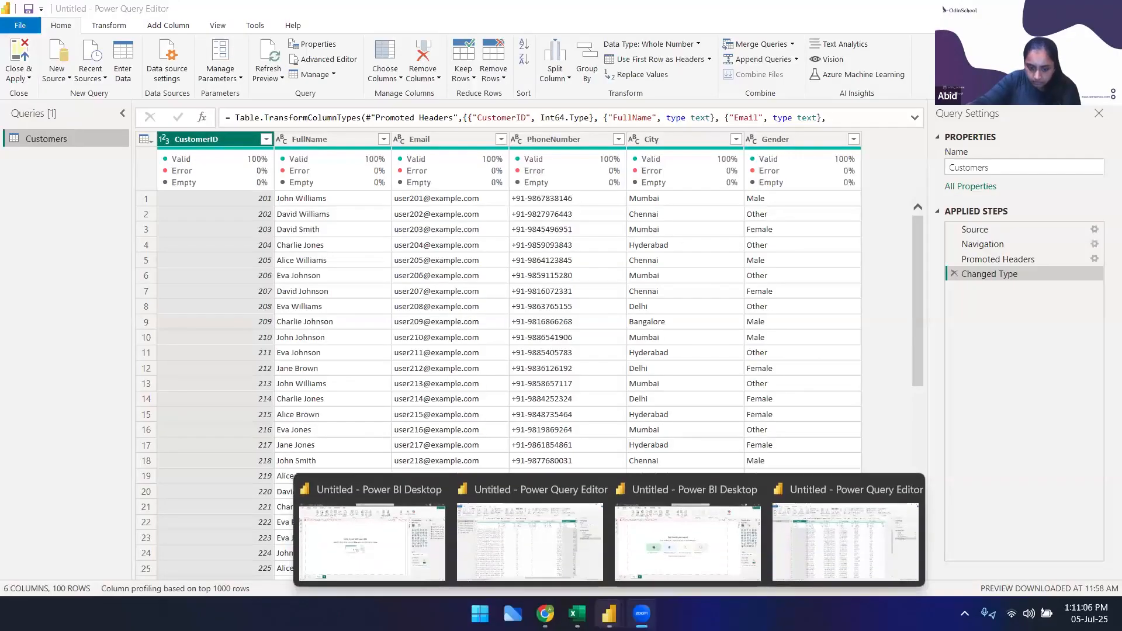
pyautogui.click(492, 559)
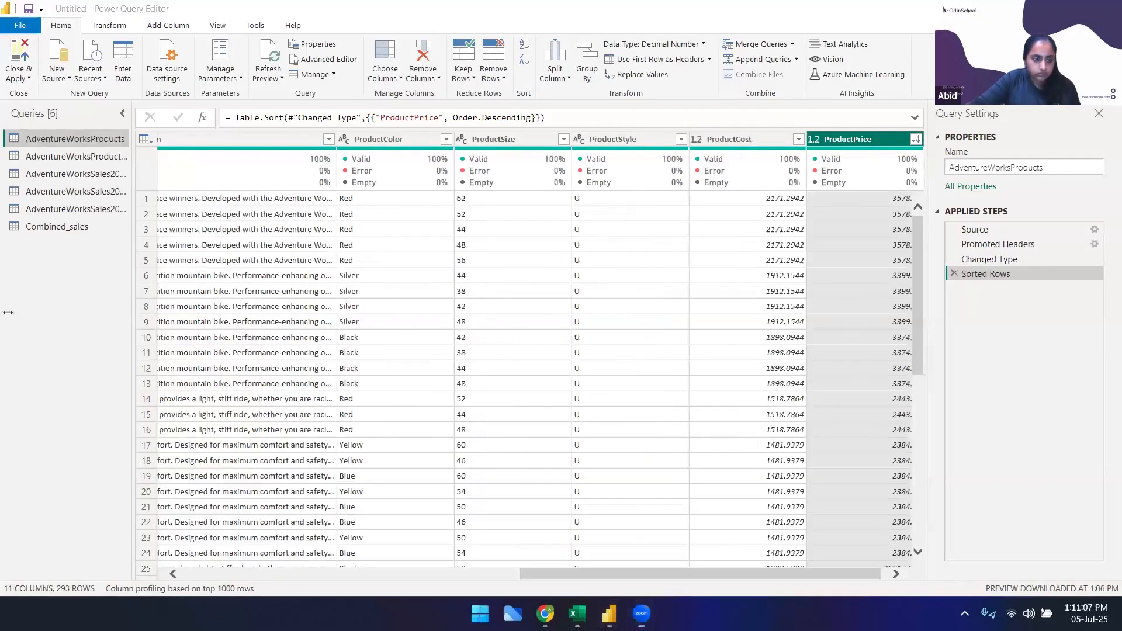
pyautogui.click(74, 226)
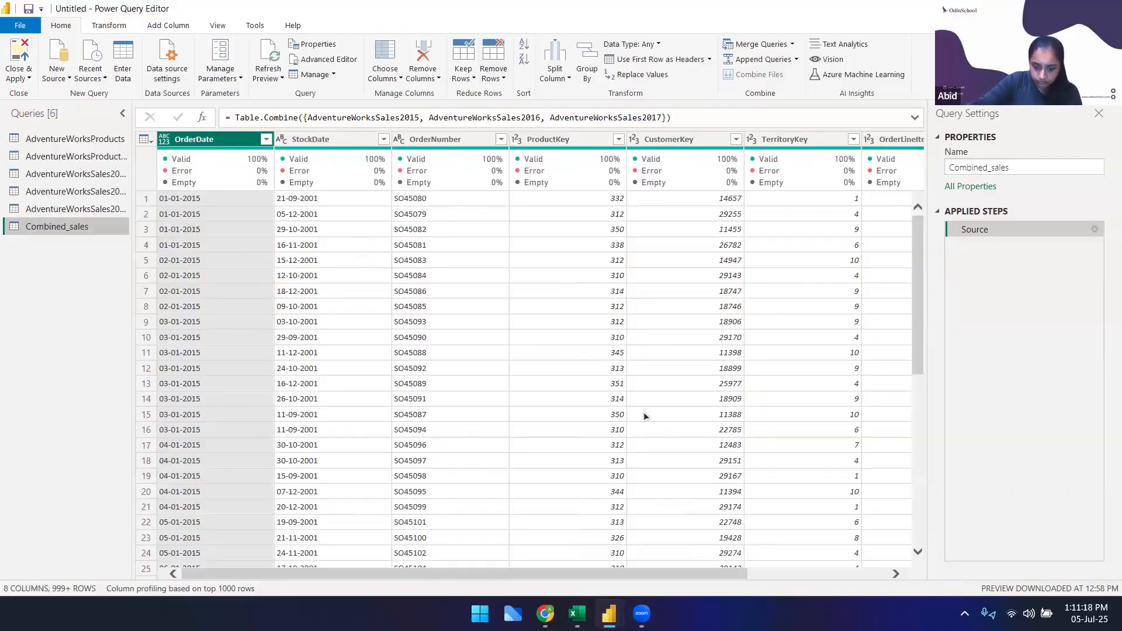
pyautogui.moveTo(609, 613)
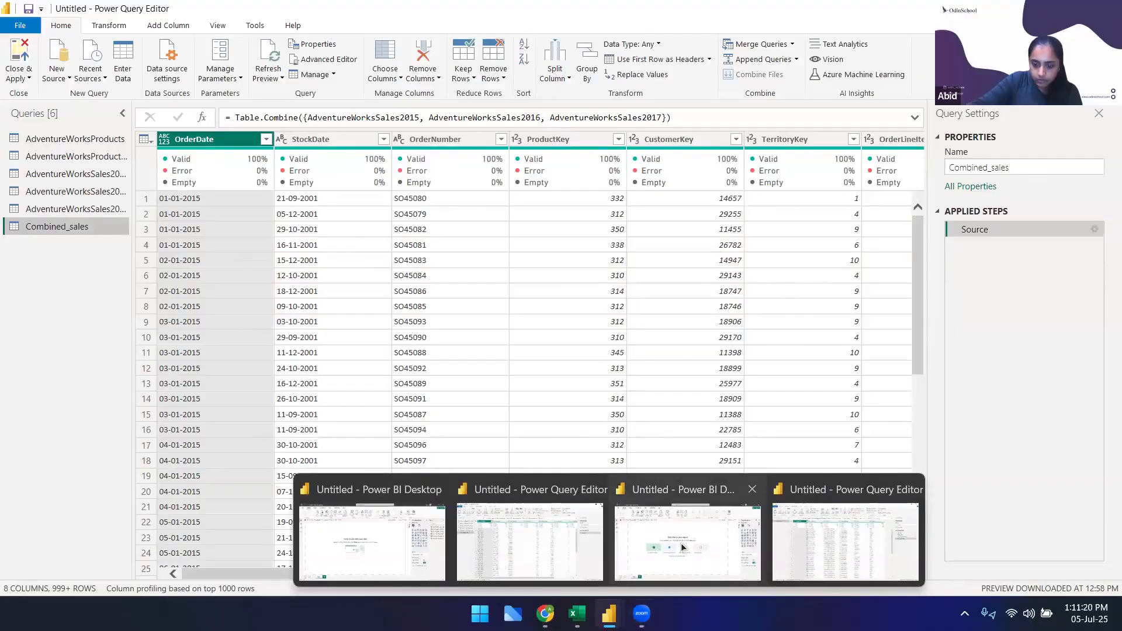
pyautogui.click(682, 544)
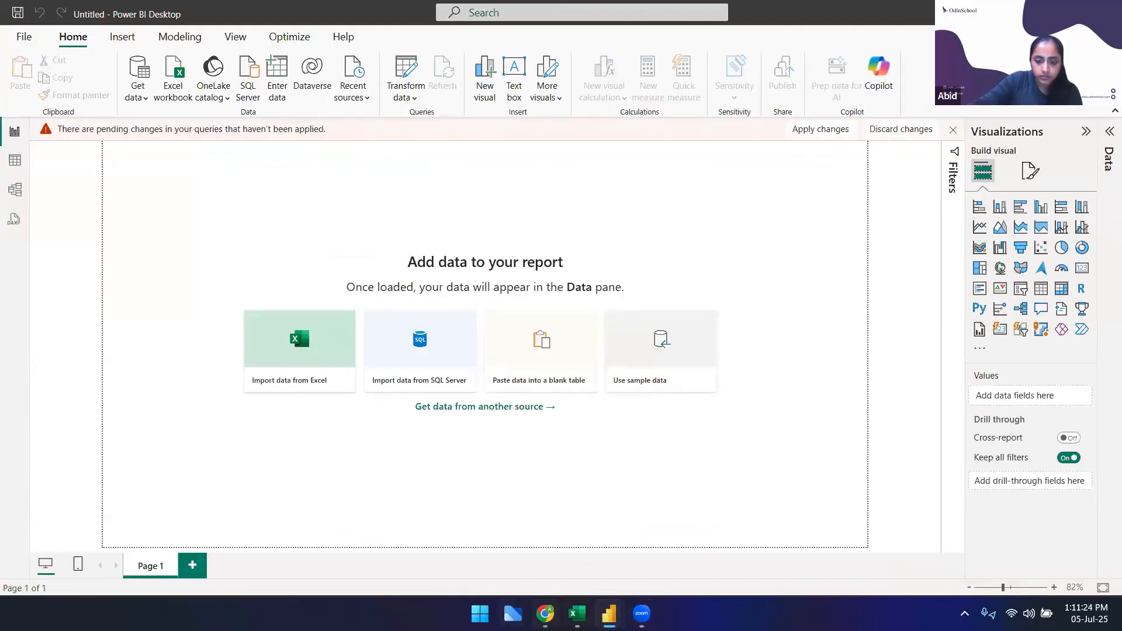
pyautogui.moveTo(608, 613)
pyautogui.click(847, 537)
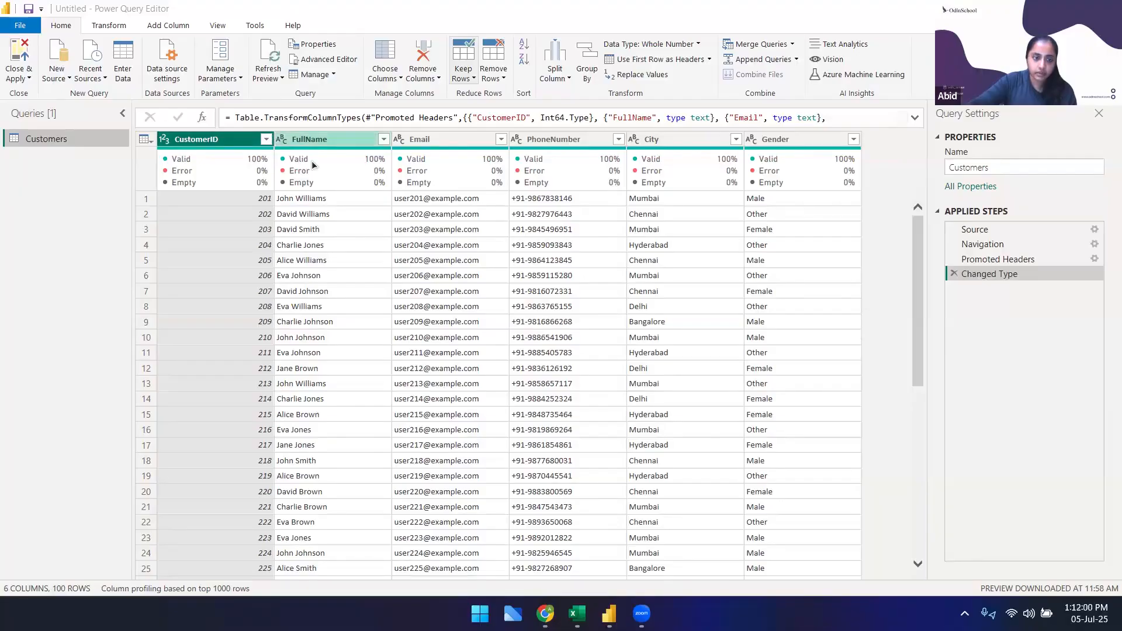
# Review the available data type options for the FullName column of the Customers query without changing it
pyautogui.click(318, 142)
pyautogui.rightClick(320, 141)
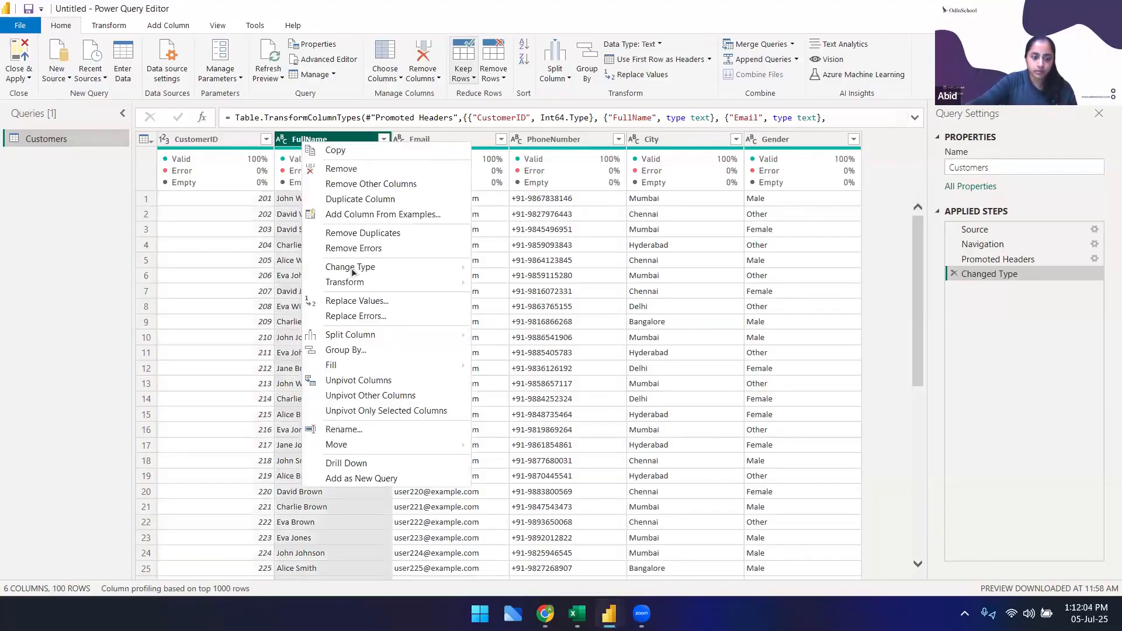
pyautogui.moveTo(358, 274)
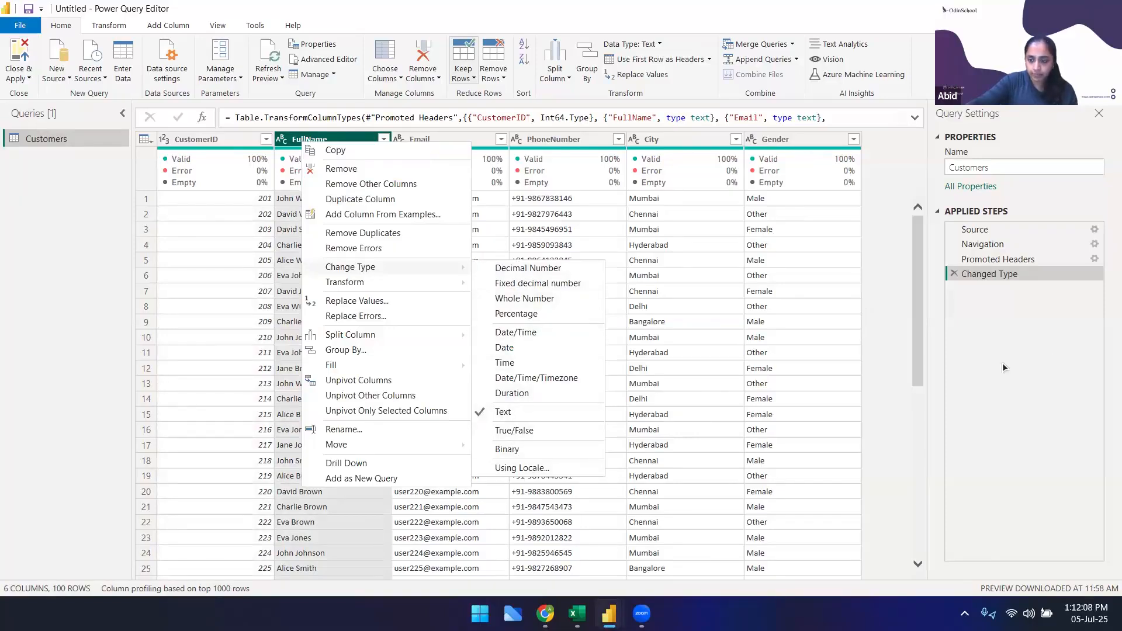
pyautogui.click(969, 276)
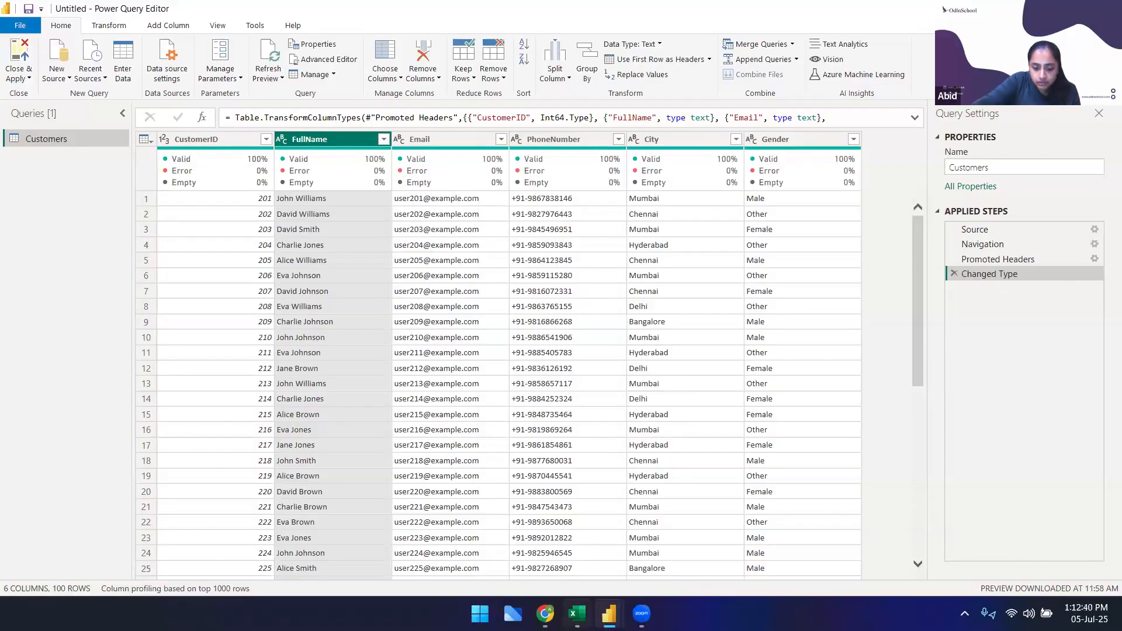
# Switch to the B56 Google Sheet in Chrome and examine the Products, Customers, Orders and Payment tables, highlighting the Products table
pyautogui.click(545, 613)
pyautogui.click(252, 354)
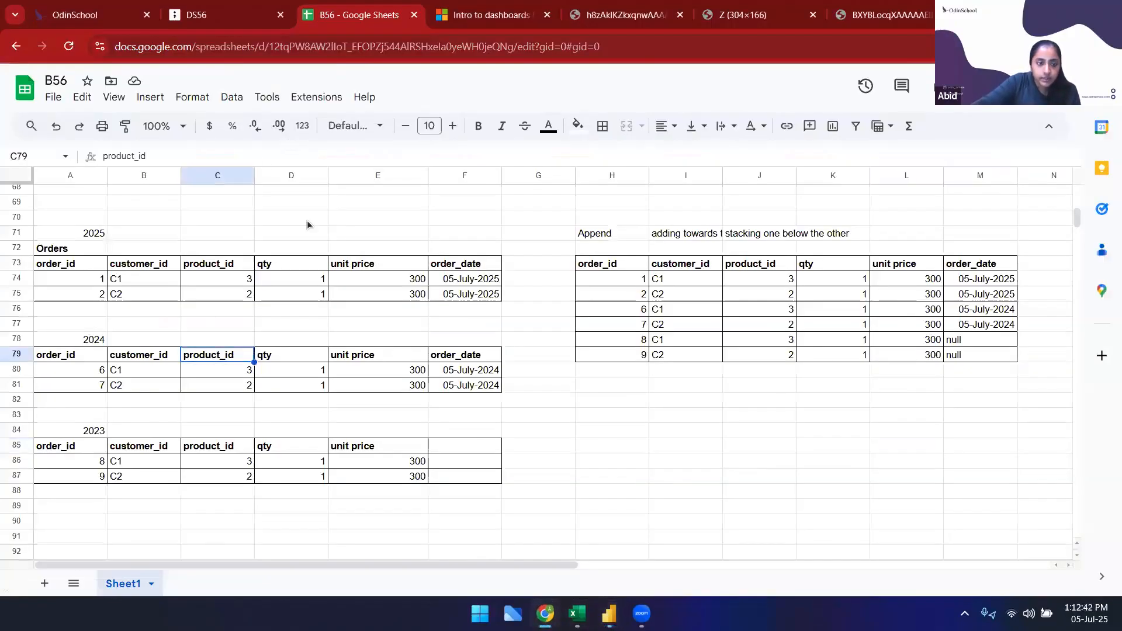
pyautogui.scroll(15, 222, 371)
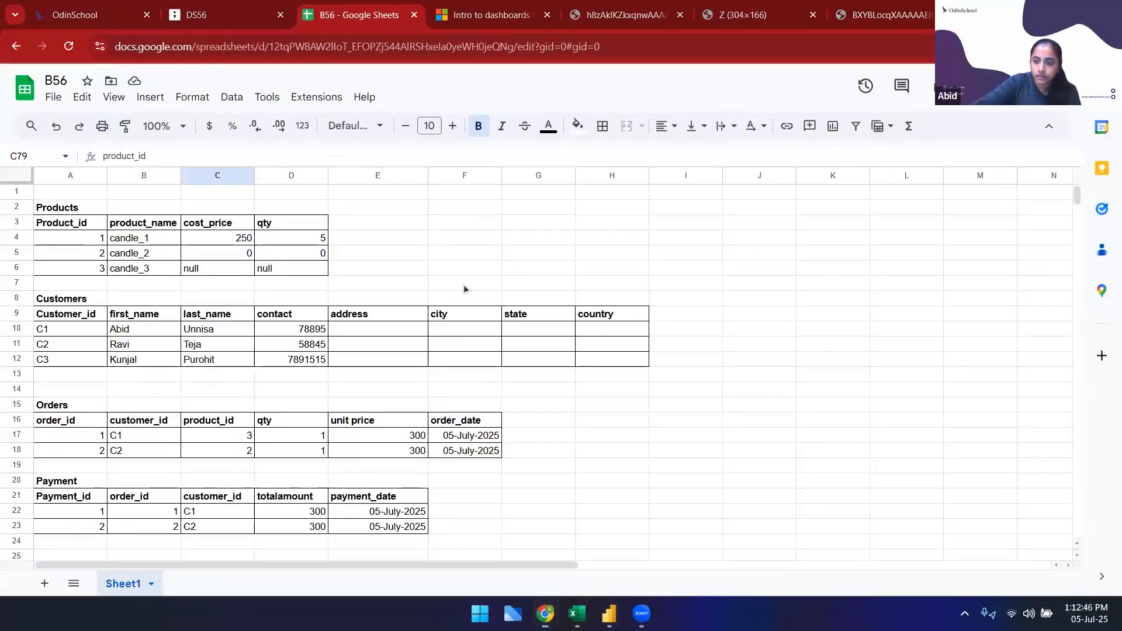
pyautogui.moveTo(58, 207); pyautogui.dragTo(292, 268)
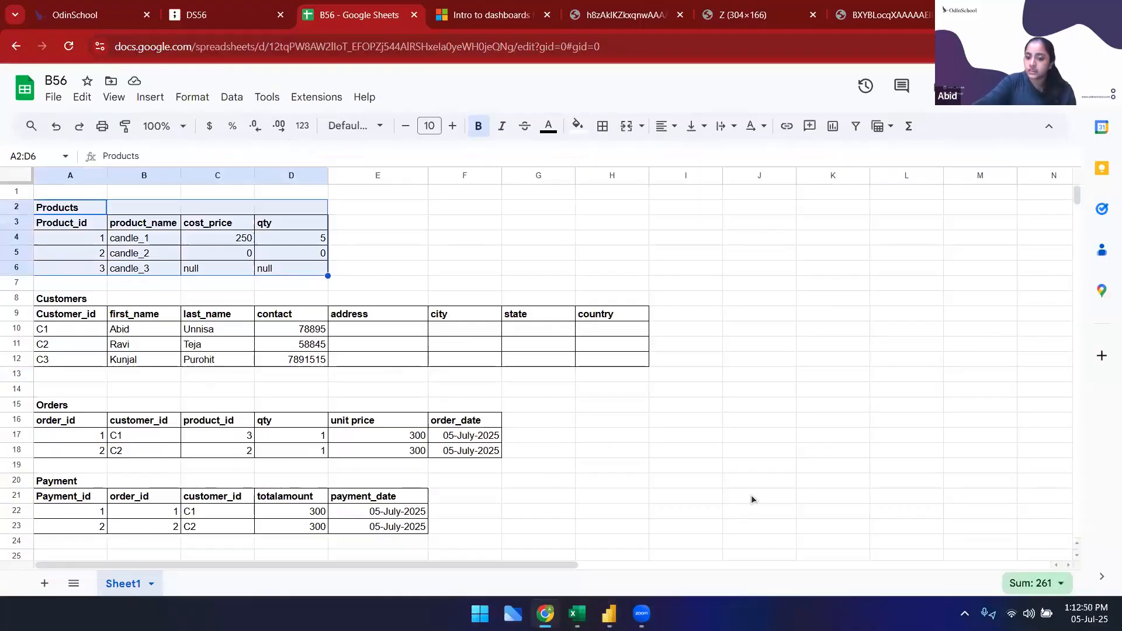
pyautogui.click(626, 224)
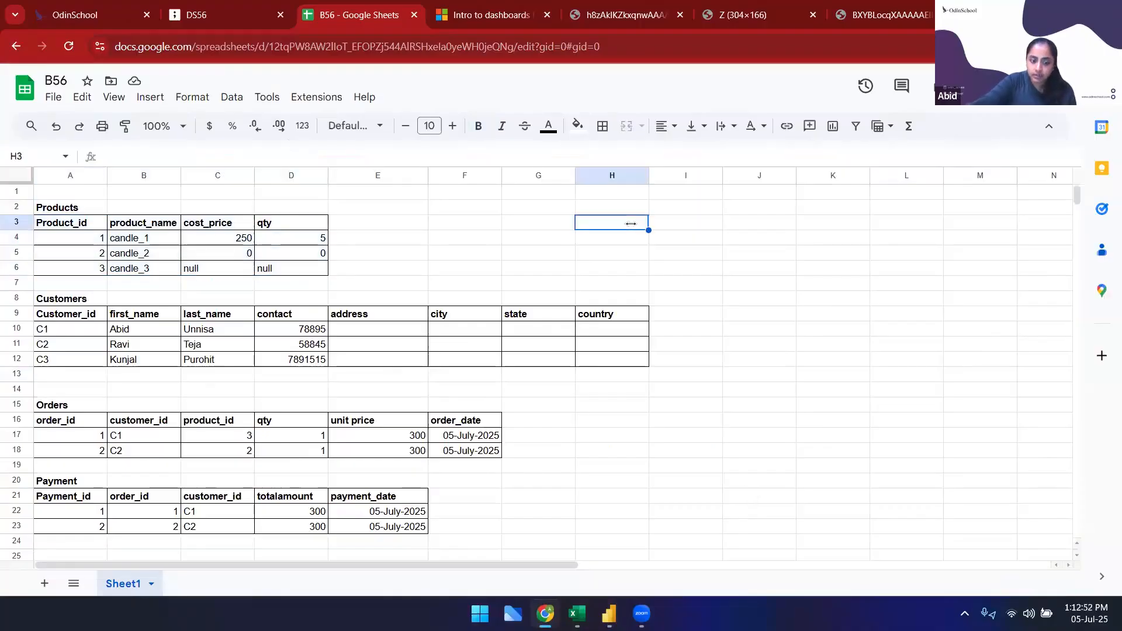
pyautogui.click(76, 205)
pyautogui.moveTo(331, 400); pyautogui.dragTo(601, 541)
pyautogui.click(658, 497)
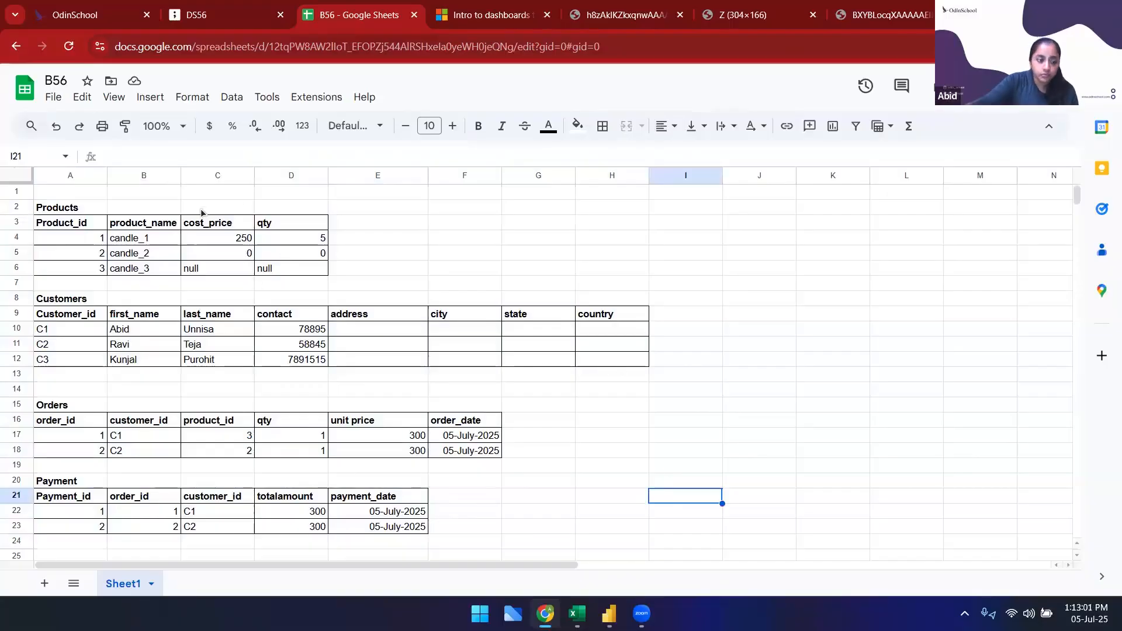
pyautogui.moveTo(82, 208); pyautogui.dragTo(324, 267)
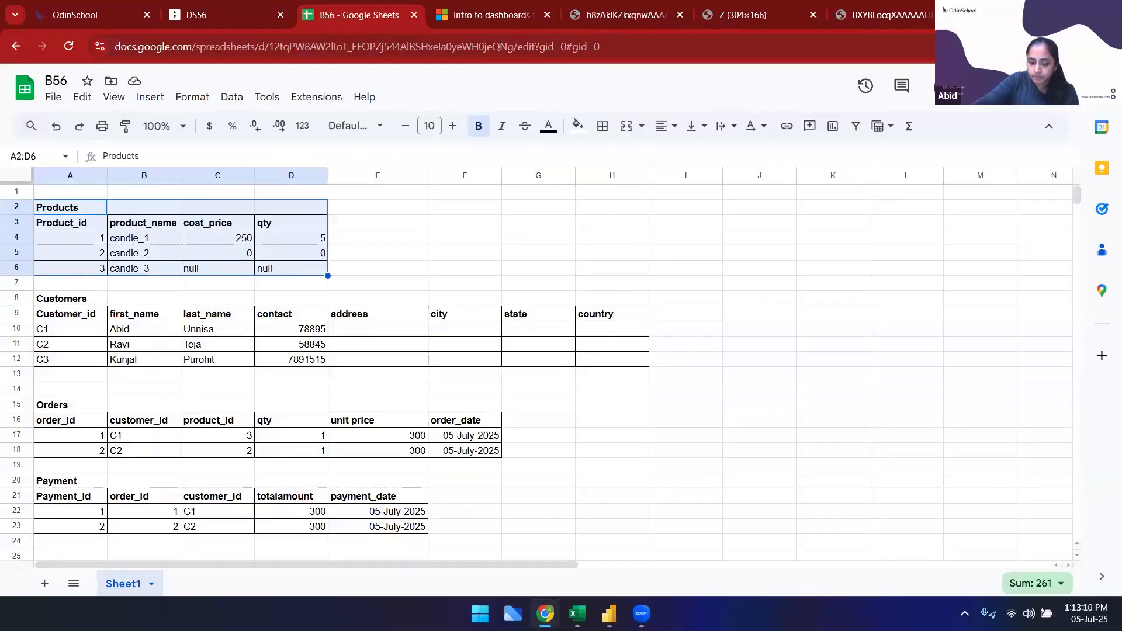
# Switch back to the AdventureWorks Power Query Editor and inspect the row 10 ProductKey value in the Combined_sales query
pyautogui.moveTo(608, 613)
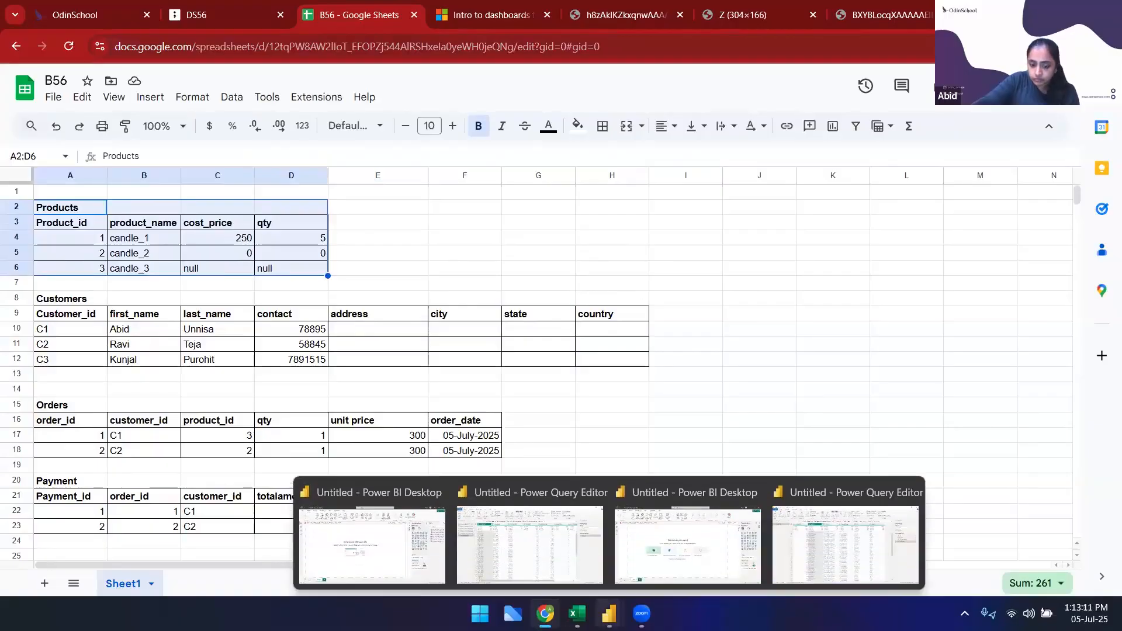
pyautogui.click(717, 525)
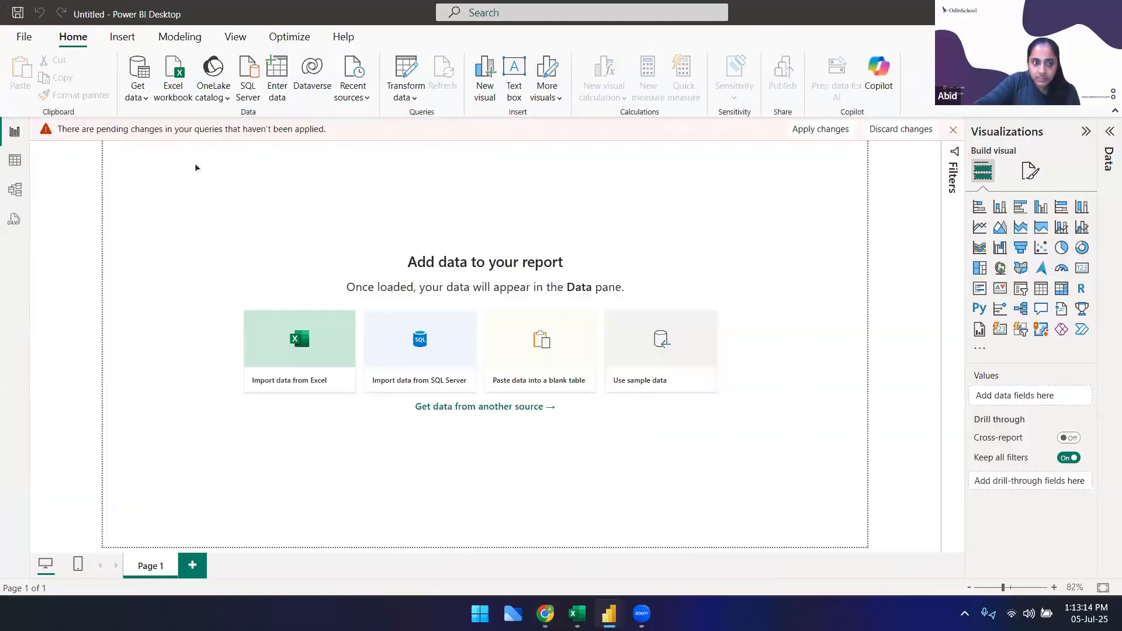
pyautogui.moveTo(609, 613)
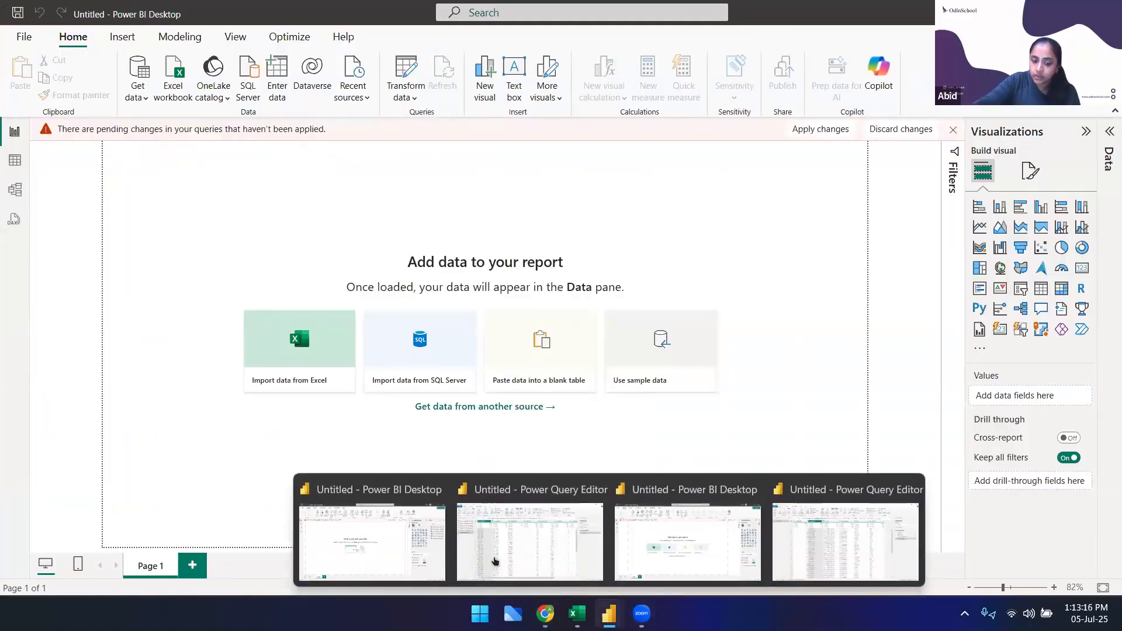
pyautogui.click(525, 540)
pyautogui.click(510, 331)
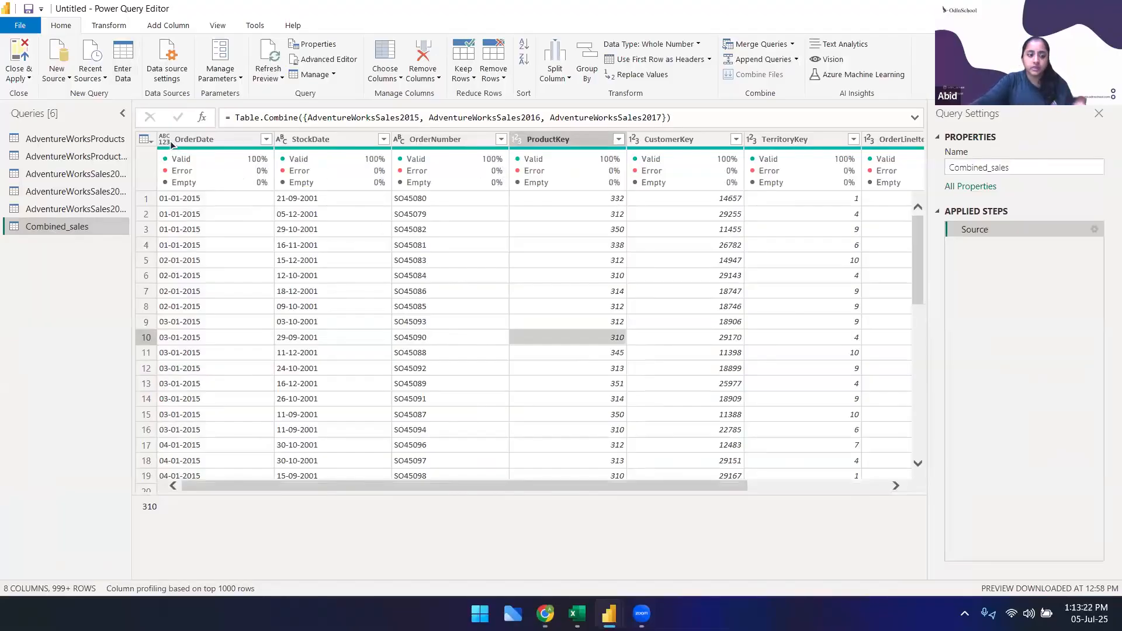
# Examine the remaining columns of the Combined_sales query, and view the AdventureWorksProducts and AdventureWorksProductSubcategories queries
pyautogui.moveTo(433, 486); pyautogui.dragTo(821, 489)
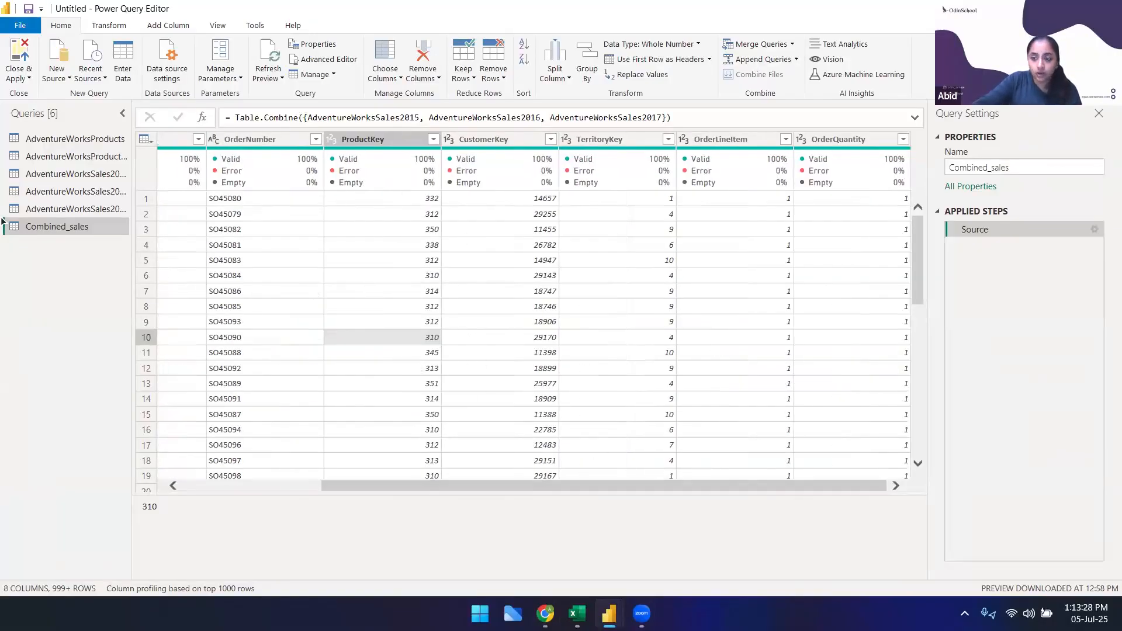
pyautogui.click(69, 141)
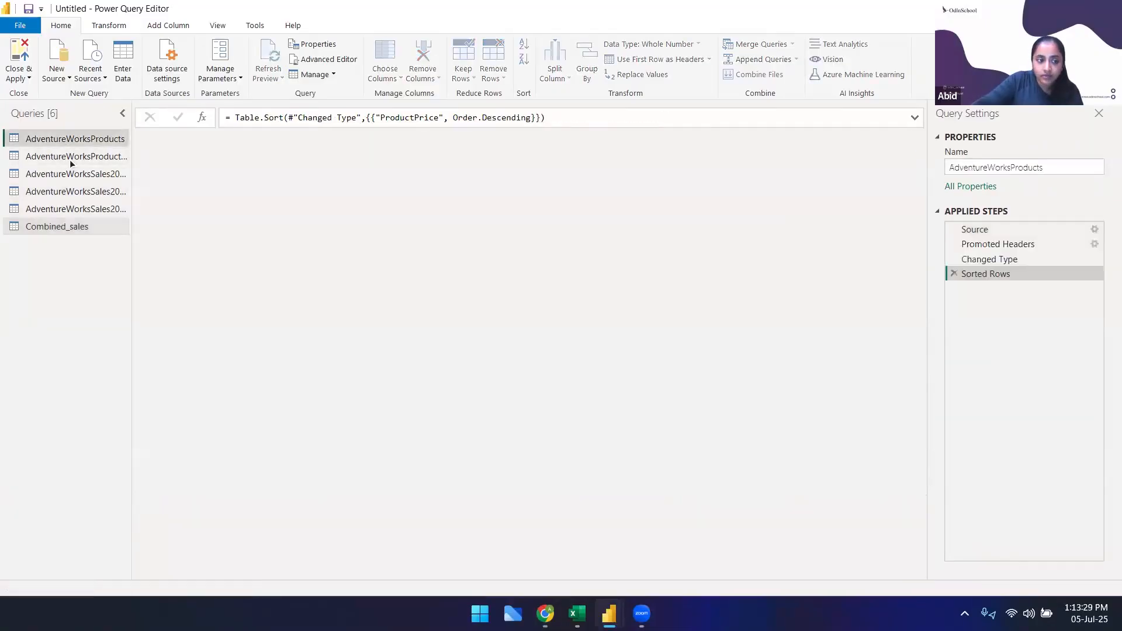
pyautogui.click(70, 159)
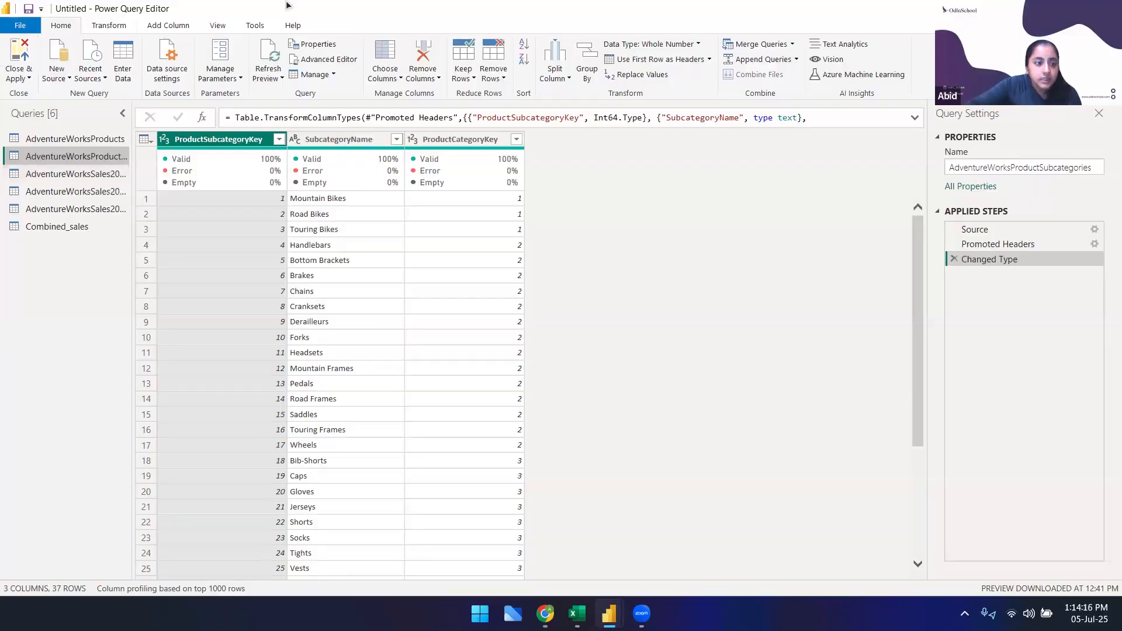
# Switch to the other Power BI Desktop report and dismiss the SQL Server database dialog without connecting
pyautogui.moveTo(609, 613)
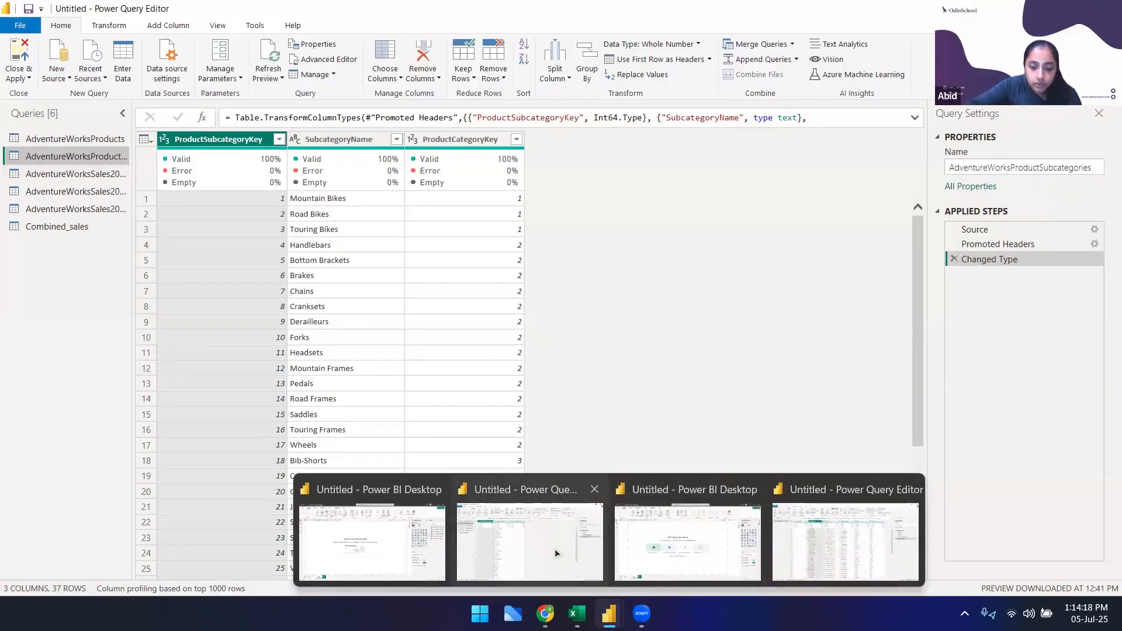
pyautogui.click(654, 553)
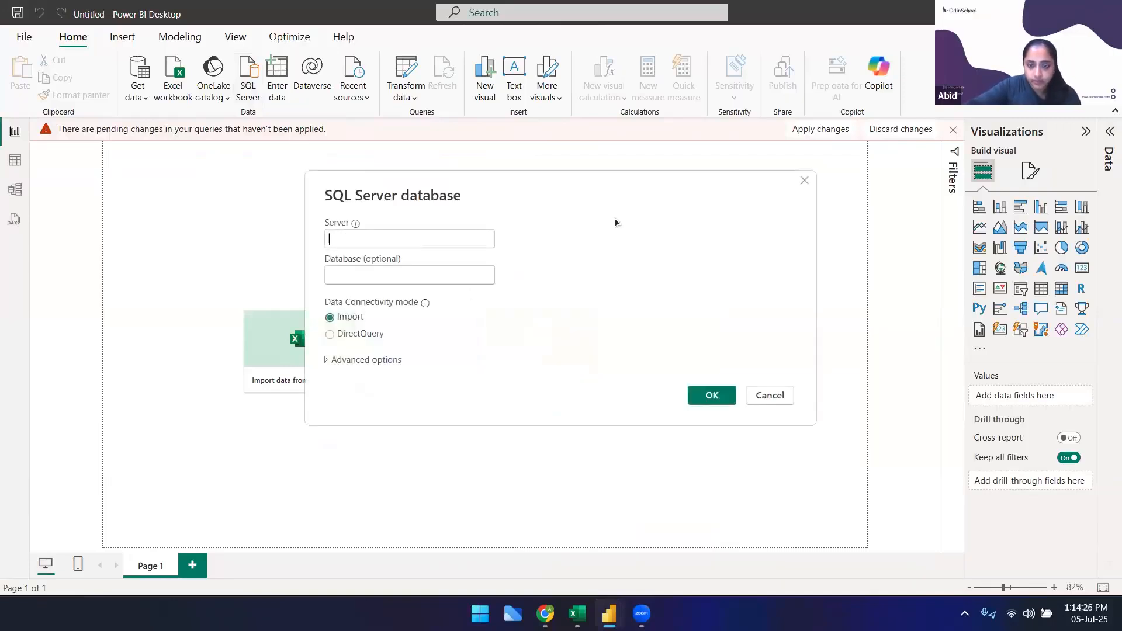
pyautogui.press('Escape')
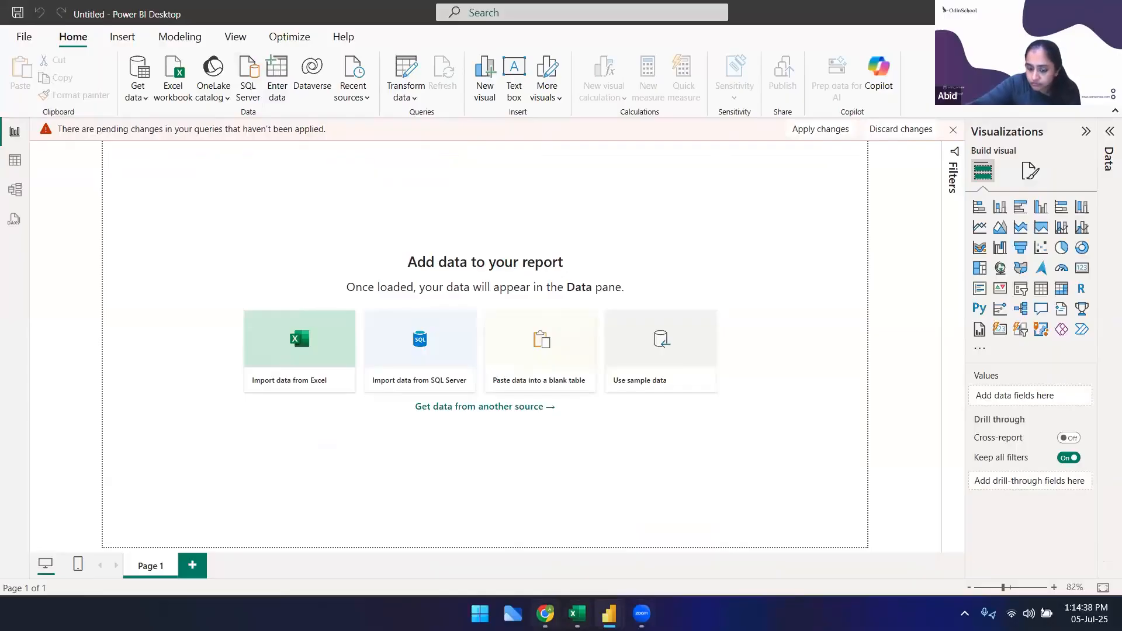
# Review the Products, Customers, Orders and Payment tables of the B56 Google Sheet in Chrome, and return to the AdventureWorks Power Query Editor
pyautogui.moveTo(545, 613)
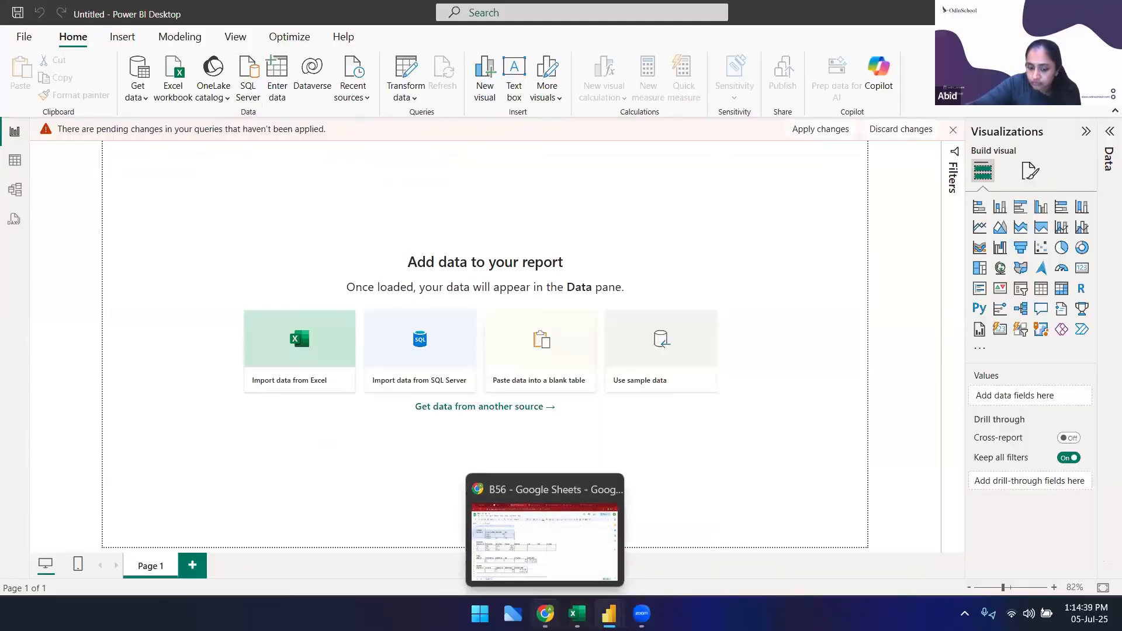
pyautogui.click(545, 614)
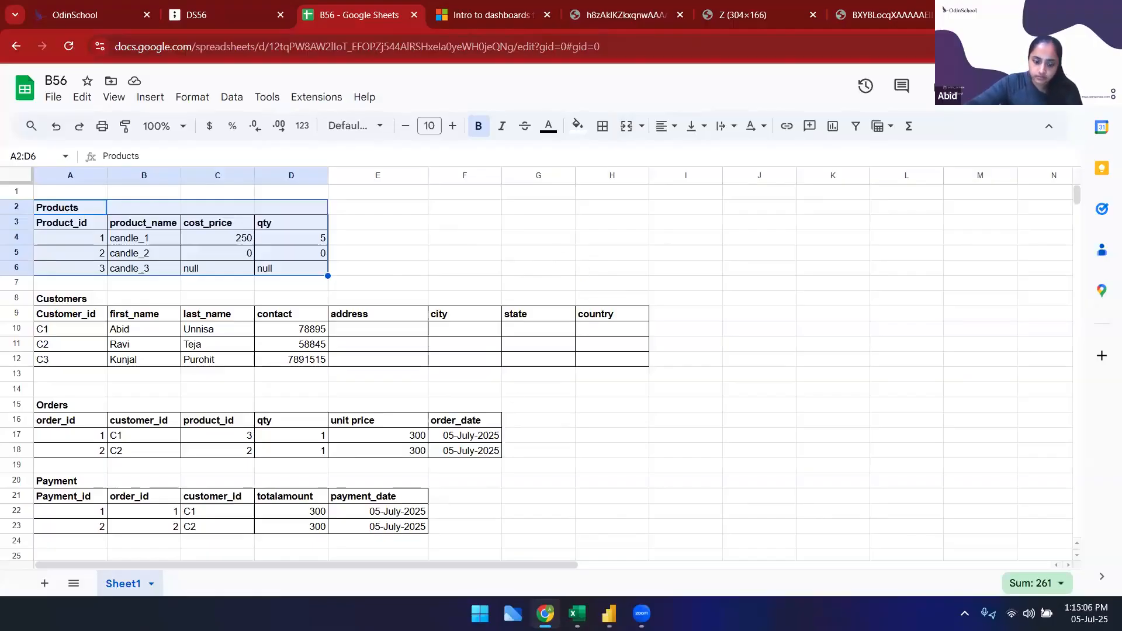
pyautogui.moveTo(608, 612)
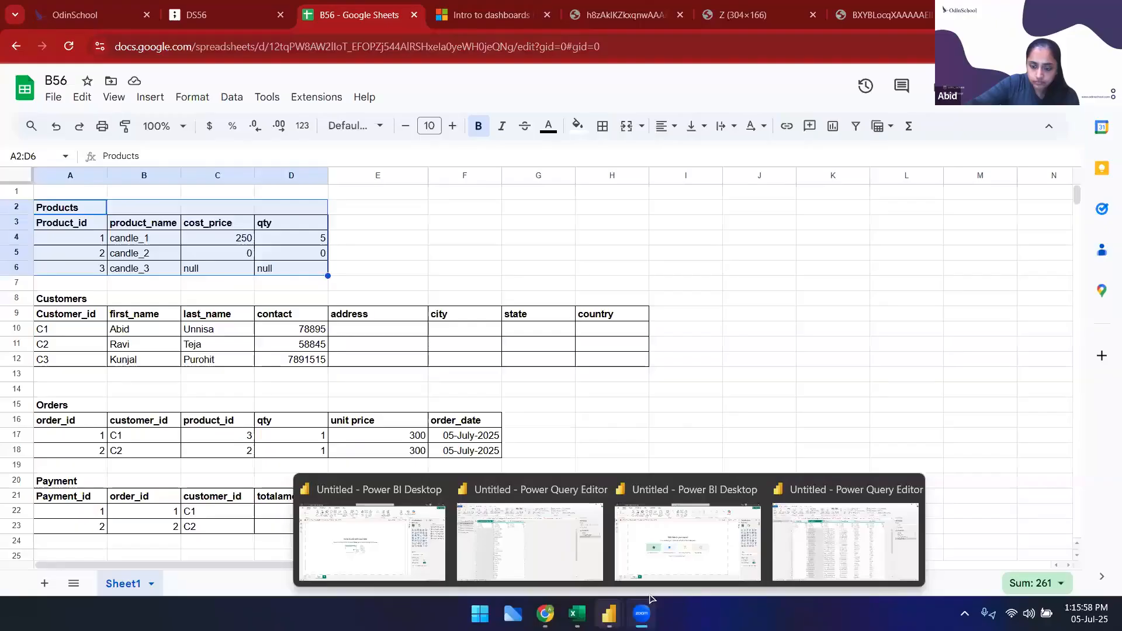
pyautogui.click(556, 535)
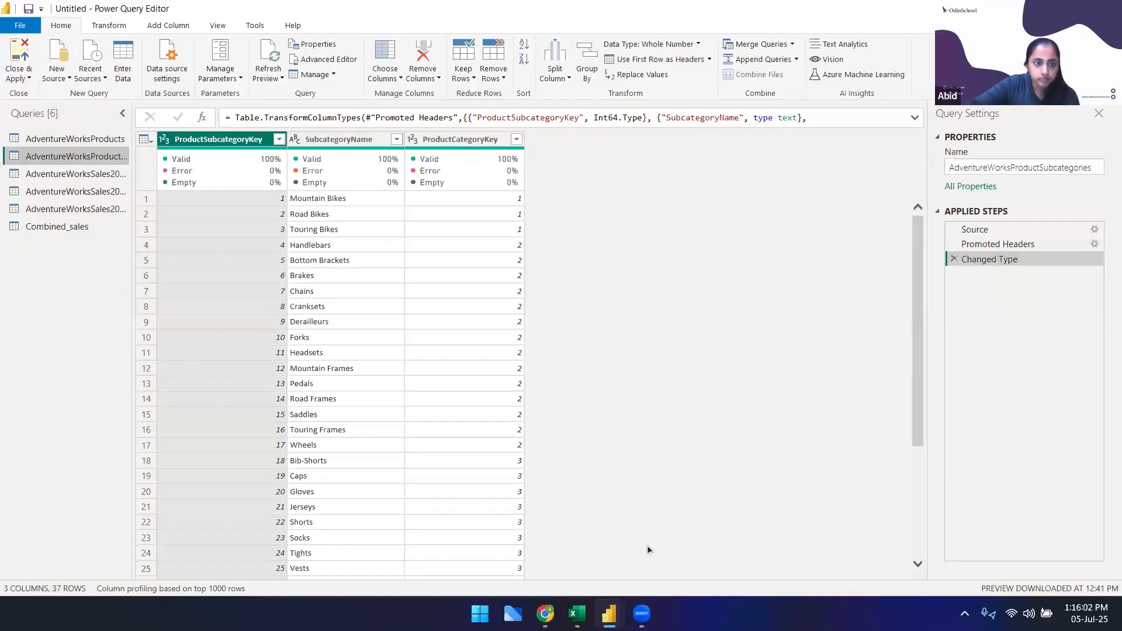
# View the blank canvas of the other Power BI Desktop report and switch back to the AdventureWorksProductSubcategories query in Power Query Editor
pyautogui.moveTo(608, 613)
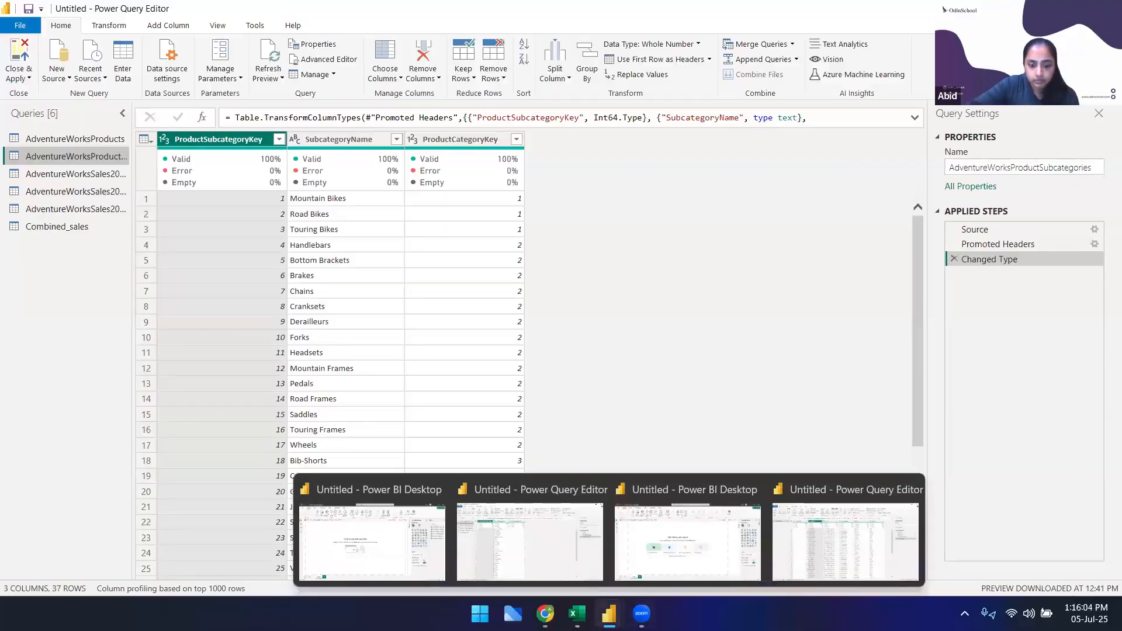
pyautogui.click(665, 520)
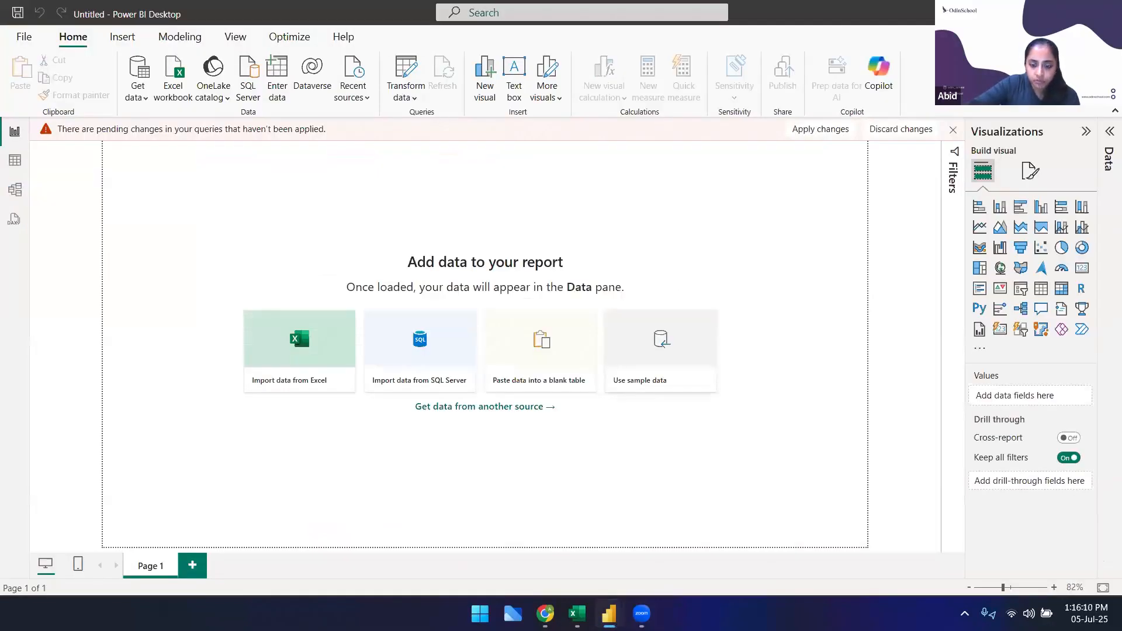
pyautogui.moveTo(609, 613)
pyautogui.click(540, 520)
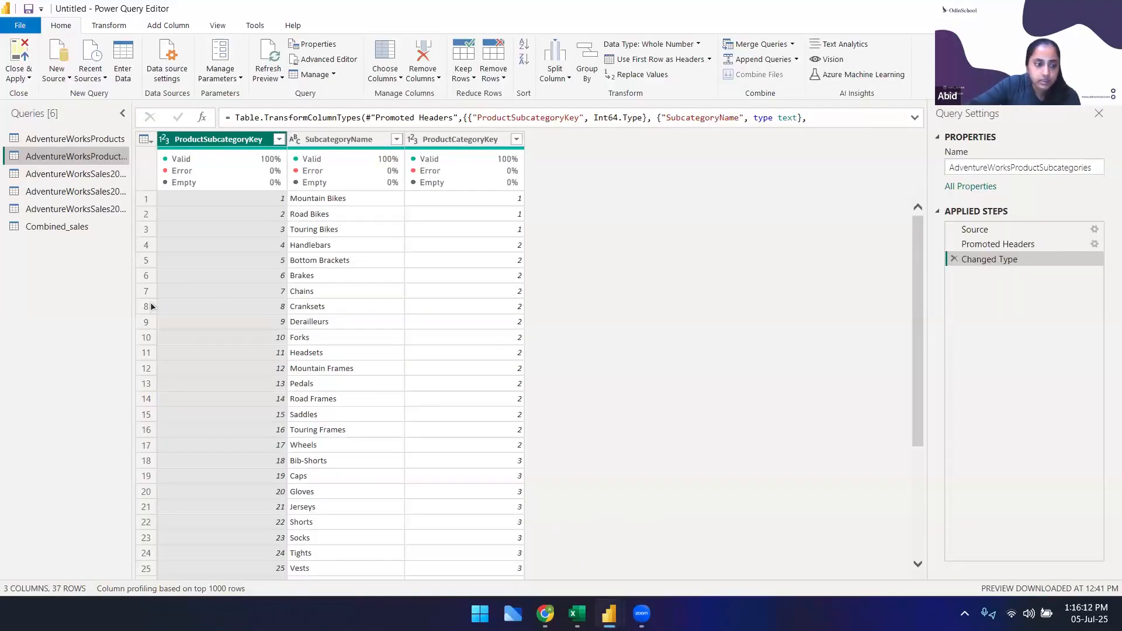